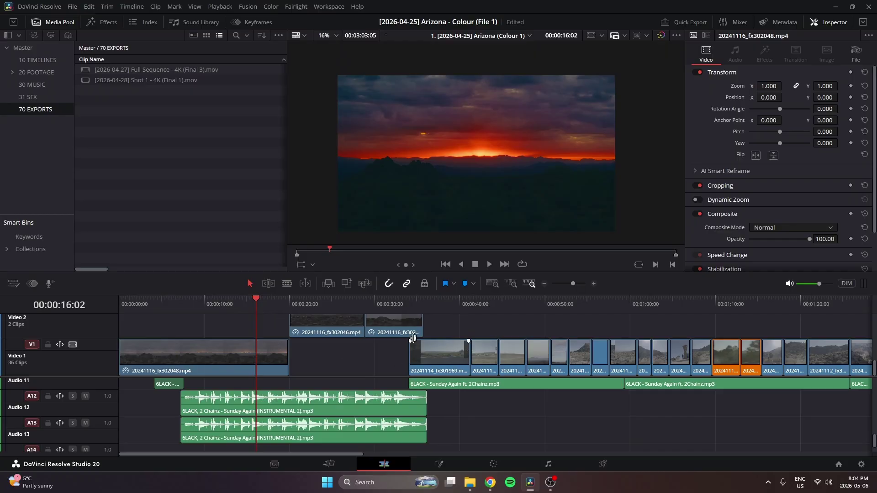
# Step: Place the playhead at 00:00:15:05 on the sunset clip and save the project
pyautogui.click(249, 304)
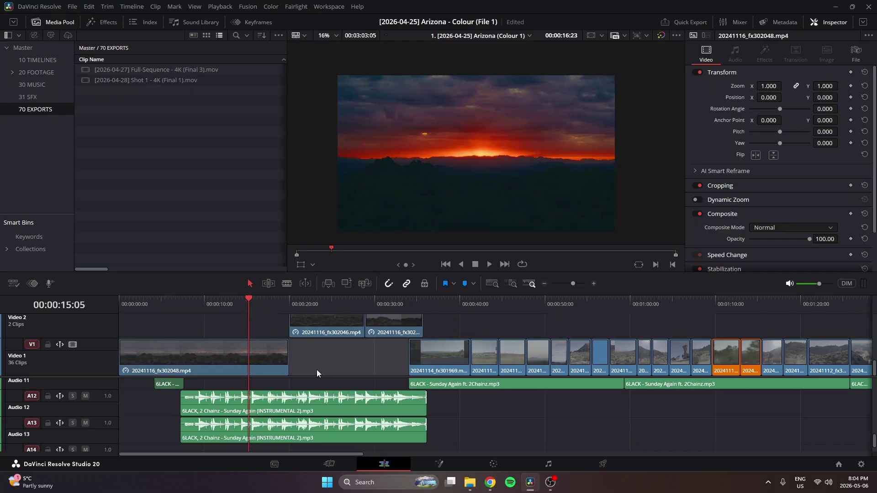
pyautogui.hotkey('ctrl', 's')
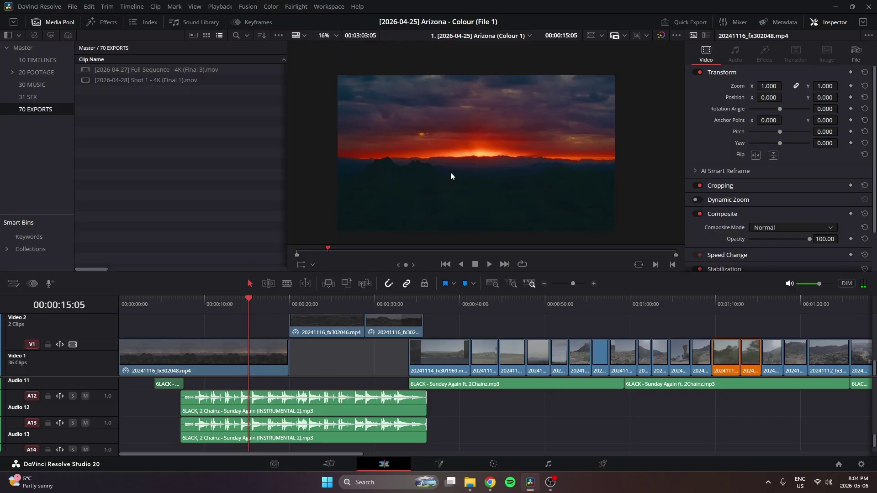
# Step: Look over the clips along the Arizona (Colour 1) timeline and inspect the sunset frame up close in the viewer
pyautogui.click(453, 308)
pyautogui.hscroll(5, 402, 333)
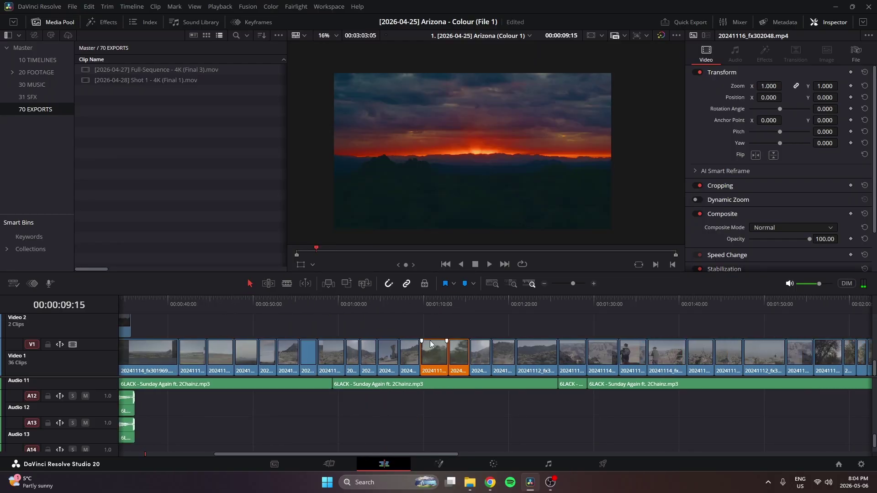
pyautogui.hscroll(6, 404, 327)
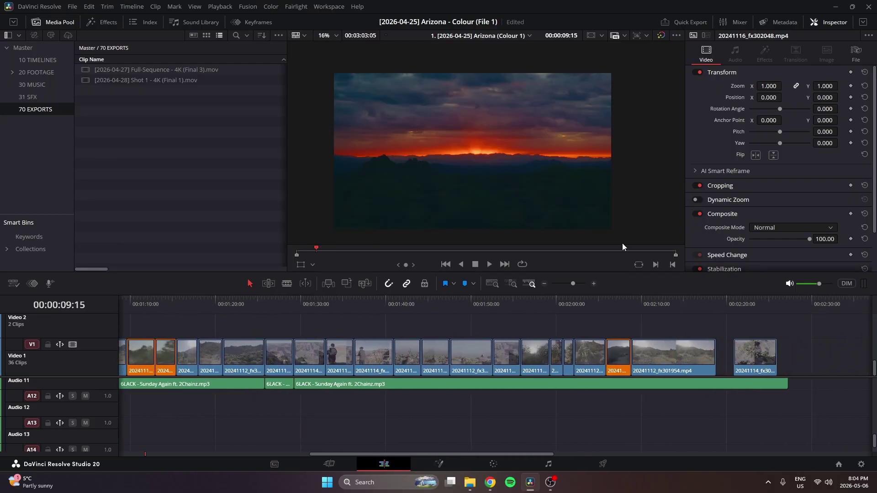
pyautogui.hscroll(-8, 428, 321)
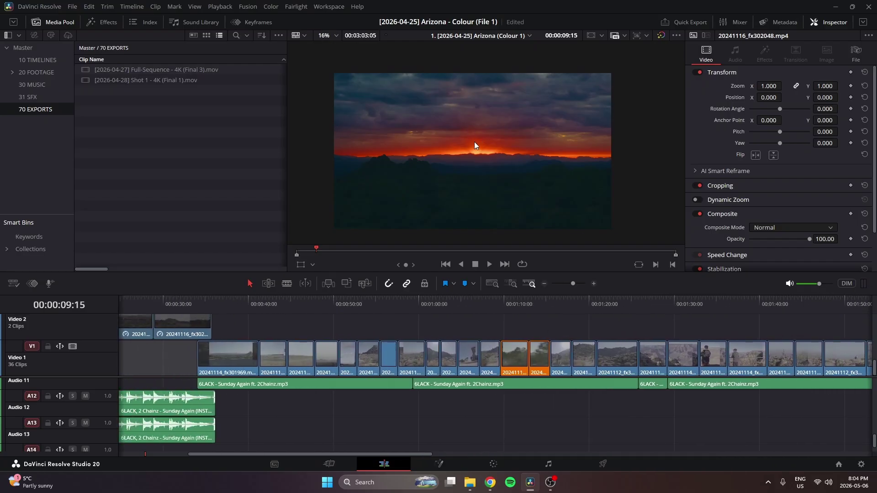
pyautogui.scroll(4, 474, 142)
pyautogui.scroll(1, 475, 150)
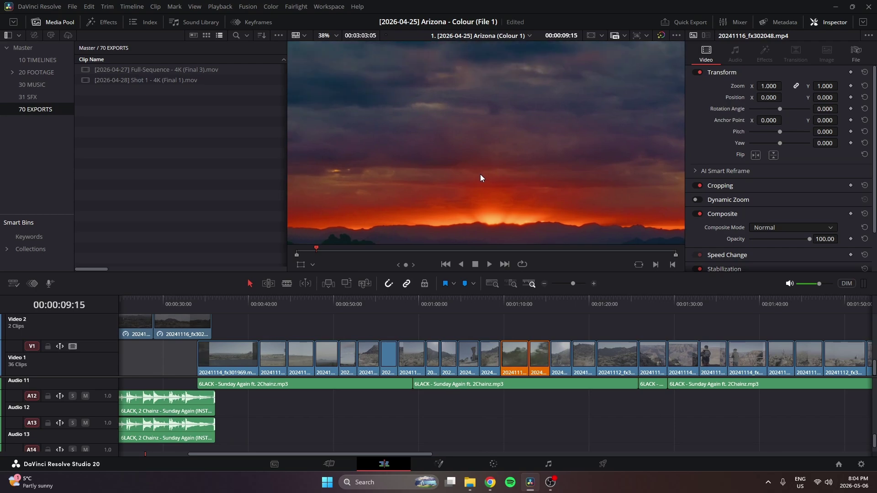
pyautogui.scroll(3, 475, 150)
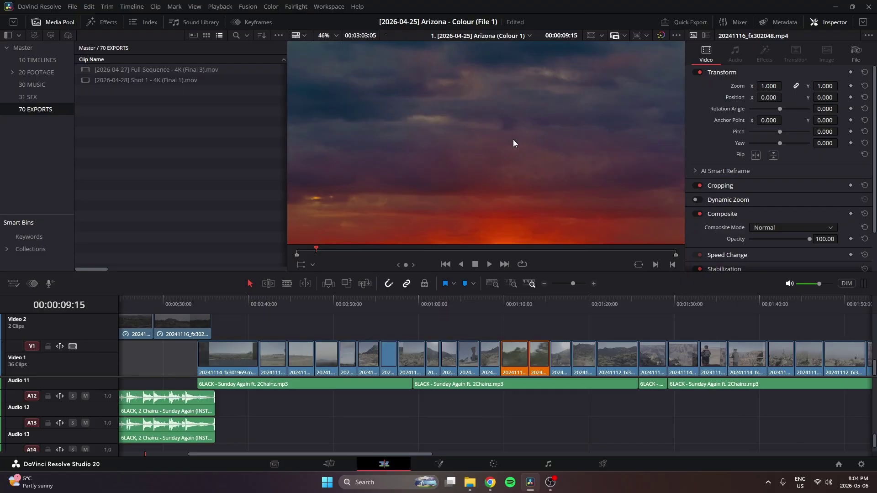
pyautogui.scroll(-3, 517, 152)
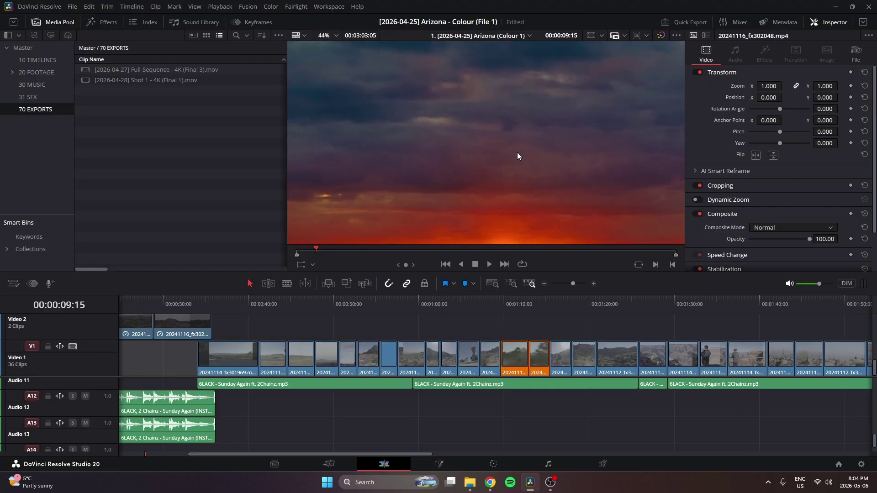
pyautogui.moveTo(548, 209); pyautogui.dragTo(489, 149)
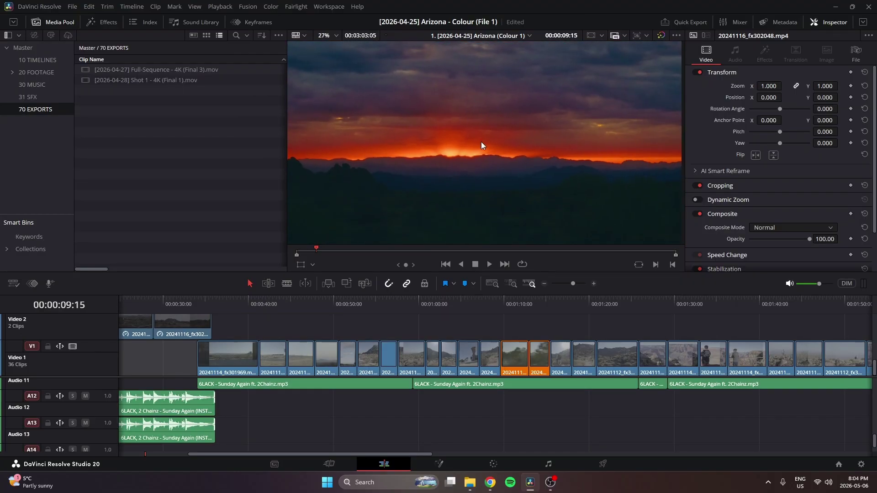
pyautogui.moveTo(478, 118); pyautogui.dragTo(495, 163)
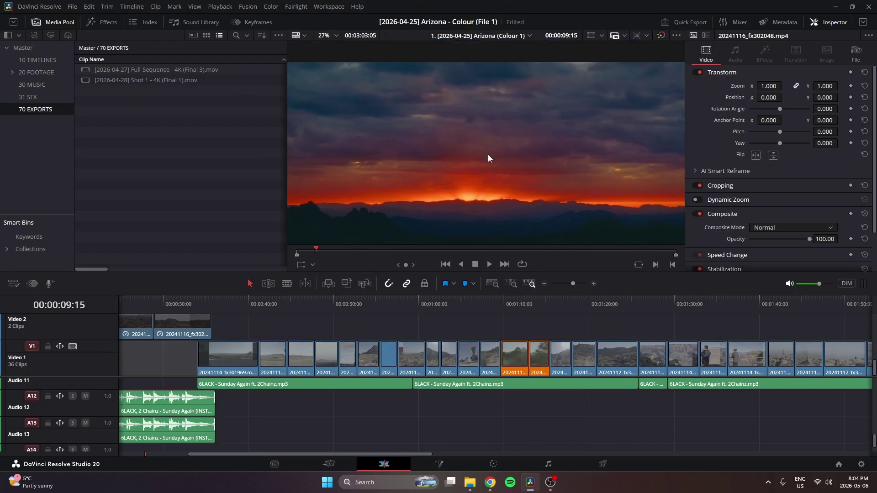
pyautogui.scroll(-2, 488, 155)
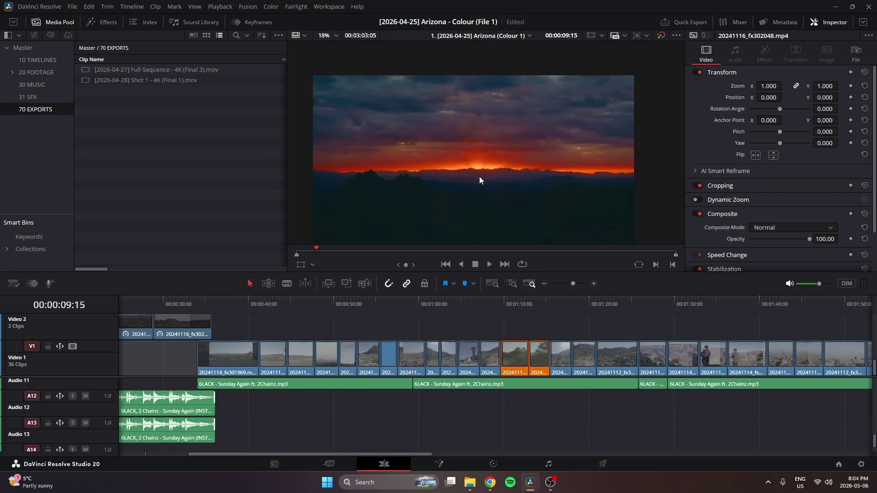
pyautogui.scroll(-1, 519, 160)
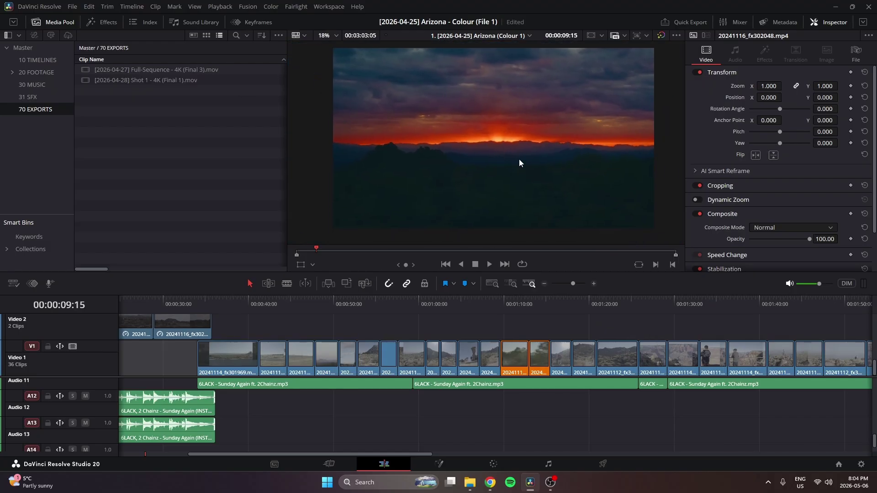
# Step: Bring the clip at 00:01:10:19 into the Color page and show its Group Post-Clip node graph with the effects library hidden
pyautogui.click(475, 36)
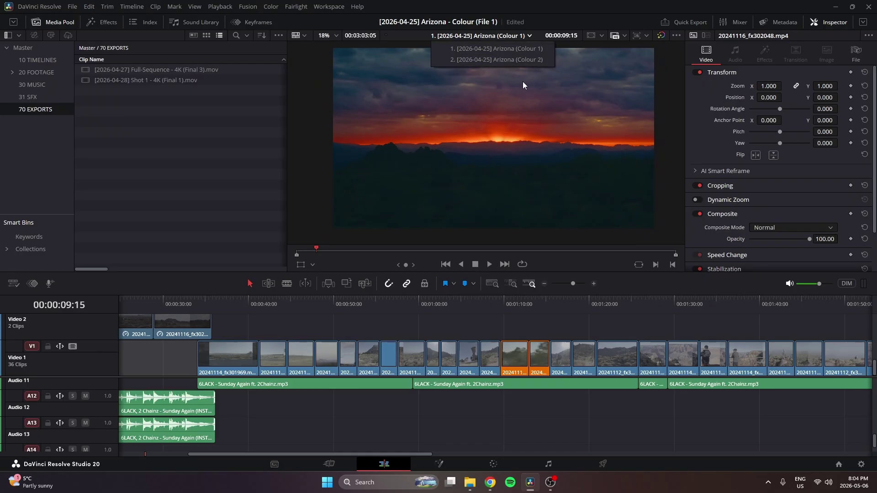
pyautogui.click(511, 305)
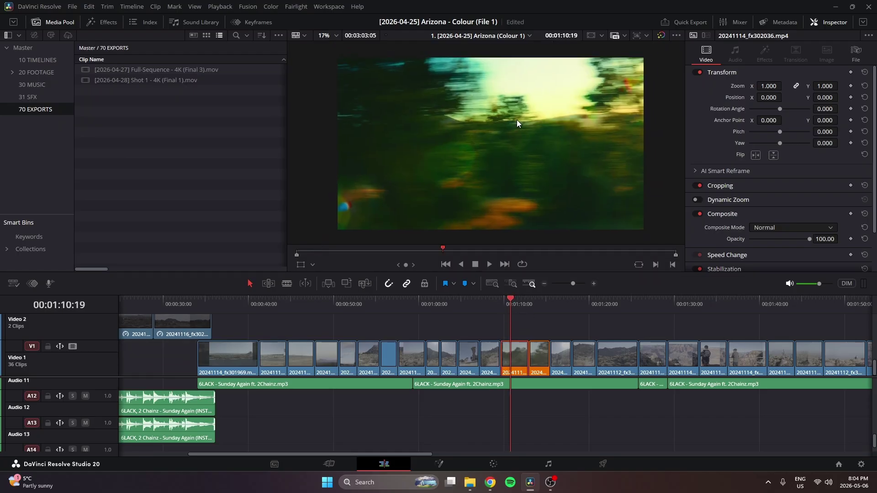
pyautogui.click(494, 464)
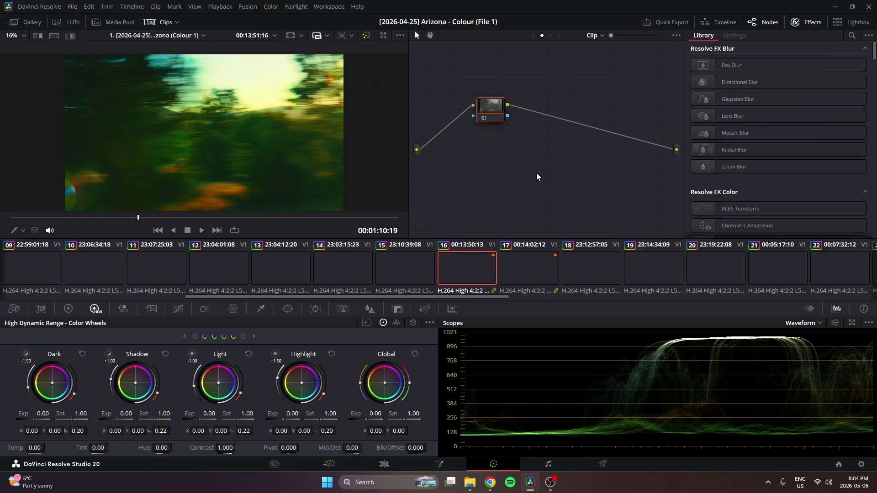
pyautogui.click(596, 35)
pyautogui.click(604, 65)
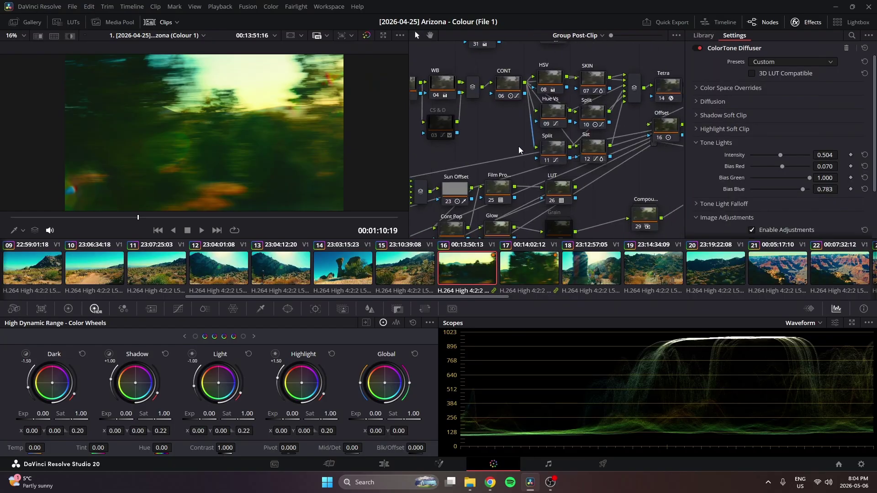
pyautogui.click(806, 22)
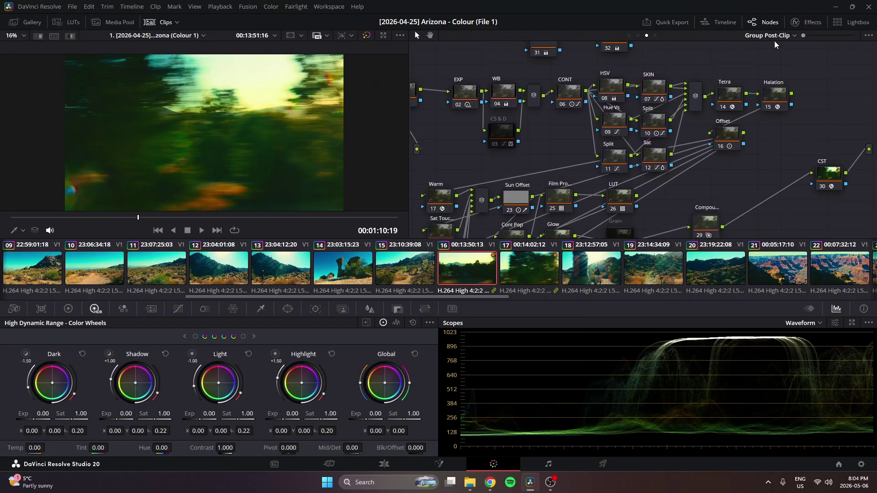
# Step: Switch to the Arizona (Colour 2) timeline and examine the clip-level nodes following the layer mixer
pyautogui.click(183, 35)
pyautogui.click(171, 61)
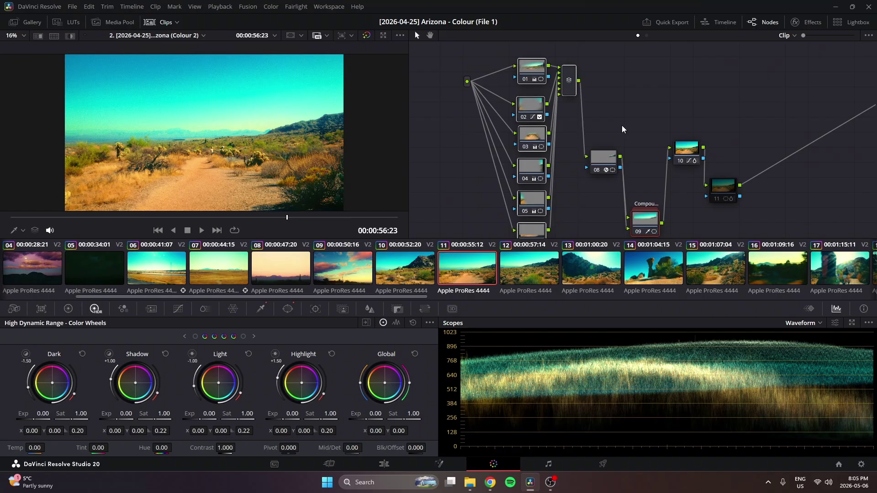
pyautogui.moveTo(617, 94); pyautogui.dragTo(731, 230)
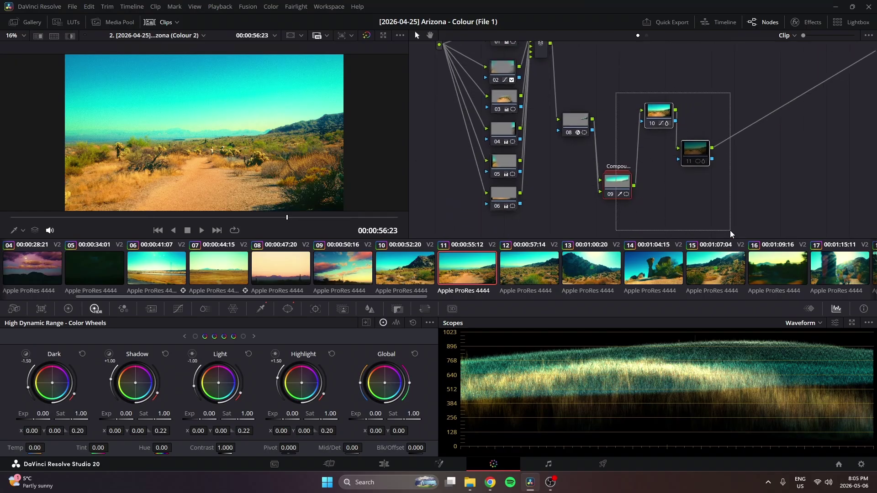
pyautogui.moveTo(716, 83); pyautogui.dragTo(593, 211)
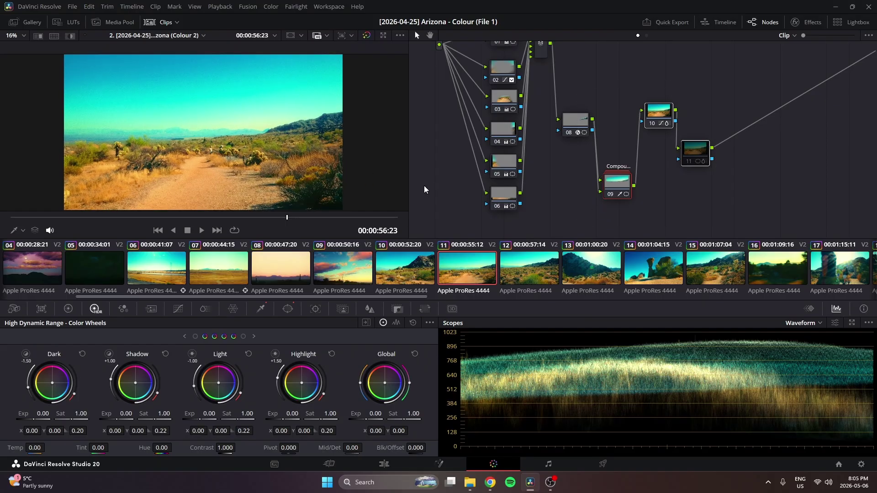
# Step: Return to the Arizona (Colour 1) timeline and shift the CST node slightly away from the EXP node
pyautogui.click(156, 35)
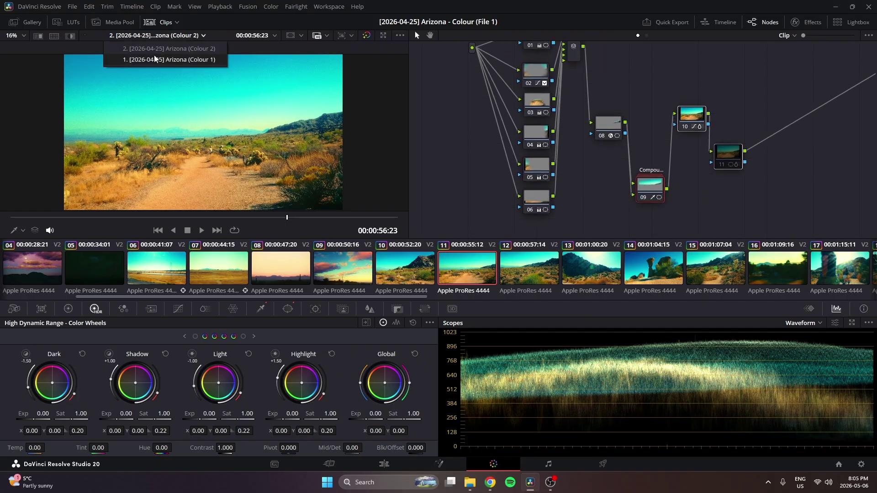
pyautogui.click(159, 59)
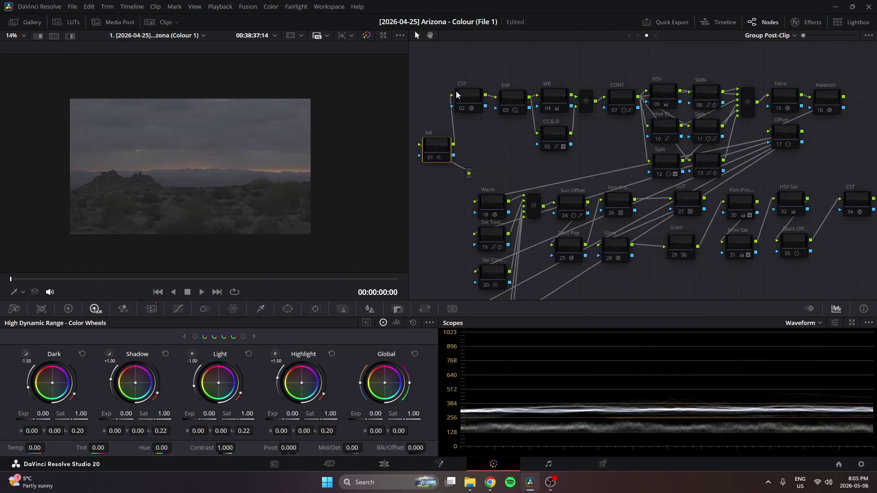
pyautogui.moveTo(464, 92); pyautogui.dragTo(460, 97)
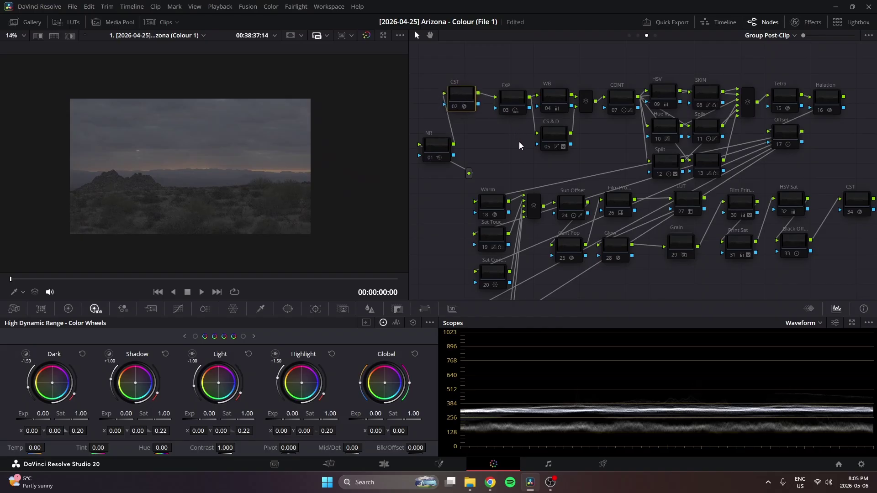
pyautogui.moveTo(519, 145); pyautogui.dragTo(492, 137)
# Step: Open the project's Color Management settings and view the available Color science options
pyautogui.hotkey('shift', '9')
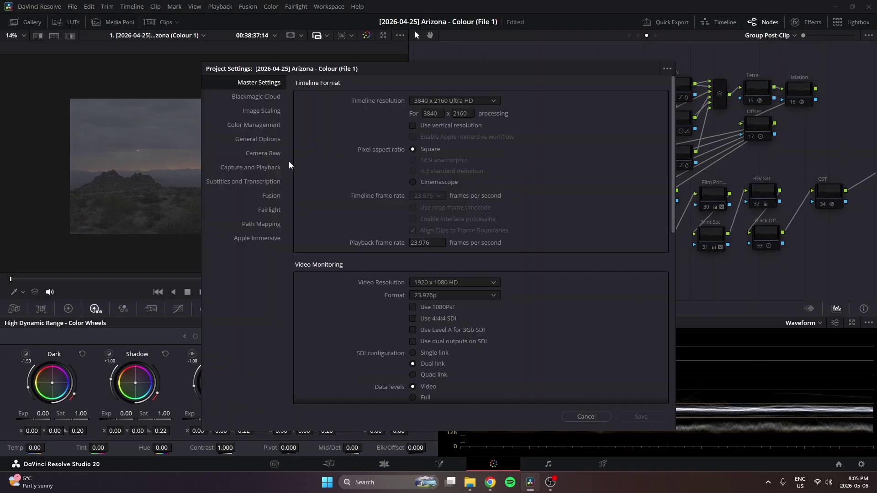
pyautogui.click(259, 127)
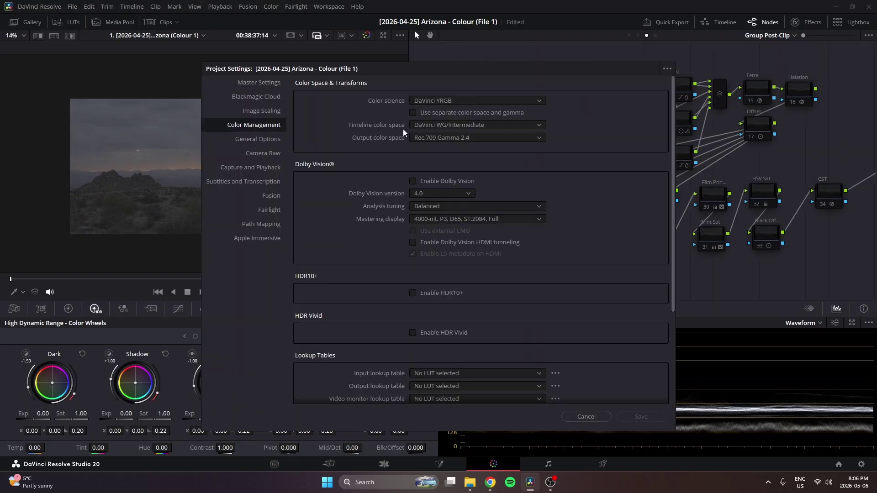
pyautogui.click(435, 103)
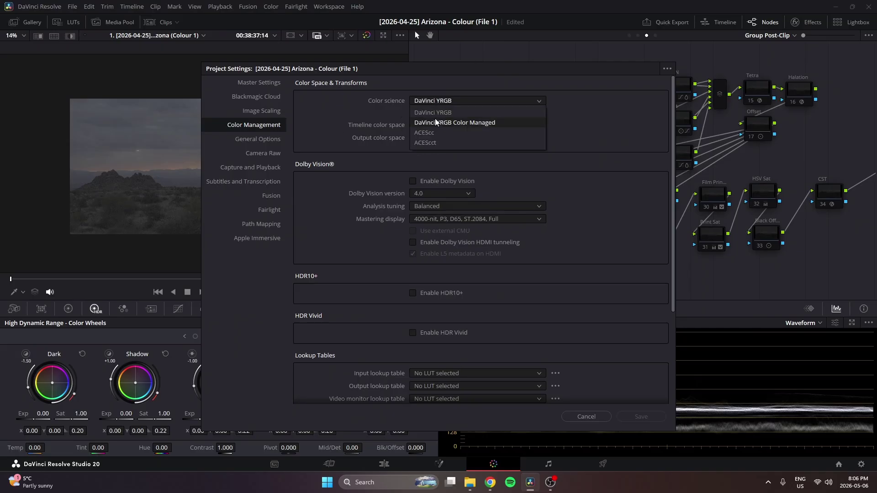
pyautogui.click(534, 84)
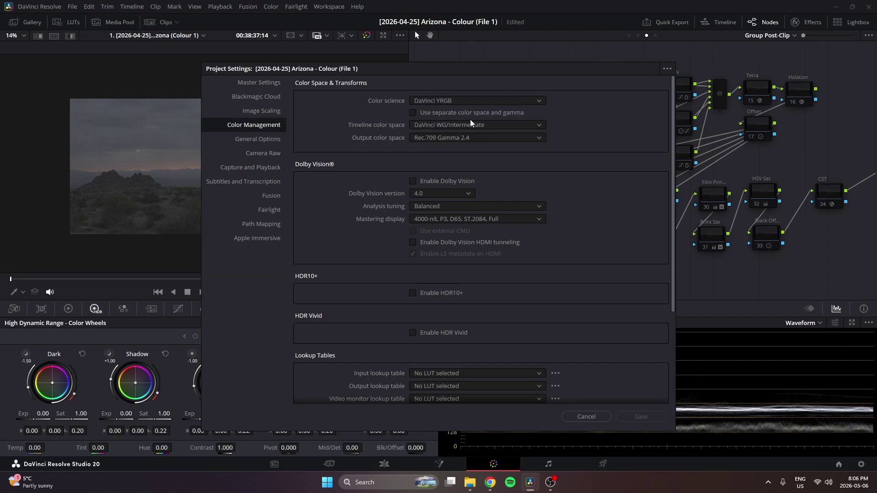
pyautogui.moveTo(430, 73); pyautogui.dragTo(371, 57)
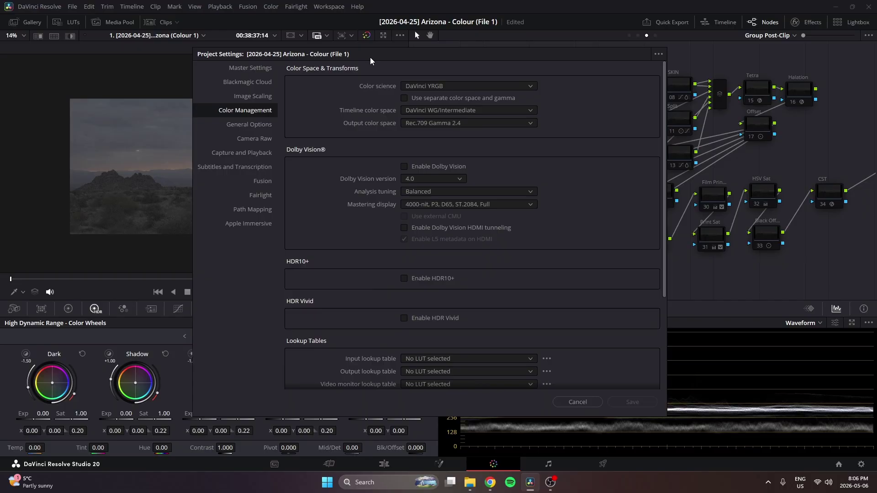
pyautogui.moveTo(370, 56); pyautogui.dragTo(353, 68)
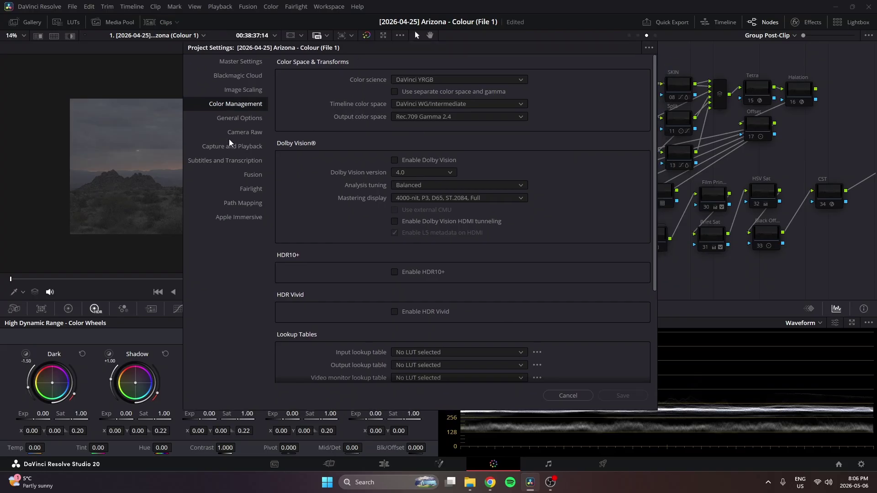
pyautogui.moveTo(360, 47); pyautogui.dragTo(373, 49)
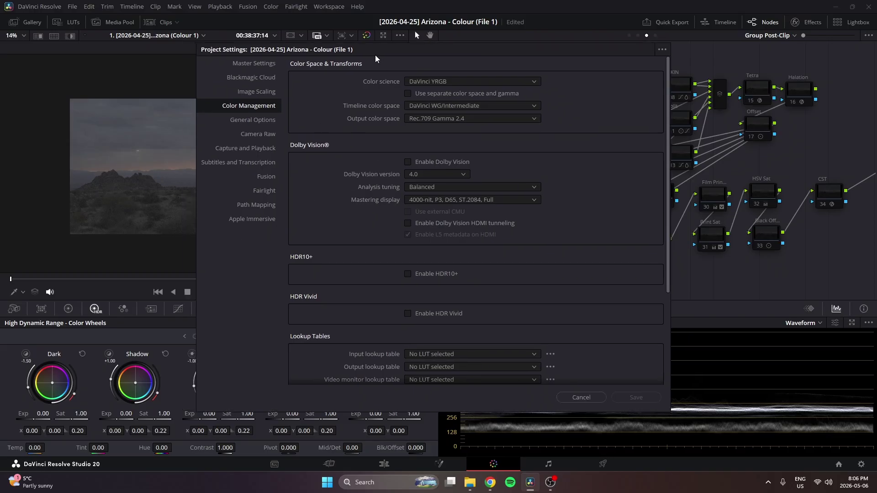
pyautogui.moveTo(376, 56); pyautogui.dragTo(373, 51)
# Step: View the Timeline color space and Output color space choices, and close the project settings without saving
pyautogui.click(441, 101)
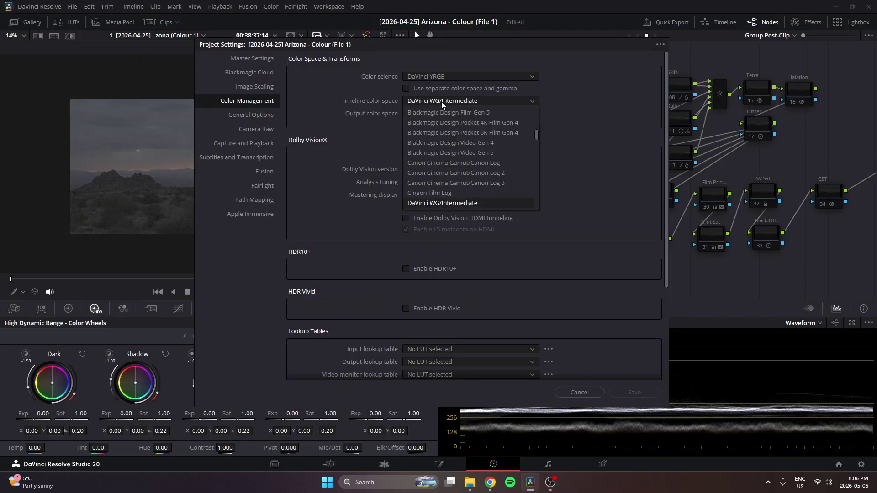
pyautogui.click(441, 102)
pyautogui.click(444, 114)
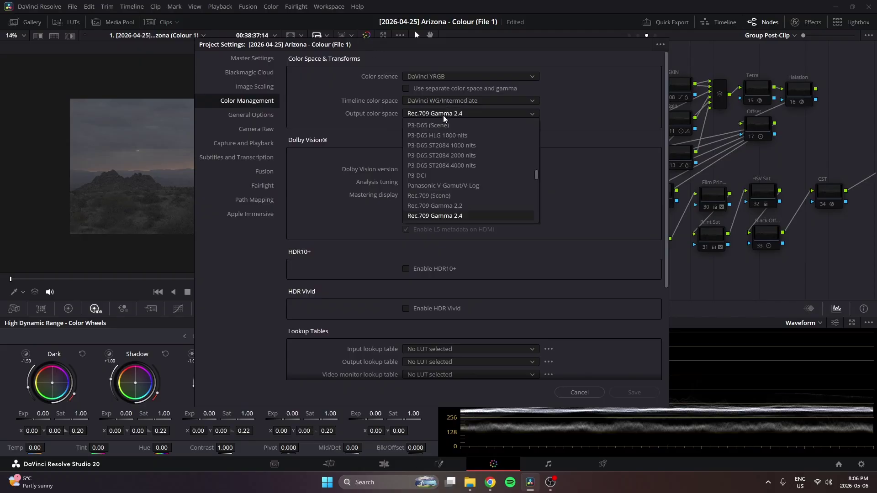
pyautogui.click(443, 115)
pyautogui.click(579, 392)
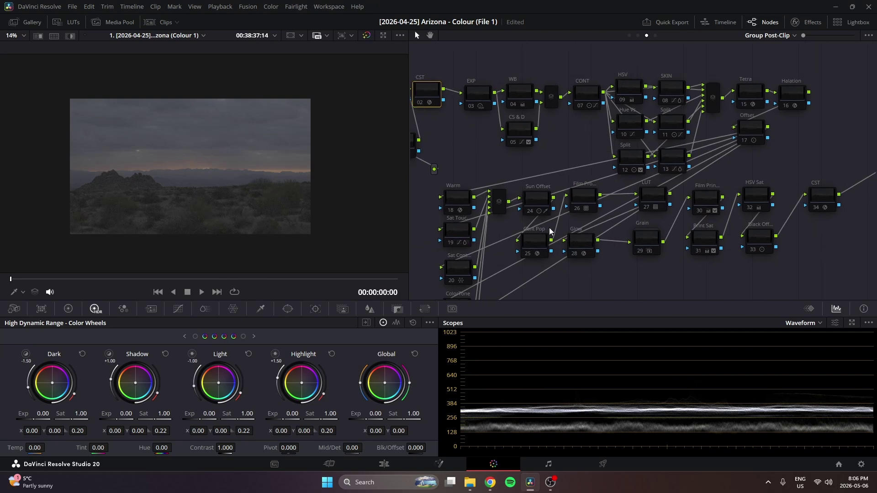
pyautogui.hscroll(3, 475, 110)
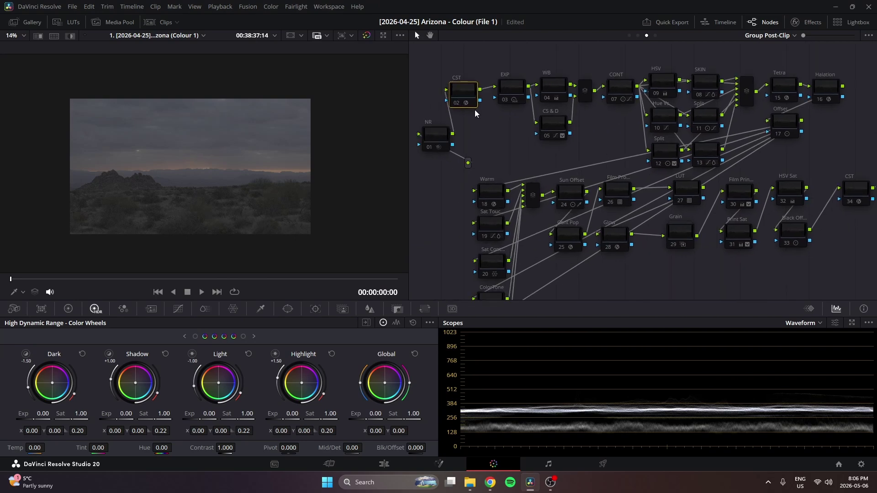
pyautogui.hscroll(-3, 532, 123)
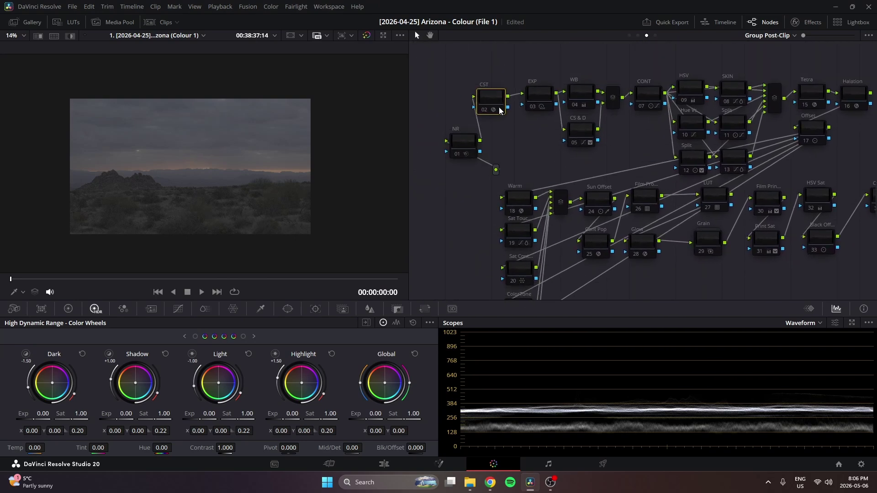
# Step: Enable the first CST node, shift it slightly, and show its Color Space Transform settings
pyautogui.moveTo(492, 97); pyautogui.dragTo(490, 94)
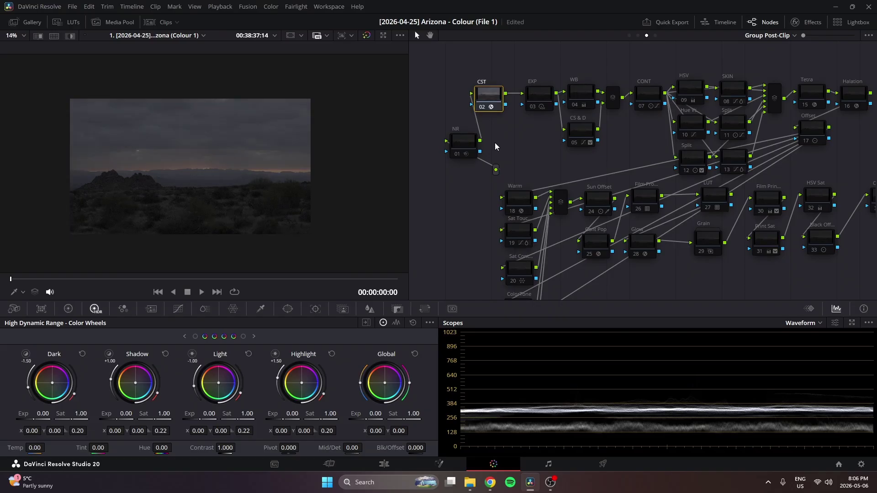
pyautogui.click(813, 23)
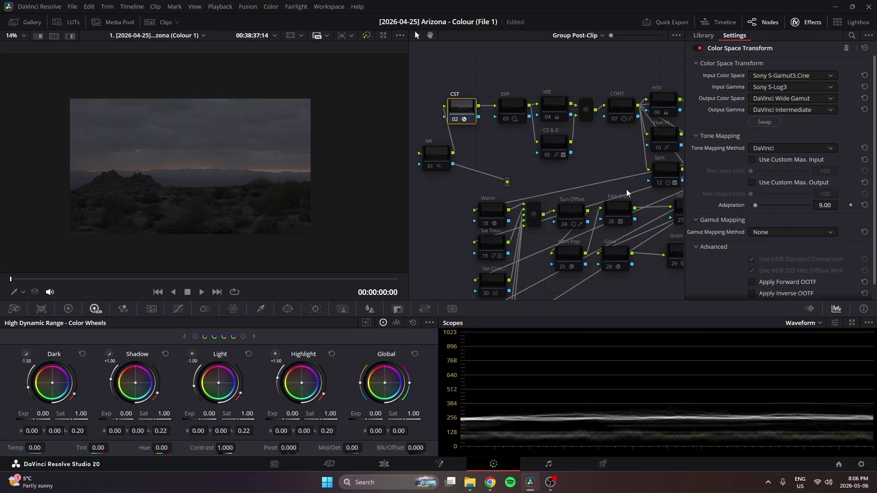
# Step: Enable the final CST node at the end of the group graph, show its Color Space Transform settings and shift it slightly
pyautogui.hscroll(5, 626, 189)
pyautogui.scroll(-2, 627, 189)
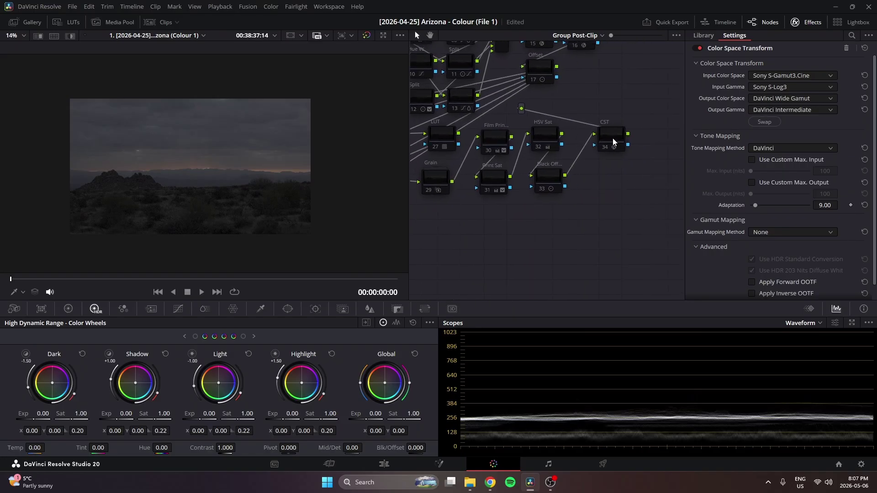
pyautogui.click(612, 138)
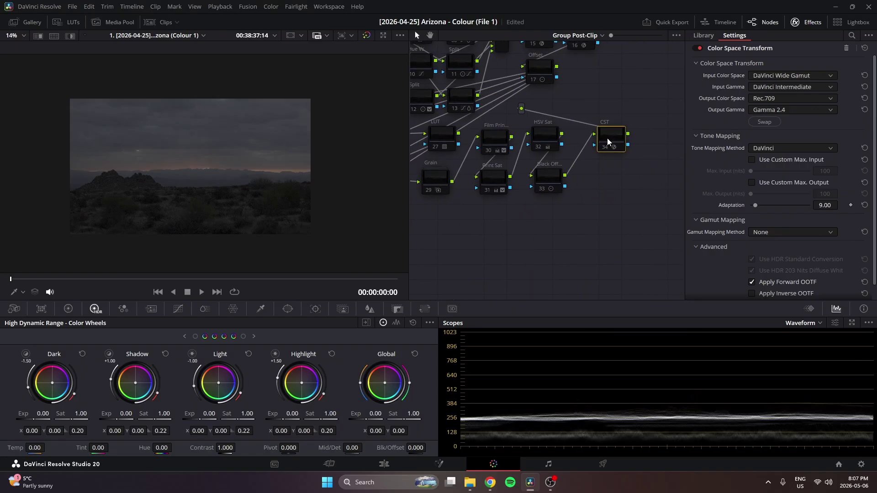
pyautogui.moveTo(602, 139); pyautogui.dragTo(597, 145)
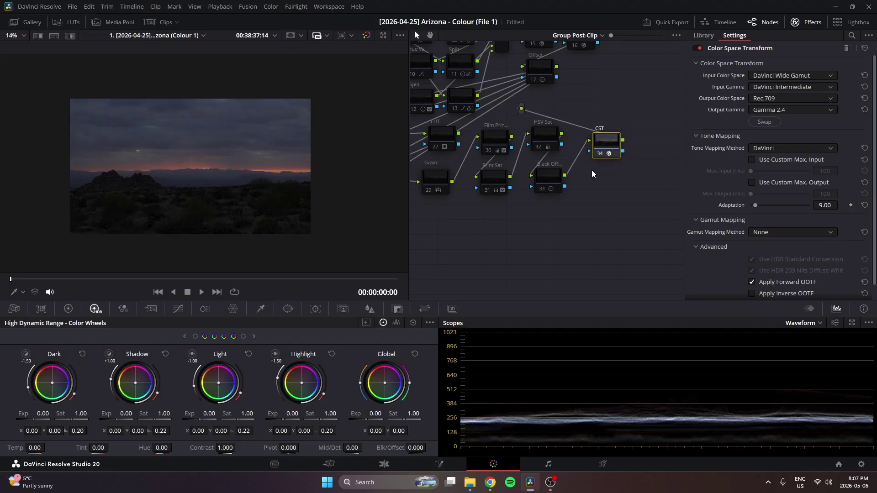
# Step: Scrub the first sunset clip forward to 00:00:13:22 and return to the beginning of the group node graph
pyautogui.scroll(-1, 236, 169)
pyautogui.scroll(1, 236, 169)
pyautogui.moveTo(74, 279); pyautogui.dragTo(280, 280)
pyautogui.hscroll(-10, 539, 166)
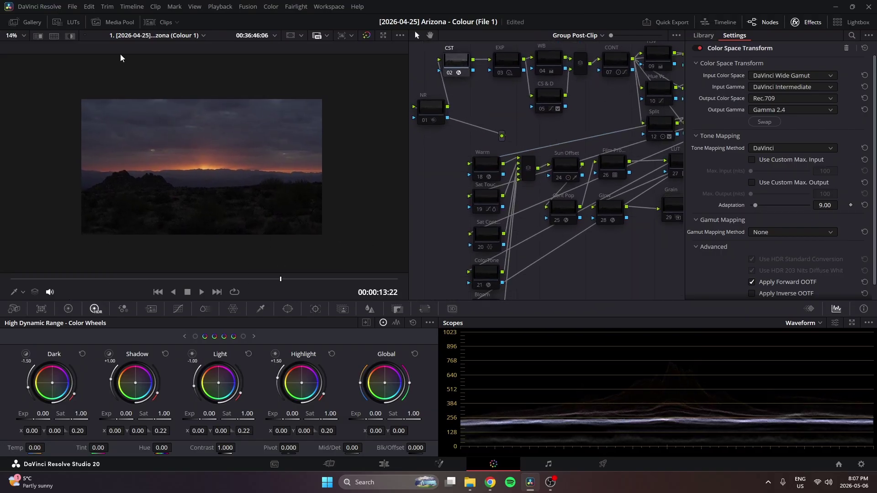
# Step: Show the timeline's clip thumbnails and preview graded clips 11 and 27
pyautogui.click(155, 22)
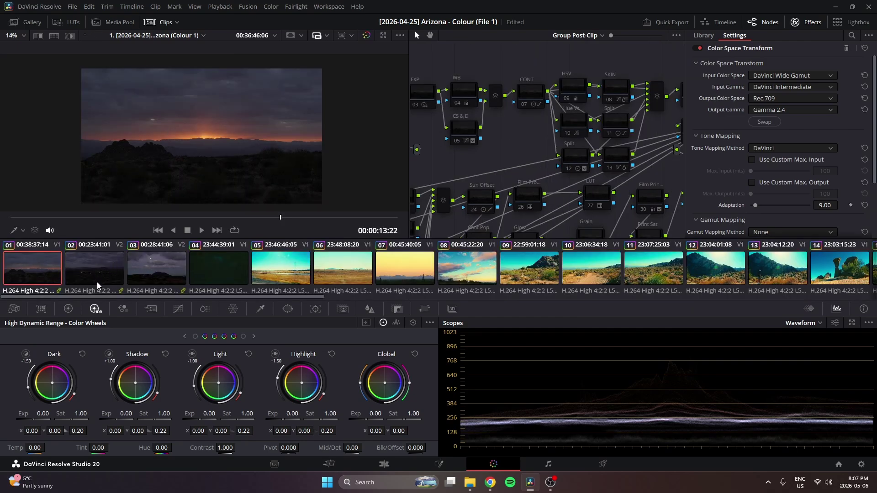
pyautogui.hscroll(5, 594, 275)
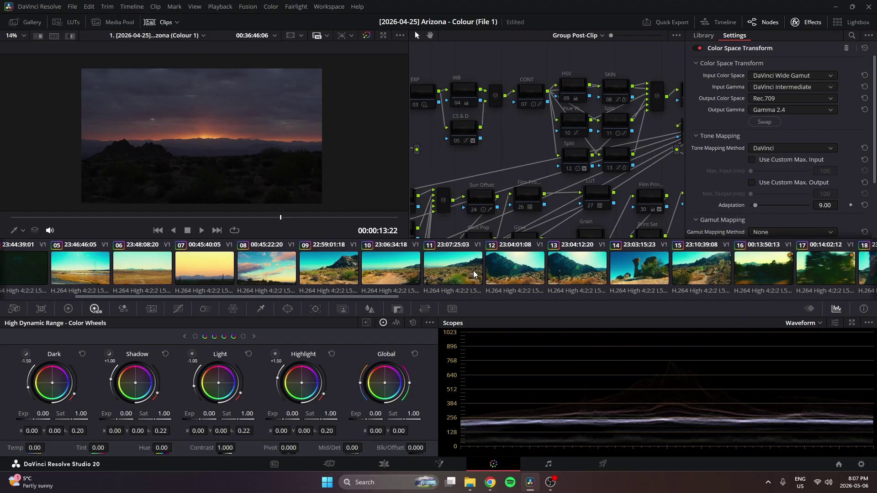
pyautogui.click(491, 273)
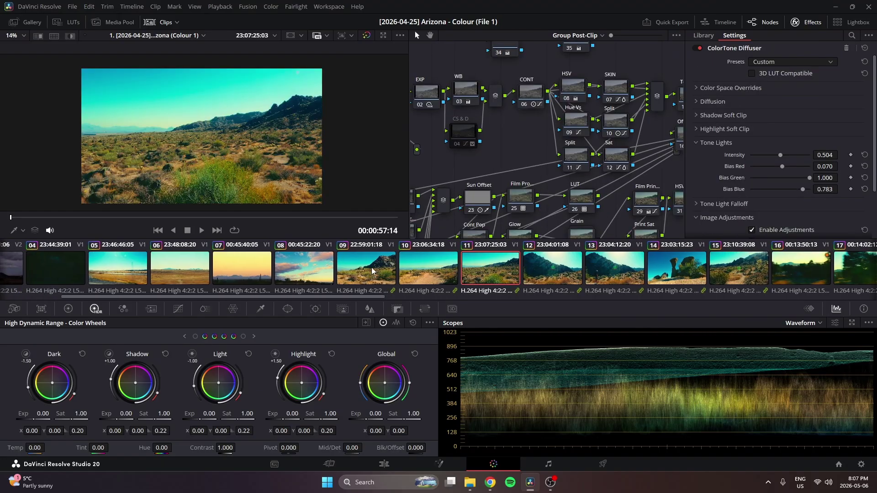
pyautogui.hscroll(9, 663, 274)
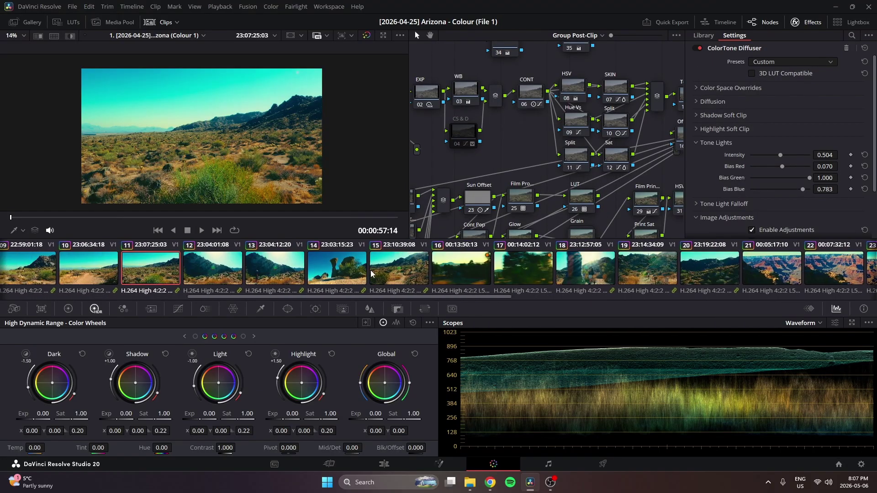
pyautogui.hscroll(4, 364, 265)
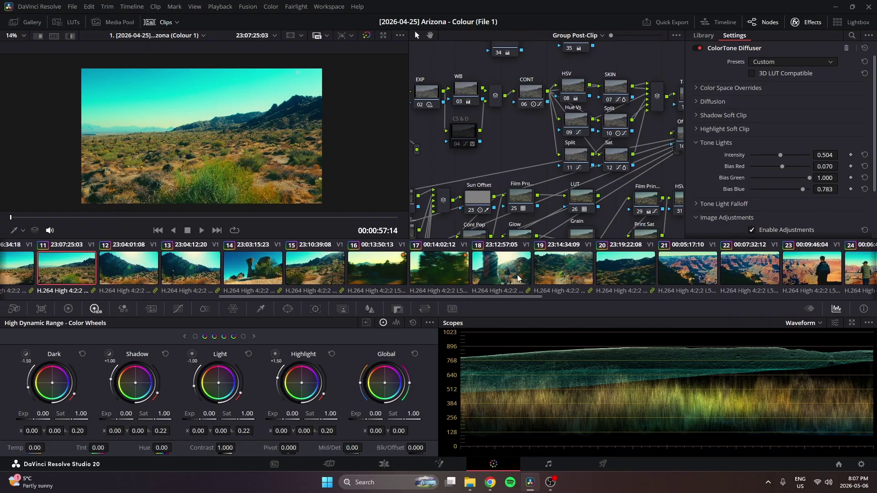
pyautogui.hscroll(14, 519, 278)
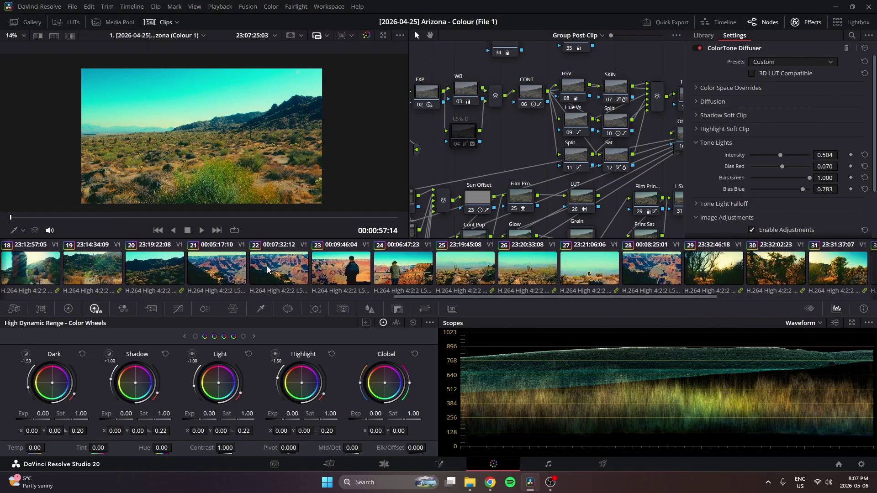
pyautogui.hscroll(3, 365, 272)
pyautogui.click(470, 277)
# Step: Preview clips 32 and 33 and examine the first nodes of clip 33's group post-clip graph
pyautogui.hscroll(8, 473, 276)
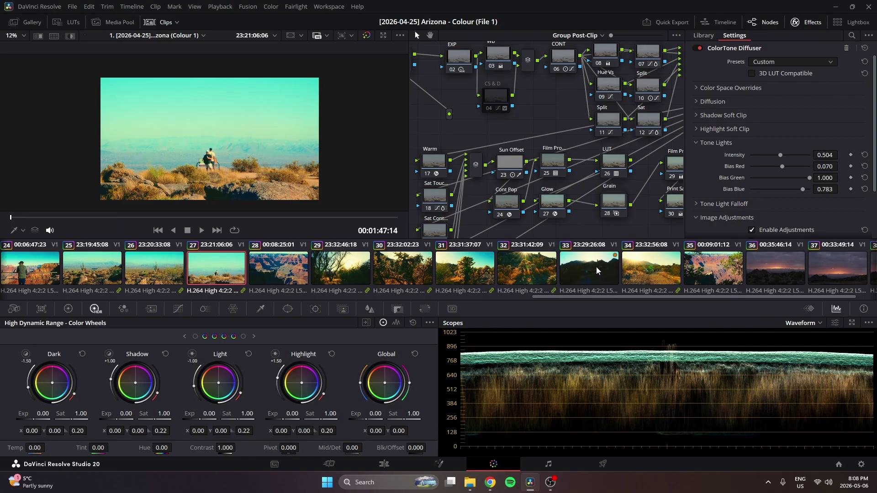
pyautogui.click(526, 273)
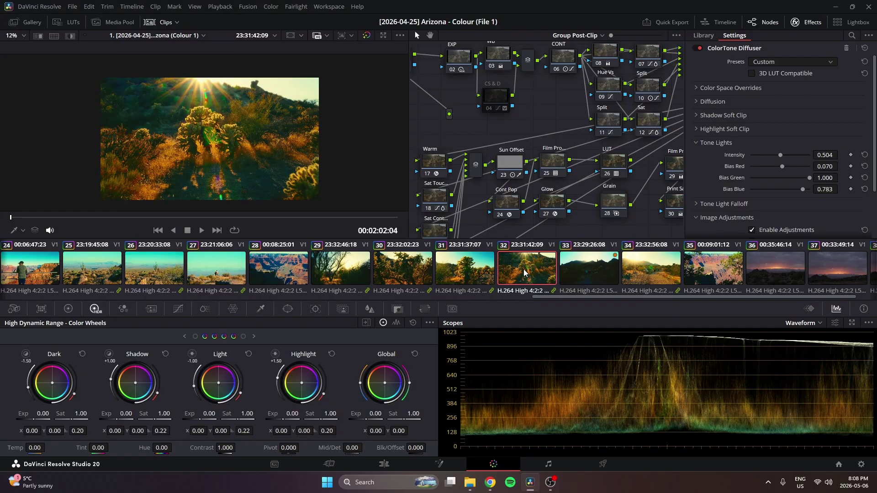
pyautogui.click(576, 269)
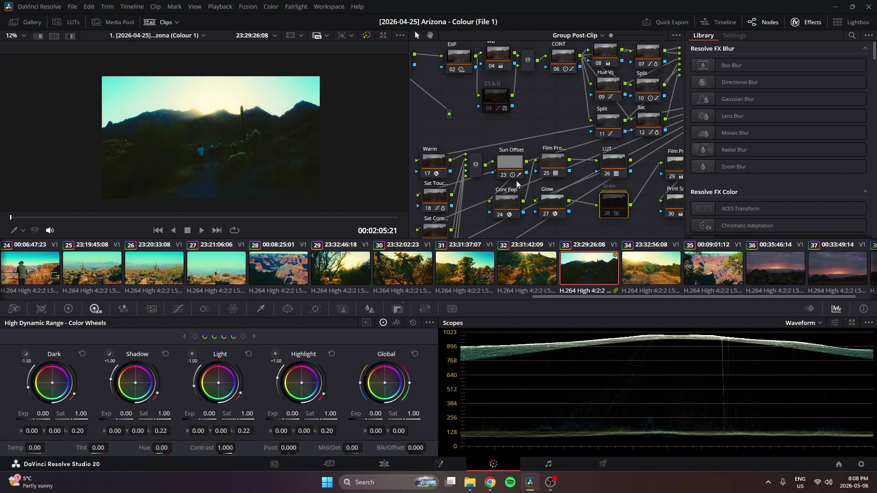
pyautogui.scroll(-2, 509, 160)
pyautogui.hscroll(-2, 509, 160)
pyautogui.scroll(2, 503, 221)
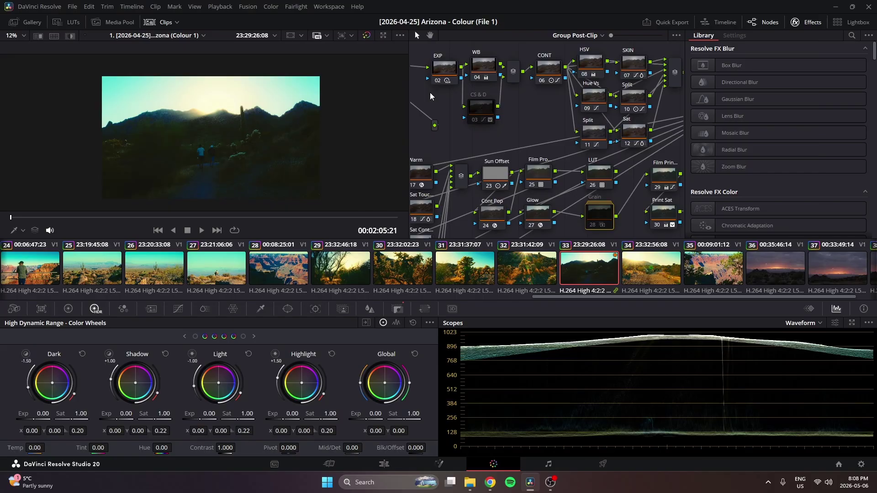
pyautogui.hscroll(-2, 439, 224)
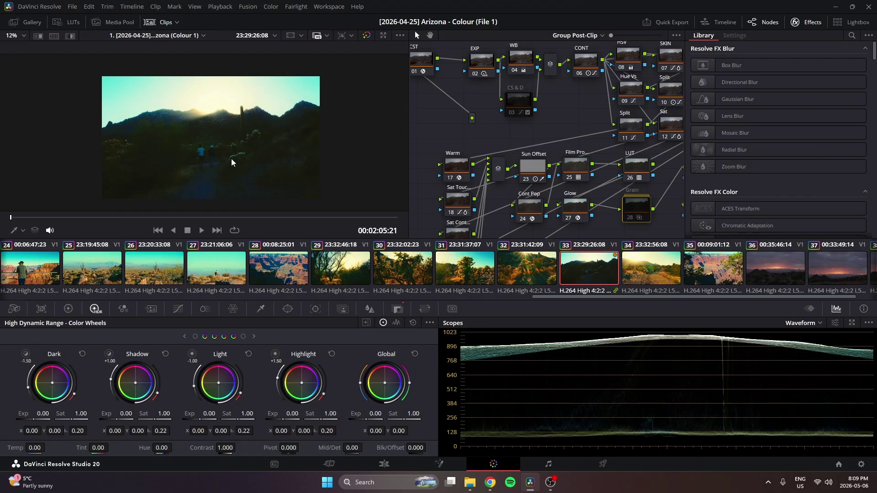
# Step: Load clip 13, switch its node graph to the Clip level and move node 01 beyond the source input
pyautogui.hscroll(-10, 402, 270)
pyautogui.click(402, 271)
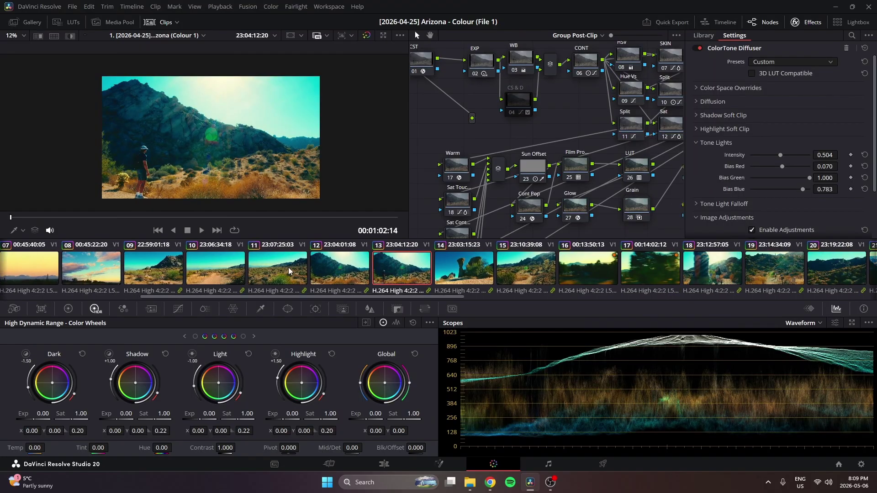
pyautogui.hscroll(-2, 289, 271)
pyautogui.click(588, 36)
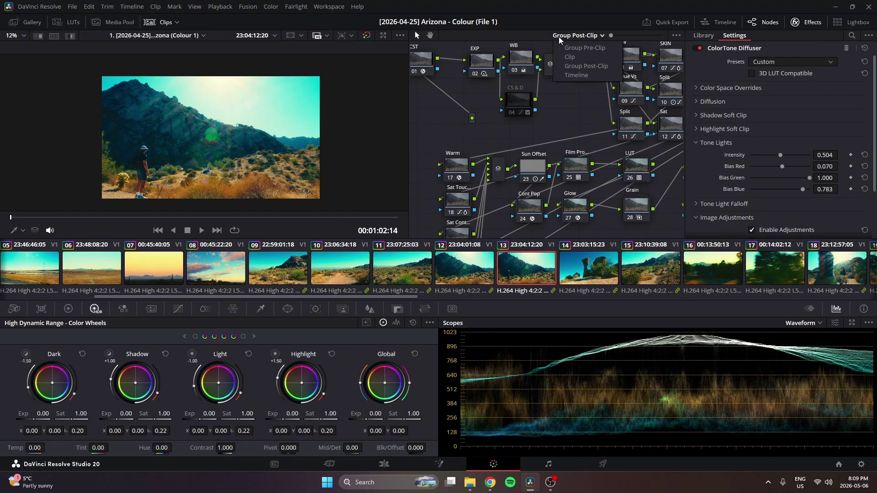
pyautogui.click(578, 59)
pyautogui.moveTo(468, 131); pyautogui.dragTo(572, 137)
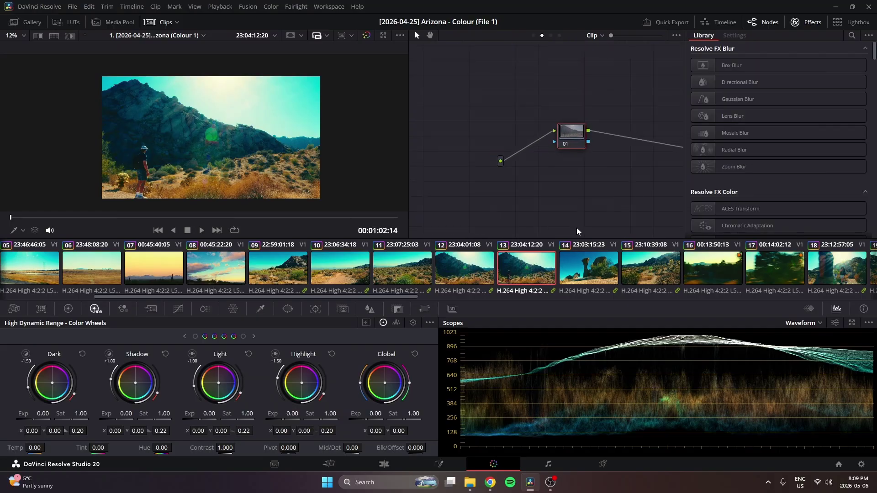
# Step: Load Grand Canyon clip 28, shift its image slightly in the viewer and nudge its clip-level exposure node
pyautogui.click(419, 282)
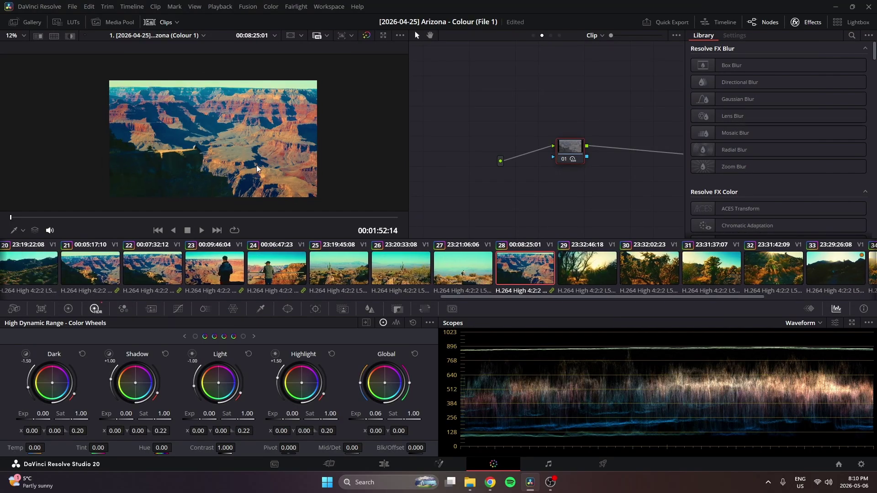
pyautogui.scroll(1, 256, 166)
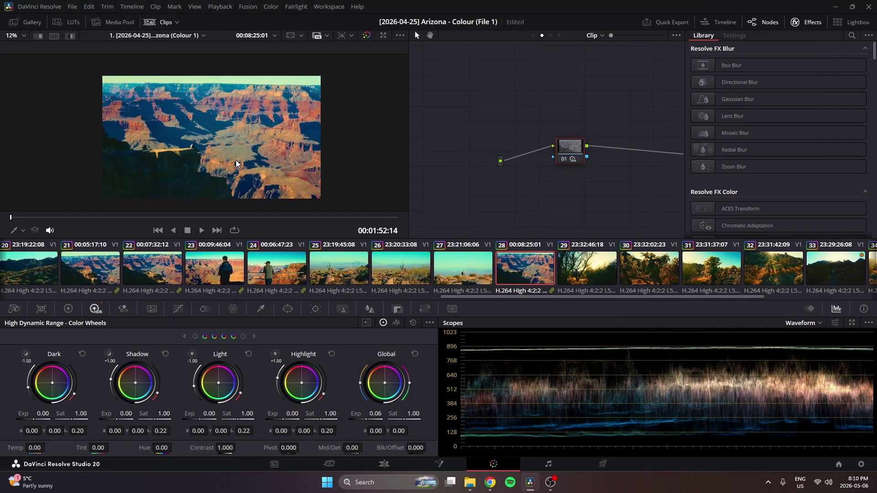
pyautogui.moveTo(230, 188); pyautogui.dragTo(219, 186)
pyautogui.moveTo(570, 149); pyautogui.dragTo(570, 158)
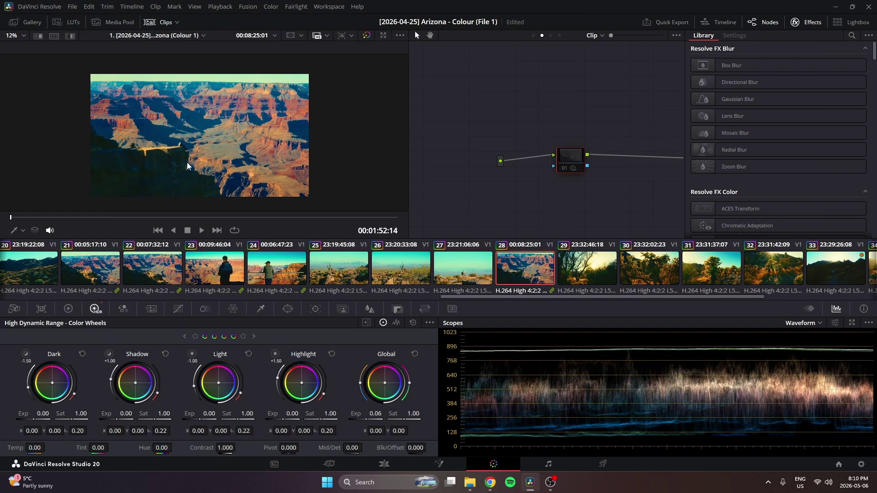
pyautogui.moveTo(567, 155); pyautogui.dragTo(563, 149)
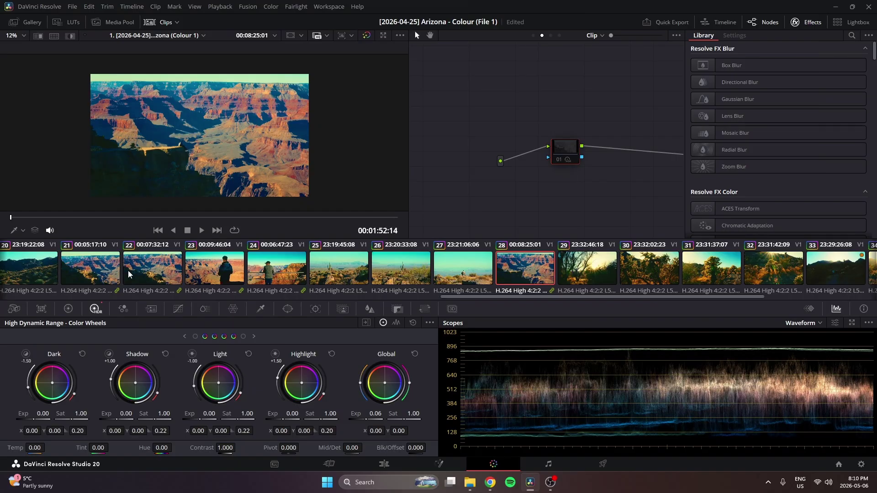
pyautogui.moveTo(571, 153); pyautogui.dragTo(571, 162)
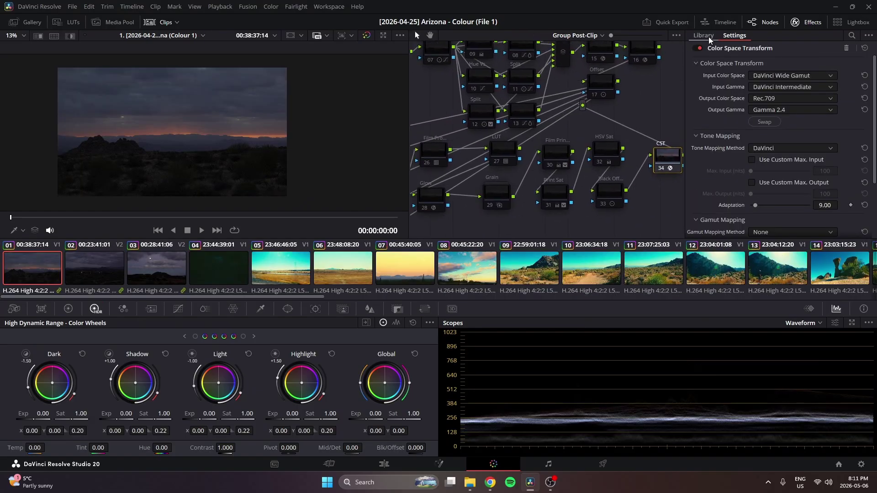
# Step: Hide the effect settings and select the EXP node in the first clip's group post-clip graph, nudging it slightly
pyautogui.click(807, 22)
pyautogui.hscroll(-4, 548, 192)
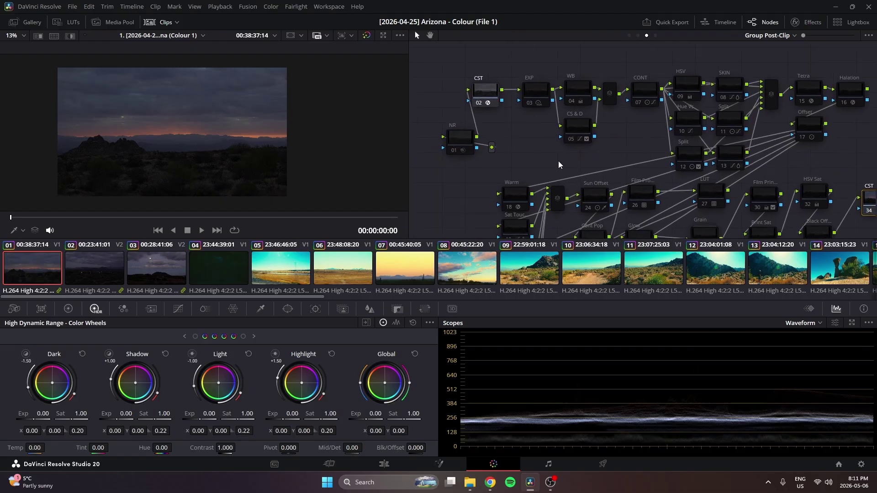
pyautogui.click(545, 94)
pyautogui.moveTo(545, 93); pyautogui.dragTo(542, 97)
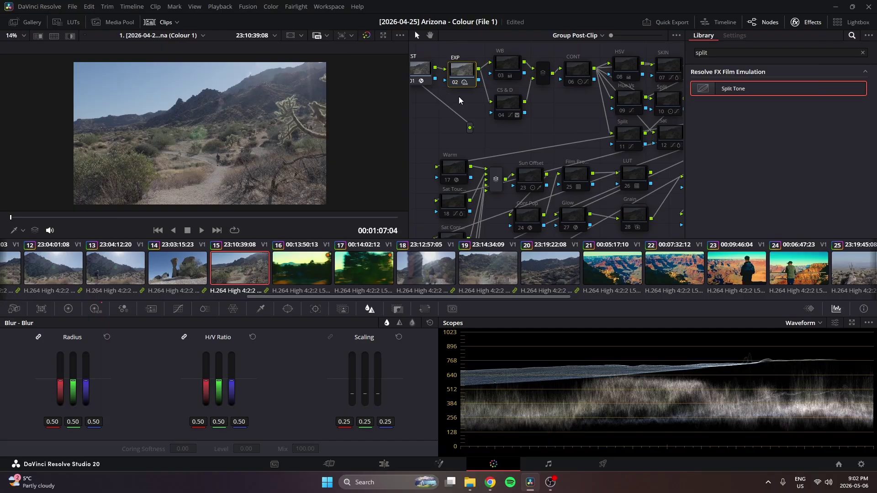
# Step: Select the WB and CS & D parallel nodes together with the layer mixer that joins them on clip 15
pyautogui.scroll(2, 462, 100)
pyautogui.moveTo(610, 161); pyautogui.dragTo(478, 74)
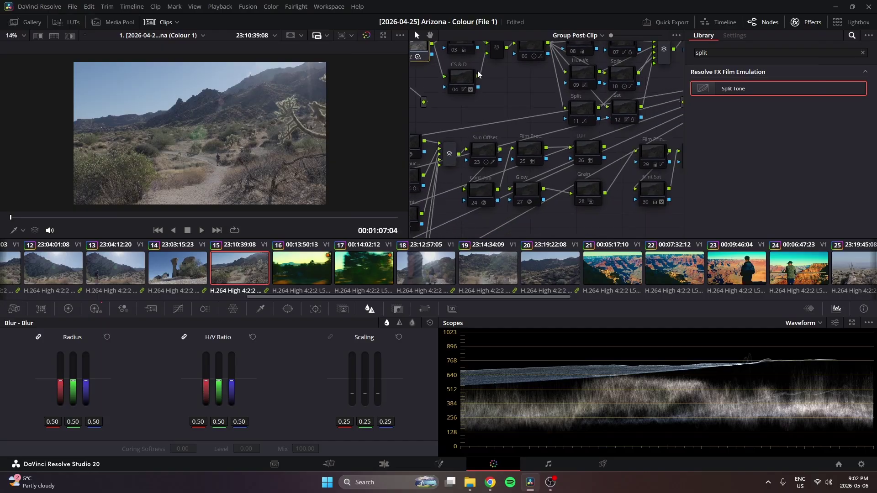
pyautogui.scroll(3, 528, 102)
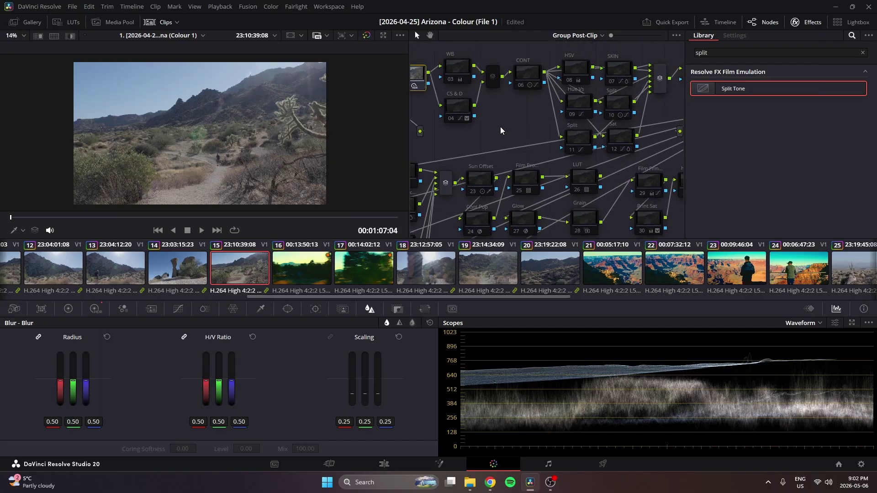
pyautogui.click(504, 90)
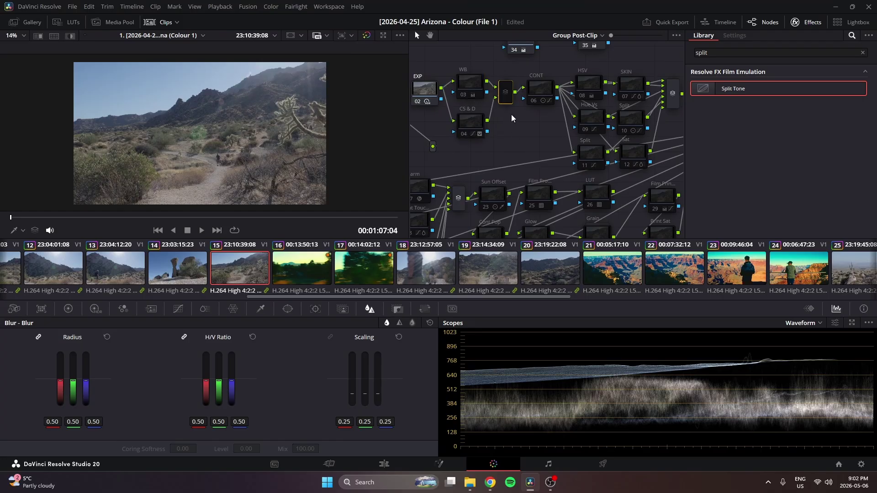
pyautogui.moveTo(506, 79); pyautogui.dragTo(456, 145)
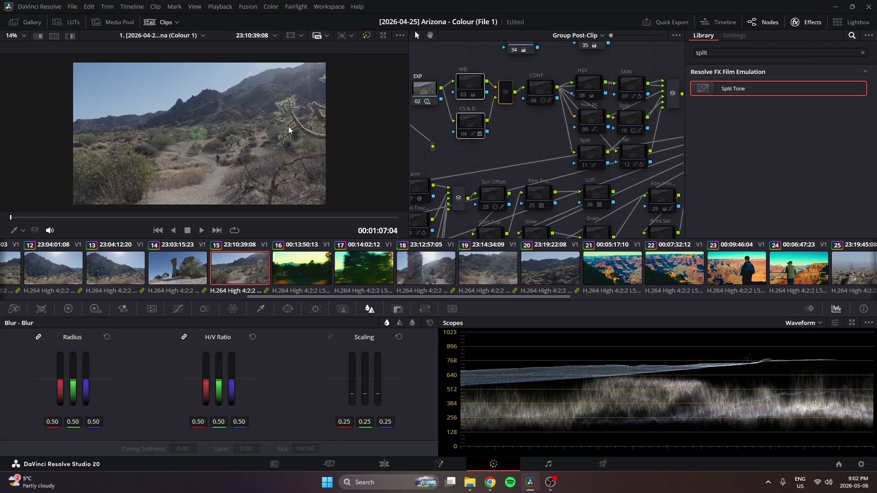
# Step: View the available scope types and switch the scope from Waveform to Vectorscope
pyautogui.click(805, 323)
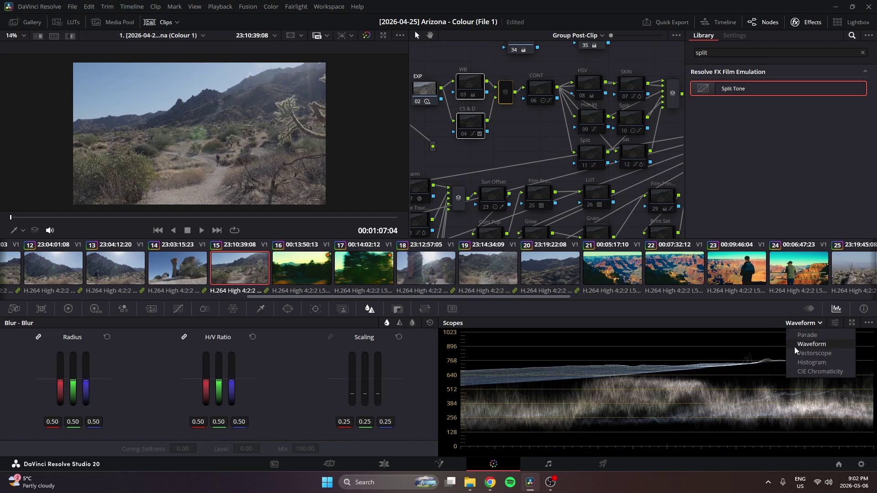
pyautogui.click(803, 346)
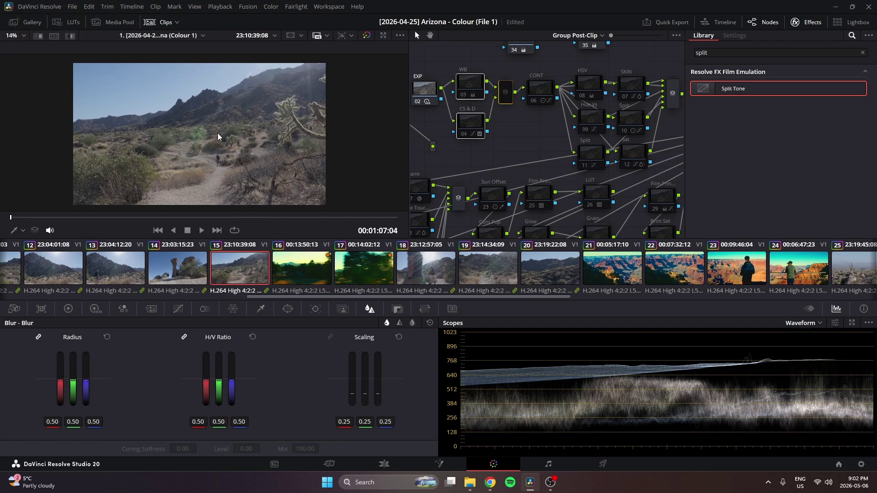
pyautogui.click(813, 325)
pyautogui.click(811, 354)
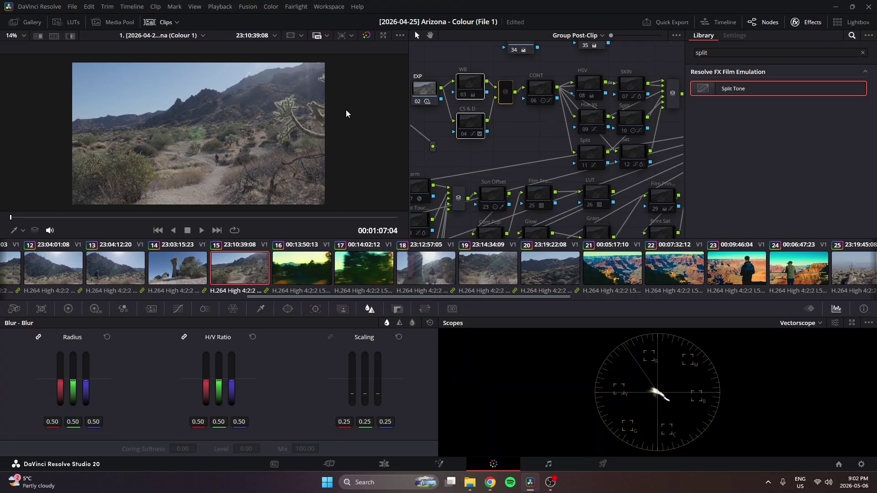
# Step: Enable the CONT node in clip 15's group post-clip graph and display its custom contrast curve
pyautogui.click(538, 89)
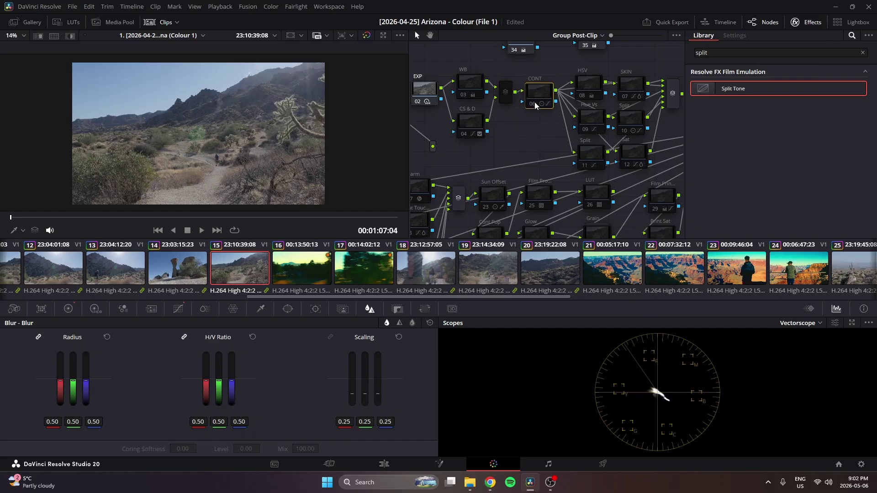
pyautogui.moveTo(545, 99); pyautogui.dragTo(541, 101)
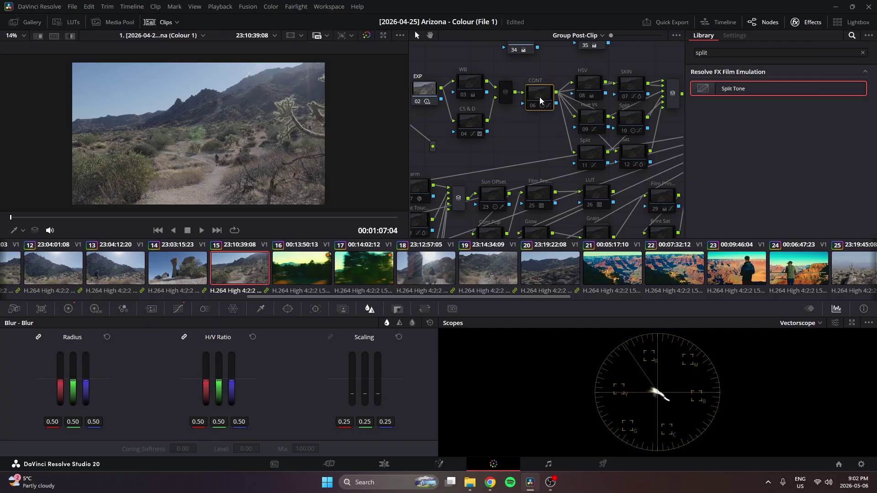
pyautogui.click(178, 309)
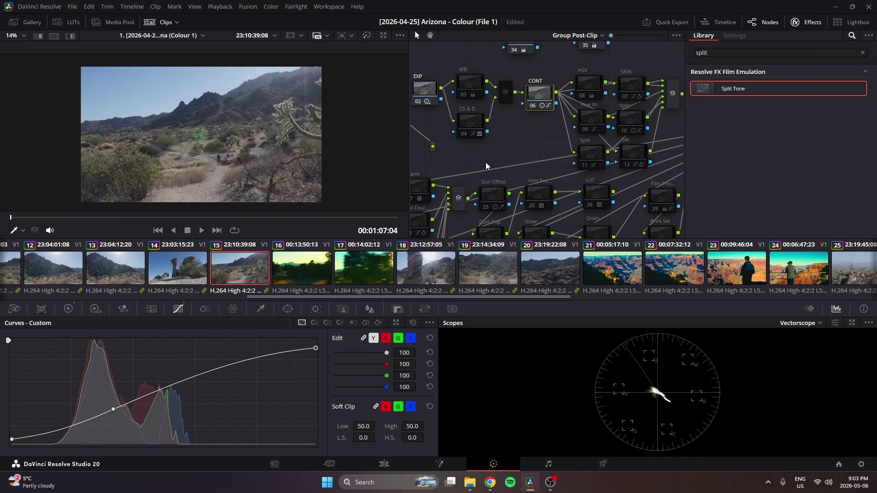
pyautogui.hscroll(-3, 486, 166)
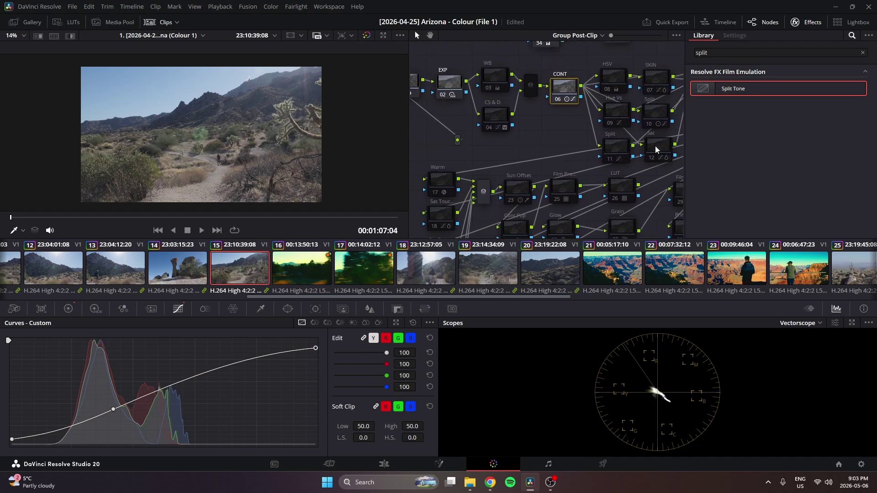
pyautogui.scroll(2, 655, 149)
# Step: View the CONT node's primaries log wheels and the HDR color wheels, returning to the log wheels
pyautogui.click(68, 309)
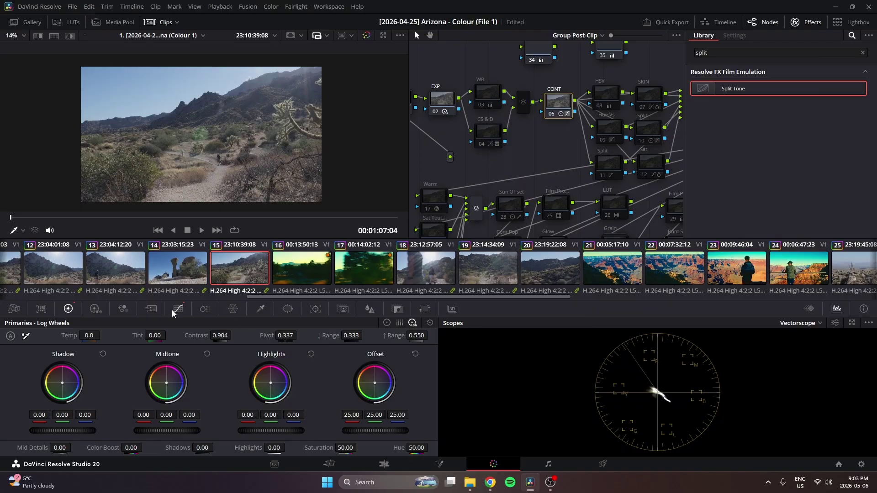
pyautogui.click(96, 308)
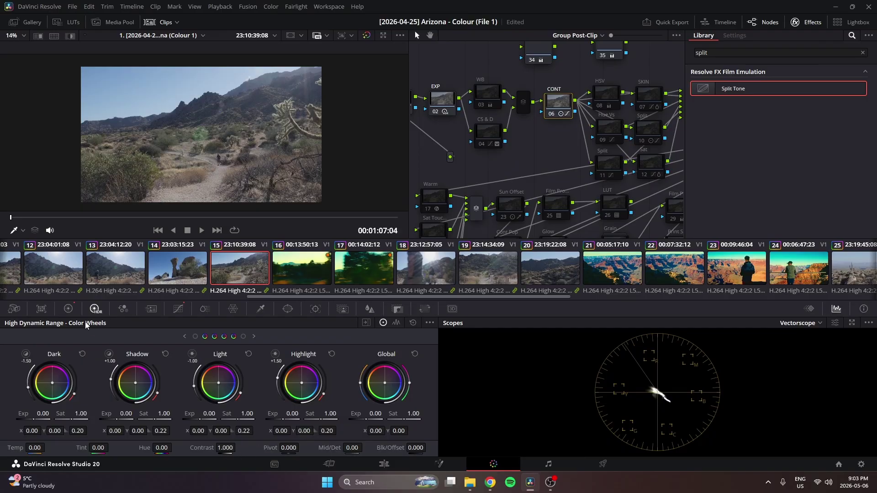
pyautogui.click(68, 309)
# Step: Load clip 01, the dark desert sunset shot at the start of the timeline
pyautogui.scroll(3, 320, 275)
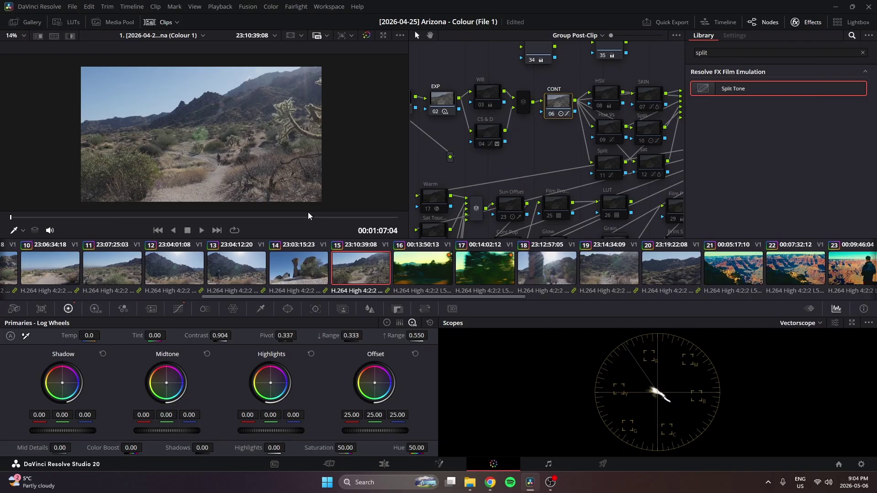
pyautogui.scroll(5, 356, 266)
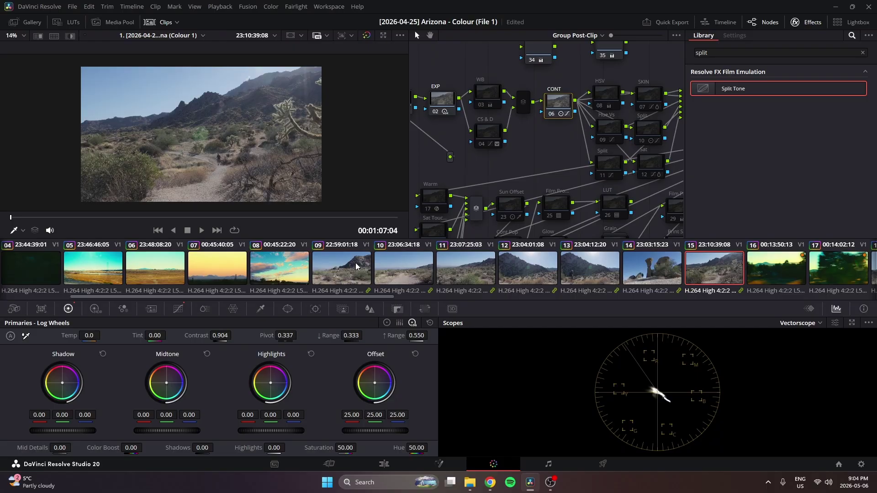
pyautogui.scroll(3, 498, 279)
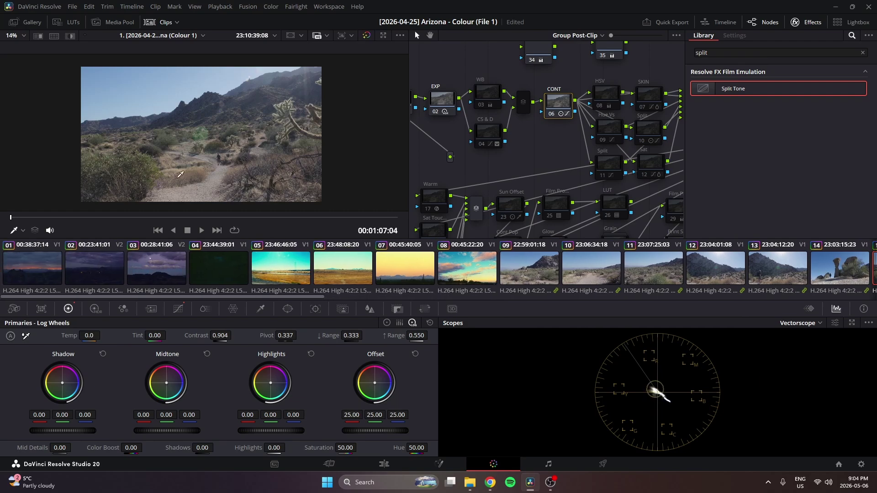
pyautogui.click(54, 276)
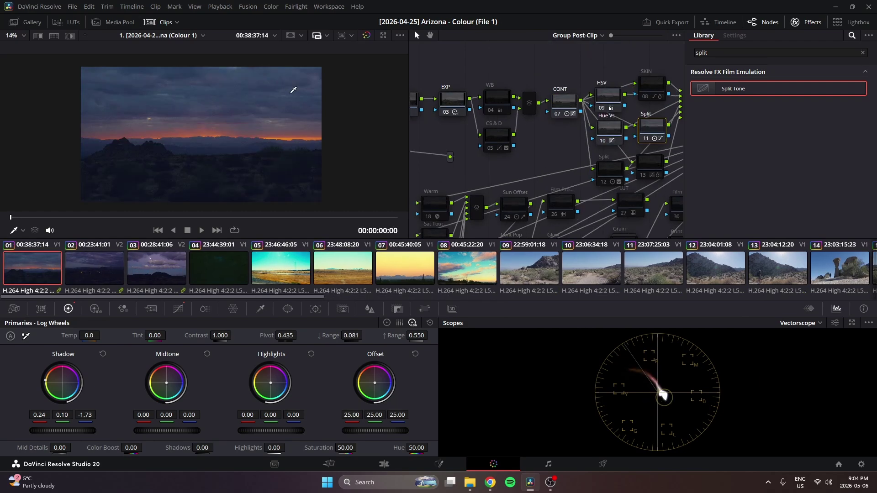
# Step: Disable the enabled Split, Hue Vs, HSV and CONT nodes in clip 01's group post-clip graph
pyautogui.moveTo(637, 122); pyautogui.dragTo(636, 127)
pyautogui.hotkey('ctrl', 'd')
pyautogui.click(588, 130)
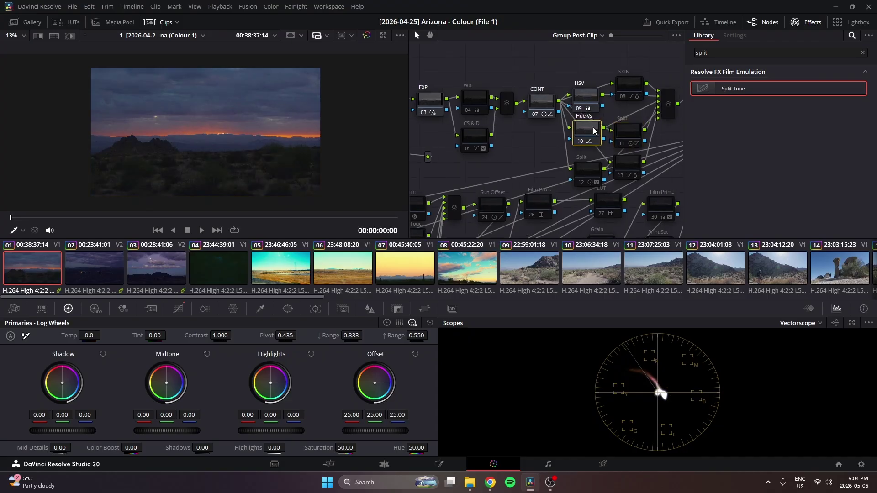
pyautogui.hotkey('ctrl', 'd')
pyautogui.keyDown('ctrl'); pyautogui.click(585, 101); pyautogui.keyUp('ctrl')
pyautogui.hotkey('ctrl', 'd')
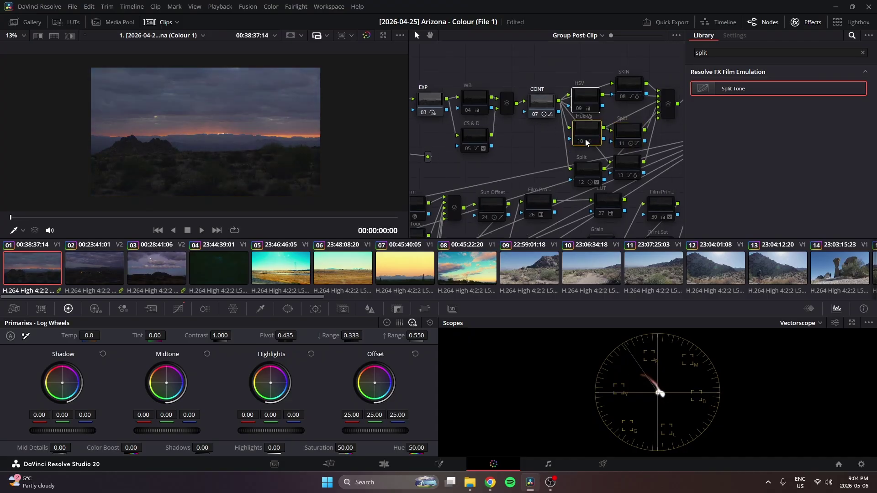
pyautogui.moveTo(586, 139); pyautogui.dragTo(586, 141)
pyautogui.click(542, 108)
pyautogui.scroll(-1, 370, 160)
pyautogui.hotkey('ctrl', 'd')
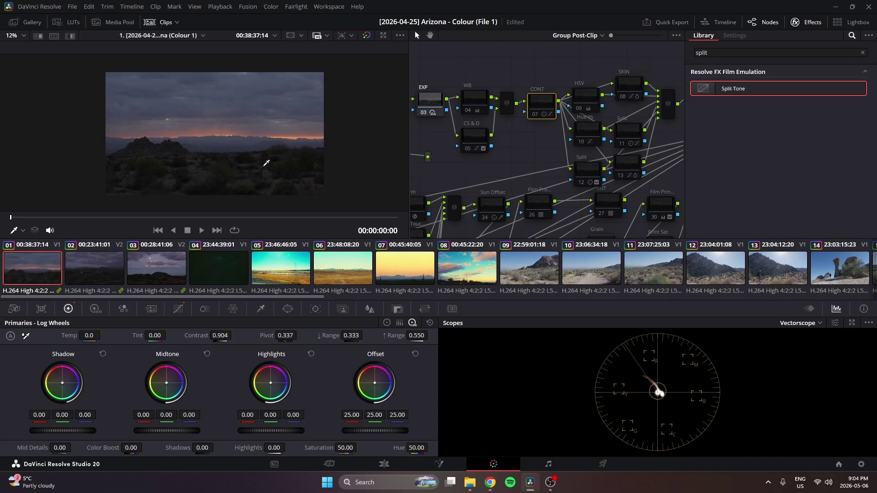
# Step: Enable the CONT node on clip 01 again and display its custom contrast curve
pyautogui.scroll(3, 220, 172)
pyautogui.scroll(2, 220, 169)
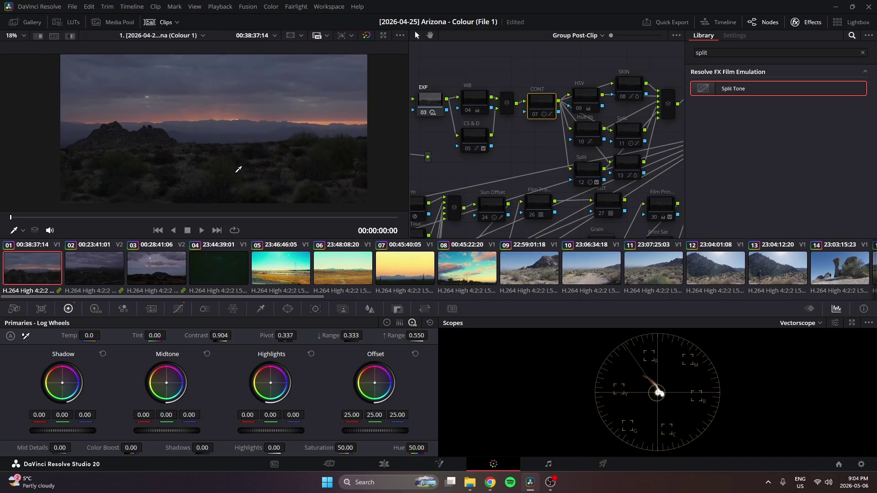
pyautogui.scroll(-2, 227, 163)
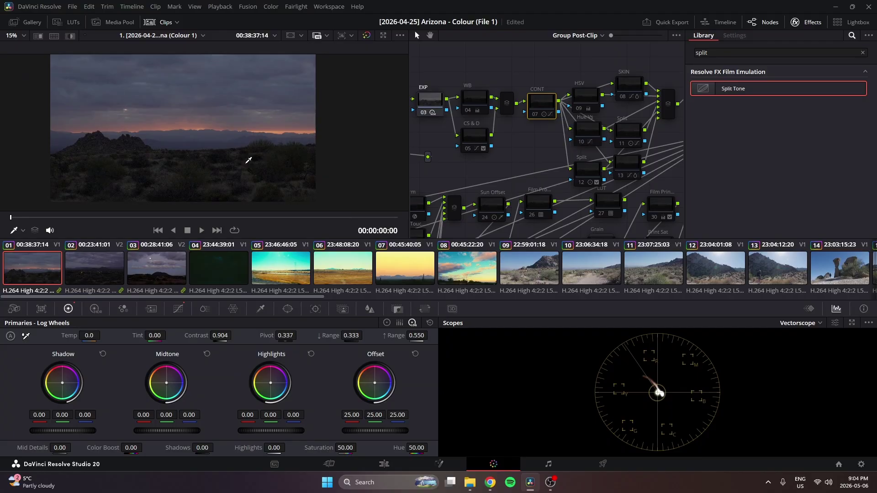
pyautogui.scroll(-1, 249, 160)
pyautogui.click(178, 309)
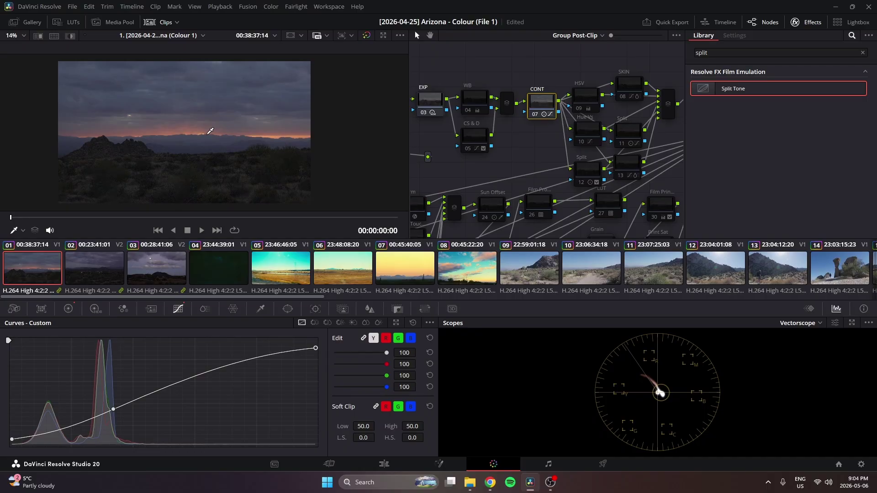
pyautogui.moveTo(543, 137); pyautogui.dragTo(537, 135)
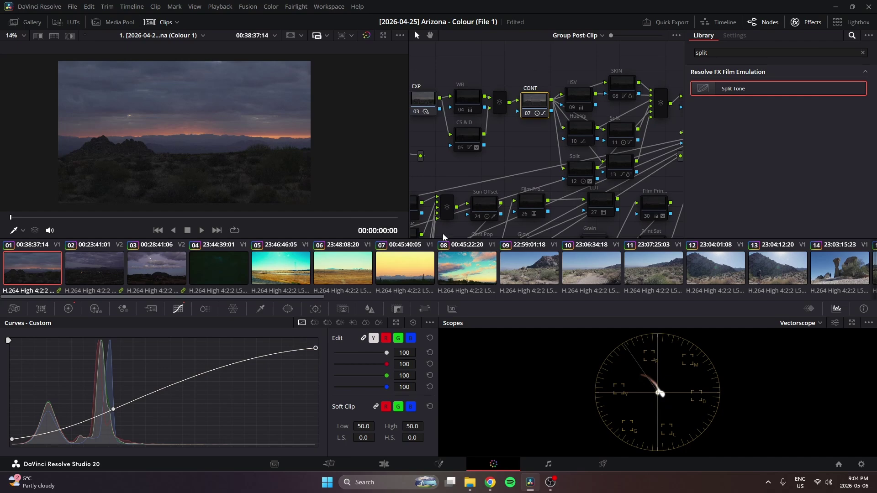
pyautogui.moveTo(532, 166); pyautogui.dragTo(513, 165)
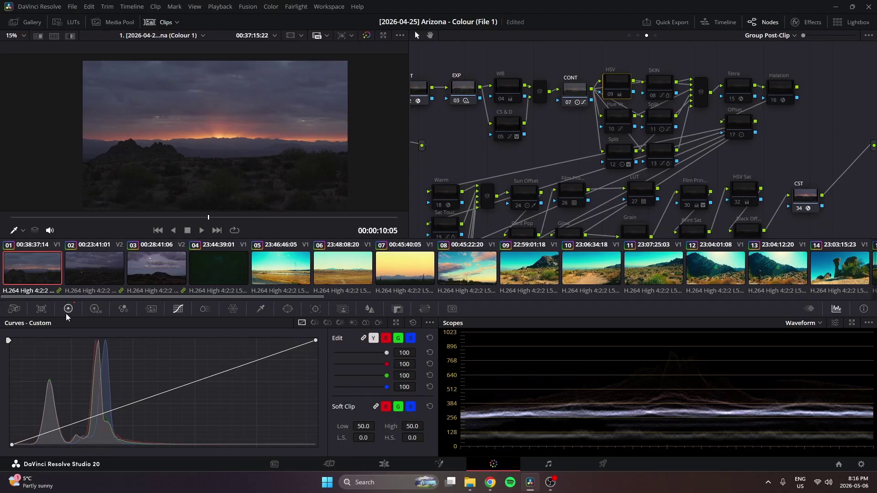
# Step: Show the HSV node's primaries color bars and examine its color space and channel settings without changing them
pyautogui.click(68, 309)
pyautogui.moveTo(245, 130); pyautogui.dragTo(258, 126)
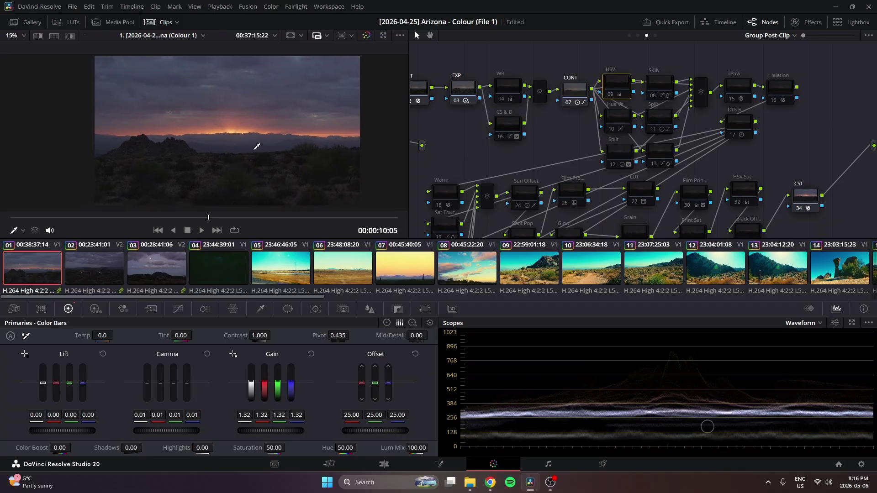
pyautogui.rightClick(626, 91)
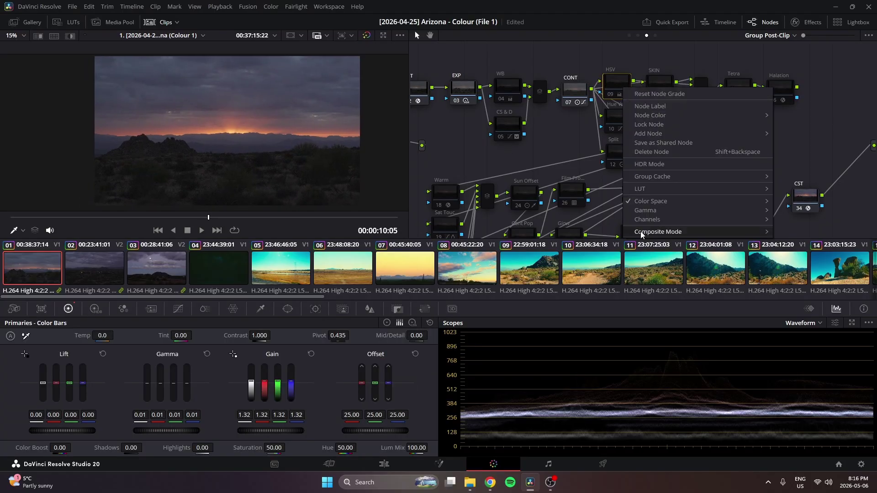
pyautogui.moveTo(648, 202)
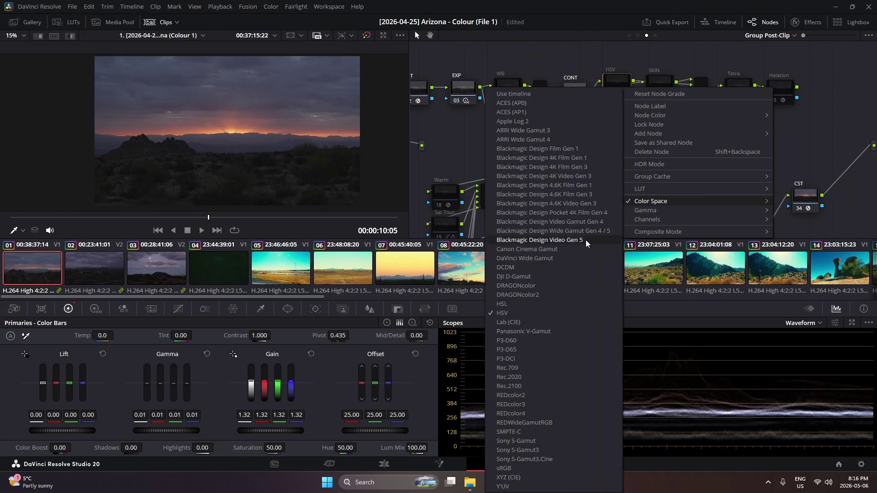
pyautogui.moveTo(669, 217)
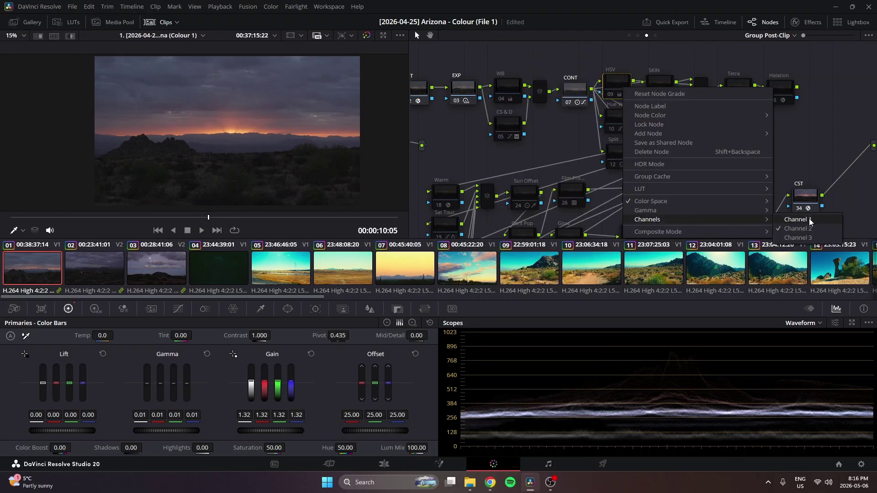
pyautogui.click(506, 126)
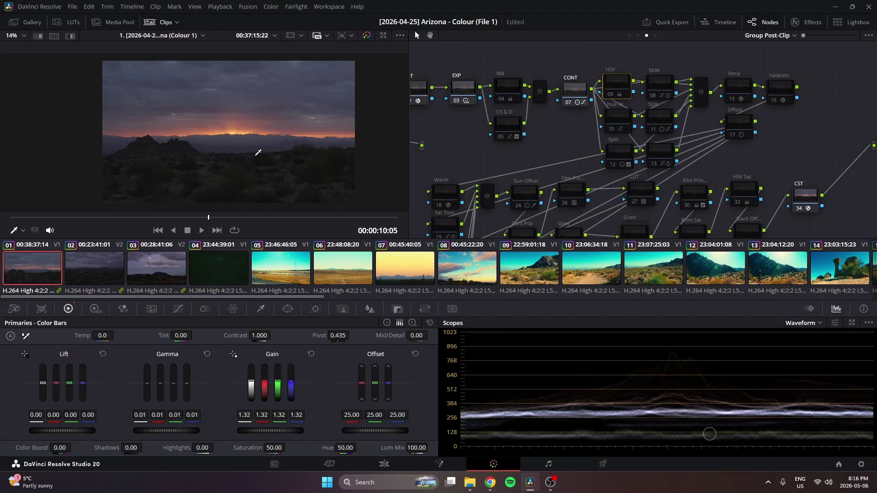
# Step: Toggle the HSV node on and back off to compare its effect on the sunset shot
pyautogui.scroll(-1, 272, 143)
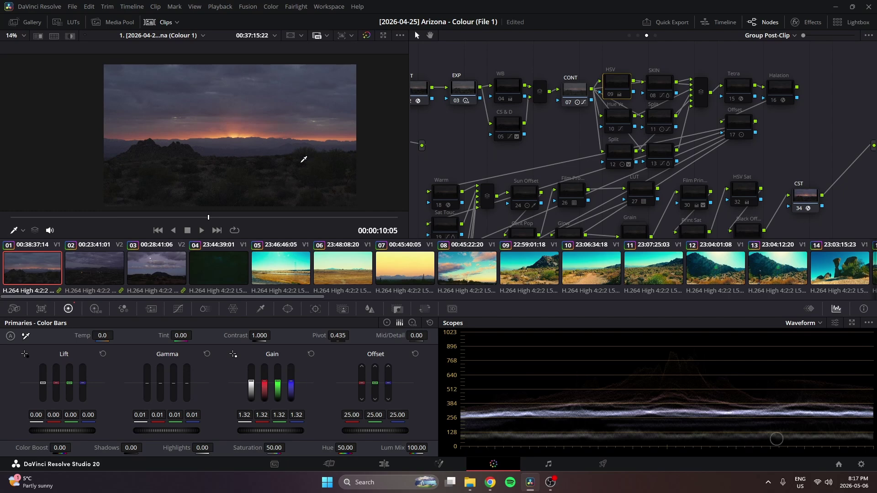
pyautogui.scroll(-1, 282, 158)
pyautogui.moveTo(279, 154); pyautogui.dragTo(248, 160)
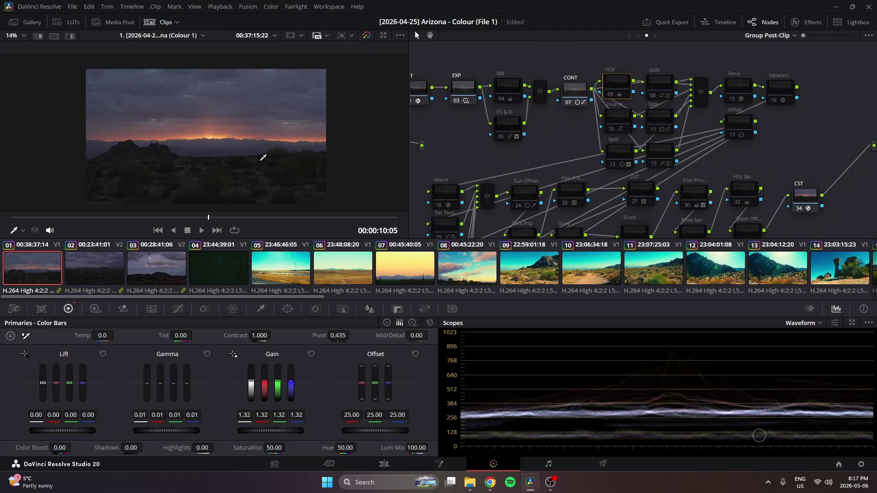
pyautogui.hotkey('ctrl', 's')
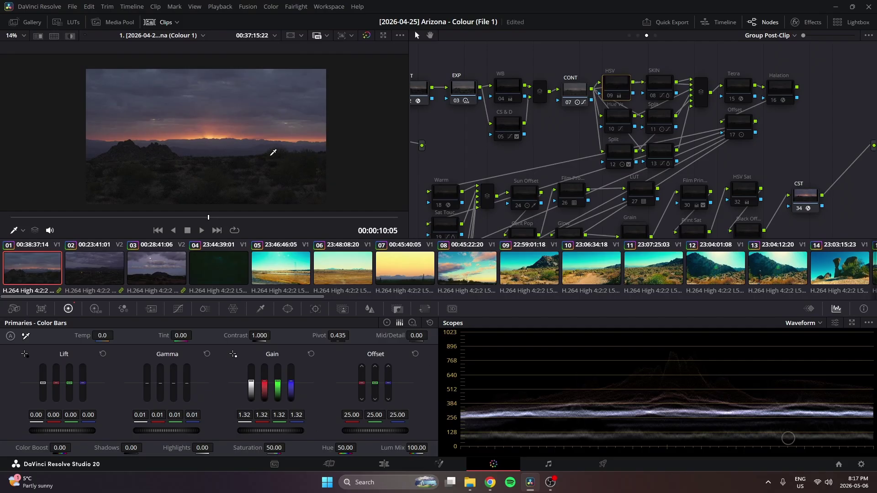
pyautogui.moveTo(622, 90); pyautogui.dragTo(623, 88)
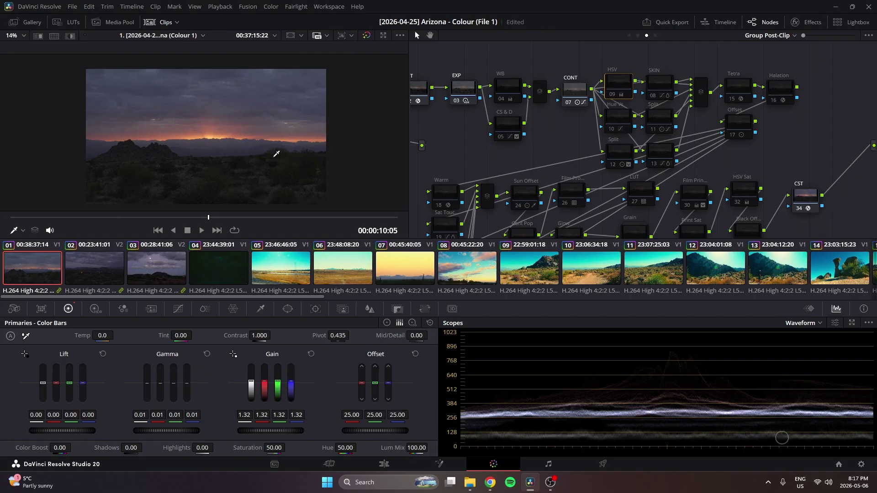
pyautogui.hotkey('ctrl', 'd')
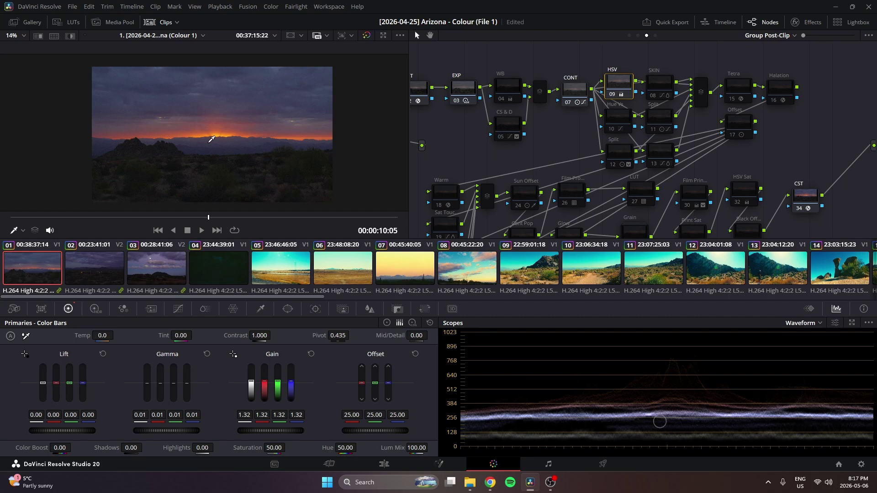
pyautogui.scroll(-2, 267, 145)
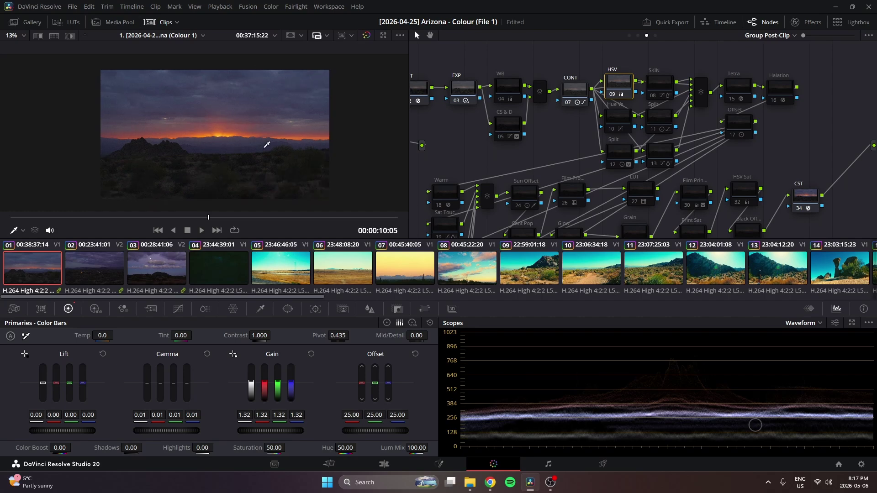
pyautogui.moveTo(616, 81); pyautogui.dragTo(616, 83)
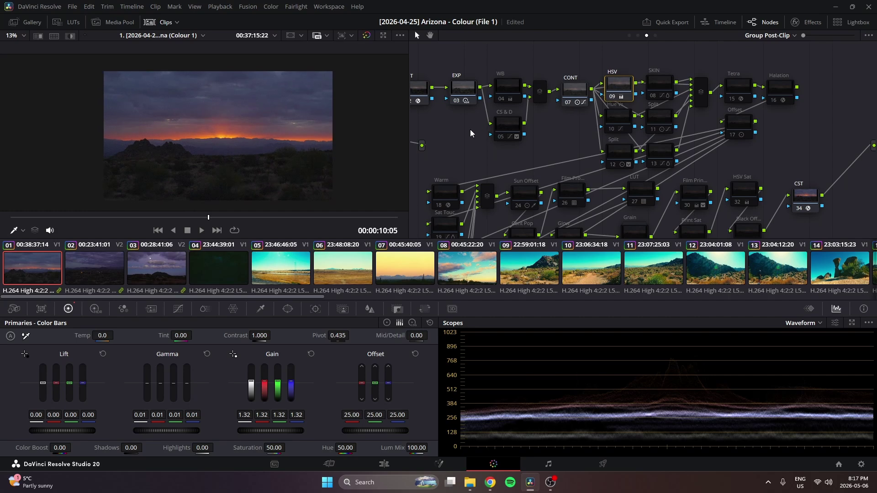
pyautogui.hotkey('ctrl', 'd')
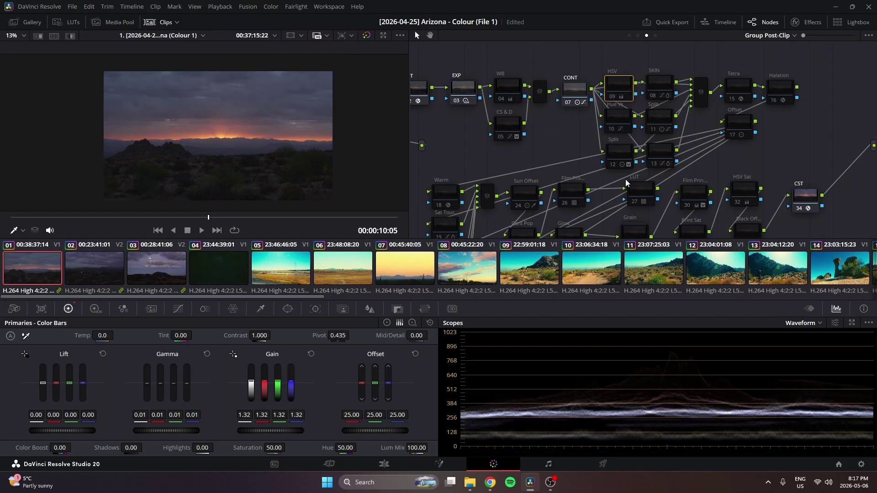
# Step: Select the Split node 11 beside Hue Vs in clip 01's group post-clip graph
pyautogui.click(623, 156)
pyautogui.click(667, 121)
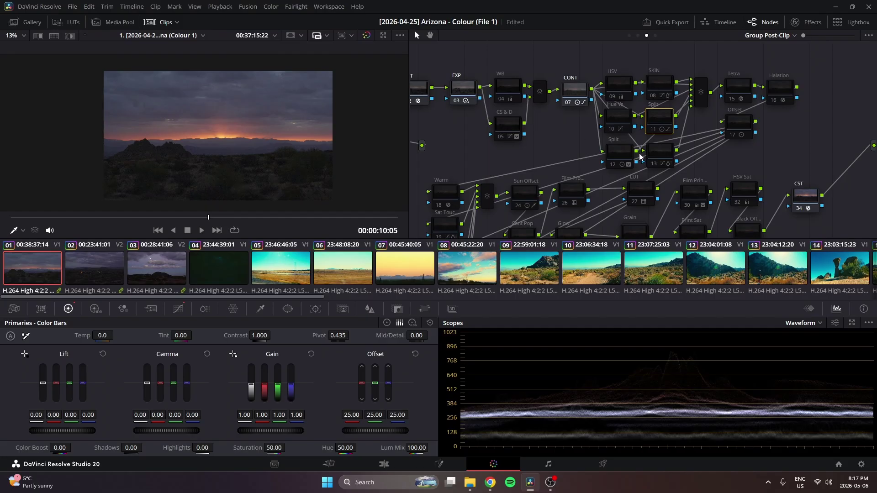
pyautogui.scroll(-3, 555, 114)
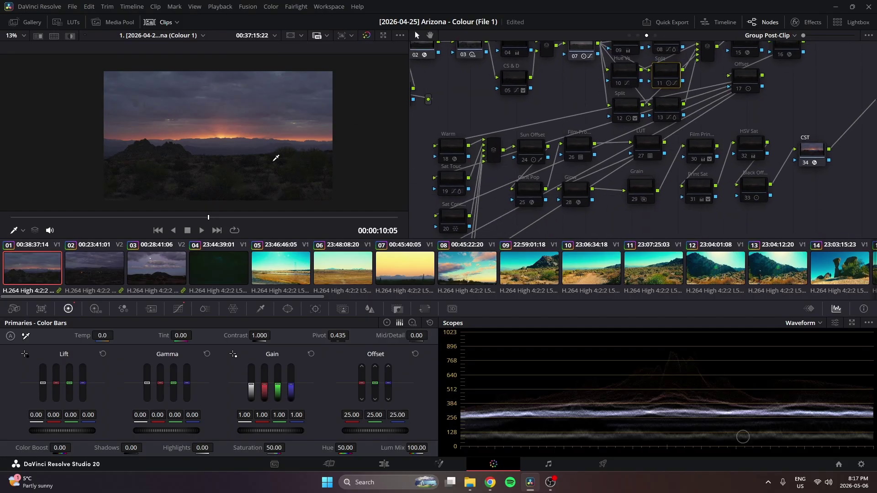
pyautogui.scroll(3, 572, 141)
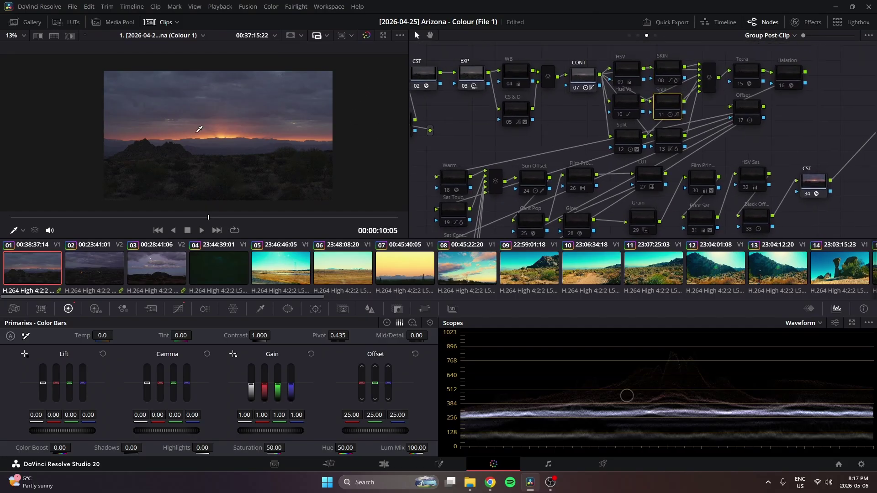
pyautogui.scroll(1, 233, 143)
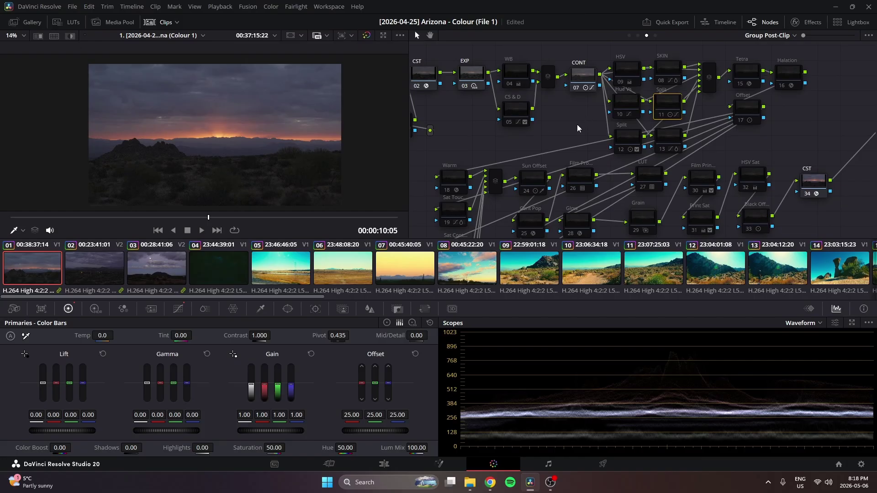
# Step: Enable the HSV node 09 in clip 01's group post-clip graph and examine its effect on the sunset shot
pyautogui.scroll(1, 577, 126)
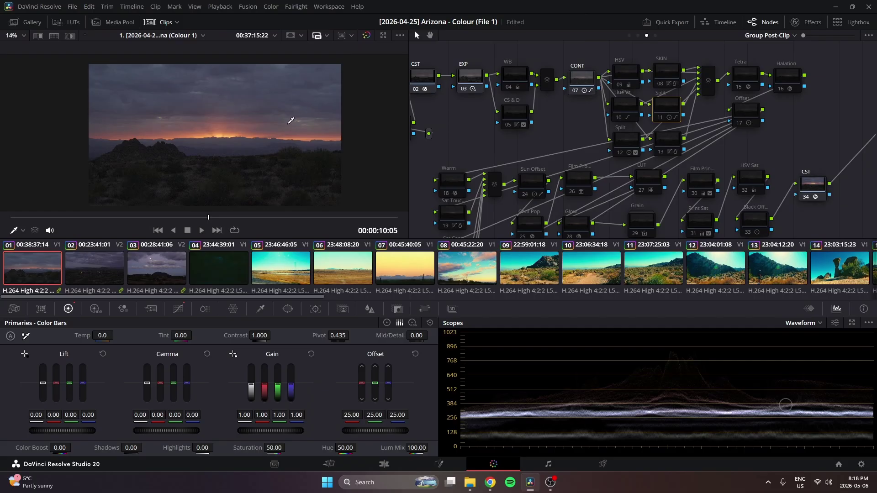
pyautogui.click(625, 145)
pyautogui.click(622, 88)
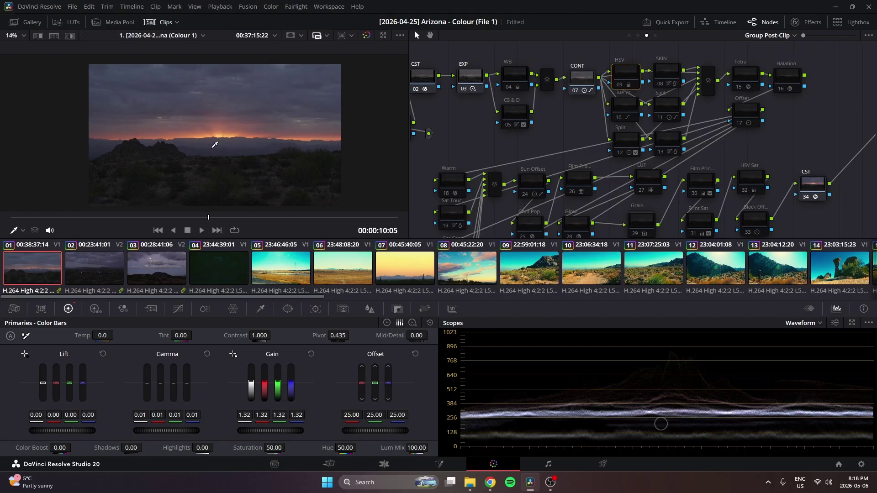
pyautogui.hotkey('ctrl', 'd')
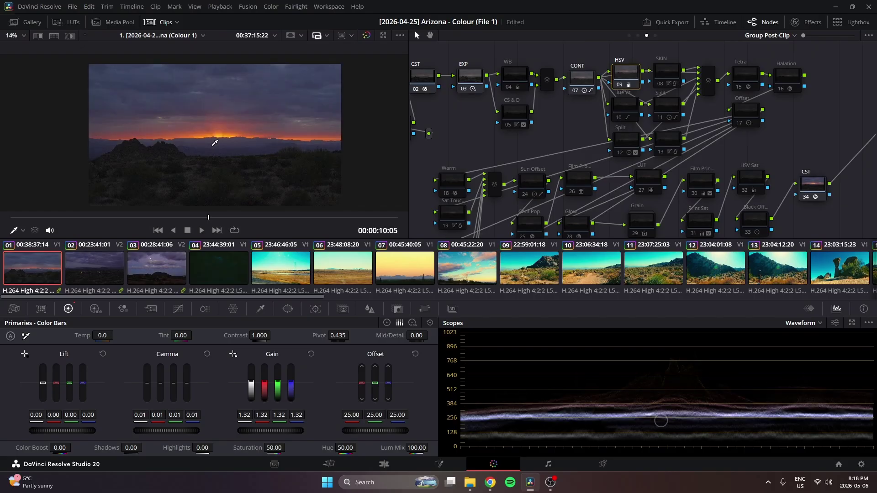
pyautogui.scroll(-1, 243, 115)
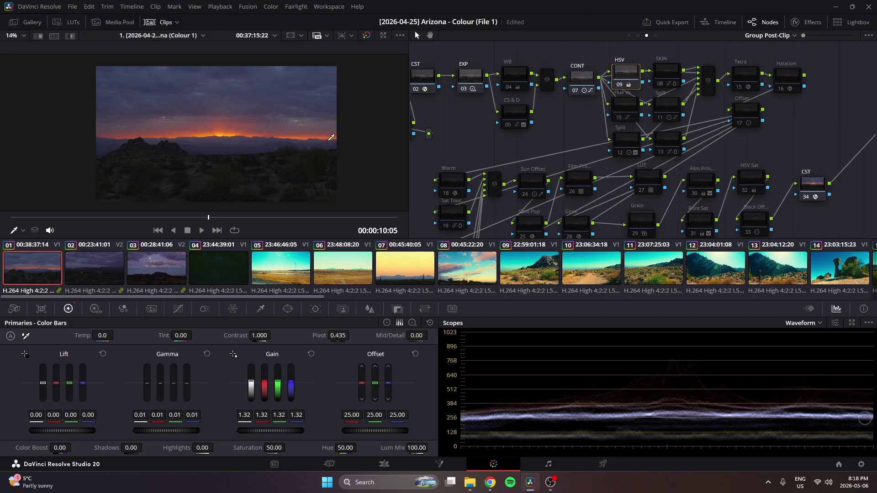
pyautogui.hscroll(2, 629, 113)
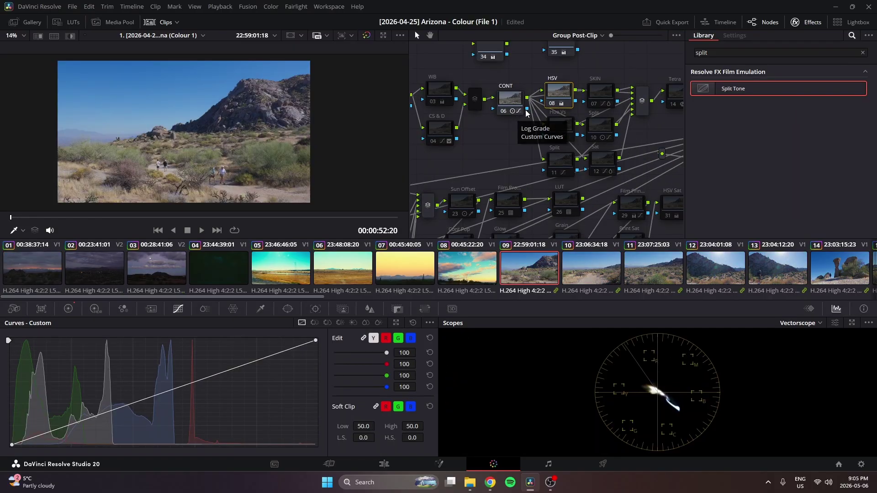
# Step: Select the Hue Vs node 09 in clip 09's group post-clip graph and switch to clip 10
pyautogui.hscroll(-5, 526, 113)
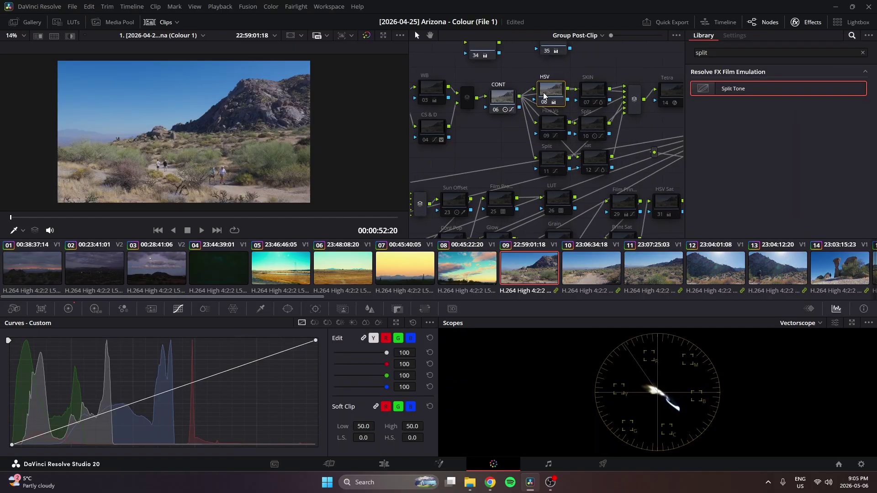
pyautogui.scroll(2, 616, 174)
pyautogui.hscroll(5, 513, 155)
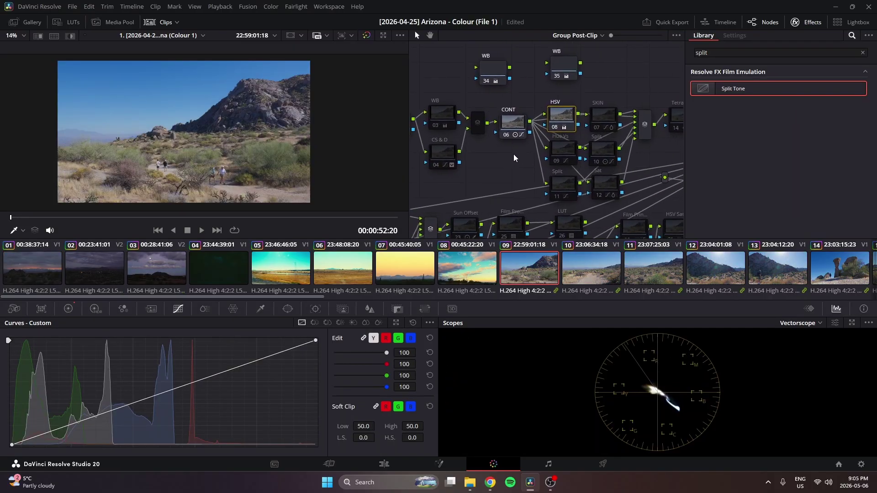
pyautogui.hscroll(-1, 586, 103)
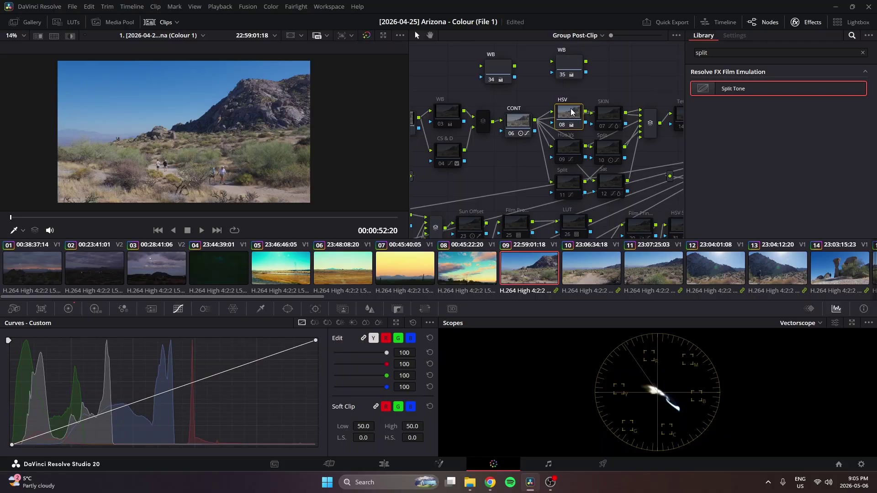
pyautogui.scroll(-1, 571, 112)
pyautogui.hscroll(1, 571, 112)
pyautogui.click(549, 130)
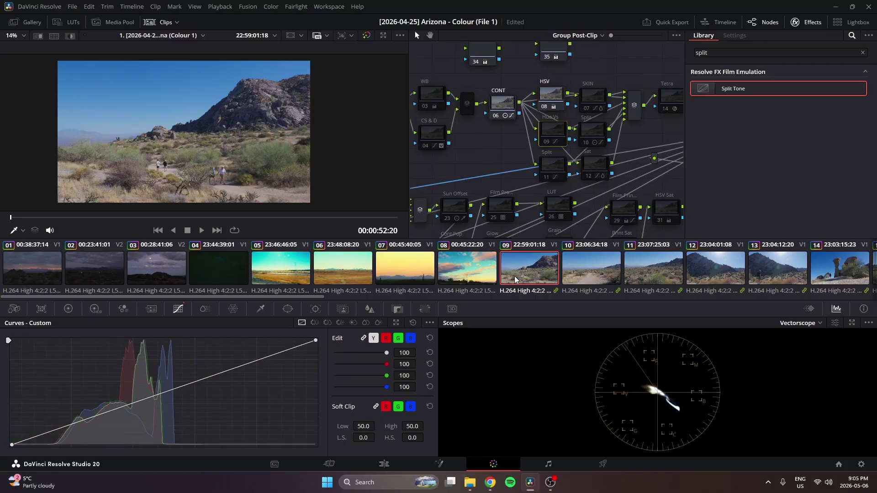
pyautogui.click(574, 272)
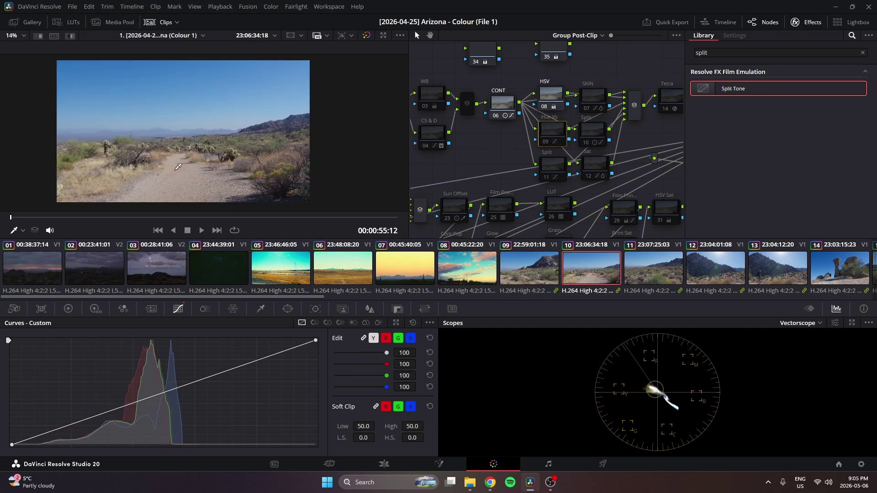
# Step: Select the LUT node 26 in clip 10's group post-clip graph and open the LUT browser
pyautogui.click(556, 199)
pyautogui.scroll(-3, 543, 160)
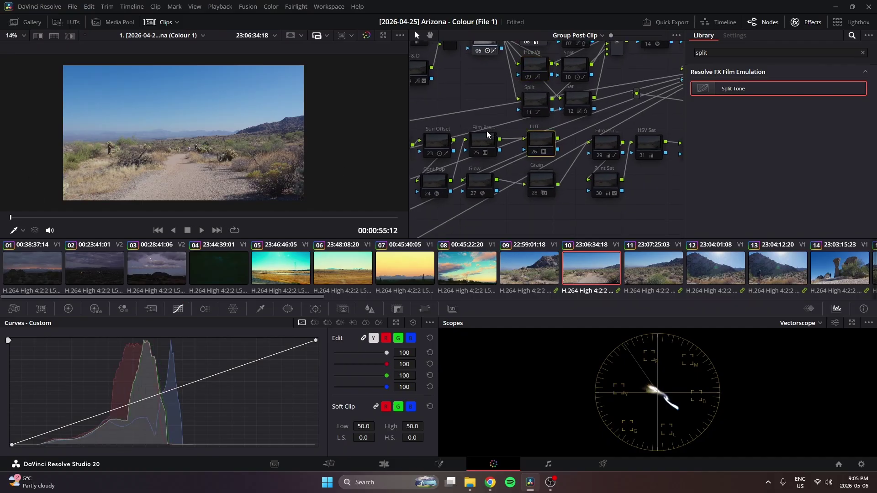
pyautogui.click(83, 22)
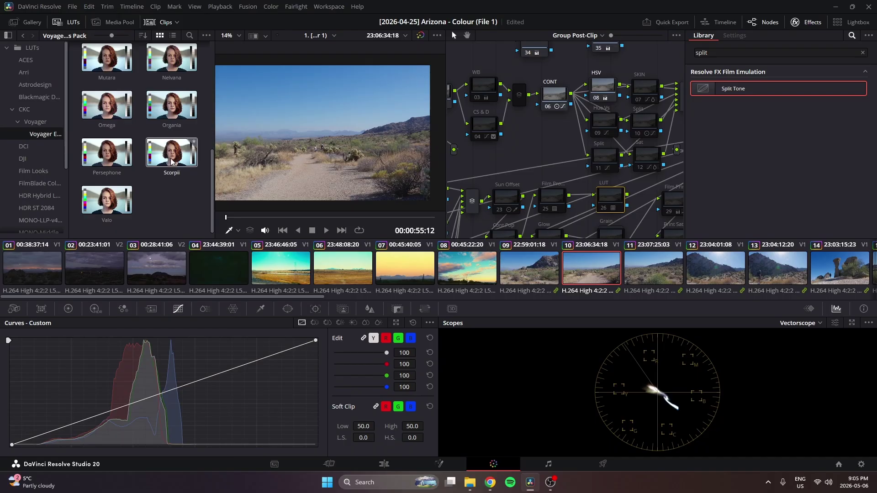
# Step: Check the LUT assignment of node 26 down to the CKC Voyager folder without changing it
pyautogui.rightClick(612, 197)
pyautogui.moveTo(647, 297)
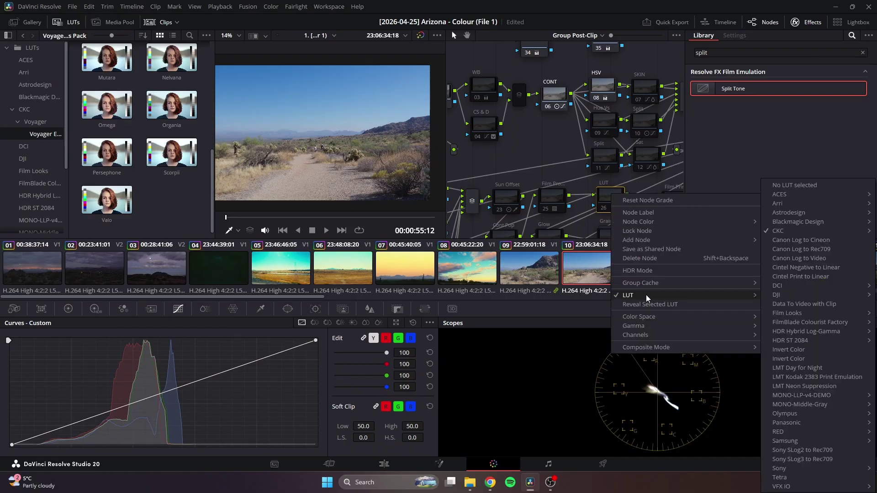
pyautogui.moveTo(781, 232)
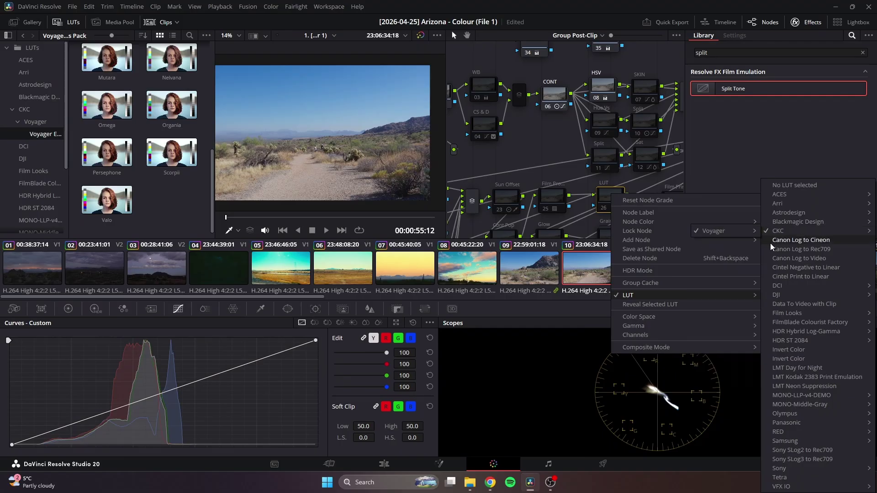
pyautogui.moveTo(731, 230)
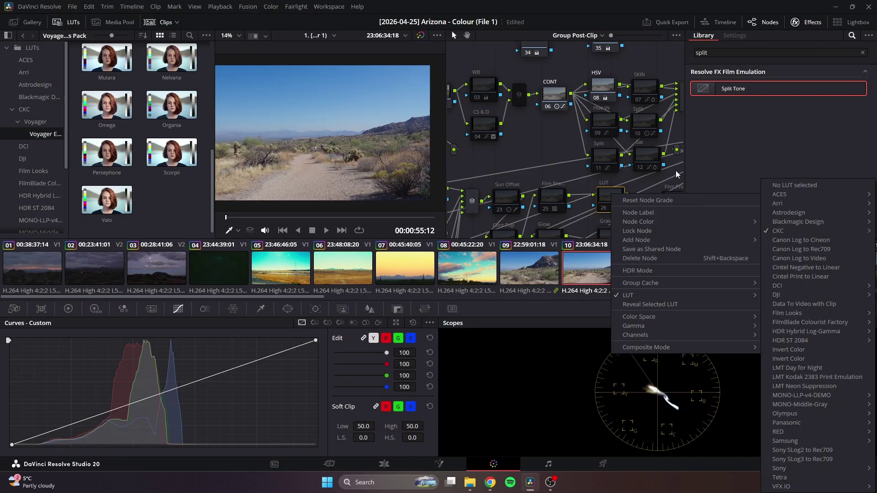
pyautogui.click(608, 199)
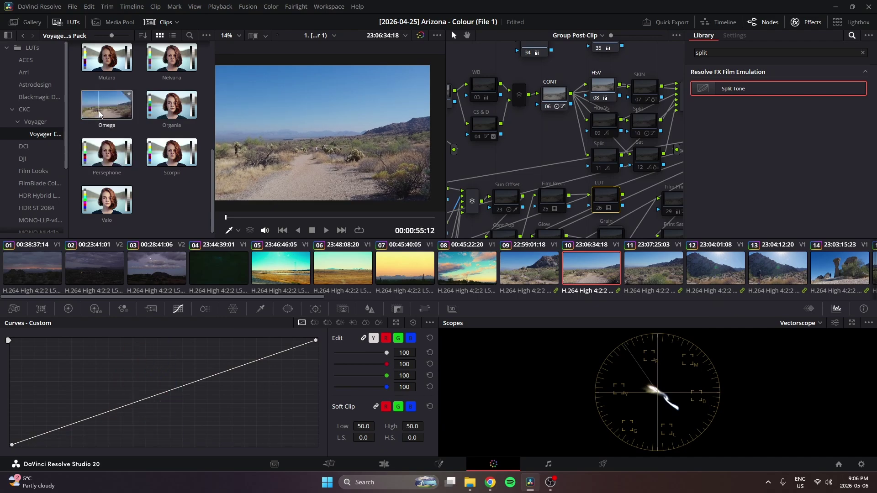
# Step: Browse the Voyager pack's LUT thumbnails and preview looks such as Omega and Mutara on the trail shot
pyautogui.scroll(2, 122, 147)
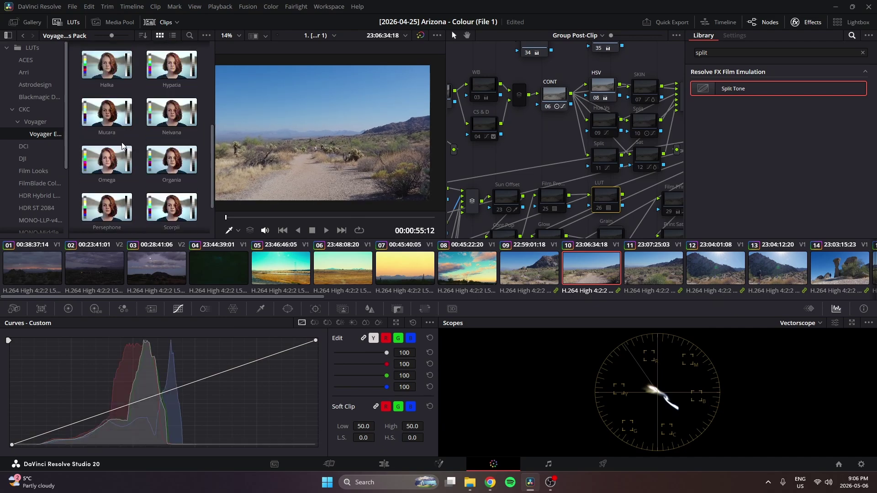
pyautogui.scroll(1, 120, 137)
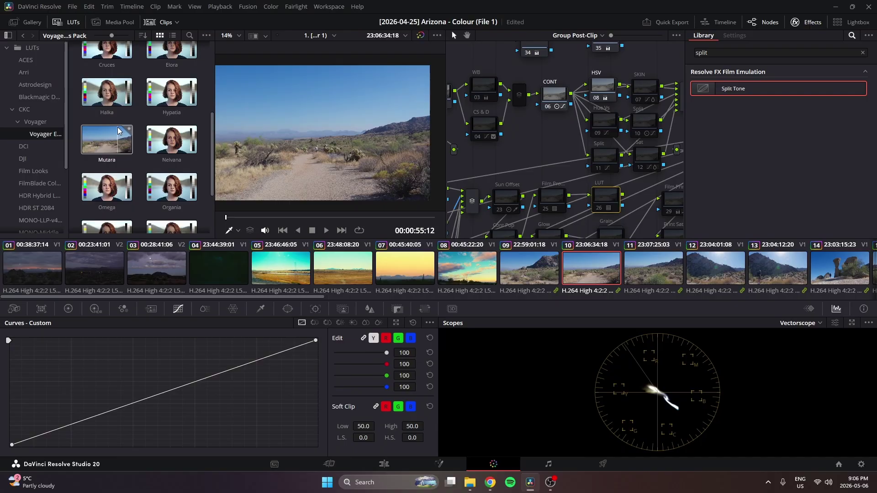
pyautogui.scroll(-1, 118, 131)
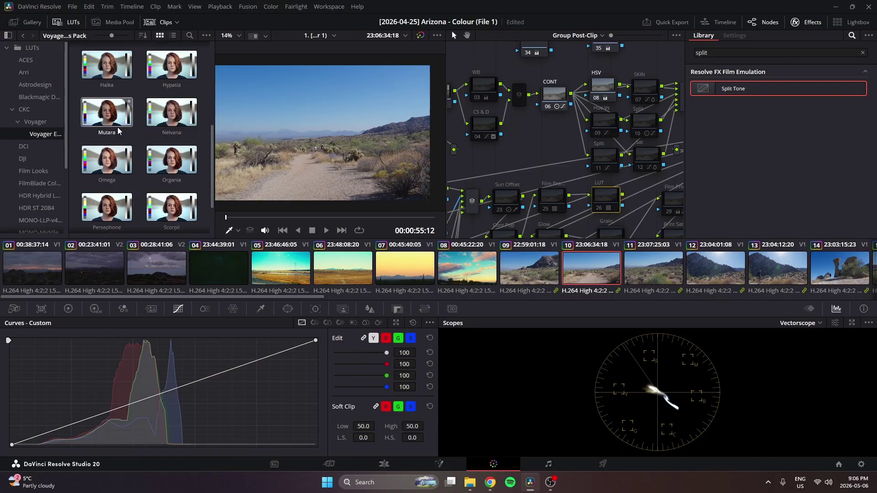
pyautogui.scroll(2, 118, 132)
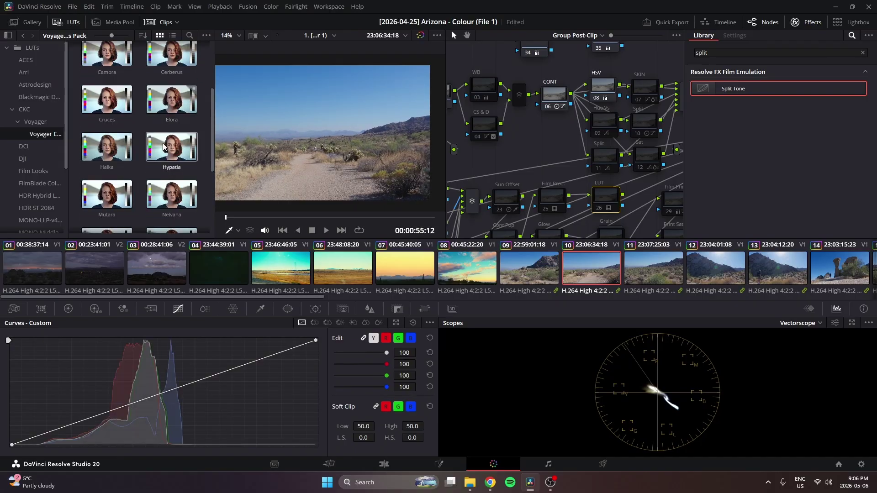
pyautogui.scroll(-2, 169, 186)
# Step: Hide the LUT browser and clip thumbnails and enlarge the trail shot in the viewer
pyautogui.hotkey('alt', 'f')
pyautogui.scroll(2, 215, 177)
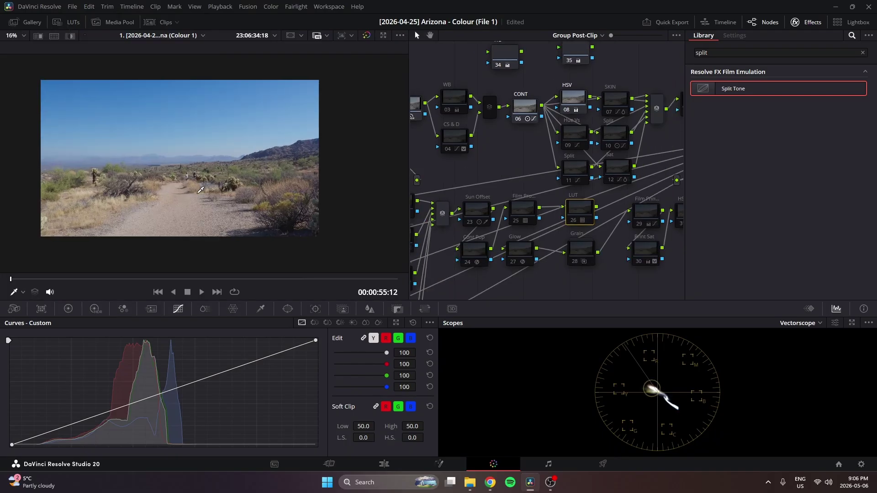
pyautogui.scroll(-1, 218, 177)
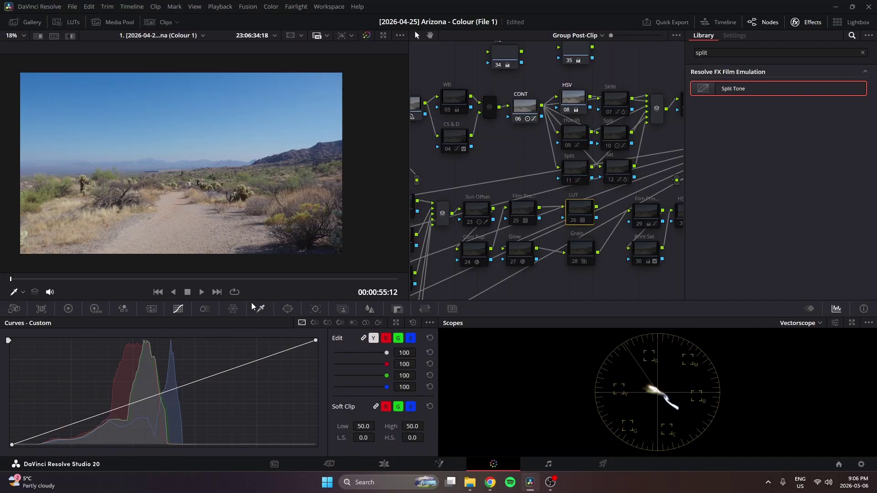
# Step: Check the CONT node 06's custom contrast curve and enable the LUT node 26
pyautogui.click(519, 119)
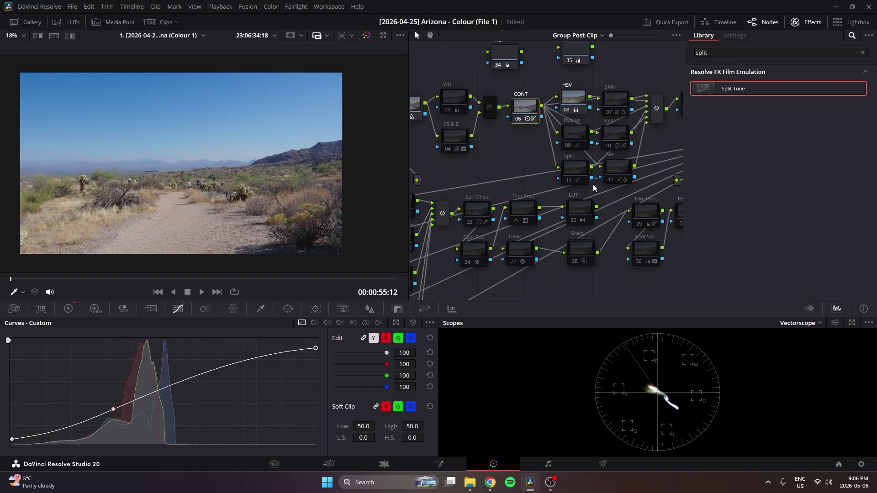
pyautogui.click(586, 220)
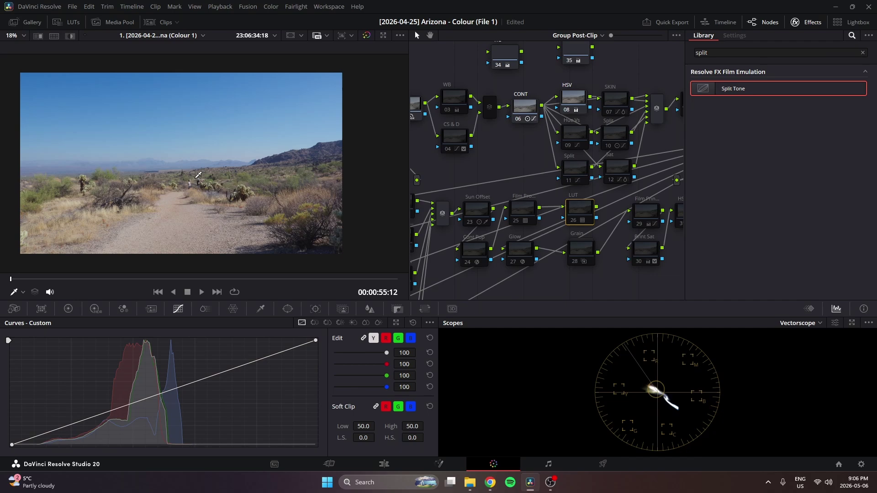
pyautogui.hotkey('ctrl', 'd')
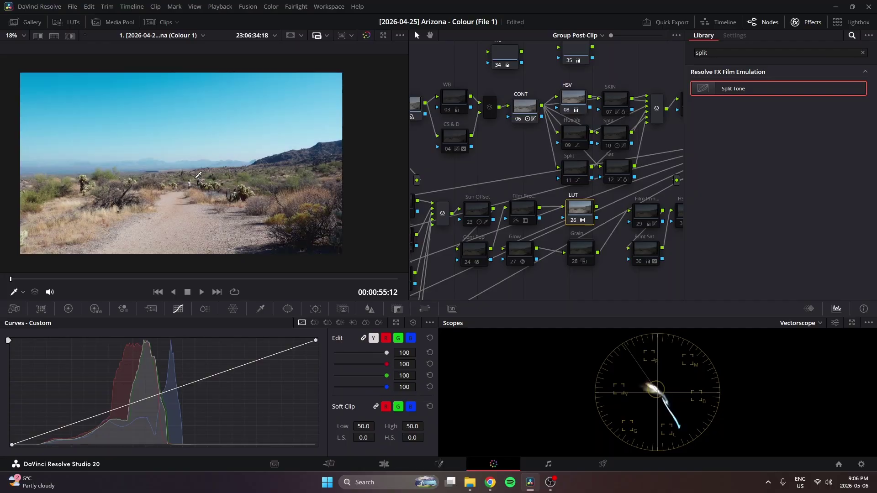
# Step: Toggle the LUT node 26 repeatedly and bypass the whole grade briefly to compare the trail shot
pyautogui.hotkey('ctrl', 'd')
pyautogui.hotkey('ctrl', 'd')
pyautogui.hotkey('ctrl', 'd')
pyautogui.hotkey('ctrl', 'd')
pyautogui.hotkey('shift', 'd')
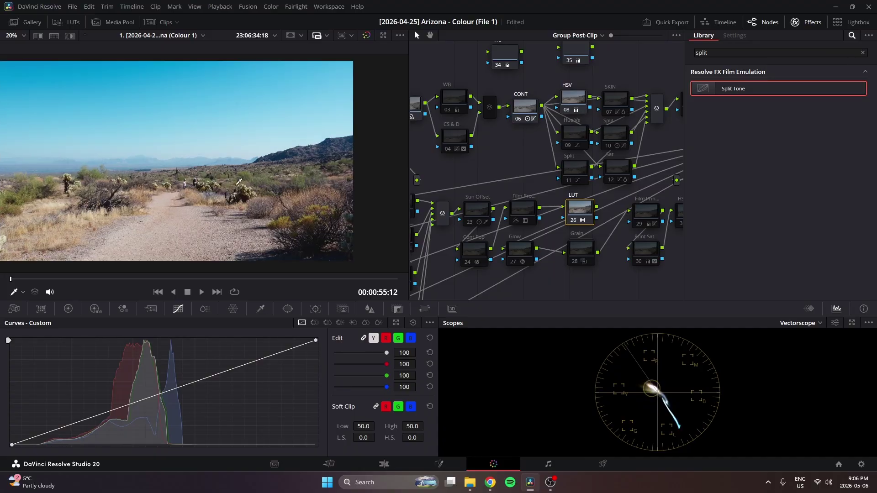
pyautogui.hotkey('shift', 'd')
# Step: Compare the area around the hikers up close with the LUT node 26 off and on
pyautogui.scroll(2, 206, 185)
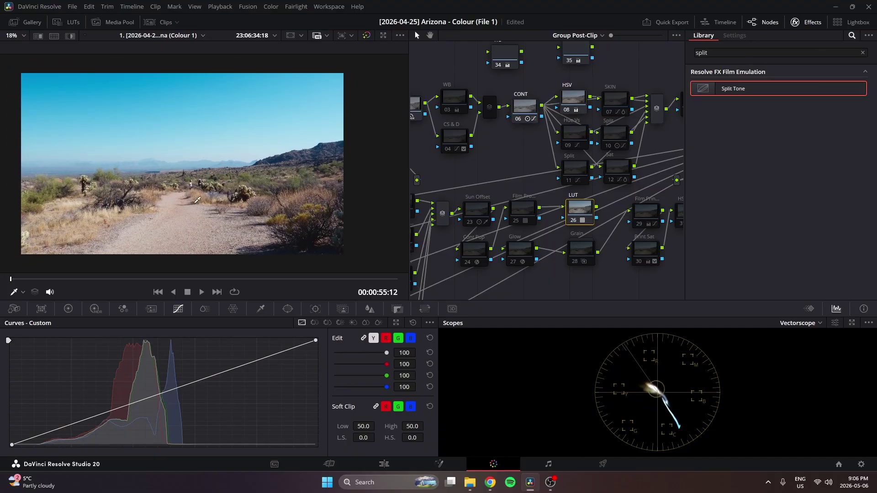
pyautogui.scroll(6, 201, 186)
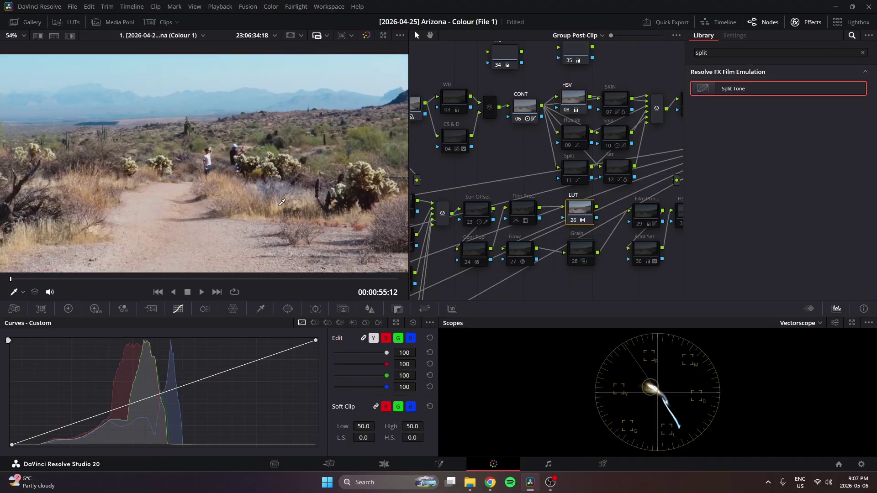
pyautogui.hotkey('ctrl', 'd')
pyautogui.hotkey('ctrl', 'd')
pyautogui.scroll(-6, 275, 203)
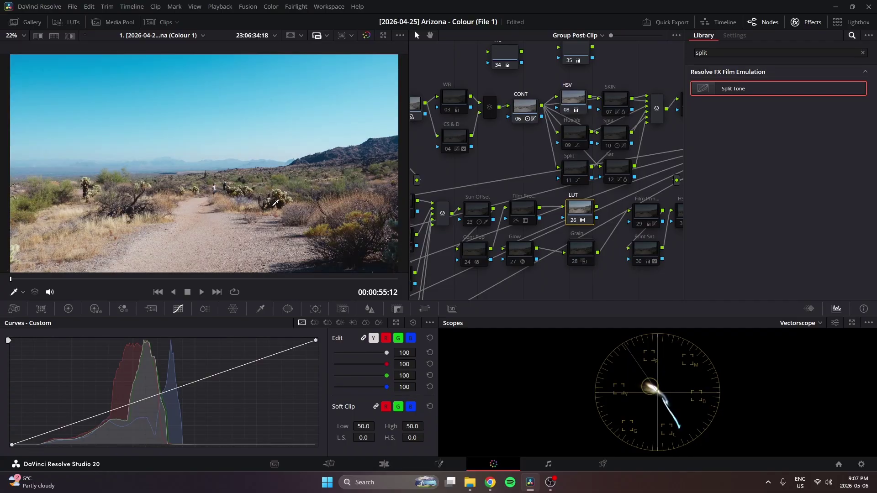
# Step: Inspect the cactus at 199% with the LUT node 26 off and on, and fit the shot back to the viewer
pyautogui.scroll(12, 276, 203)
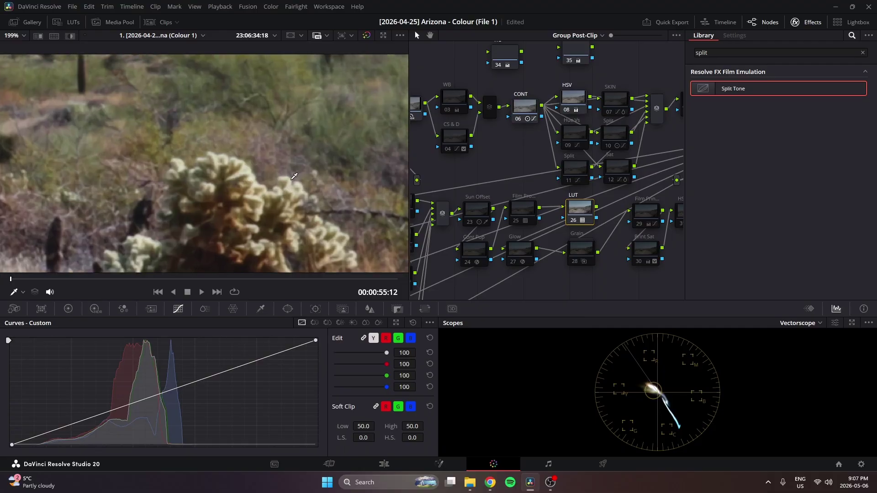
pyautogui.moveTo(260, 199); pyautogui.dragTo(270, 185)
pyautogui.hotkey('ctrl', 'd')
pyautogui.hotkey('ctrl', 'd')
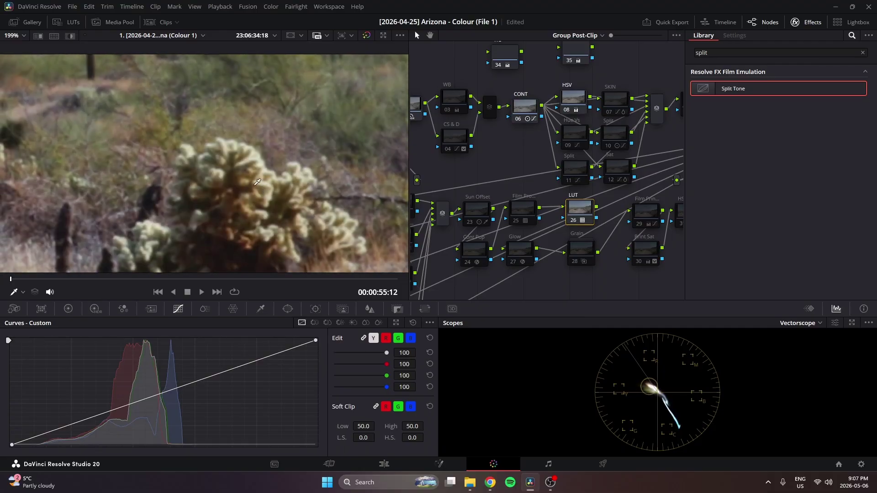
pyautogui.hotkey('shift', 'z')
pyautogui.scroll(-1, 238, 179)
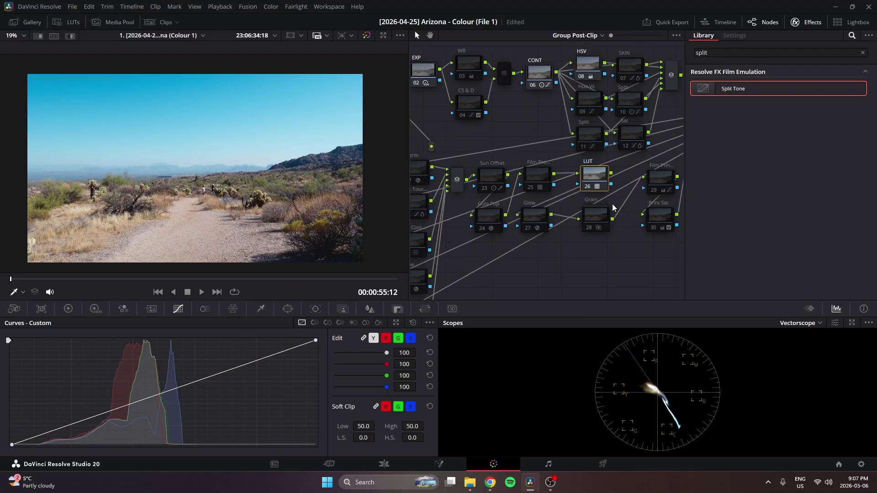
# Step: Select the Film Pro node 25 before the LUT node and check which LUT file it uses
pyautogui.click(535, 176)
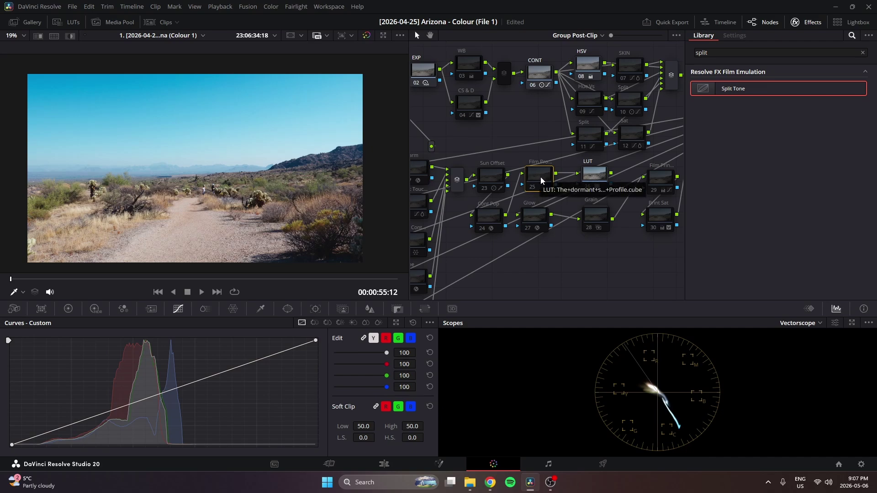
pyautogui.moveTo(542, 178); pyautogui.dragTo(543, 178)
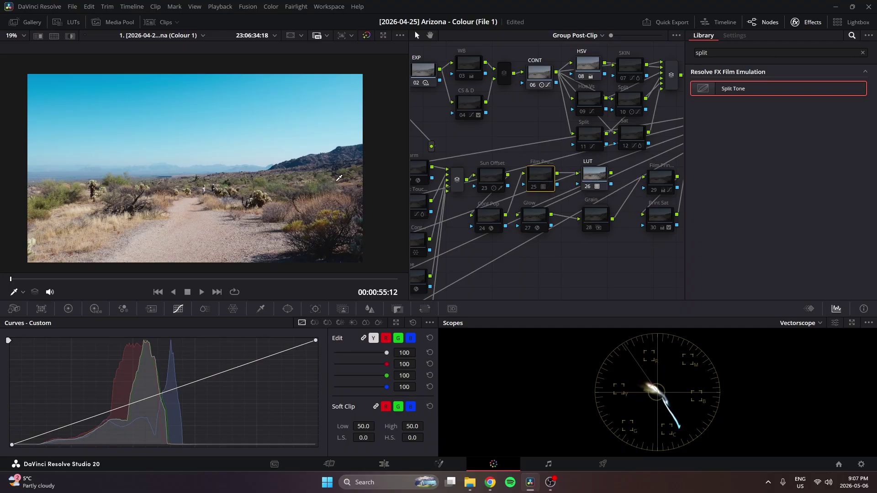
pyautogui.moveTo(540, 174); pyautogui.dragTo(525, 188)
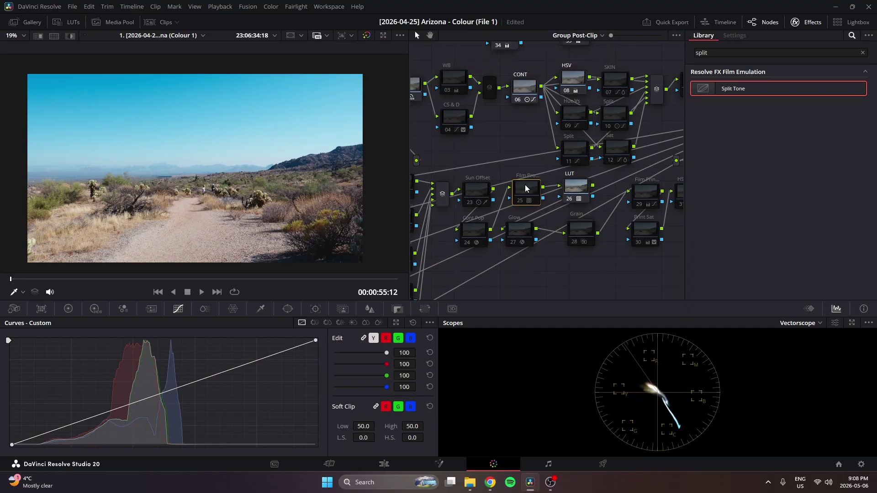
# Step: Look up the film profile LUT assigned to the Film Pro node 25, and enable the node on the trail shot
pyautogui.rightClick(523, 186)
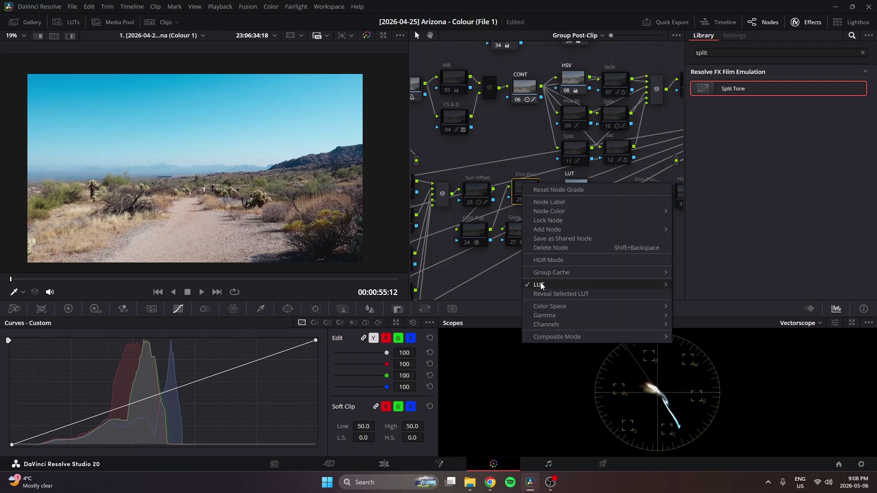
pyautogui.moveTo(542, 285)
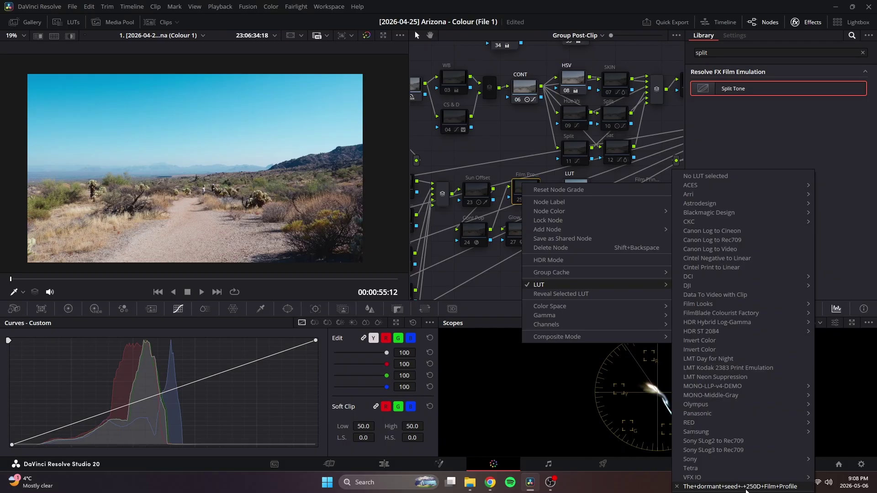
pyautogui.click(521, 188)
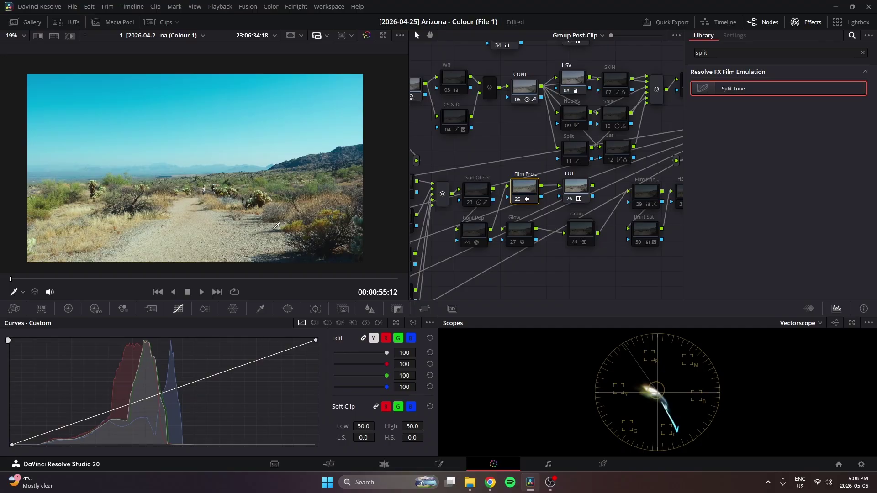
pyautogui.scroll(-1, 206, 206)
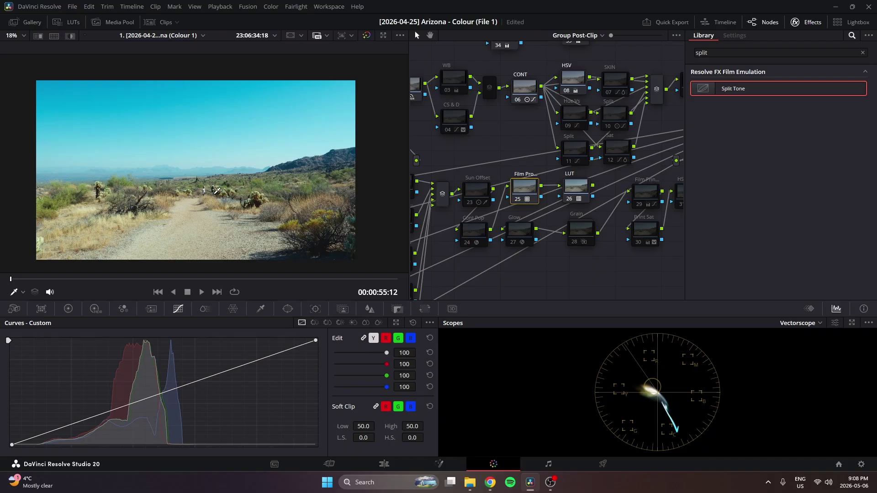
pyautogui.scroll(-1, 217, 190)
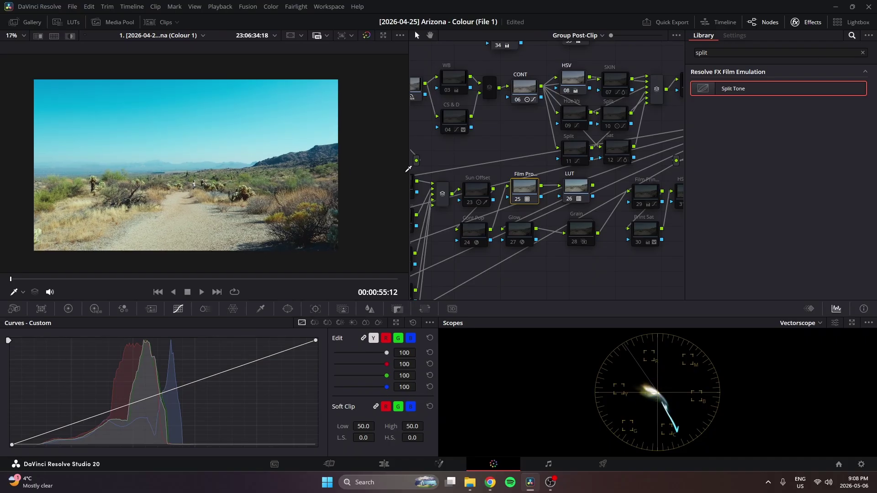
# Step: Widen the node graph area and review the LUT node 26 and Film Pro node 25 in the node tree
pyautogui.moveTo(408, 175); pyautogui.dragTo(318, 175)
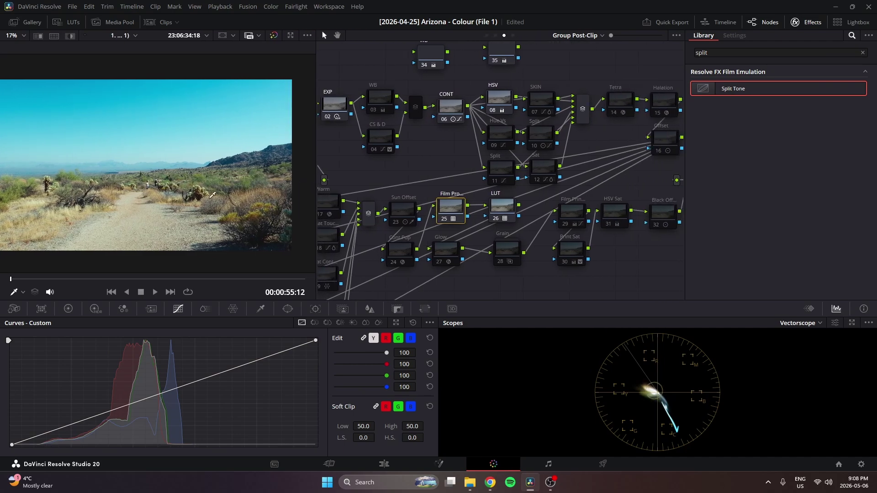
pyautogui.scroll(-1, 163, 189)
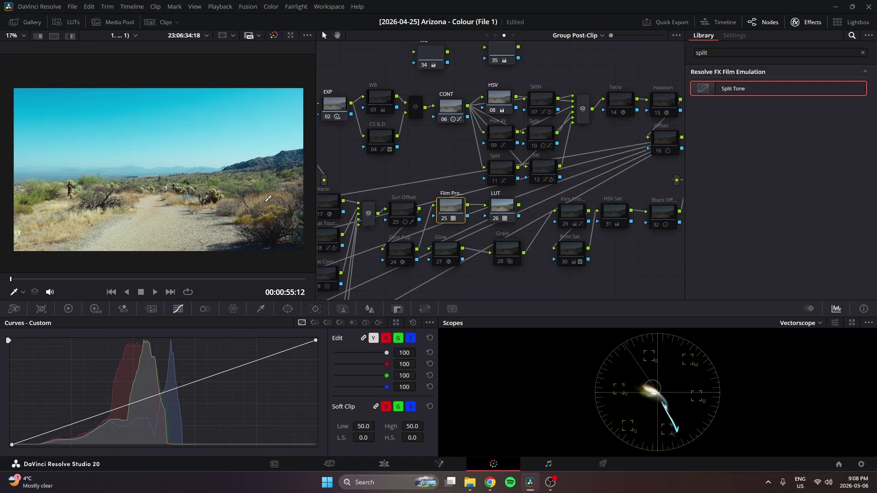
pyautogui.click(504, 209)
pyautogui.click(448, 206)
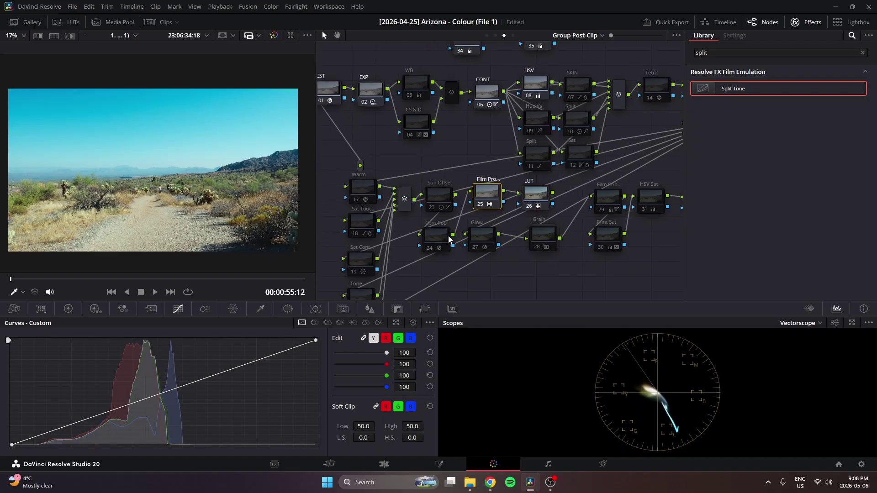
pyautogui.hscroll(3, 449, 240)
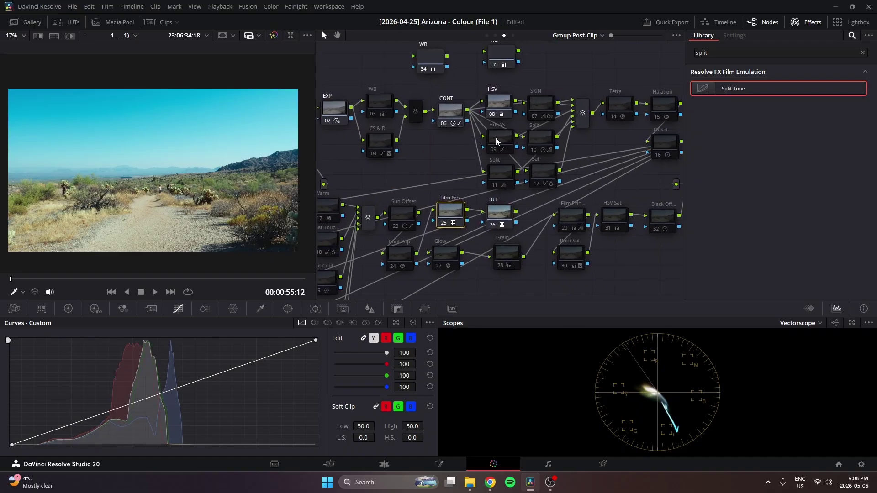
# Step: Compare the hikers up close with the WB node 03 off and on, and leave the node enabled
pyautogui.click(415, 108)
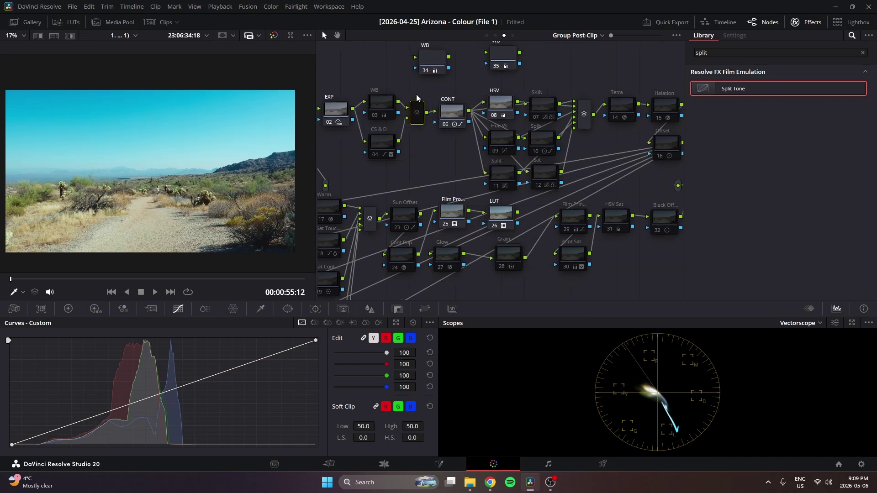
pyautogui.click(381, 106)
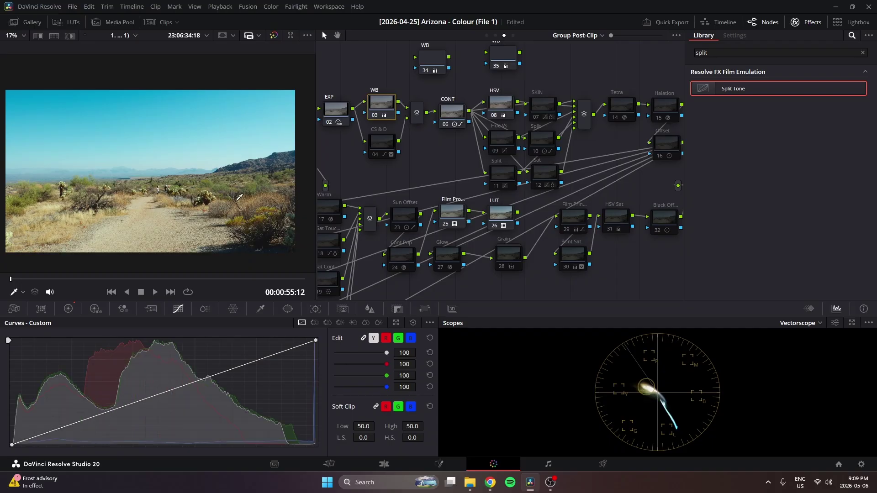
pyautogui.scroll(5, 162, 180)
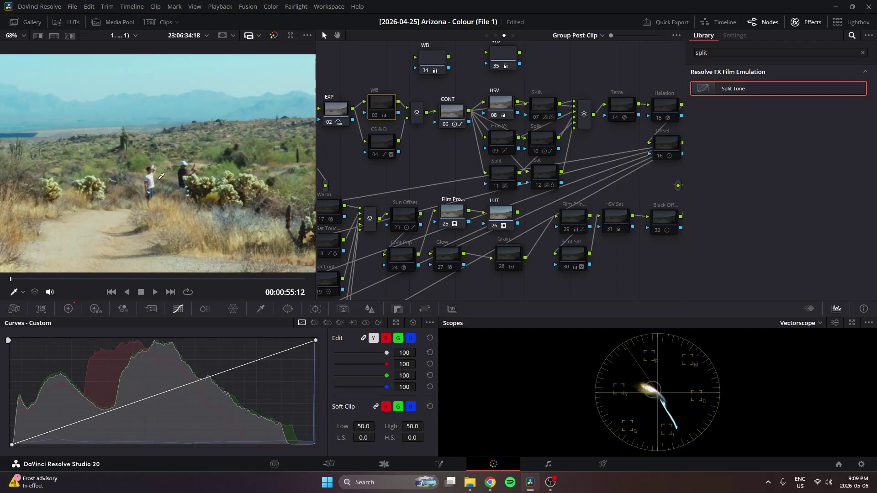
pyautogui.scroll(1, 156, 175)
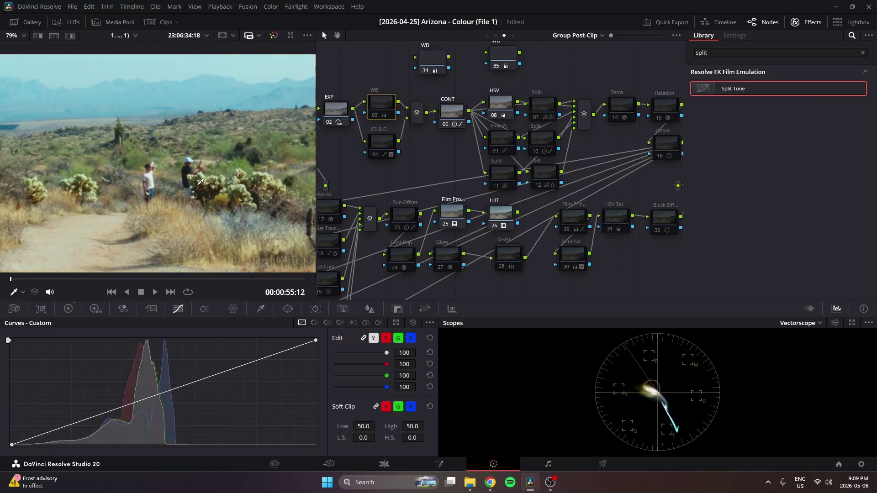
pyautogui.hotkey('shift', "'")
pyautogui.scroll(-5, 192, 182)
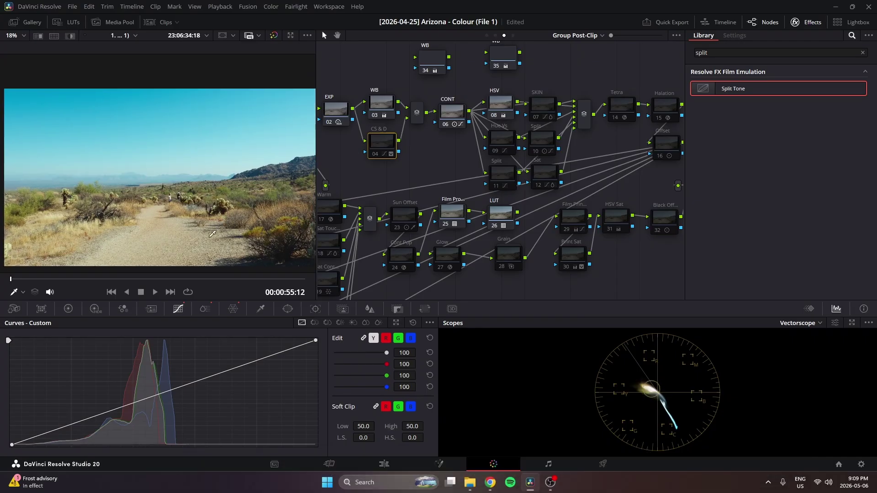
# Step: Enable the CS & D node 04, inspect the desert greenery at up to 336%, and fit the shot back to the viewer
pyautogui.moveTo(381, 140); pyautogui.dragTo(377, 133)
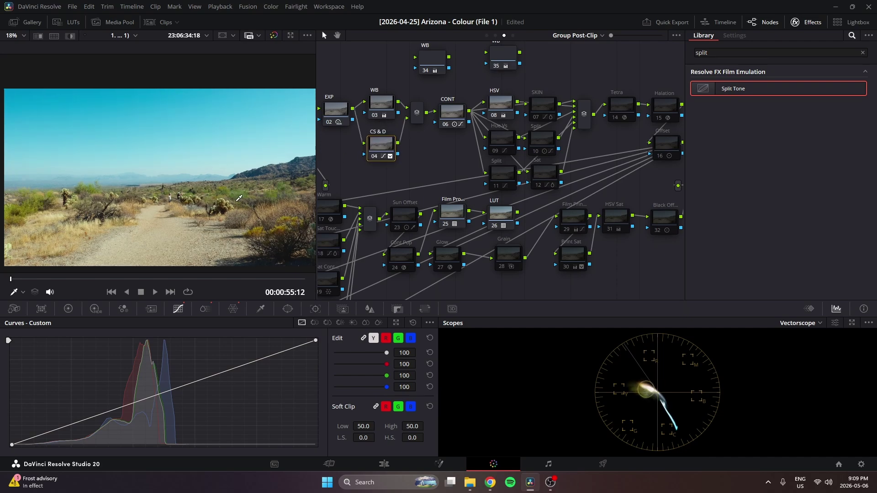
pyautogui.scroll(3, 155, 196)
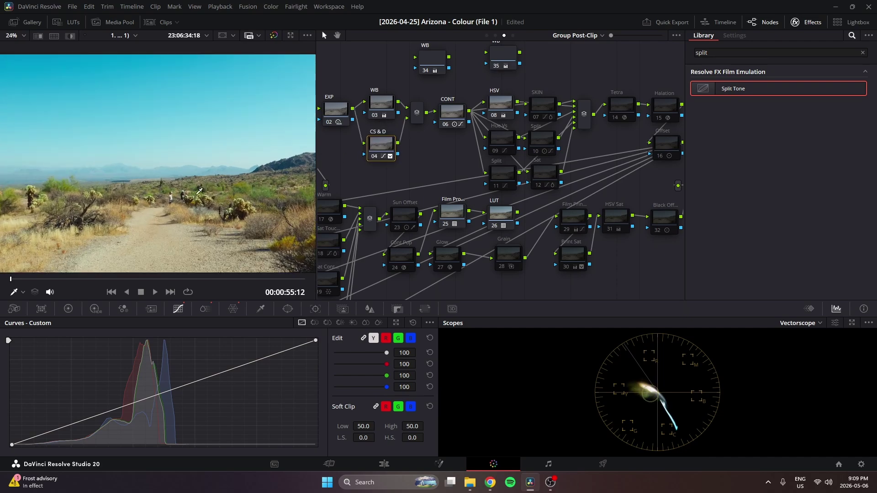
pyautogui.scroll(5, 256, 209)
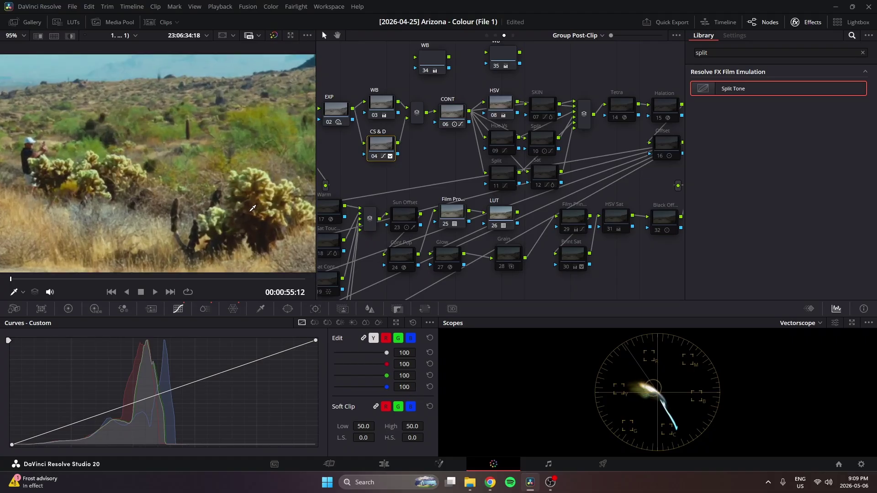
pyautogui.scroll(4, 193, 203)
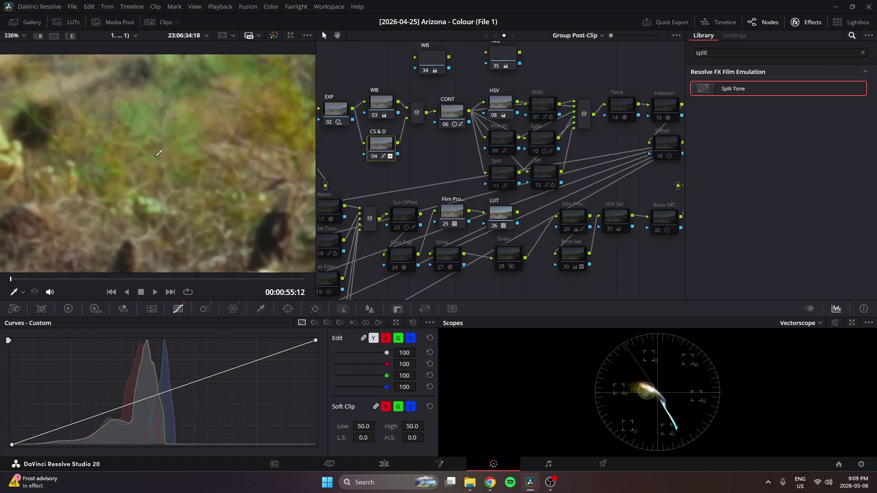
pyautogui.moveTo(130, 153); pyautogui.dragTo(213, 172)
pyautogui.moveTo(250, 135); pyautogui.dragTo(212, 157)
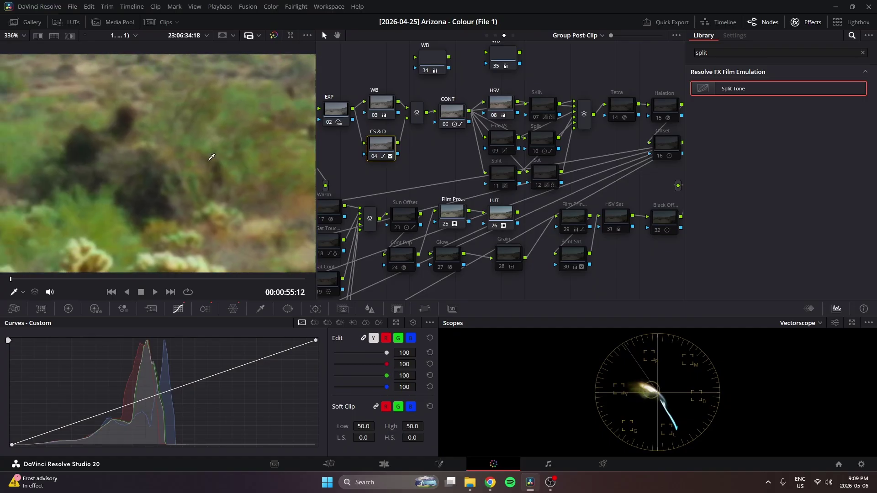
pyautogui.hotkey('shift', 'z')
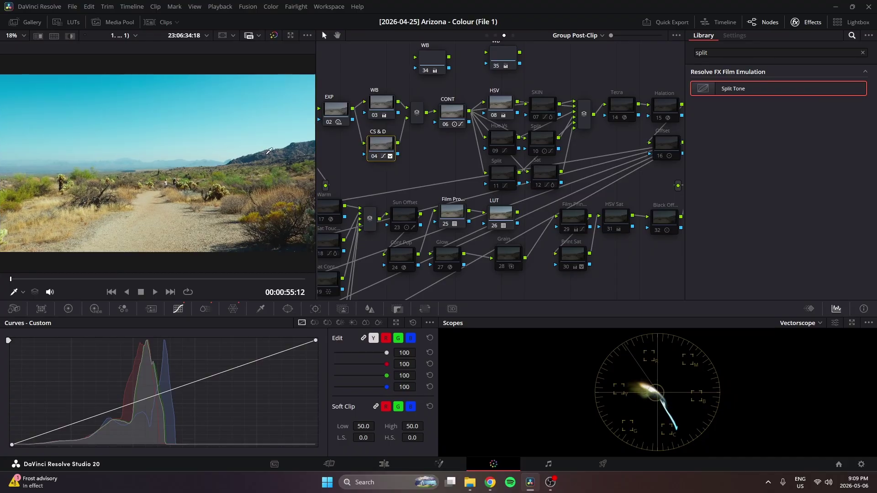
# Step: Examine the CS & D node 04's Color Warper, ColorSlice, Hue Vs Hue and Hue Vs Lum adjustments
pyautogui.moveTo(380, 143); pyautogui.dragTo(382, 141)
pyautogui.scroll(-1, 275, 178)
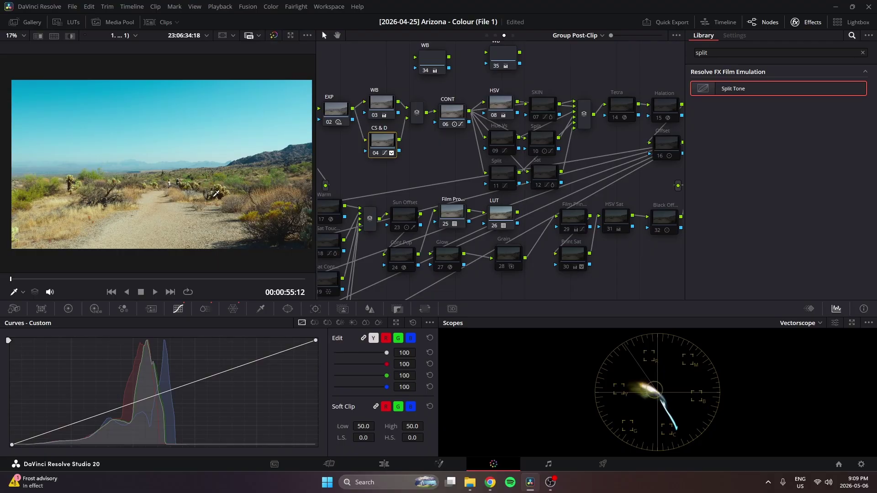
pyautogui.click(205, 309)
pyautogui.click(233, 309)
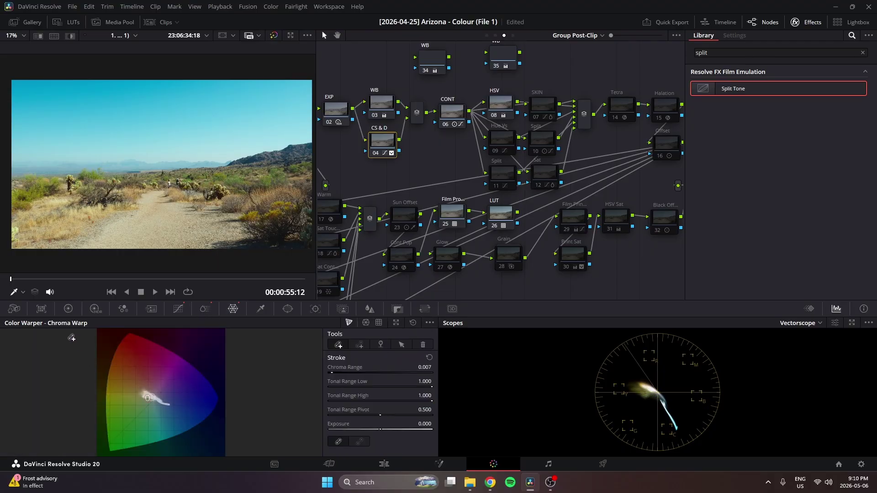
pyautogui.click(204, 310)
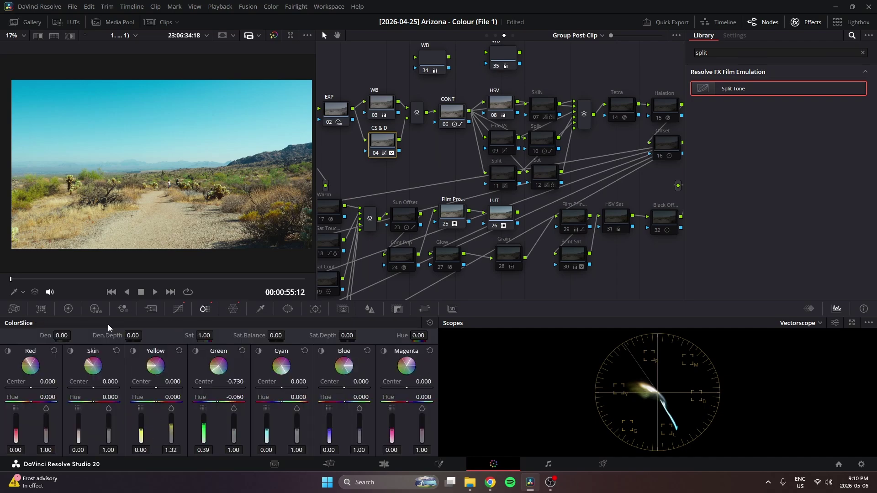
pyautogui.click(179, 310)
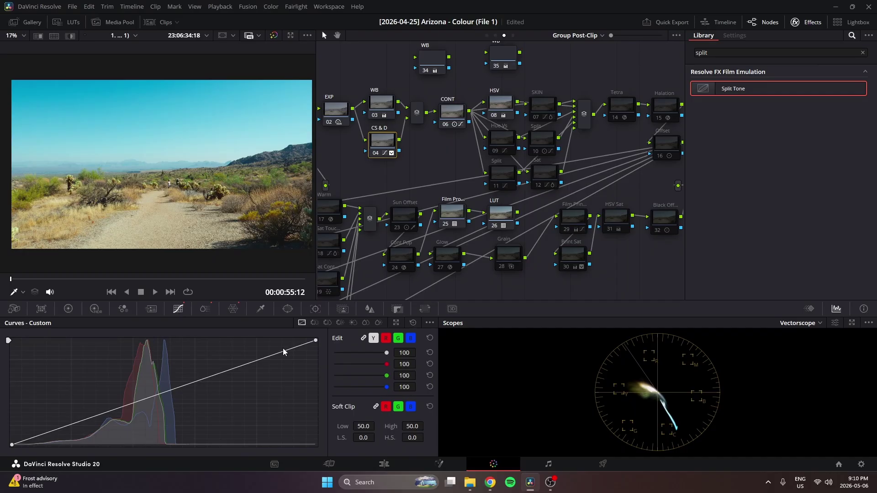
pyautogui.click(314, 322)
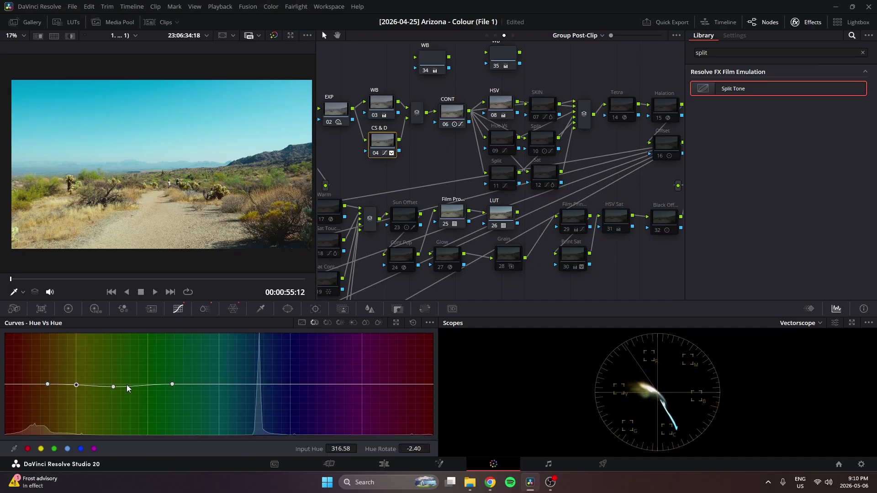
pyautogui.click(340, 323)
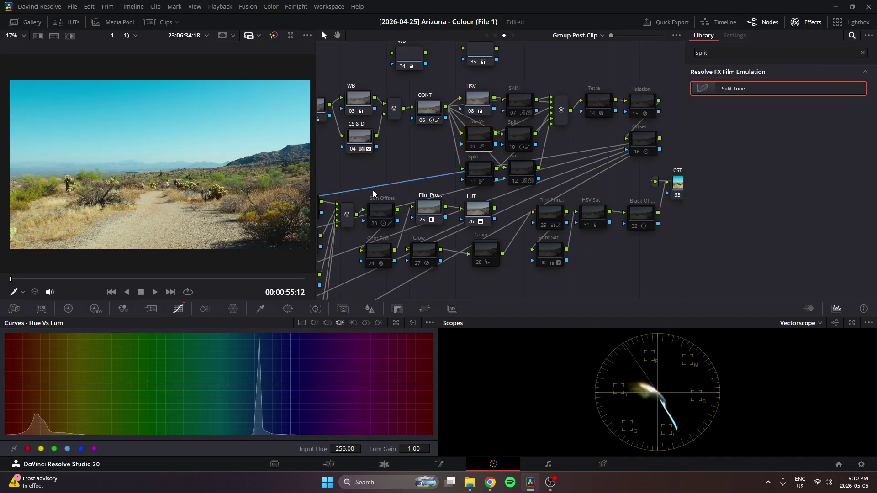
# Step: Examine the Hue Vs Hue and Hue Vs Sat curves of the Hue Vs node 09
pyautogui.click(314, 323)
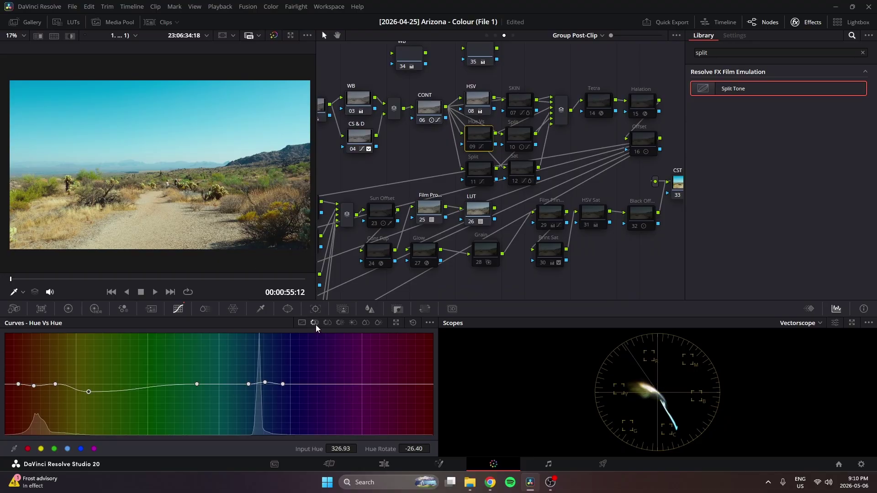
pyautogui.click(327, 323)
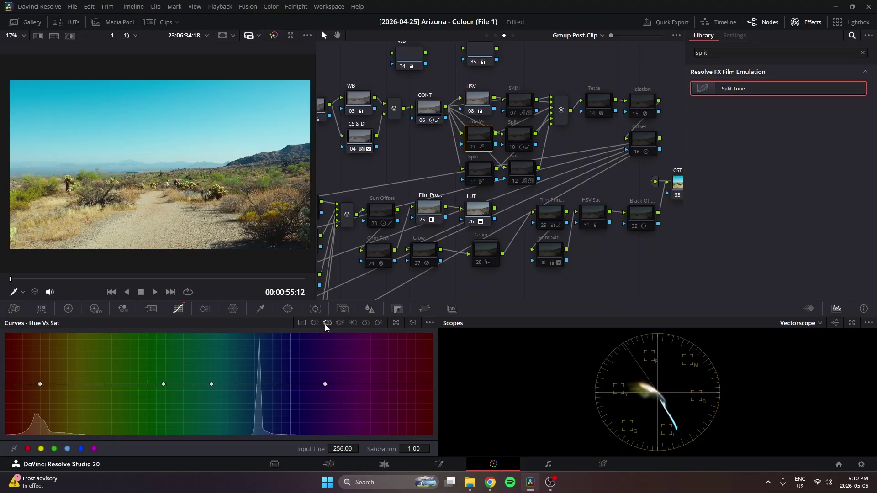
pyautogui.click(315, 324)
# Step: Zoom the trail shot out slightly and switch the scope display to Waveform
pyautogui.scroll(-1, 199, 166)
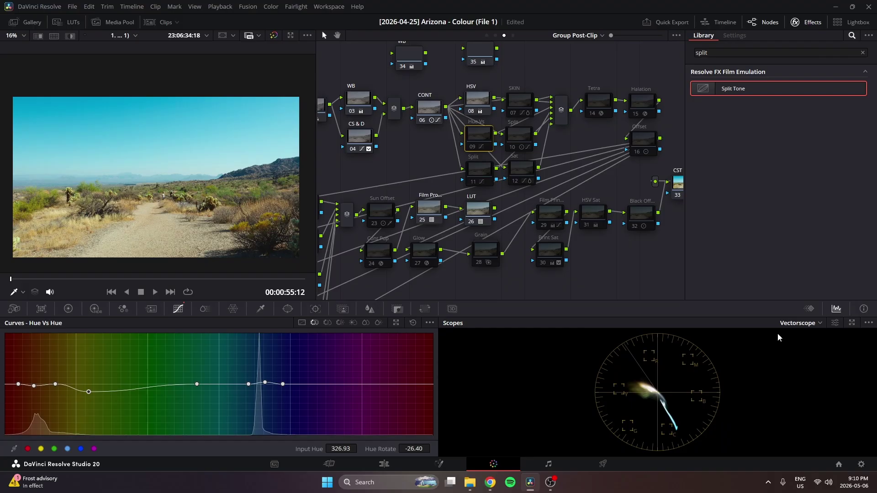
pyautogui.click(800, 323)
pyautogui.click(796, 349)
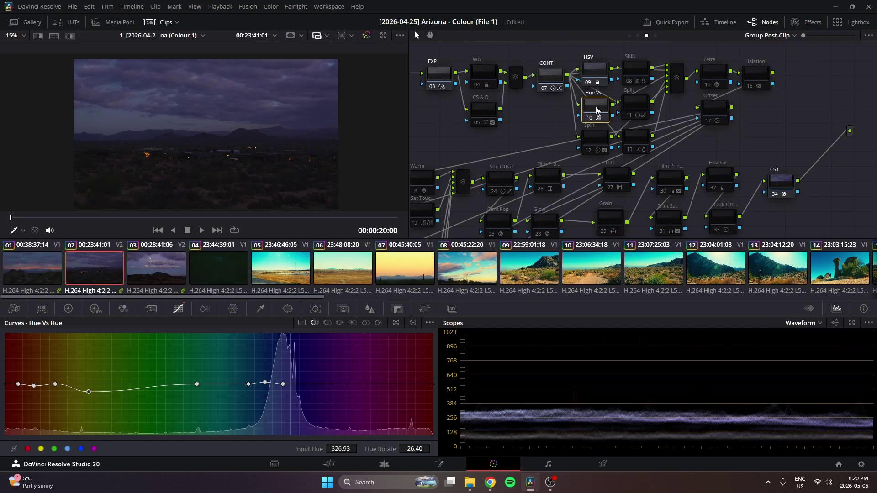
# Step: Select the SKIN node 08, inspect the moonlit clip 03 up close, and view the sunset clip 01
pyautogui.click(630, 71)
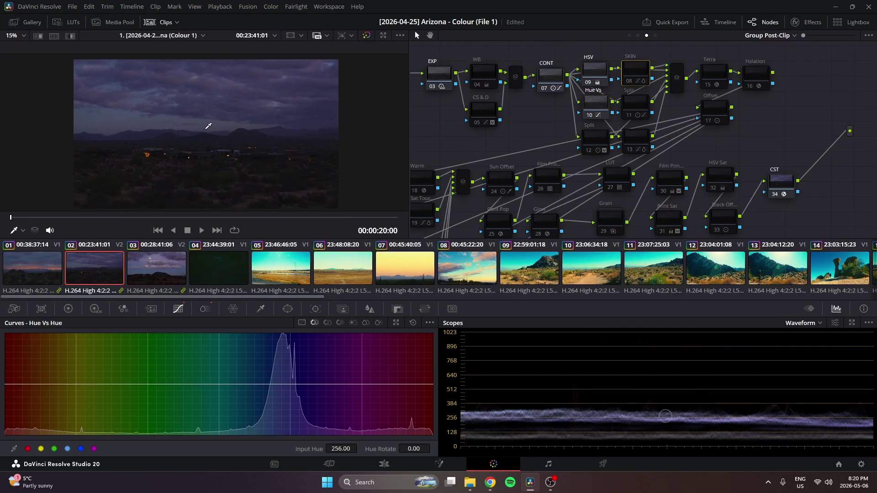
pyautogui.click(163, 273)
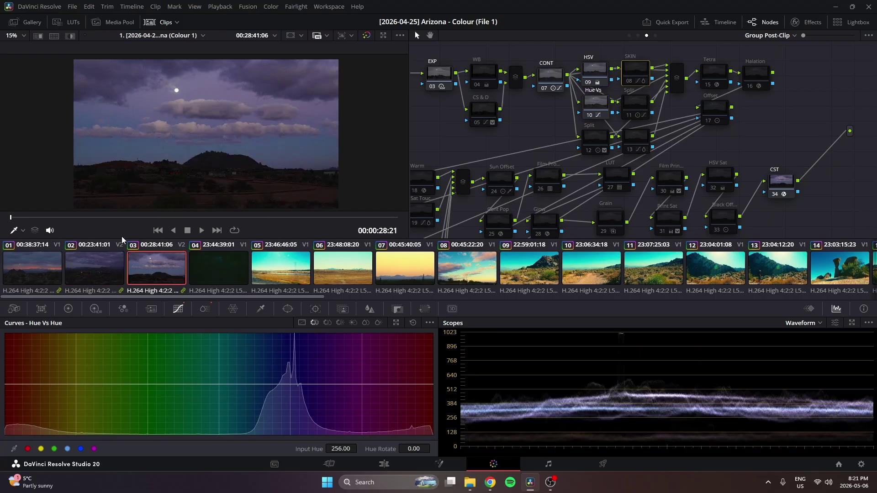
pyautogui.scroll(4, 169, 170)
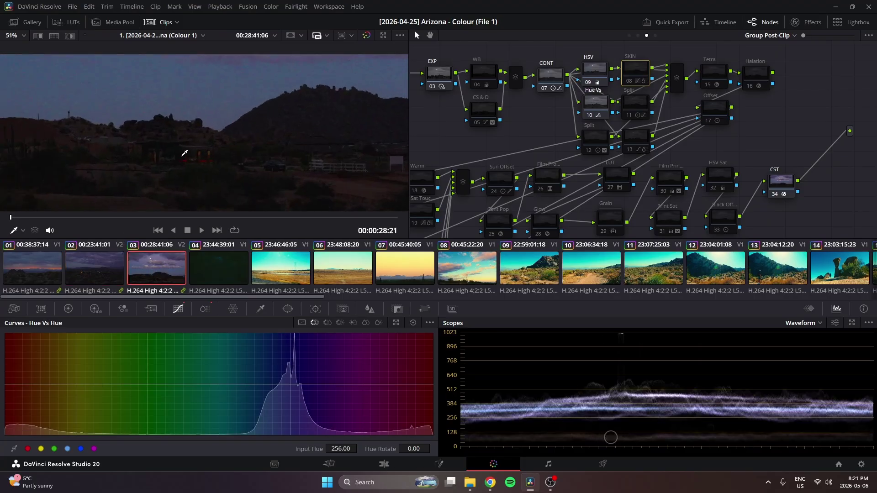
pyautogui.scroll(-4, 225, 133)
pyautogui.scroll(2, 229, 126)
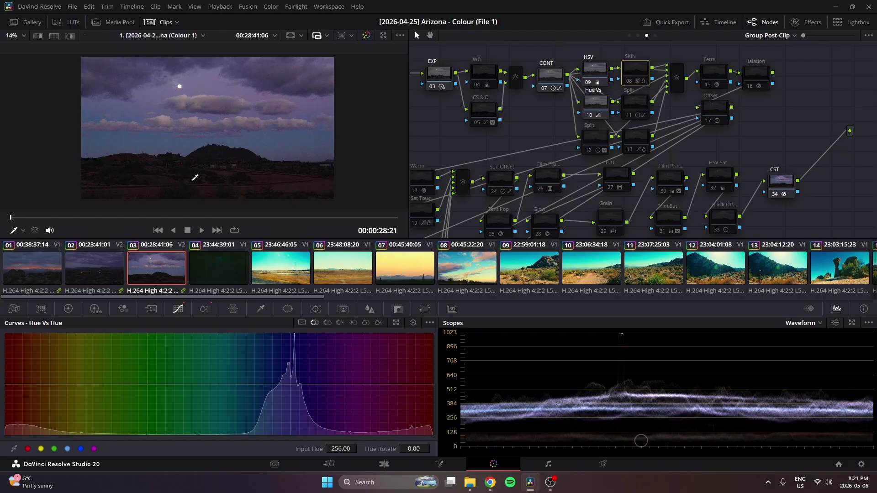
pyautogui.click(51, 277)
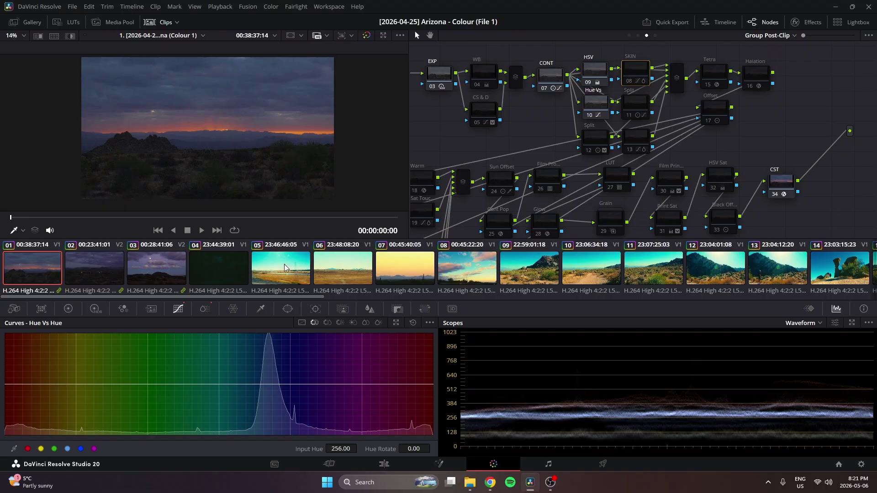
pyautogui.scroll(-4, 324, 279)
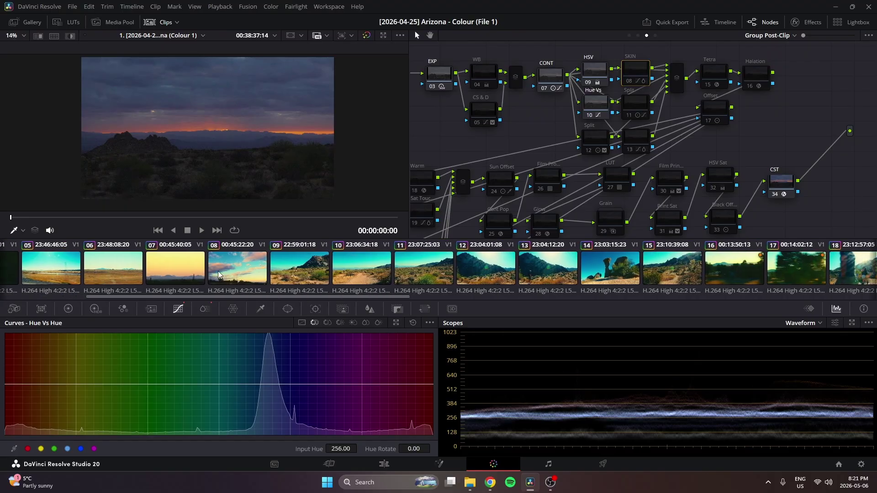
pyautogui.scroll(4, 219, 274)
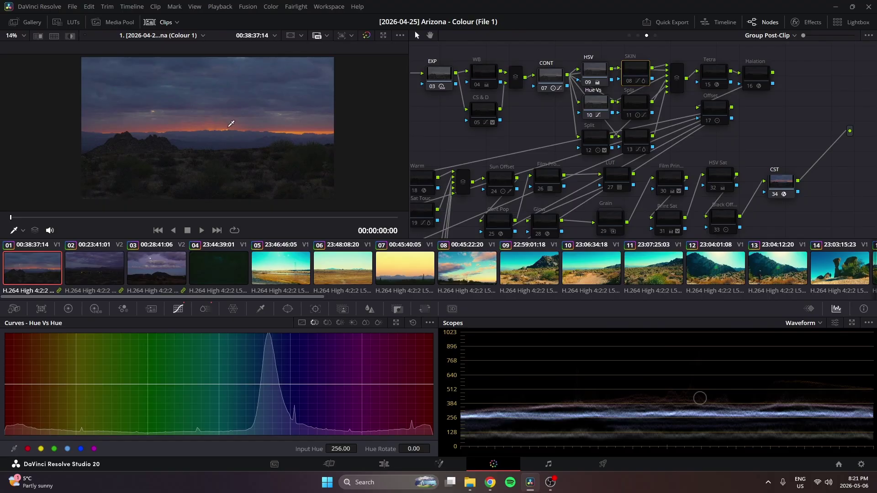
pyautogui.moveTo(638, 74); pyautogui.dragTo(638, 63)
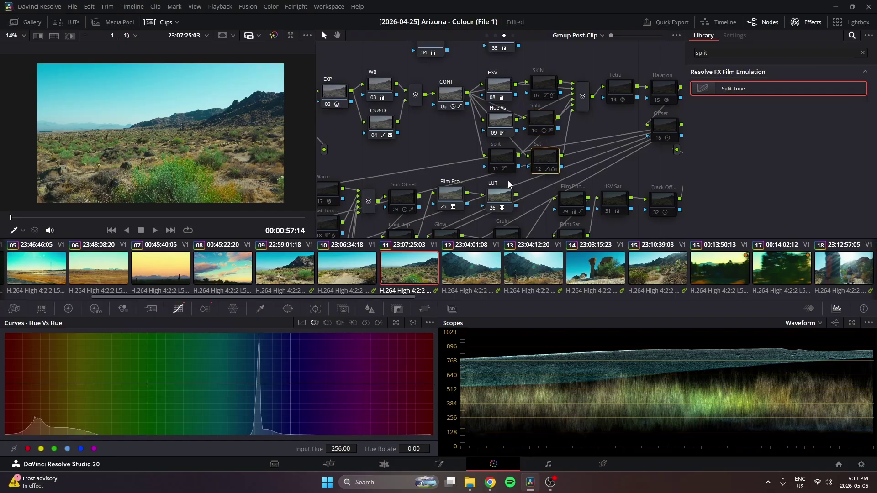
# Step: Locate the Split node 11 in the group post-clip graph and select the LUT node 26 together with the film node 25 beside it
pyautogui.moveTo(508, 181); pyautogui.dragTo(565, 177)
pyautogui.click(520, 145)
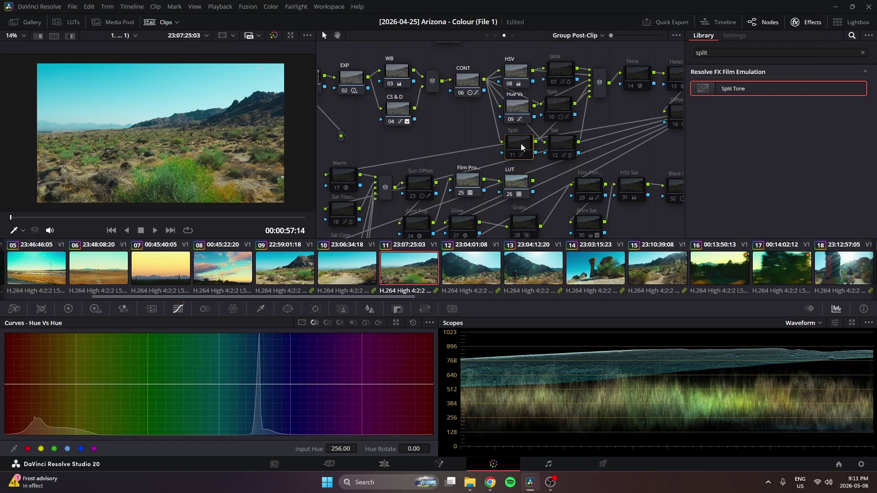
pyautogui.click(518, 187)
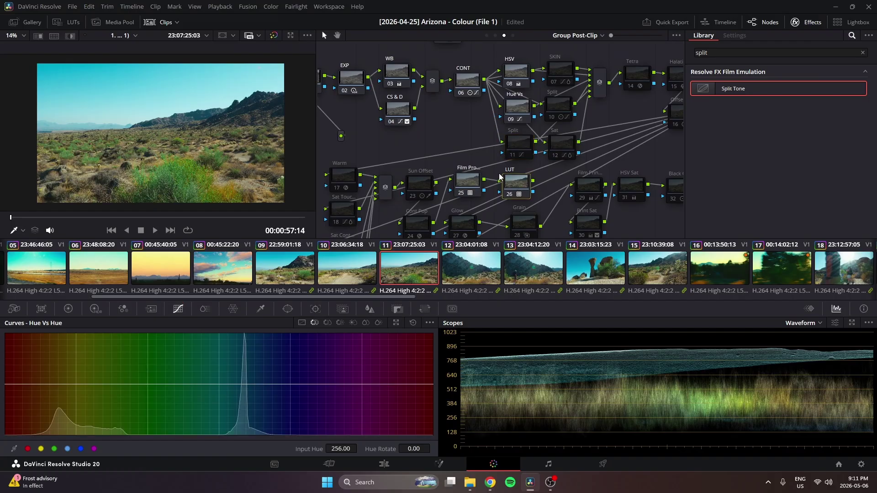
pyautogui.keyDown('shift'); pyautogui.click(472, 165); pyautogui.keyUp('shift')
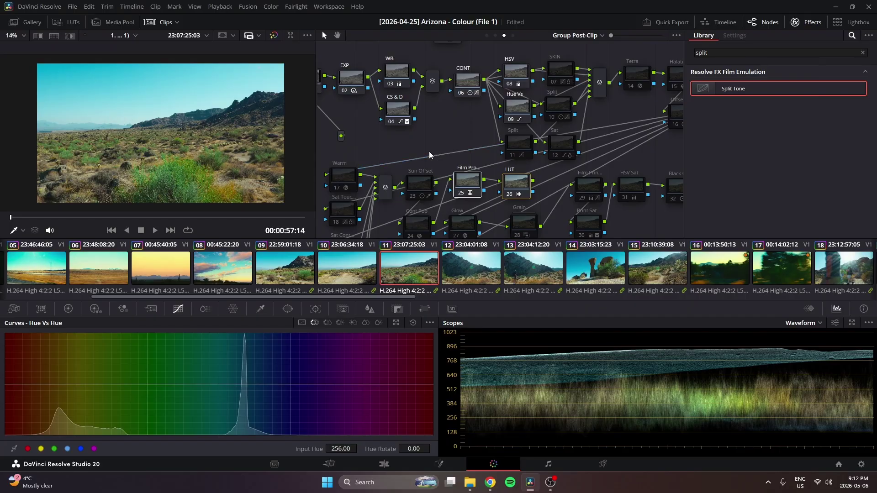
# Step: Select the Split node 11 and open its Custom curves in an enlarged floating window clear of most of the viewer
pyautogui.click(555, 119)
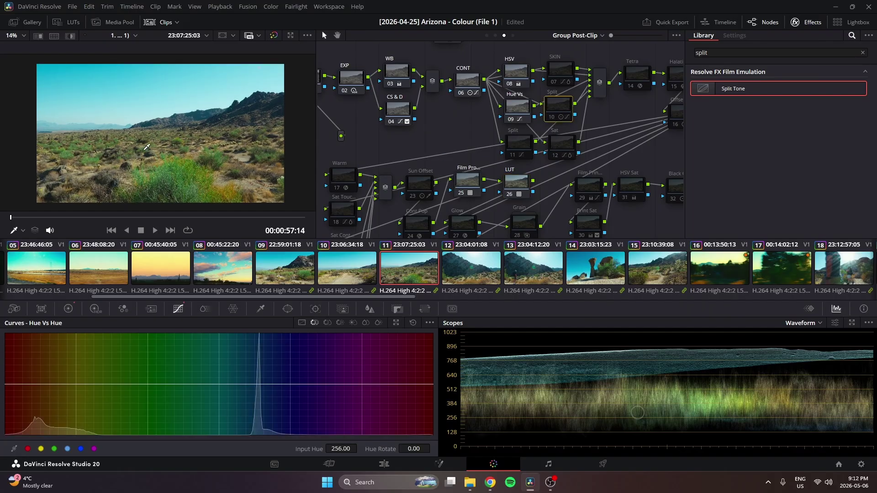
pyautogui.click(516, 135)
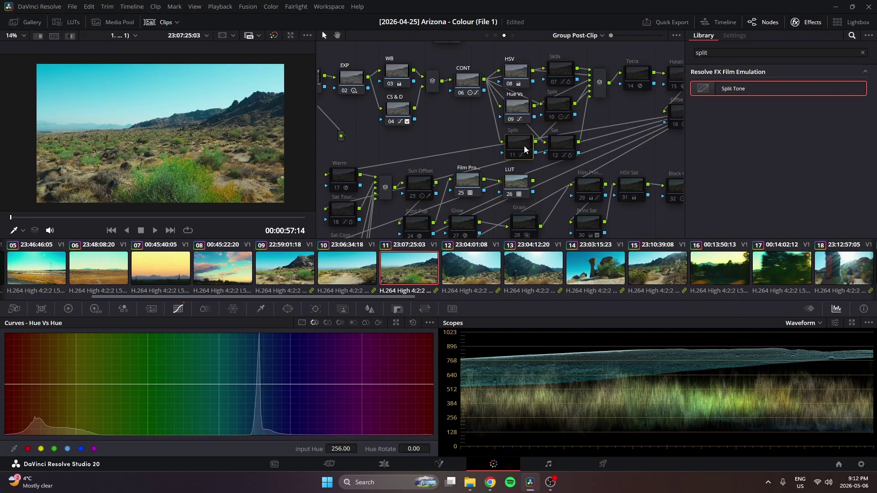
pyautogui.moveTo(525, 153); pyautogui.dragTo(525, 152)
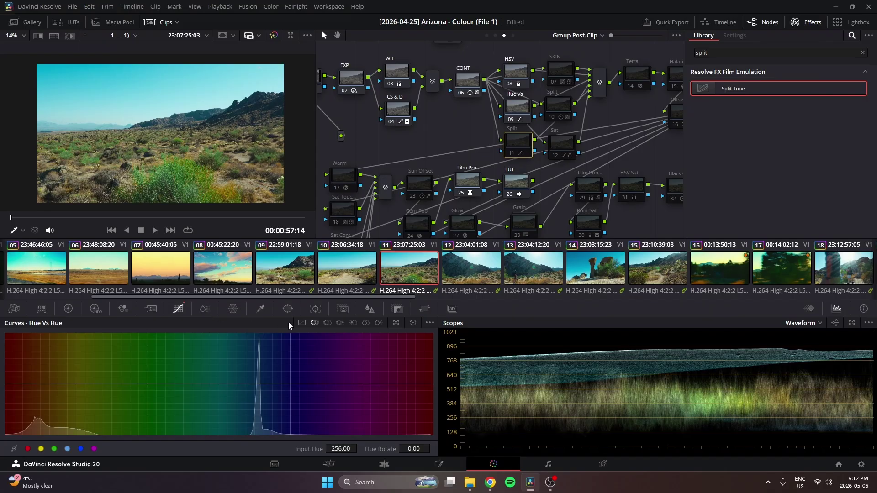
pyautogui.click(303, 323)
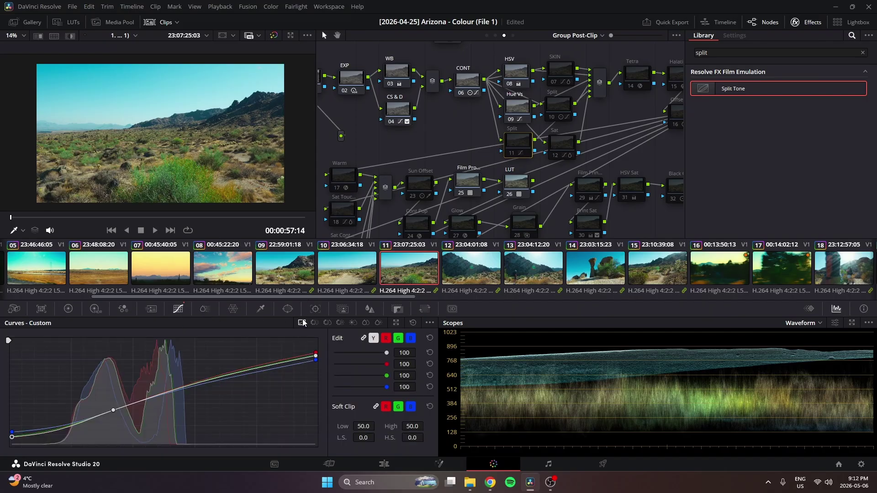
pyautogui.click(392, 323)
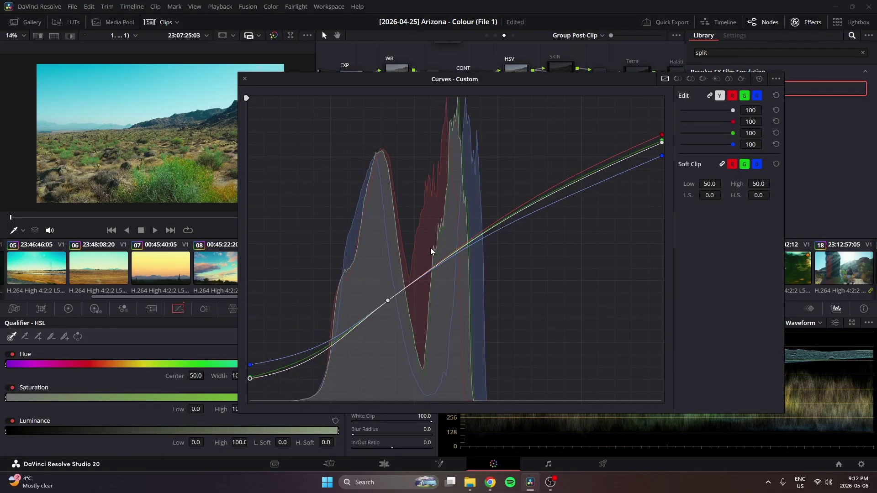
pyautogui.moveTo(417, 81); pyautogui.dragTo(506, 113)
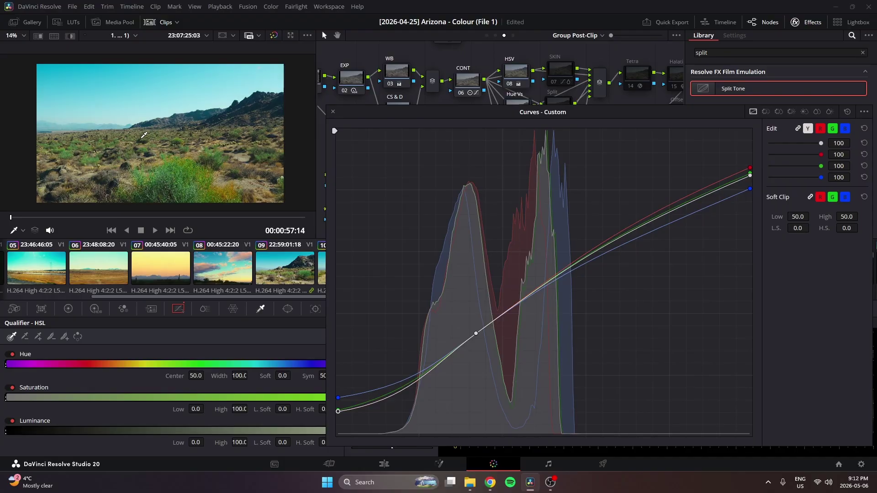
# Step: Examine the Split node 11's separated red, green and blue curves against the desert shot, and close the enlarged curves window
pyautogui.scroll(1, 144, 135)
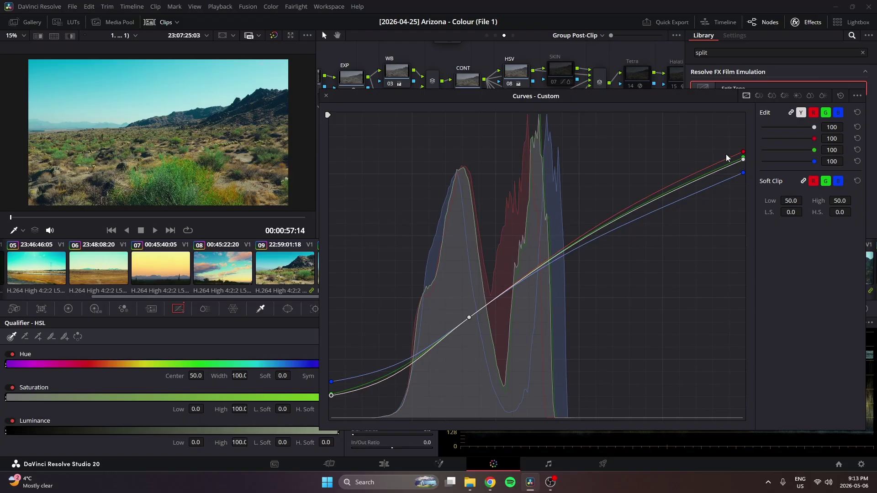
pyautogui.moveTo(487, 96); pyautogui.dragTo(457, 95)
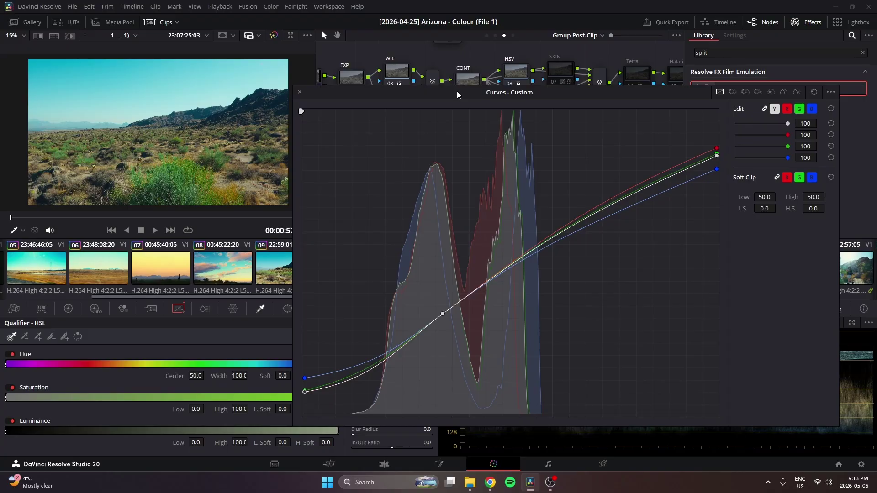
pyautogui.moveTo(457, 92); pyautogui.dragTo(437, 97)
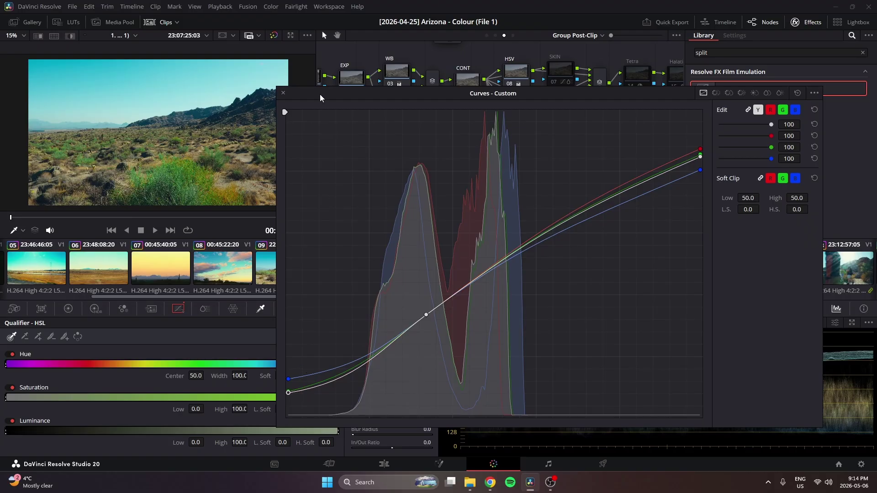
pyautogui.moveTo(320, 94); pyautogui.dragTo(298, 90)
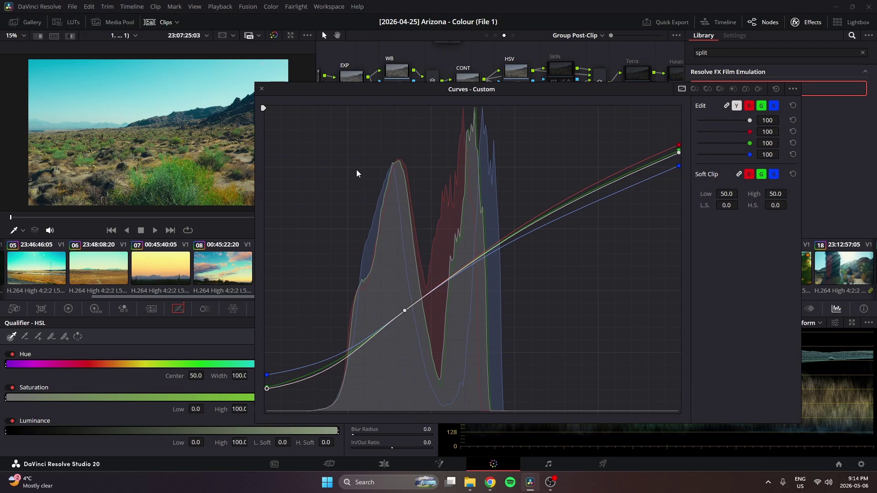
pyautogui.moveTo(357, 103); pyautogui.dragTo(363, 104)
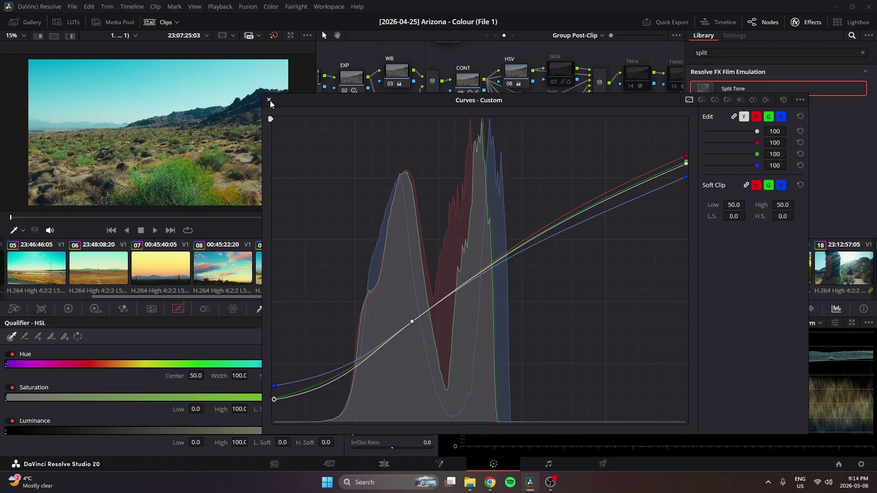
pyautogui.moveTo(280, 103); pyautogui.dragTo(281, 126)
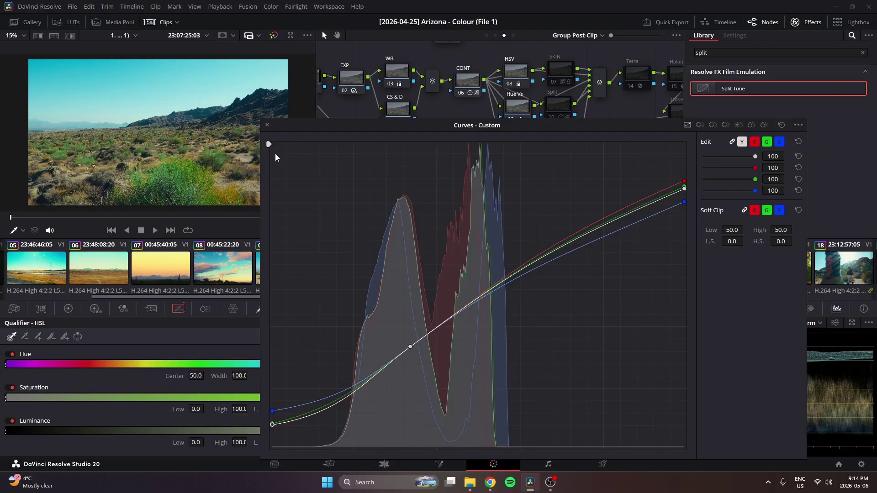
pyautogui.click(268, 125)
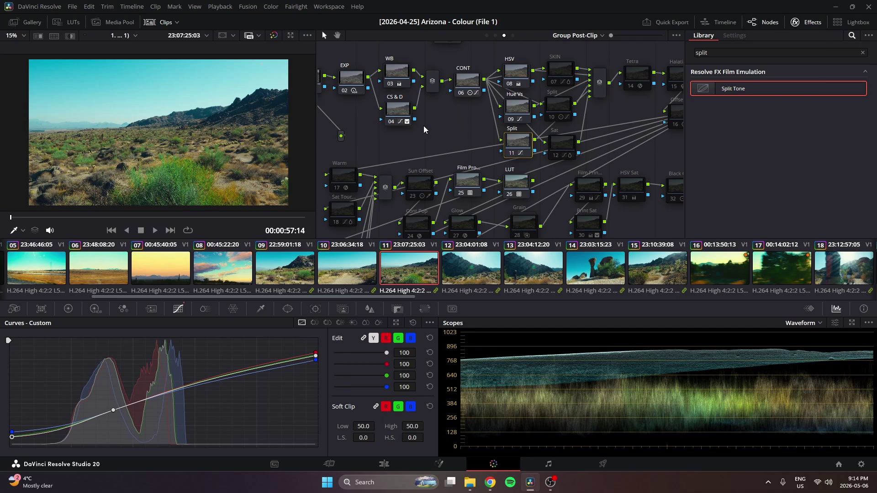
# Step: Compare the desert shot with the Split node 11 disabled and enabled again
pyautogui.moveTo(513, 138); pyautogui.dragTo(514, 141)
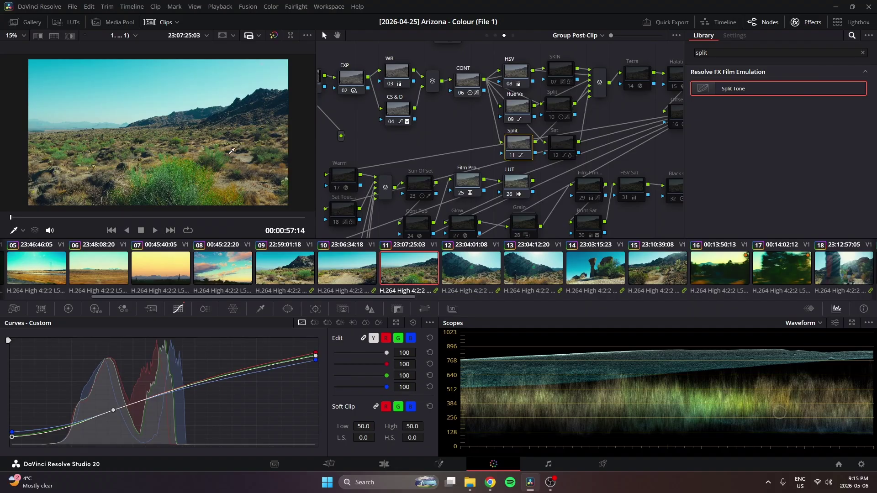
pyautogui.moveTo(523, 146); pyautogui.dragTo(519, 143)
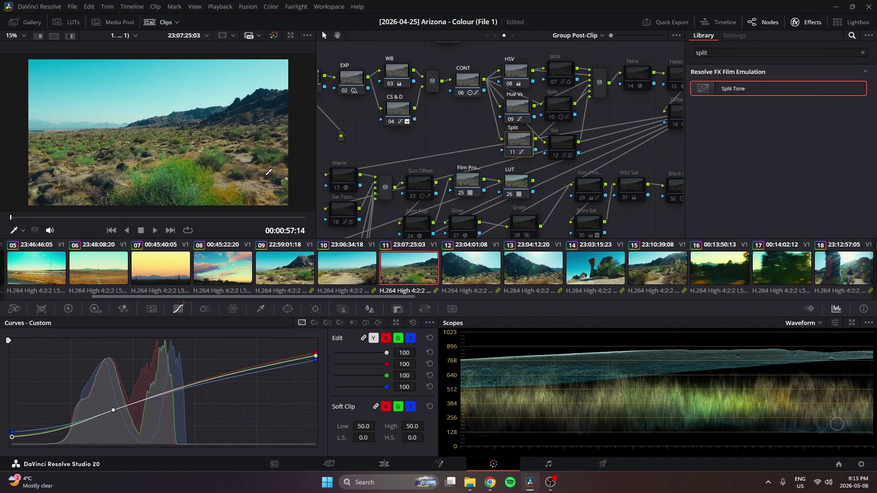
pyautogui.hotkey('ctrl', 'd')
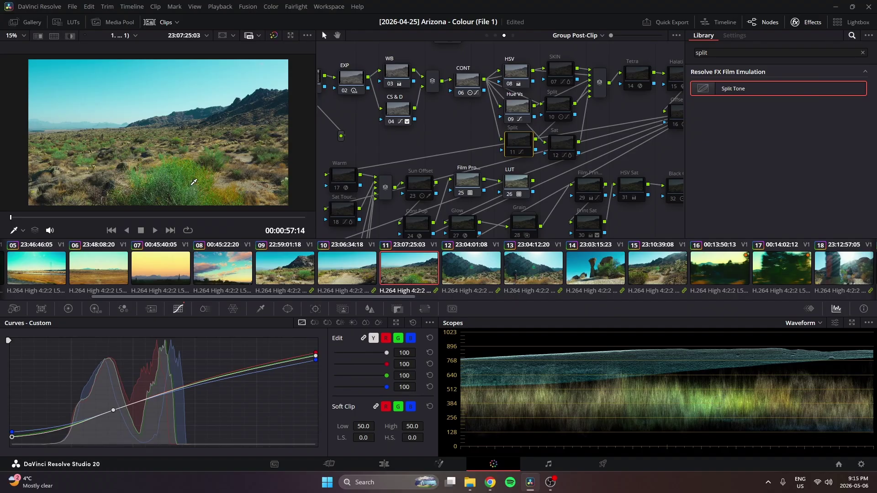
pyautogui.hotkey('ctrl', 'd')
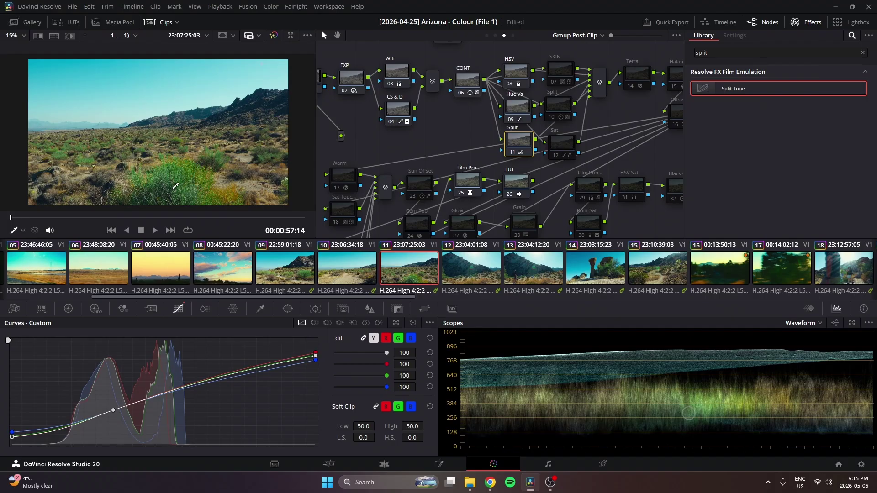
# Step: Review the Sat node 12 and the Split node 11's Custom curves while inspecting the desert shot at closer and wider views
pyautogui.click(562, 147)
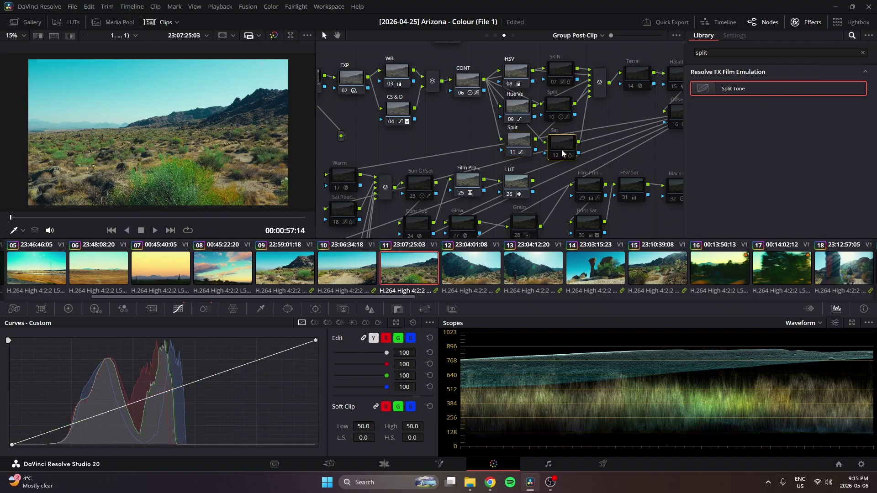
pyautogui.click(518, 141)
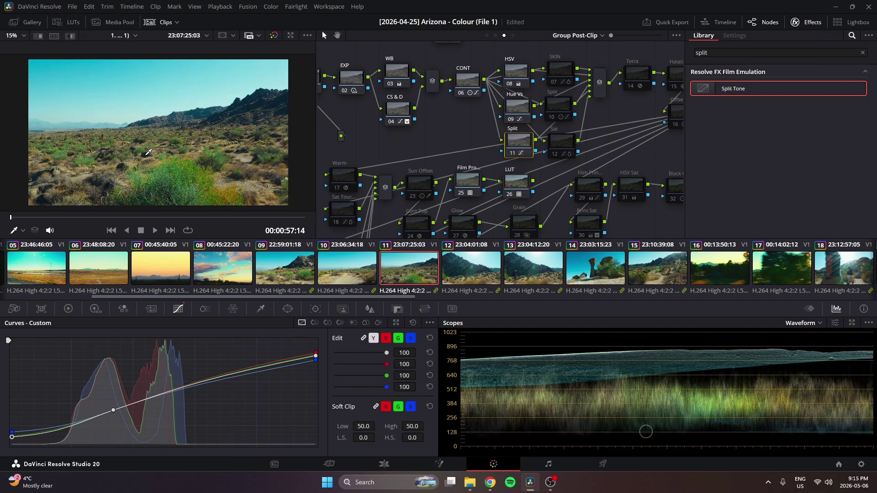
pyautogui.scroll(2, 149, 152)
pyautogui.scroll(-2, 205, 162)
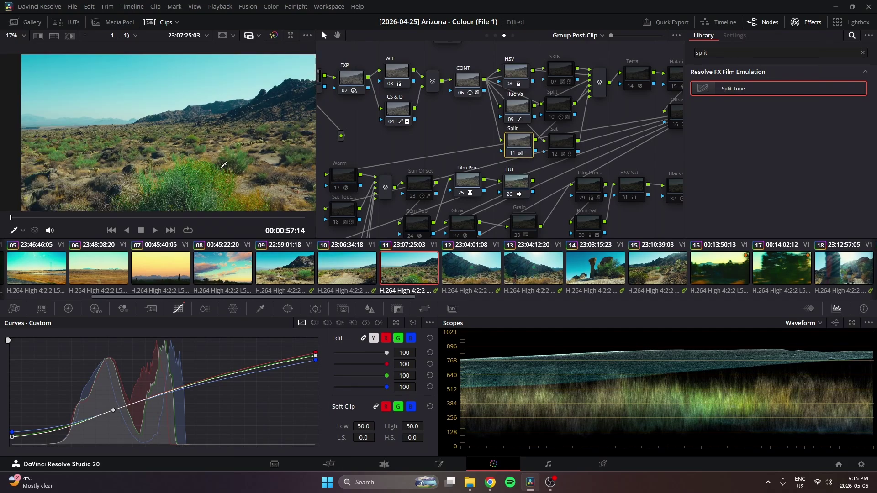
pyautogui.click(561, 145)
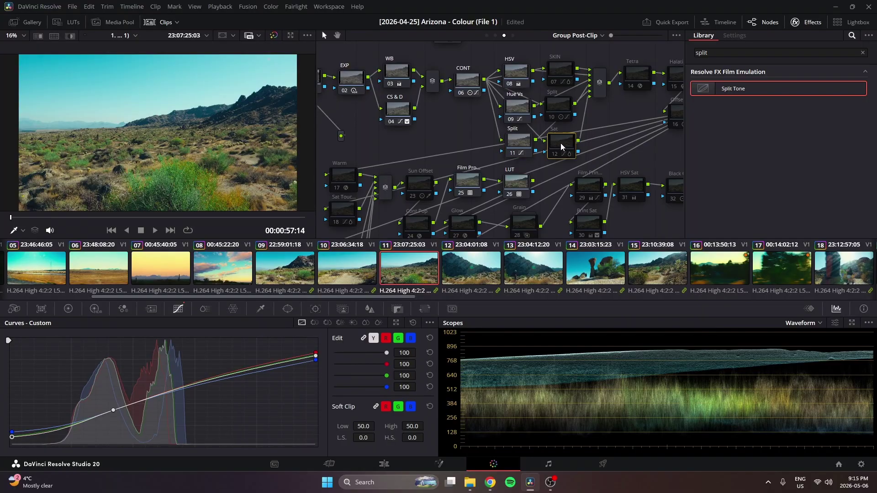
pyautogui.moveTo(566, 141); pyautogui.dragTo(560, 146)
pyautogui.click(561, 117)
pyautogui.click(519, 142)
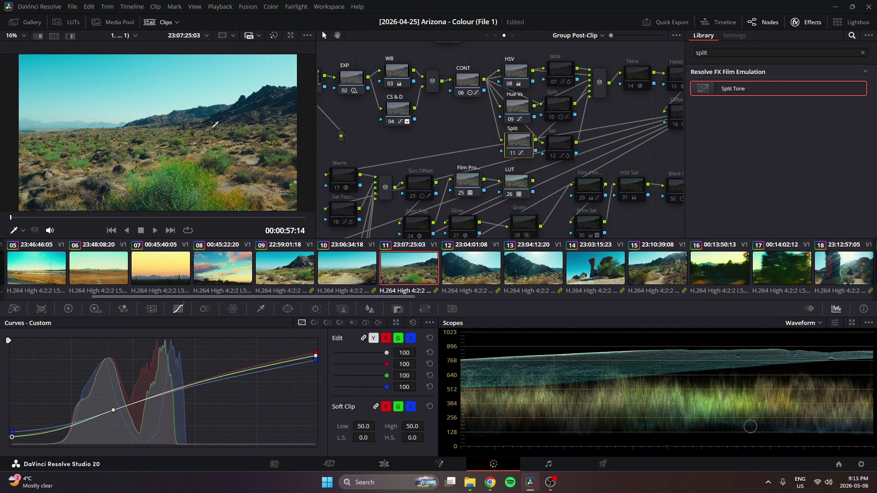
pyautogui.scroll(-2, 210, 132)
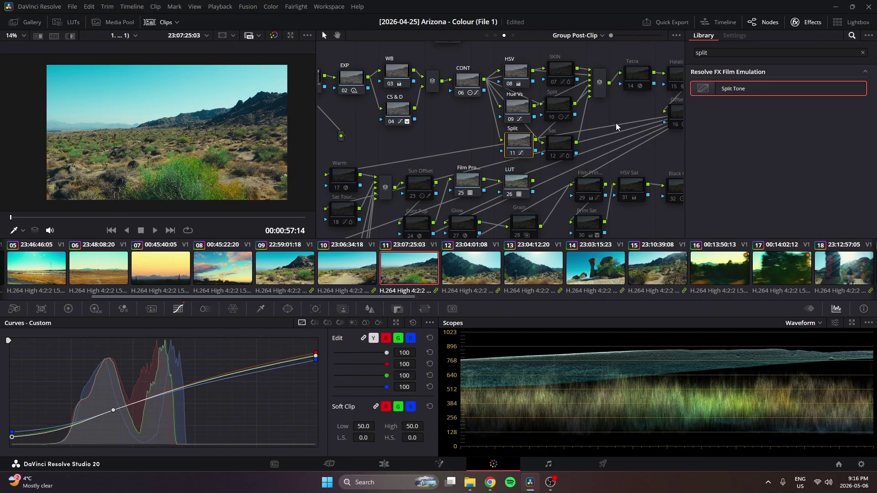
# Step: Enable the Split node 10 and examine its Log Wheels shadow adjustment on the desert foreground up close
pyautogui.click(565, 108)
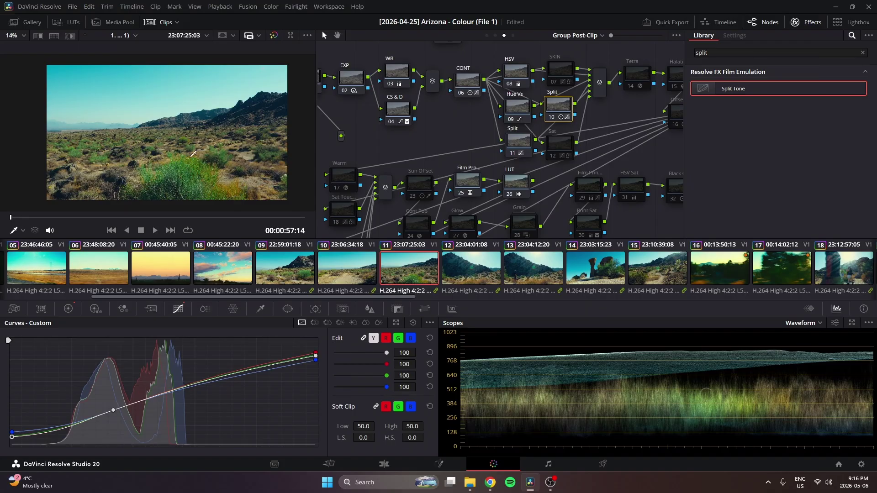
pyautogui.moveTo(560, 108); pyautogui.dragTo(562, 110)
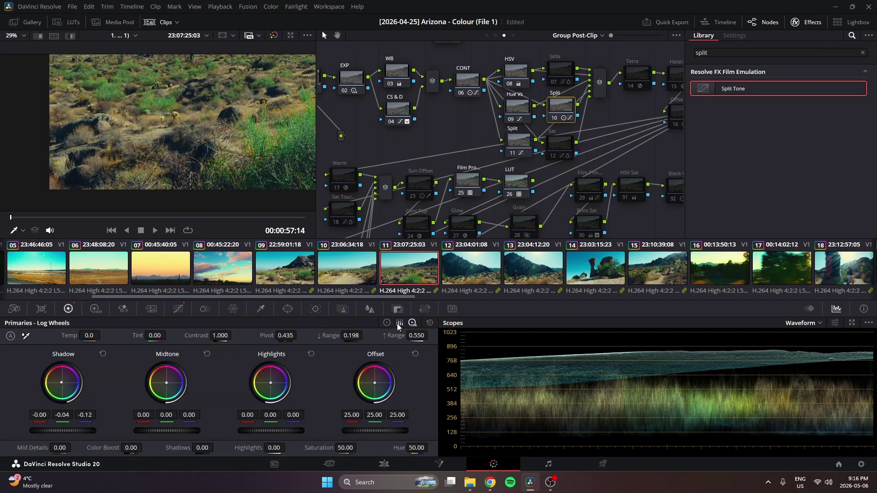
pyautogui.scroll(-1, 205, 142)
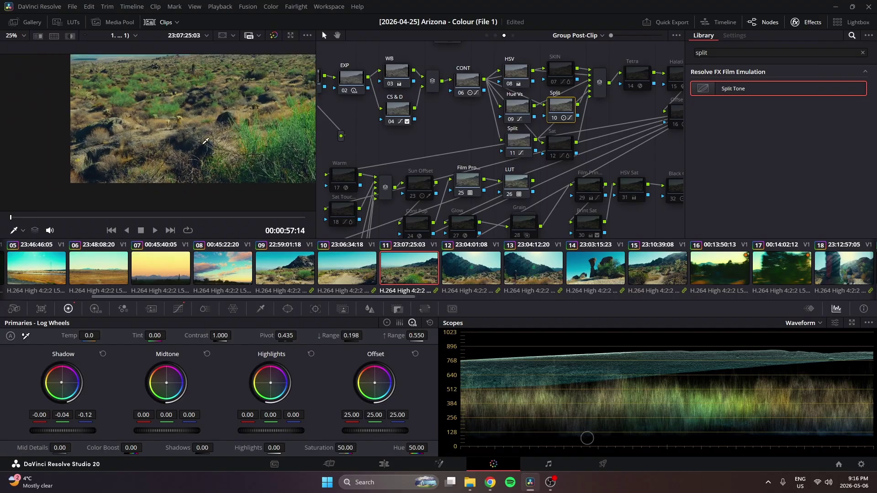
pyautogui.scroll(-2, 206, 141)
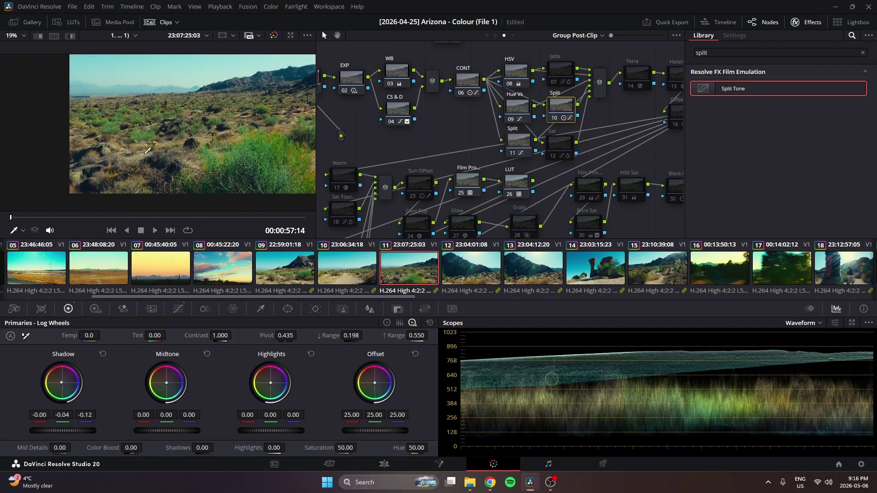
pyautogui.scroll(1, 164, 150)
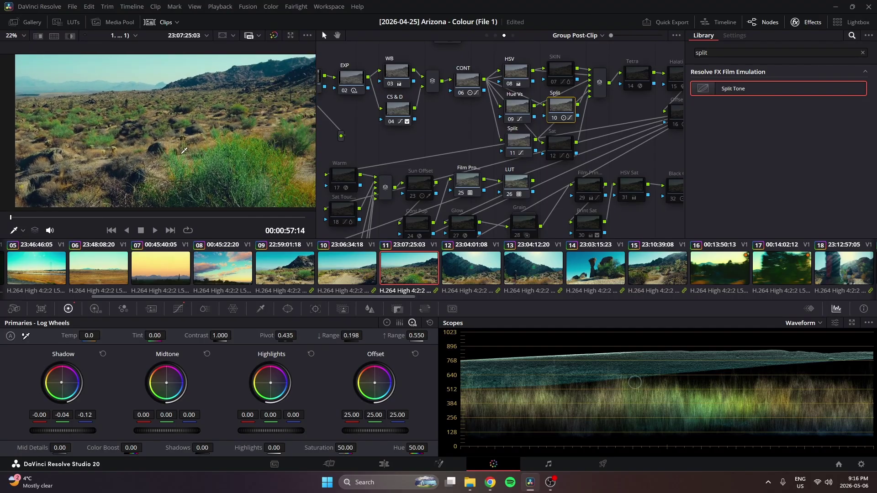
pyautogui.moveTo(205, 190); pyautogui.dragTo(224, 156)
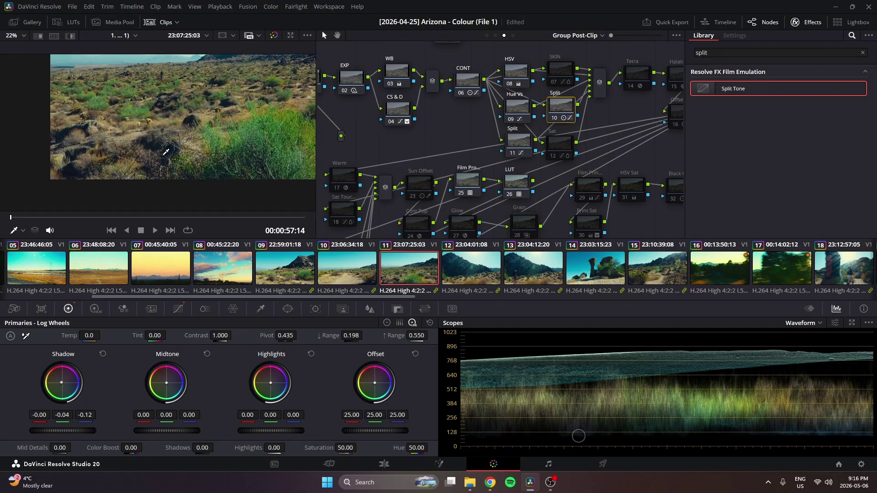
# Step: Compare the dark rocks and brush up close with the Split node 10's Shadow wheel reset and restored
pyautogui.scroll(5, 166, 152)
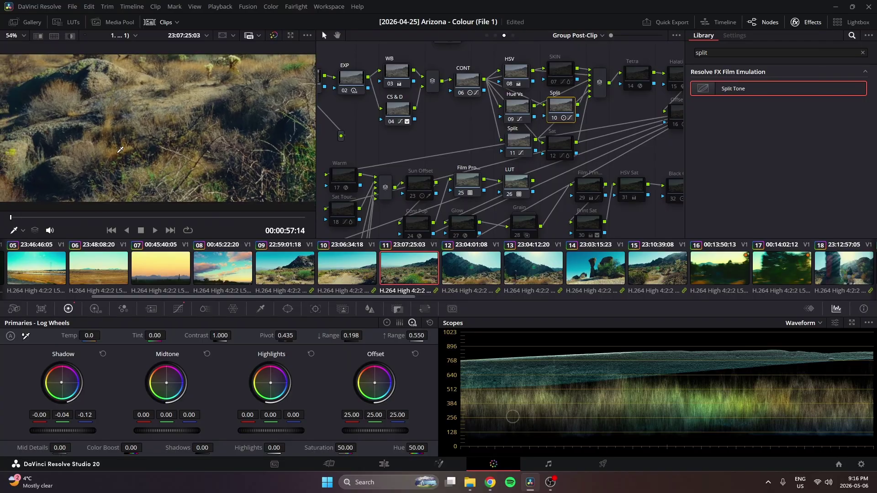
pyautogui.moveTo(468, 130); pyautogui.dragTo(435, 137)
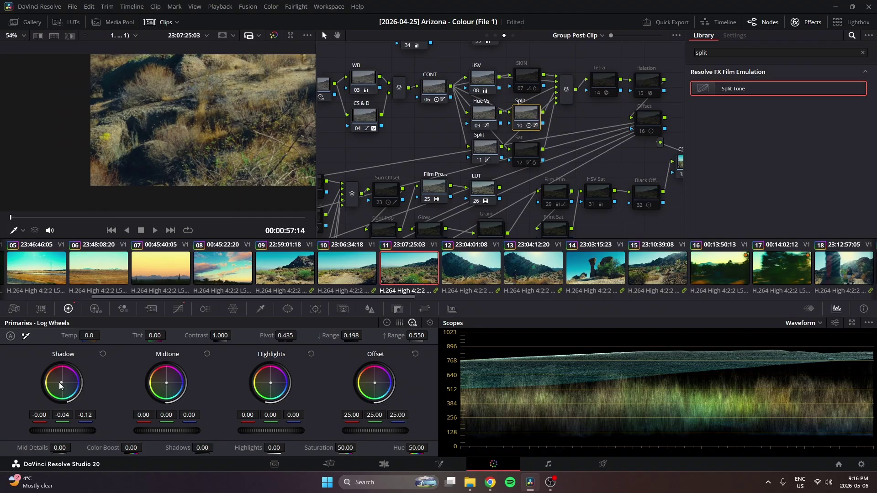
pyautogui.click(103, 354)
pyautogui.scroll(5, 137, 169)
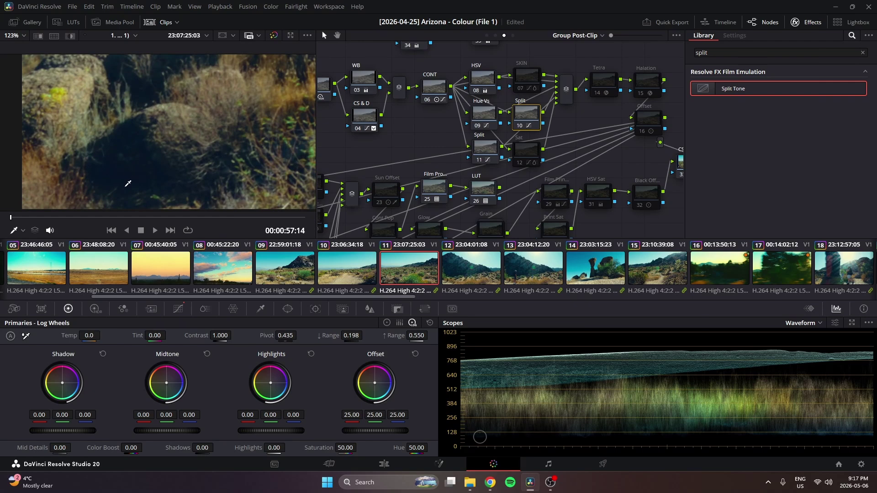
pyautogui.click(133, 184)
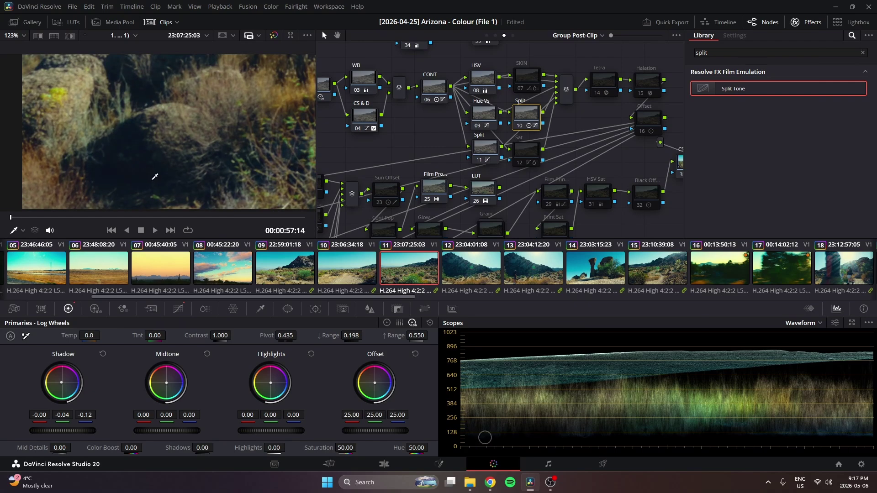
# Step: Inspect the boulders and their shaded areas up close, resetting the Split node 10's Shadow wheel once more and undoing the reset
pyautogui.moveTo(161, 150); pyautogui.dragTo(237, 135)
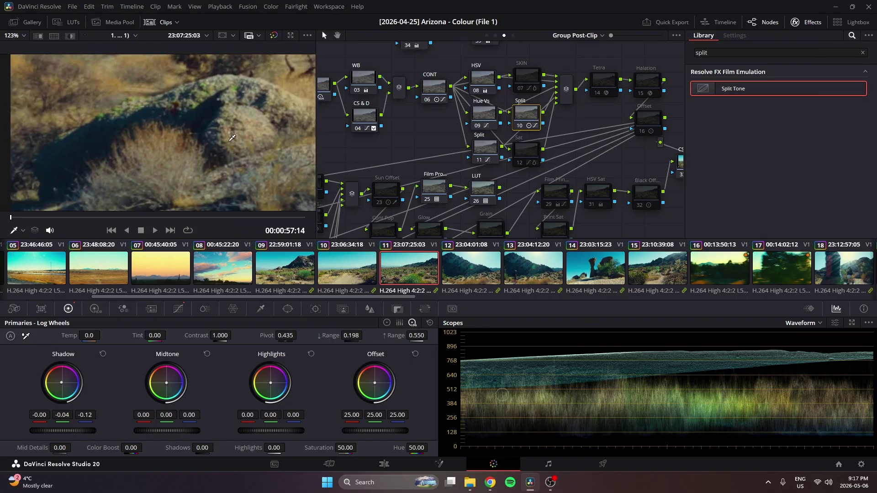
pyautogui.moveTo(203, 176); pyautogui.dragTo(196, 135)
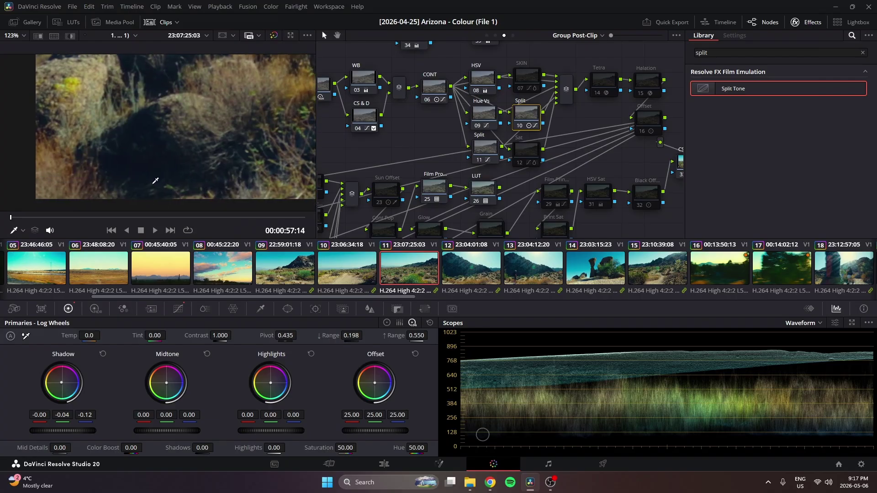
pyautogui.moveTo(155, 181); pyautogui.dragTo(187, 148)
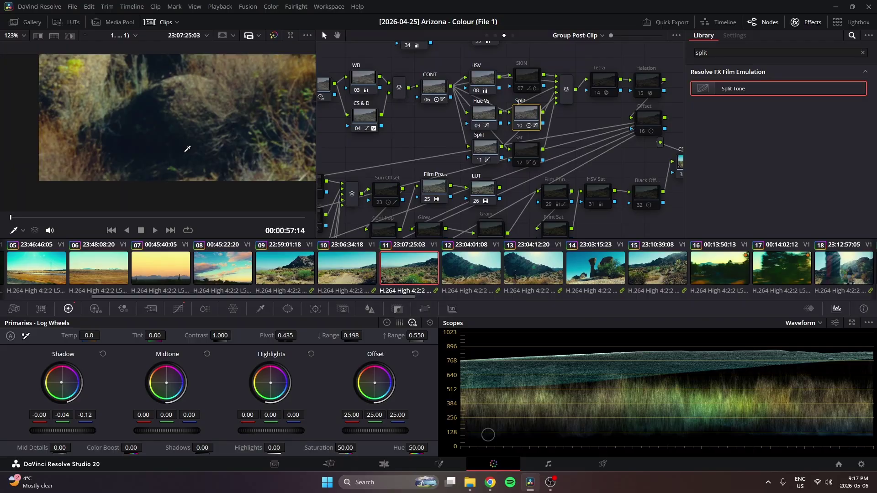
pyautogui.scroll(2, 199, 154)
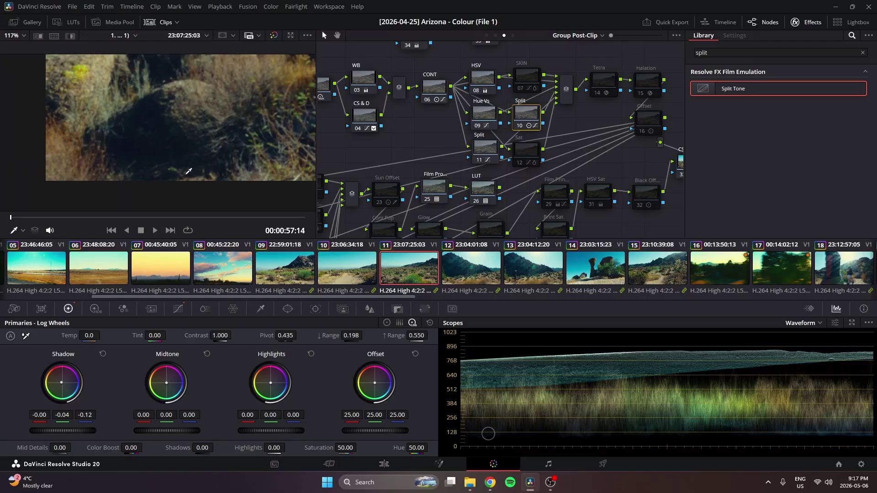
pyautogui.moveTo(199, 154); pyautogui.dragTo(175, 181)
pyautogui.click(156, 180)
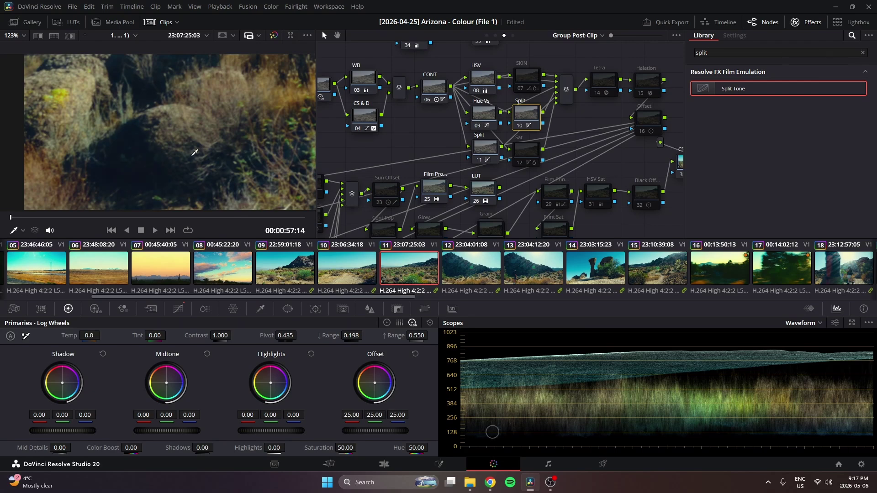
pyautogui.hotkey('ctrl', 'z')
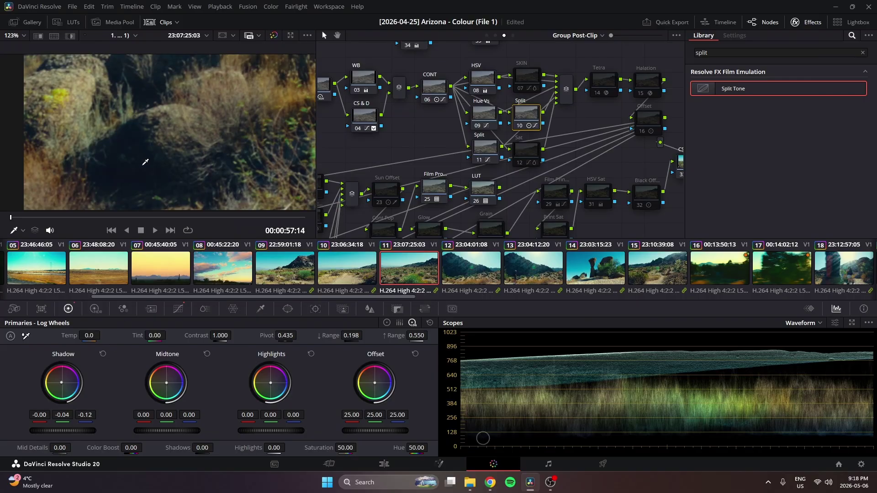
# Step: Compare the full desert shot with and without the Split node 10's shadow adjustment, inspecting the foreground, green bush and mountains
pyautogui.scroll(-10, 146, 163)
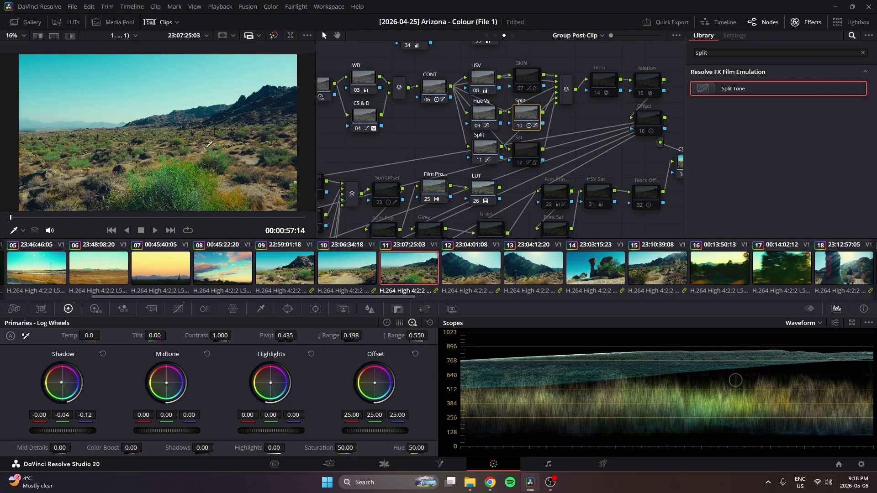
pyautogui.click(103, 354)
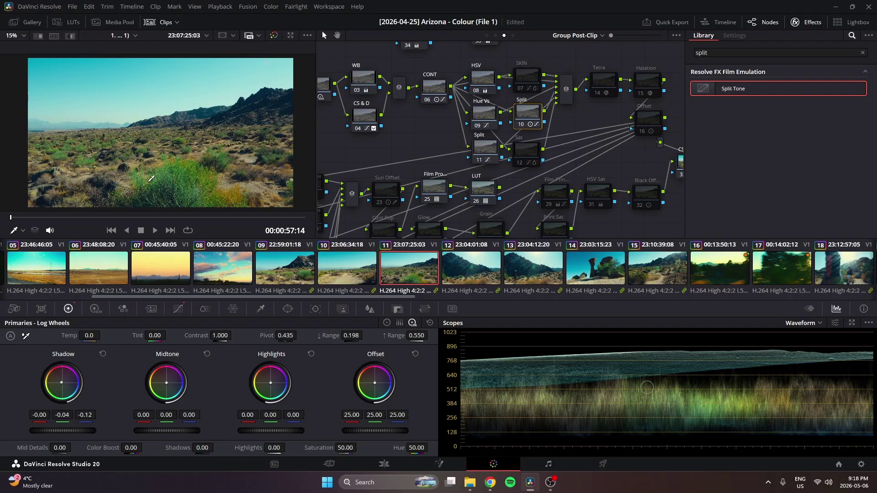
pyautogui.click(103, 355)
pyautogui.hotkey('ctrl', 'z')
pyautogui.moveTo(522, 111); pyautogui.dragTo(519, 110)
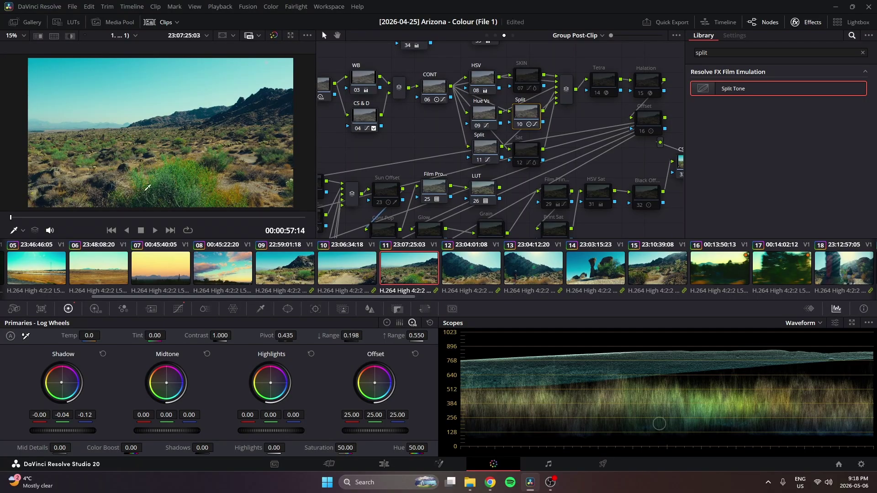
pyautogui.moveTo(57, 192); pyautogui.dragTo(77, 189)
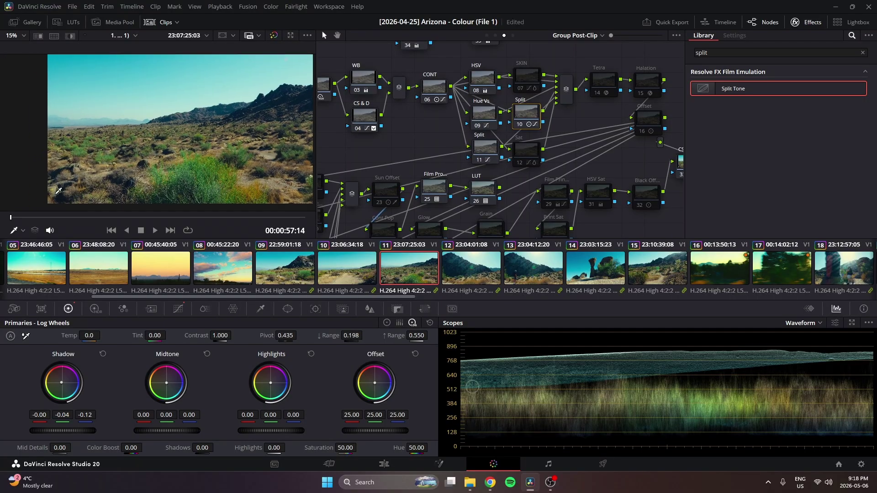
pyautogui.moveTo(205, 194); pyautogui.dragTo(172, 202)
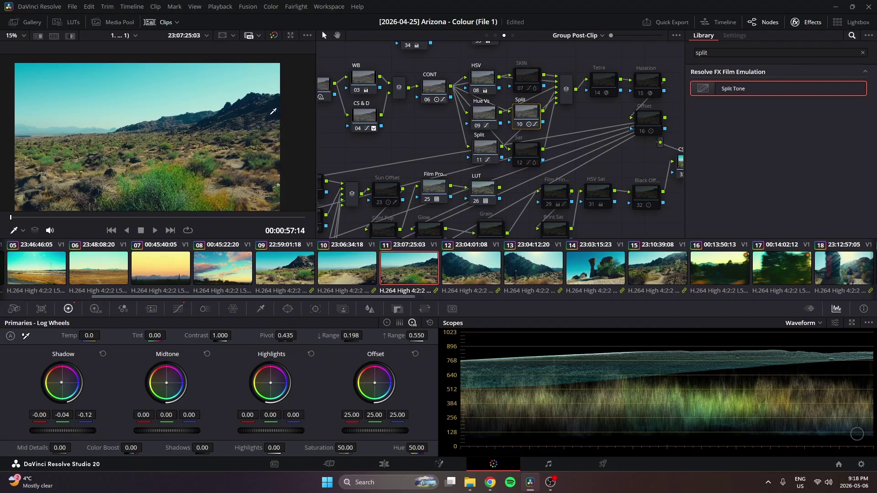
pyautogui.moveTo(259, 198); pyautogui.dragTo(288, 166)
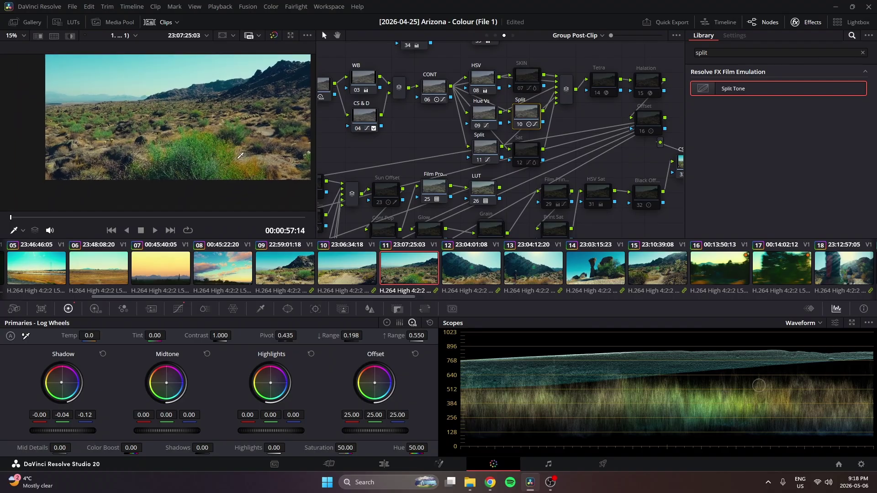
pyautogui.moveTo(255, 114); pyautogui.dragTo(239, 124)
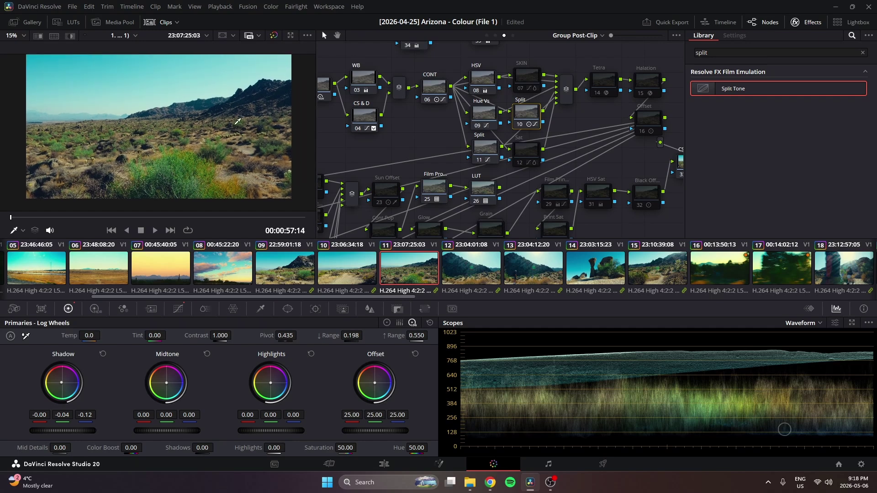
# Step: Enable the Sat node 12 and check its effect on the desert shot and on clips 13 and 14
pyautogui.moveTo(544, 146); pyautogui.dragTo(518, 159)
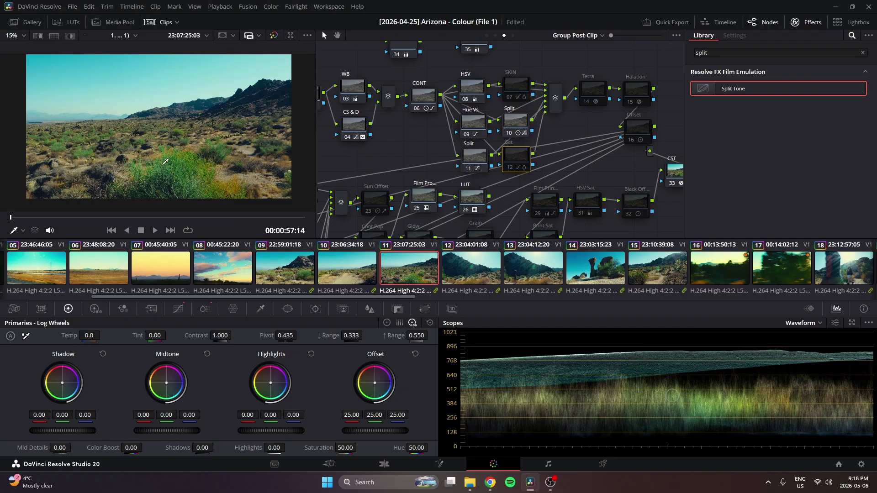
pyautogui.hotkey('ctrl', 'd')
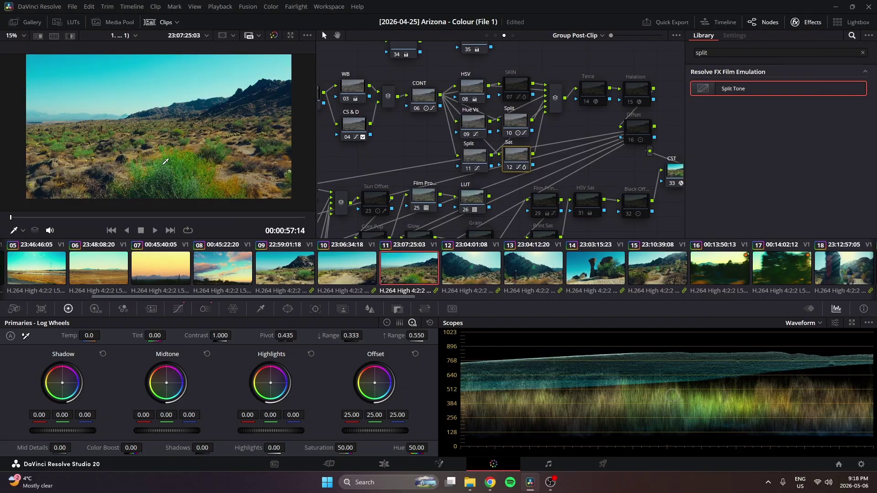
pyautogui.scroll(-1, 213, 149)
pyautogui.moveTo(210, 152); pyautogui.dragTo(187, 154)
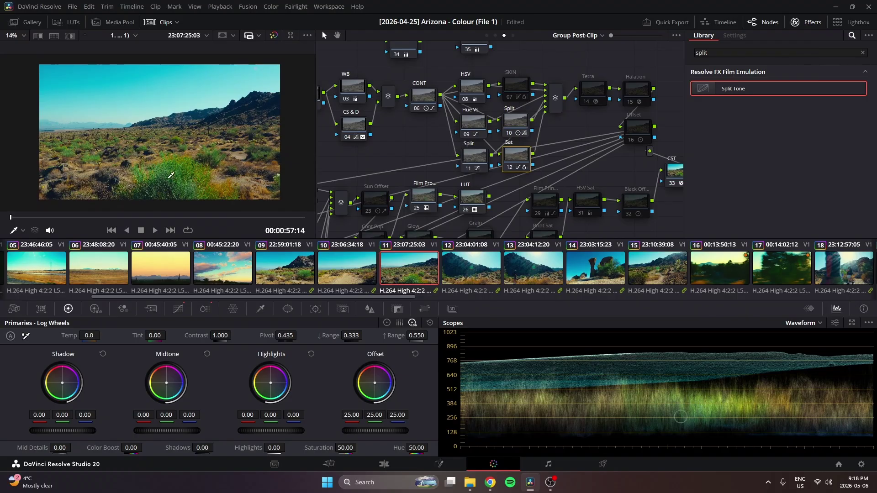
pyautogui.click(525, 273)
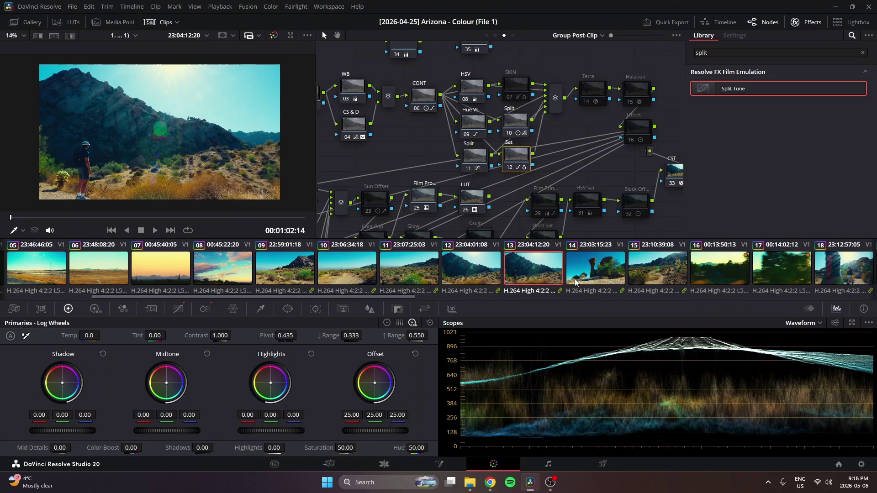
pyautogui.click(599, 274)
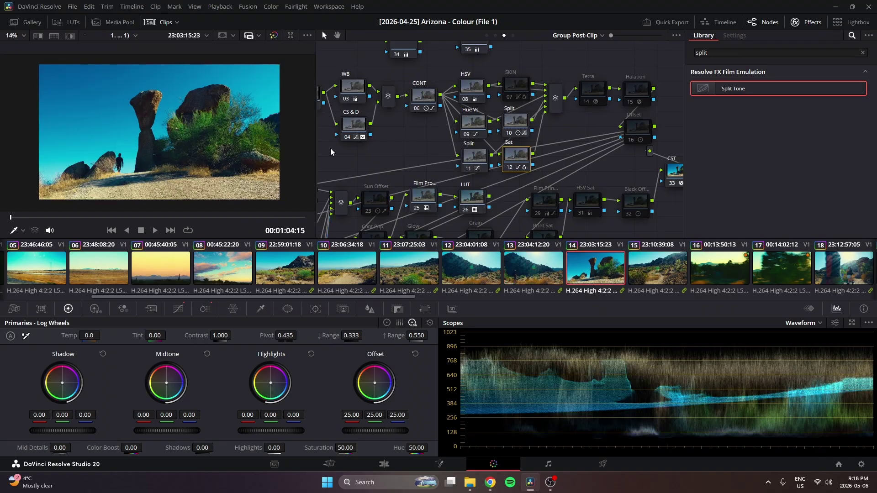
# Step: Examine the Tetra node 14's DCTL values for the red, green, blue, cyan, magenta, yellow and white channels
pyautogui.moveTo(512, 103); pyautogui.dragTo(483, 104)
pyautogui.click(560, 93)
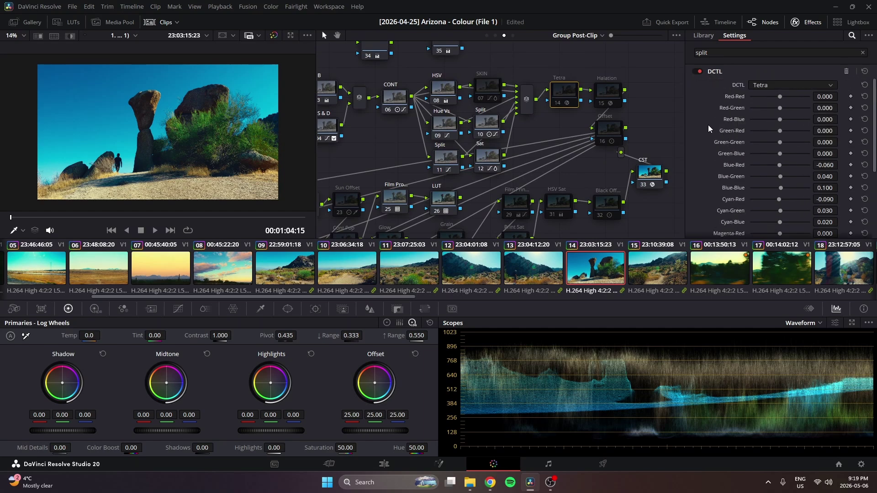
pyautogui.scroll(-3, 707, 125)
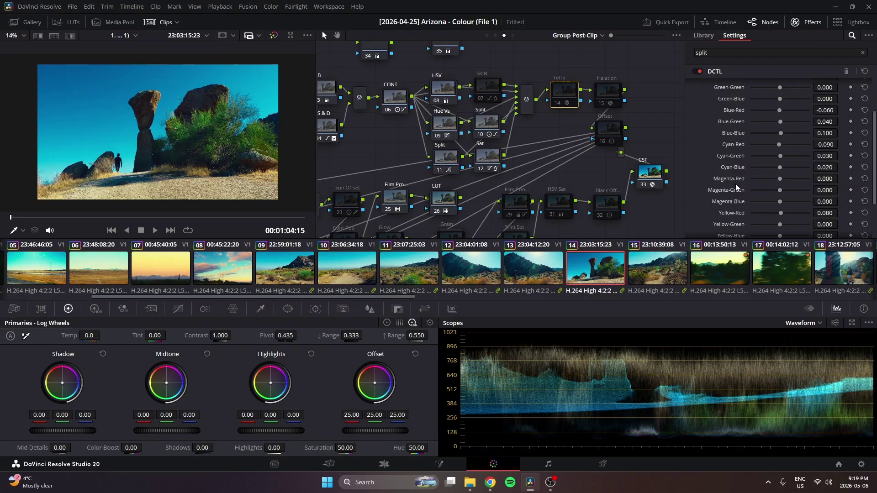
pyautogui.scroll(3, 735, 189)
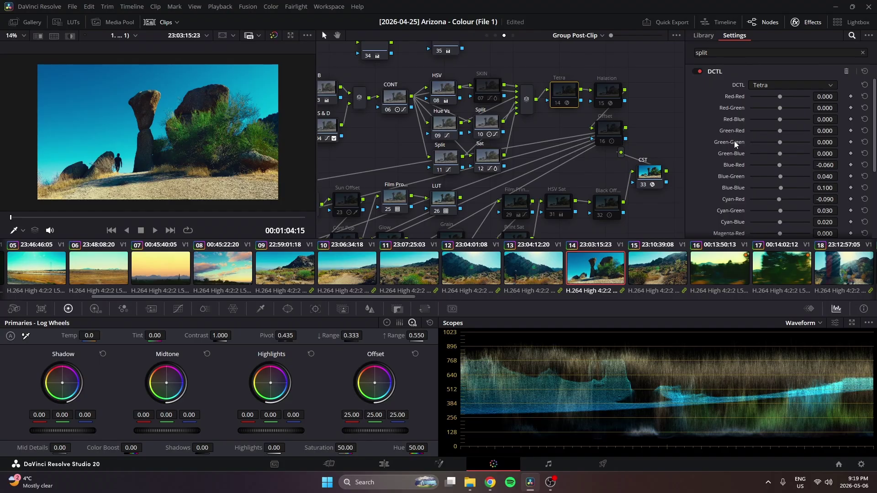
pyautogui.scroll(-2, 734, 142)
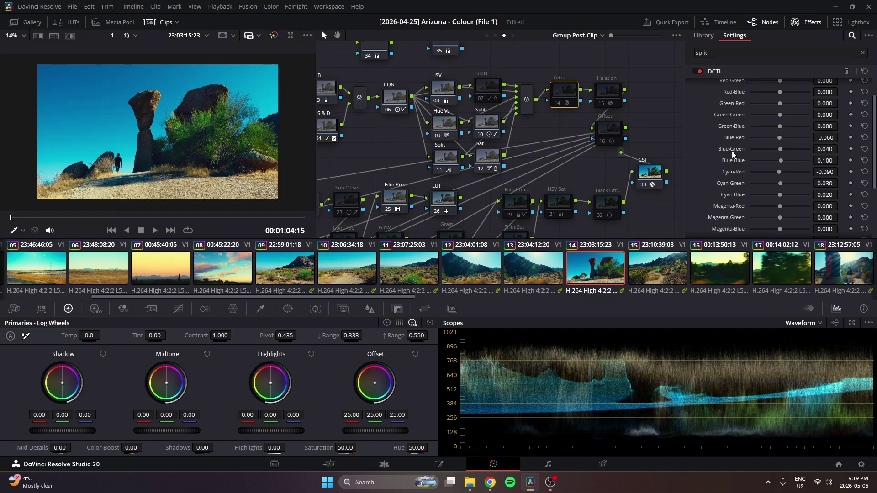
pyautogui.scroll(-2, 735, 157)
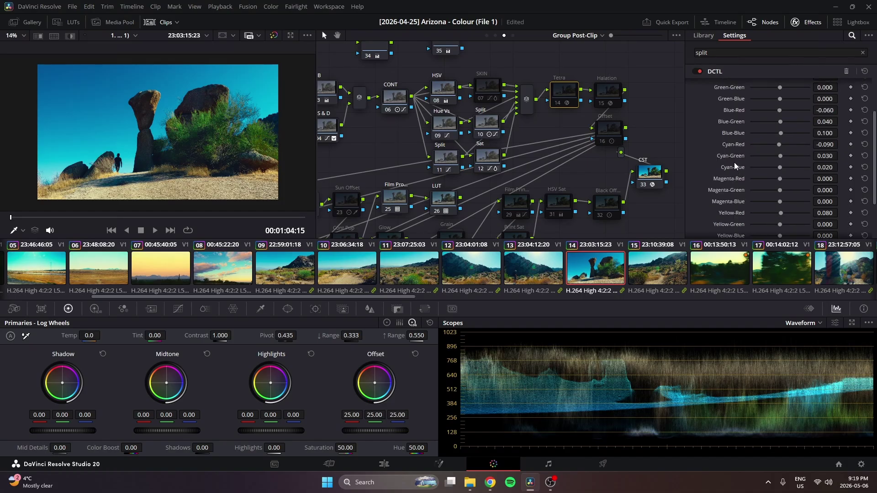
pyautogui.scroll(-4, 734, 169)
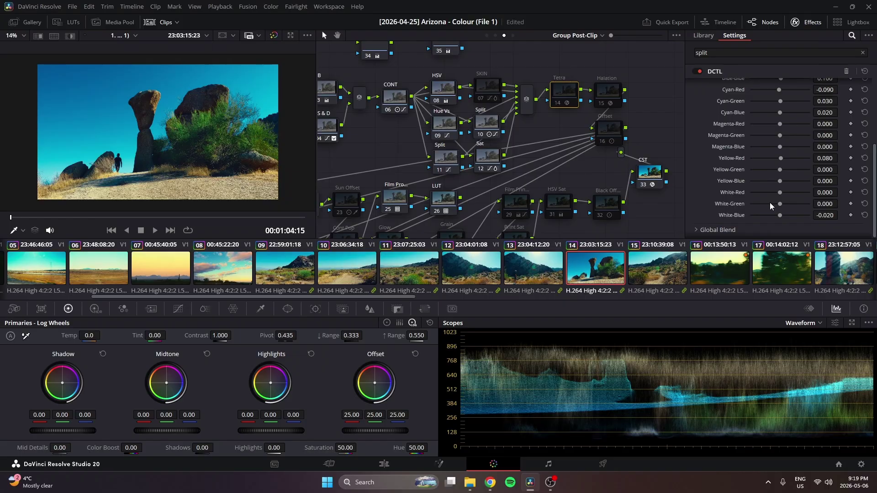
# Step: Inspect the rock formation shot at closer and wider views and enable the Tetra node 14
pyautogui.hotkey('ctrl', 'z')
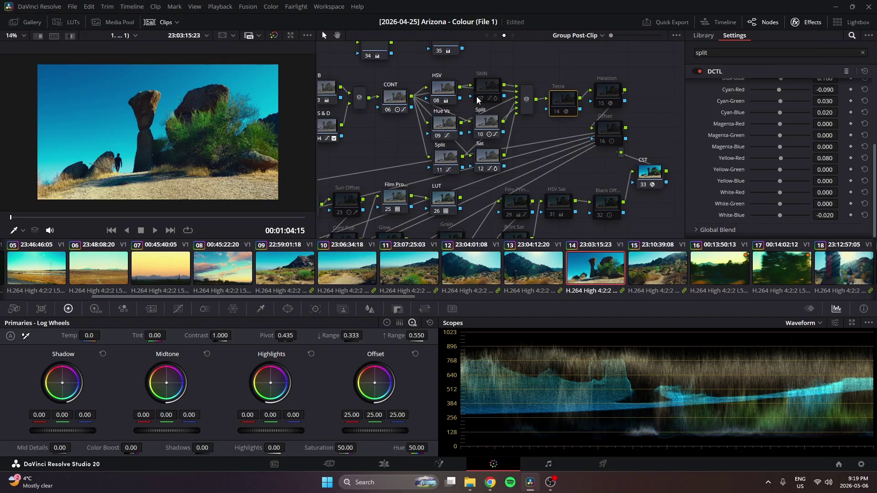
pyautogui.scroll(5, 222, 124)
pyautogui.scroll(-5, 222, 123)
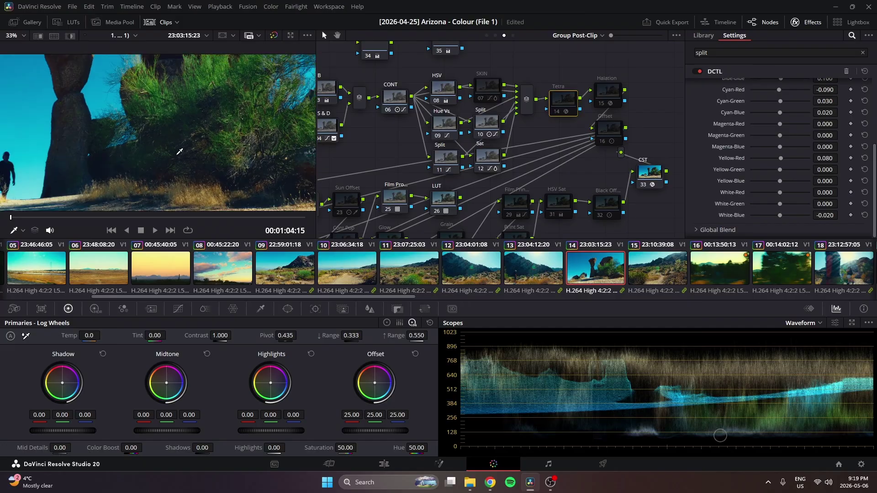
pyautogui.scroll(-2, 187, 153)
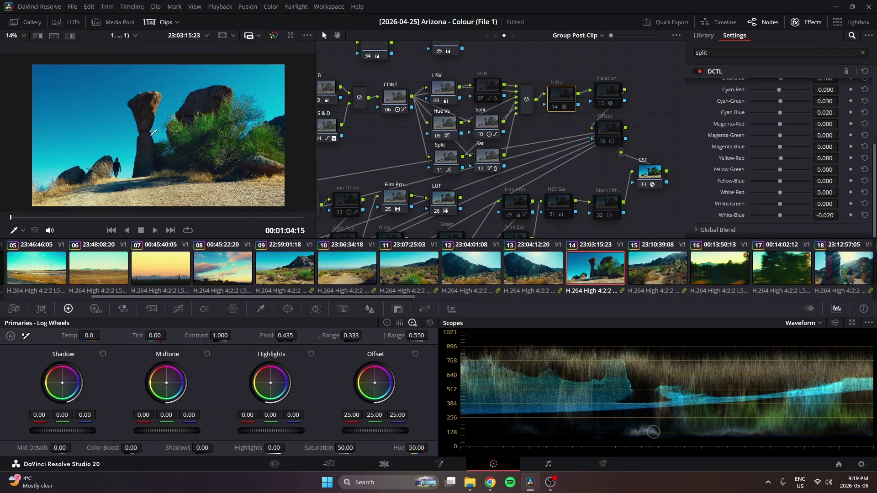
pyautogui.hotkey('ctrl', 'd')
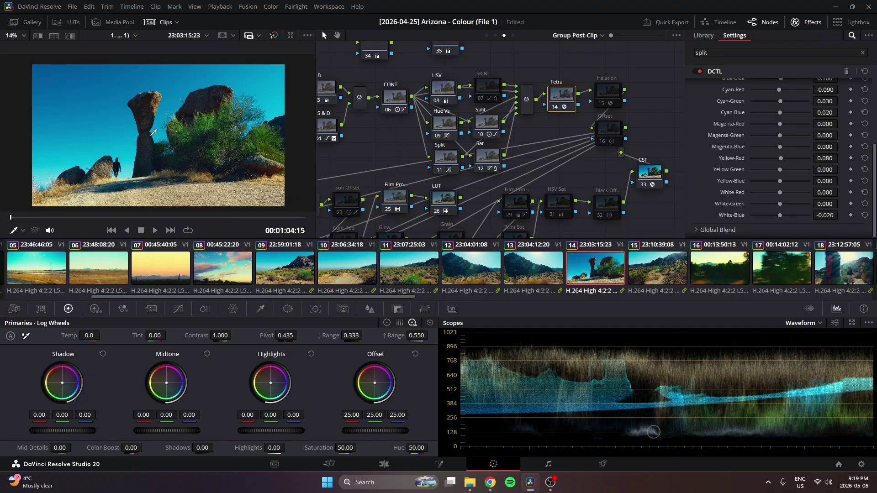
# Step: Compare clip 10's desert trail shot with the Tetra node 14 repeatedly disabled and enabled, leaving the node enabled
pyautogui.click(350, 273)
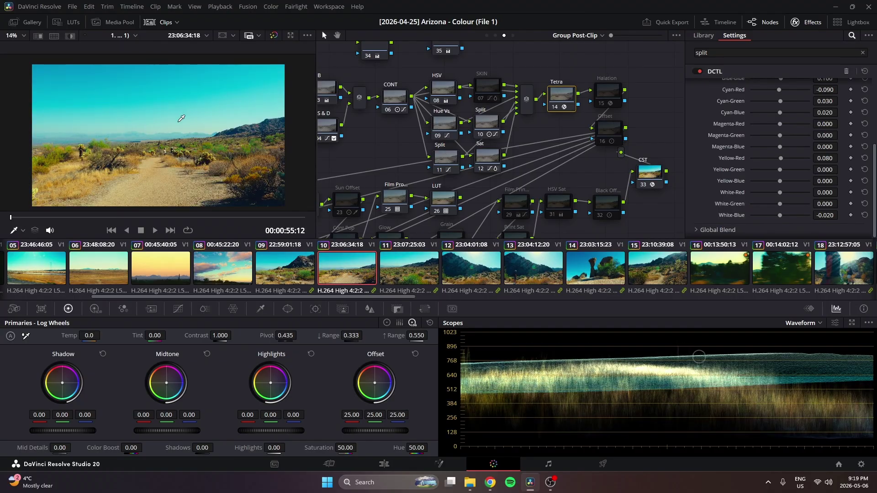
pyautogui.hotkey('ctrl', 'd')
pyautogui.hotkey('ctrl', 'd')
pyautogui.hotkey('ctrl', 'd')
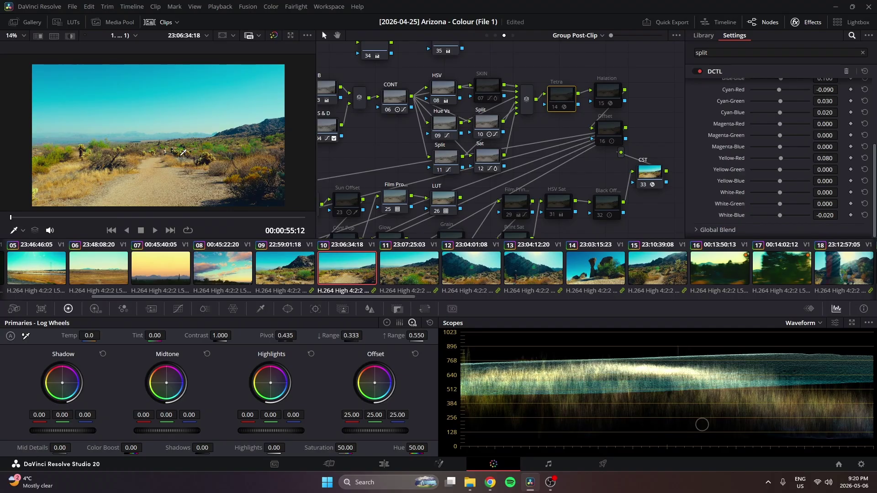
pyautogui.hotkey('ctrl', 'd')
pyautogui.hotkey('ctrl', 'd')
pyautogui.hotkey('ctrl', 'd')
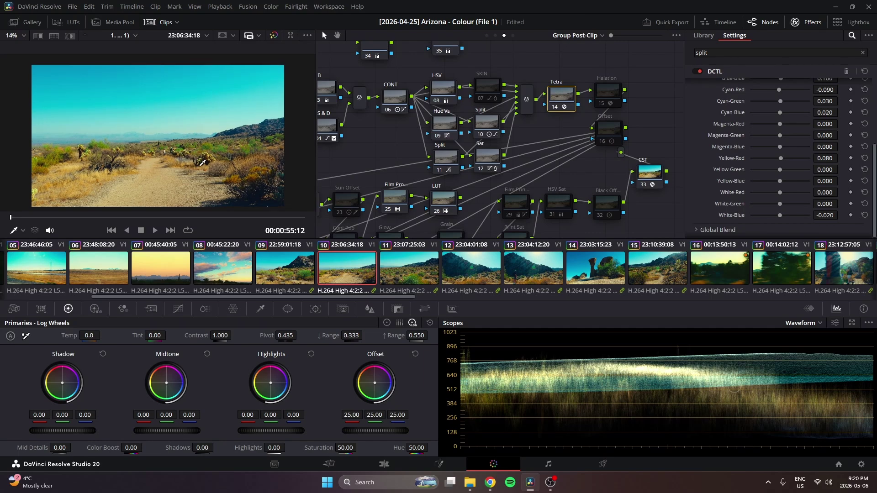
# Step: Compare clip 10's desert trail at closer and wider views with the Tetra node 14 off and on
pyautogui.scroll(2, 215, 149)
pyautogui.hotkey('ctrl', 'd')
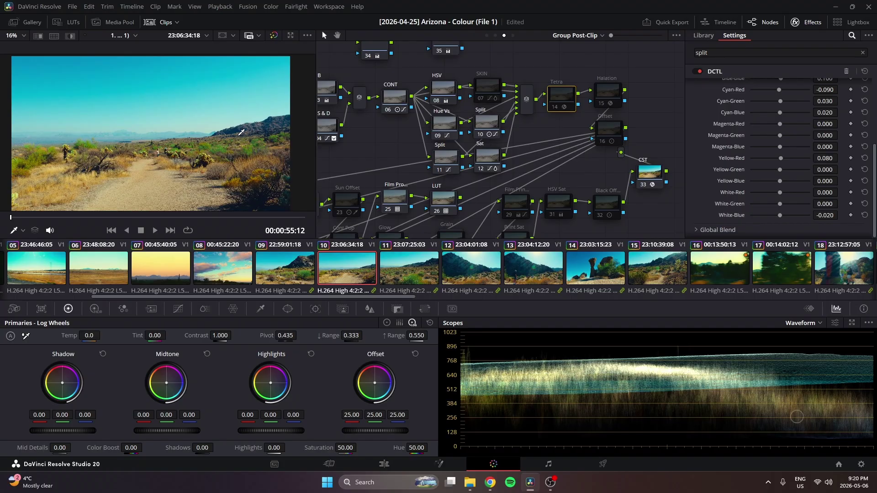
pyautogui.moveTo(251, 131); pyautogui.dragTo(247, 133)
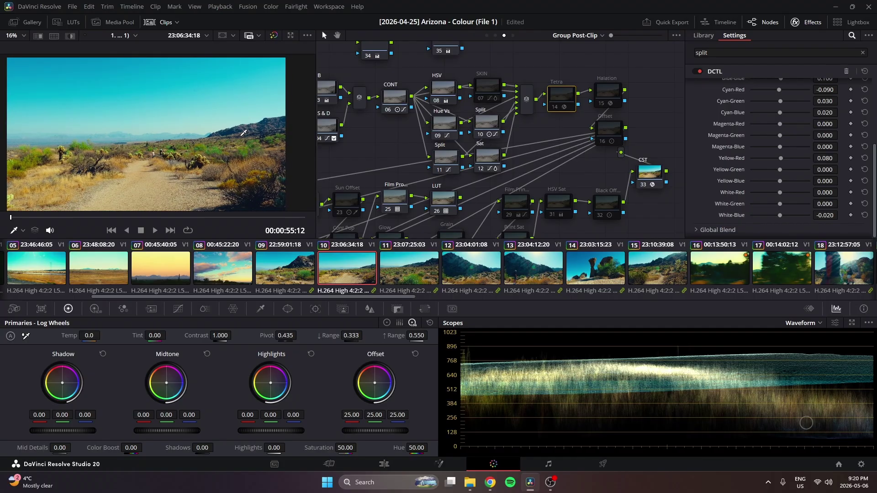
pyautogui.moveTo(217, 137); pyautogui.dragTo(236, 134)
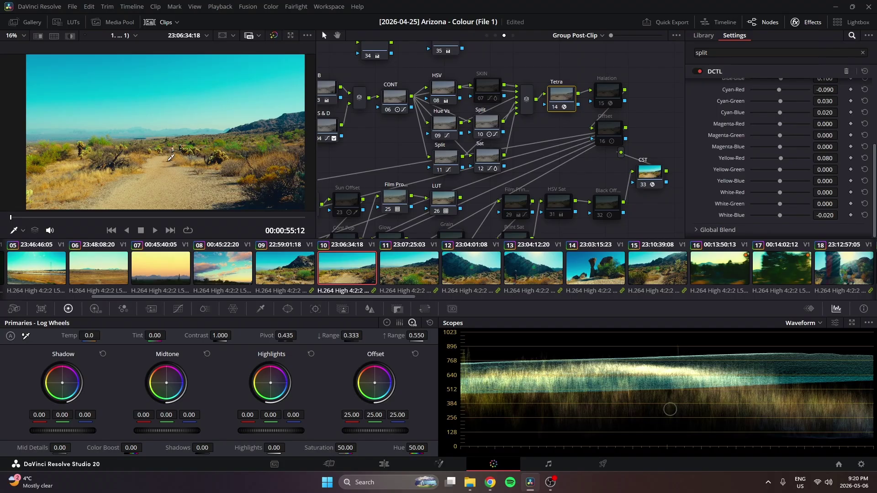
pyautogui.hotkey('ctrl', 'd')
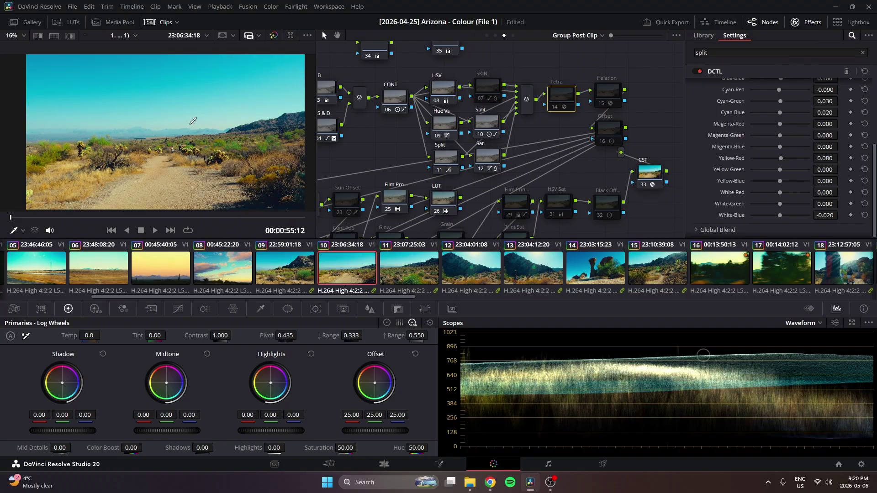
pyautogui.hotkey('ctrl', 'd')
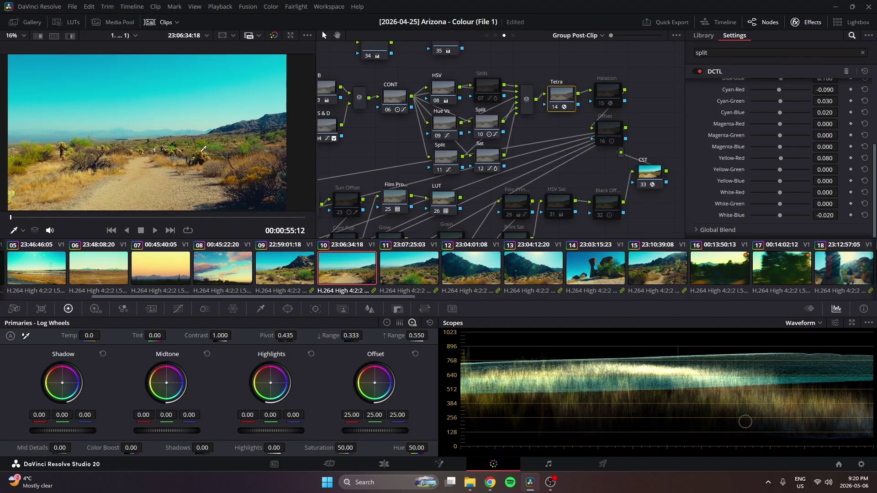
pyautogui.scroll(-2, 203, 148)
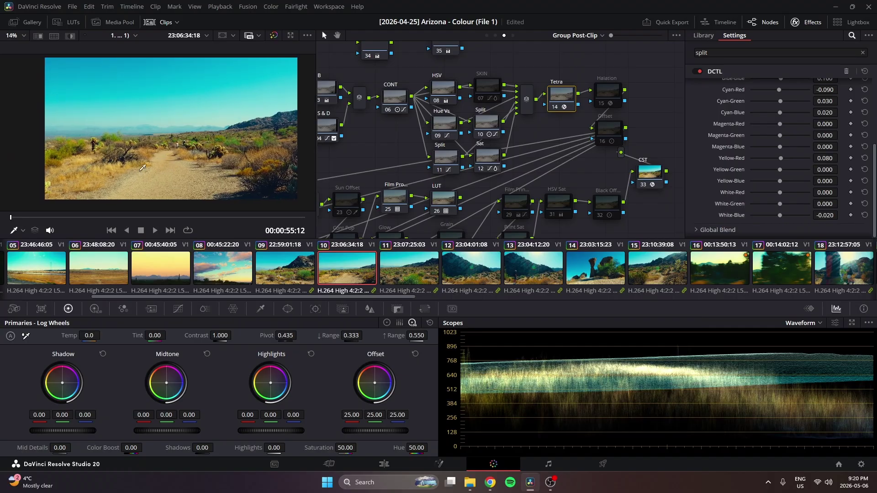
pyautogui.hotkey('ctrl', 'd')
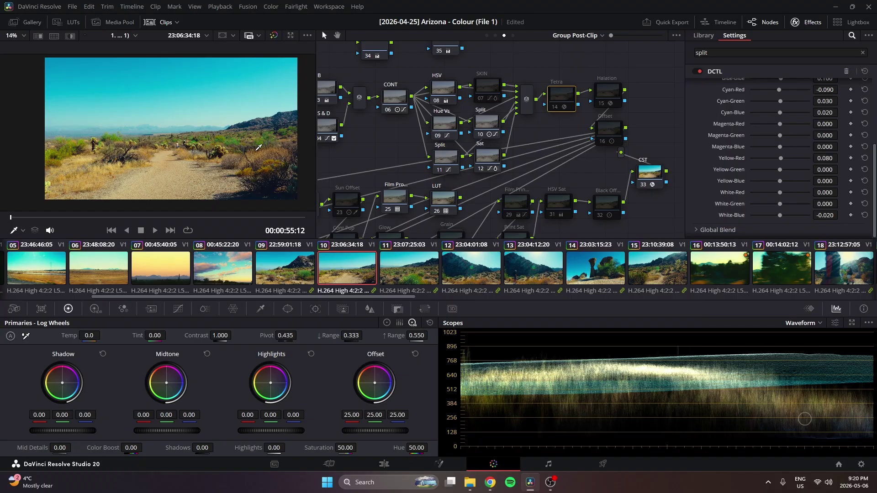
pyautogui.hotkey('ctrl', 'd')
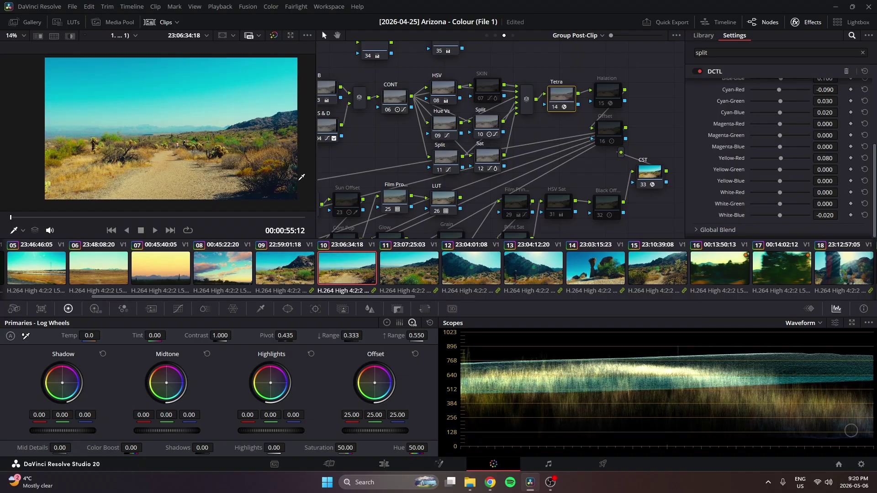
# Step: Check the Tetra node 14's effect on clip 12's backlit mountain shot by switching the node off and on
pyautogui.click(451, 267)
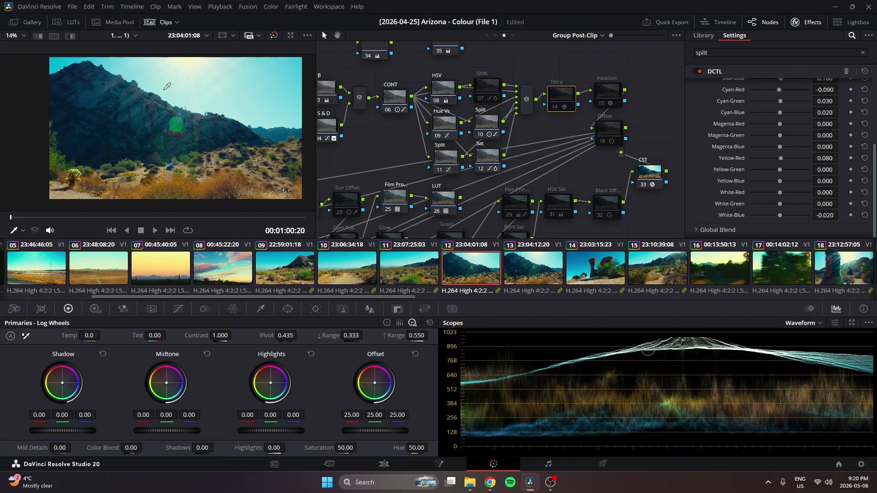
pyautogui.hotkey('ctrl', 'd')
pyautogui.hotkey('ctrl', 'd')
pyautogui.hotkey('ctrl', 'd')
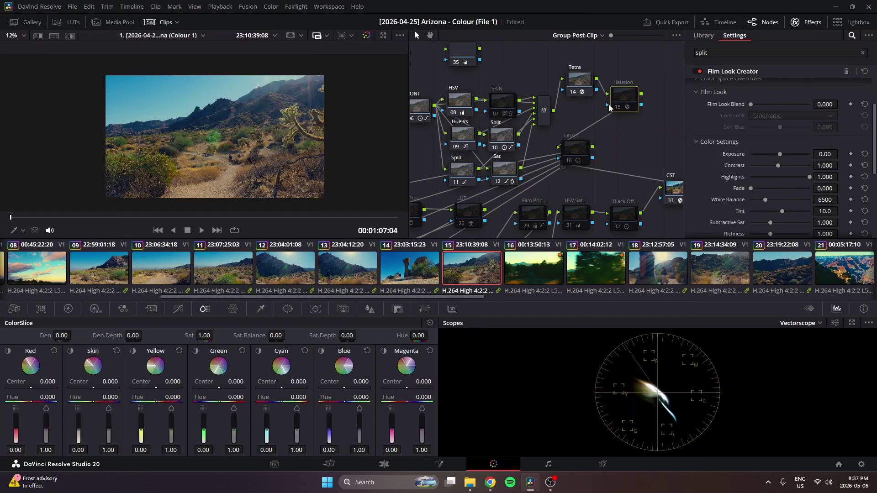
# Step: Reposition the Tetra node 14 and the Halation node 15 so they line up side by side in the node graph
pyautogui.click(572, 94)
pyautogui.click(624, 101)
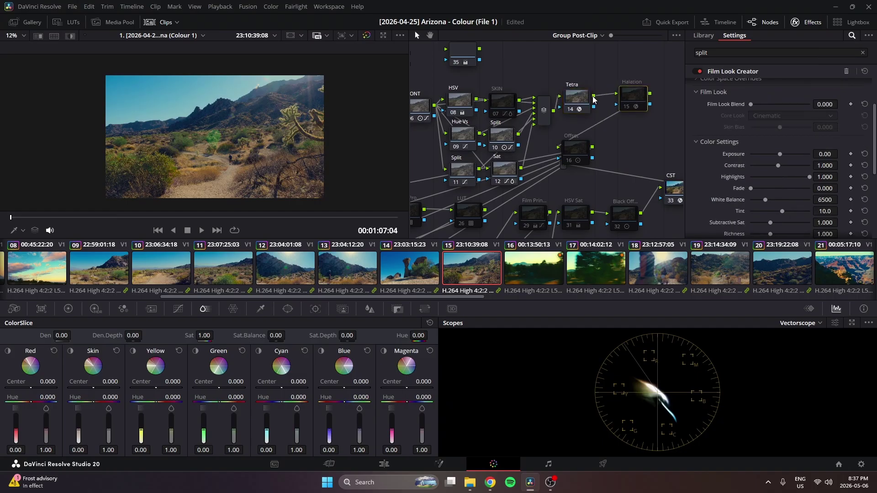
pyautogui.click(579, 103)
pyautogui.click(634, 105)
pyautogui.scroll(-5, 599, 106)
pyautogui.hscroll(-5, 599, 106)
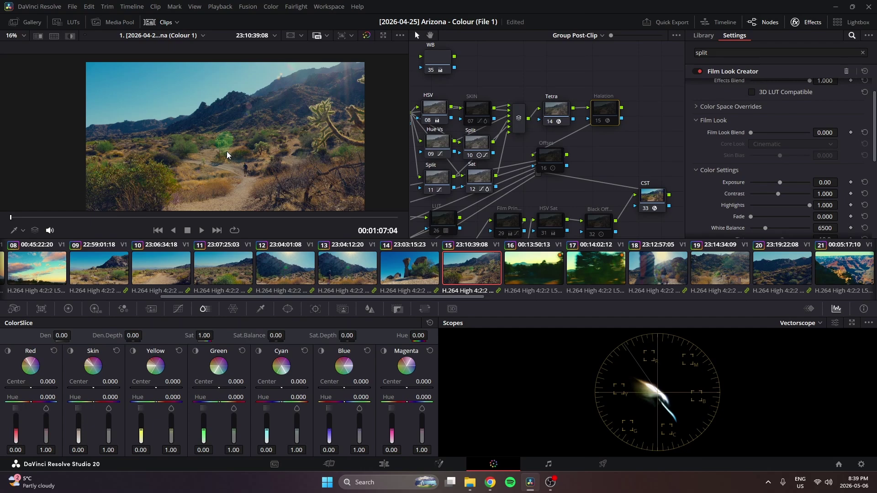
# Step: Look over the disabled nodes 17 to 32 in the lower part of the group post-clip node graph
pyautogui.scroll(-2, 226, 152)
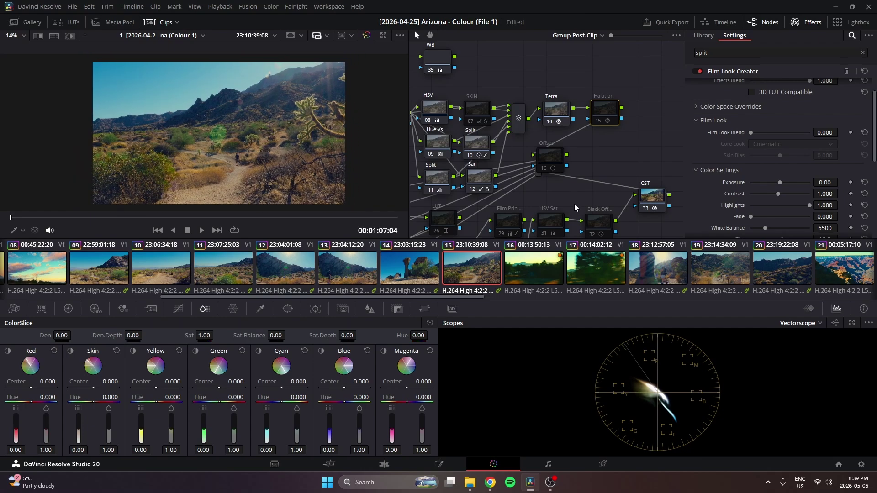
pyautogui.scroll(-5, 574, 204)
pyautogui.hscroll(-5, 574, 203)
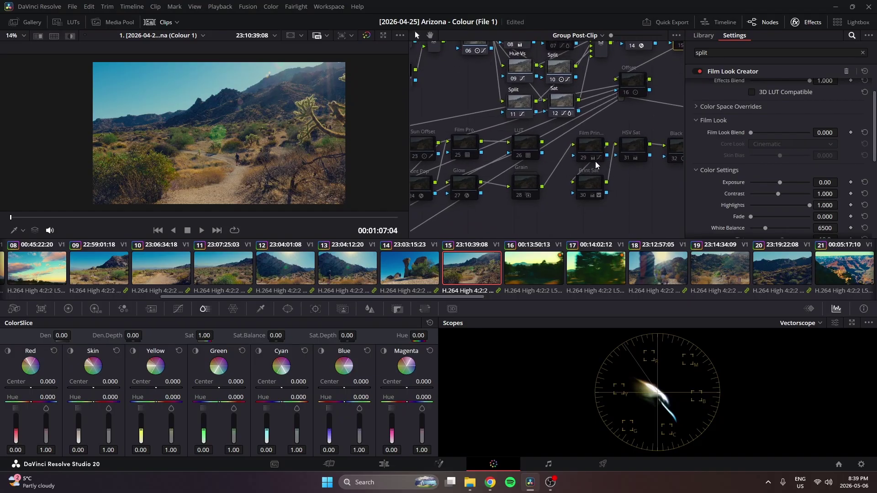
pyautogui.scroll(-5, 596, 161)
pyautogui.hscroll(-8, 596, 161)
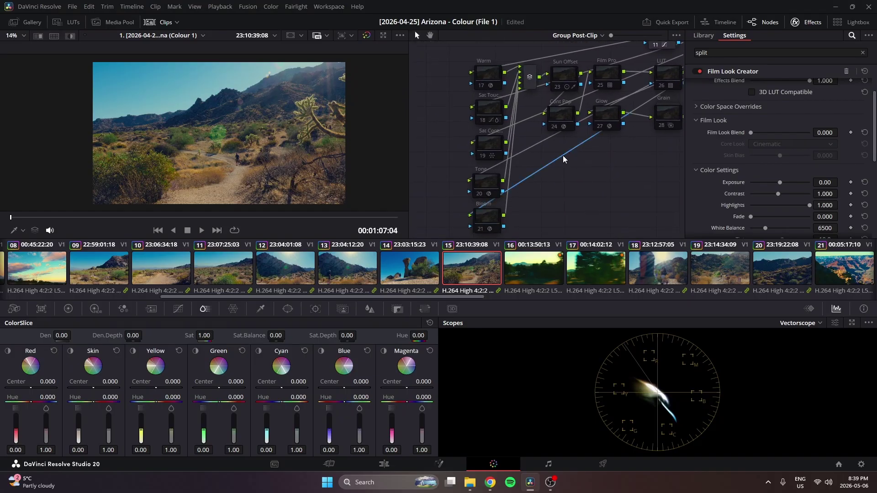
pyautogui.scroll(3, 610, 176)
pyautogui.hscroll(8, 610, 177)
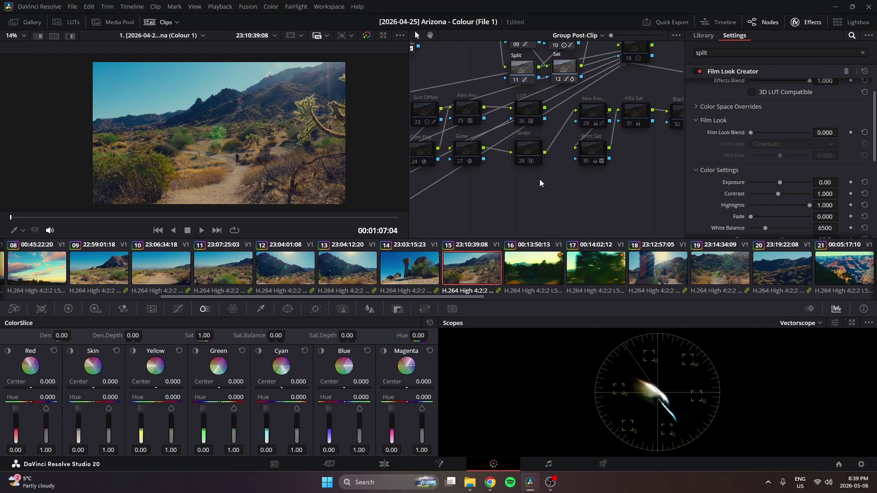
pyautogui.scroll(4, 548, 146)
pyautogui.hscroll(5, 549, 146)
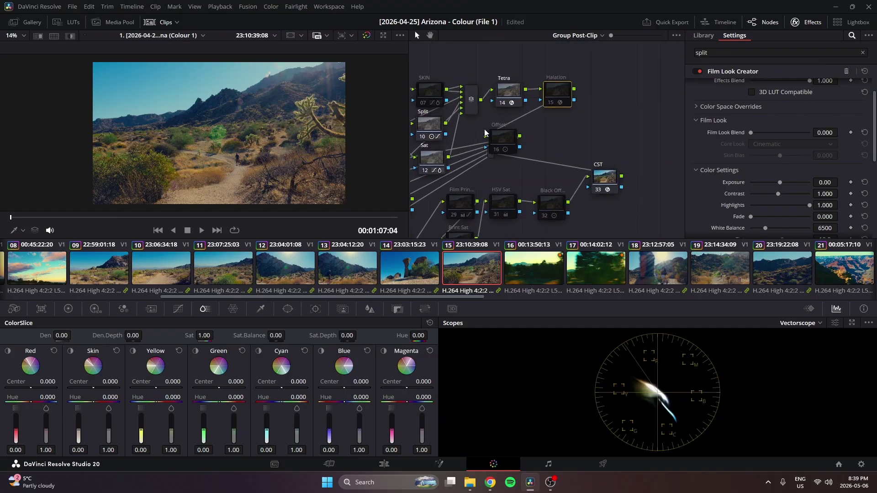
# Step: Enable the Halation node 15 and inspect the cactus in clip 15 up close
pyautogui.click(557, 99)
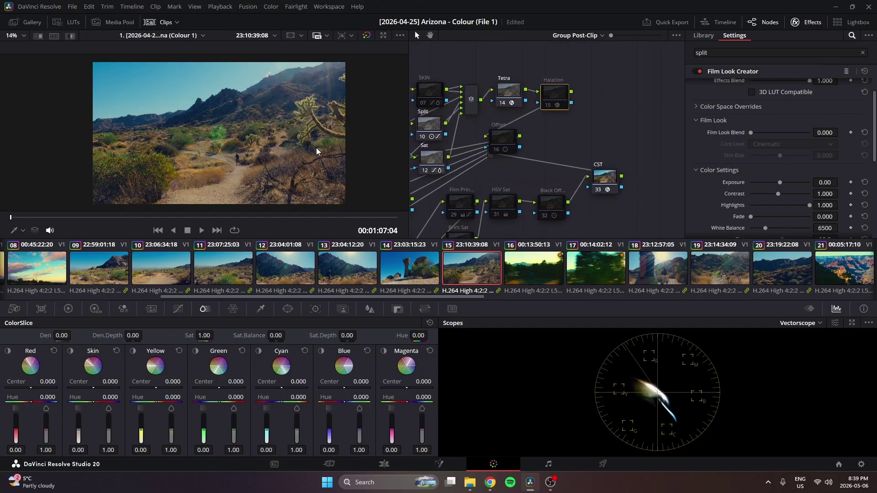
pyautogui.scroll(3, 287, 127)
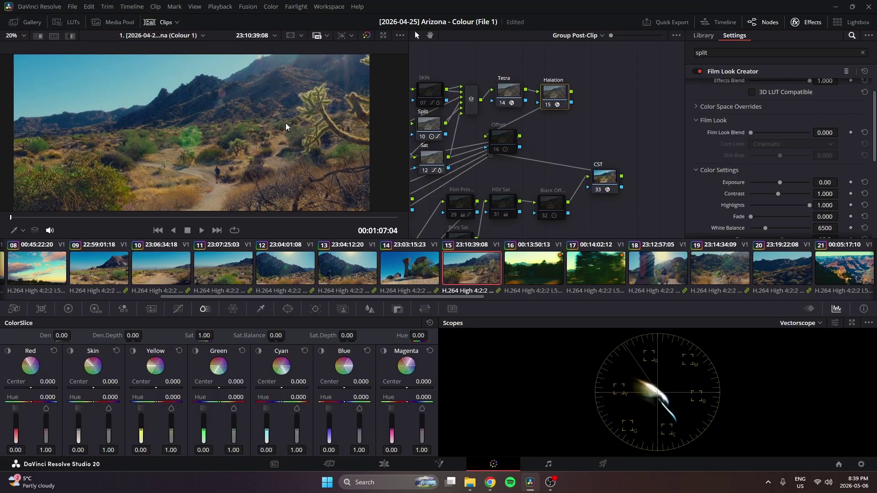
pyautogui.scroll(10, 287, 127)
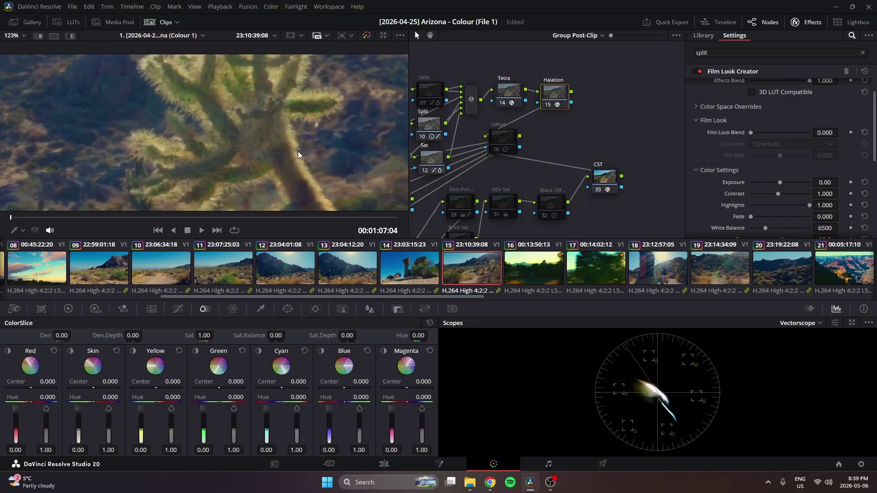
pyautogui.scroll(2, 299, 153)
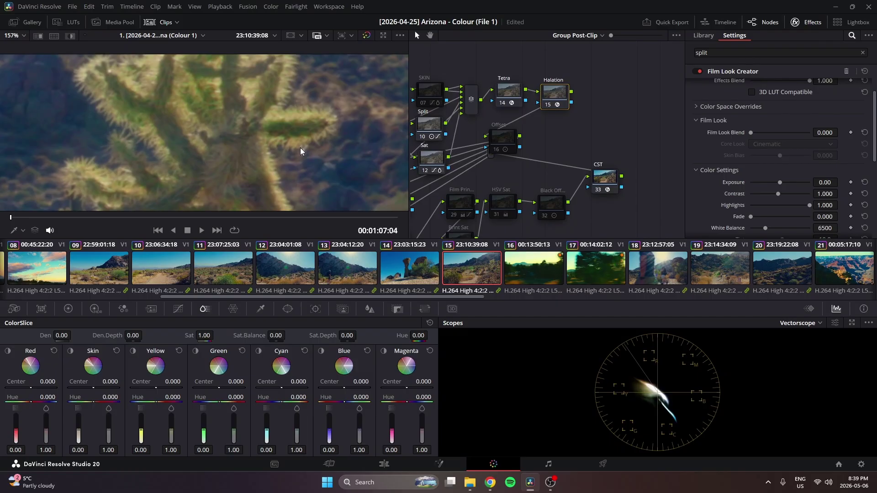
# Step: Compare the cactus edges and the green lens flare in clip 15 with the Halation node 15 repeatedly disabled and enabled
pyautogui.hotkey('ctrl', 'd')
pyautogui.hotkey('ctrl', 'd')
pyautogui.hotkey('ctrl', 'd')
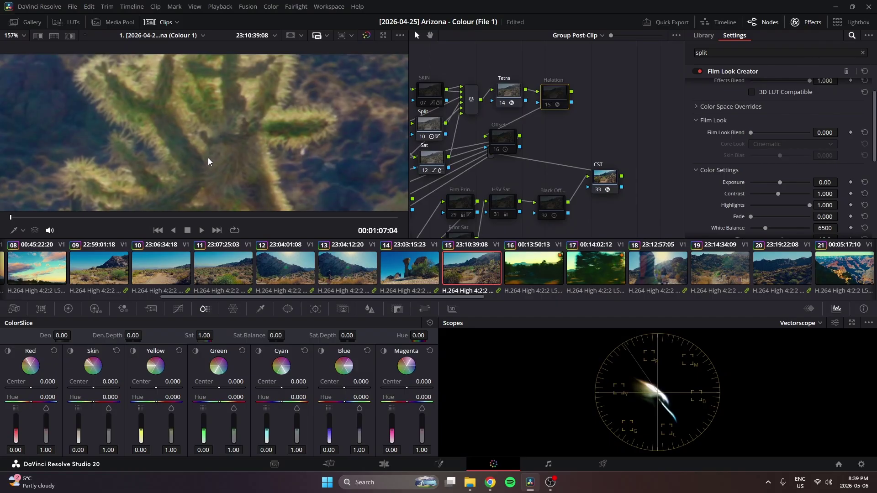
pyautogui.hotkey('ctrl', 'd')
pyautogui.hotkey('ctrl', 'd')
pyautogui.hotkey('ctrl', 'd')
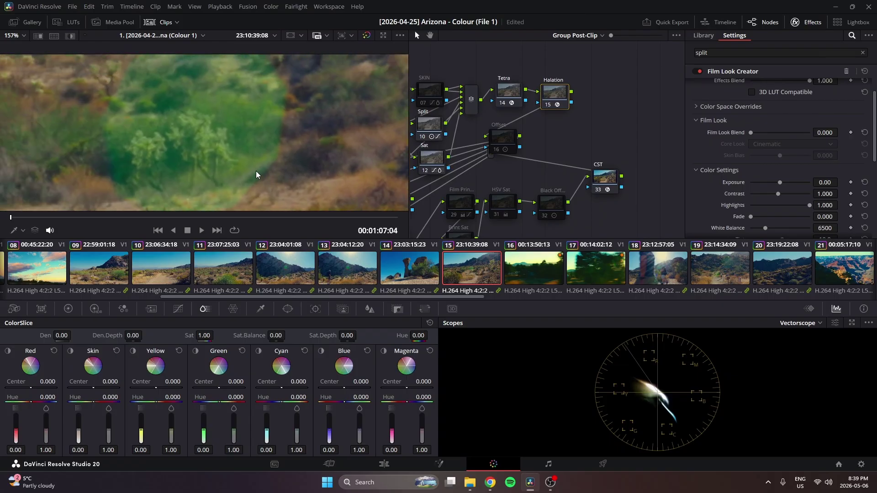
# Step: Check the Halation node 15's effect on the walking person up close and on clip 15's full frame, leaving the node enabled
pyautogui.scroll(-8, 256, 175)
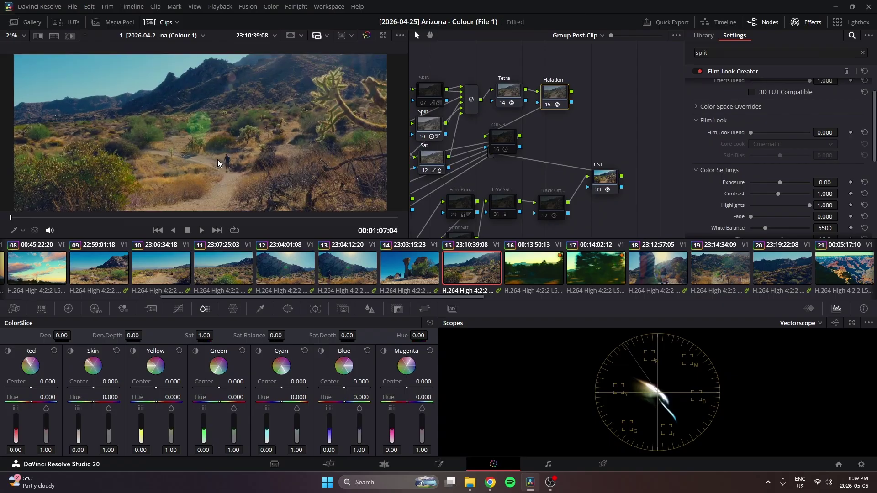
pyautogui.scroll(5, 217, 163)
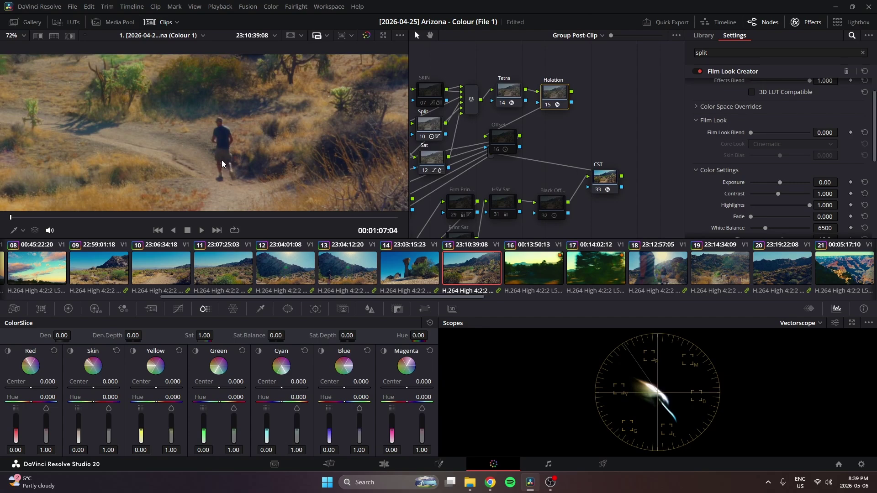
pyautogui.scroll(5, 222, 163)
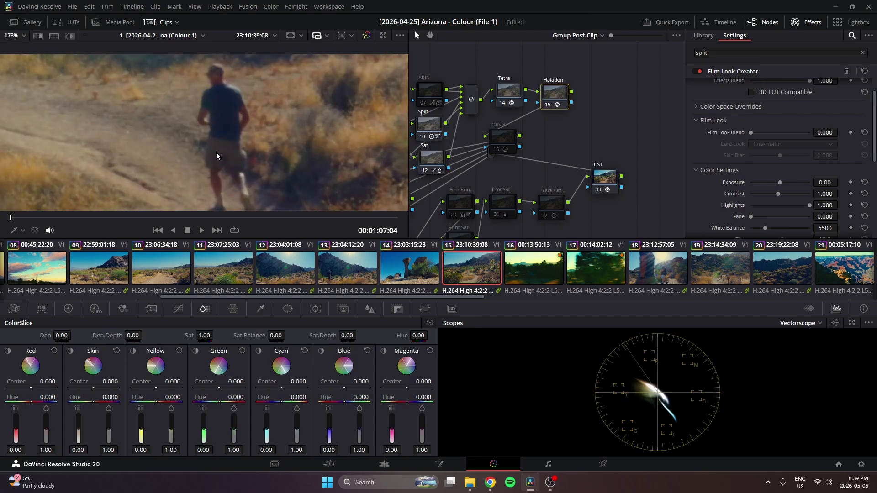
pyautogui.scroll(-8, 220, 155)
pyautogui.scroll(1, 228, 157)
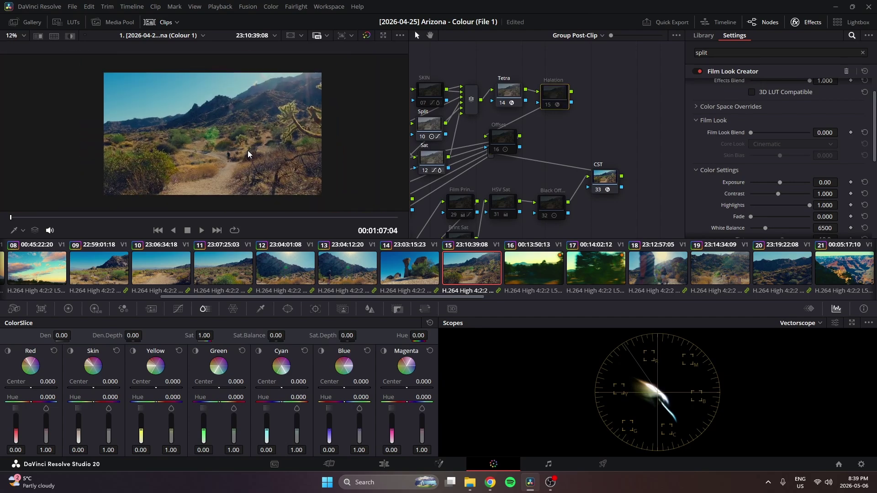
pyautogui.scroll(1, 236, 158)
pyautogui.scroll(1, 232, 159)
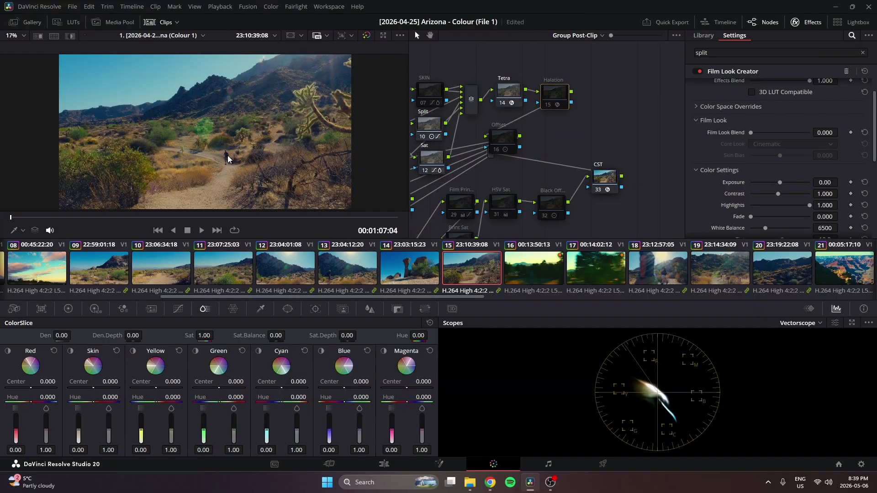
pyautogui.scroll(-1, 226, 158)
pyautogui.scroll(-3, 225, 158)
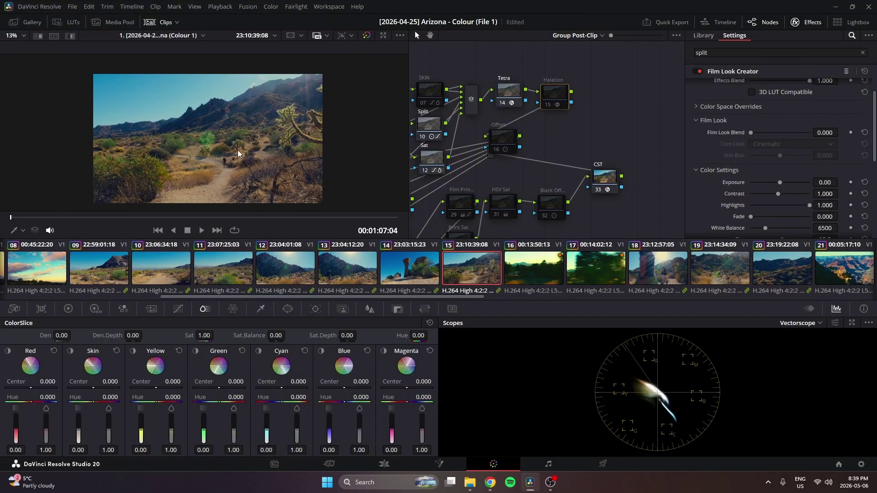
pyautogui.scroll(1, 248, 157)
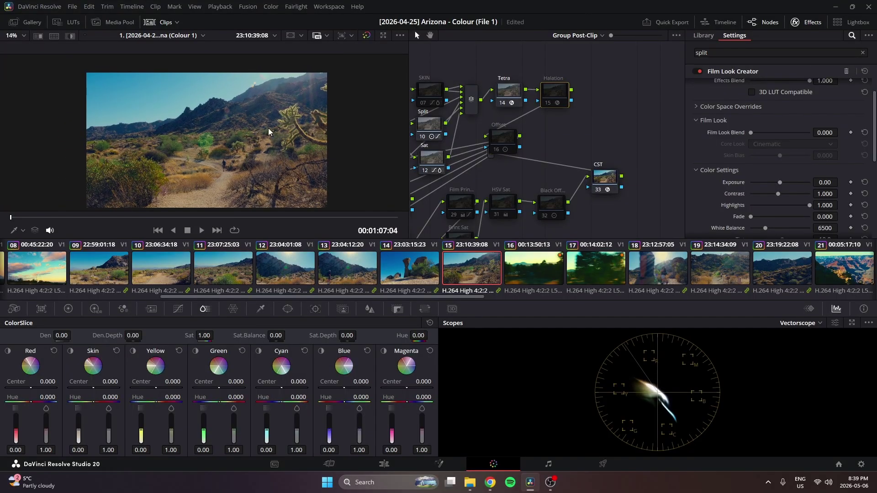
pyautogui.hotkey('ctrl', 'd')
# Step: Select the Offset node 16 and move it slightly closer beneath the Halation node 15 in the node graph
pyautogui.hscroll(-5, 613, 97)
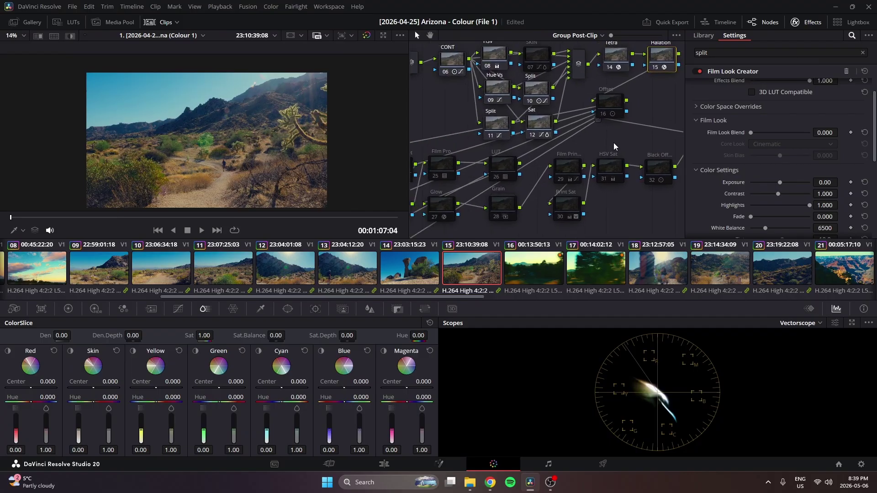
pyautogui.click(648, 116)
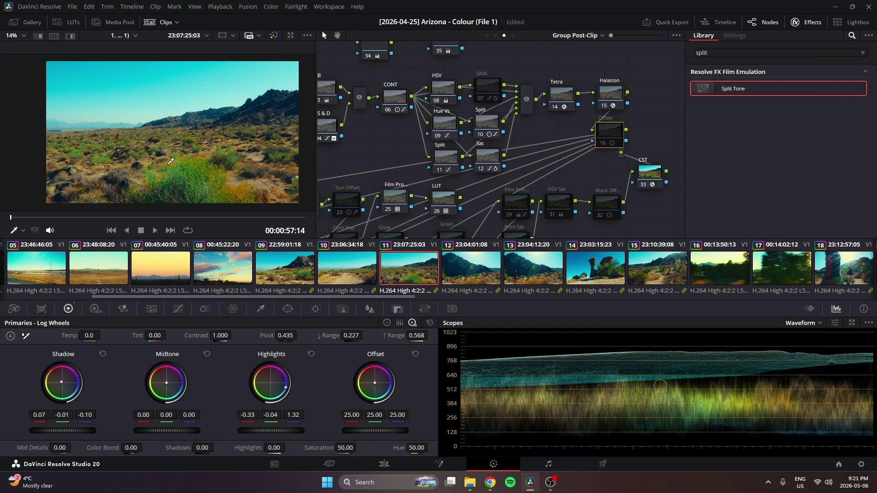
pyautogui.scroll(2, 172, 161)
pyautogui.scroll(-2, 171, 161)
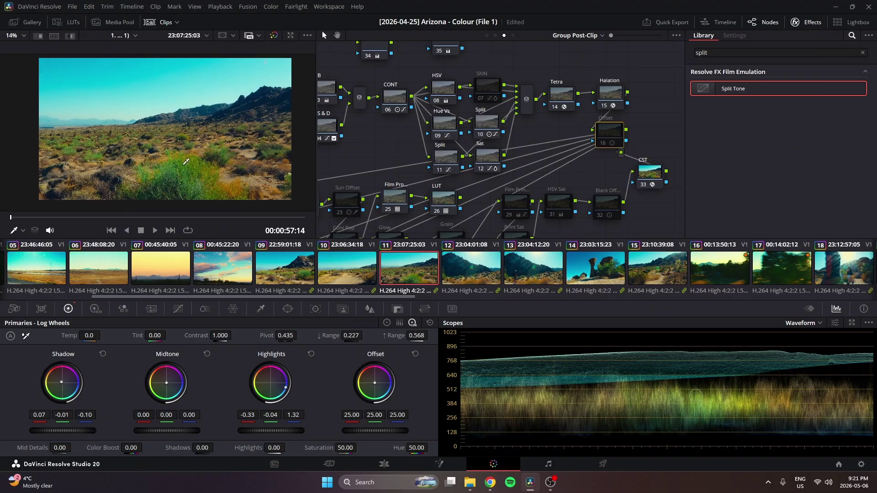
pyautogui.moveTo(600, 145); pyautogui.dragTo(615, 130)
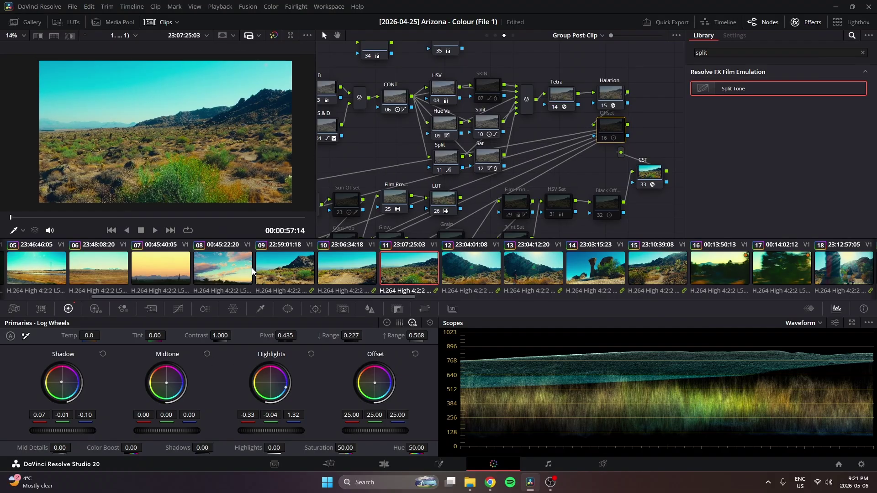
# Step: Open clip 20, the dark desert mountain shot, and examine its shadows in the viewer
pyautogui.scroll(-3, 396, 211)
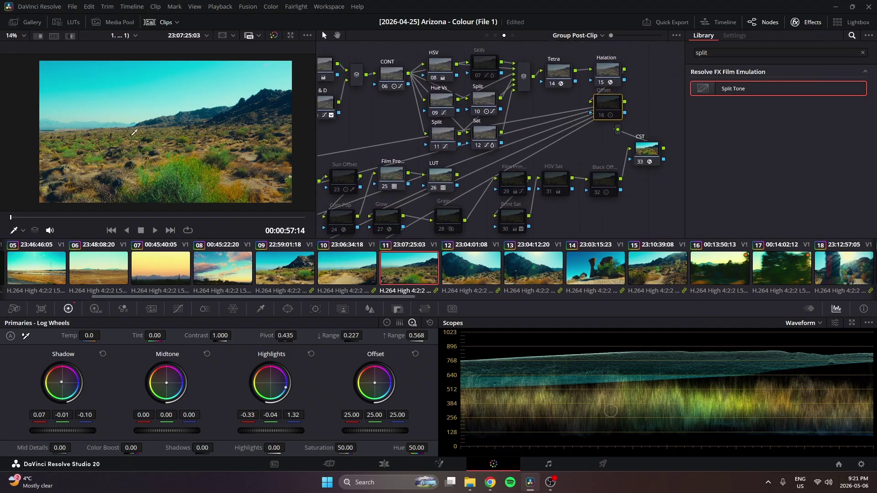
pyautogui.scroll(-2, 135, 132)
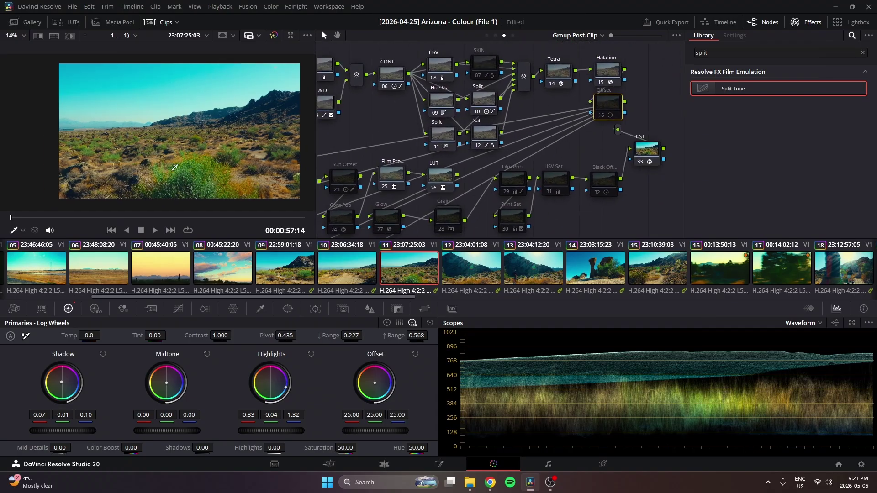
pyautogui.scroll(-1, 174, 168)
pyautogui.scroll(-6, 374, 263)
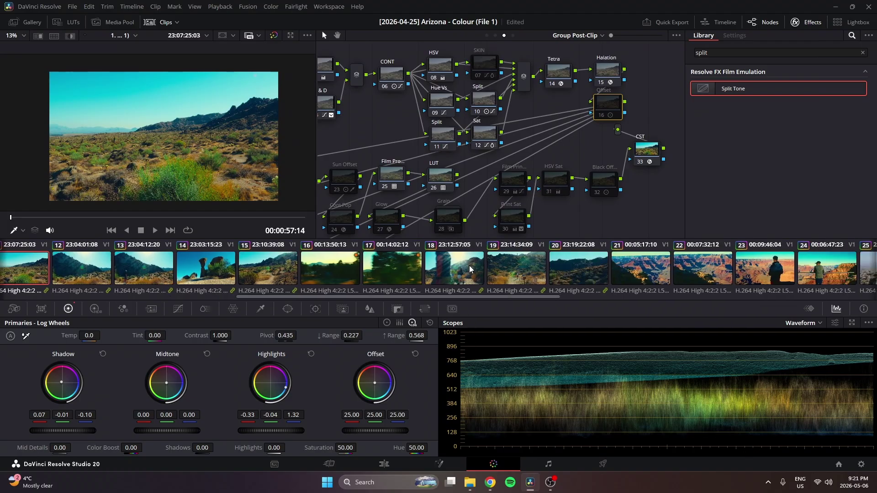
pyautogui.scroll(-4, 470, 269)
pyautogui.click(350, 269)
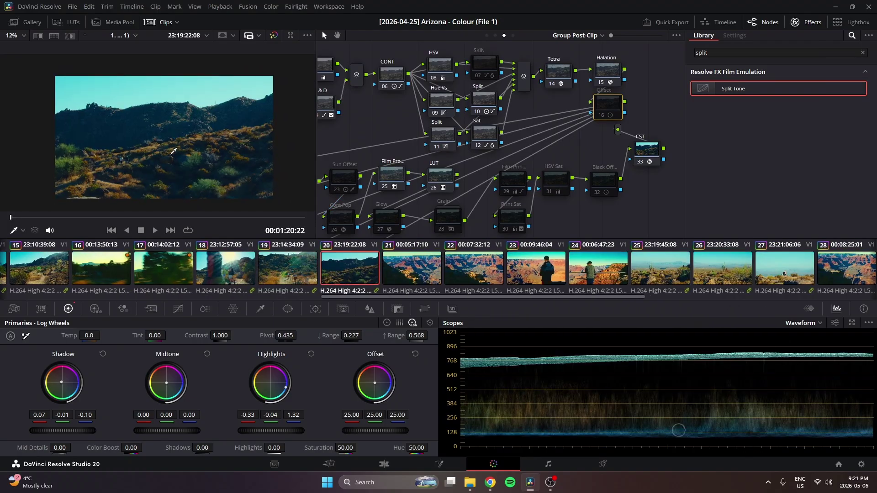
pyautogui.scroll(1, 174, 152)
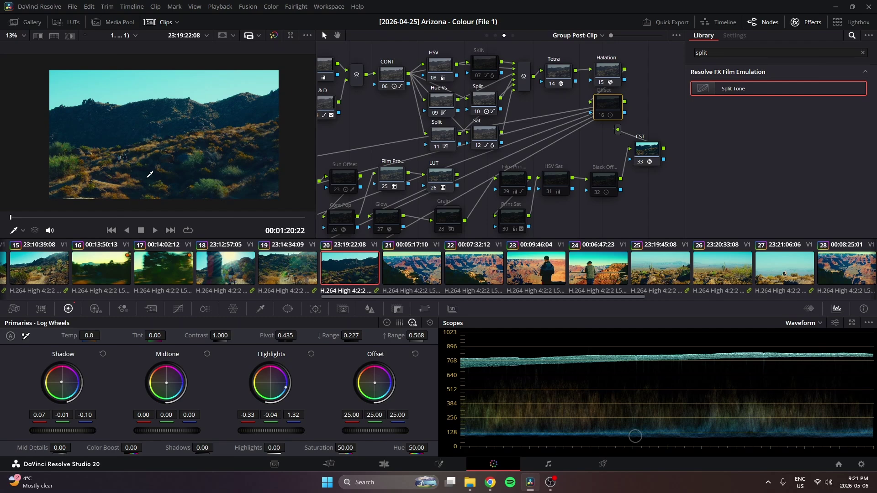
# Step: Open clip 30, the backlit cactus shot, and examine its shadow areas up close in the viewer
pyautogui.scroll(-8, 532, 279)
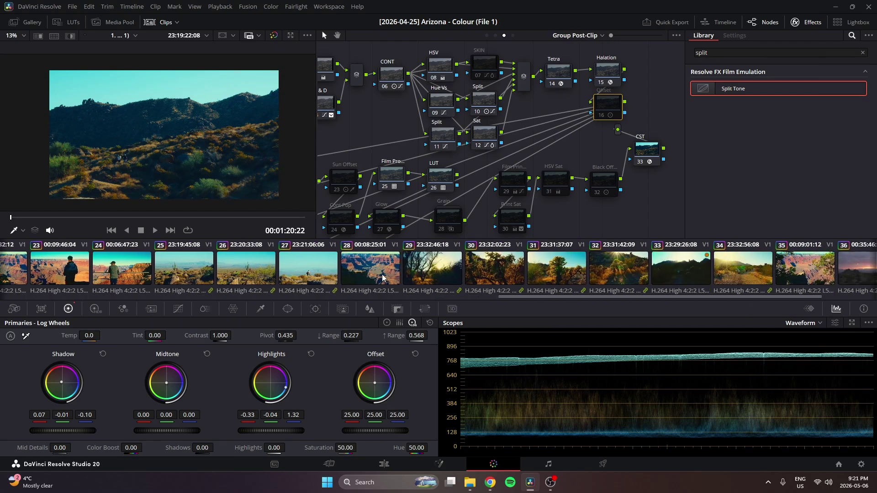
pyautogui.click(481, 270)
pyautogui.scroll(3, 195, 179)
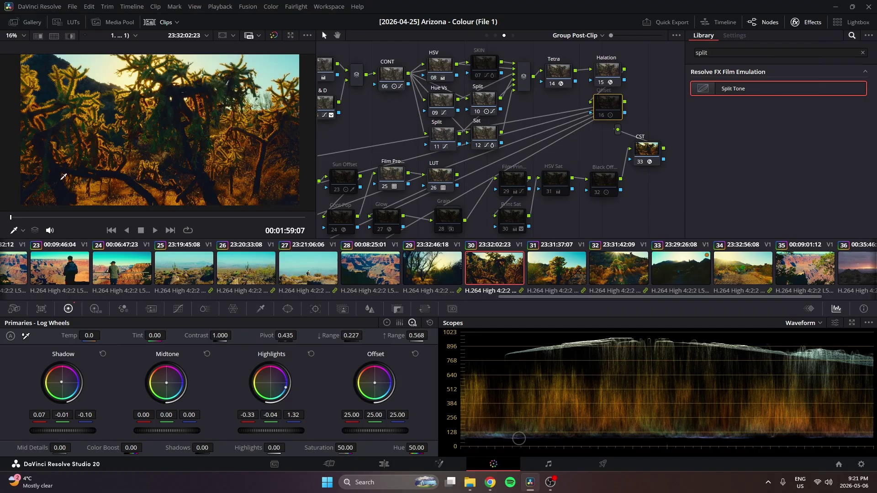
pyautogui.scroll(-1, 69, 176)
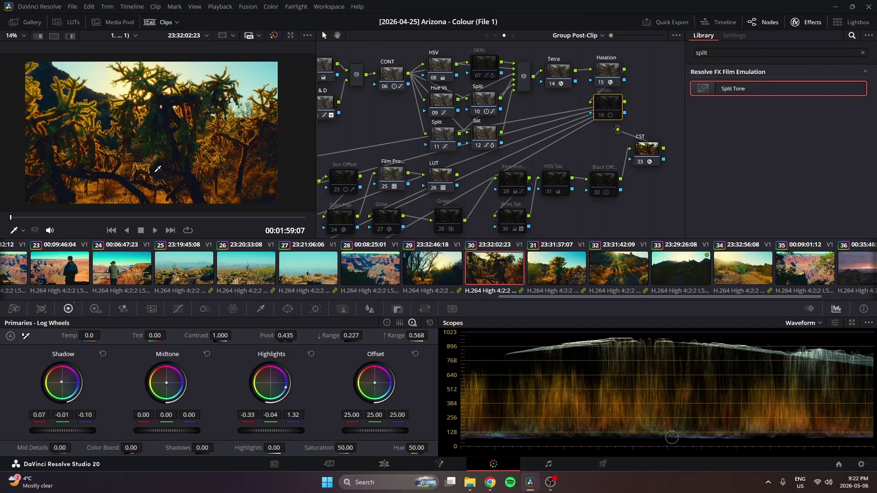
pyautogui.scroll(1, 160, 166)
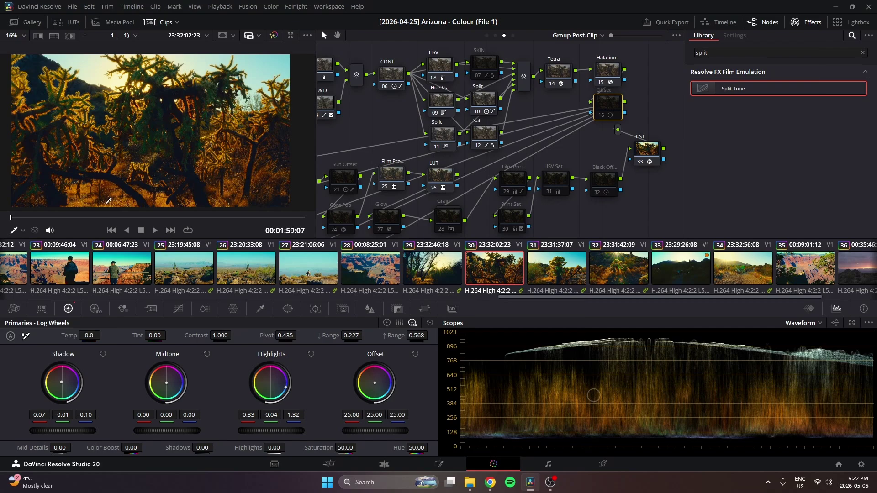
pyautogui.scroll(-1, 115, 201)
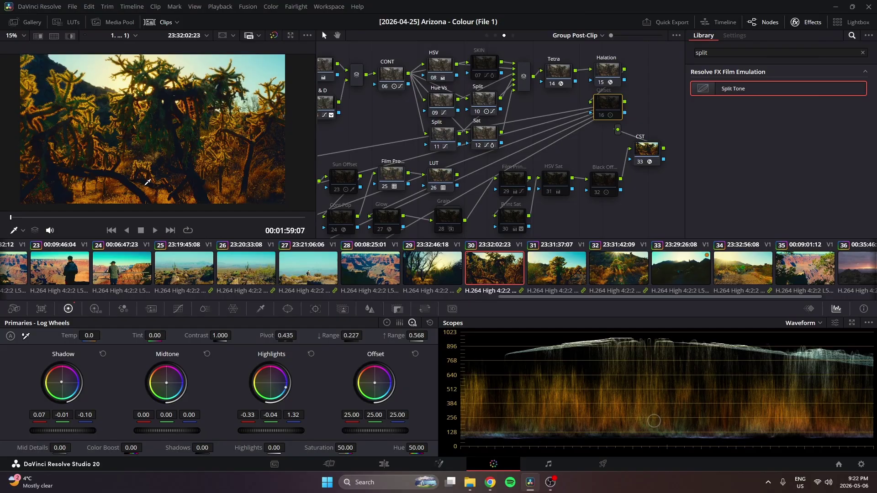
pyautogui.scroll(-1, 182, 157)
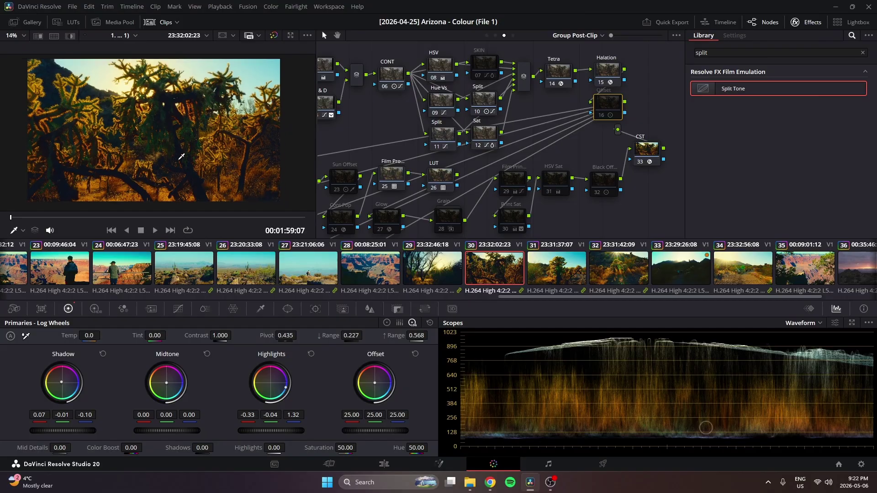
pyautogui.scroll(1, 182, 157)
pyautogui.moveTo(187, 153); pyautogui.dragTo(160, 171)
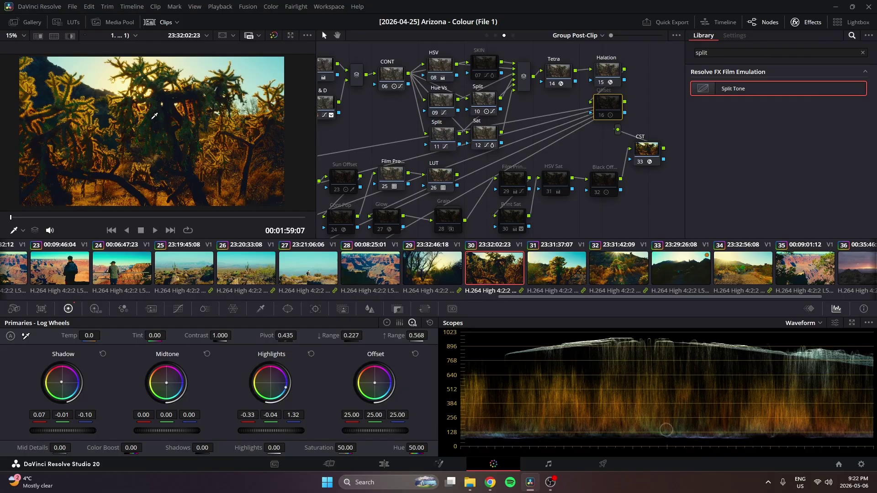
pyautogui.moveTo(147, 114); pyautogui.dragTo(148, 119)
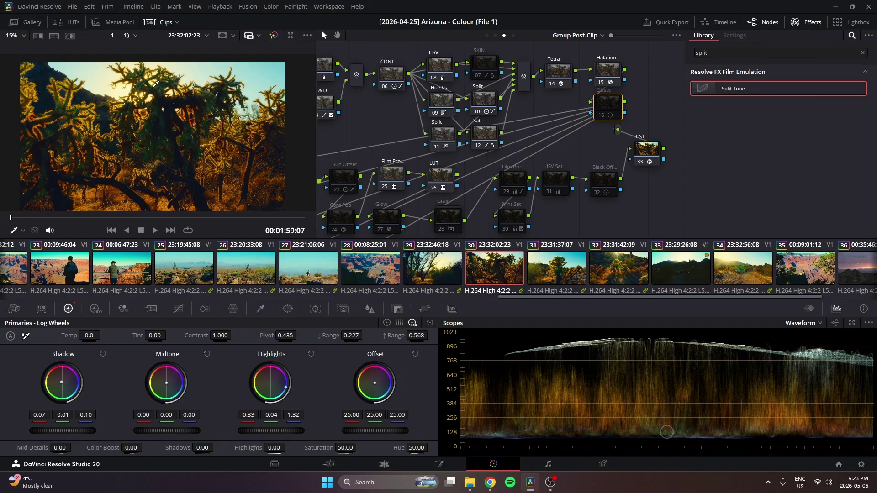
# Step: Compare the cactus shot in clip 30 with the Offset node switched on and off
pyautogui.hotkey('ctrl', 'd')
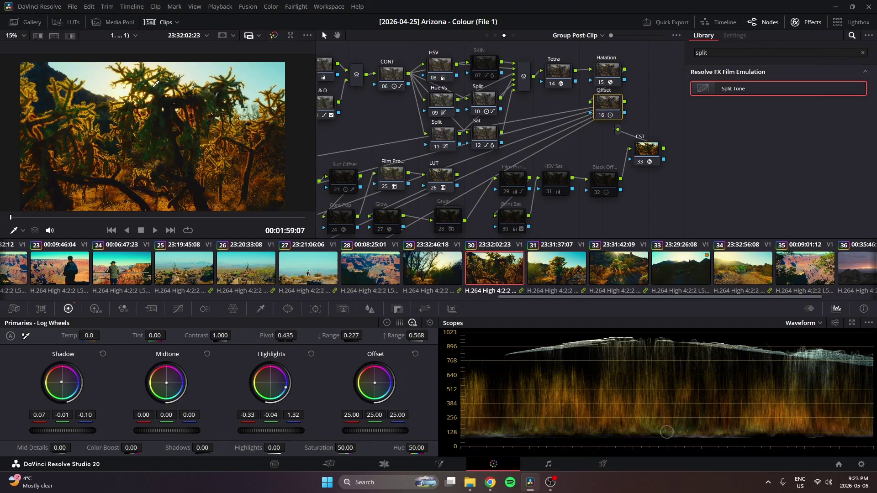
pyautogui.hotkey('ctrl', 'd')
pyautogui.hotkey('ctrl', 'd')
pyautogui.hotkey('ctrl', 'd')
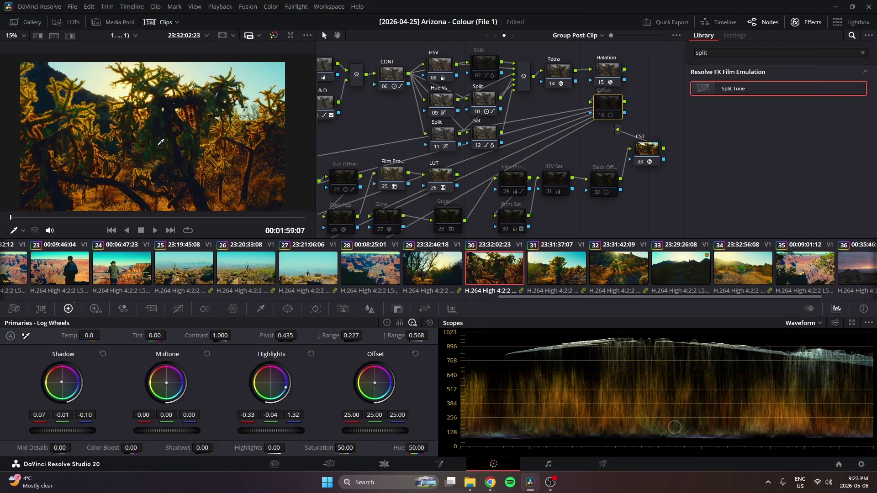
pyautogui.hotkey('ctrl', 'd')
# Step: Compare the Offset node on and off on clip 29 at its sun flare frames and on clip 31
pyautogui.press('Up')
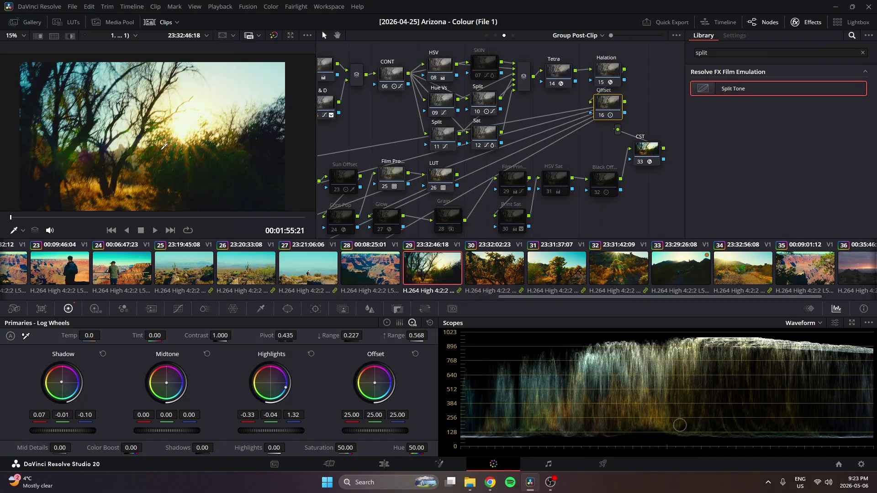
pyautogui.hotkey('ctrl', 'd')
pyautogui.moveTo(189, 219); pyautogui.dragTo(204, 219)
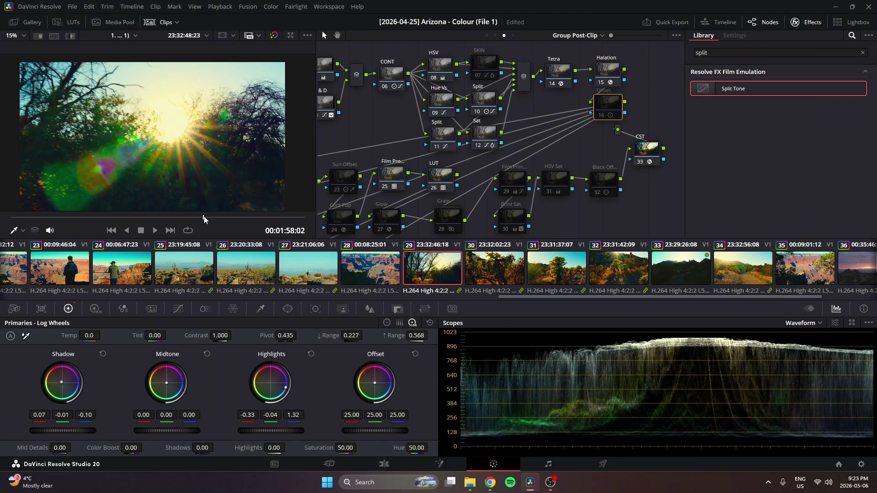
pyautogui.press('Down')
pyautogui.press('Down')
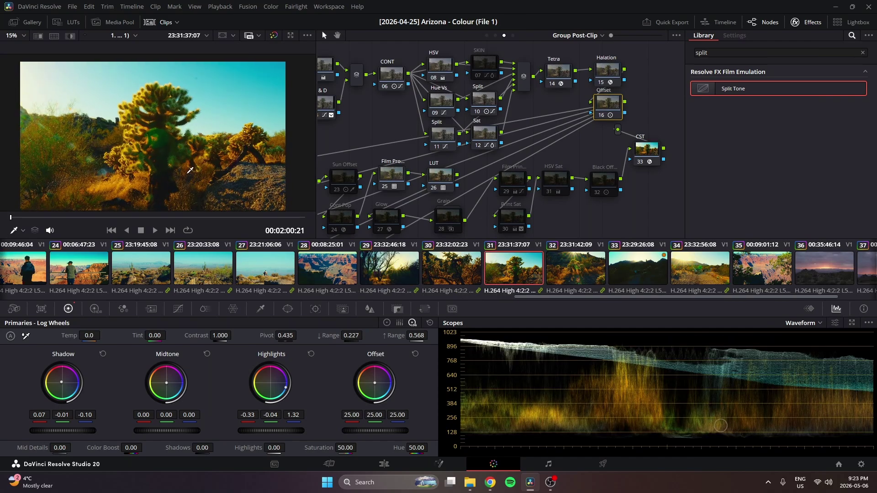
pyautogui.hotkey('ctrl', 'd')
pyautogui.hotkey('ctrl', 'd')
# Step: Open clip 26, the saguaro desert view, and compare it with the Offset node on and off
pyautogui.hscroll(-3, 233, 261)
pyautogui.click(295, 274)
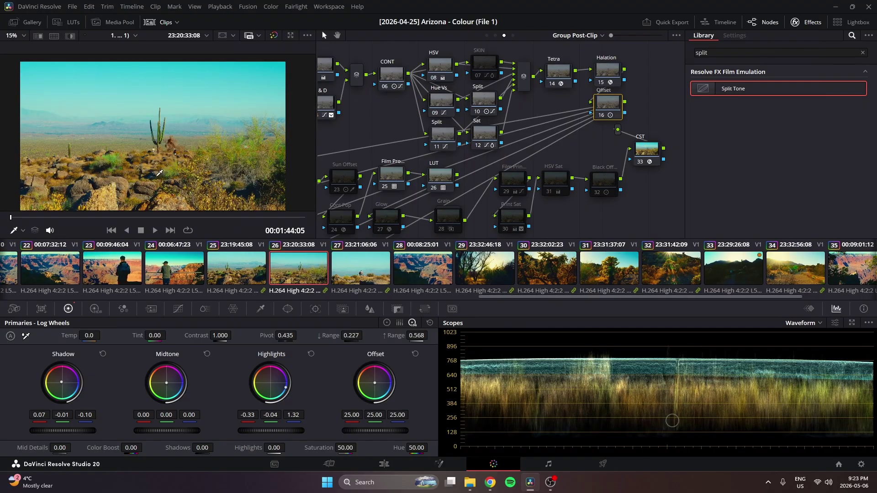
pyautogui.hotkey('ctrl', 'd')
pyautogui.hotkey('ctrl', 'd')
# Step: Inspect the effect settings of the Warm node and the Bloom node in the lower group of parallel nodes
pyautogui.scroll(-3, 532, 176)
pyautogui.hscroll(-5, 531, 176)
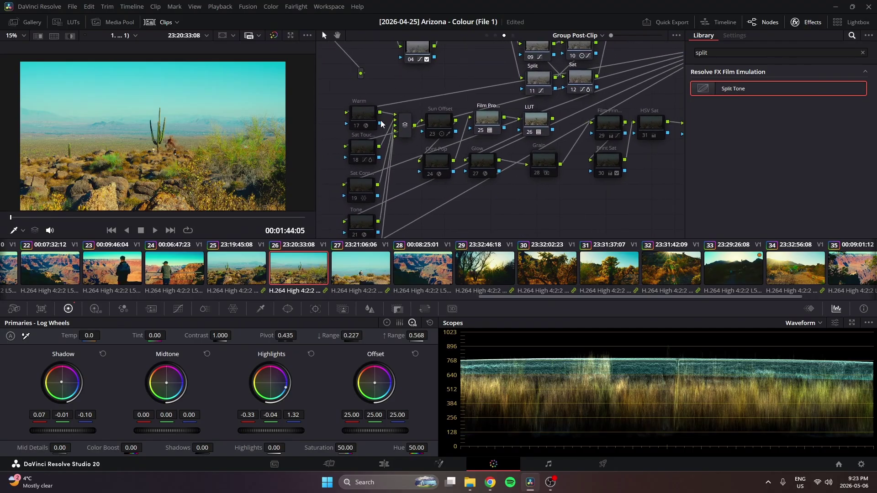
pyautogui.click(361, 116)
pyautogui.scroll(-3, 410, 67)
pyautogui.hscroll(-3, 410, 67)
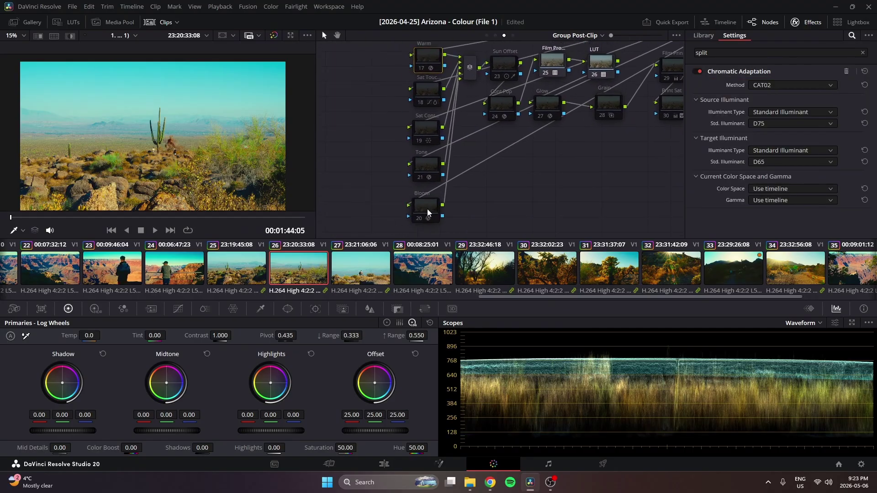
pyautogui.click(428, 211)
pyautogui.scroll(1, 371, 117)
pyautogui.hscroll(1, 371, 117)
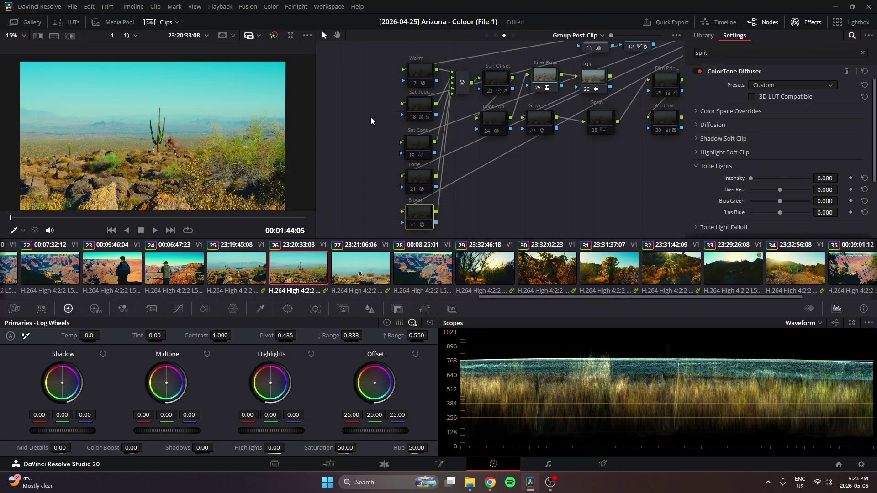
# Step: Reselect the Warm node and view clip 25 with it, nudging the node slightly within the graph
pyautogui.click(418, 75)
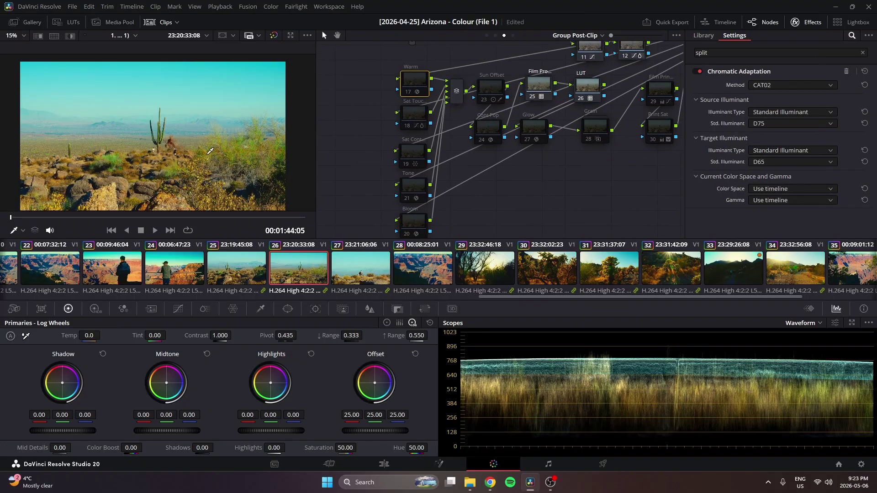
pyautogui.press('Up')
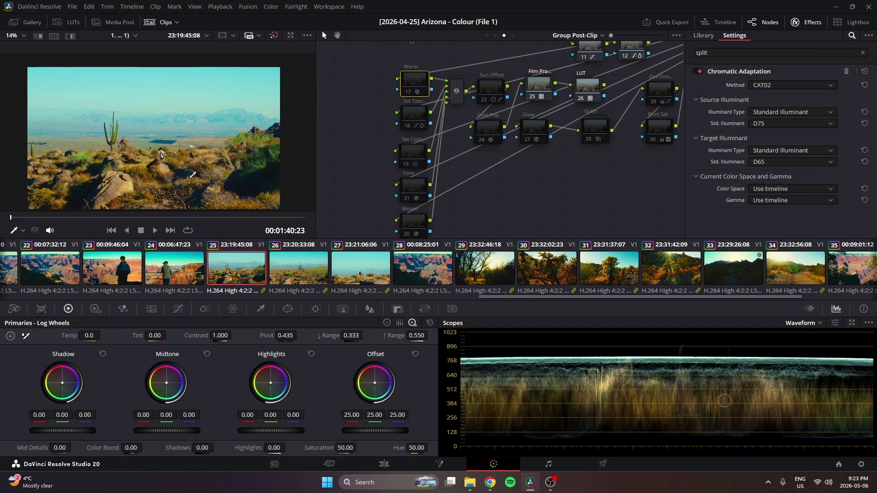
pyautogui.scroll(1, 407, 227)
pyautogui.hscroll(-1, 612, 130)
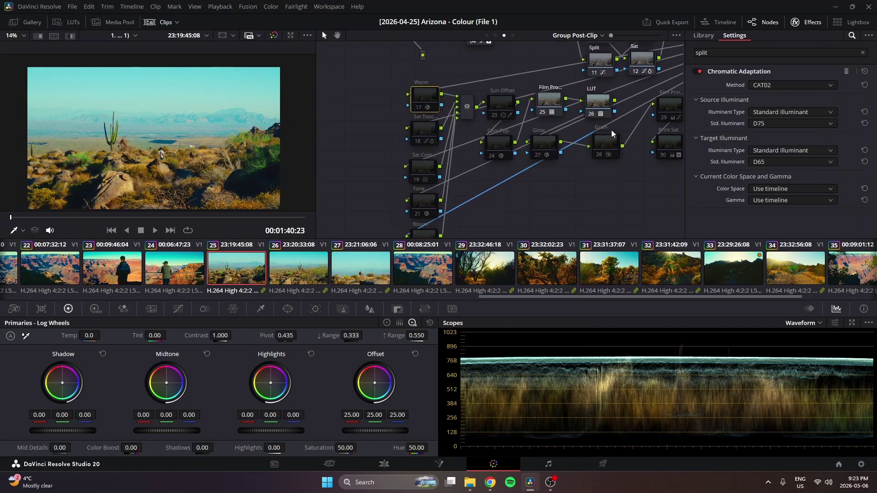
pyautogui.moveTo(416, 107); pyautogui.dragTo(413, 106)
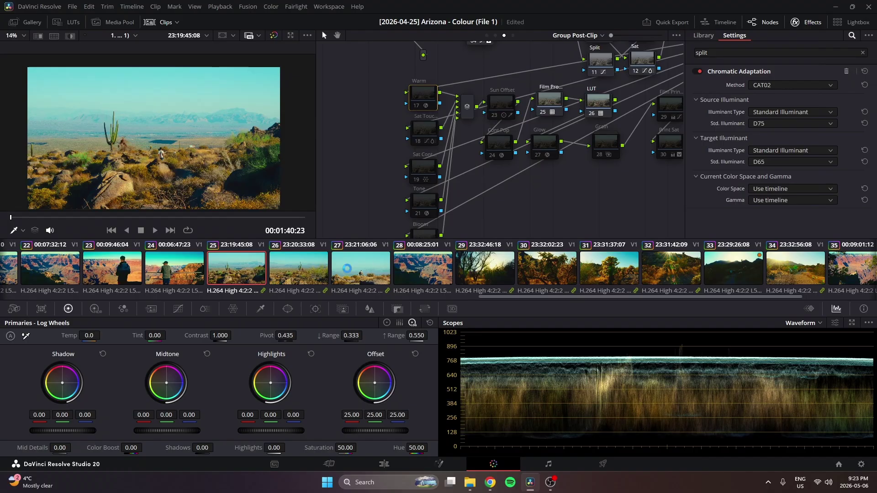
# Step: Open clip 27, nudge the Warm node within the graph and switch it on to judge its Chromatic Adaptation effect
pyautogui.click(348, 269)
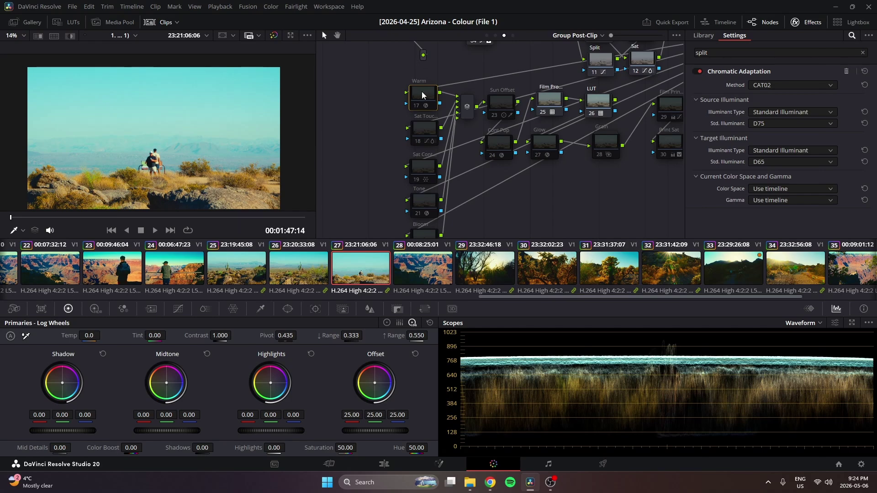
pyautogui.moveTo(422, 95); pyautogui.dragTo(423, 93)
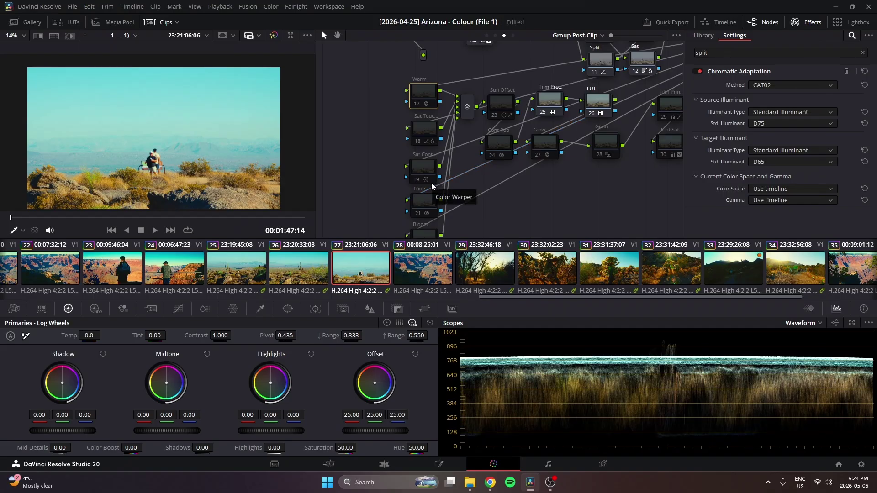
pyautogui.moveTo(424, 93); pyautogui.dragTo(424, 92)
pyautogui.scroll(-1, 225, 165)
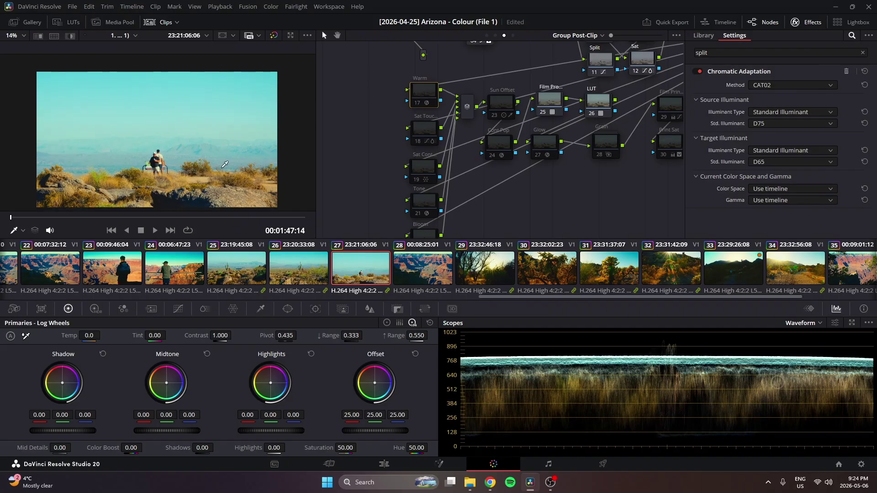
pyautogui.scroll(1, 224, 164)
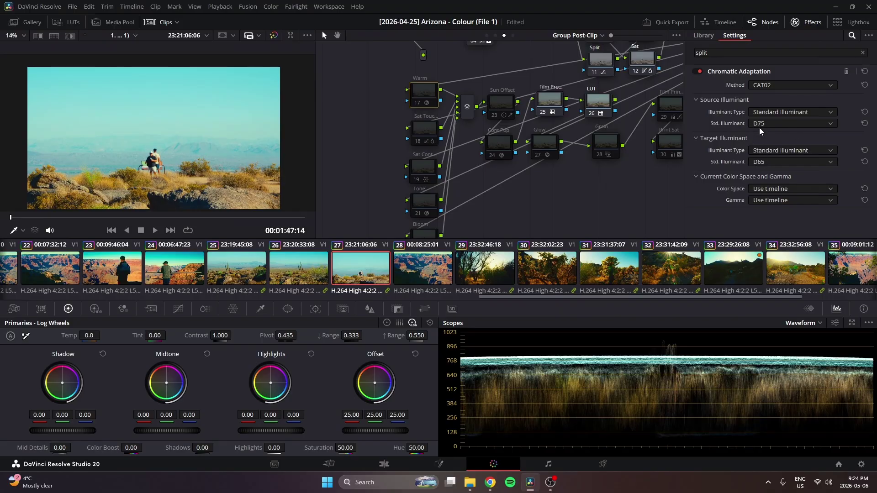
pyautogui.moveTo(423, 95); pyautogui.dragTo(424, 99)
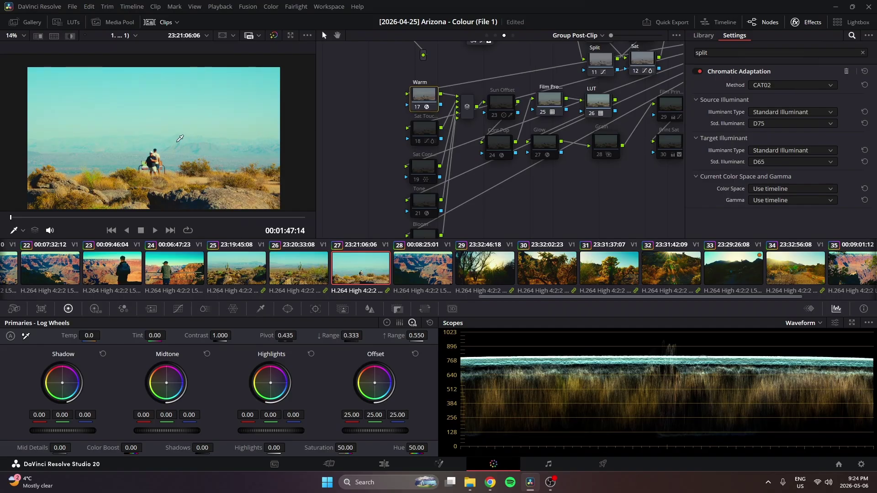
# Step: Check the Warm node's effect on clip 26 and on clip 19 at timecode 00:01:19:03
pyautogui.press('Up')
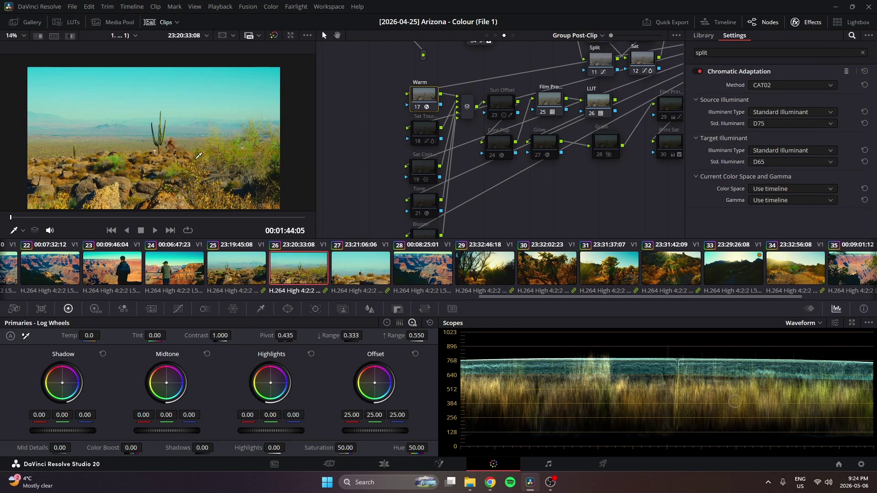
pyautogui.scroll(5, 481, 263)
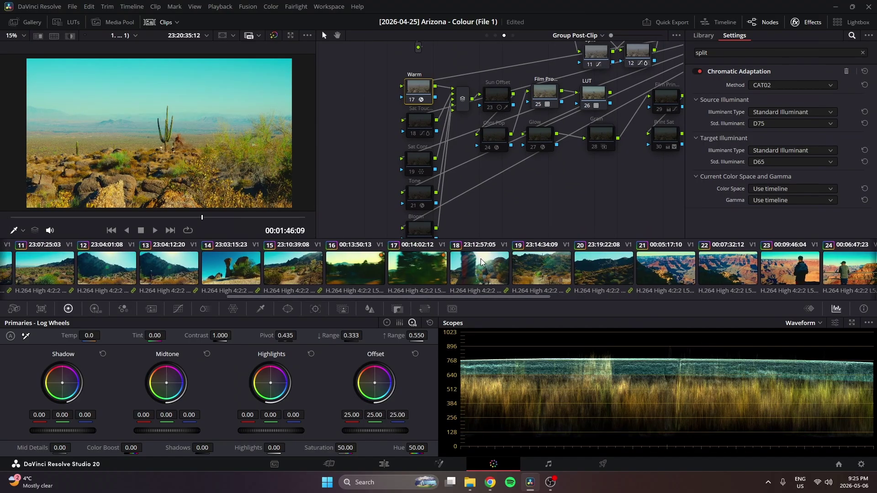
pyautogui.click(540, 270)
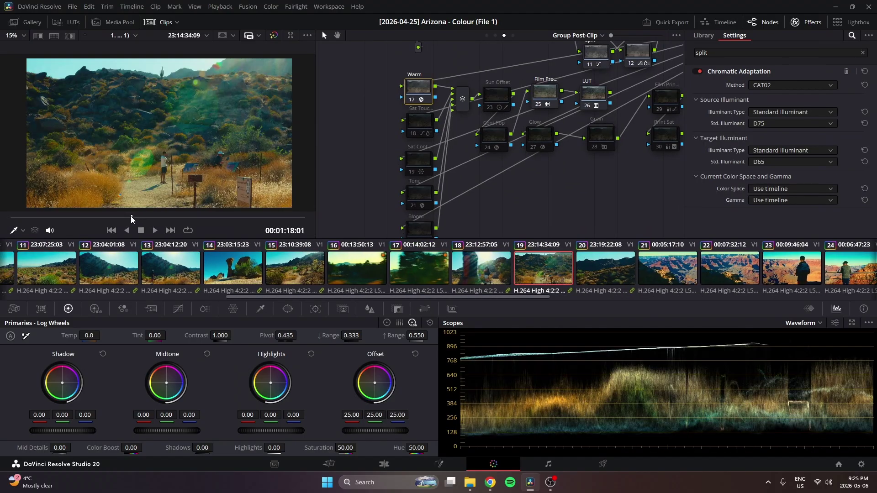
pyautogui.click(132, 218)
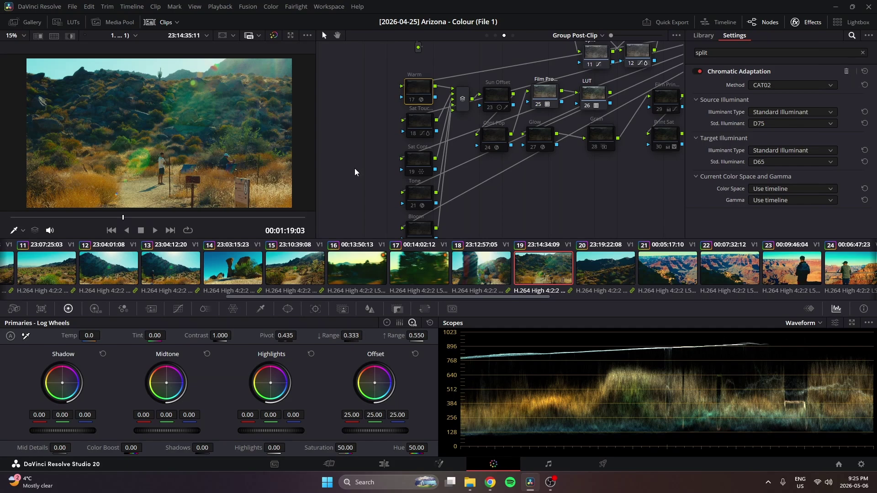
# Step: Compare the Warm node off and on for clip 19, leaving the node enabled
pyautogui.hotkey('ctrl', 'd')
pyautogui.hotkey('ctrl', 'd')
pyautogui.hotkey('ctrl', 'd')
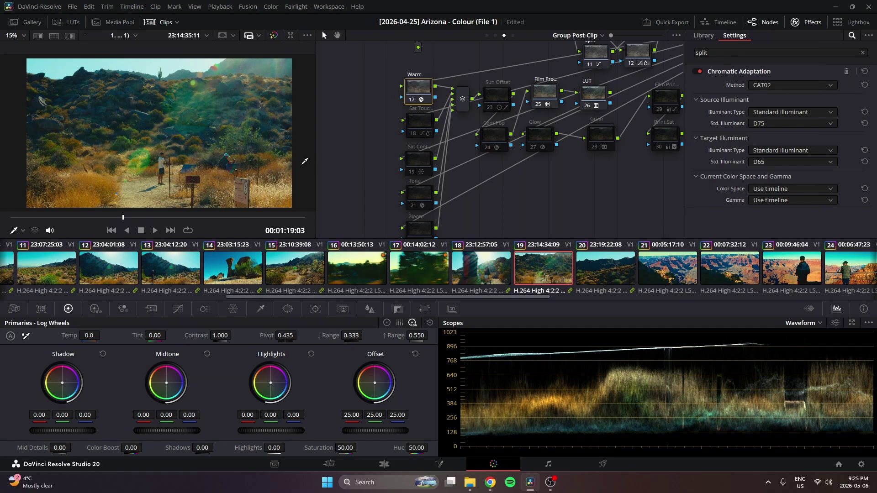
pyautogui.hotkey('ctrl', 'd')
pyautogui.hotkey('ctrl', 'd')
# Step: Examine the ColorSlice adjustments and the Sat Vs Sat curve of node 18, the first saturation node below Warm
pyautogui.click(415, 123)
pyautogui.click(195, 313)
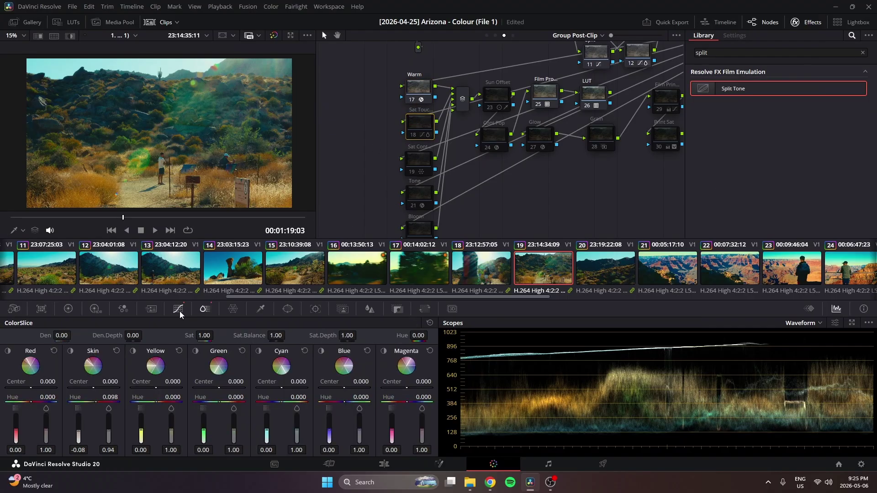
pyautogui.click(180, 311)
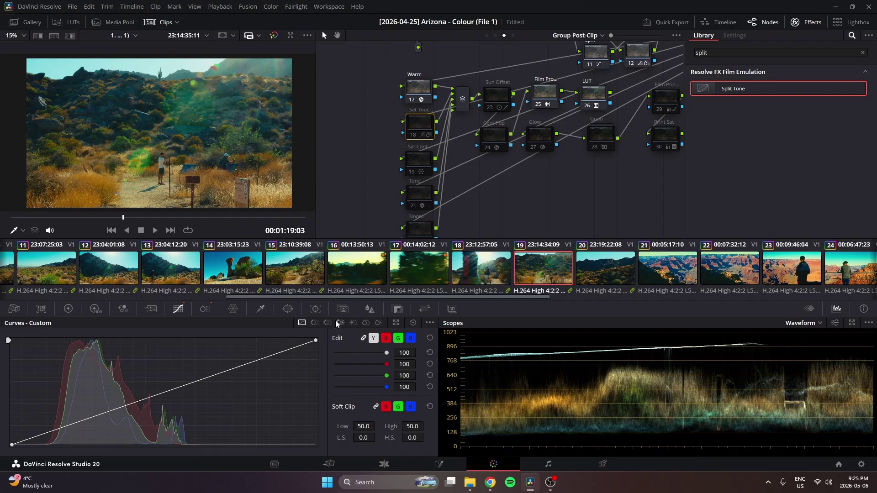
pyautogui.click(366, 323)
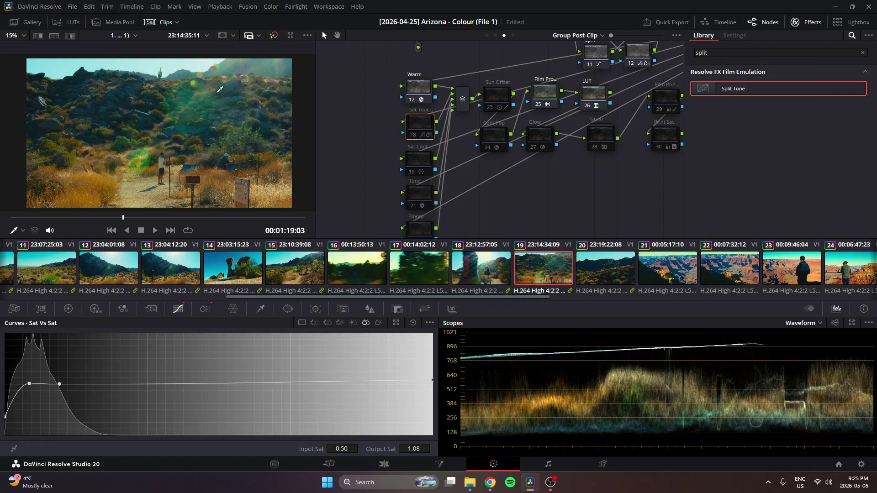
# Step: Inspect the Color Warper hue-saturation grid of node 19 and browse clips 18, 17 and 15
pyautogui.click(421, 164)
pyautogui.click(233, 309)
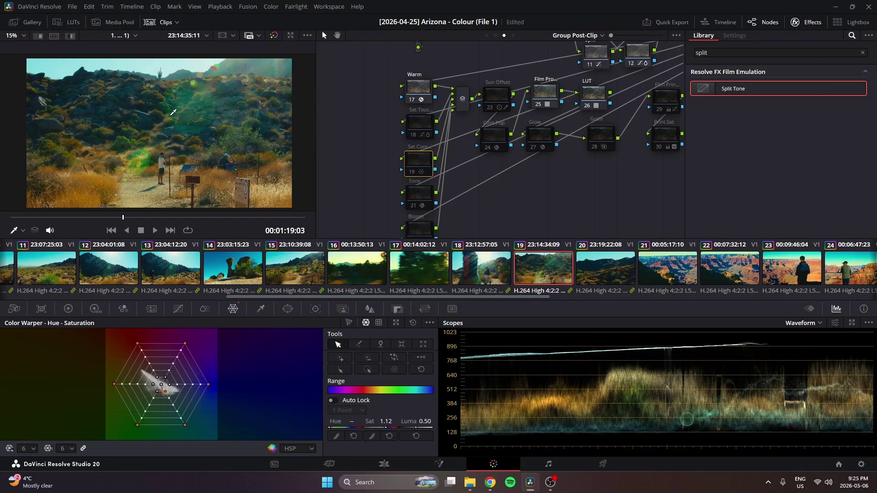
pyautogui.click(473, 272)
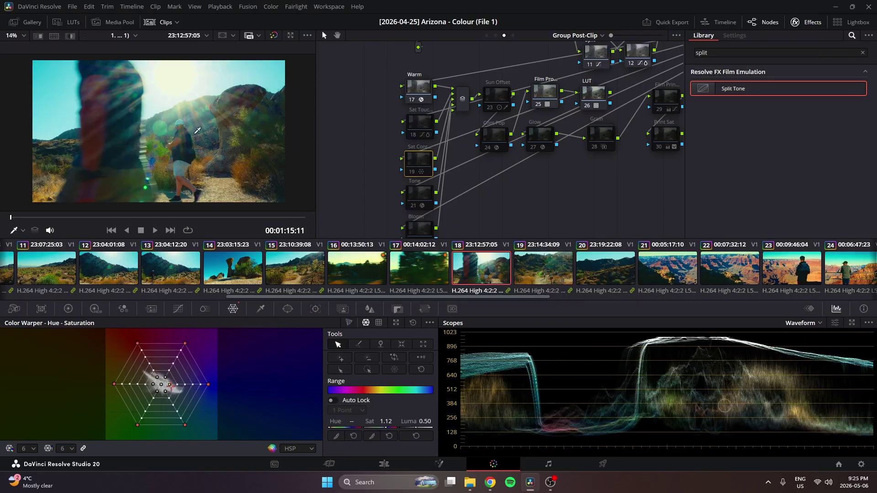
pyautogui.click(401, 275)
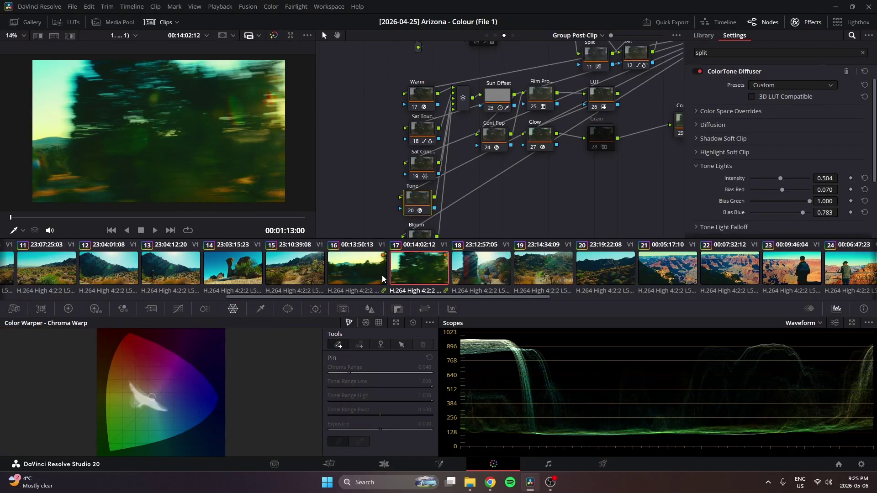
pyautogui.click(305, 279)
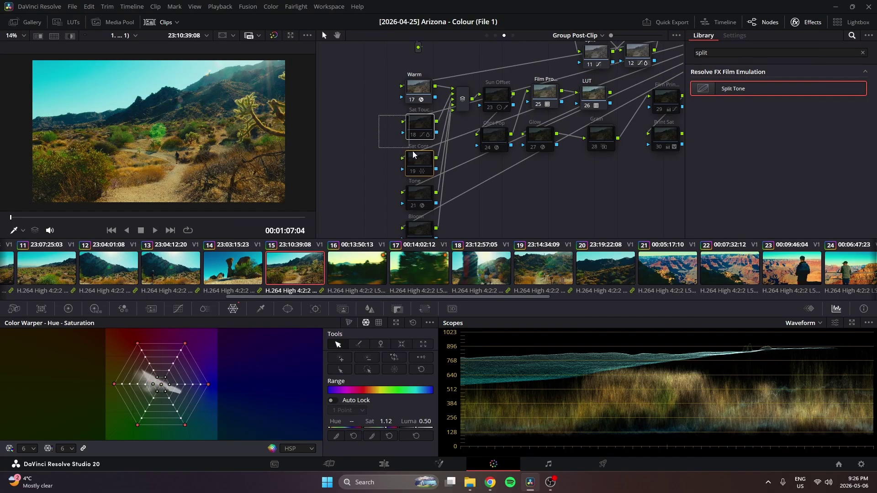
# Step: Select saturation nodes 18 and 19 together and compare them on and off over the cactus detail in clip 15
pyautogui.moveTo(412, 151); pyautogui.dragTo(413, 152)
pyautogui.hotkey('ctrl', 'd')
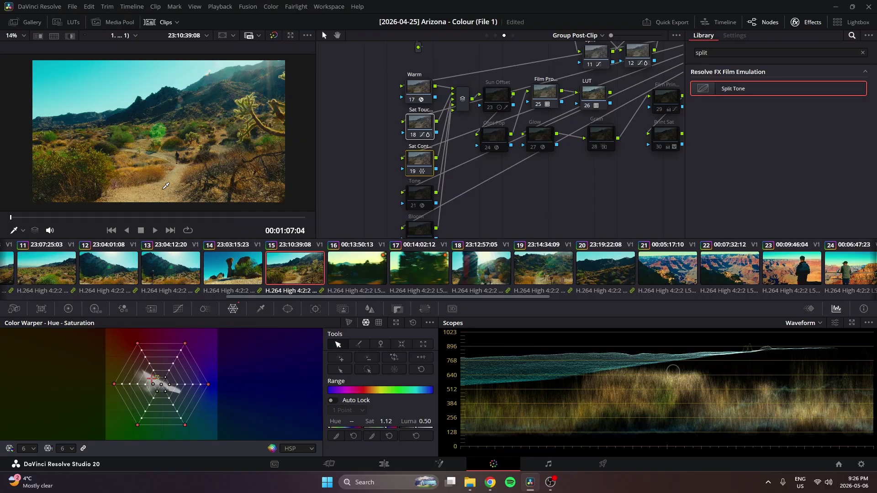
pyautogui.scroll(3, 246, 96)
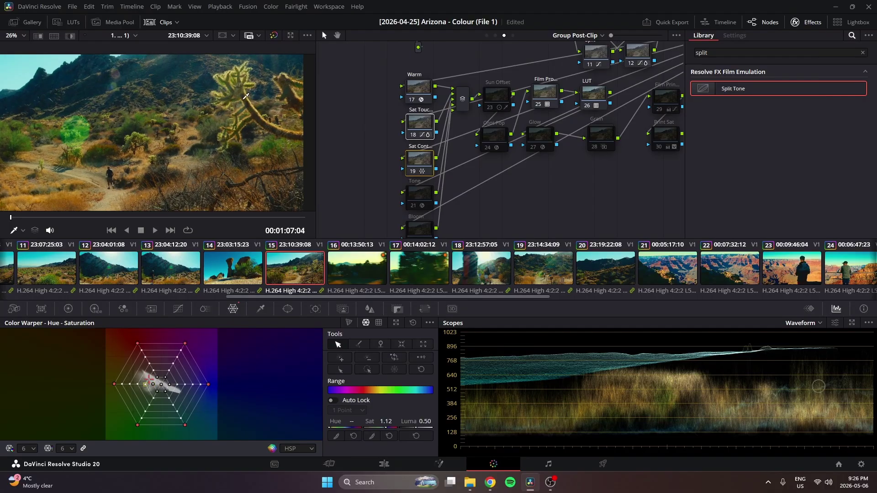
pyautogui.scroll(10, 246, 96)
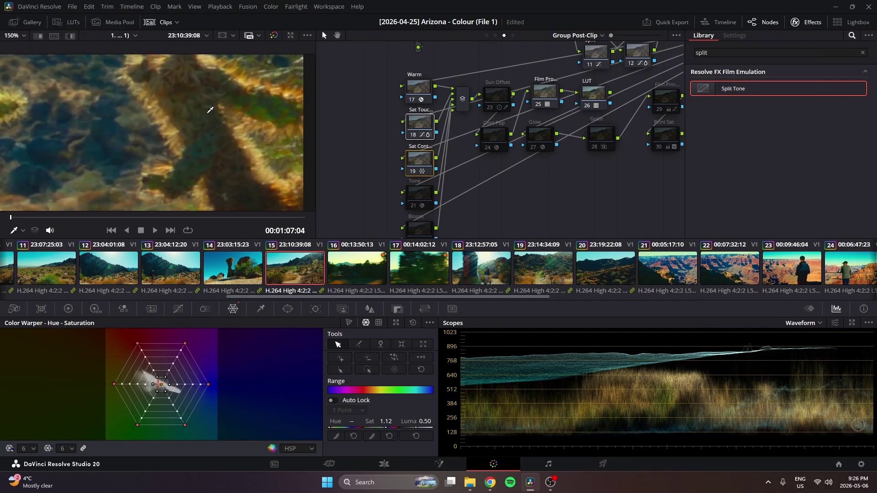
pyautogui.hotkey('ctrl', 'd')
pyautogui.hotkey('ctrl', 'd')
pyautogui.hotkey('ctrl', 'd')
pyautogui.hotkey('ctrl', 'd')
pyautogui.hotkey('ctrl', 'd')
pyautogui.hotkey('ctrl', 'd')
pyautogui.hotkey('ctrl', 'd')
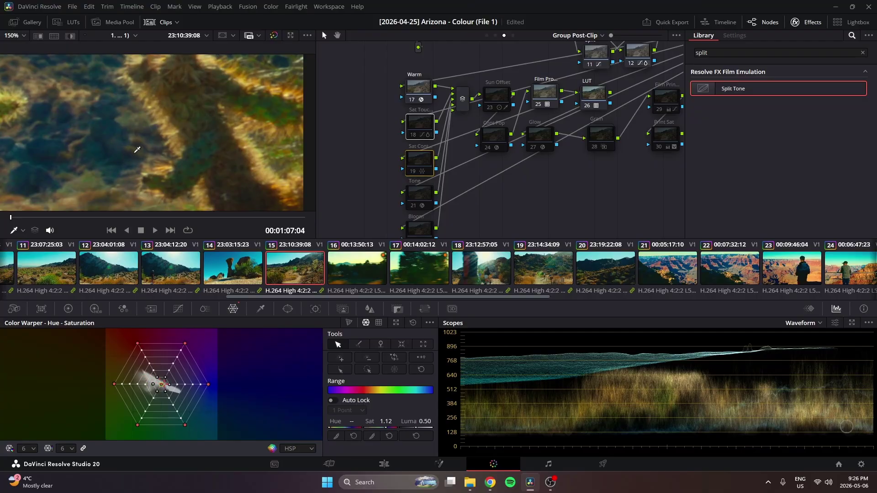
pyautogui.hotkey('ctrl', 'd')
# Step: Compare nodes 18 and 19 on and off across the full frame, leave them enabled and save the project
pyautogui.hotkey('shift', 'z')
pyautogui.hotkey('ctrl', 'd')
pyautogui.hotkey('ctrl', 'd')
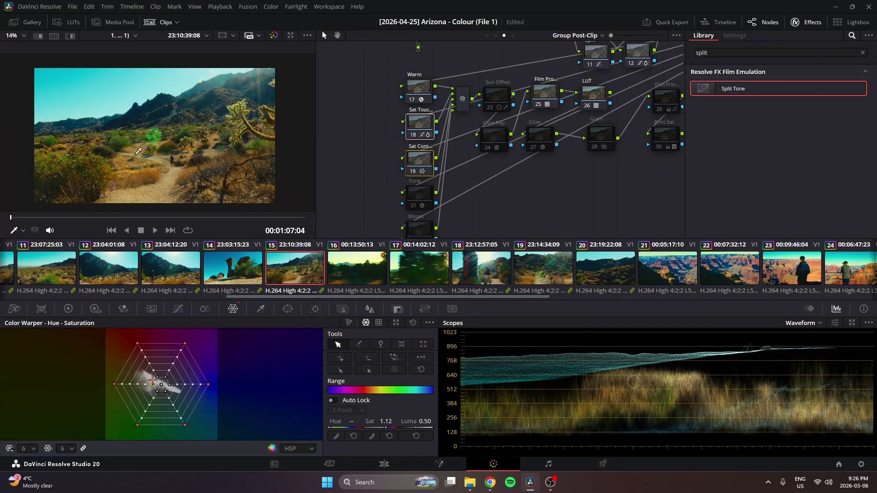
pyautogui.hotkey('ctrl', 'd')
pyautogui.hotkey('ctrl', 'd')
pyautogui.hotkey('ctrl', 's')
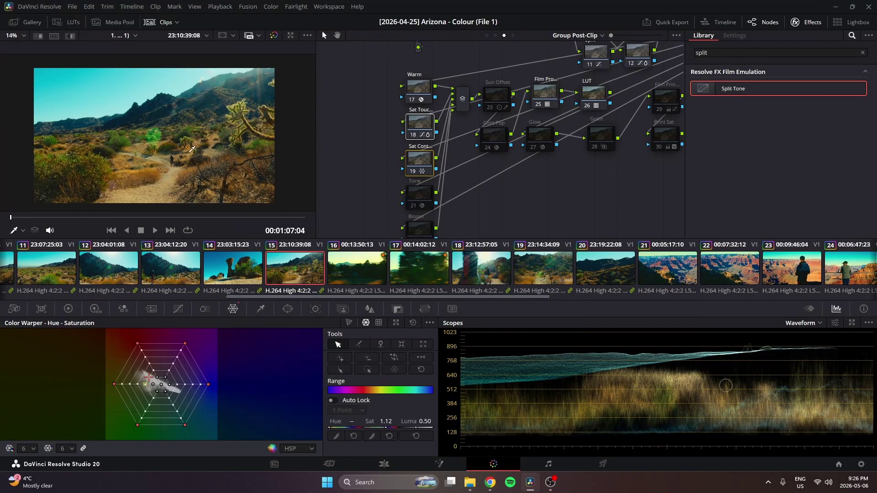
pyautogui.hotkey('ctrl', 'd')
pyautogui.hotkey('ctrl', 'd')
pyautogui.scroll(-1, 415, 195)
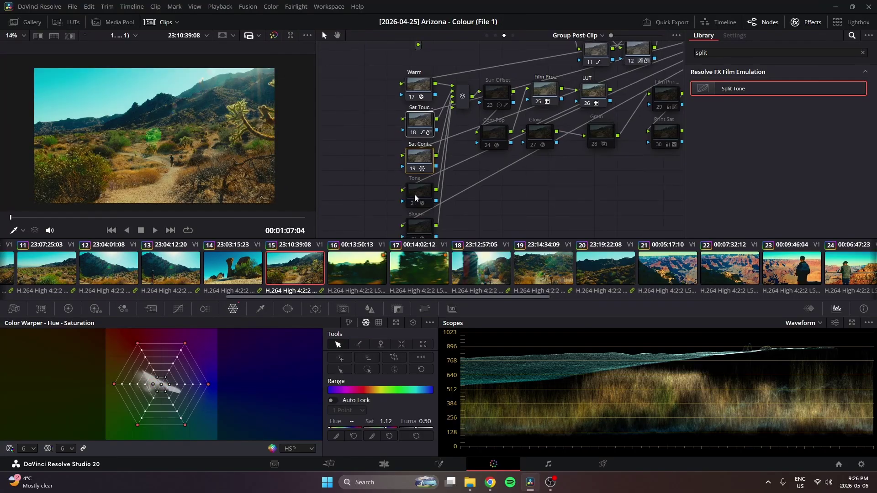
# Step: Select the Tone node to inspect its ColorTone Diffuser settings and nudge it slightly down in the graph
pyautogui.click(415, 195)
pyautogui.scroll(-3, 377, 132)
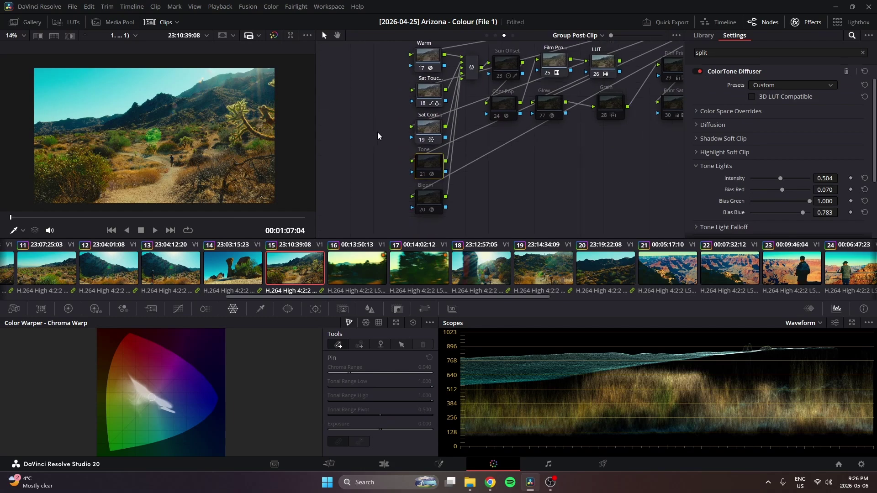
pyautogui.moveTo(420, 166); pyautogui.dragTo(413, 197)
pyautogui.click(411, 163)
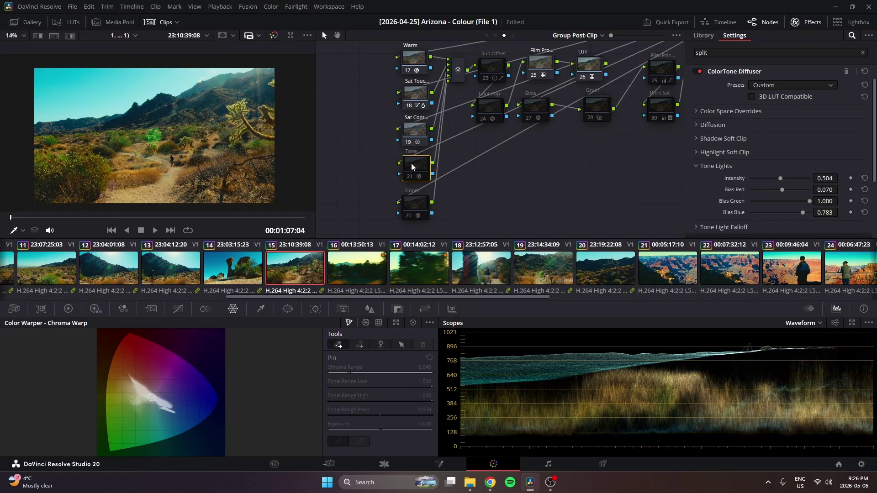
pyautogui.moveTo(412, 163); pyautogui.dragTo(410, 167)
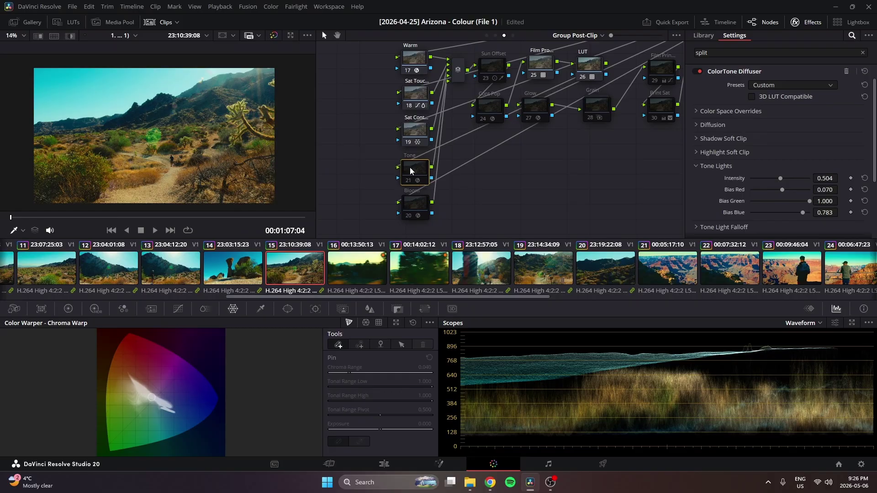
# Step: Add a serial node before the Tone node and apply the Film Look Creator effect to it
pyautogui.hotkey('shift', 's')
pyautogui.moveTo(421, 227); pyautogui.dragTo(362, 171)
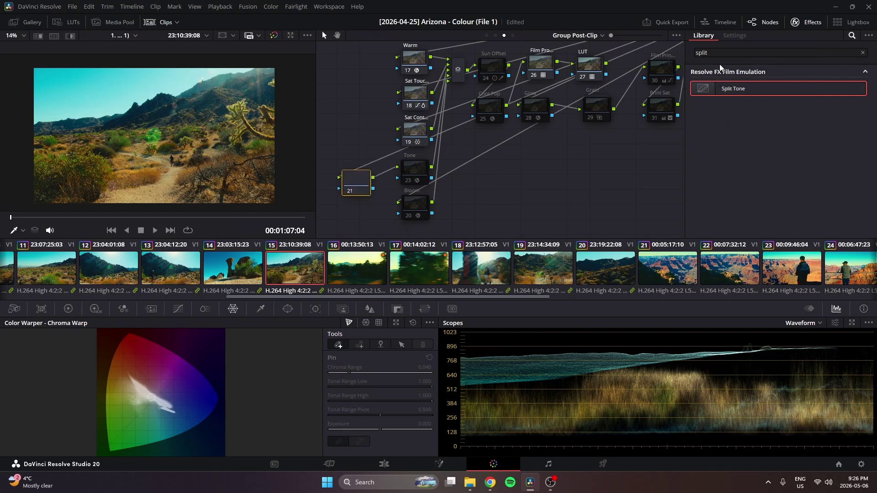
pyautogui.write('film')
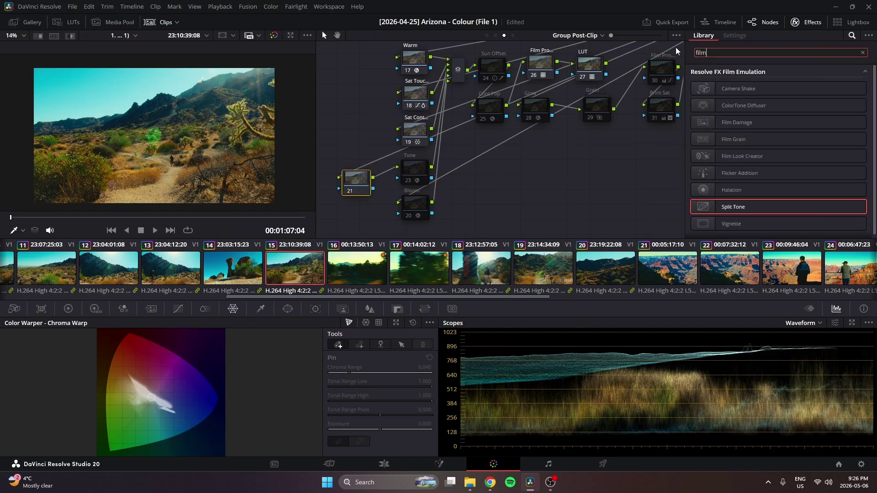
pyautogui.doubleClick(703, 140)
pyautogui.scroll(1, 718, 147)
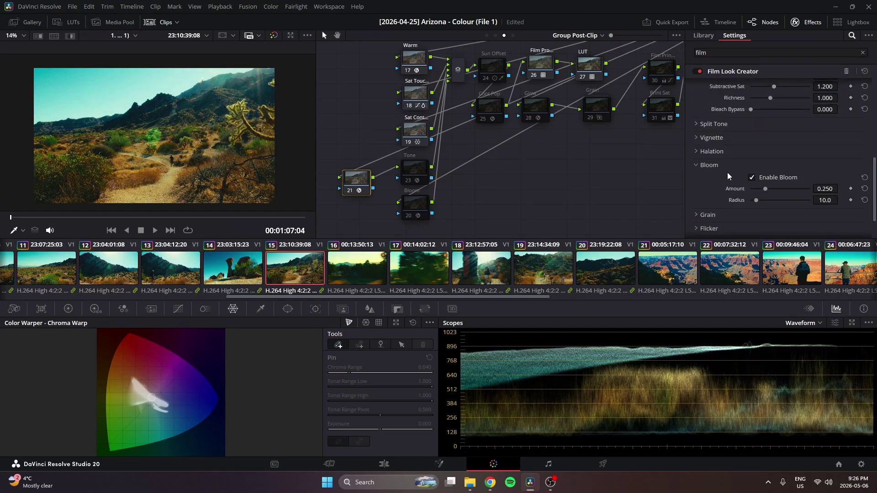
# Step: Examine the Film Look Creator's film look, color and bloom settings, nudging its node slightly in the graph
pyautogui.scroll(2, 727, 176)
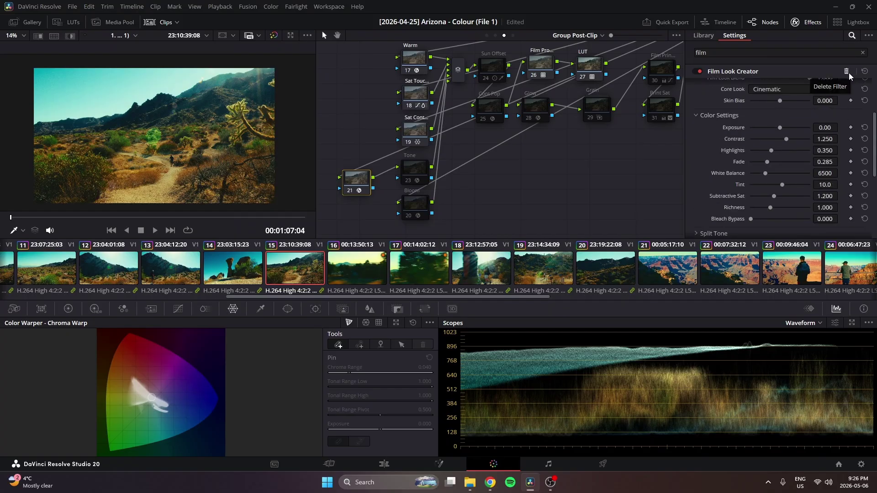
pyautogui.scroll(2, 768, 127)
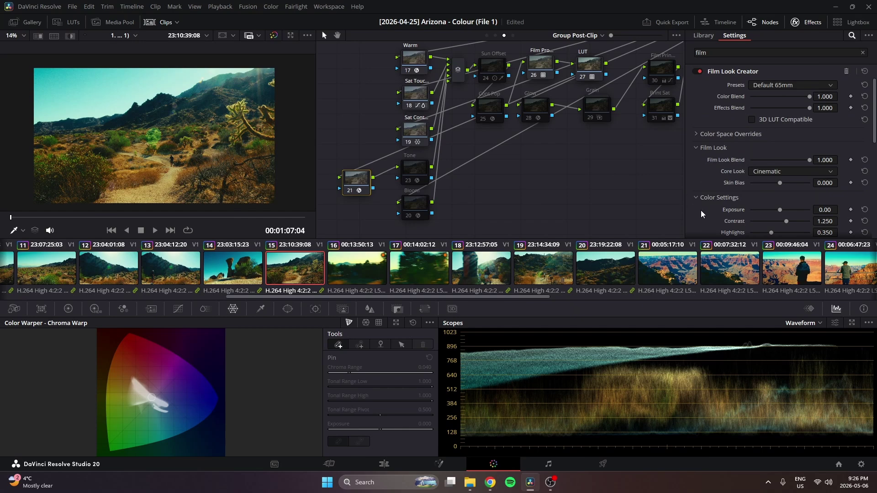
pyautogui.scroll(-3, 729, 139)
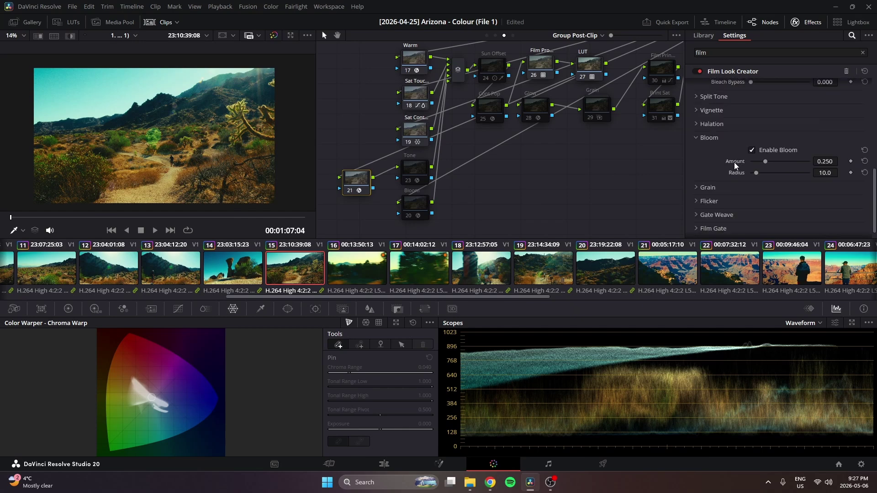
pyautogui.scroll(-1, 712, 170)
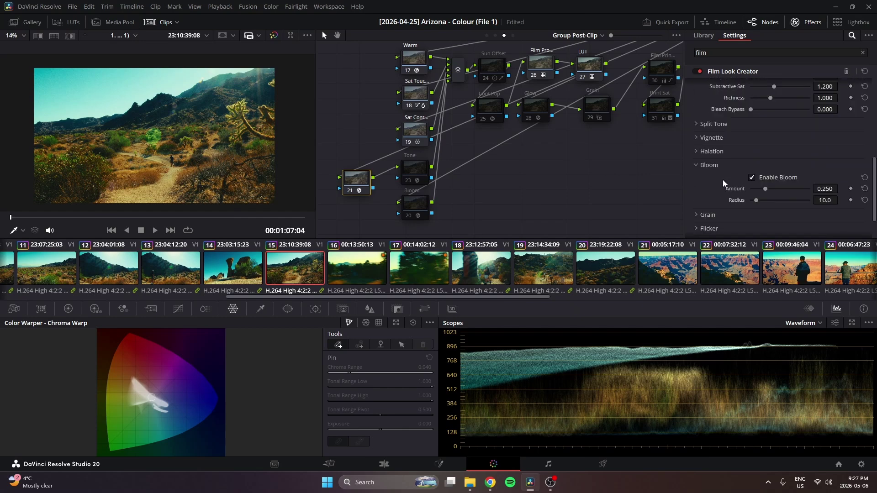
pyautogui.scroll(4, 723, 179)
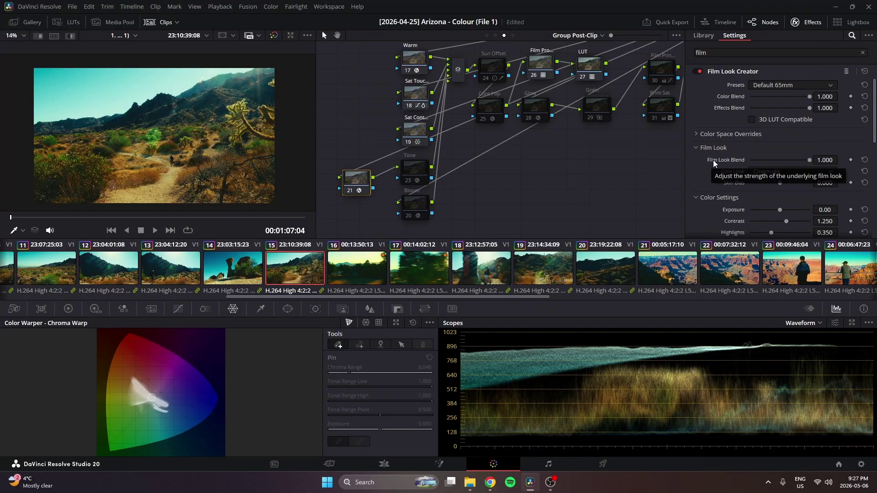
pyautogui.moveTo(358, 180); pyautogui.dragTo(357, 176)
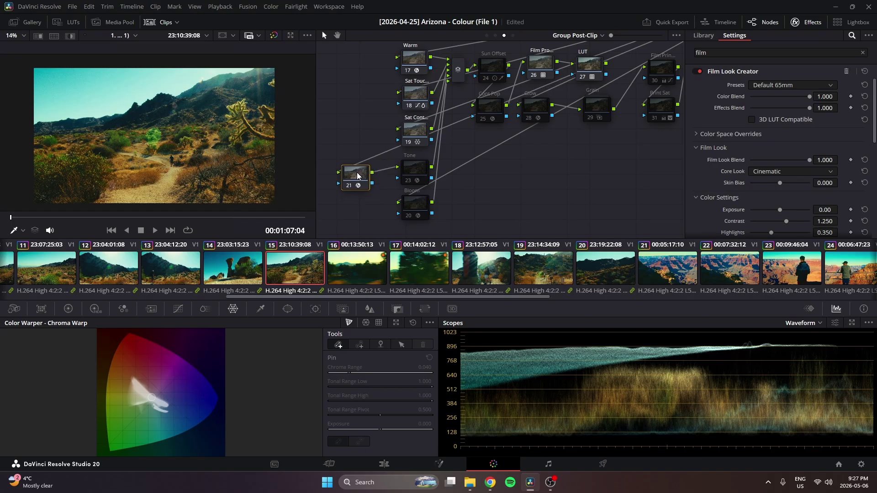
# Step: Open clip 18 and set the Film Look Creator preset to Clean Slate
pyautogui.click(497, 278)
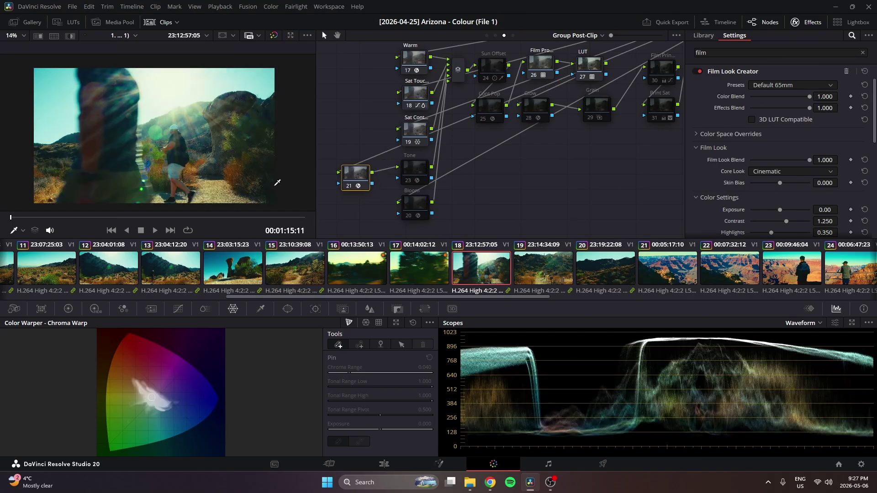
pyautogui.scroll(2, 293, 182)
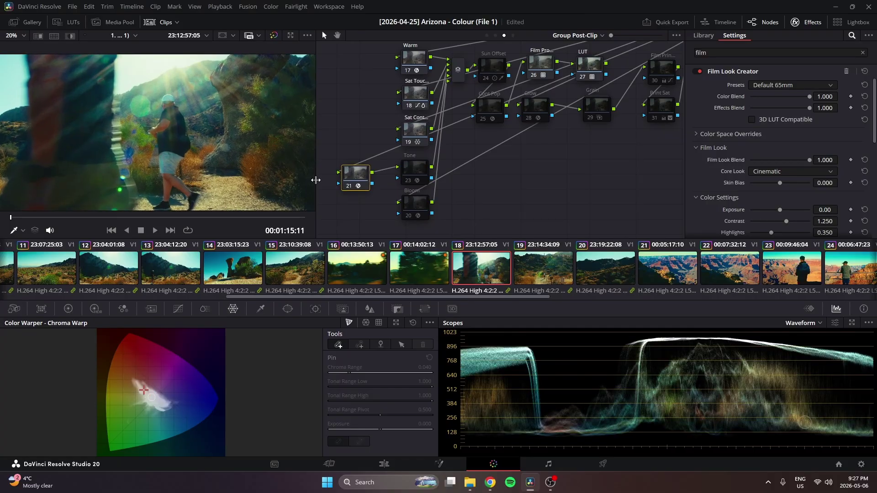
pyautogui.click(779, 87)
pyautogui.click(772, 158)
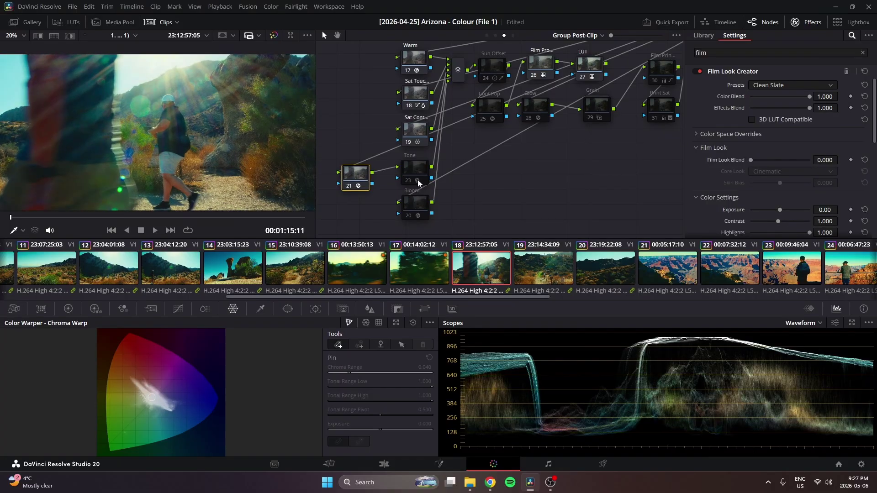
# Step: Disable the Film Look Creator node to compare the image without it, and delete the node
pyautogui.scroll(-1, 233, 153)
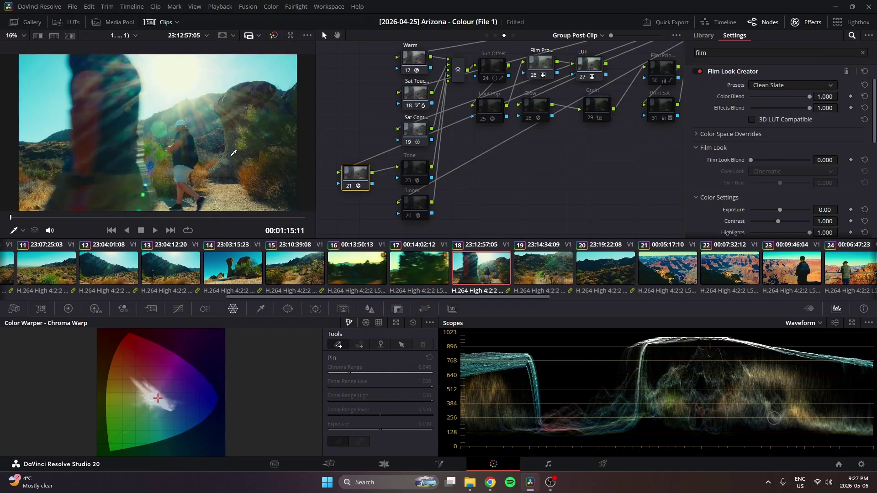
pyautogui.scroll(1, 226, 182)
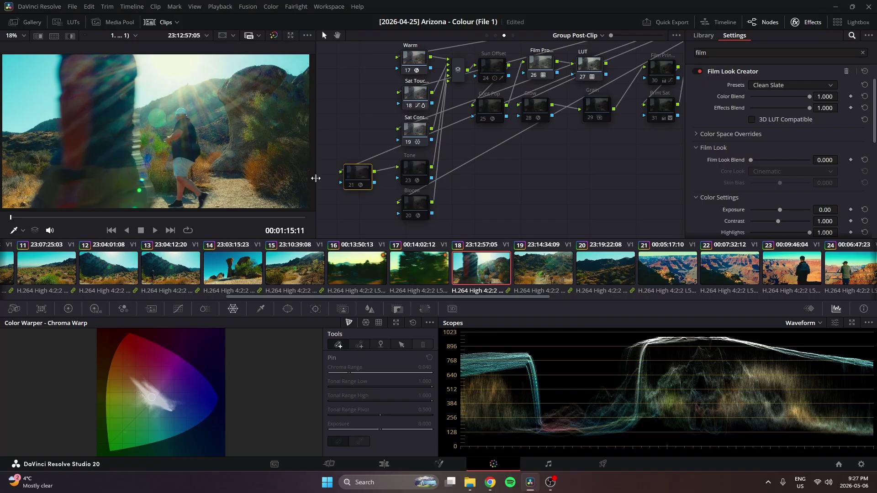
pyautogui.moveTo(359, 181); pyautogui.dragTo(358, 184)
pyautogui.press('Delete')
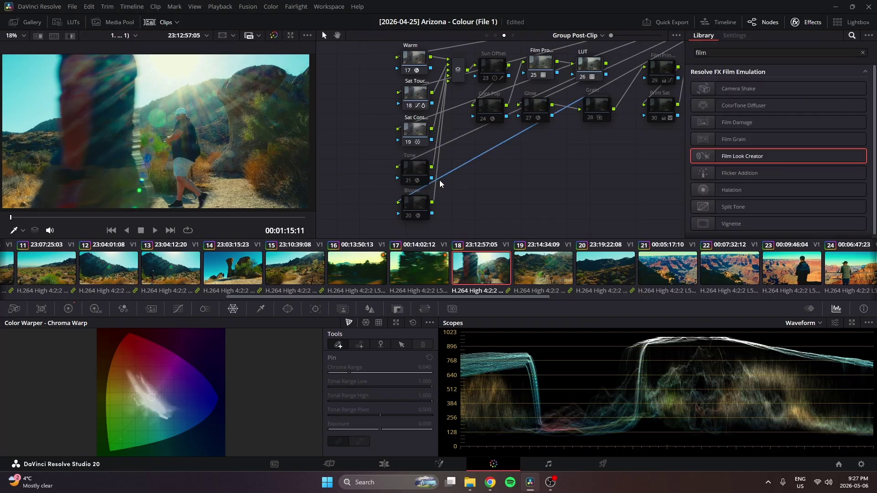
# Step: Compare the Tone node on and off for clip 18 and select the Bloom node to view its ColorTone Diffuser settings
pyautogui.click(396, 186)
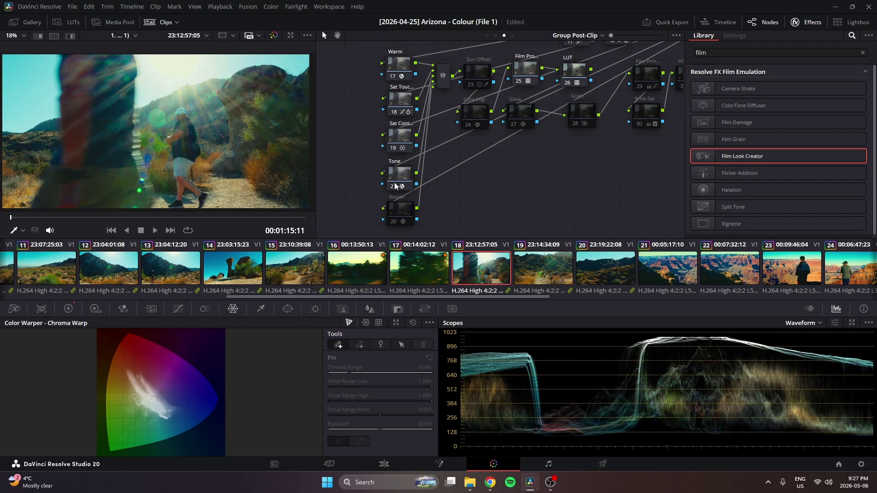
pyautogui.click(396, 181)
pyautogui.scroll(-1, 207, 162)
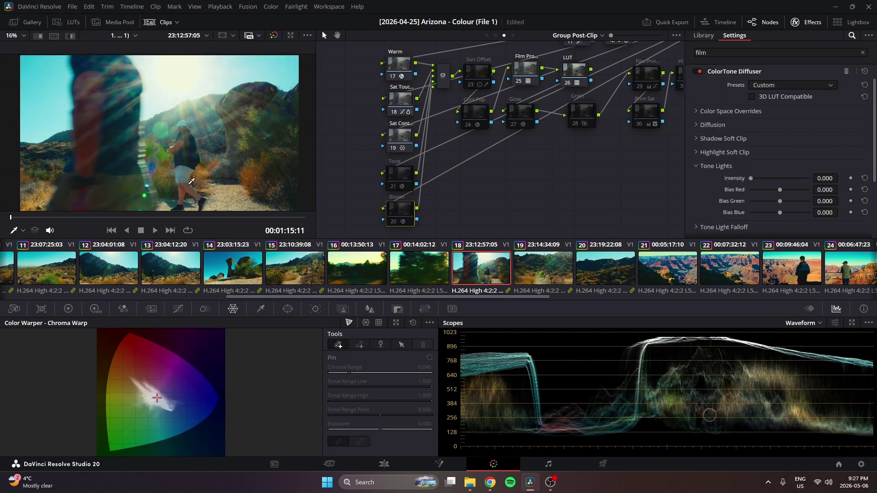
# Step: Examine the Bloom node's Diffusion settings in the ColorTone Diffuser and bring up the Blur controls
pyautogui.scroll(-1, 182, 171)
pyautogui.moveTo(199, 181); pyautogui.dragTo(193, 173)
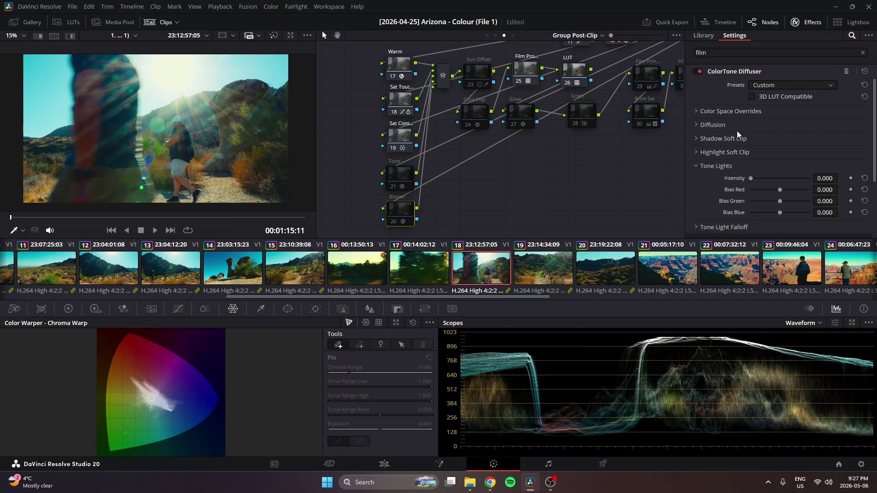
pyautogui.click(712, 125)
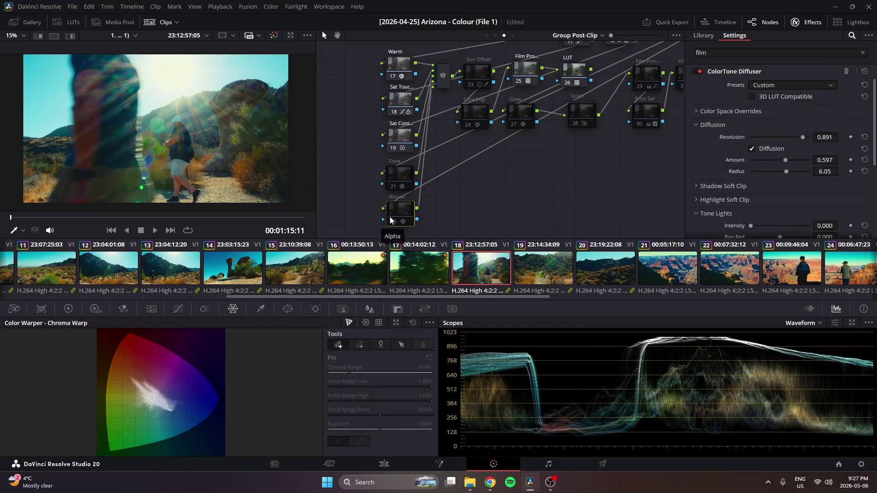
pyautogui.moveTo(397, 210); pyautogui.dragTo(396, 213)
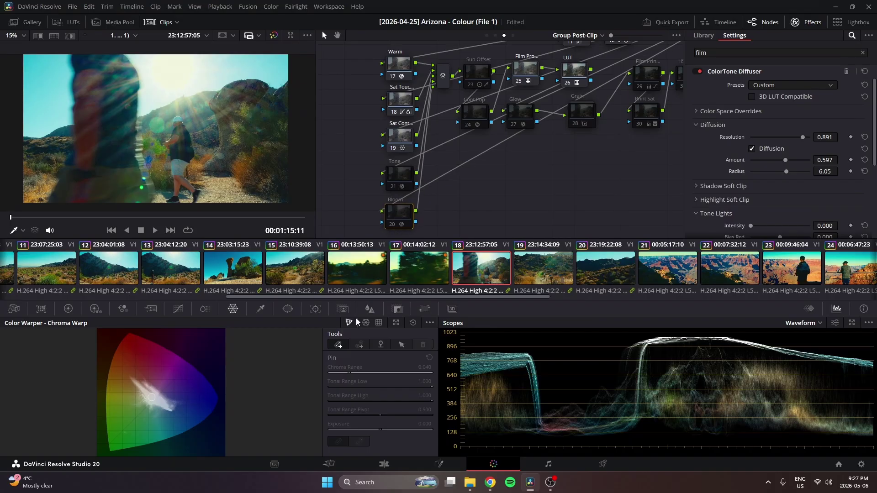
pyautogui.click(369, 310)
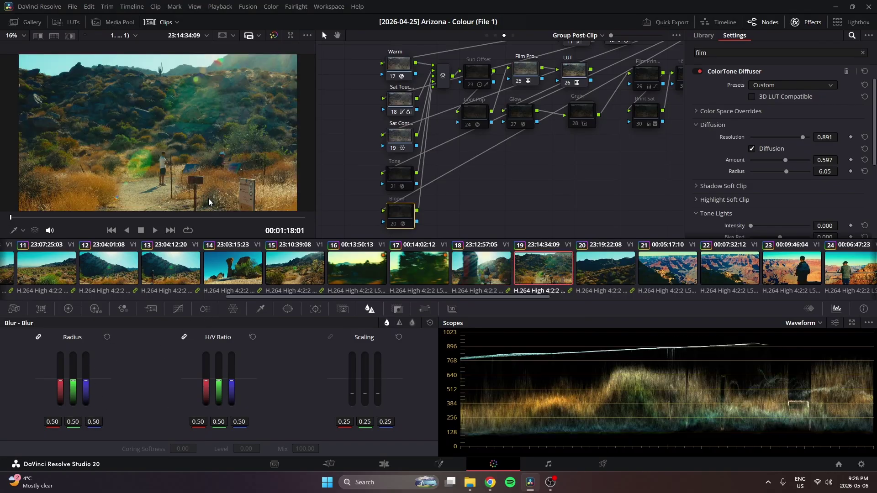
# Step: Open clip 19 and move on to clip 20 to inspect the two hikers up close with the Bloom node enabled
pyautogui.click(544, 268)
pyautogui.scroll(-3, 553, 281)
pyautogui.click(474, 279)
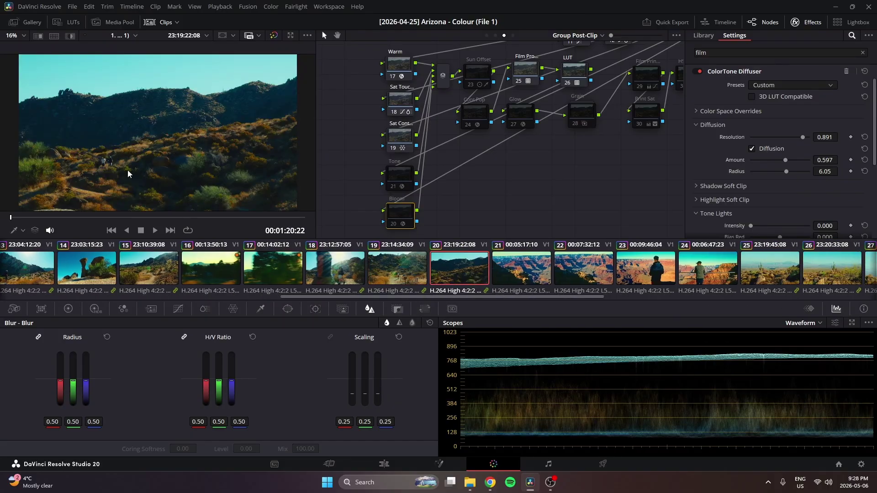
pyautogui.scroll(5, 125, 152)
pyautogui.scroll(4, 124, 149)
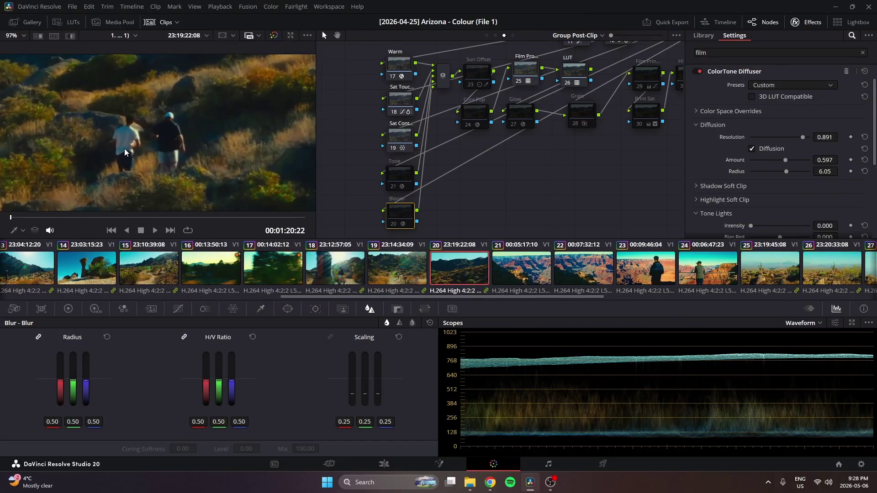
pyautogui.scroll(3, 152, 146)
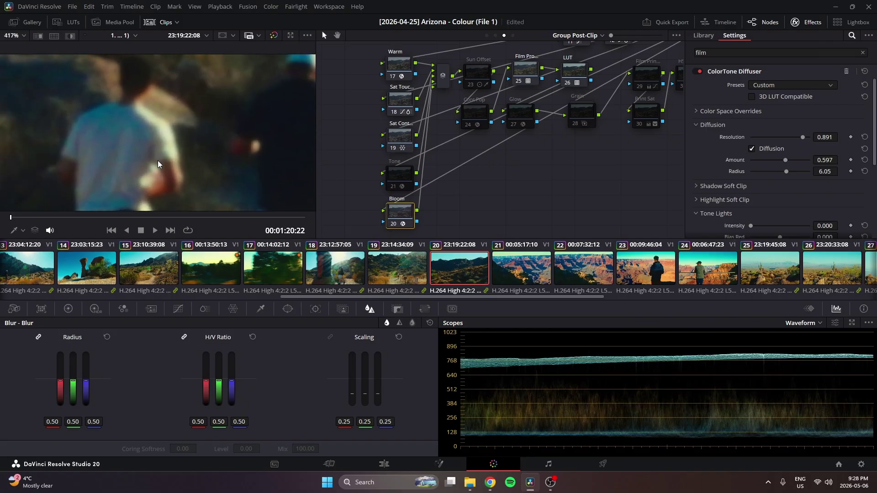
pyautogui.hotkey('shift', 'z')
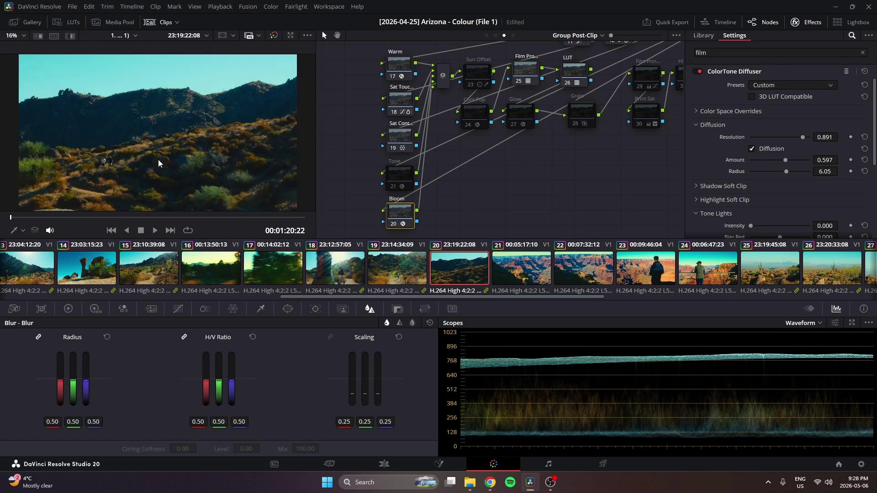
# Step: Compare the Bloom node on and off on the desert brush in clip 20, leaving it disabled
pyautogui.scroll(3, 242, 166)
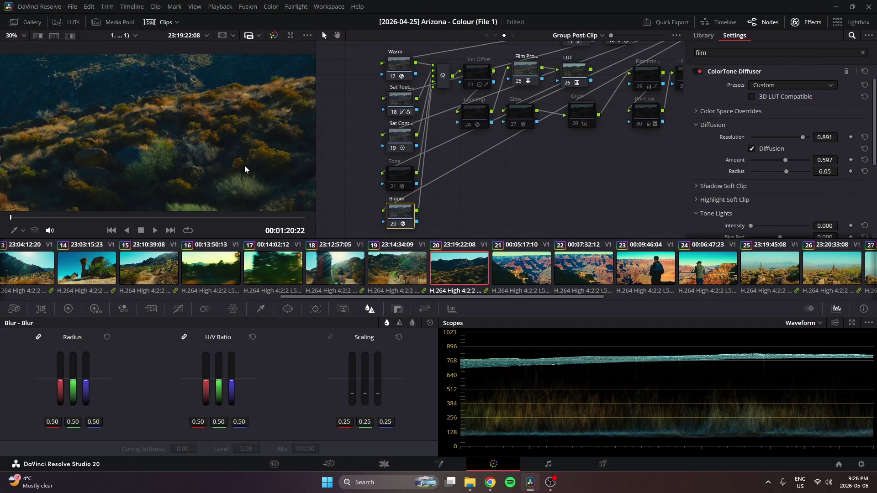
pyautogui.scroll(5, 245, 165)
pyautogui.hotkey('ctrl', 'd')
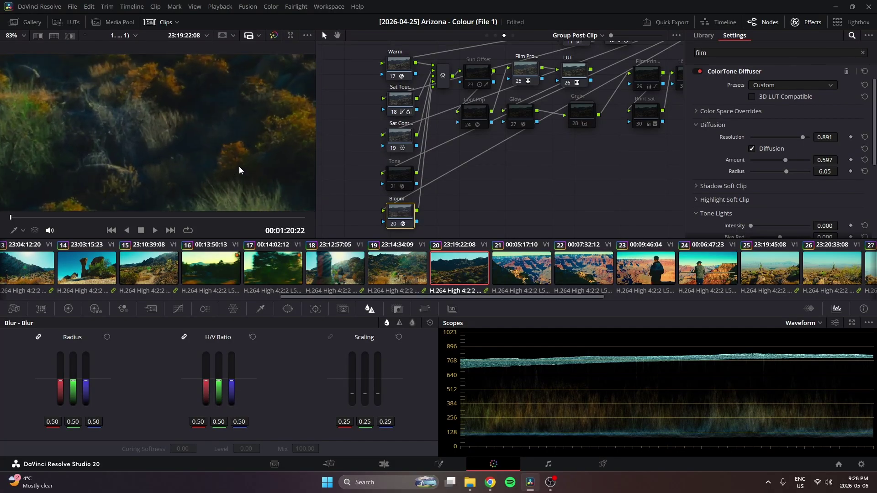
pyautogui.hotkey('shift', 'z')
pyautogui.hotkey('ctrl', 'd')
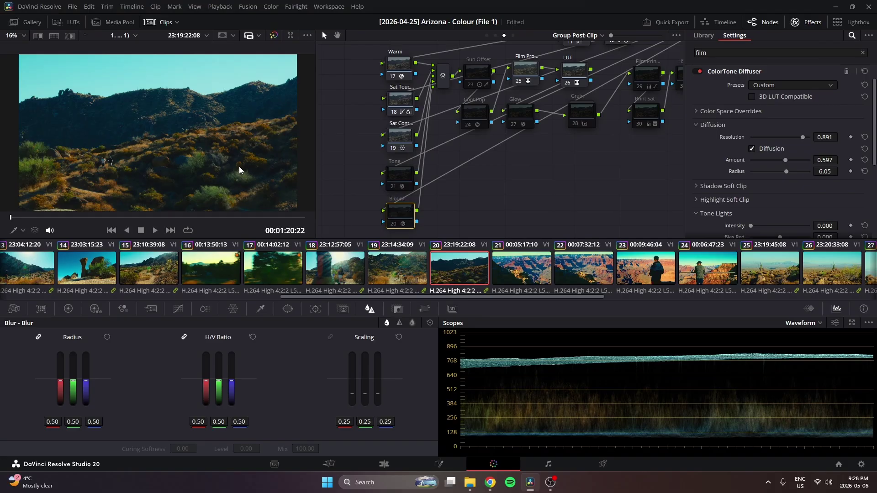
# Step: Revisit clip 19, open clip 13, inspect the hiker's cap up close and enable the Bloom node
pyautogui.click(396, 274)
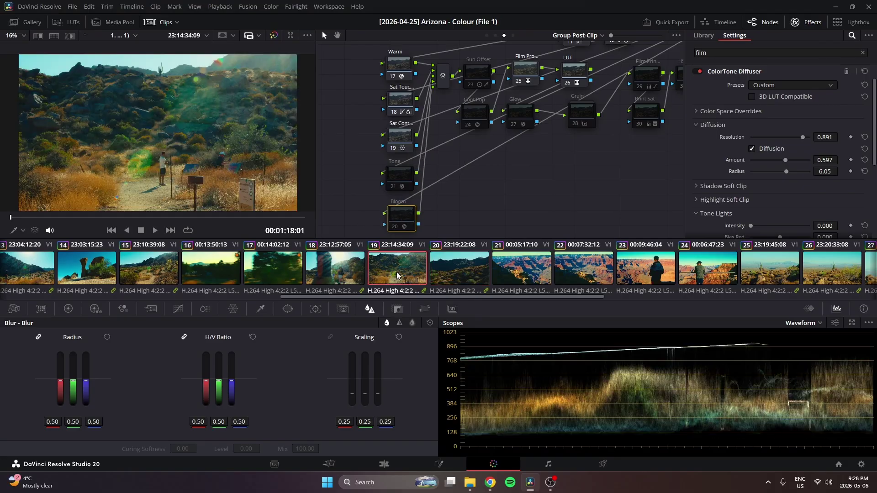
pyautogui.scroll(7, 589, 284)
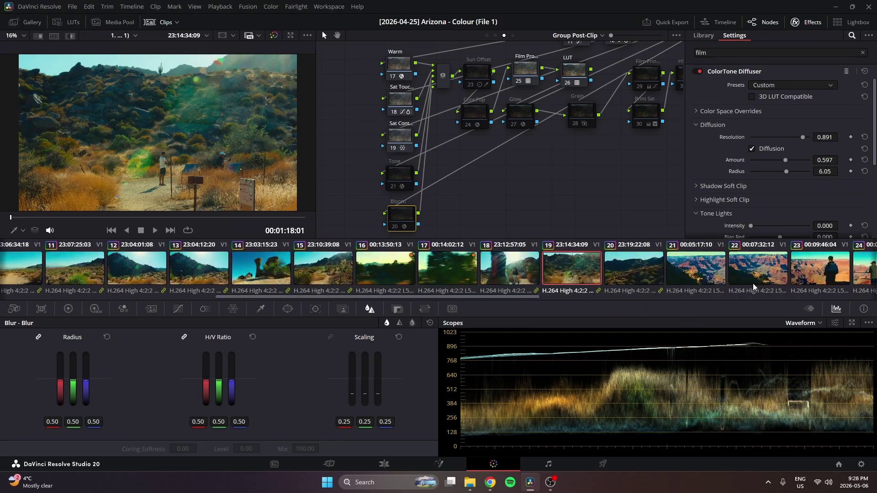
pyautogui.scroll(-2, 445, 279)
pyautogui.click(400, 269)
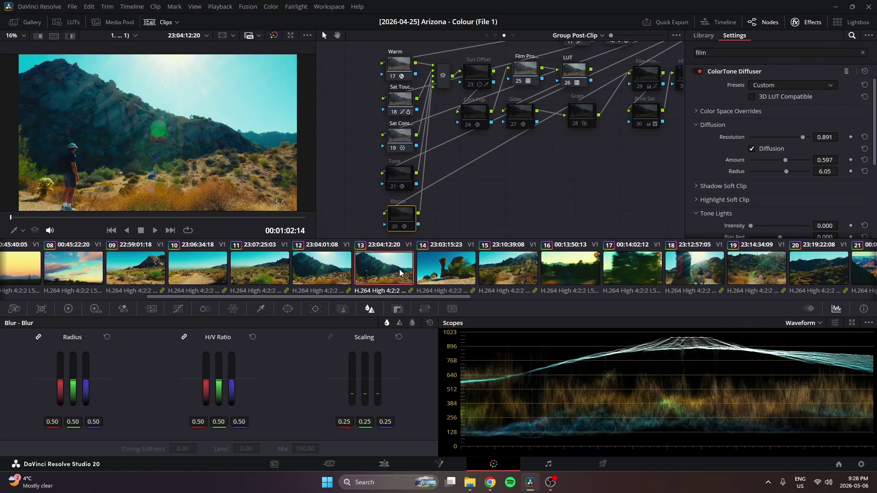
pyautogui.moveTo(403, 218); pyautogui.dragTo(402, 218)
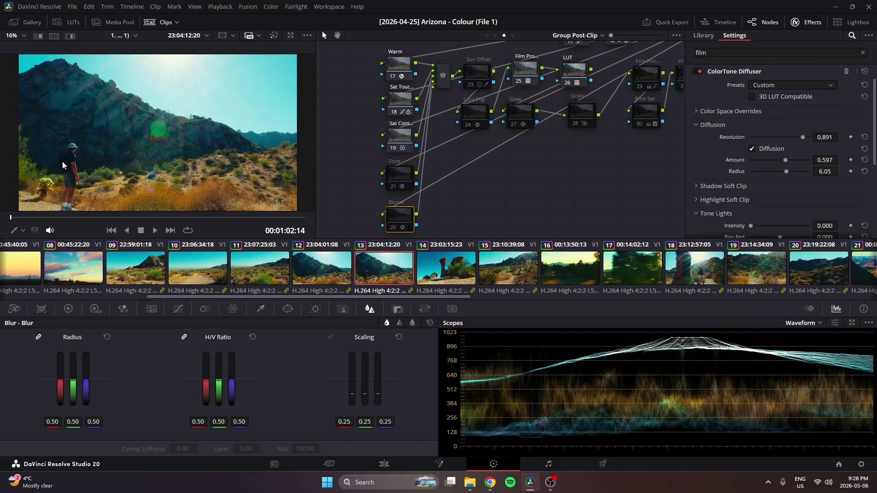
pyautogui.scroll(10, 62, 161)
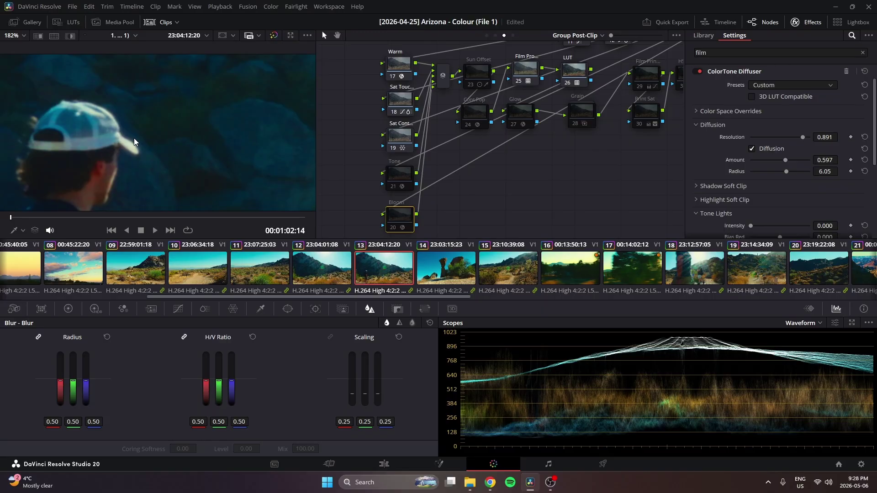
pyautogui.scroll(-1, 137, 133)
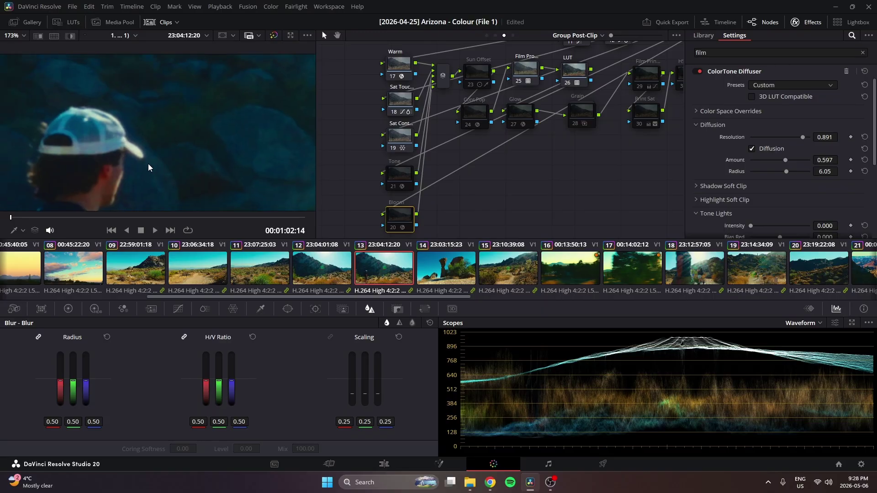
pyautogui.hotkey('ctrl', 'd')
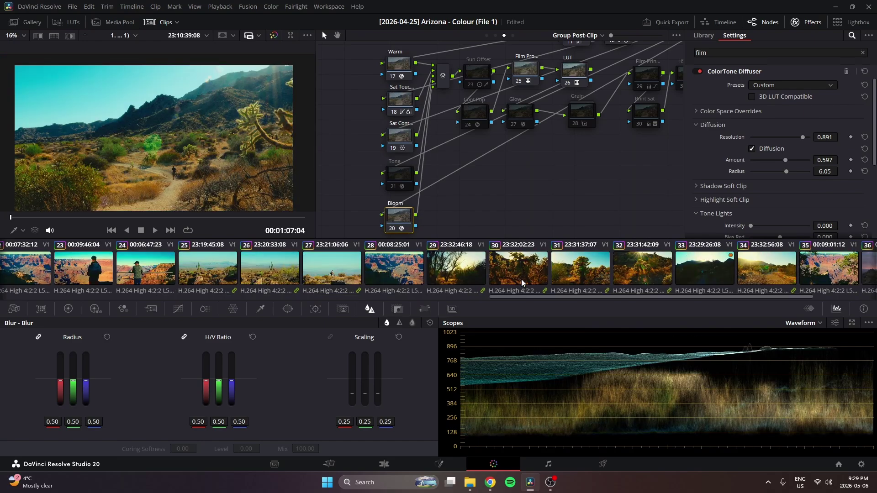
# Step: Open clip 30 and examine the Bloom node's glow around the backlit cactus branches up close
pyautogui.click(522, 278)
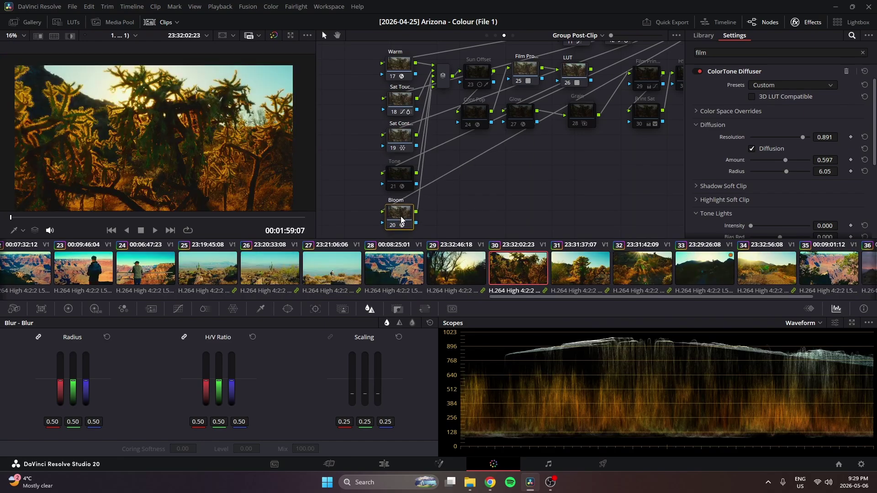
pyautogui.scroll(5, 118, 87)
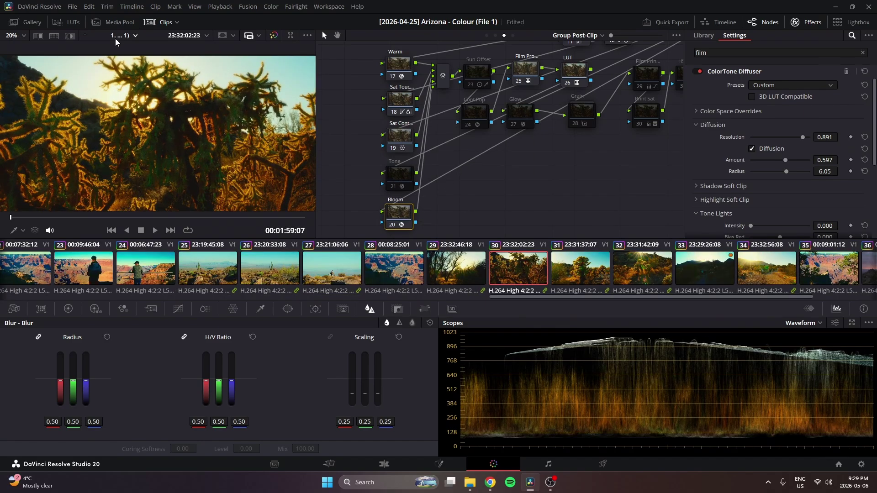
pyautogui.scroll(-5, 179, 101)
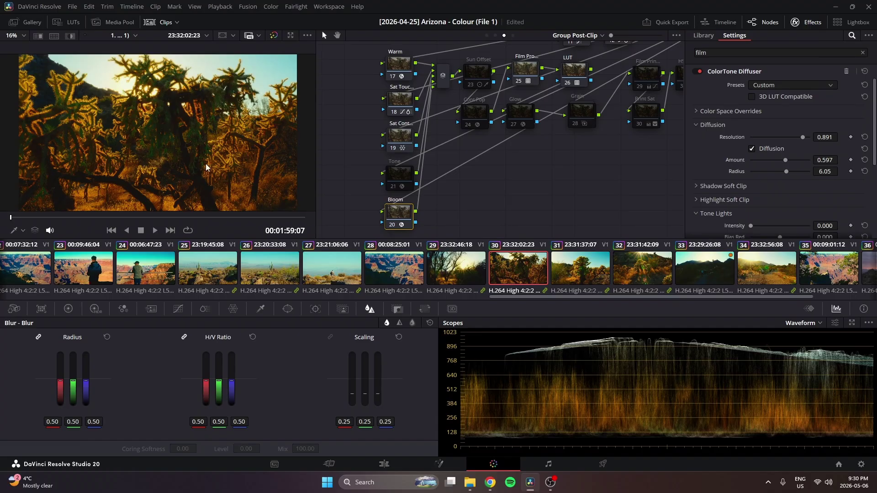
pyautogui.scroll(2, 229, 103)
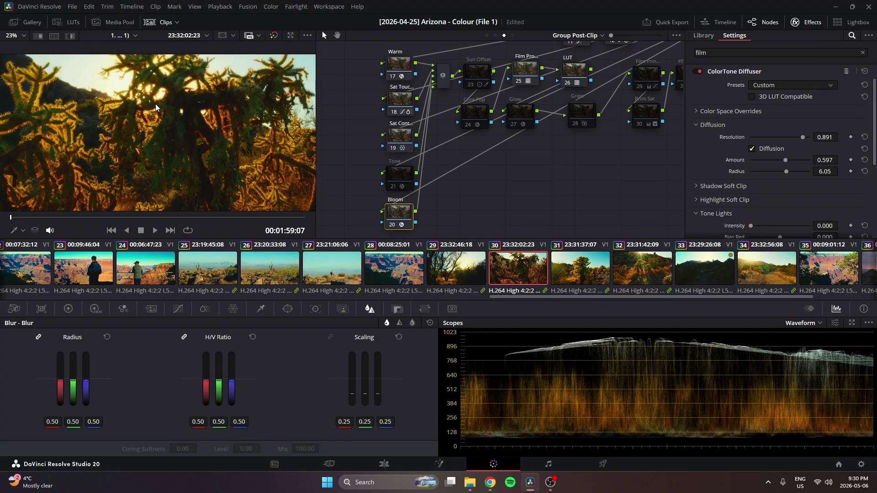
pyautogui.moveTo(161, 98); pyautogui.dragTo(157, 172)
pyautogui.scroll(3, 137, 156)
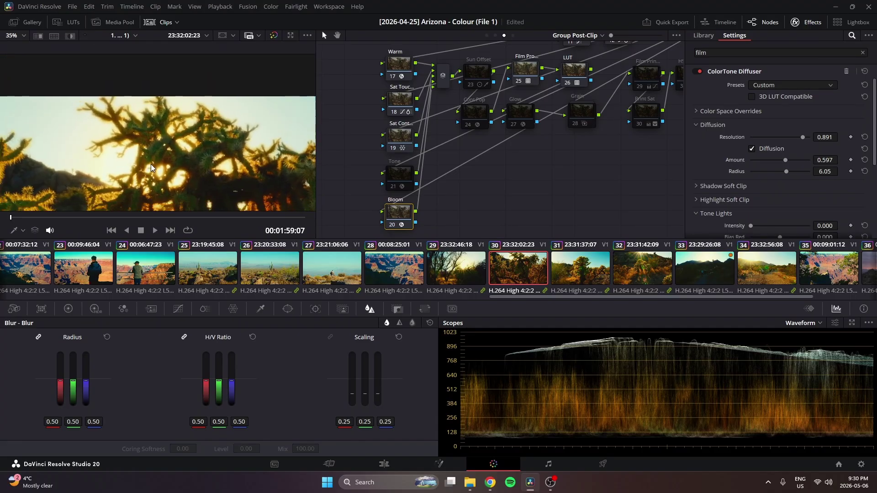
pyautogui.scroll(3, 114, 158)
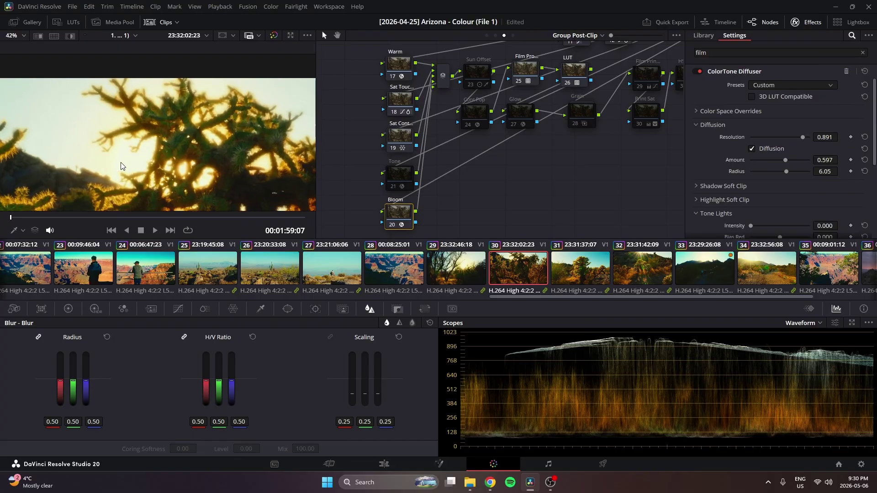
pyautogui.moveTo(119, 157); pyautogui.dragTo(120, 149)
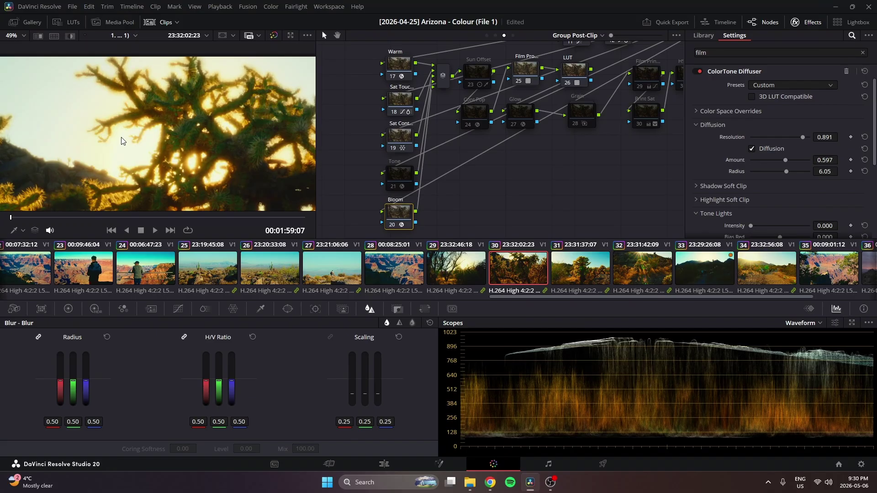
pyautogui.moveTo(191, 144); pyautogui.dragTo(230, 179)
pyautogui.hotkey('shift', 'z')
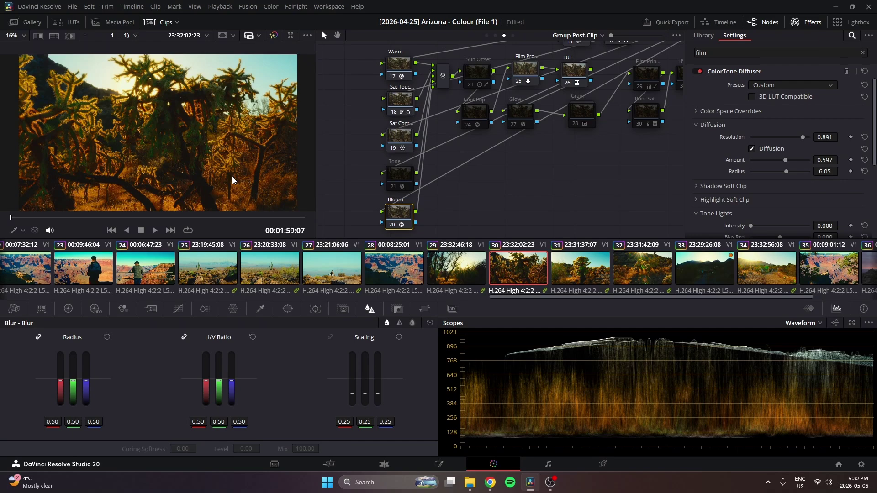
# Step: Review the ColorTone Diffuser settings of the Tone node and the Bloom node, including Diffusion and Tone Lights
pyautogui.click(400, 178)
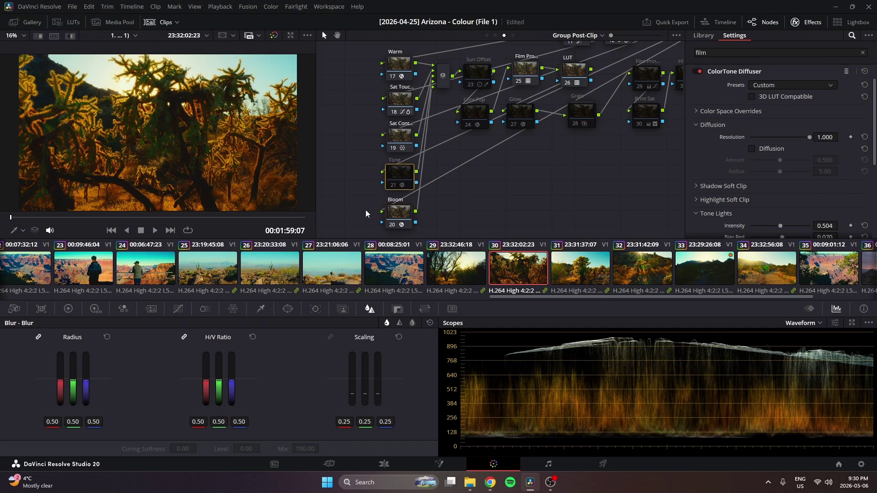
pyautogui.click(397, 215)
pyautogui.scroll(-3, 704, 192)
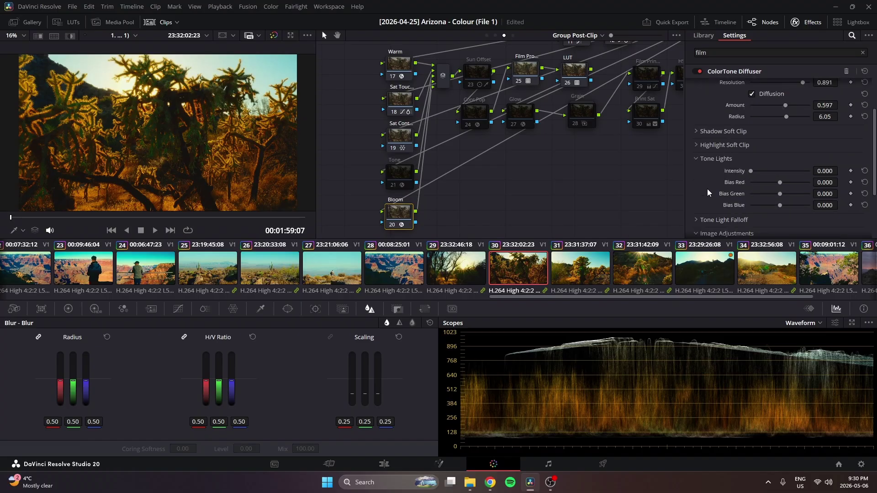
pyautogui.scroll(3, 720, 157)
pyautogui.moveTo(387, 228); pyautogui.dragTo(388, 230)
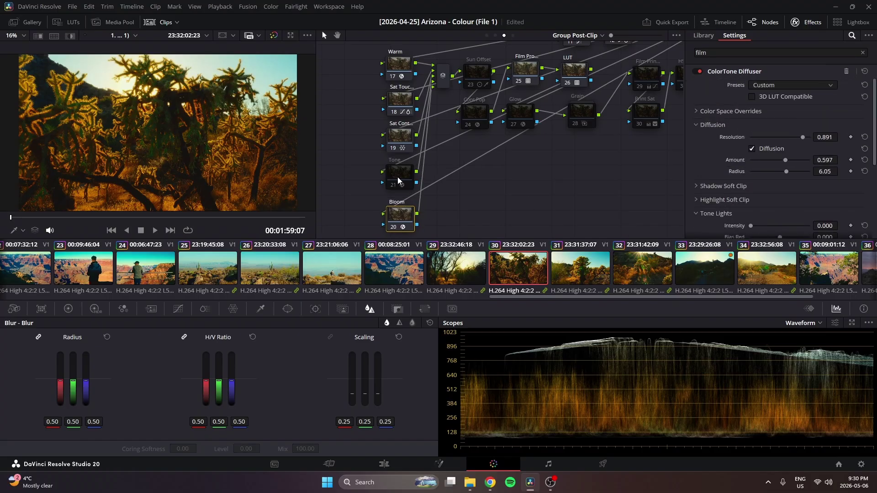
# Step: Select the Tone node and show its Shadow Soft Clip and Highlight Soft Clip settings, collapsing Diffusion
pyautogui.click(403, 172)
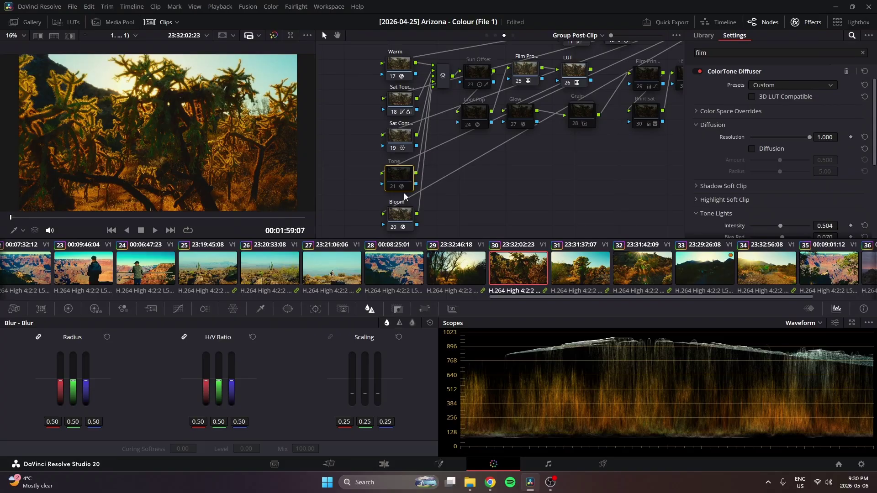
pyautogui.click(706, 128)
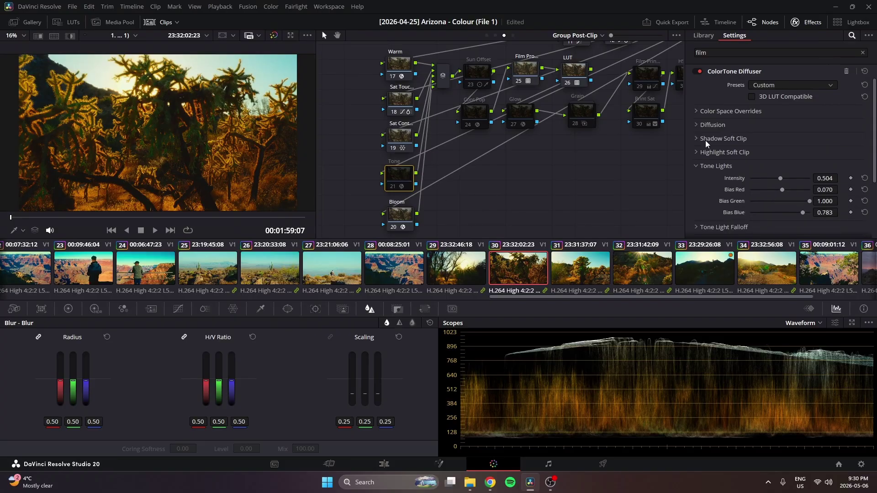
pyautogui.click(706, 140)
pyautogui.click(730, 189)
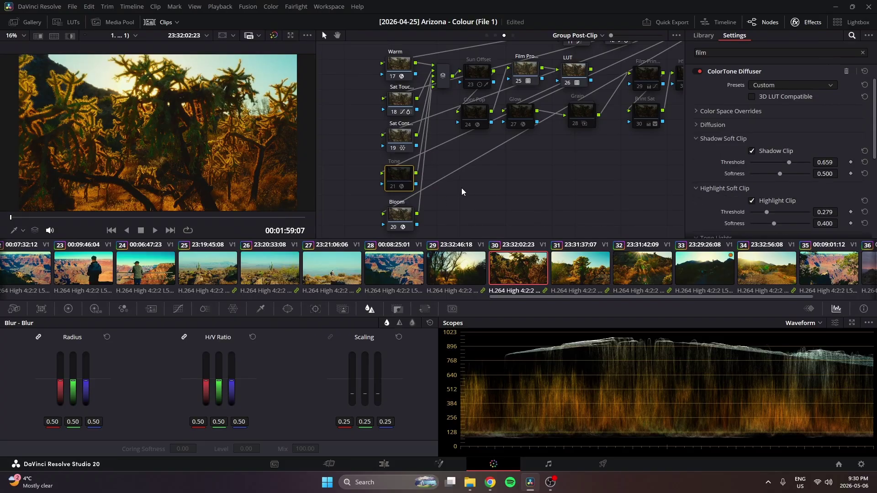
# Step: Select the CONT node to view its custom curve, and return to the film print and LUT nodes
pyautogui.scroll(5, 461, 187)
pyautogui.click(443, 73)
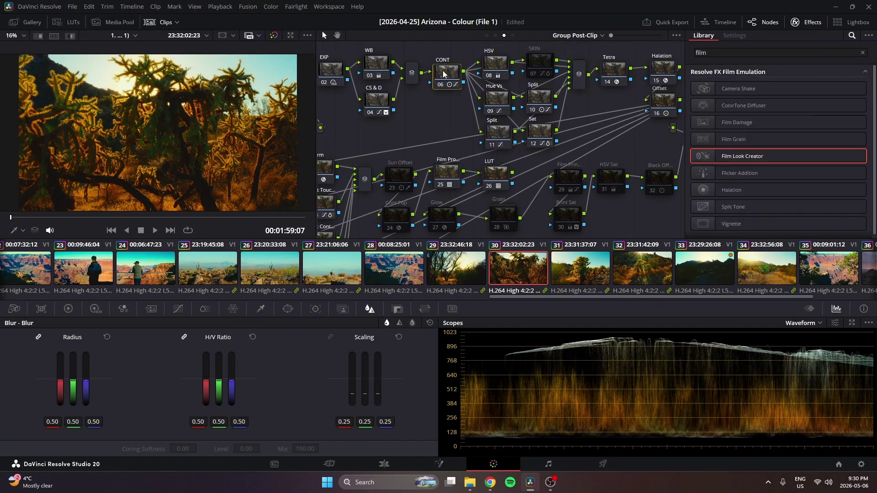
pyautogui.click(178, 309)
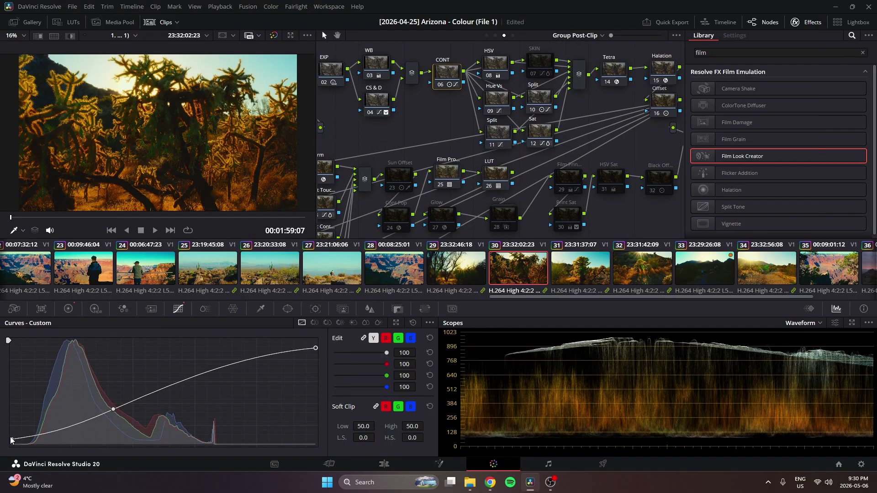
pyautogui.moveTo(399, 197); pyautogui.dragTo(540, 114)
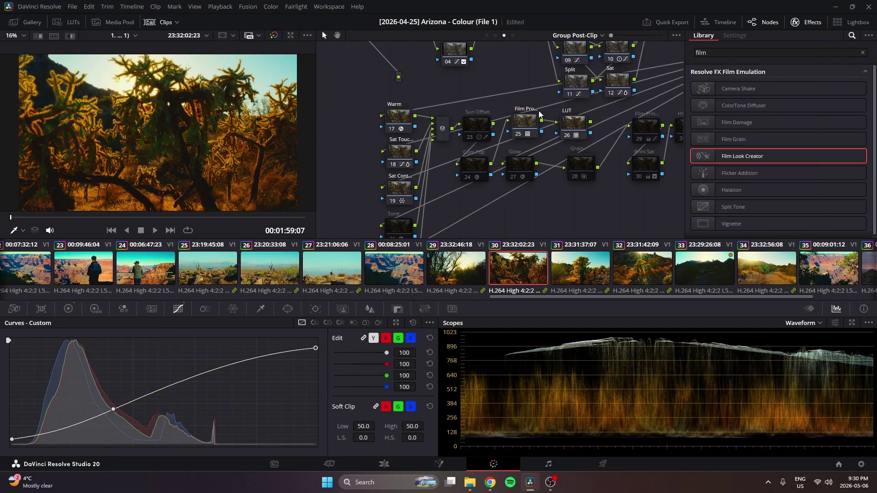
# Step: Select the Tone node and enable it, comparing the sunburst shot in clip 29 with the cactus shot in clip 30
pyautogui.moveTo(453, 215); pyautogui.dragTo(489, 190)
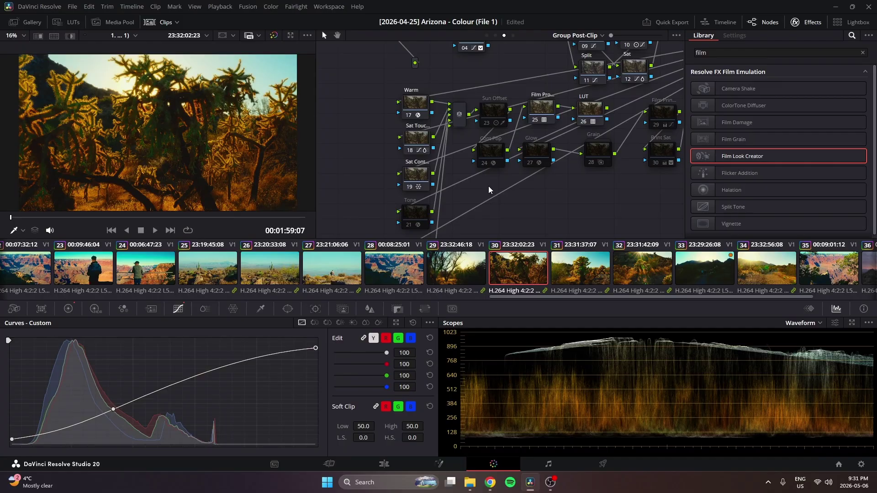
pyautogui.scroll(3, 517, 141)
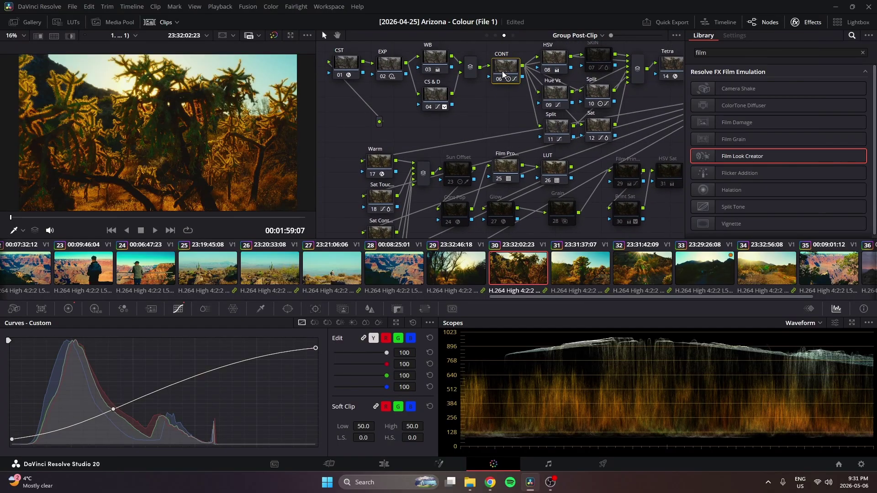
pyautogui.scroll(-1, 469, 132)
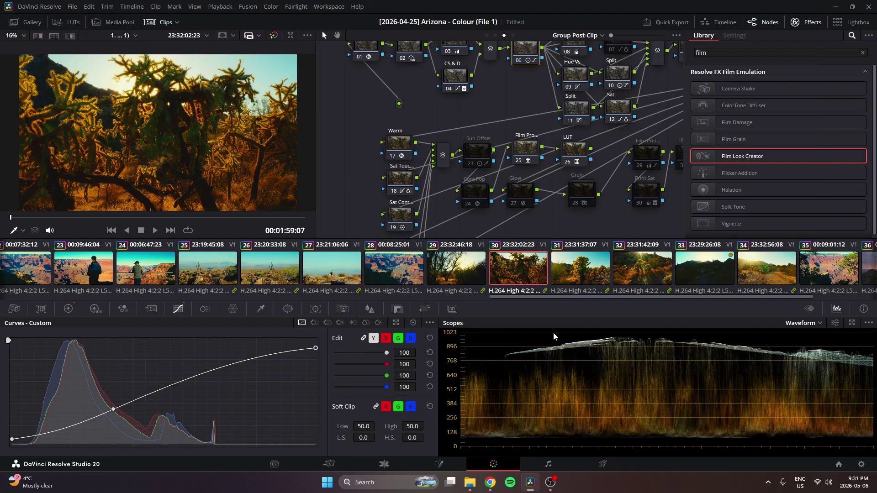
pyautogui.scroll(-2, 518, 178)
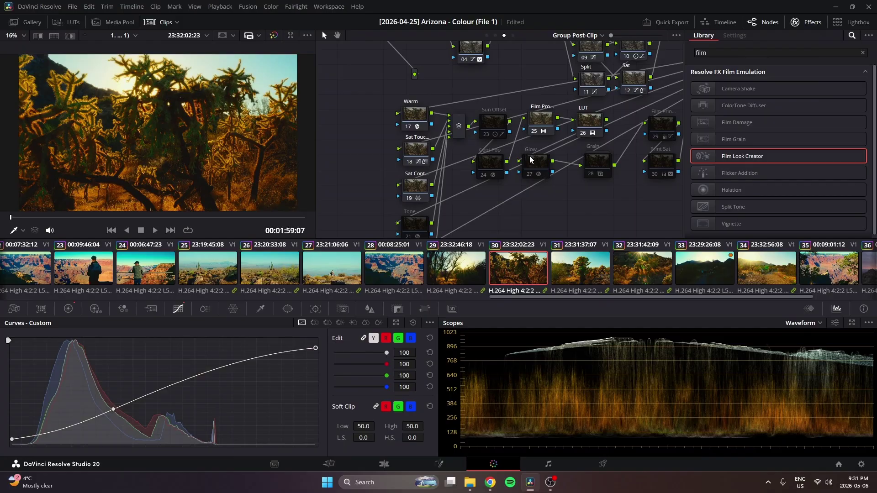
pyautogui.scroll(-2, 484, 200)
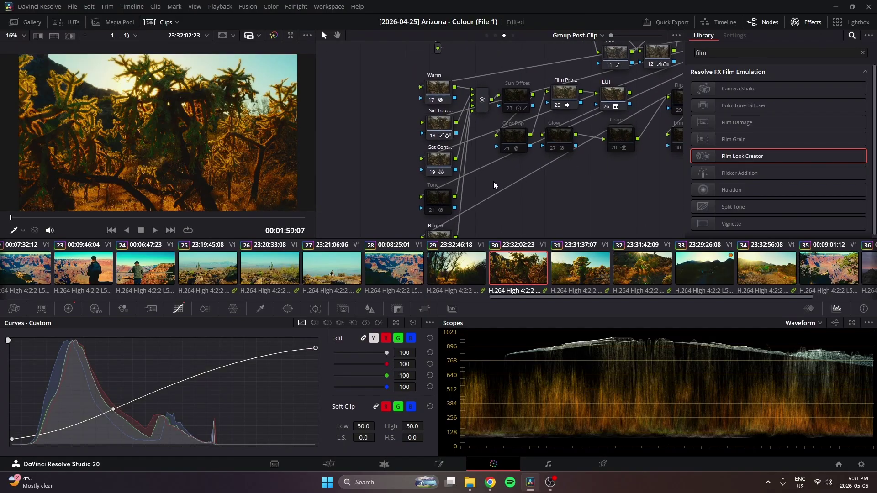
pyautogui.click(434, 205)
pyautogui.press('Up')
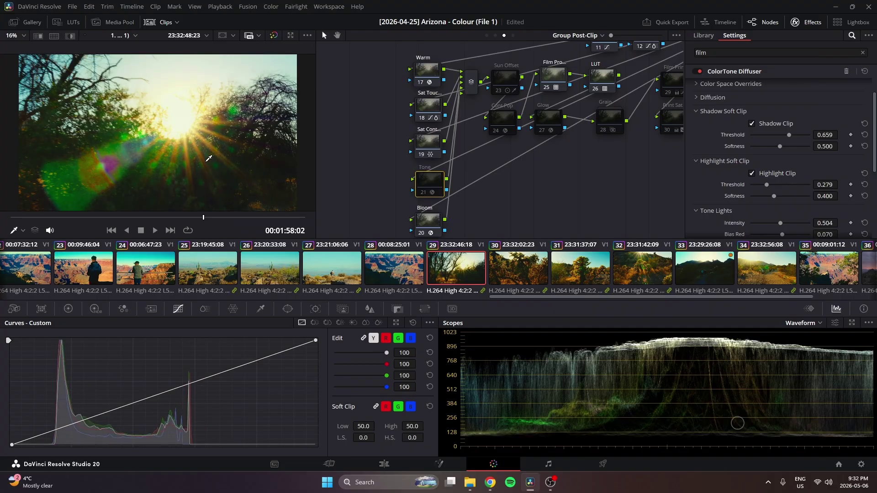
pyautogui.press('Down')
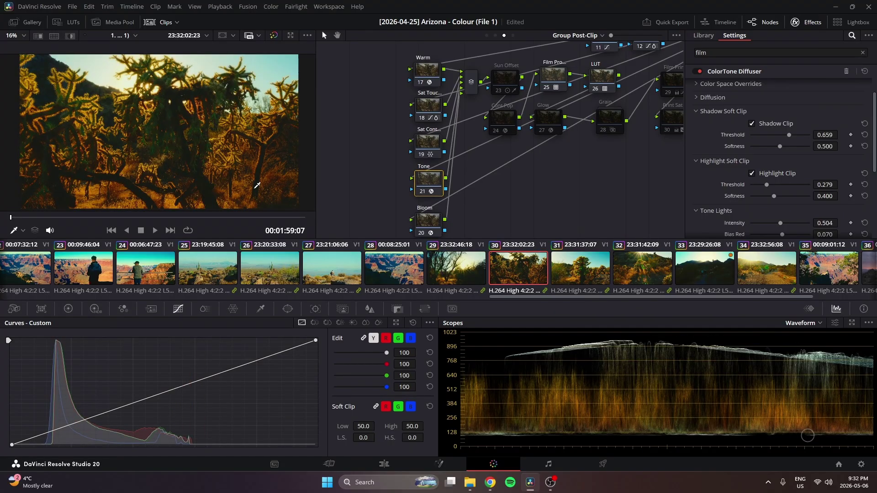
# Step: Toggle the Tone node off and on to compare its effect on the backlit cactus in clip 30
pyautogui.hotkey('ctrl', 'd')
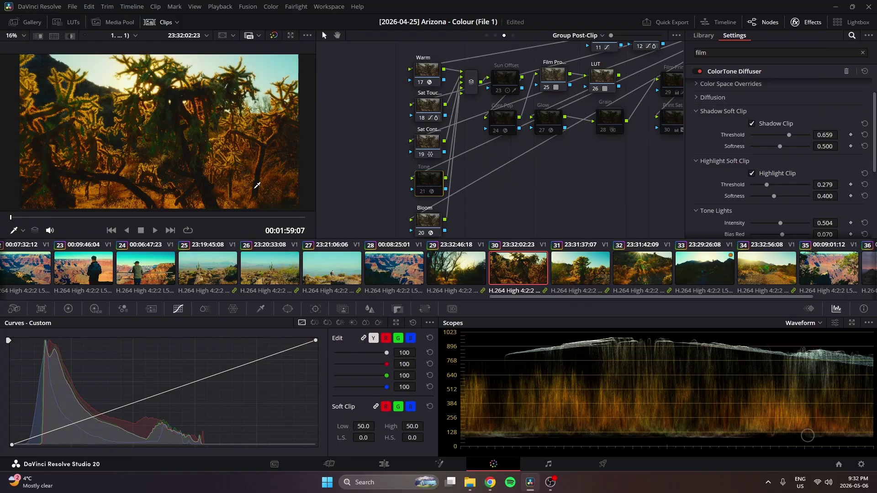
pyautogui.hotkey('ctrl', 'd')
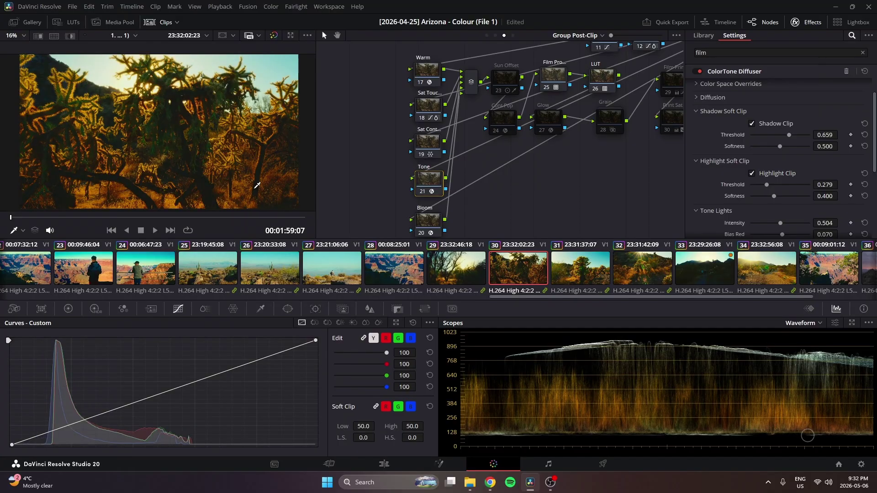
pyautogui.hotkey('ctrl', 'd')
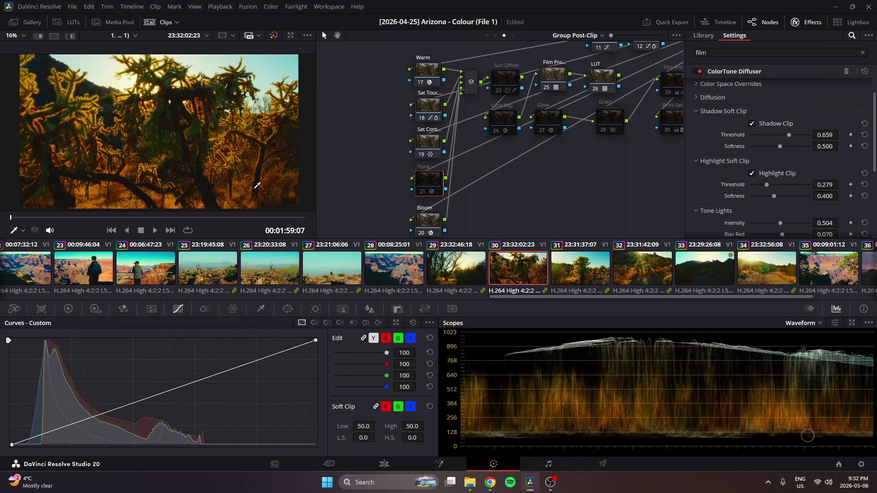
pyautogui.hotkey('ctrl', 'd')
pyautogui.scroll(-2, 180, 118)
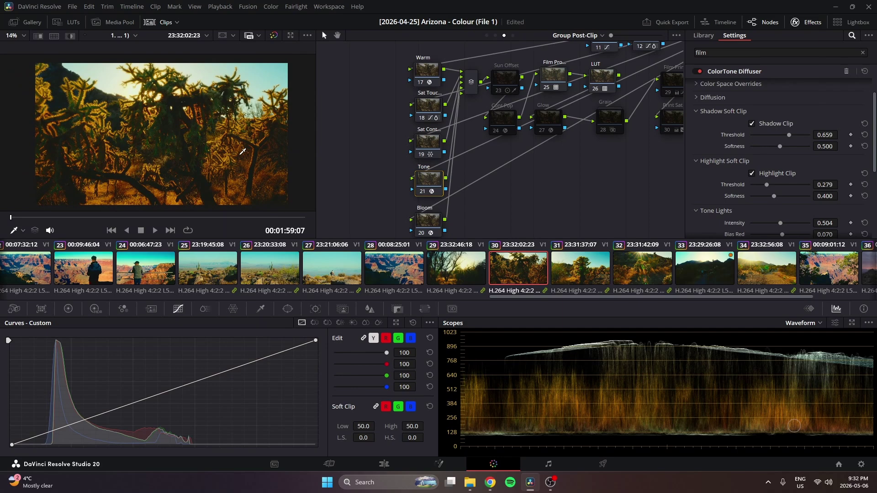
# Step: Review the Tone node's Shadow Soft Clip, Highlight Soft Clip and Tone Lights settings in the ColorTone Diffuser
pyautogui.hscroll(3, 517, 143)
pyautogui.scroll(2, 517, 142)
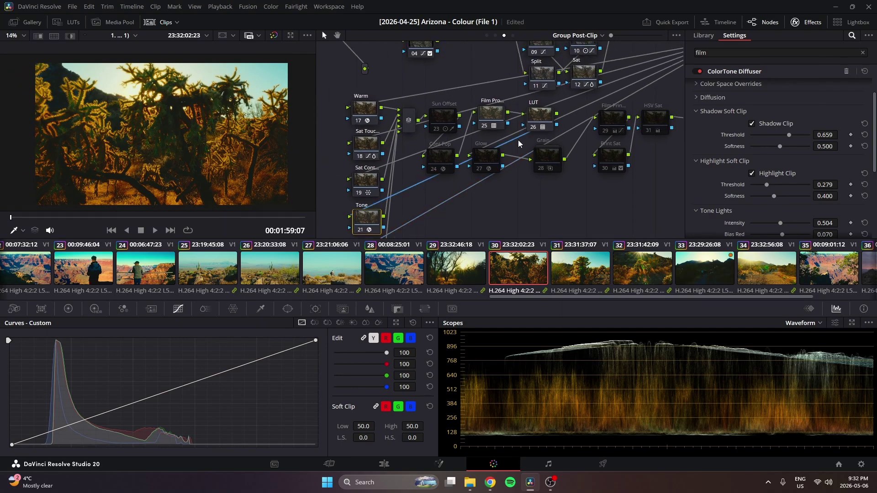
pyautogui.hscroll(-3, 519, 144)
pyautogui.scroll(-2, 519, 144)
pyautogui.scroll(-1, 715, 175)
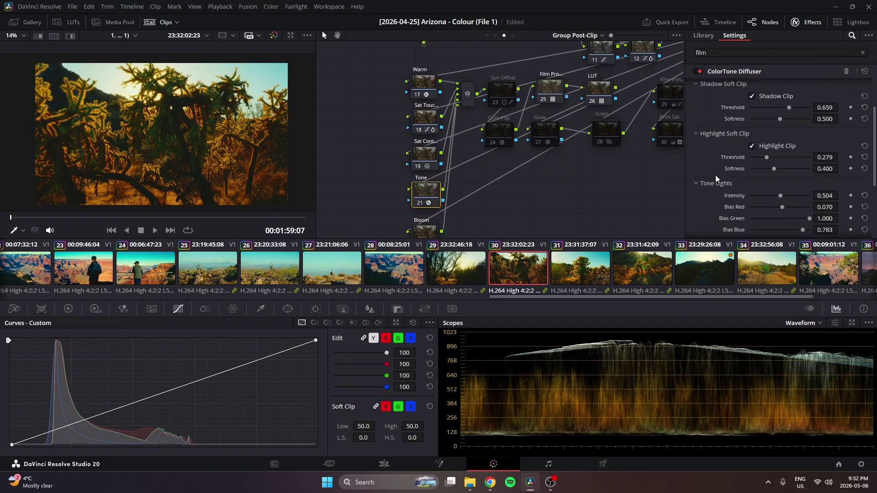
pyautogui.scroll(-2, 716, 178)
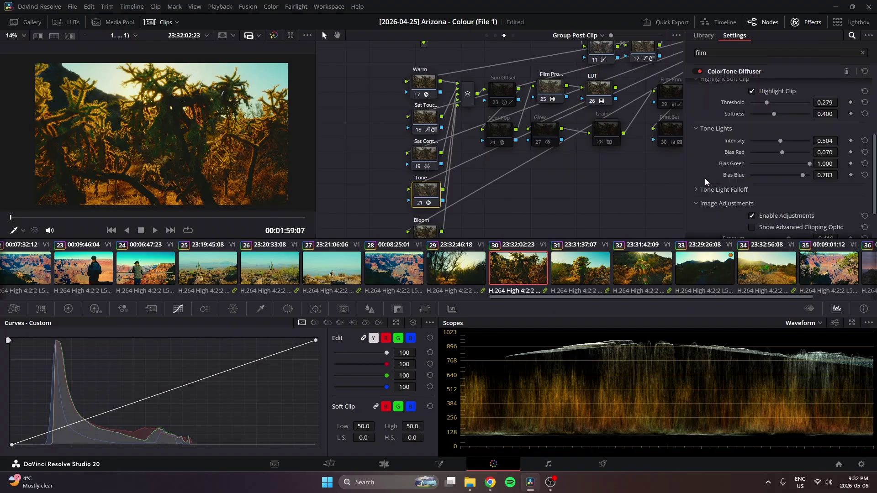
pyautogui.moveTo(428, 193); pyautogui.dragTo(426, 193)
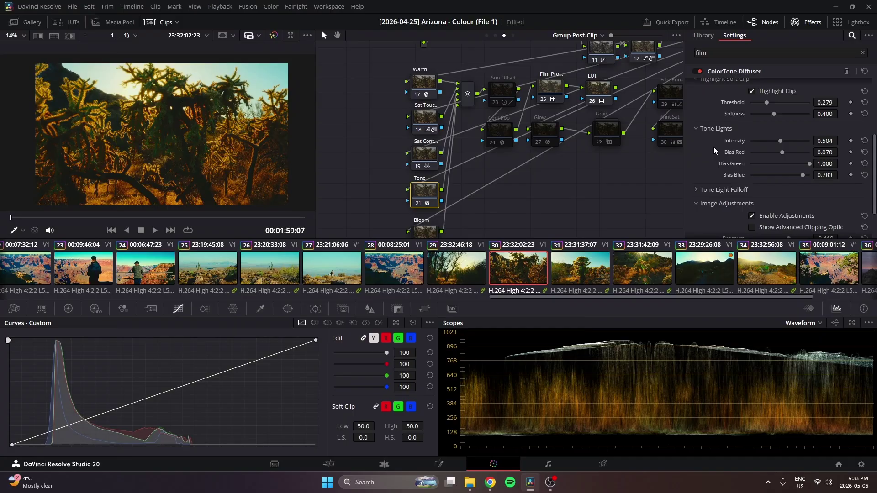
pyautogui.moveTo(425, 193); pyautogui.dragTo(427, 192)
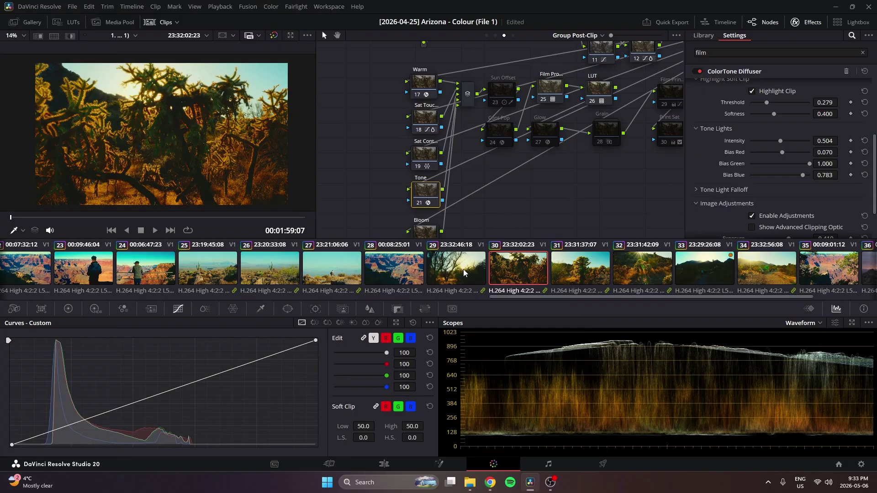
# Step: Examine the dark cactus trunk and shadow areas of clip 30 up close with the Tone node enabled
pyautogui.scroll(1, 343, 274)
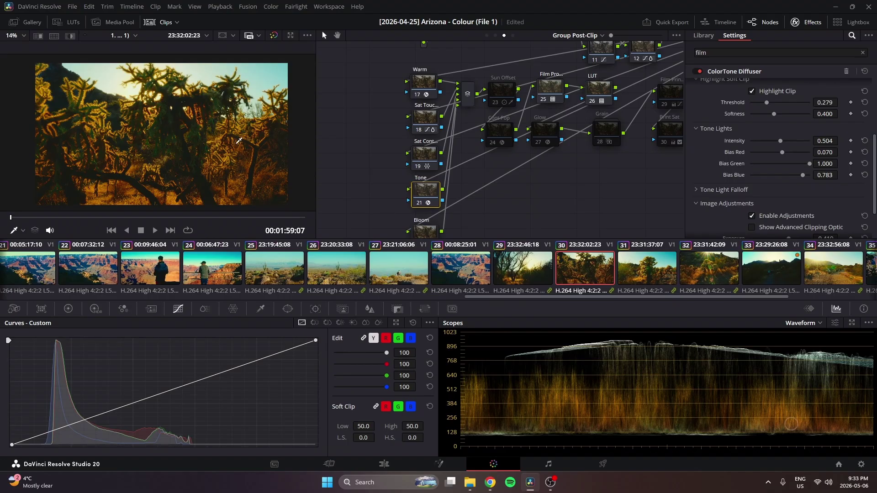
pyautogui.scroll(3, 199, 173)
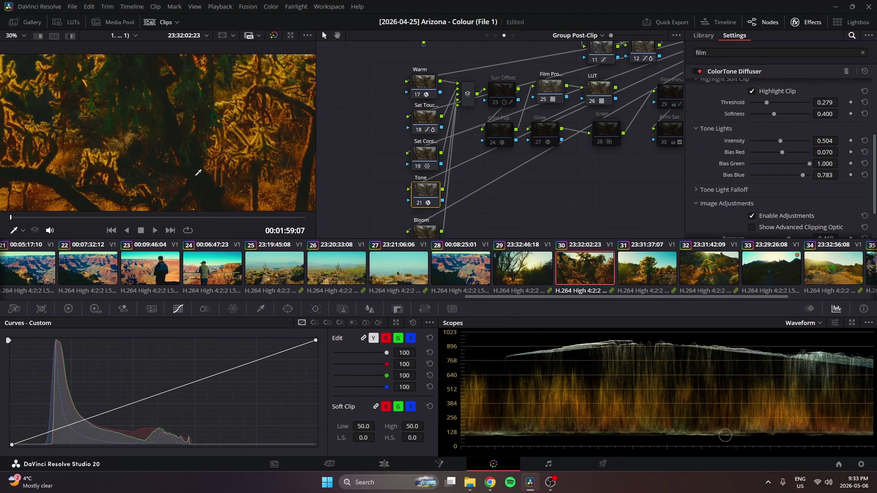
pyautogui.scroll(1, 198, 173)
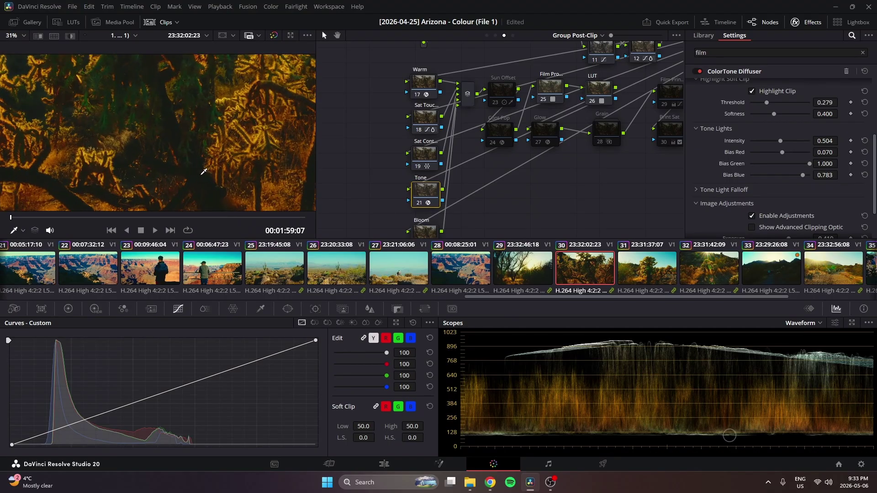
pyautogui.scroll(-3, 193, 164)
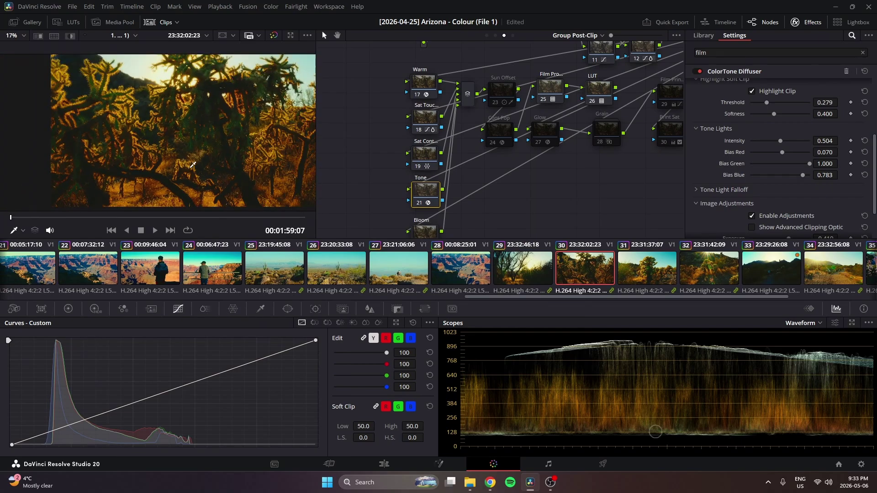
# Step: Open clip 20 and repeatedly toggle the Tone node to compare its effect on the dark hillside
pyautogui.scroll(4, 521, 269)
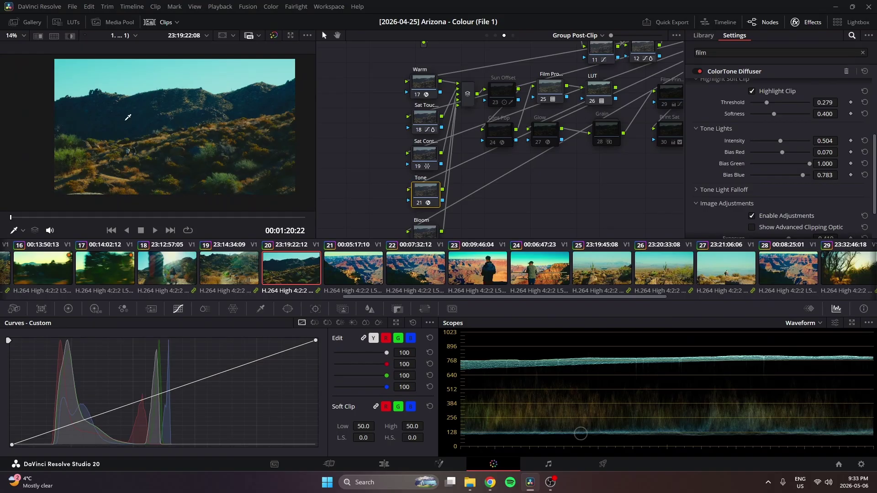
pyautogui.hotkey('ctrl', 'd')
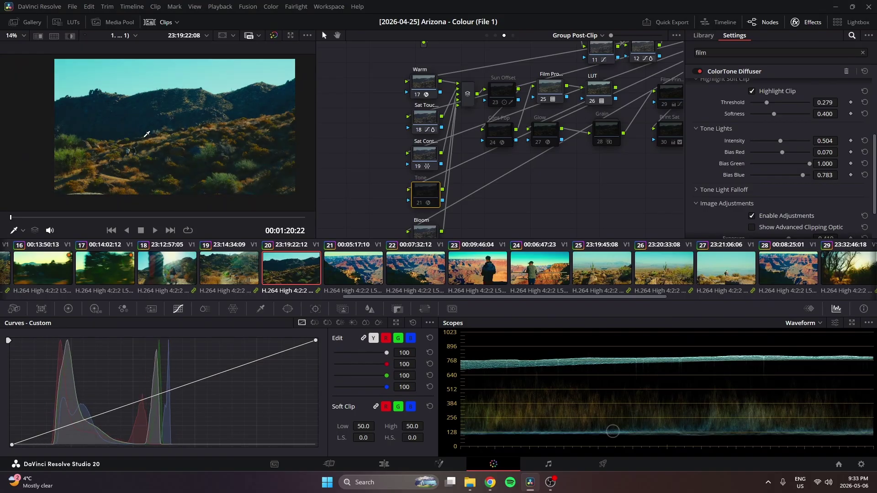
pyautogui.hotkey('ctrl', 'd')
pyautogui.hotkey('ctrl', 'd')
pyautogui.hotkey('ctrl', 'd')
pyautogui.hotkey('ctrl', 'd')
pyautogui.hotkey('ctrl', 'd')
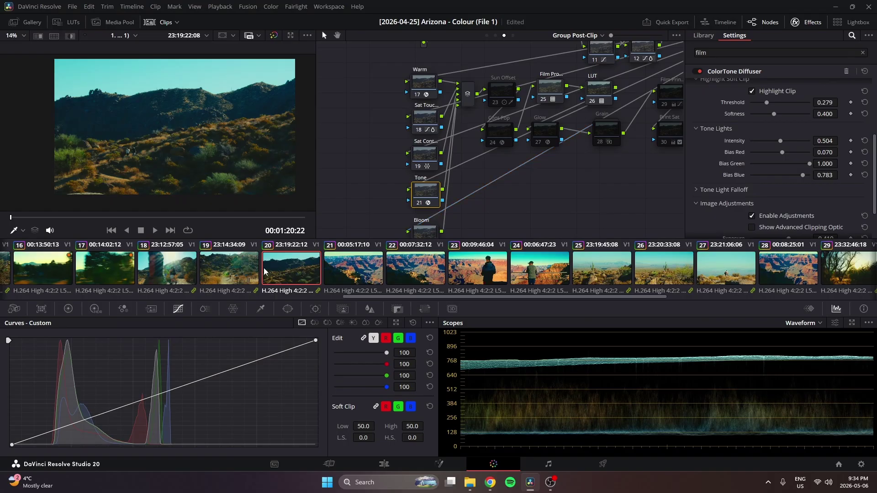
# Step: Check the Tone node's effect on the desert trail in clip 15 and the balanced rocks in clip 14
pyautogui.scroll(4, 317, 276)
pyautogui.scroll(2, 319, 275)
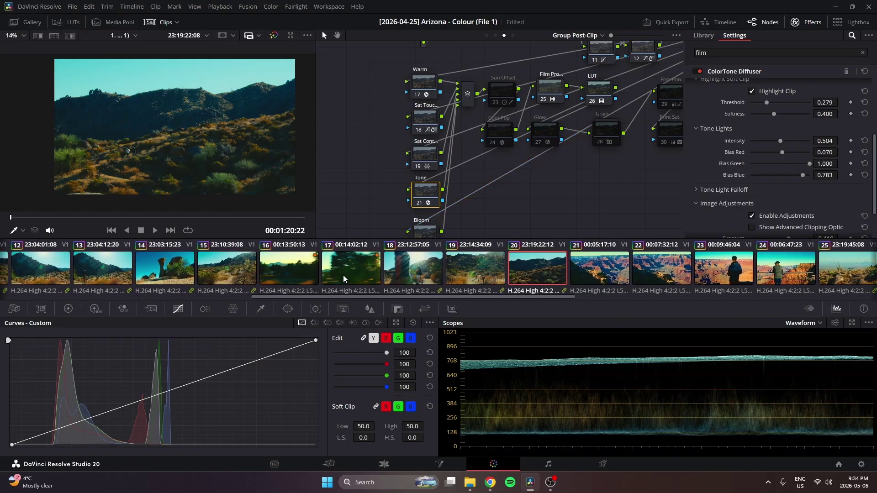
pyautogui.click(228, 273)
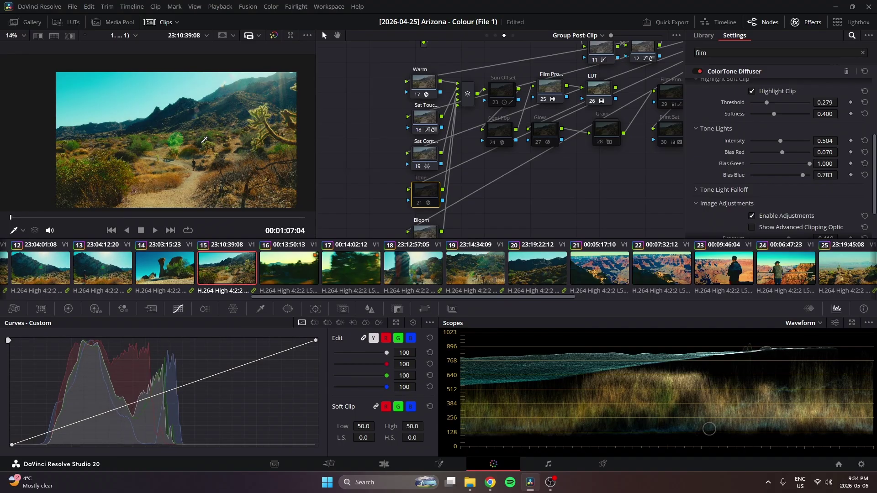
pyautogui.press('Up')
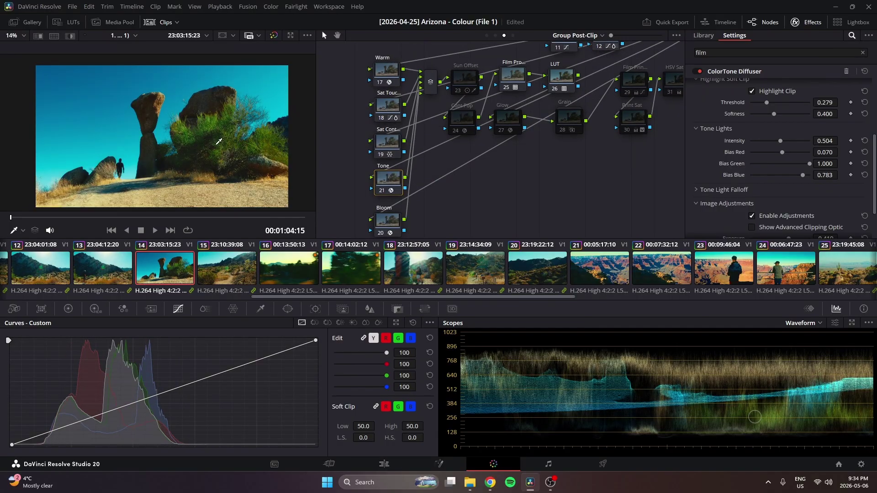
# Step: Expand the Tone node's Tone Light Falloff settings and toggle the falloff mask preview on clip 14, leaving it off
pyautogui.scroll(-2, 701, 185)
pyautogui.click(719, 165)
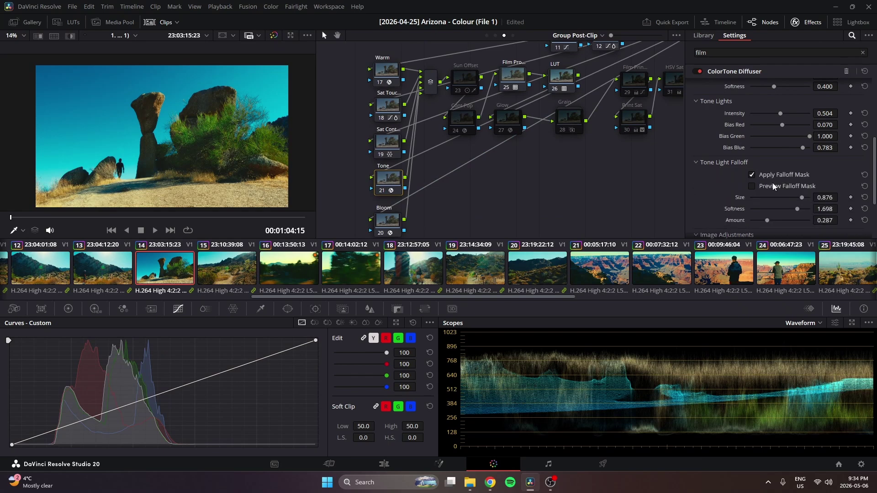
pyautogui.click(751, 188)
pyautogui.click(747, 188)
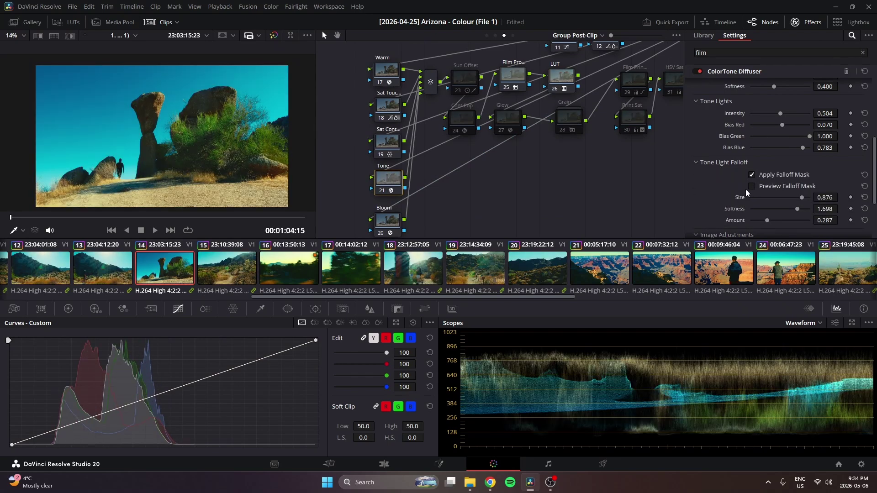
pyautogui.click(749, 186)
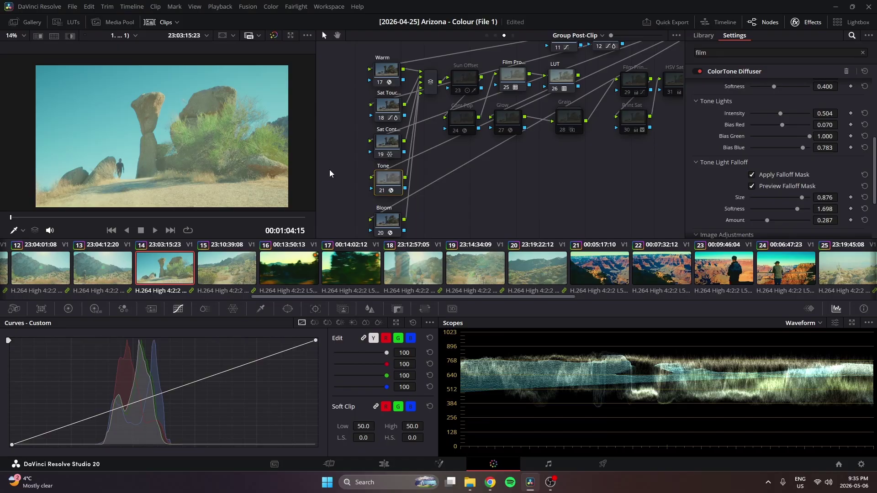
pyautogui.click(750, 186)
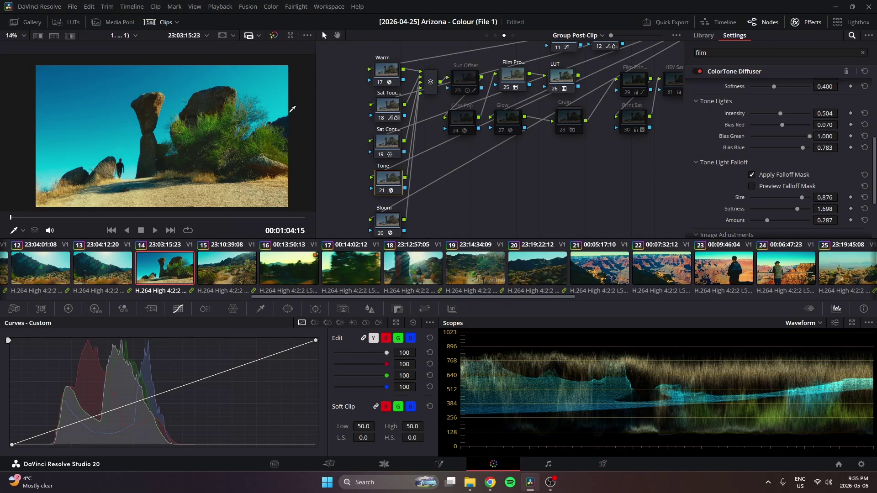
# Step: Preview the falloff mask with its Amount at 1.000, then undo both the Amount change and the preview
pyautogui.click(752, 186)
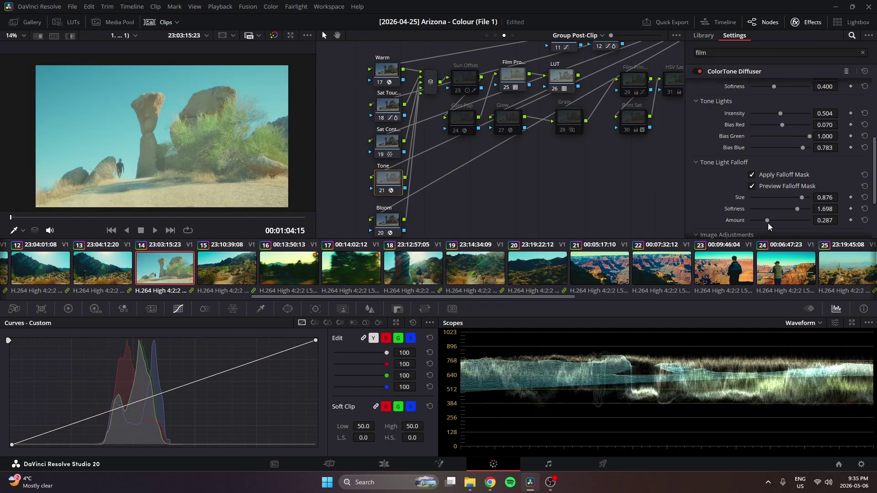
pyautogui.moveTo(768, 221); pyautogui.dragTo(809, 222)
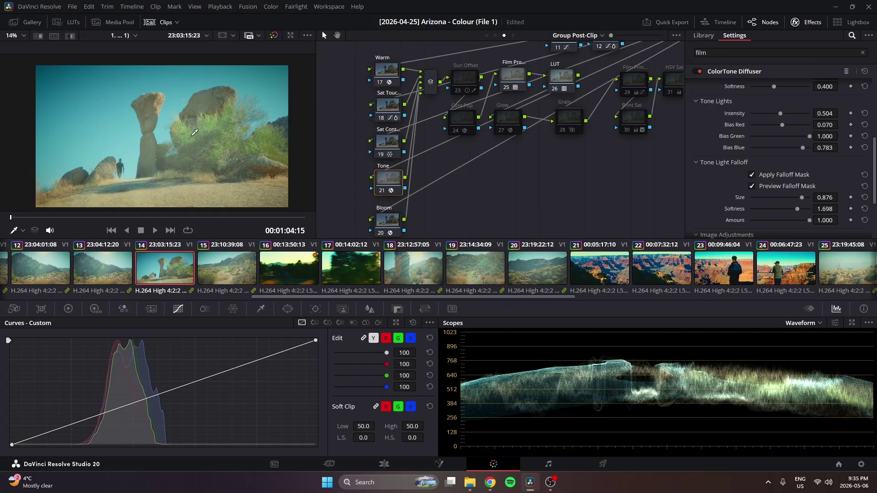
pyautogui.hotkey('ctrl', 'z')
pyautogui.hotkey('ctrl', 'z')
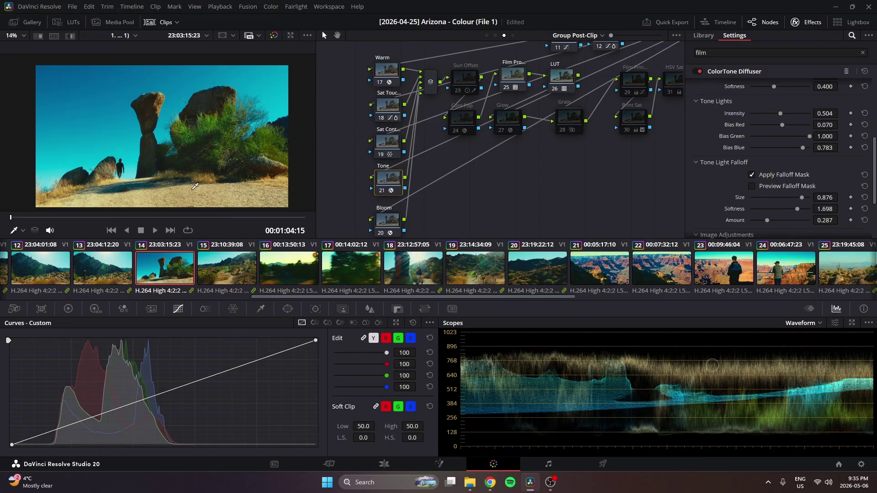
# Step: Select the disabled Sun Offset node in the group post-clip graph and browse the earlier clips
pyautogui.moveTo(424, 193); pyautogui.dragTo(363, 205)
pyautogui.moveTo(441, 179); pyautogui.dragTo(412, 196)
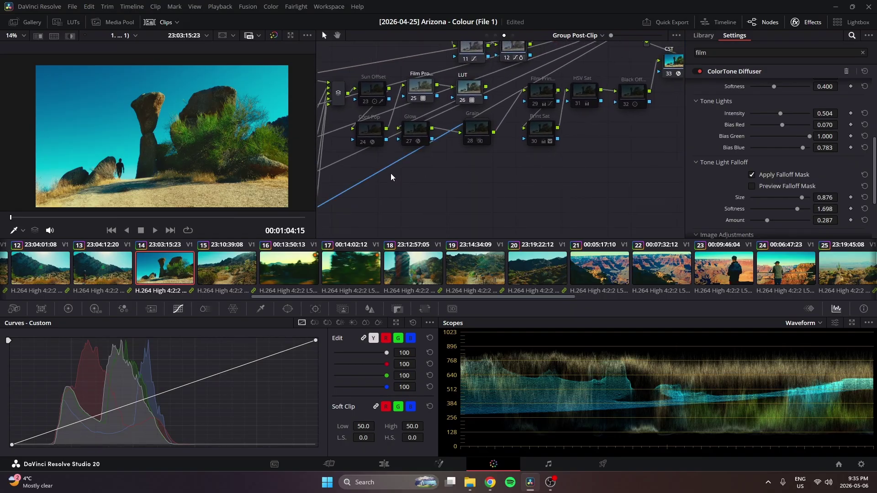
pyautogui.click(386, 115)
pyautogui.scroll(3, 338, 271)
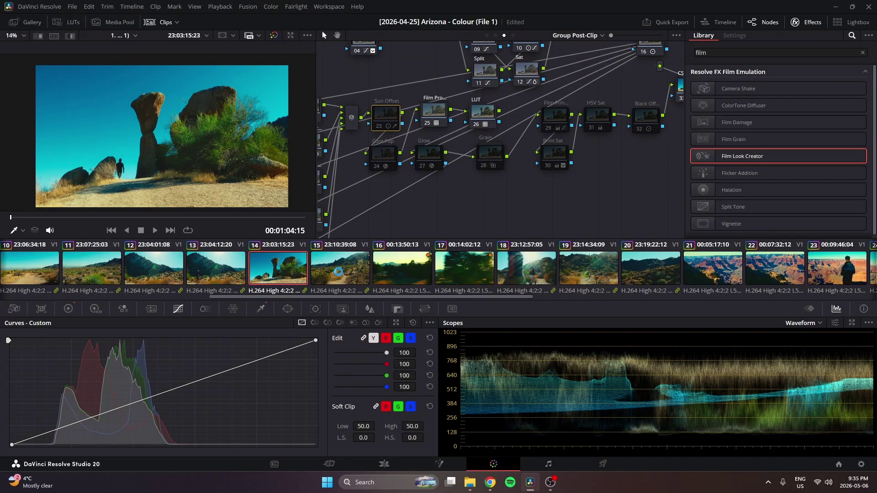
# Step: Look at the desert trail in clip 15, then open clip 18 with the sunlit hikers and enable the Sun Offset node
pyautogui.click(338, 272)
pyautogui.scroll(10, 349, 281)
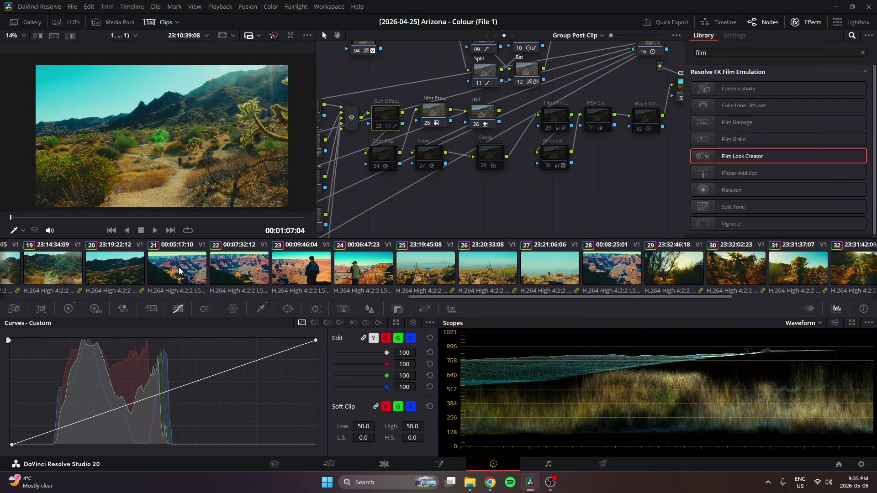
pyautogui.scroll(5, 180, 272)
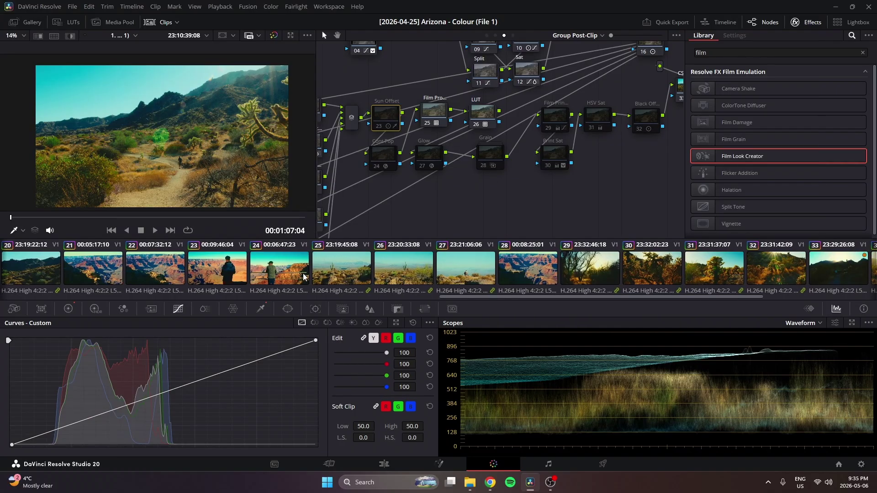
pyautogui.scroll(15, 304, 274)
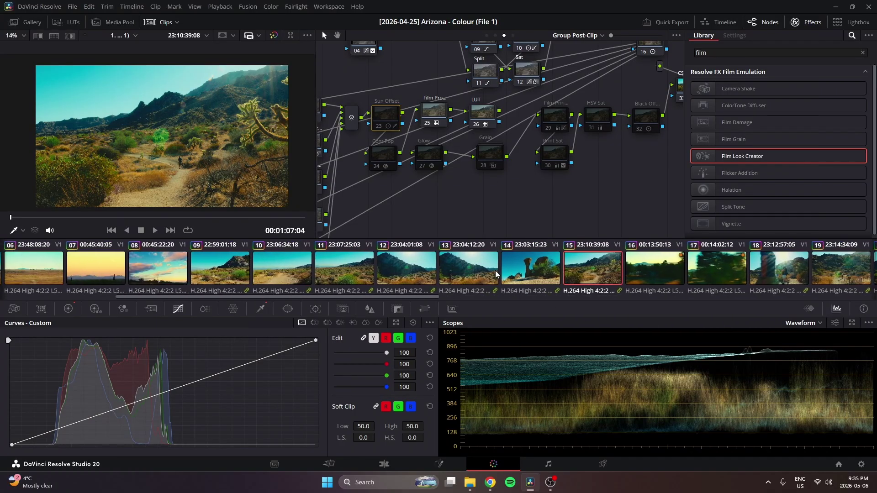
pyautogui.scroll(-6, 495, 273)
pyautogui.click(400, 269)
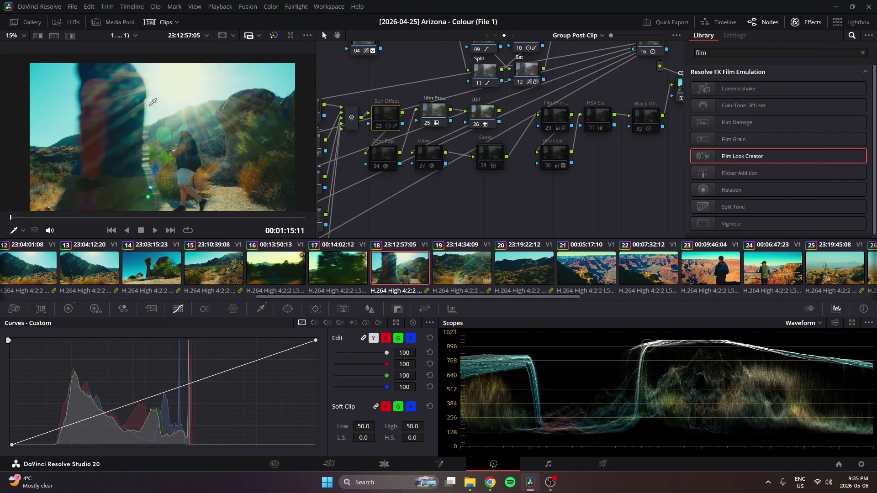
pyautogui.moveTo(356, 121); pyautogui.dragTo(391, 129)
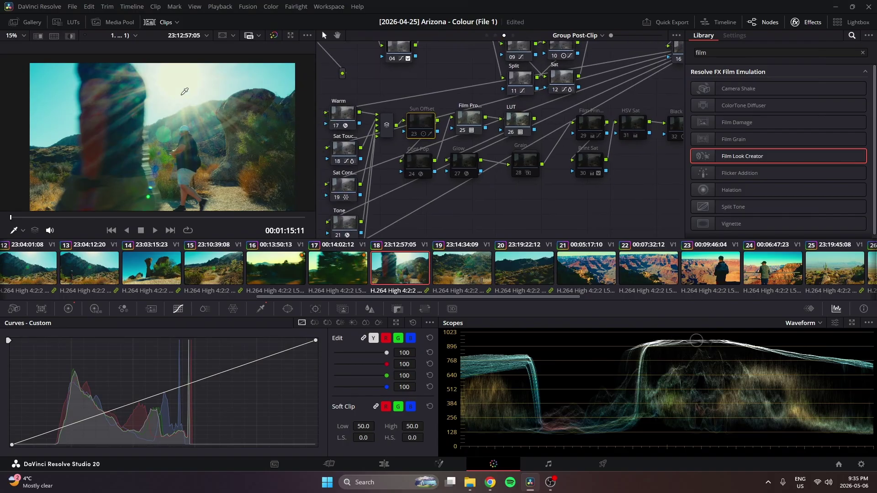
pyautogui.hotkey('ctrl', 'd')
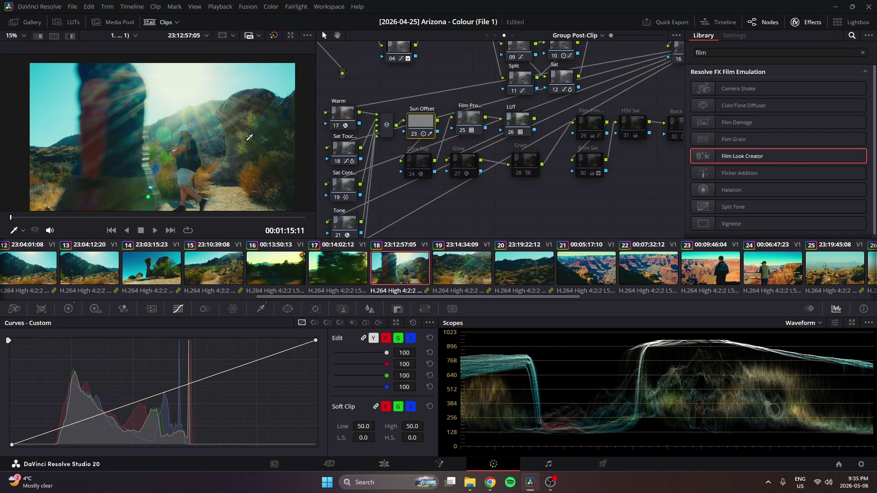
# Step: Compare the Cont Pop node's Contrast Pop effect on and off on the hillside trail in clip 19, leaving it enabled
pyautogui.click(412, 171)
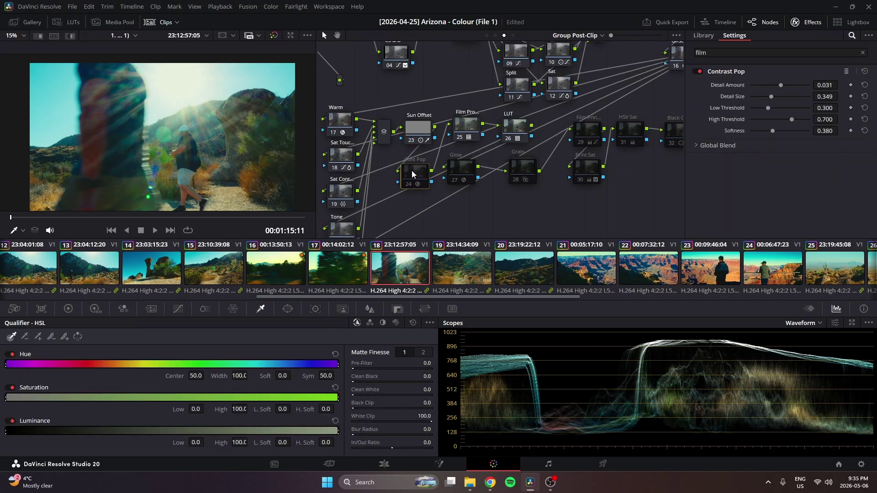
pyautogui.click(454, 273)
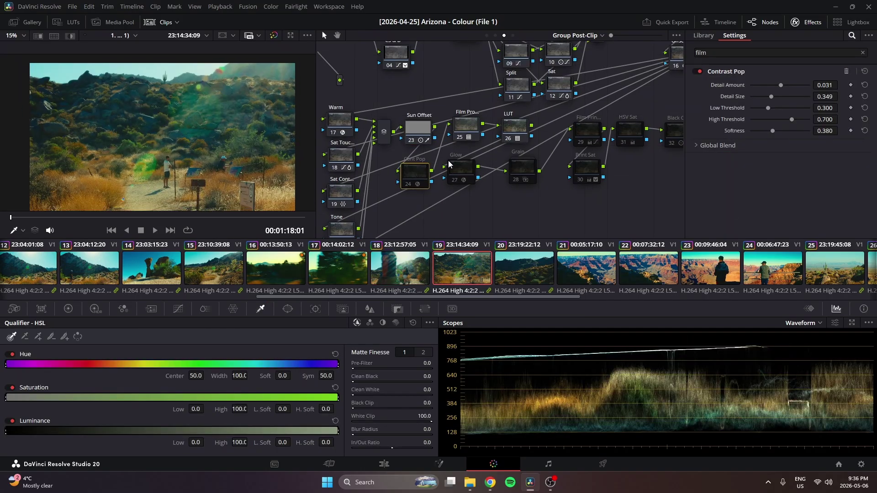
pyautogui.scroll(4, 212, 163)
pyautogui.scroll(-5, 212, 163)
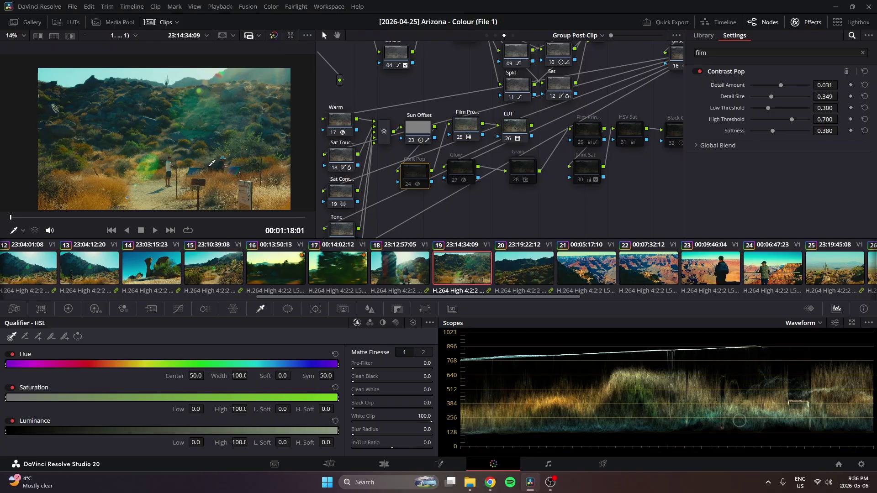
pyautogui.hotkey('ctrl', 'd')
pyautogui.scroll(1, 196, 159)
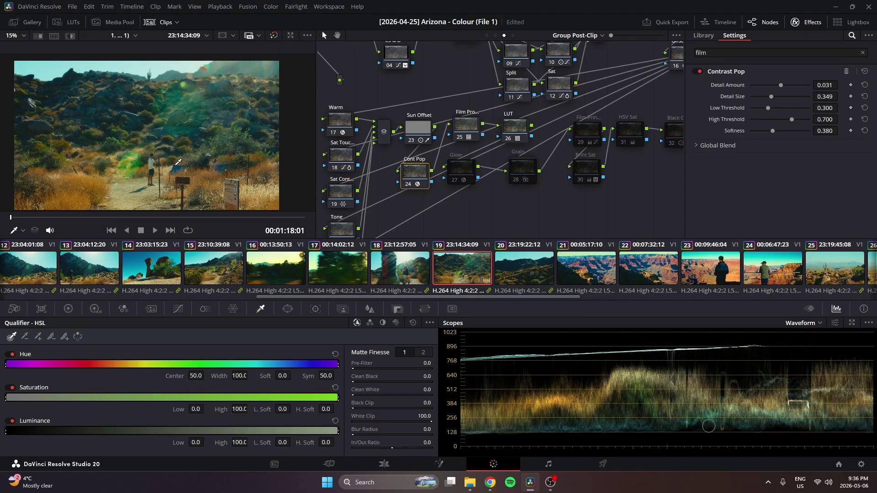
pyautogui.hotkey('ctrl', 'd')
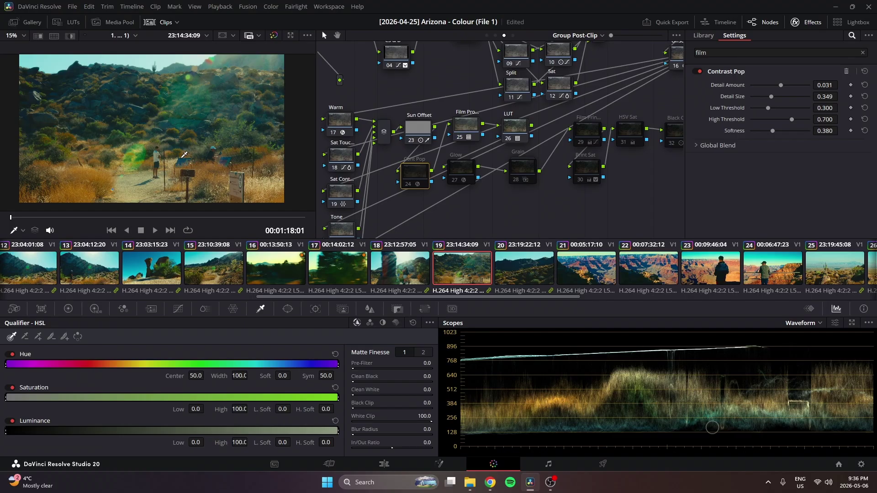
pyautogui.hotkey('ctrl', 'd')
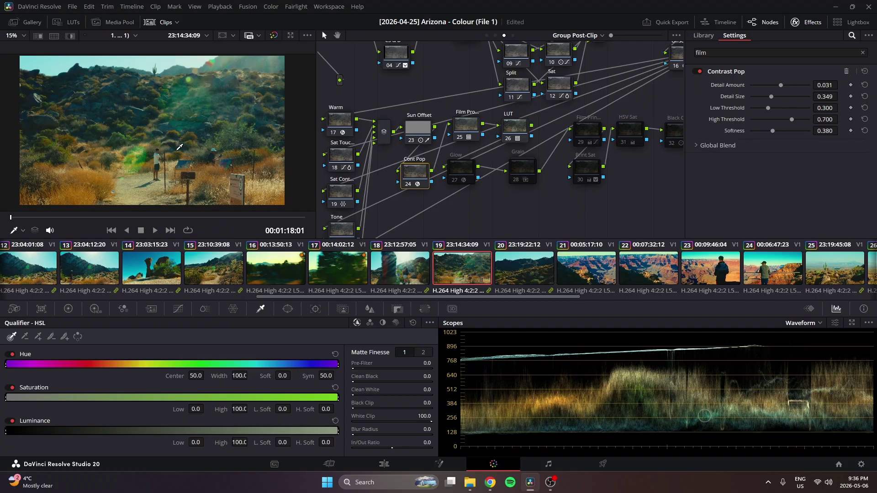
pyautogui.hotkey('ctrl', 'd')
pyautogui.hotkey('ctrl', 'd')
pyautogui.hotkey('ctrl', 'd')
pyautogui.hotkey('ctrl', 'd')
# Step: Enable the Glow node, review its glow settings, and check the result on the shadowed hillside in clip 20
pyautogui.click(457, 176)
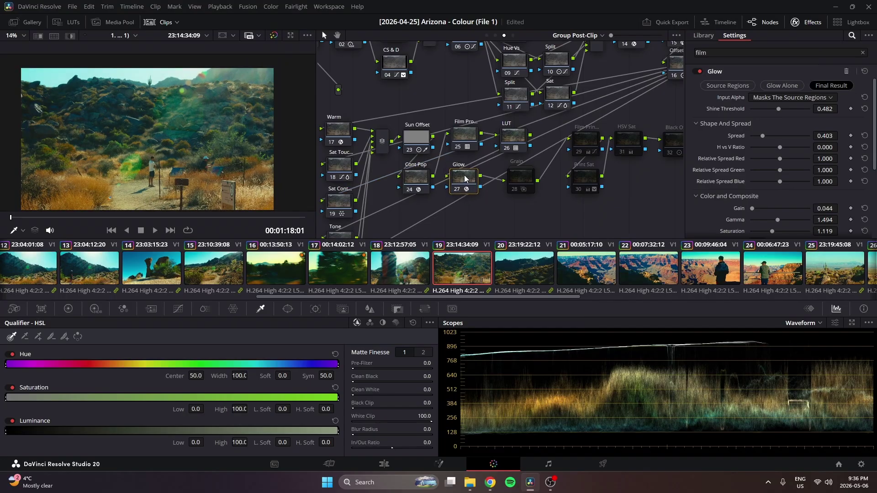
pyautogui.scroll(-4, 715, 184)
pyautogui.scroll(-1, 716, 184)
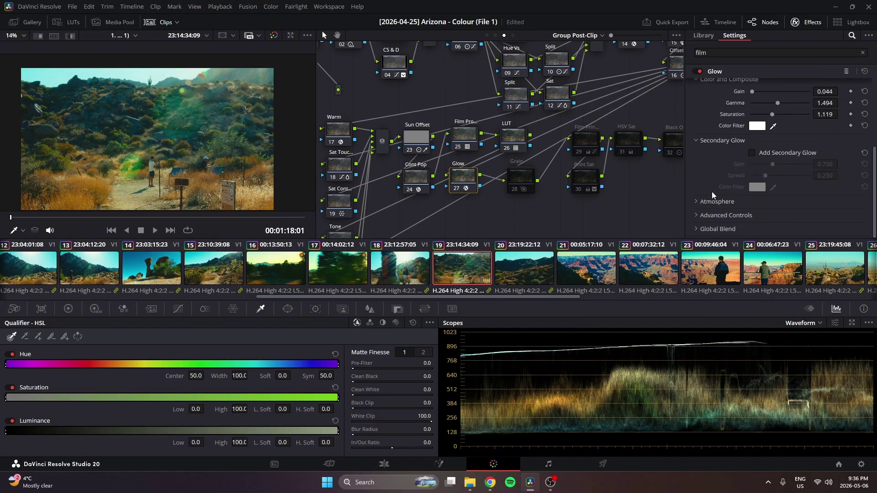
pyautogui.click(551, 272)
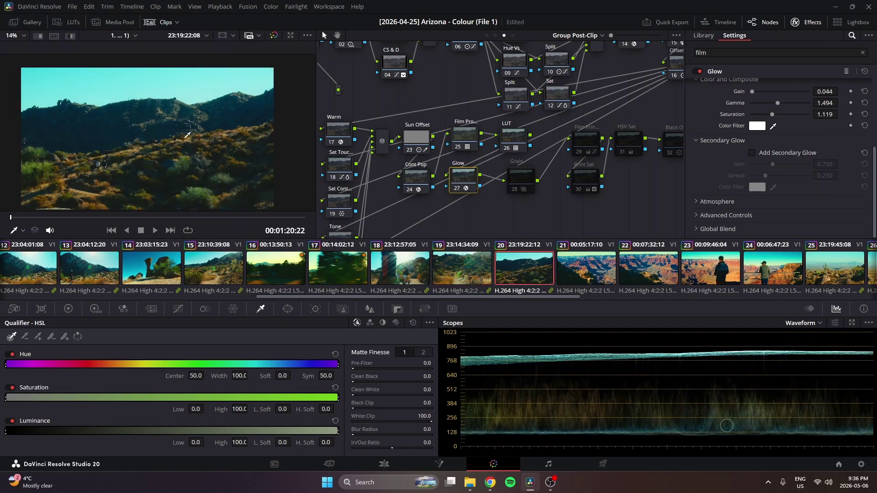
# Step: Move the disabled Grain node lower in the group post-clip graph, below the Glow node's row
pyautogui.hscroll(2, 504, 212)
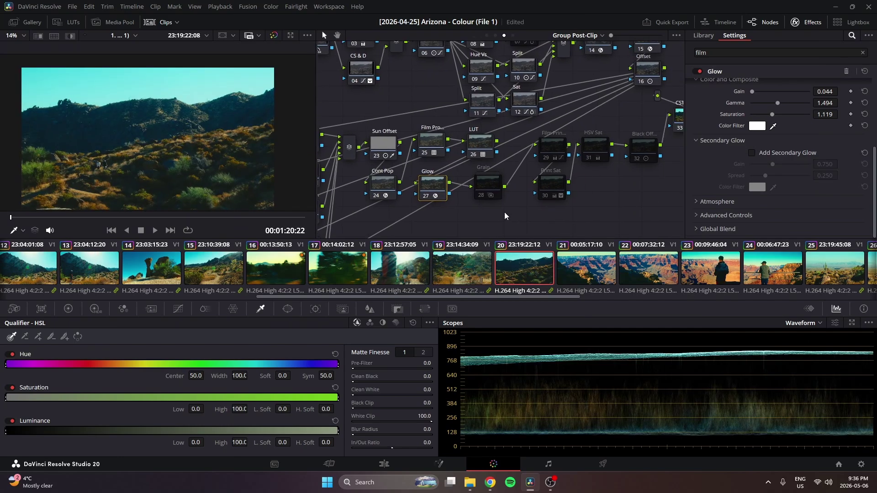
pyautogui.click(486, 188)
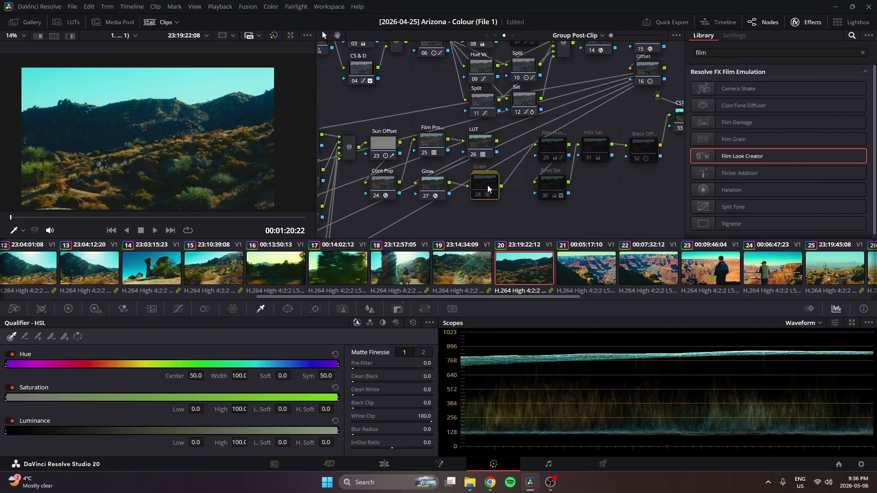
pyautogui.moveTo(487, 188); pyautogui.dragTo(484, 213)
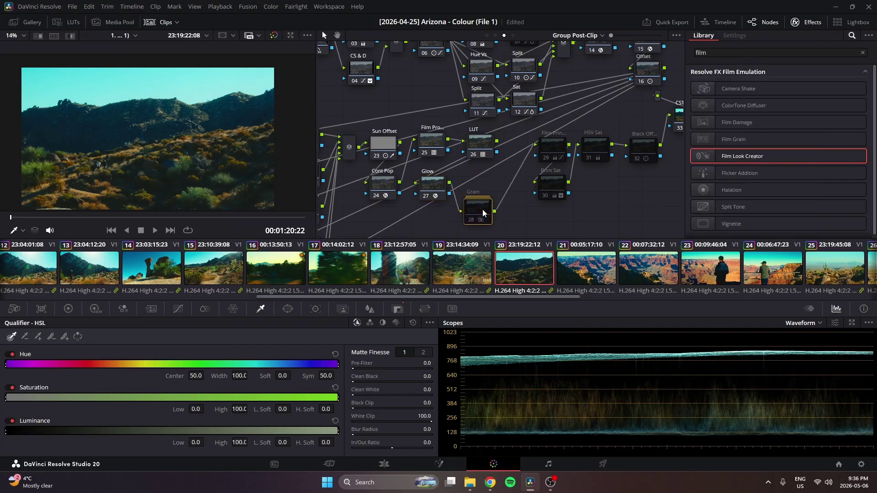
# Step: Select the disabled Film Print node 29 and return to the hillside trail in clip 19
pyautogui.hscroll(2, 475, 194)
pyautogui.click(514, 157)
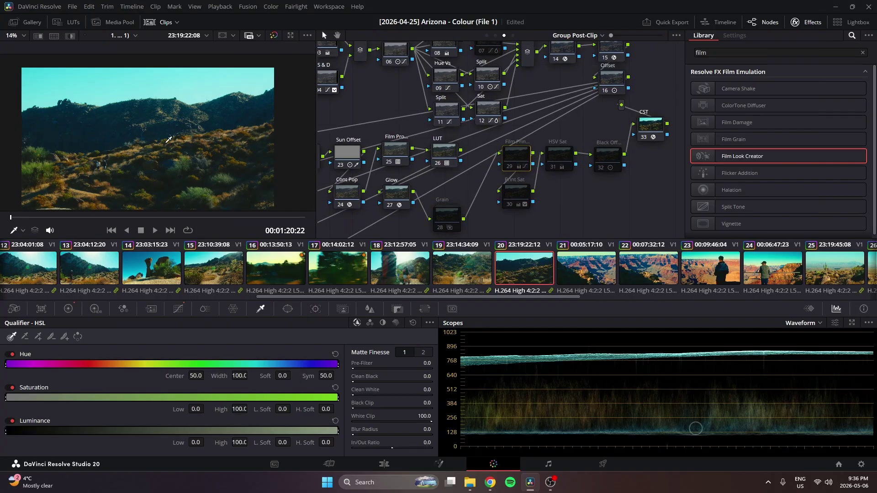
pyautogui.press('Up')
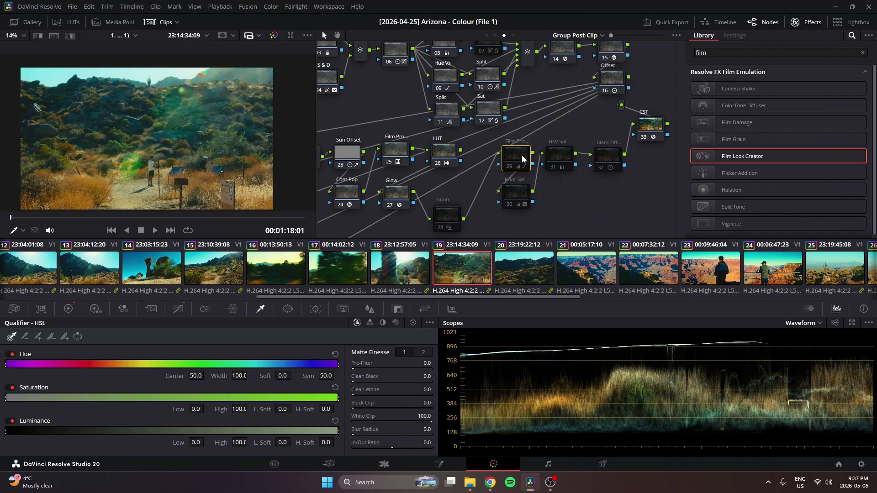
pyautogui.moveTo(521, 158); pyautogui.dragTo(552, 166)
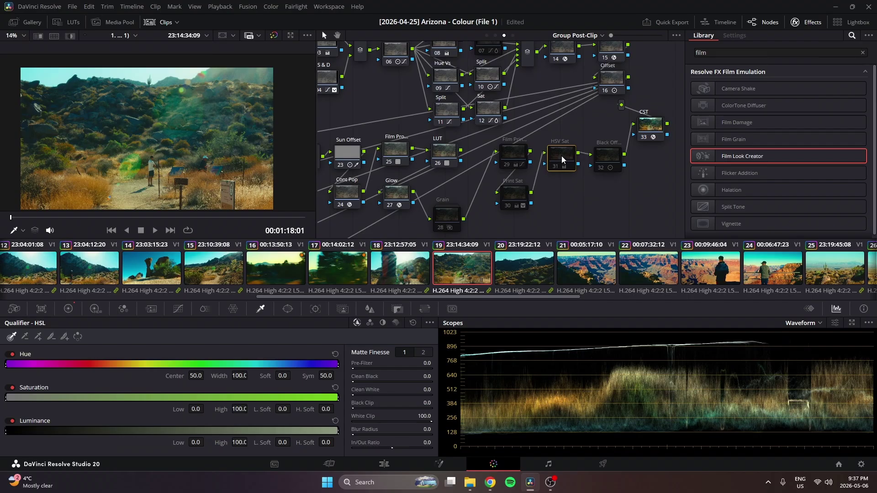
pyautogui.click(509, 156)
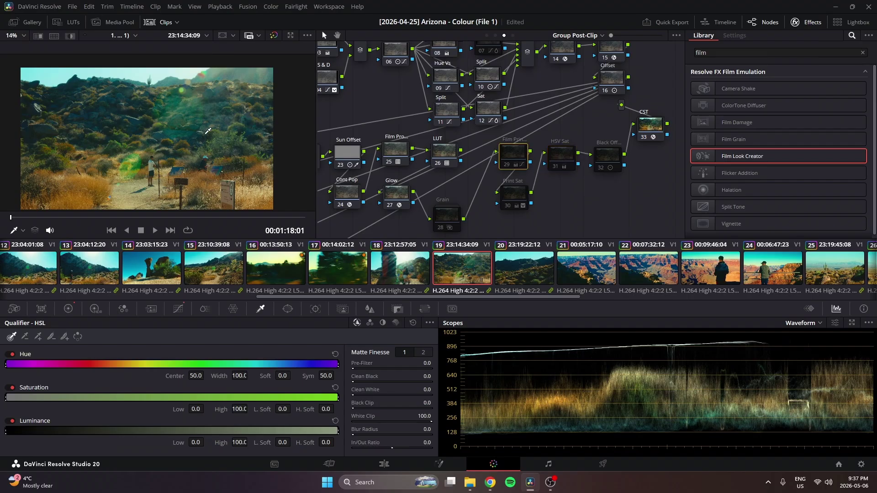
# Step: Examine the balanced rocks in clip 14 and the desert trail in clip 15 with the Film Print node disabled
pyautogui.scroll(4, 327, 269)
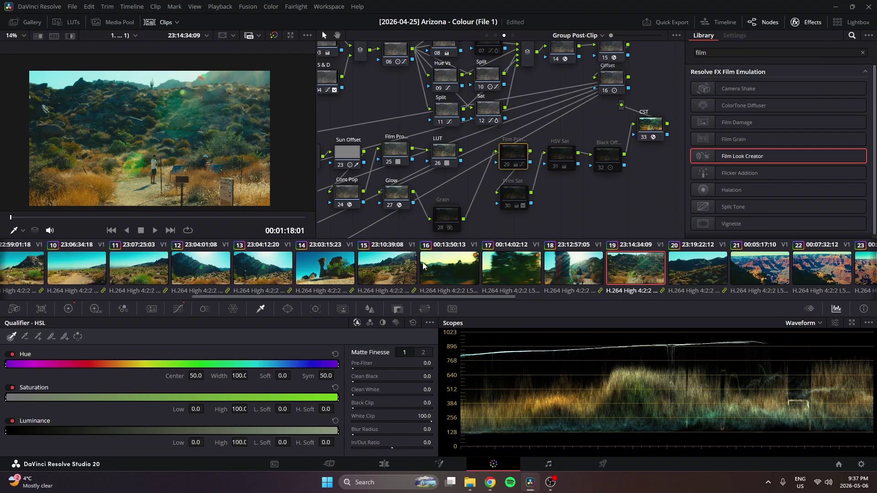
pyautogui.click(327, 275)
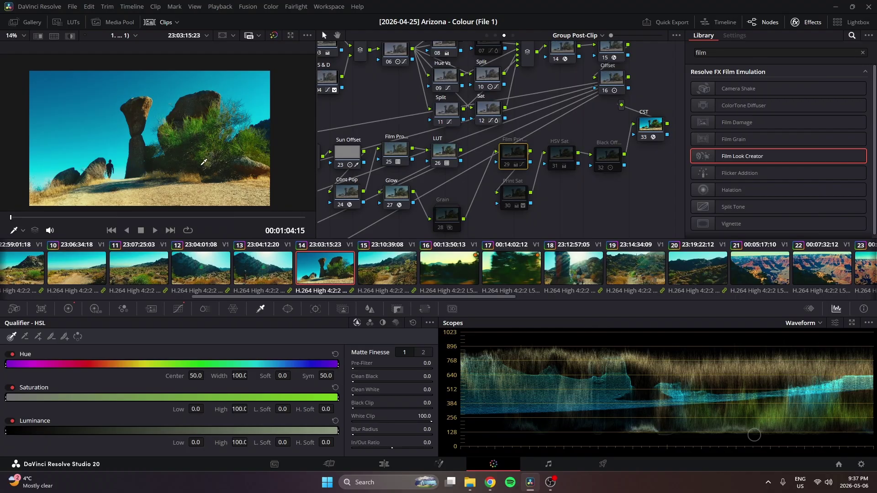
pyautogui.press('Down')
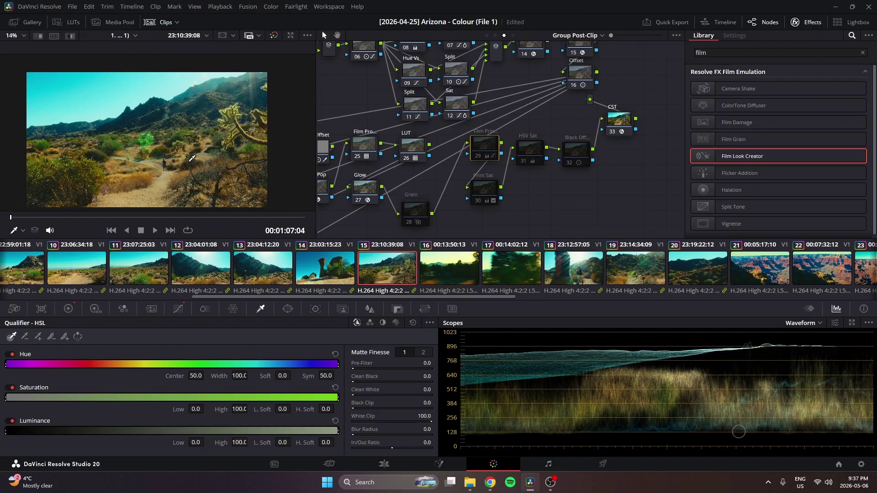
pyautogui.hscroll(-2, 258, 284)
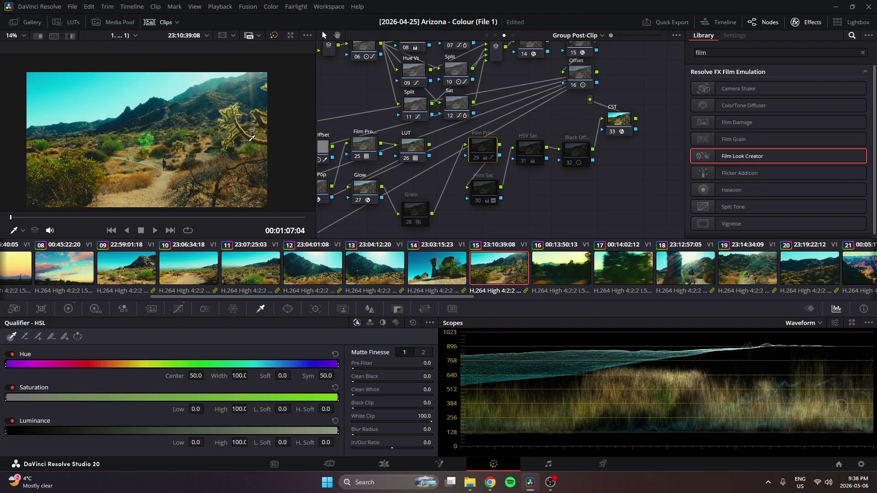
# Step: Show the Film Print node's custom curves in an expanded floating window and place it below the node graph
pyautogui.hotkey('alt', 'shift', 'c')
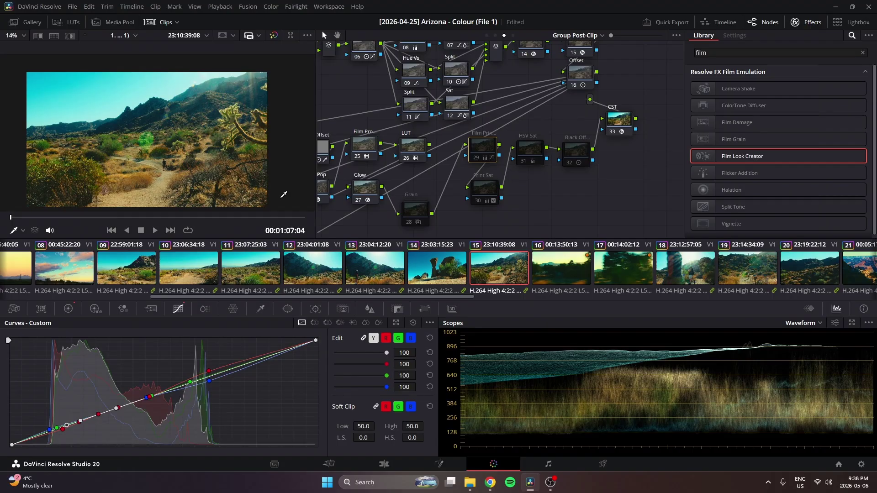
pyautogui.click(395, 324)
pyautogui.moveTo(395, 128); pyautogui.dragTo(458, 81)
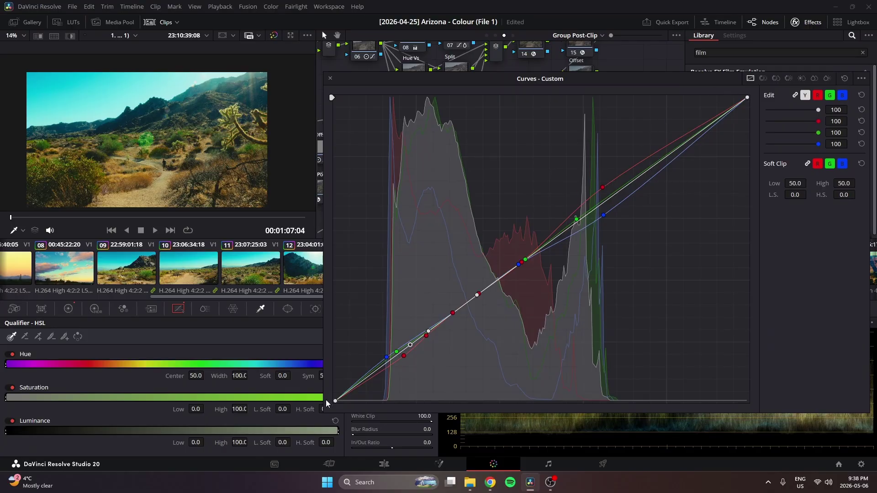
pyautogui.moveTo(426, 78)
pyautogui.mouseDown()
pyautogui.moveTo(481, 389)
pyautogui.moveTo(440, 86)
pyautogui.mouseUp()
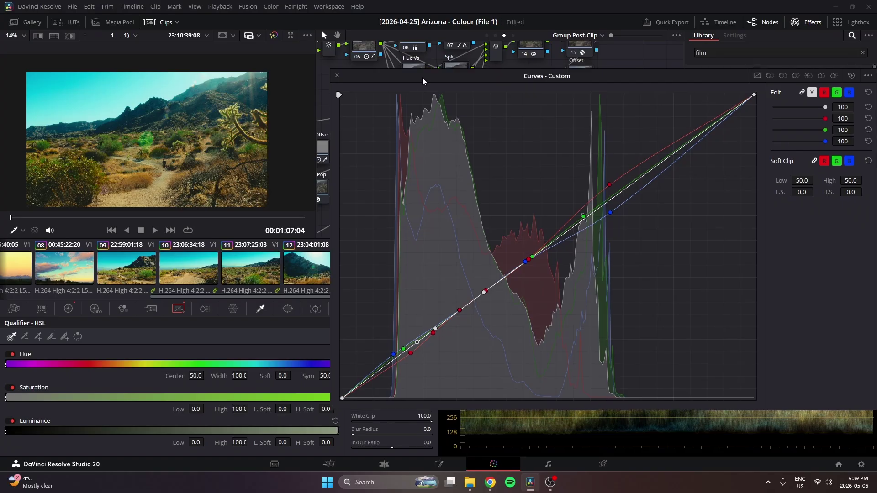
pyautogui.moveTo(424, 72); pyautogui.dragTo(398, 256)
# Step: Compare the Film Print node on and off on clip 15 beside its curves, leaving the node disabled
pyautogui.hotkey('ctrl', 'd')
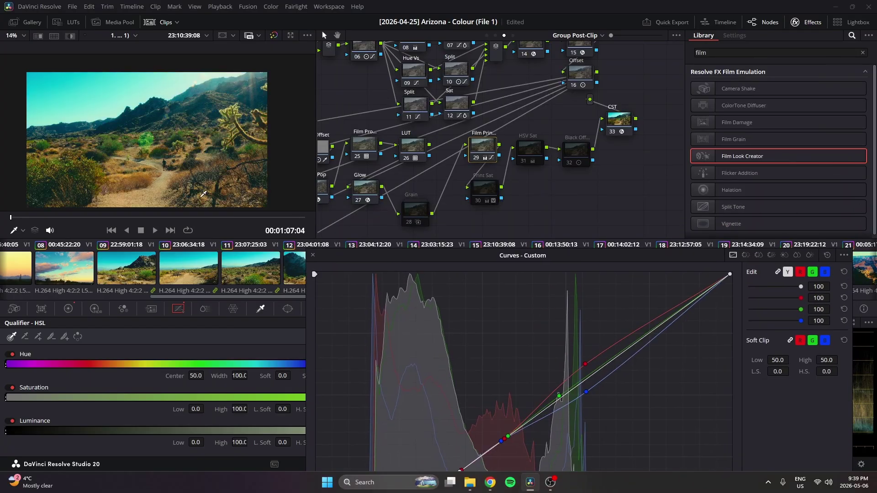
pyautogui.hotkey('ctrl', 'd')
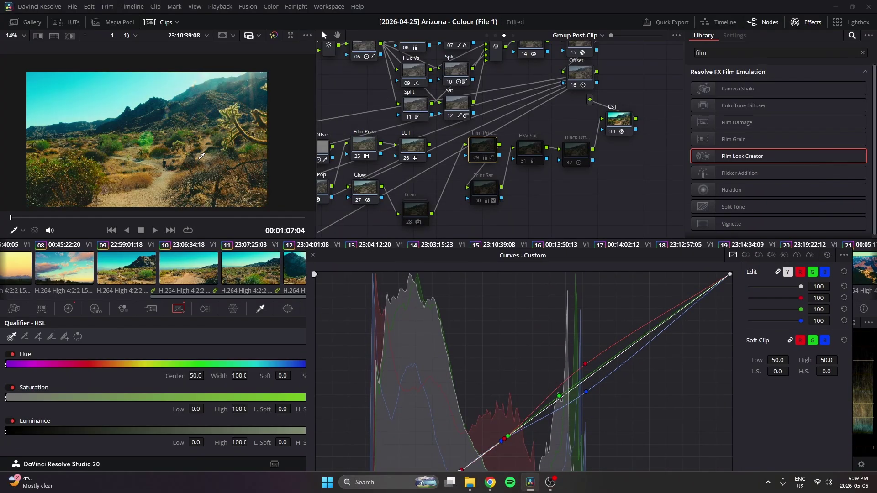
pyautogui.hotkey('ctrl', 'd')
pyautogui.hotkey('ctrl', 'd')
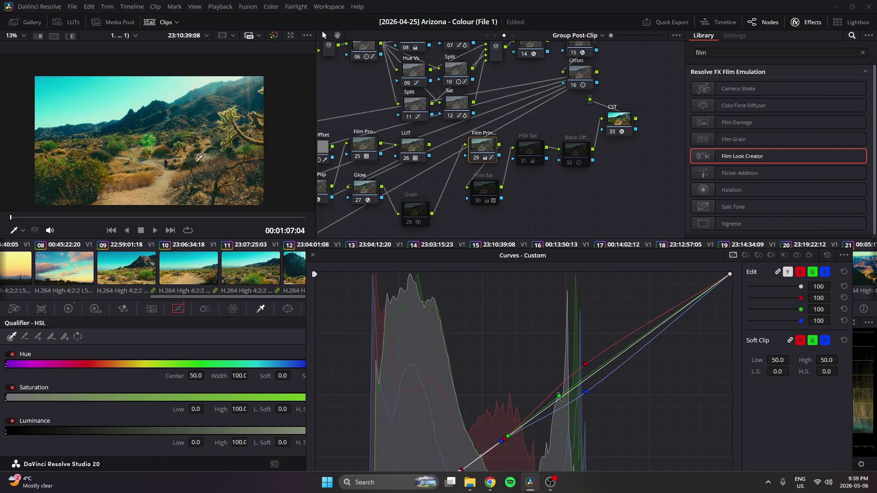
pyautogui.hotkey('ctrl', 'd')
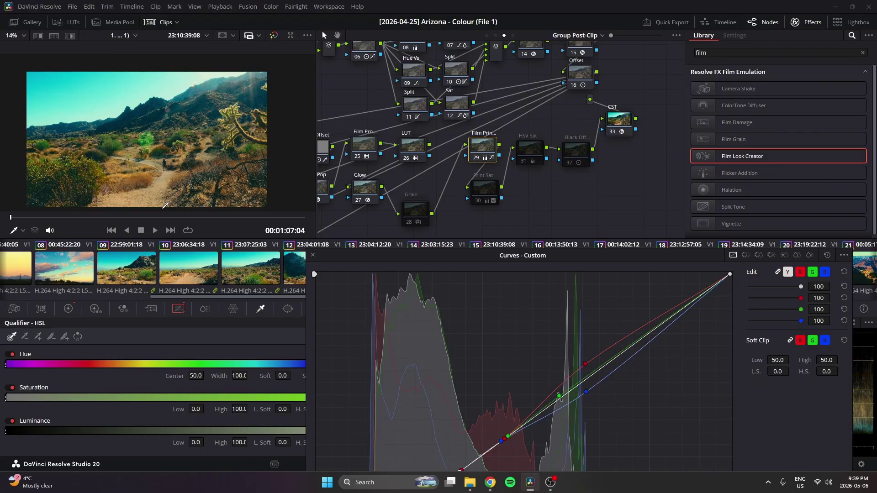
pyautogui.moveTo(371, 254); pyautogui.dragTo(386, 235)
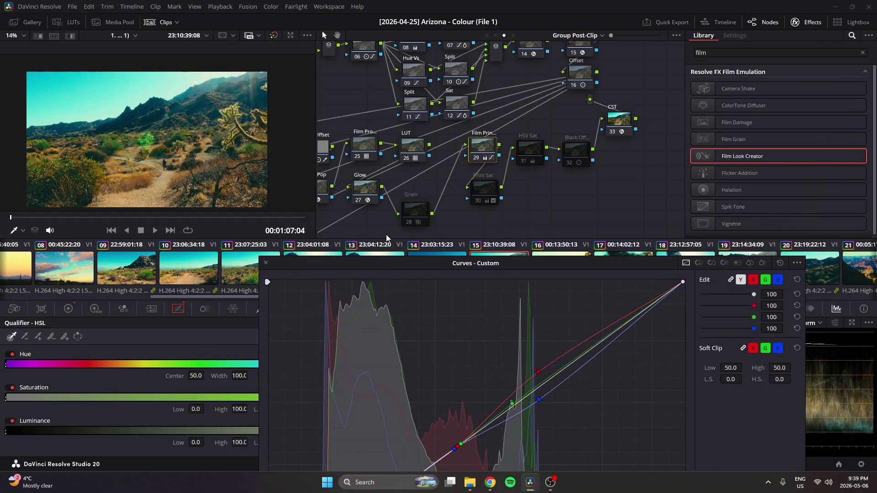
pyautogui.hotkey('ctrl', 'd')
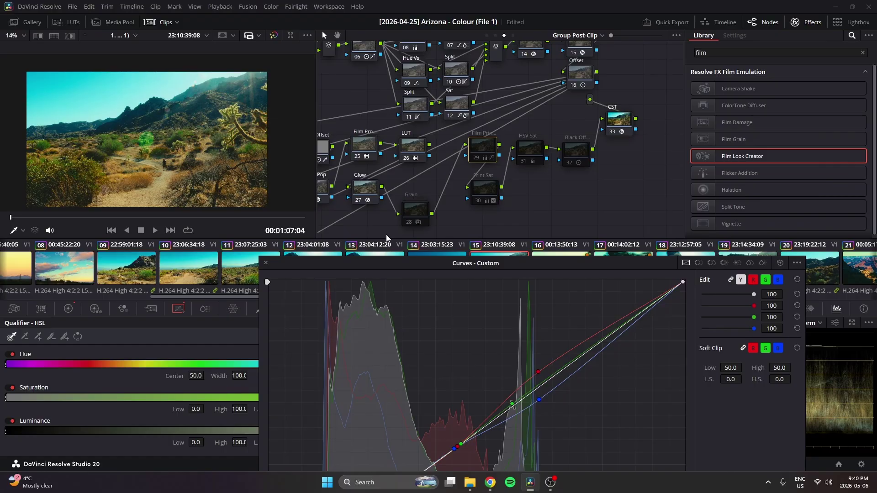
# Step: Compare the Film Print node on and off on clip 15, closing its curves window and leaving the node enabled
pyautogui.hotkey('ctrl', 'd')
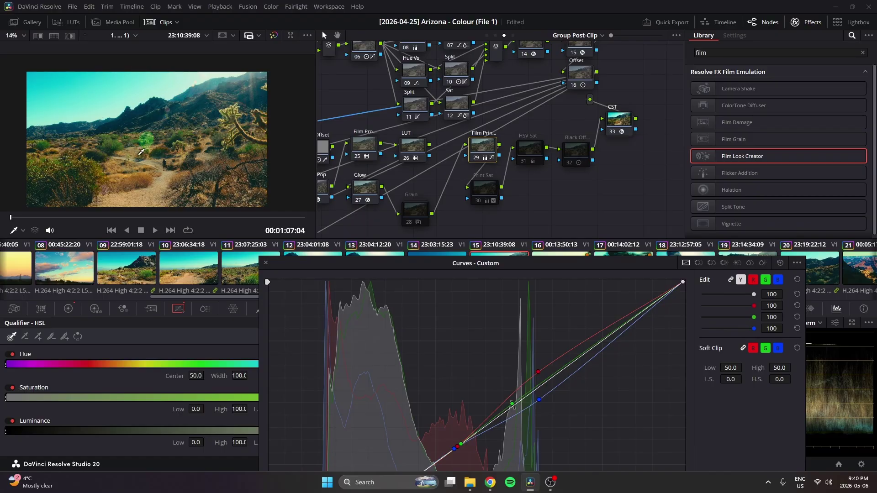
pyautogui.moveTo(361, 264); pyautogui.dragTo(342, 217)
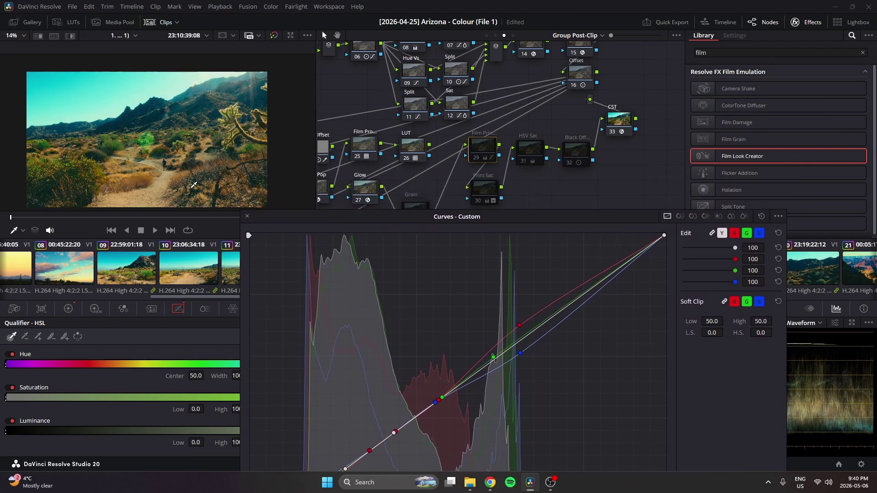
pyautogui.hotkey('ctrl', 'd')
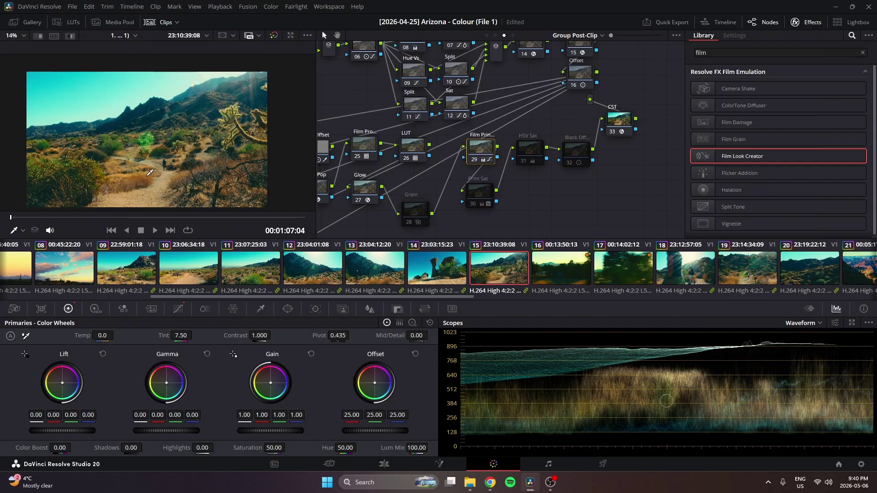
pyautogui.scroll(1, 150, 173)
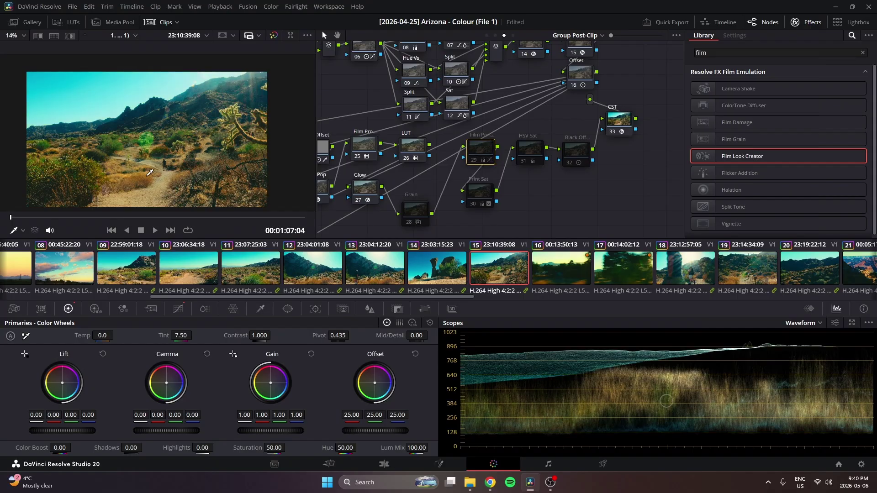
pyautogui.scroll(-2, 161, 170)
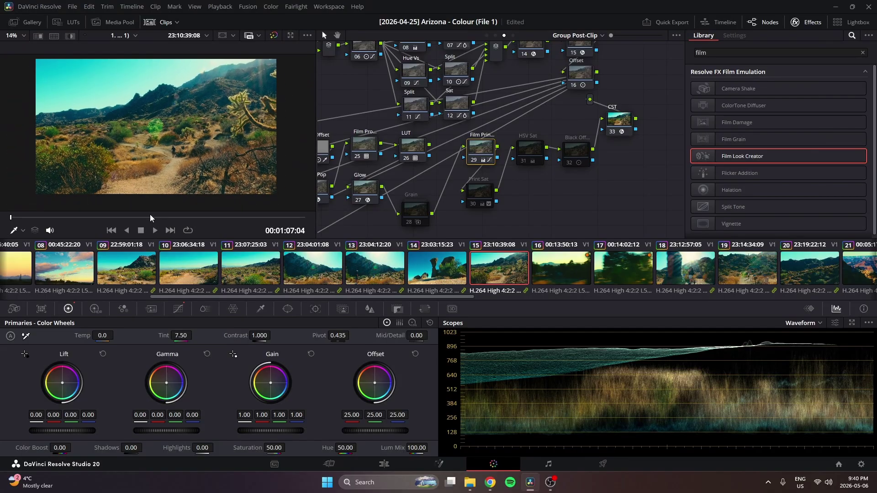
pyautogui.scroll(-1, 204, 145)
# Step: Reselect Film Print node 29 and check its effect on the trail shot once more, keeping it enabled
pyautogui.hotkey('shift', "'")
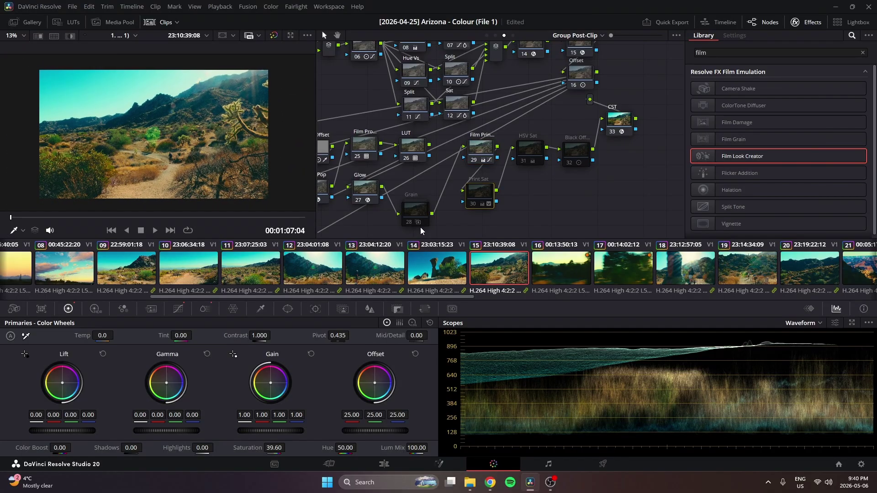
pyautogui.click(481, 151)
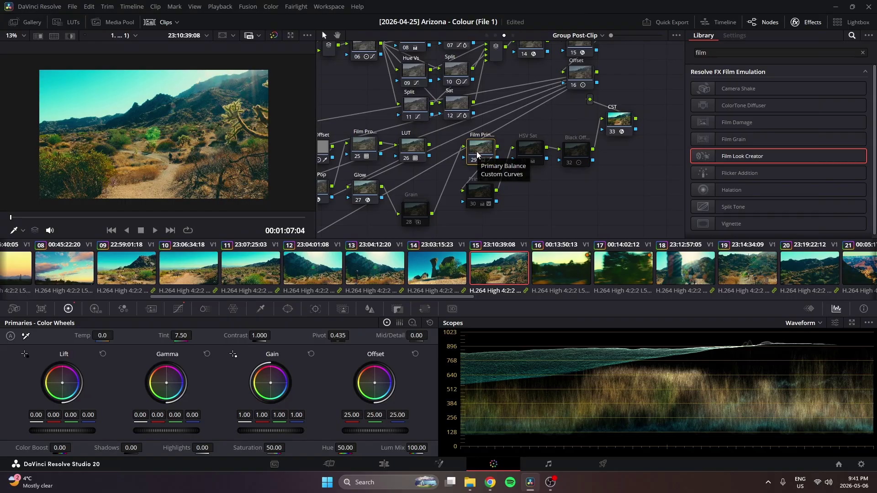
pyautogui.hotkey('ctrl', 'd')
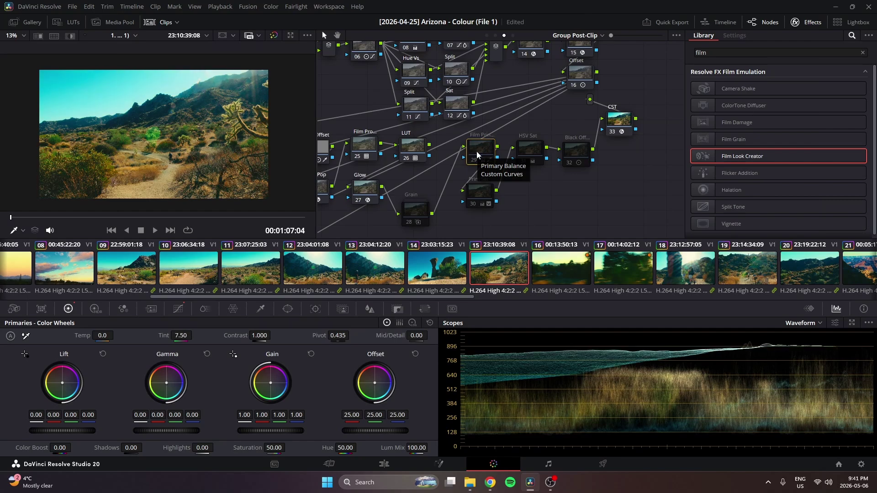
pyautogui.hotkey('ctrl', 'd')
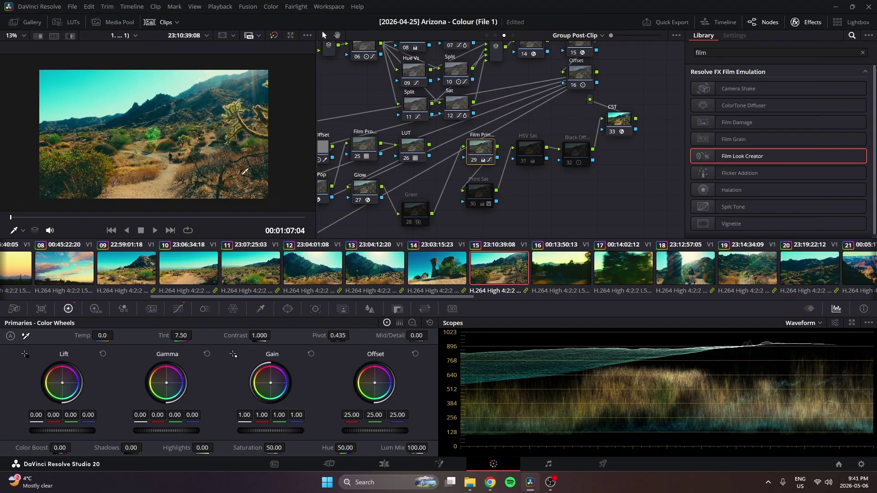
pyautogui.scroll(-1, 210, 164)
pyautogui.scroll(1, 210, 164)
# Step: Inspect the curves and primary wheels of the disabled Print Sat node 30
pyautogui.click(485, 193)
pyautogui.click(178, 309)
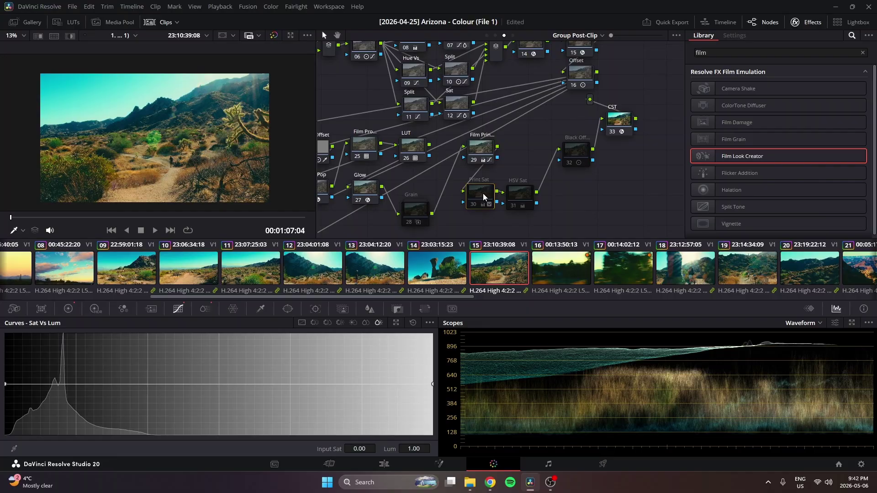
pyautogui.click(68, 309)
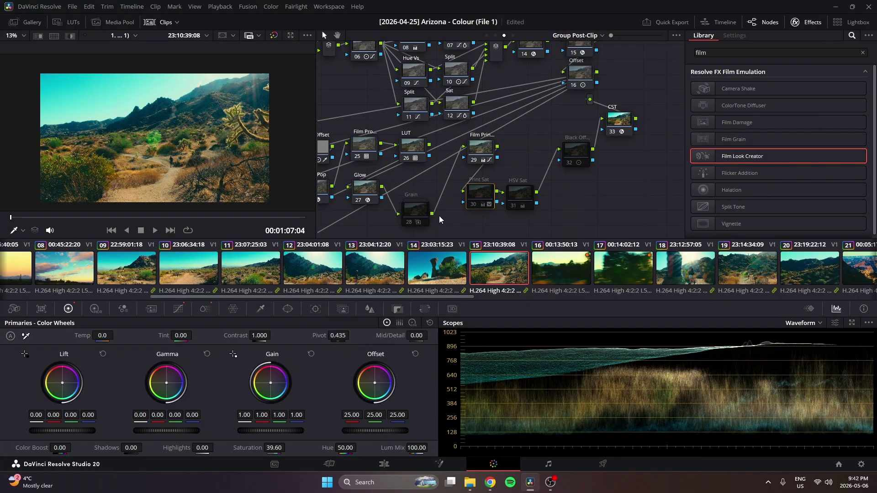
pyautogui.moveTo(475, 197); pyautogui.dragTo(473, 200)
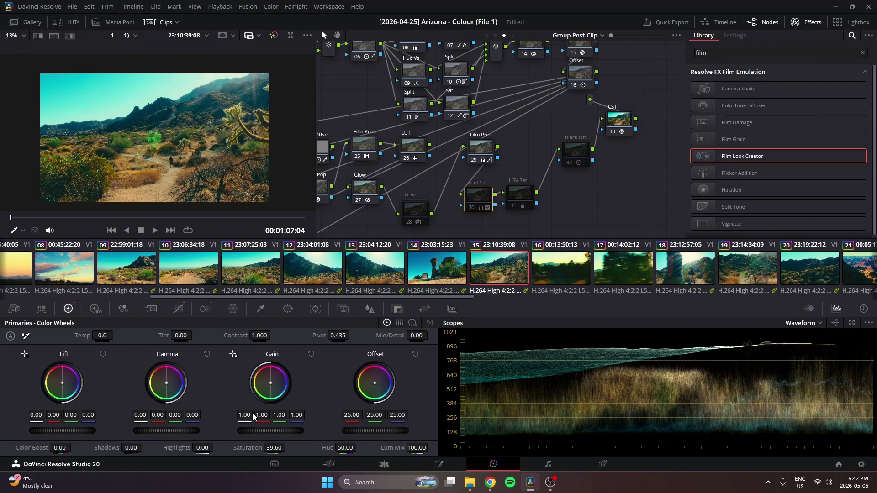
# Step: Check the HSV Sat node's colour space and channel options and enable the node on clip 15
pyautogui.click(525, 194)
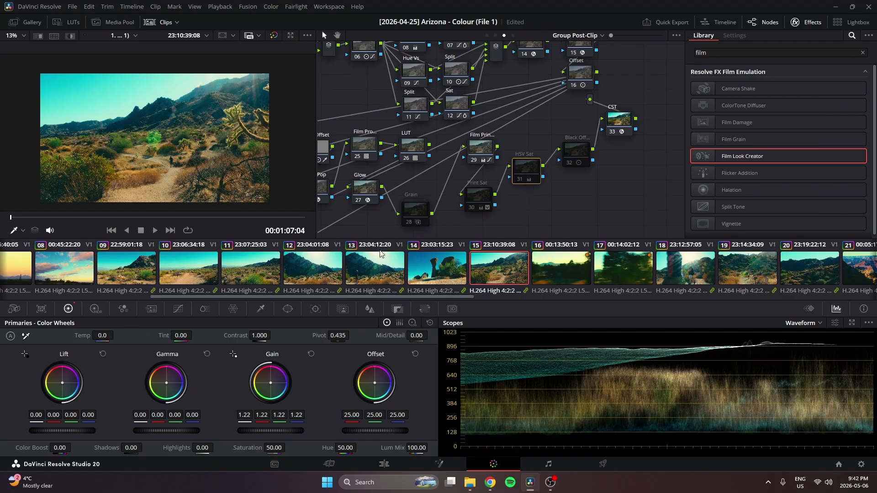
pyautogui.rightClick(530, 168)
pyautogui.moveTo(556, 281)
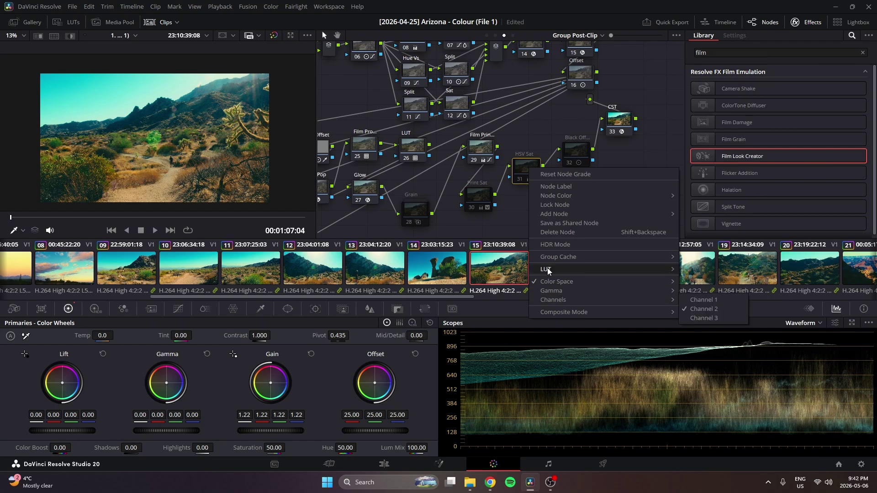
pyautogui.click(523, 169)
pyautogui.moveTo(524, 170); pyautogui.dragTo(523, 174)
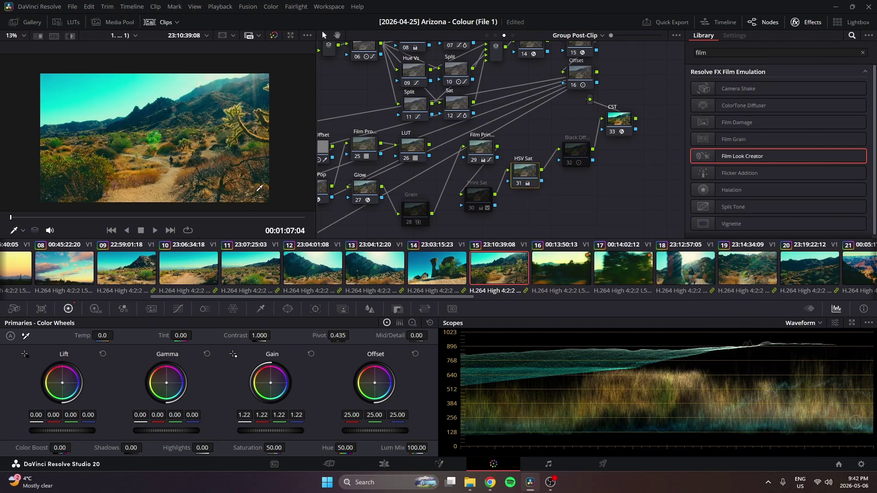
pyautogui.scroll(-1, 195, 173)
pyautogui.scroll(-1, 191, 175)
pyautogui.scroll(1, 190, 174)
pyautogui.moveTo(185, 173); pyautogui.dragTo(192, 174)
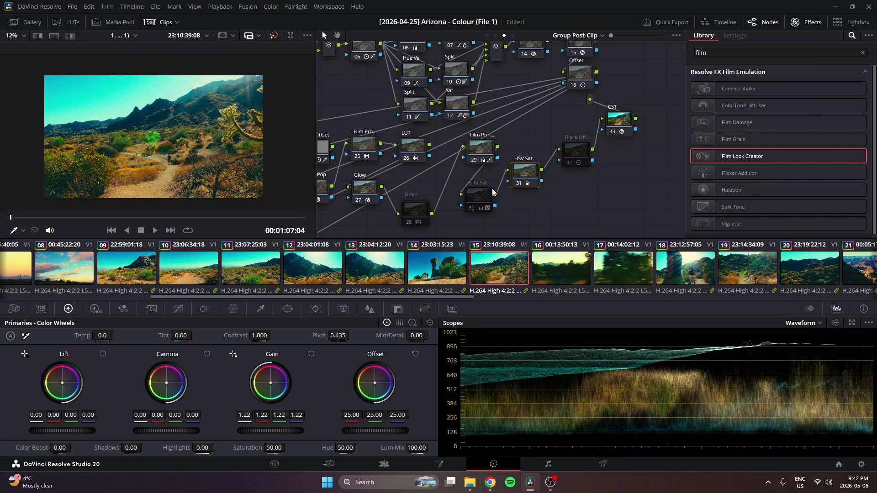
# Step: Go to clip 13 and space the Print Sat and HSV Sat nodes apart, leaving Print Sat selected
pyautogui.click(481, 200)
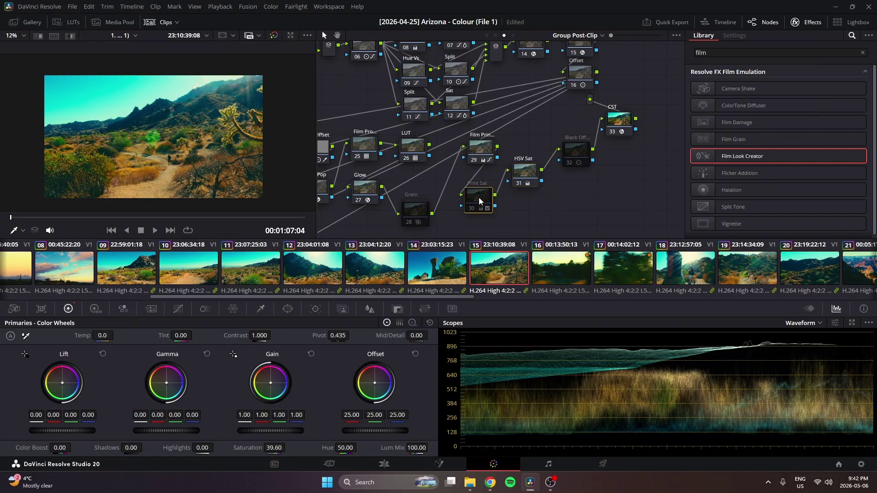
pyautogui.click(351, 267)
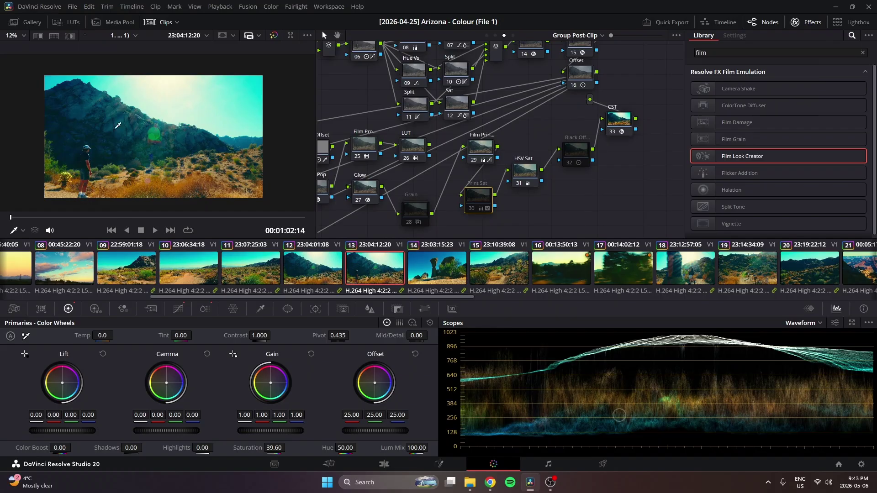
pyautogui.moveTo(487, 204); pyautogui.dragTo(488, 202)
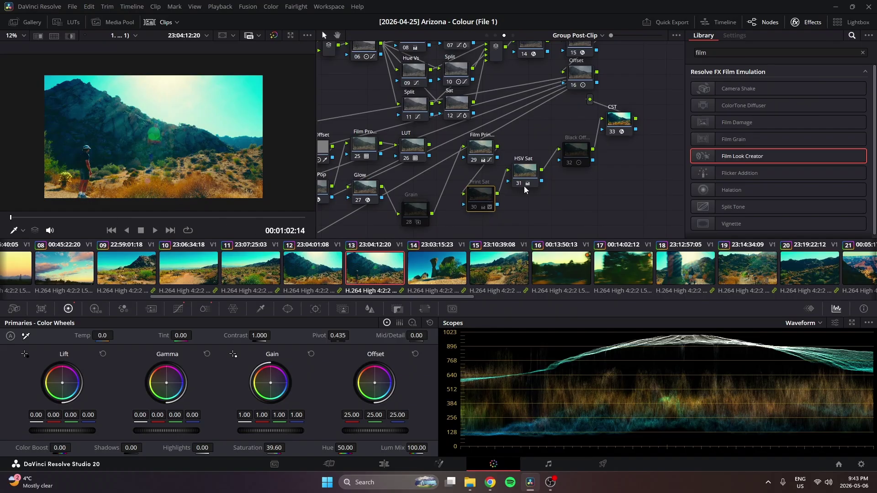
pyautogui.moveTo(527, 172); pyautogui.dragTo(529, 167)
pyautogui.click(483, 198)
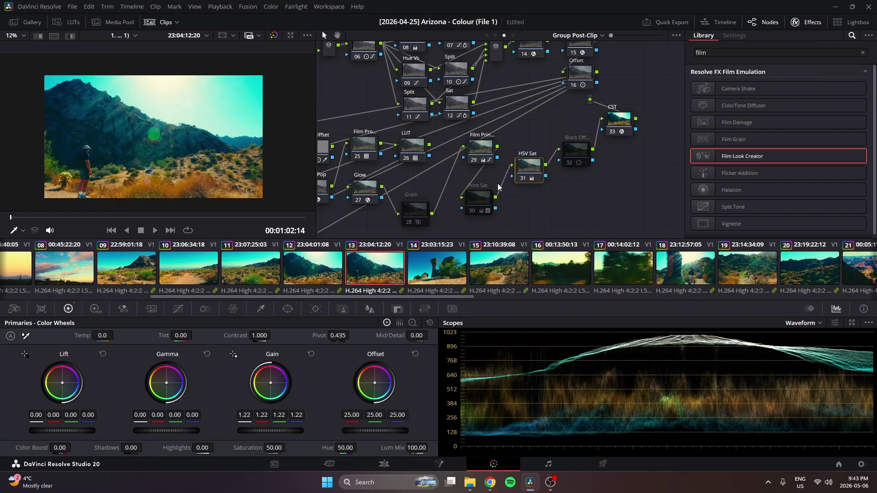
pyautogui.moveTo(471, 206); pyautogui.dragTo(467, 214)
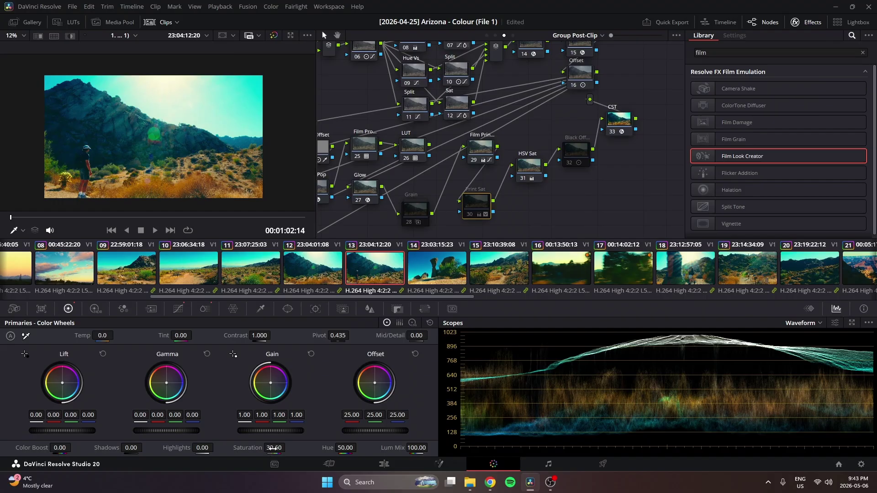
# Step: Examine the Print Sat node's ColorSlice settings and its Hue Vs Lum, Hue Vs Sat and Hue Vs Hue curves
pyautogui.click(205, 309)
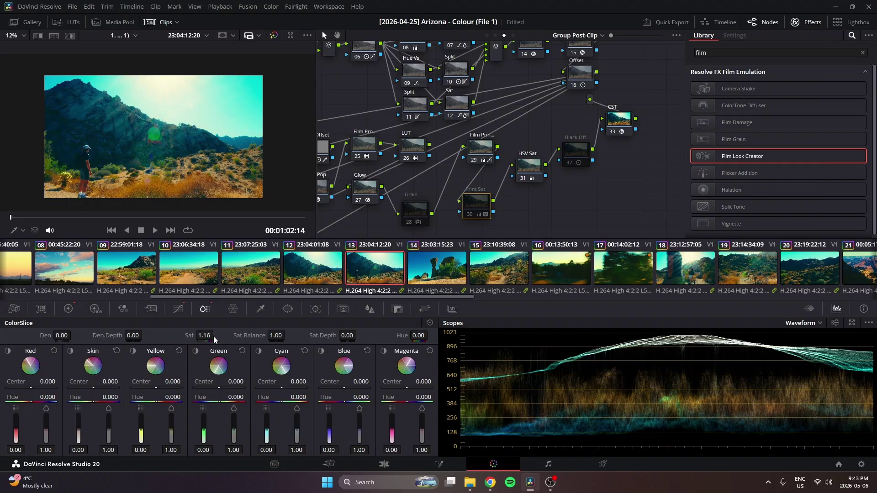
pyautogui.click(179, 308)
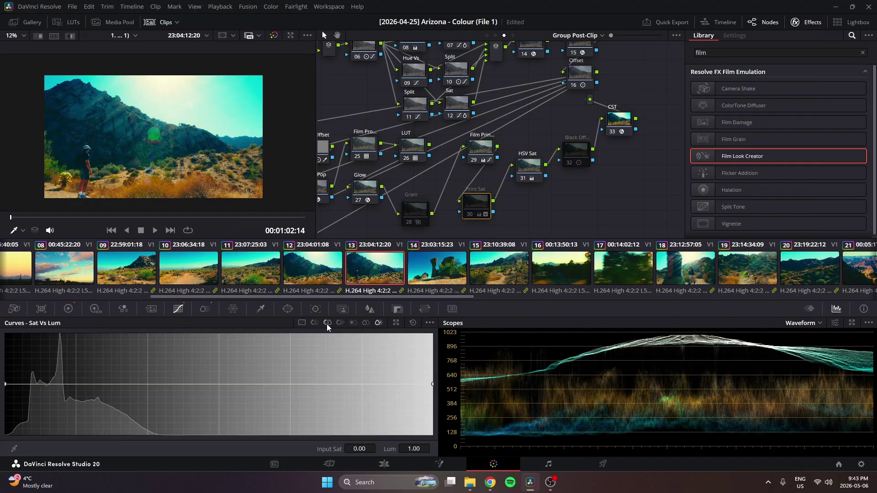
pyautogui.click(339, 323)
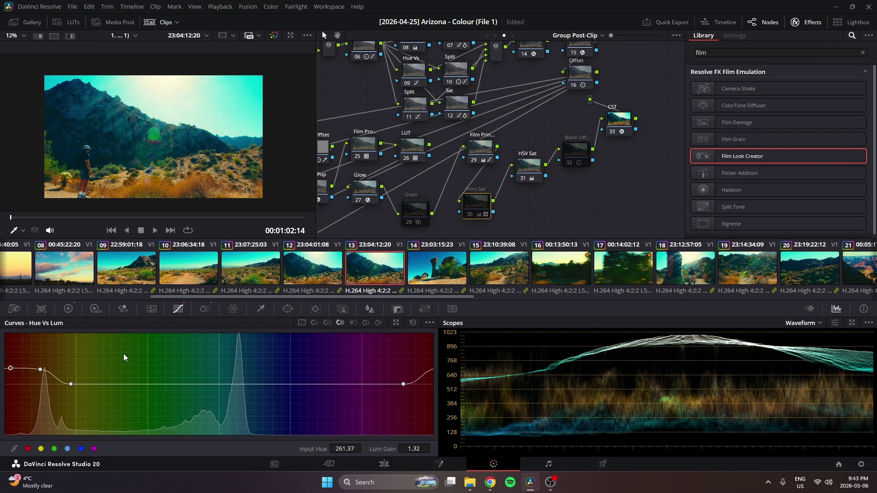
pyautogui.click(327, 323)
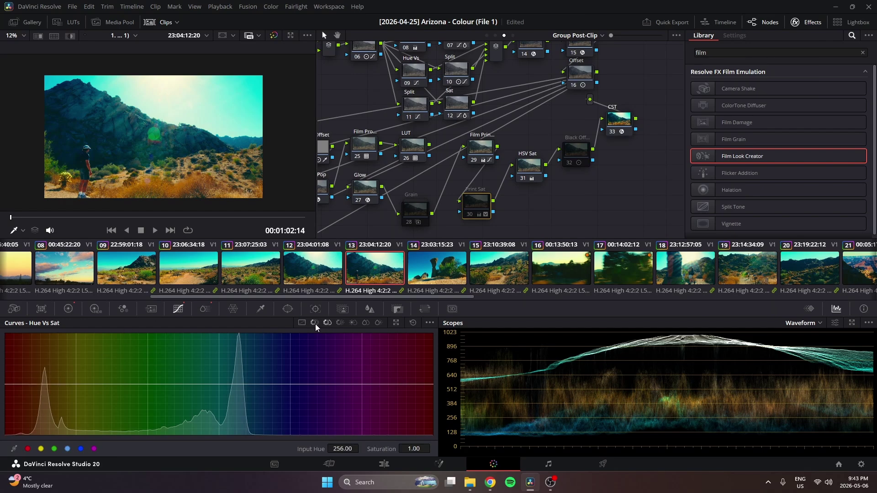
pyautogui.click(315, 323)
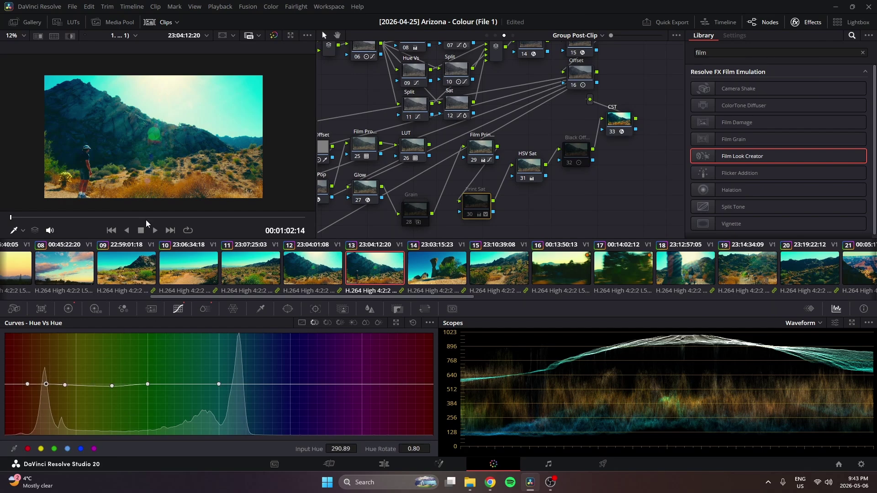
# Step: Go to the desert scrub shot in clip 11 and enable the Print Sat node
pyautogui.scroll(-1, 202, 162)
pyautogui.press('Up')
pyautogui.press('Up')
pyautogui.click(470, 212)
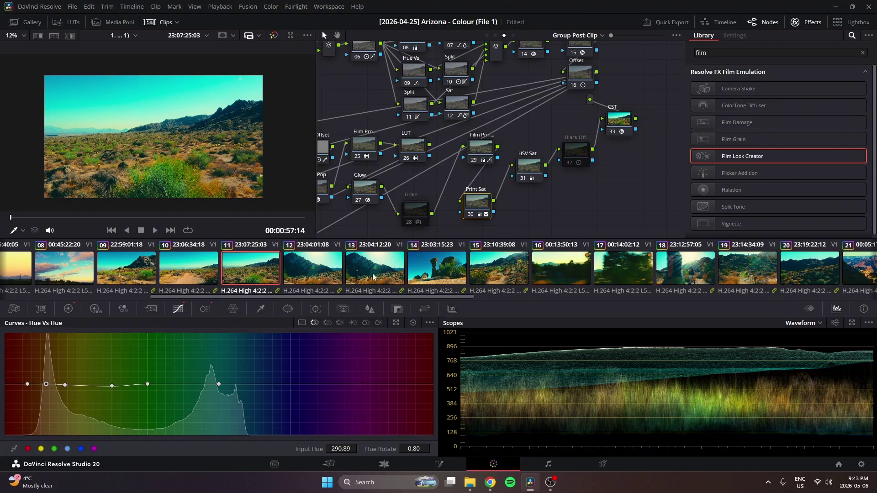
# Step: Compare the Print Sat node on and off in a close view of clip 13's orange brush, leaving it enabled
pyautogui.press('Down')
pyautogui.press('Down')
pyautogui.scroll(5, 193, 197)
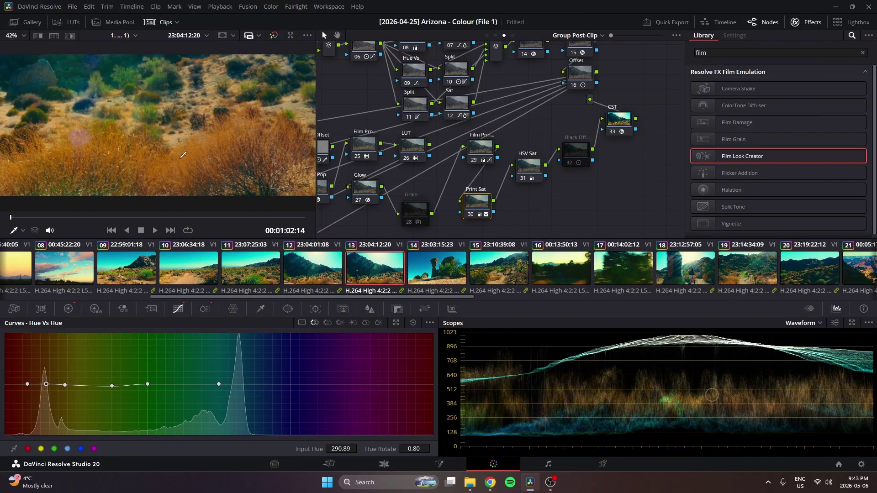
pyautogui.hotkey('ctrl', 'd')
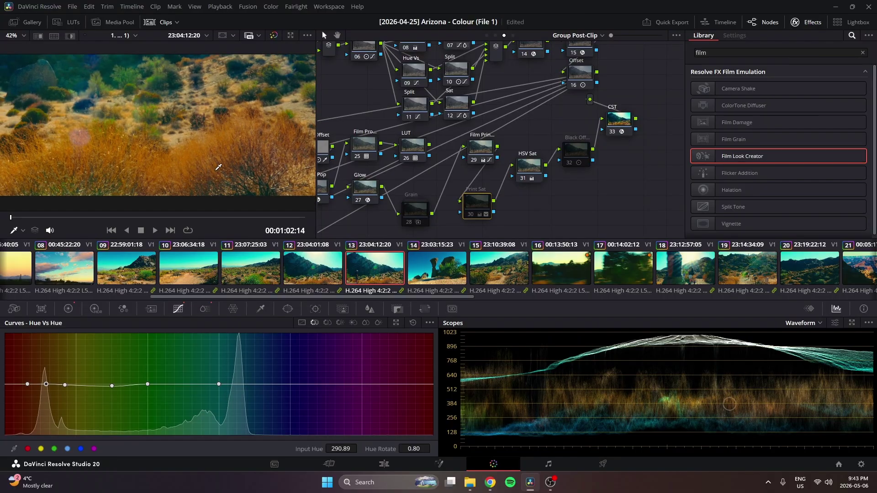
pyautogui.hotkey('ctrl', 'd')
pyautogui.scroll(-5, 190, 148)
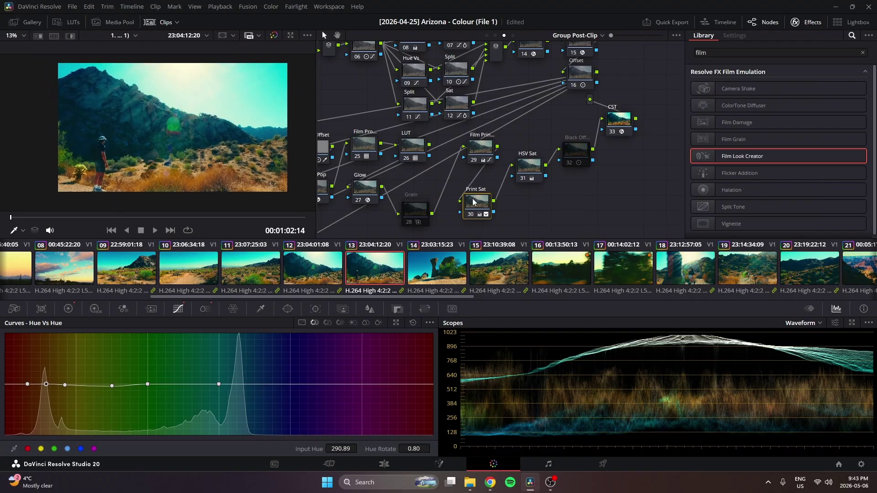
# Step: Line up the Print Sat and HSV Sat nodes side by side below Film Print and view the look on clip 9
pyautogui.moveTo(474, 202); pyautogui.dragTo(482, 190)
pyautogui.moveTo(531, 174); pyautogui.dragTo(526, 190)
pyautogui.press('Up')
pyautogui.press('Up')
pyautogui.press('Up')
pyautogui.press('Up')
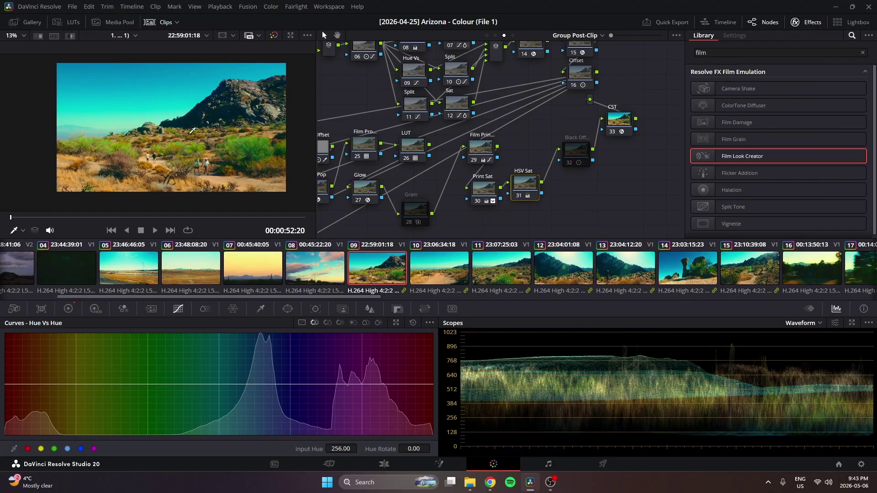
pyautogui.scroll(1, 195, 117)
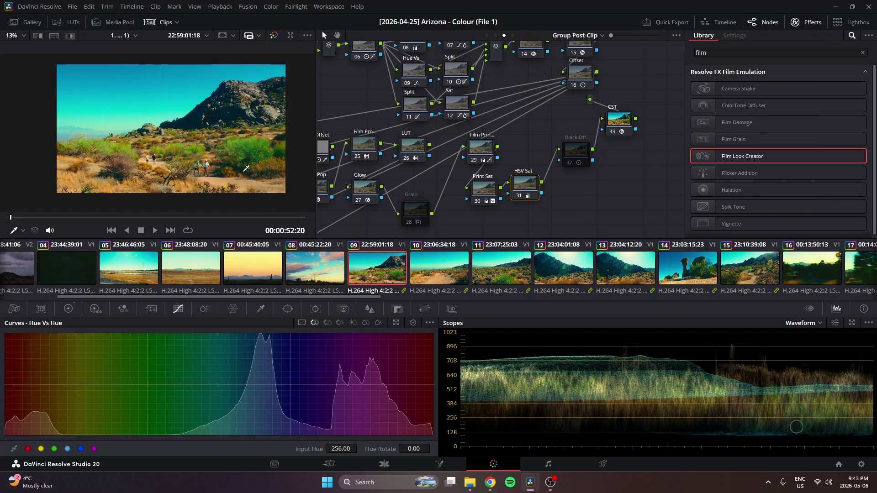
# Step: Review the look on clips 19, 20 and 21, ending on the backlit cactus shot in clip 30
pyautogui.scroll(-5, 401, 281)
pyautogui.click(512, 274)
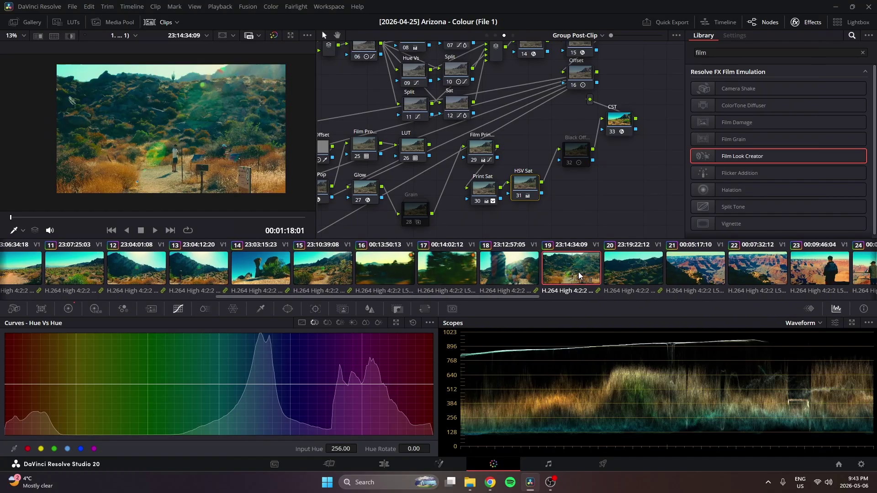
pyautogui.click(635, 269)
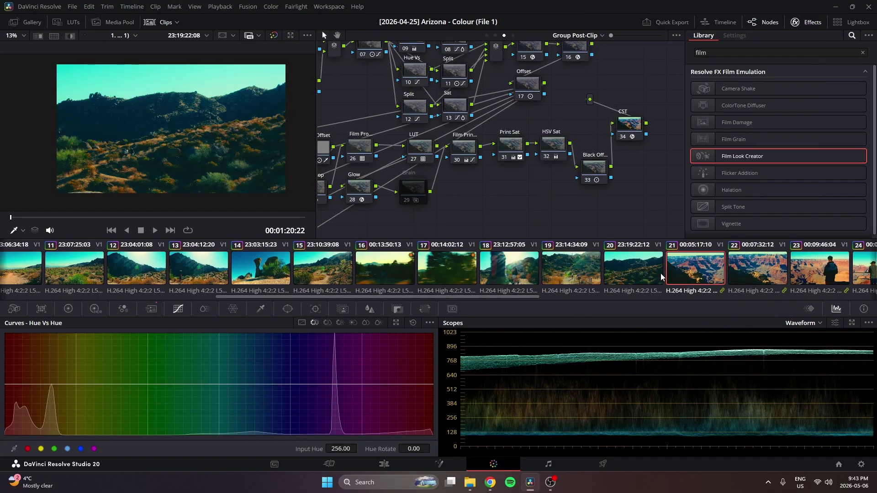
pyautogui.click(688, 273)
pyautogui.scroll(-8, 640, 274)
pyautogui.scroll(-1, 585, 280)
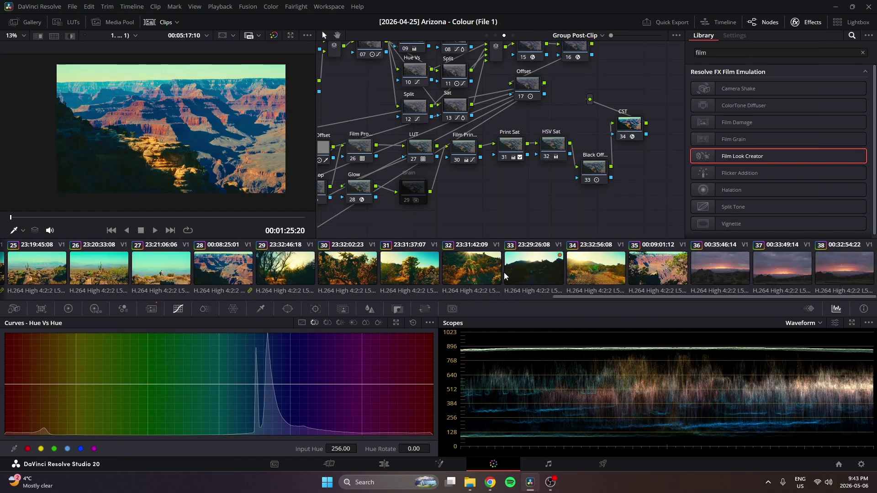
pyautogui.click(388, 270)
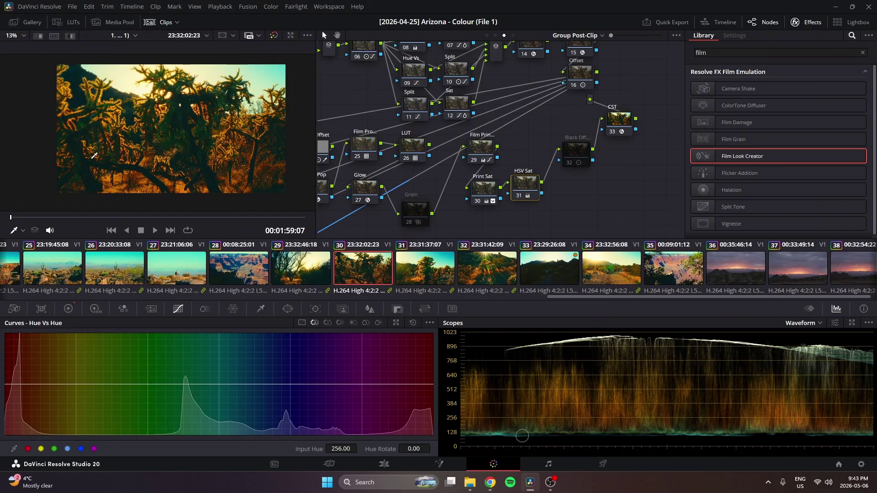
# Step: Place the Black Offset node beside HSV Sat, enable it and check clip 30's shadows up close
pyautogui.moveTo(195, 109); pyautogui.dragTo(172, 107)
pyautogui.moveTo(581, 153); pyautogui.dragTo(575, 189)
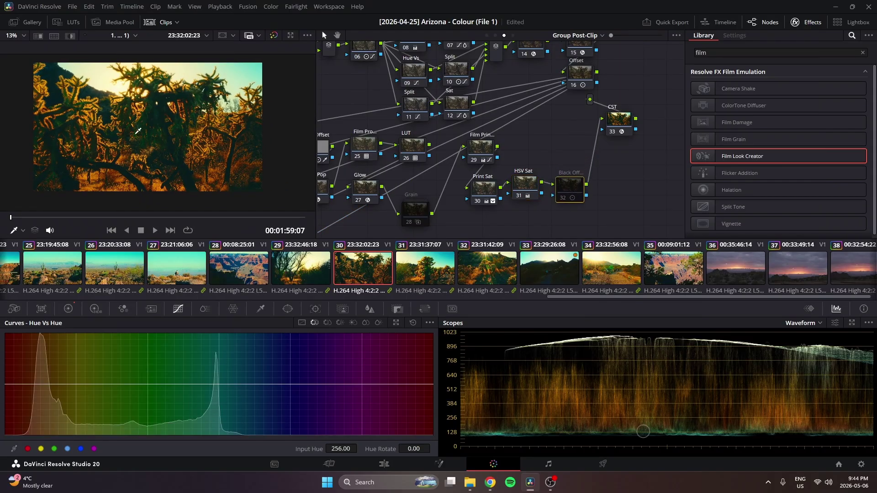
pyautogui.hotkey('ctrl', 'd')
pyautogui.moveTo(175, 152); pyautogui.dragTo(192, 158)
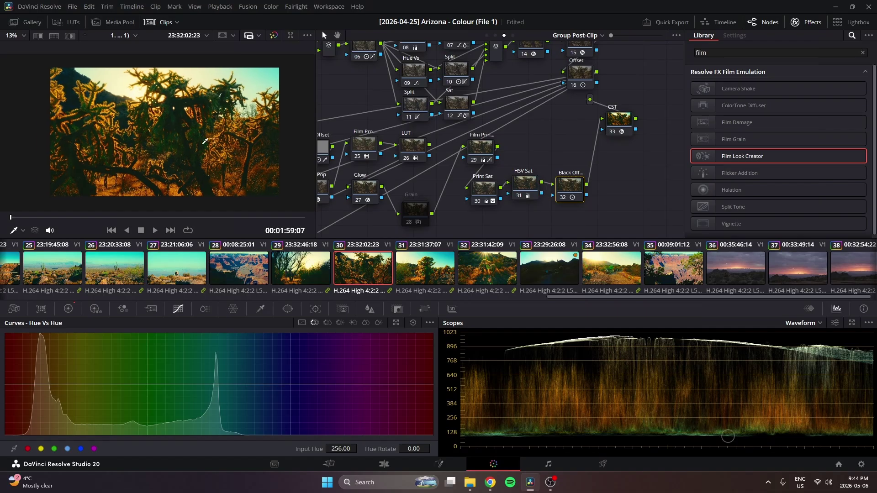
pyautogui.scroll(5, 194, 155)
pyautogui.scroll(-4, 199, 148)
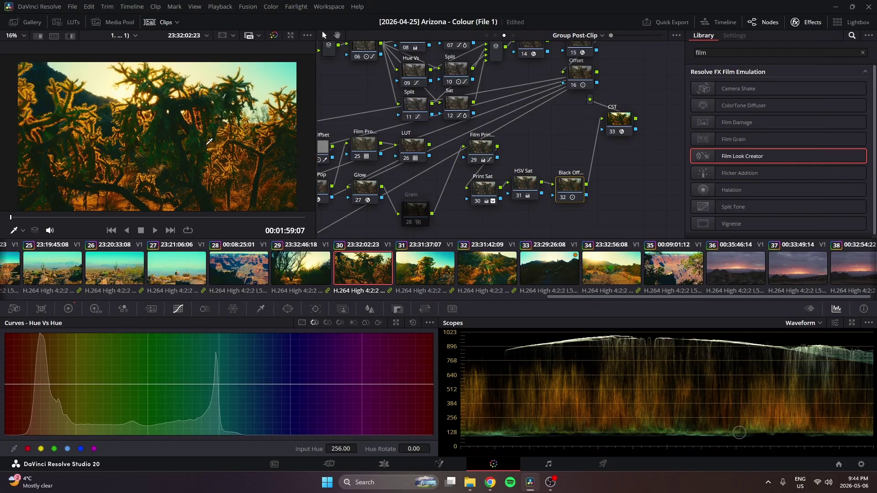
# Step: Compare clip 30 with the Film Print, Print Sat, HSV Sat and Black Offset nodes off and on, leaving them enabled
pyautogui.moveTo(569, 155); pyautogui.dragTo(468, 235)
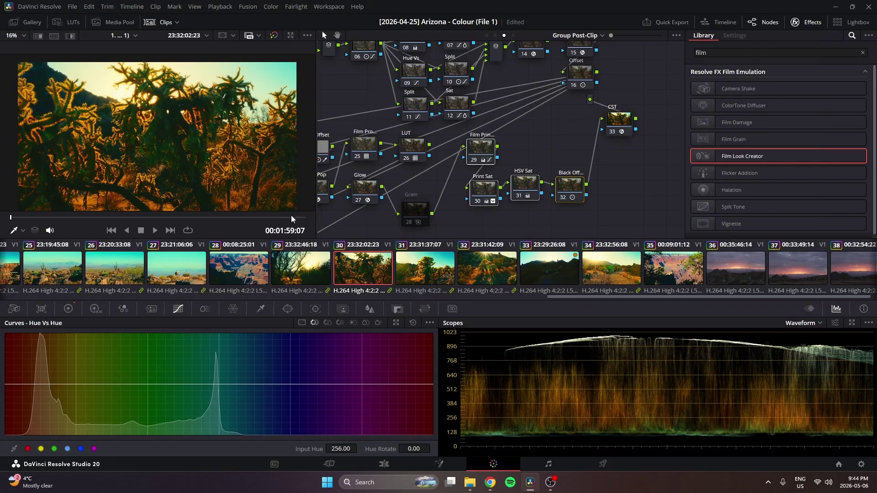
pyautogui.hotkey('ctrl', 'd')
pyautogui.scroll(-1, 201, 134)
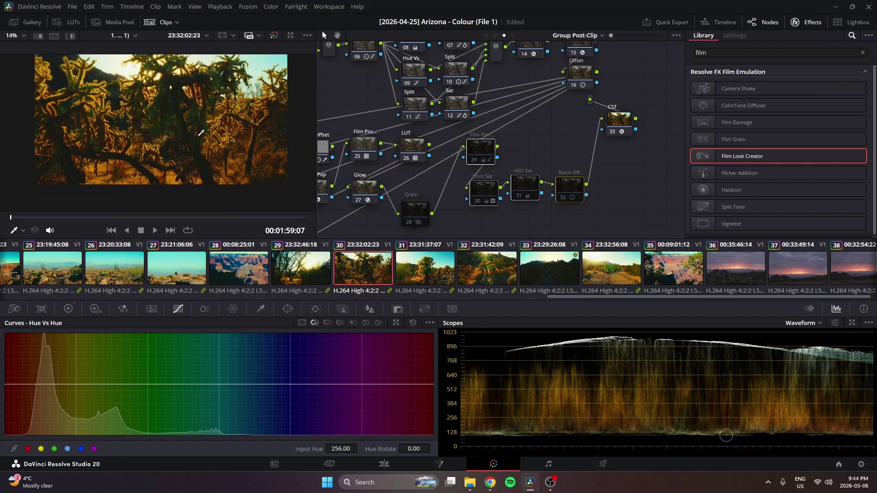
pyautogui.scroll(1, 196, 149)
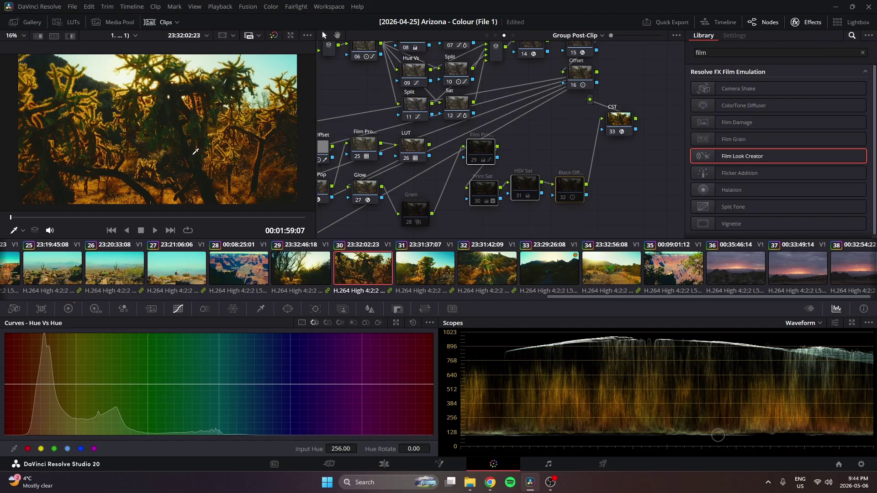
pyautogui.hotkey('ctrl', 'd')
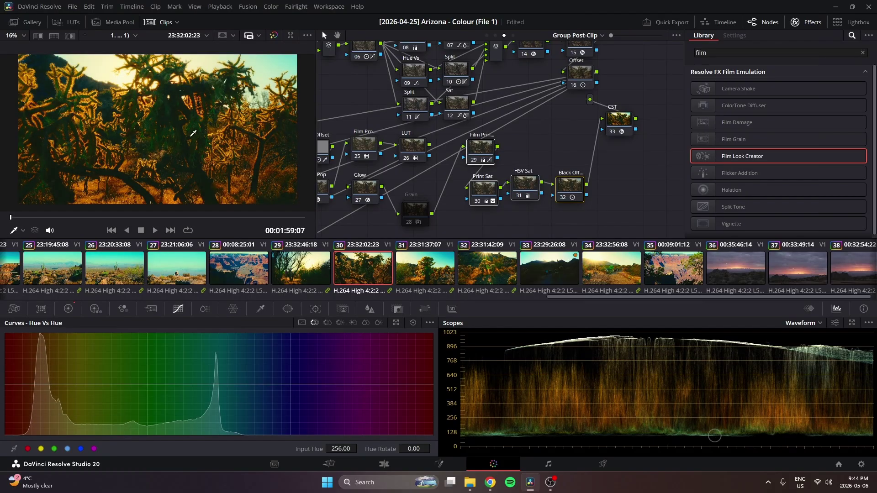
pyautogui.scroll(-2, 193, 137)
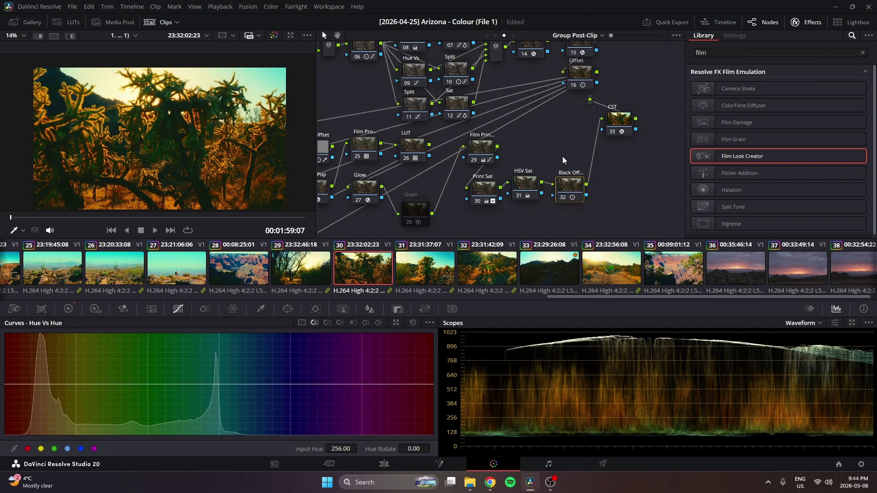
# Step: Compare the same four print nodes off and on in wide and close views of clip 31, leaving them enabled
pyautogui.click(405, 277)
pyautogui.moveTo(572, 141); pyautogui.dragTo(470, 216)
pyautogui.hotkey('ctrl', 'd')
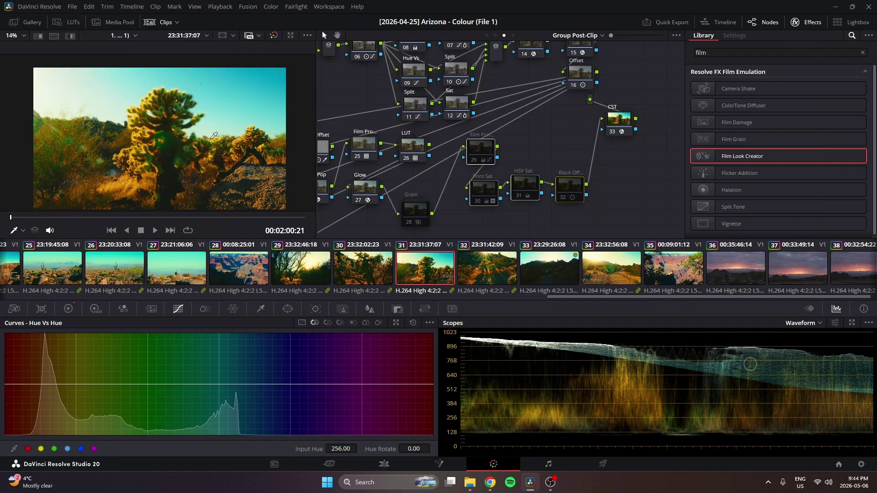
pyautogui.hotkey('ctrl', 'd')
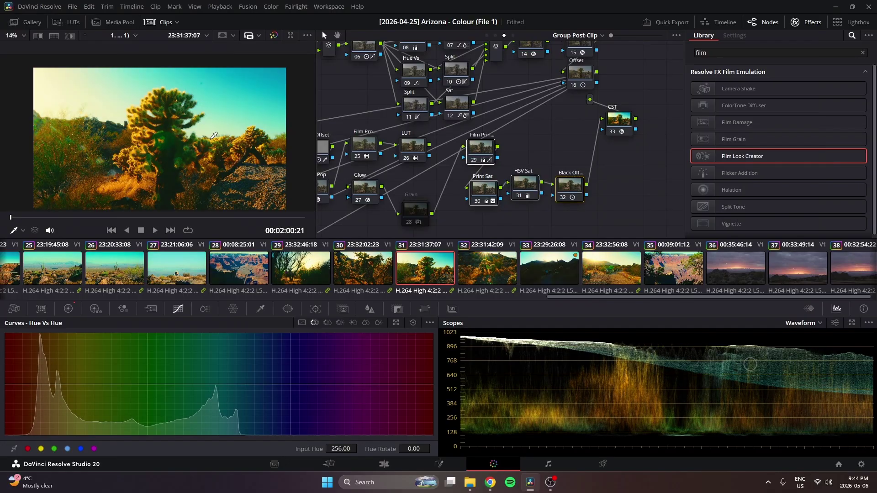
pyautogui.hotkey('ctrl', 'd')
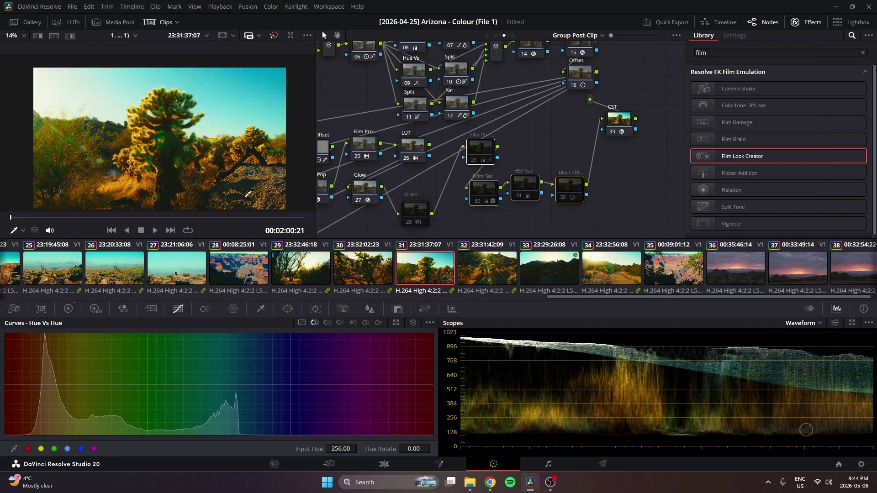
pyautogui.scroll(5, 258, 195)
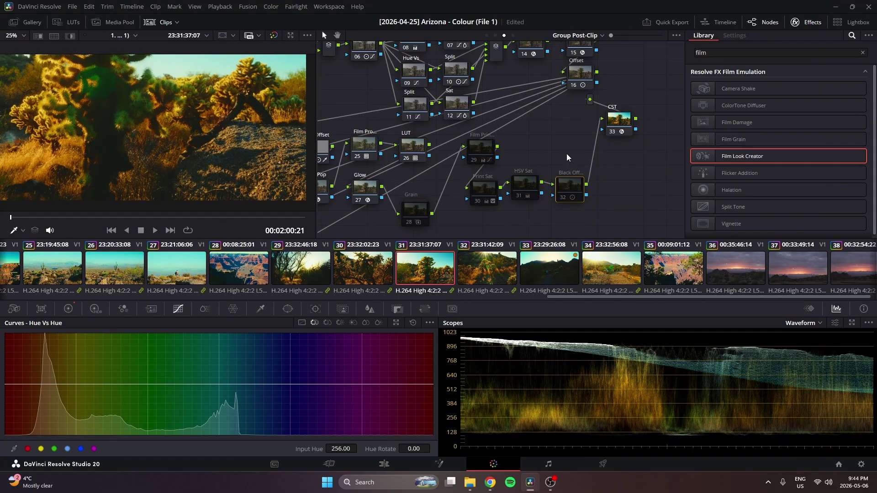
pyautogui.hotkey('ctrl', 'd')
pyautogui.scroll(-5, 213, 152)
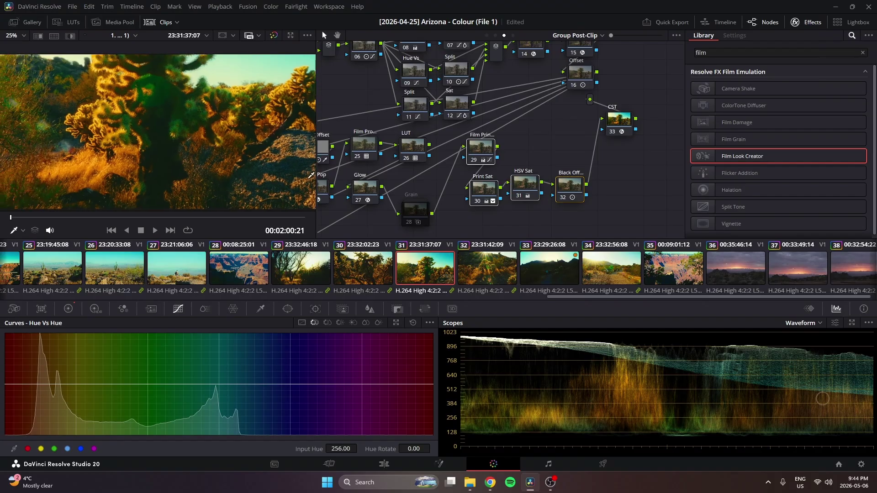
pyautogui.scroll(-1, 228, 170)
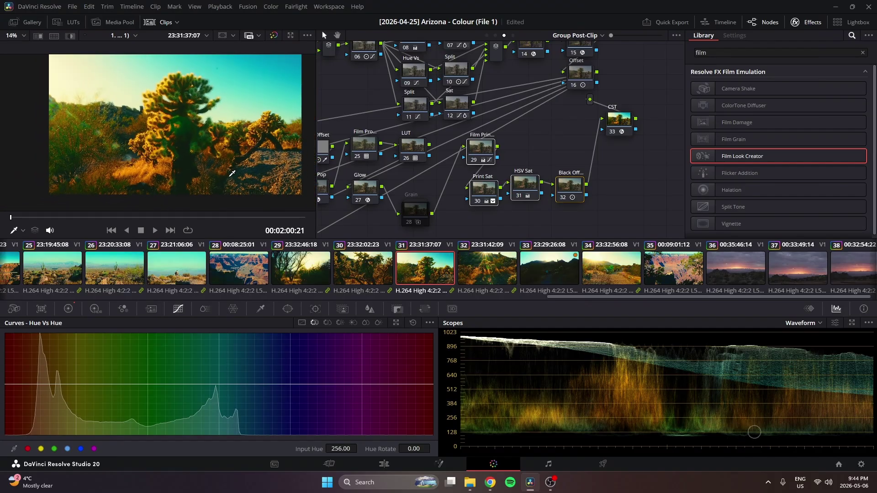
# Step: Align the Print Sat, HSV Sat and Black Offset nodes in one row below Film Print
pyautogui.click(523, 188)
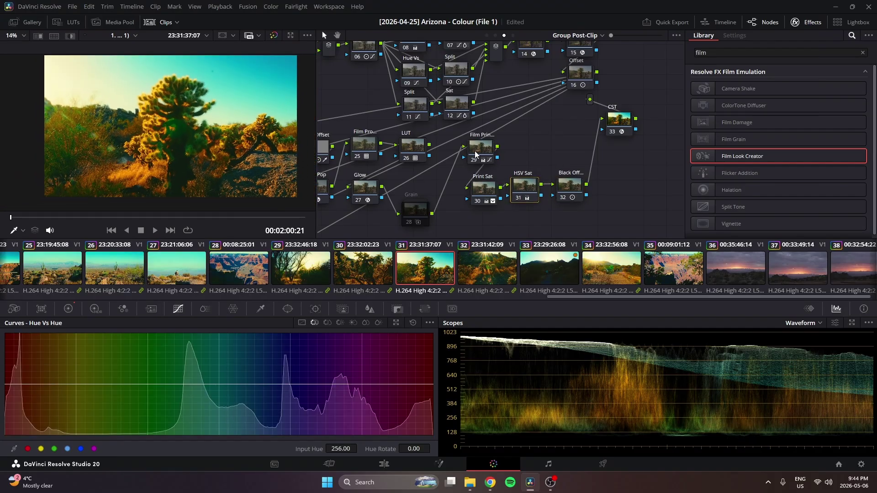
pyautogui.moveTo(538, 196); pyautogui.dragTo(488, 195)
pyautogui.moveTo(570, 189); pyautogui.dragTo(571, 190)
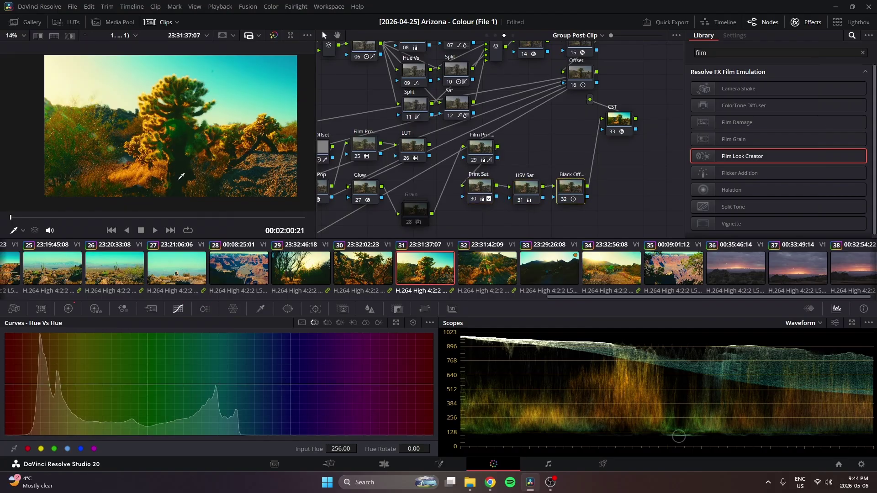
# Step: Inspect the cactus in clip 31 up close with the full look and view clip 30 again
pyautogui.scroll(3, 182, 176)
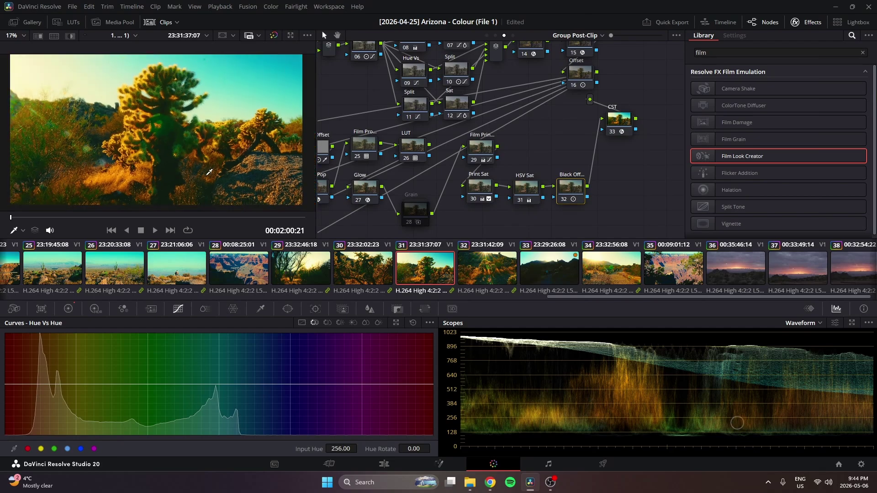
pyautogui.scroll(-3, 178, 151)
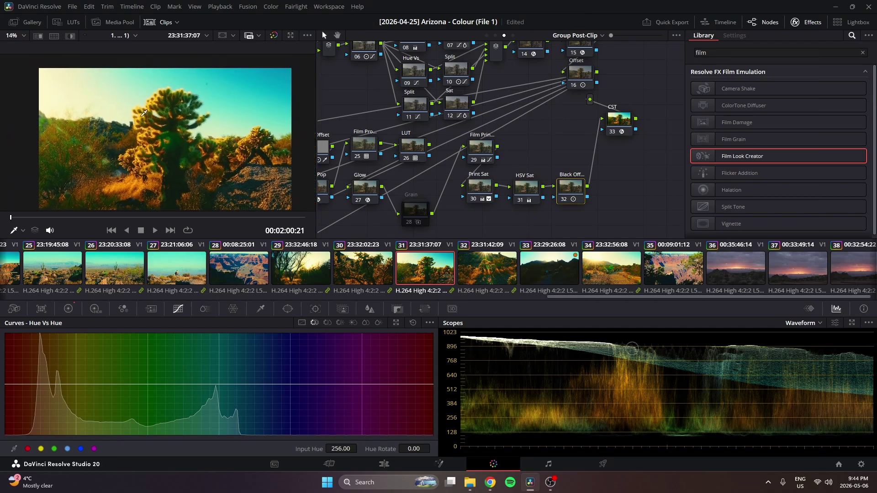
pyautogui.scroll(1, 145, 112)
pyautogui.scroll(-1, 192, 123)
pyautogui.press('Up')
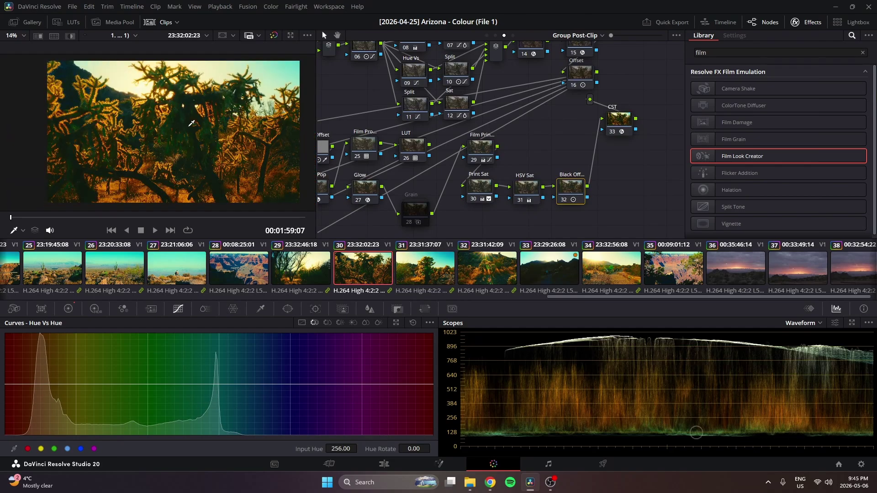
pyautogui.scroll(-2, 192, 123)
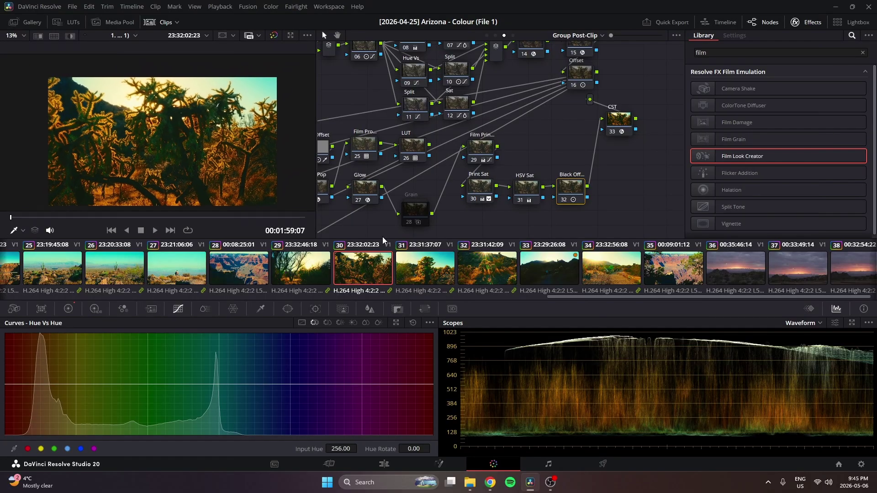
# Step: Examine the sunburst cactus shot in clip 32 and the upper part of the post-clip node tree
pyautogui.click(462, 275)
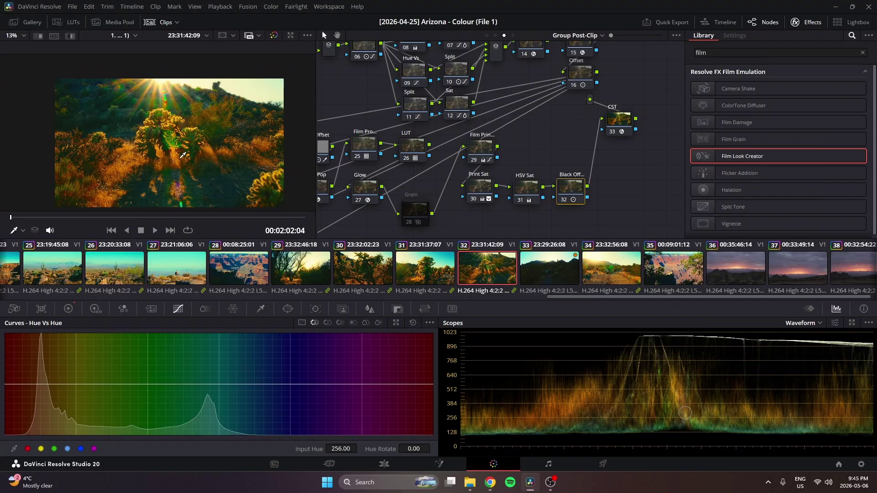
pyautogui.scroll(3, 402, 83)
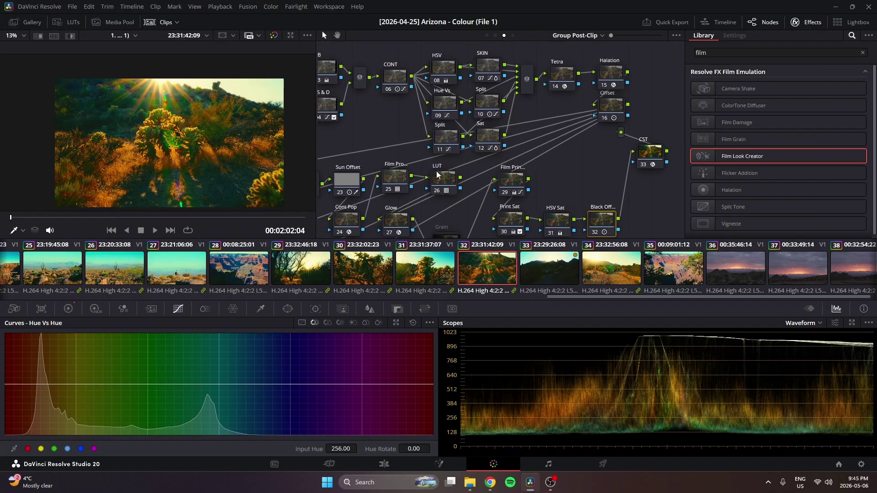
pyautogui.hscroll(3, 492, 93)
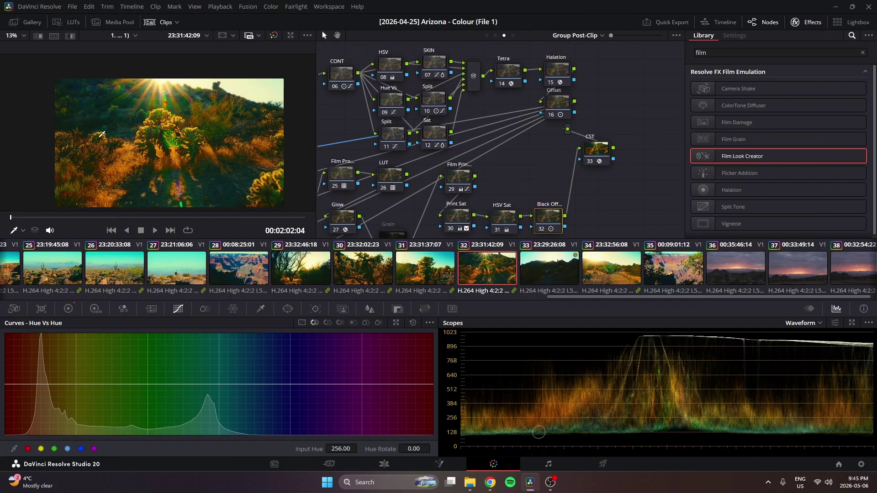
pyautogui.moveTo(197, 169); pyautogui.dragTo(229, 142)
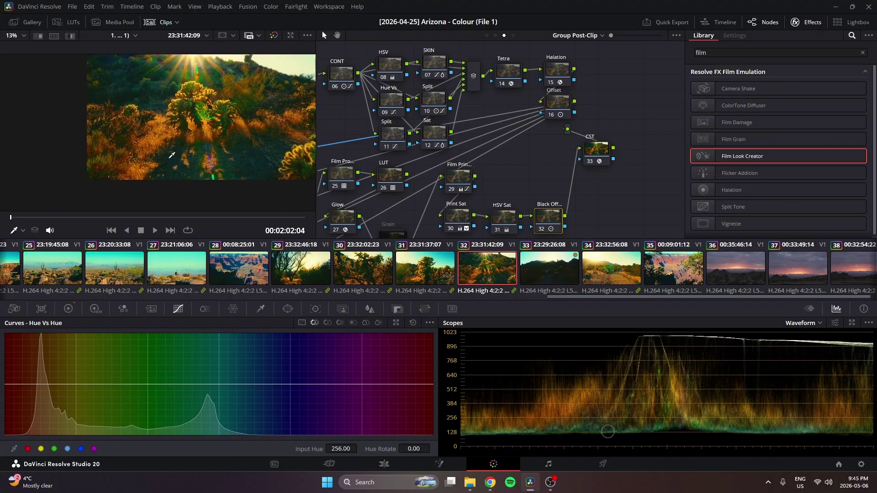
pyautogui.moveTo(167, 156); pyautogui.dragTo(164, 179)
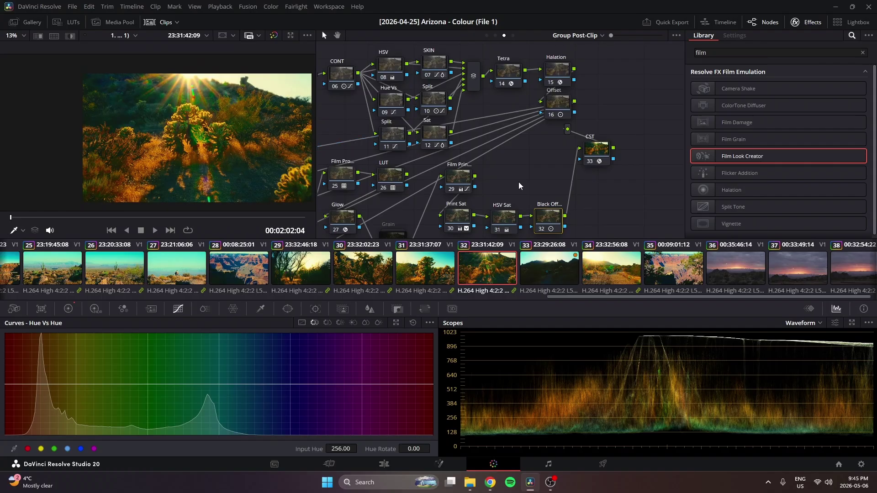
# Step: Go back to clip 30 and browse the earlier clips to view the saguaro landscape in clip 26
pyautogui.press('Up')
pyautogui.press('Up')
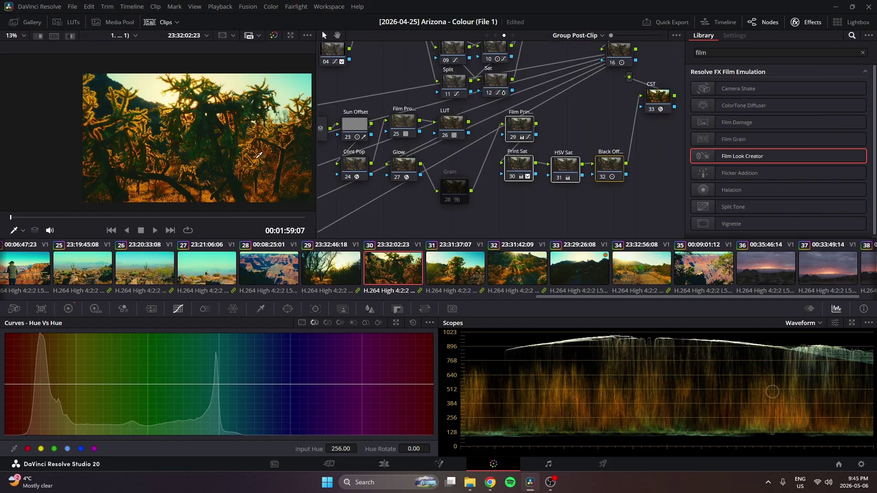
pyautogui.scroll(-1, 259, 155)
pyautogui.scroll(-1, 455, 272)
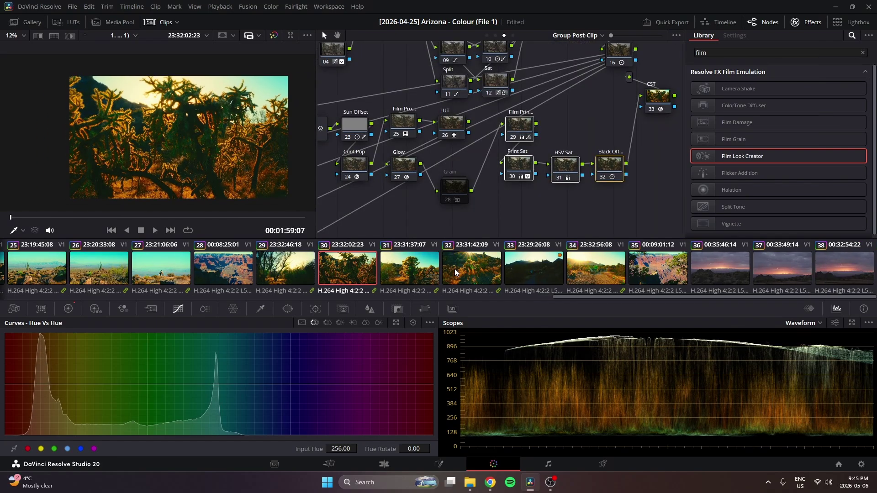
pyautogui.scroll(3, 580, 273)
pyautogui.click(305, 265)
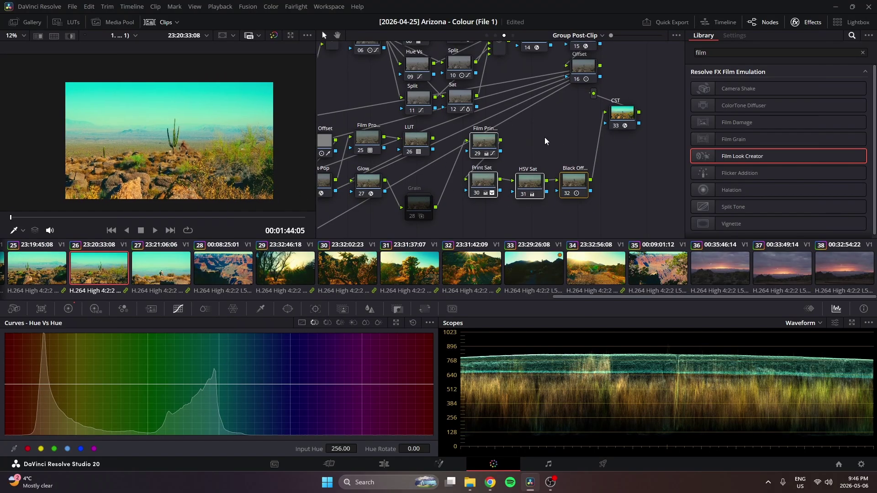
# Step: Move the Grain node slightly lower and switch to the [2026-04-25] Arizona (Colour 2) timeline
pyautogui.moveTo(419, 208); pyautogui.dragTo(419, 220)
pyautogui.moveTo(378, 207); pyautogui.dragTo(505, 187)
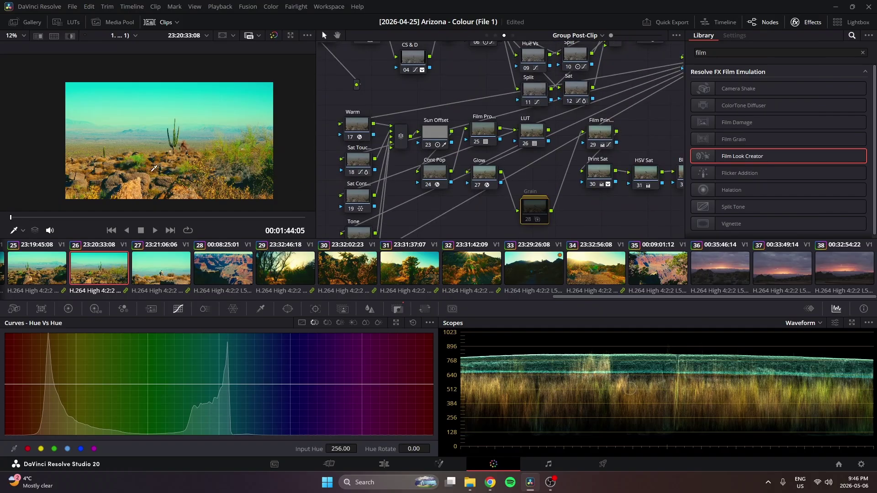
pyautogui.click(134, 35)
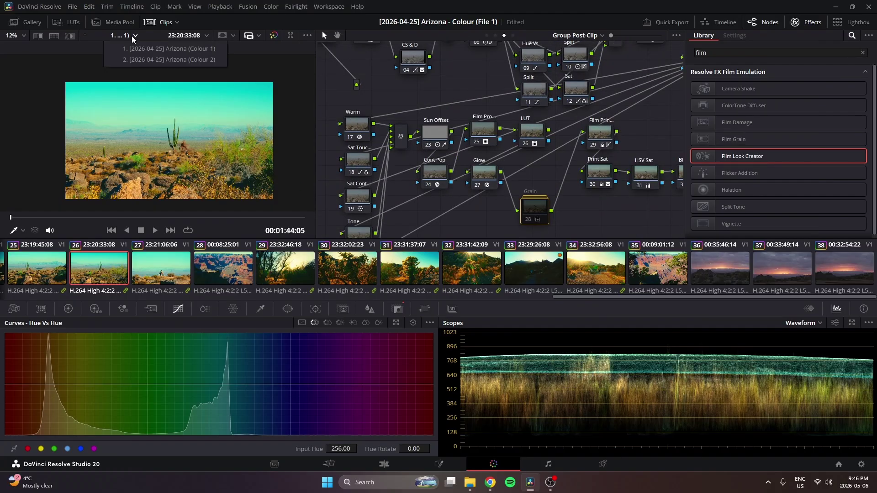
pyautogui.click(135, 60)
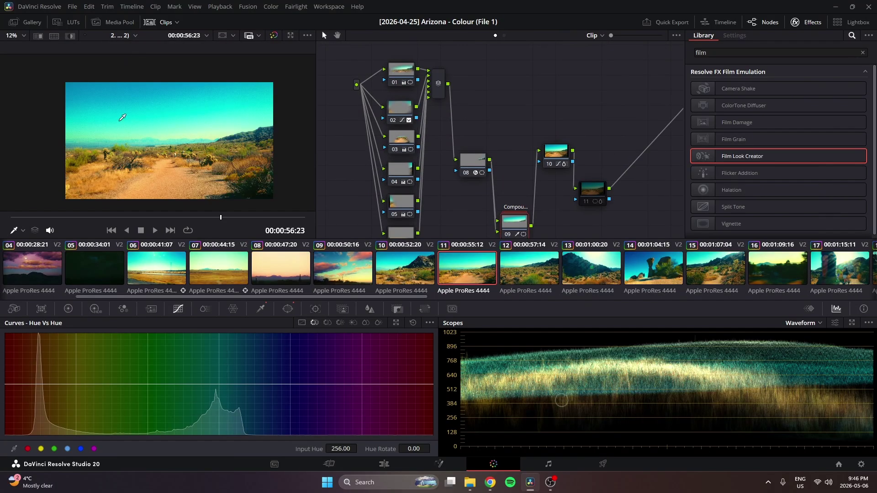
# Step: View the opening clips of the Colour 2 timeline, stopping on the red sunset in clip 02
pyautogui.scroll(3, 372, 283)
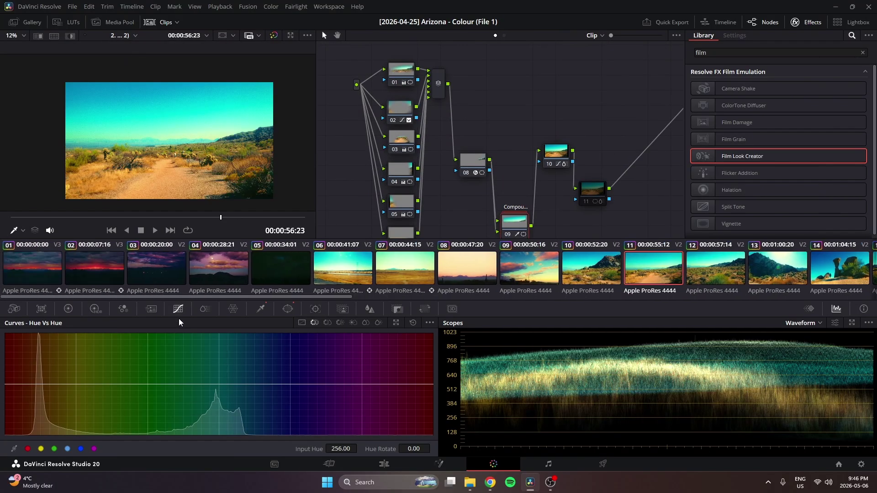
pyautogui.click(34, 278)
pyautogui.click(97, 280)
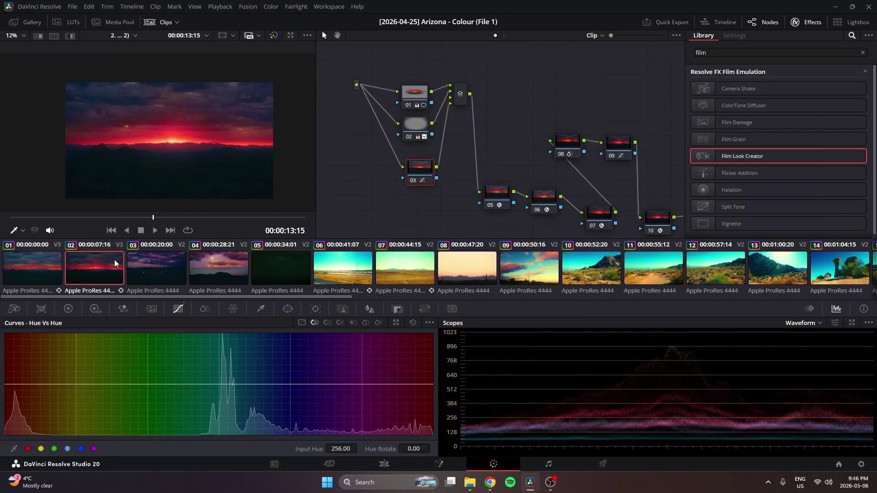
# Step: Switch to the [2026-04-25] Arizona (Colour 1) timeline and review the print nodes on clip 01's sunset, moving to 00:00:11:20
pyautogui.click(136, 36)
pyautogui.click(137, 50)
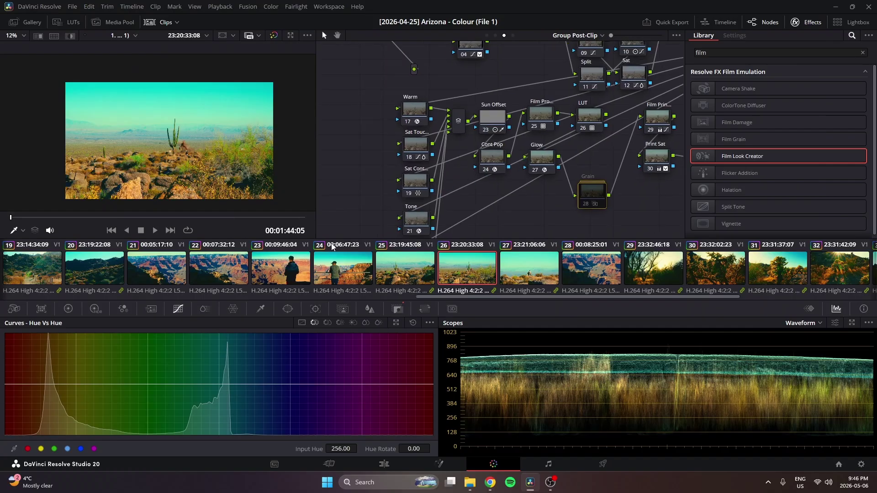
pyautogui.scroll(10, 332, 268)
pyautogui.click(32, 270)
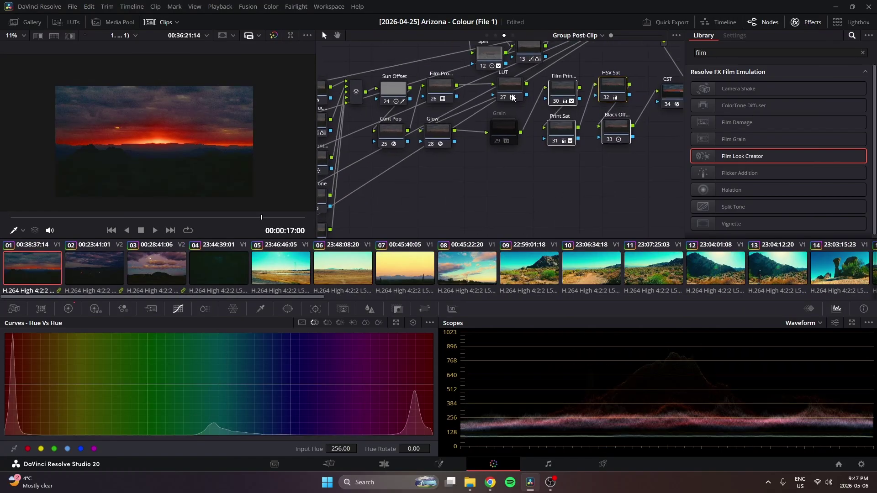
pyautogui.click(563, 88)
pyautogui.moveTo(625, 70); pyautogui.dragTo(546, 139)
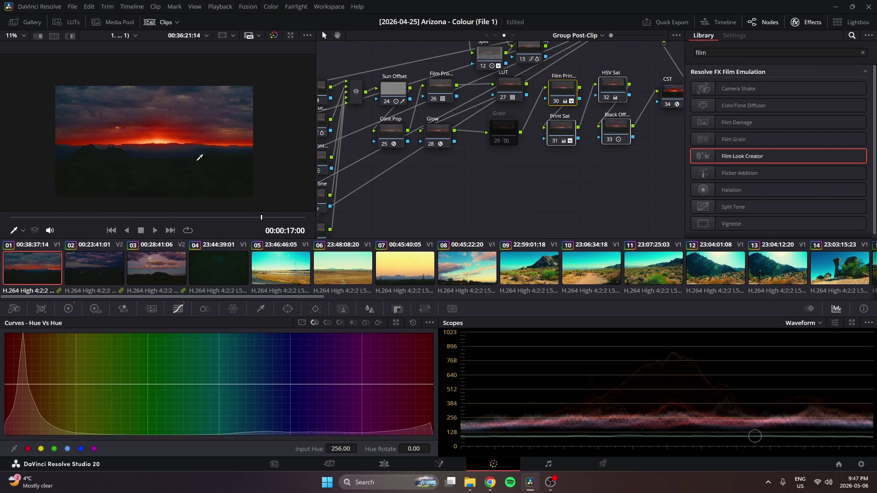
pyautogui.click(185, 217)
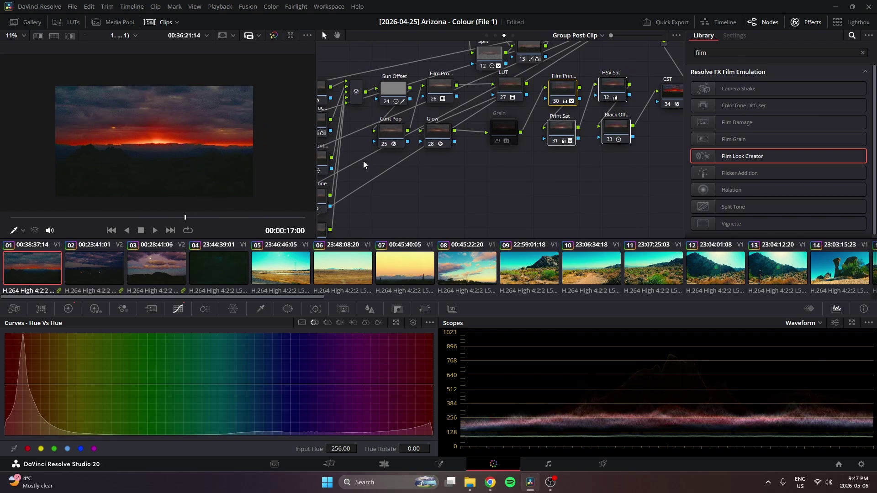
# Step: Examine the NR node and the rest of clip 01's post-clip node tree against the sunset picture
pyautogui.scroll(5, 387, 124)
pyautogui.moveTo(387, 124); pyautogui.dragTo(392, 125)
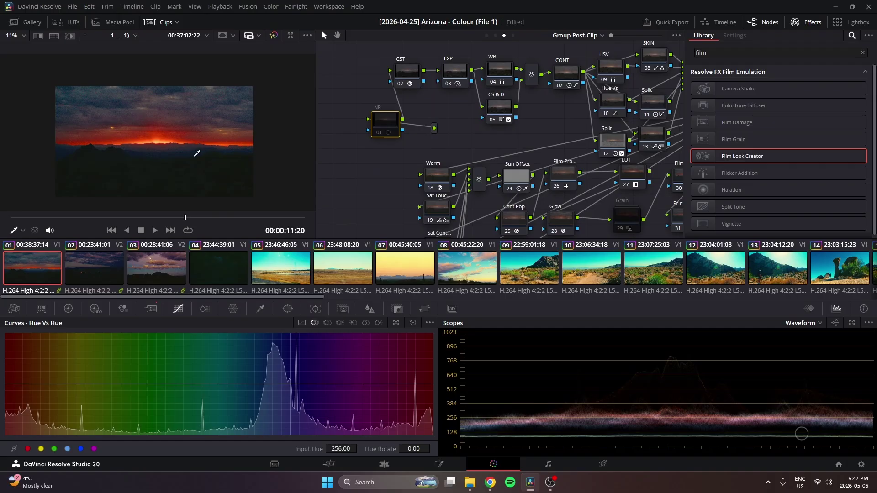
pyautogui.scroll(1, 160, 147)
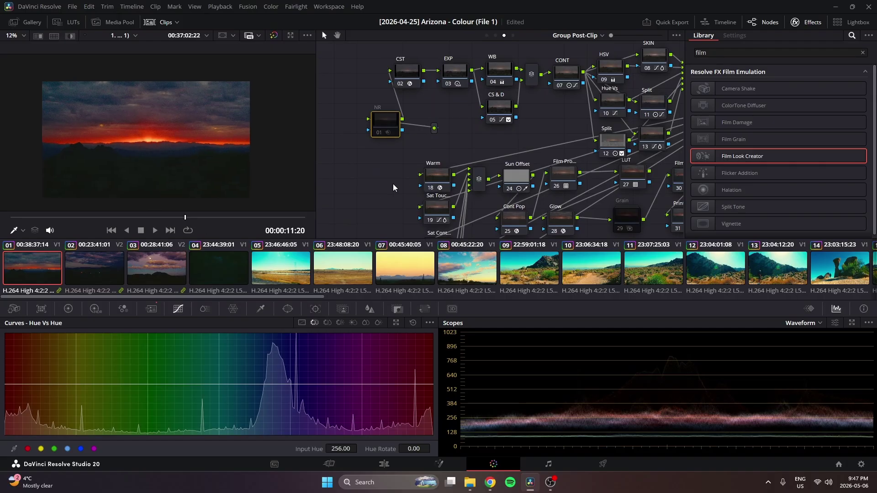
pyautogui.scroll(-1, 393, 188)
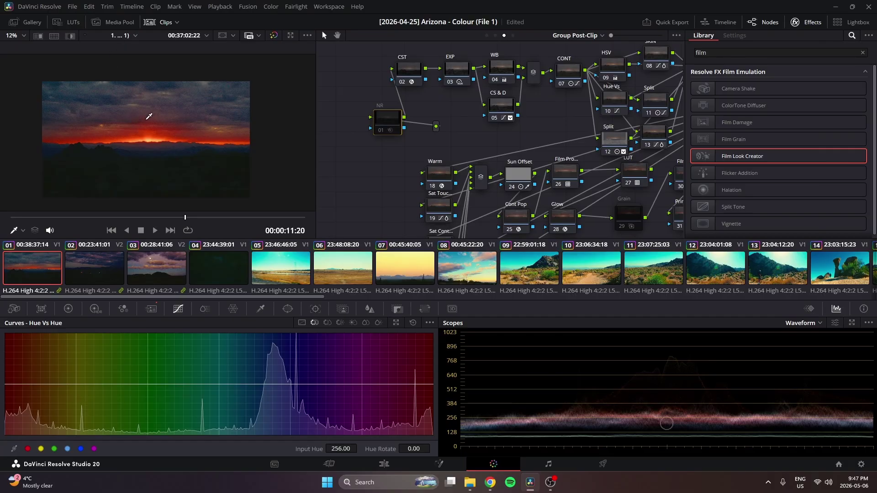
pyautogui.hscroll(5, 694, 277)
pyautogui.hscroll(-5, 568, 273)
# Step: Return to the [2026-04-25] Arizona (Colour 2) timeline and examine clip 02's clip-level node tree
pyautogui.click(124, 36)
pyautogui.click(133, 60)
pyautogui.moveTo(410, 176); pyautogui.dragTo(377, 152)
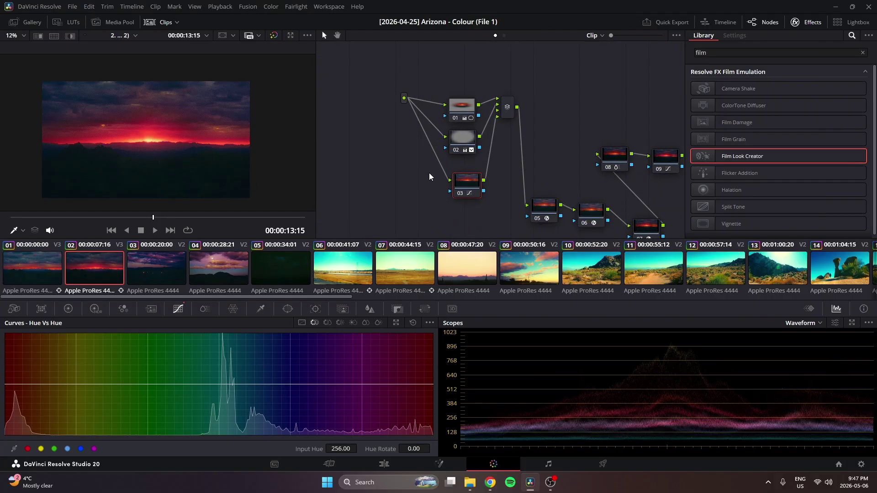
pyautogui.moveTo(429, 177); pyautogui.dragTo(407, 181)
pyautogui.moveTo(471, 170); pyautogui.dragTo(364, 125)
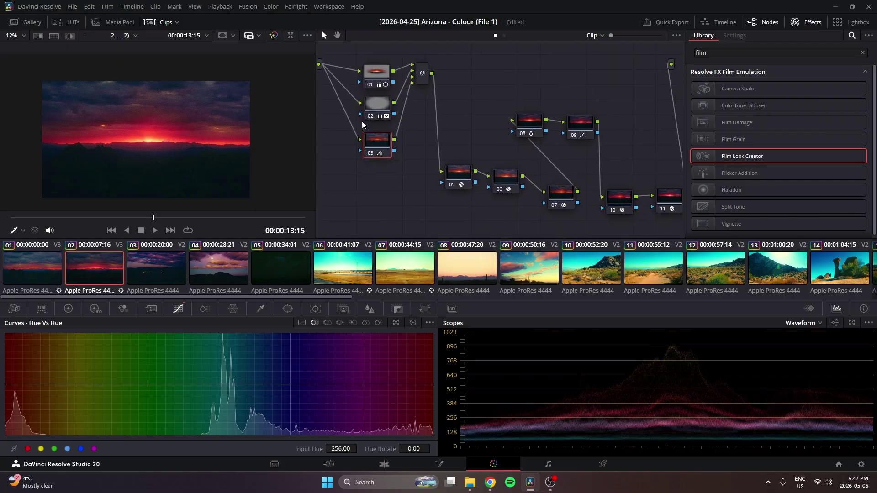
pyautogui.moveTo(515, 211); pyautogui.dragTo(570, 232)
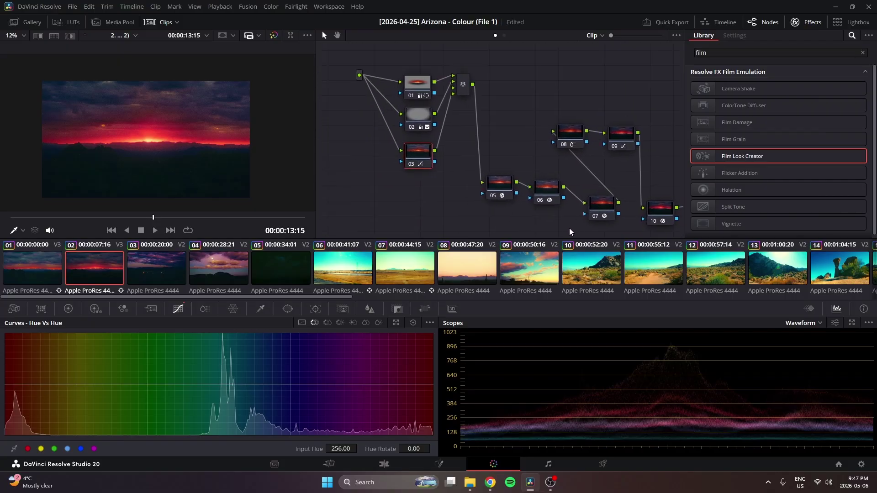
# Step: Compare the same sunset shot in the Colour 1 timeline, ending back on Colour 2
pyautogui.click(133, 36)
pyautogui.click(137, 60)
pyautogui.click(118, 36)
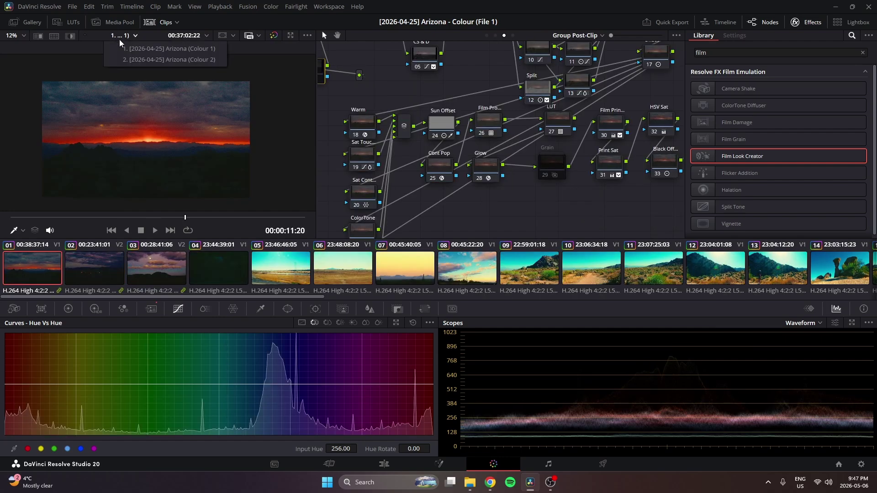
pyautogui.click(134, 60)
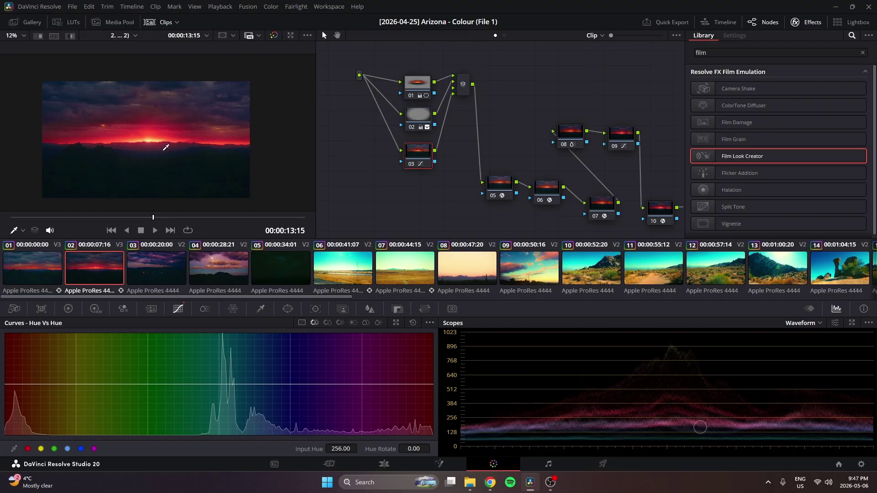
# Step: Open the purple dusk shot in clip 03 and compare its Colour 1 and Colour 2 versions
pyautogui.click(164, 274)
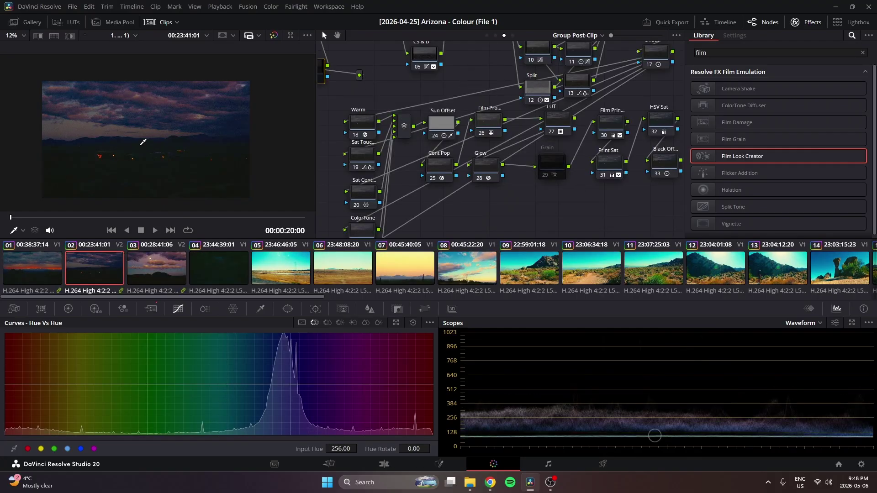
pyautogui.click(131, 36)
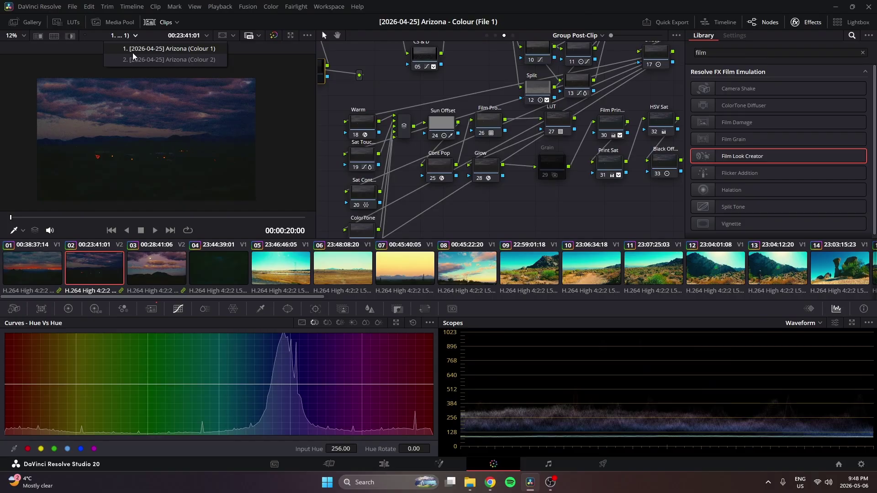
pyautogui.click(133, 59)
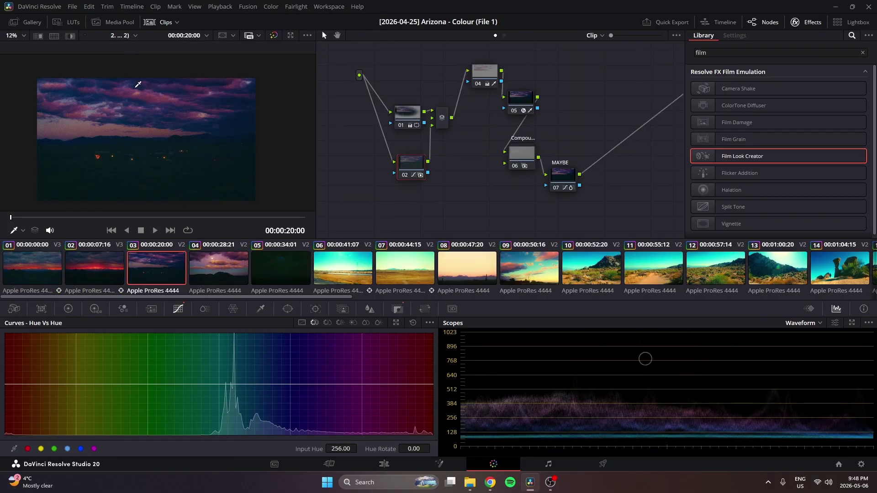
# Step: Align node 02 beneath node 01 in clip 03 and select the layer mixer they feed
pyautogui.moveTo(412, 164); pyautogui.dragTo(414, 145)
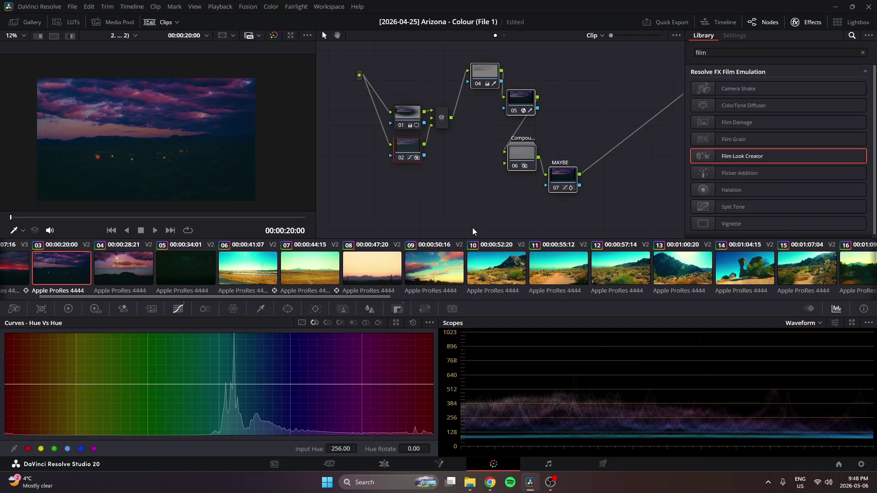
pyautogui.click(442, 117)
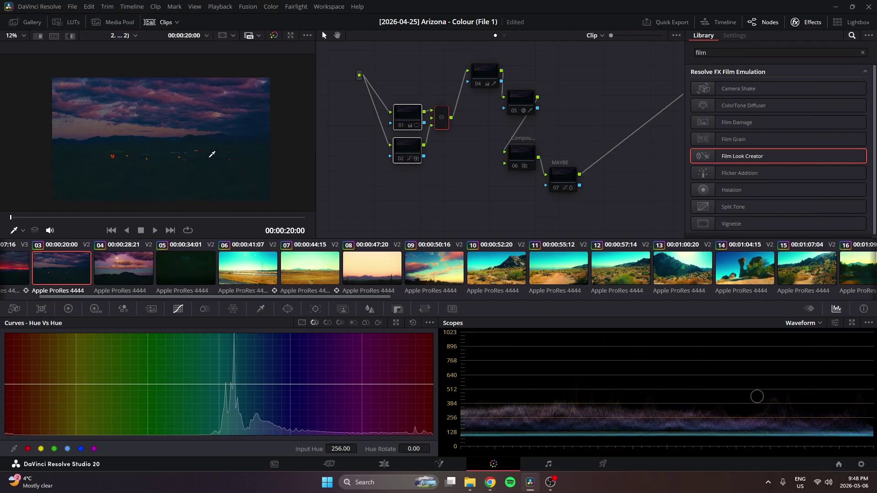
# Step: Open dark clip 05, inspect node 01's gradient window and primary wheels, and view the clip's ending
pyautogui.click(167, 267)
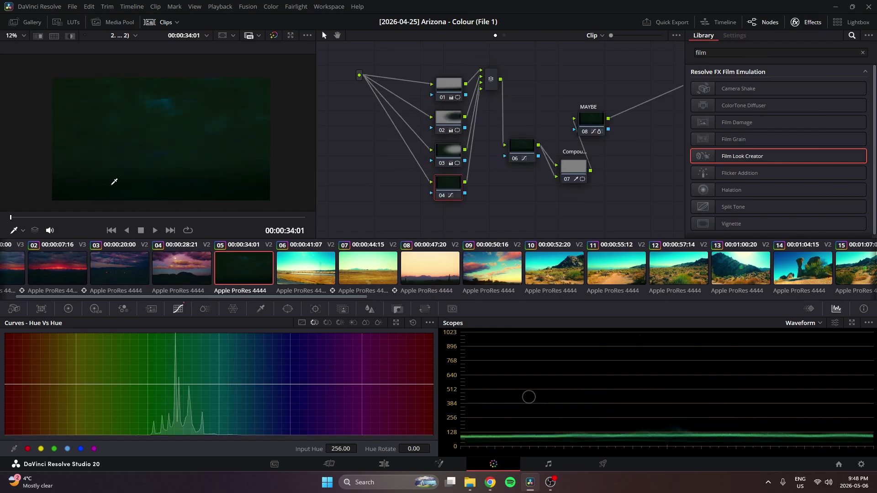
pyautogui.moveTo(446, 184); pyautogui.dragTo(444, 185)
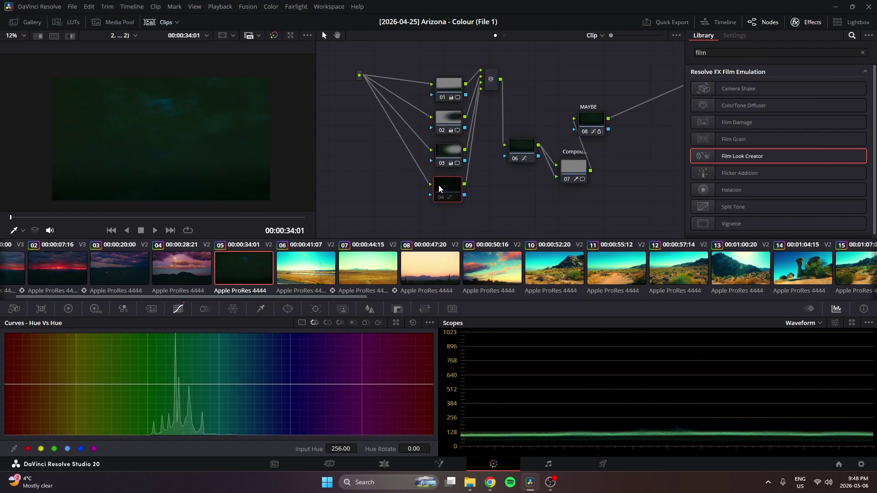
pyautogui.click(452, 84)
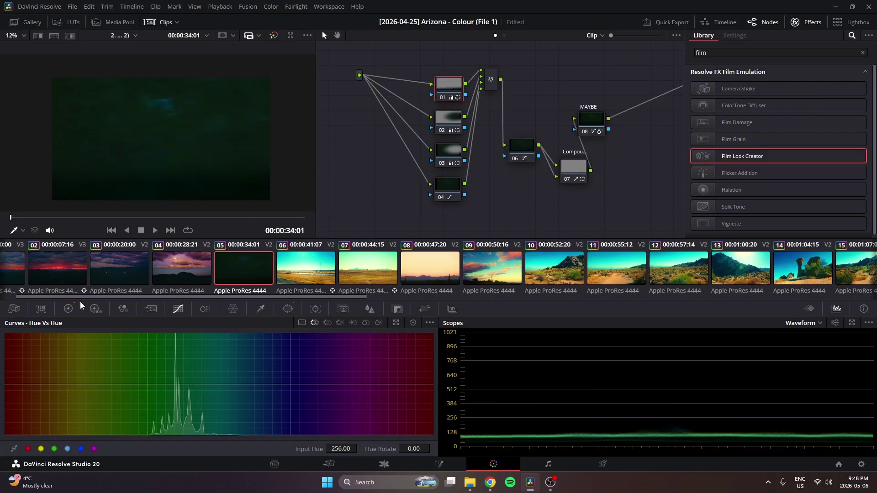
pyautogui.click(288, 309)
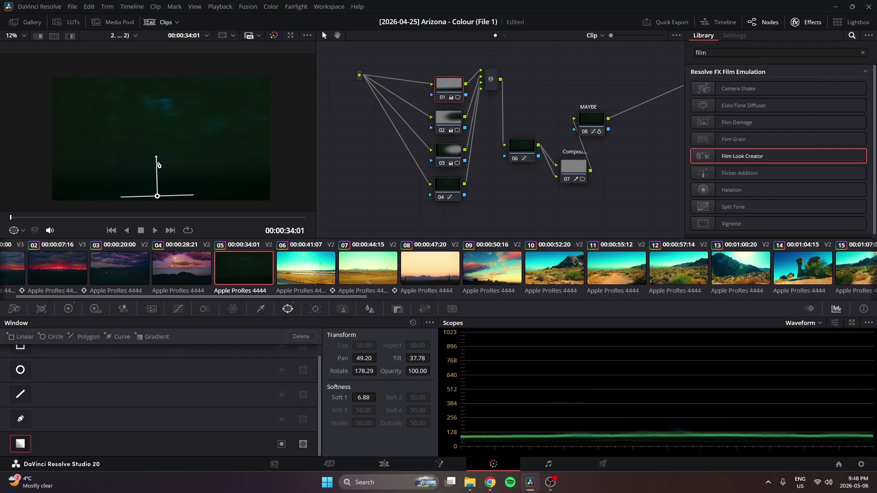
pyautogui.click(68, 309)
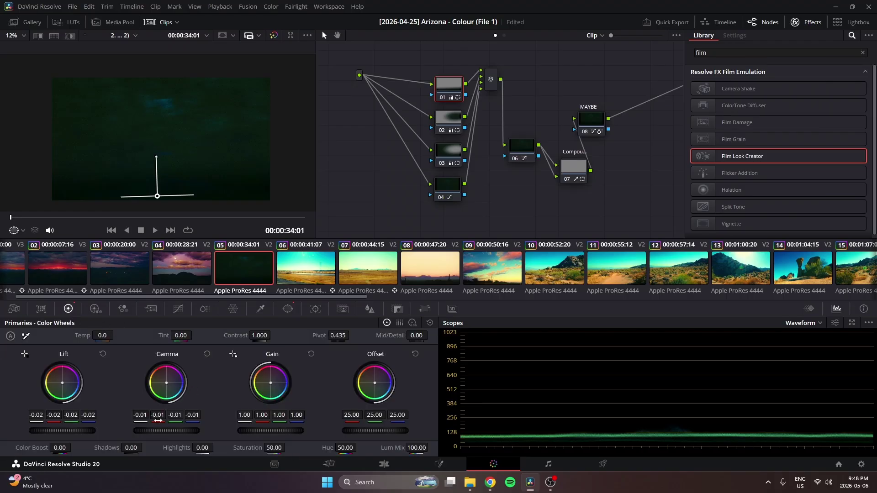
pyautogui.press('End')
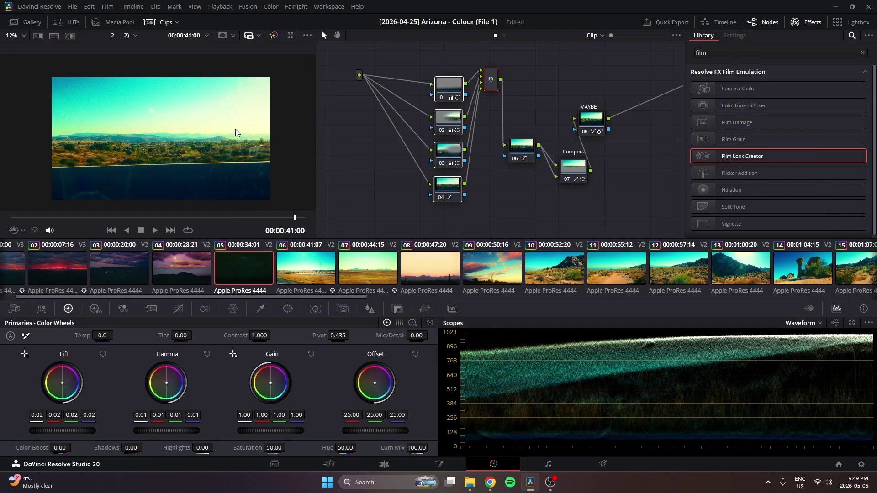
# Step: Tidy clip 06's node tree by shifting nodes 05 and 06 slightly and pulling node 07 closer to them
pyautogui.click(315, 274)
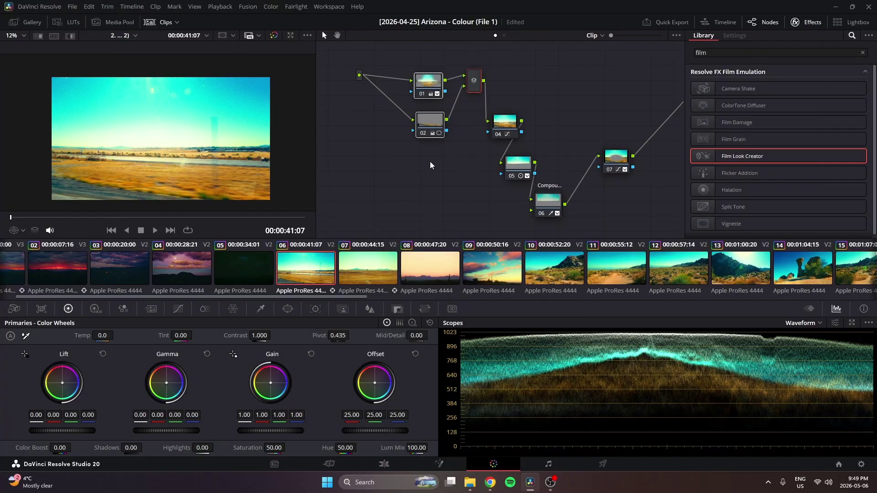
pyautogui.click(503, 127)
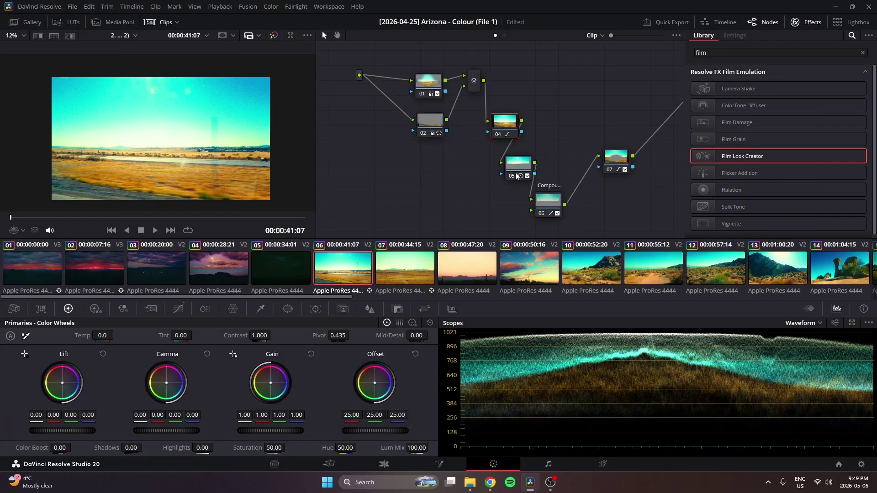
pyautogui.moveTo(517, 176); pyautogui.dragTo(525, 173)
pyautogui.moveTo(549, 203); pyautogui.dragTo(558, 204)
pyautogui.moveTo(617, 158); pyautogui.dragTo(597, 160)
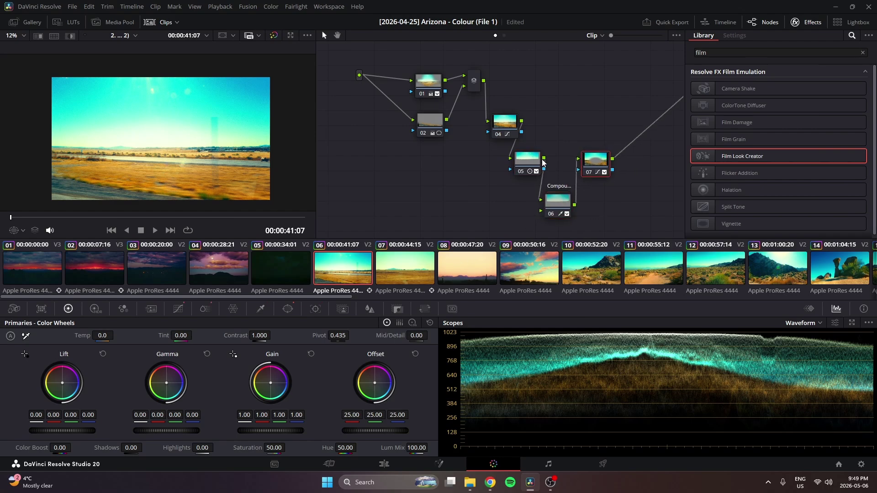
# Step: Open sunset clip 02, move the layer mixer closer to nodes 01 to 03 and disable all nodes
pyautogui.click(54, 272)
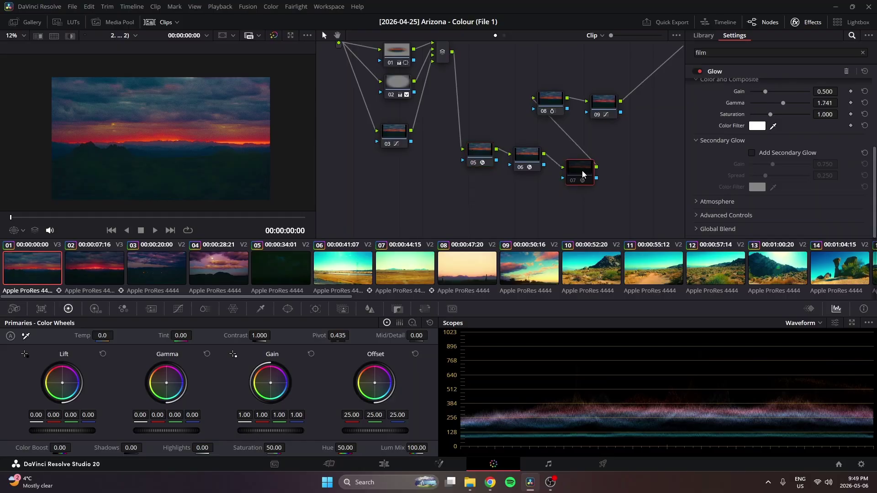
pyautogui.press('Down')
pyautogui.moveTo(471, 80); pyautogui.dragTo(419, 169)
pyautogui.click(445, 140)
pyautogui.moveTo(423, 104); pyautogui.dragTo(452, 93)
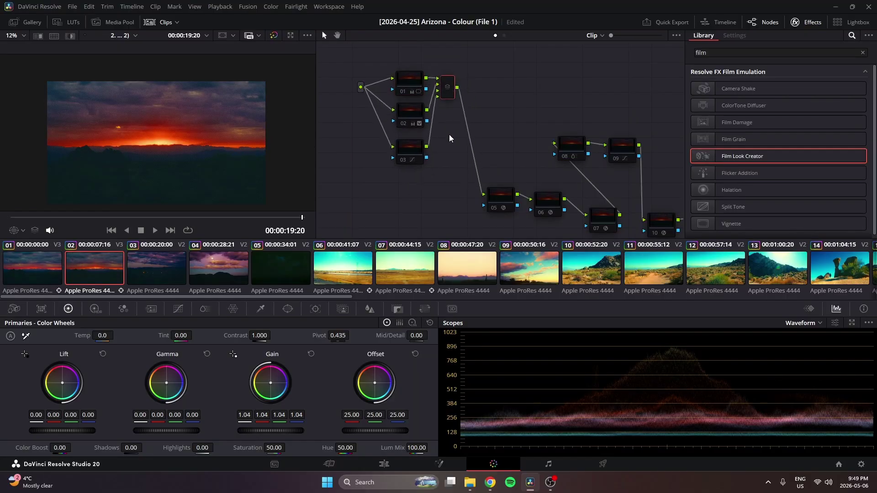
# Step: Re-enable nodes 01, 02 and 03 of clip 02 one after another to review each contribution
pyautogui.click(410, 81)
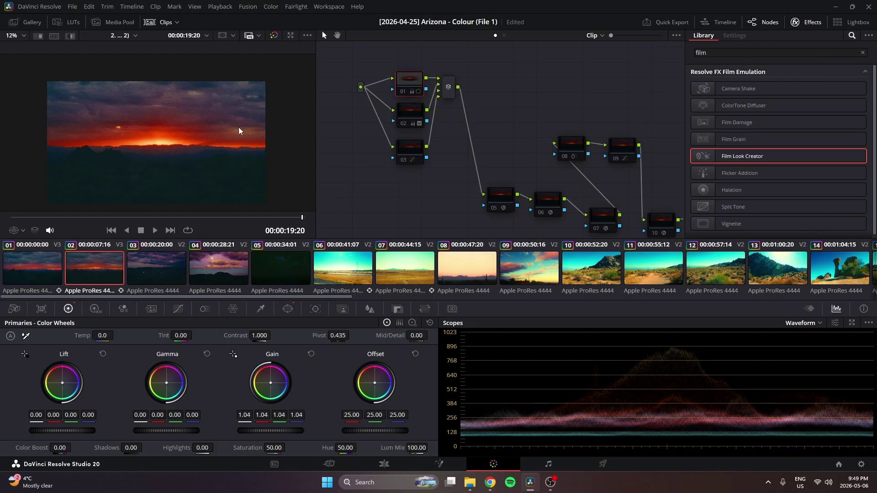
pyautogui.click(398, 114)
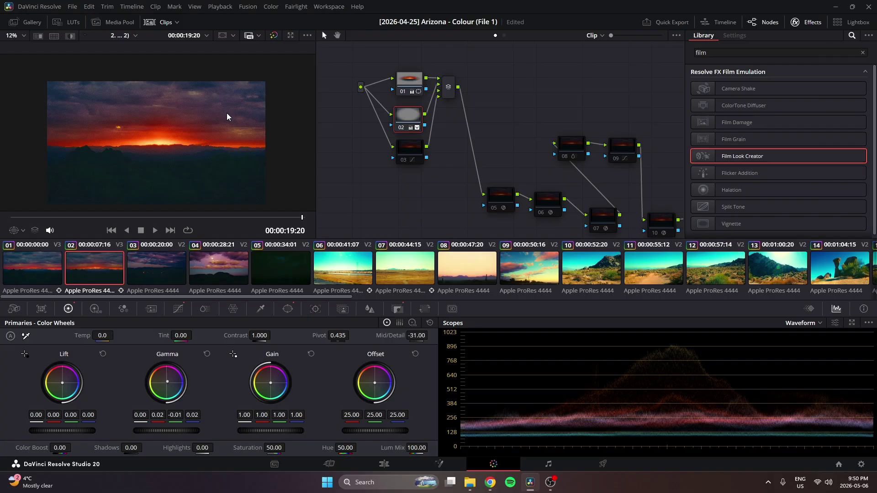
pyautogui.click(411, 155)
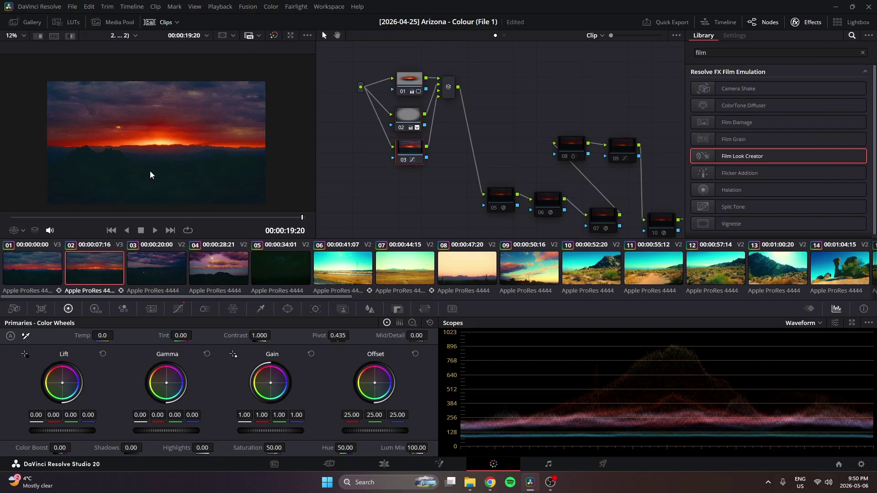
# Step: Enable Glow node 05 in clip 02, move it slightly away from node 06 and show its main settings
pyautogui.hotkey('alt', 'shift', "'")
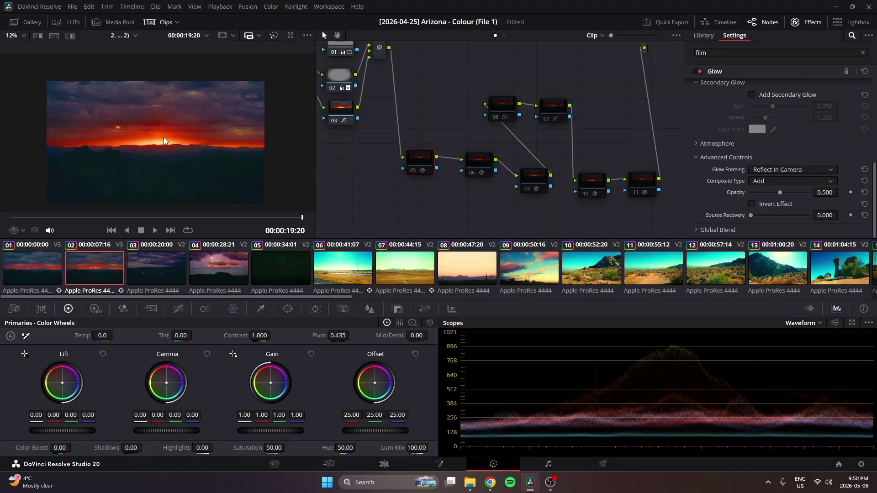
pyautogui.moveTo(423, 164); pyautogui.dragTo(418, 172)
pyautogui.scroll(5, 752, 146)
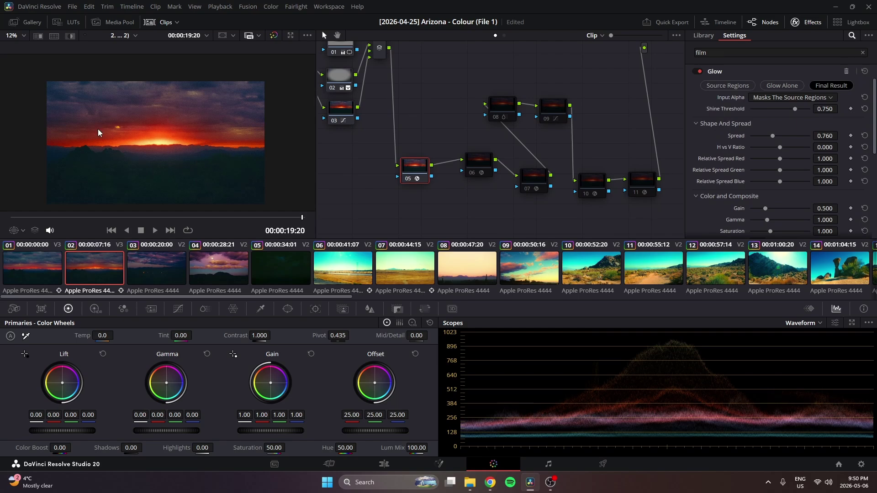
# Step: Space nodes 05 and 06 closer together and enable Halation node 06, comparing the horizon with and without it
pyautogui.moveTo(427, 179); pyautogui.dragTo(410, 180)
pyautogui.moveTo(475, 170); pyautogui.dragTo(449, 170)
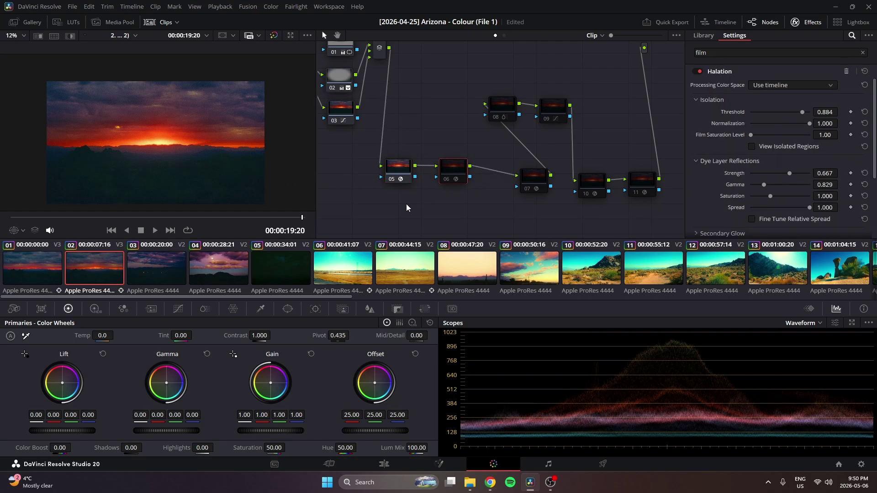
pyautogui.scroll(5, 202, 161)
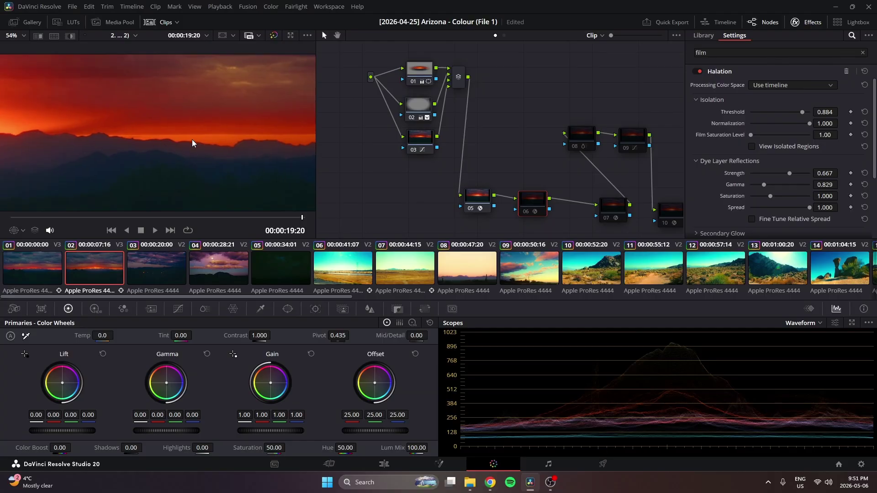
pyautogui.scroll(-5, 191, 177)
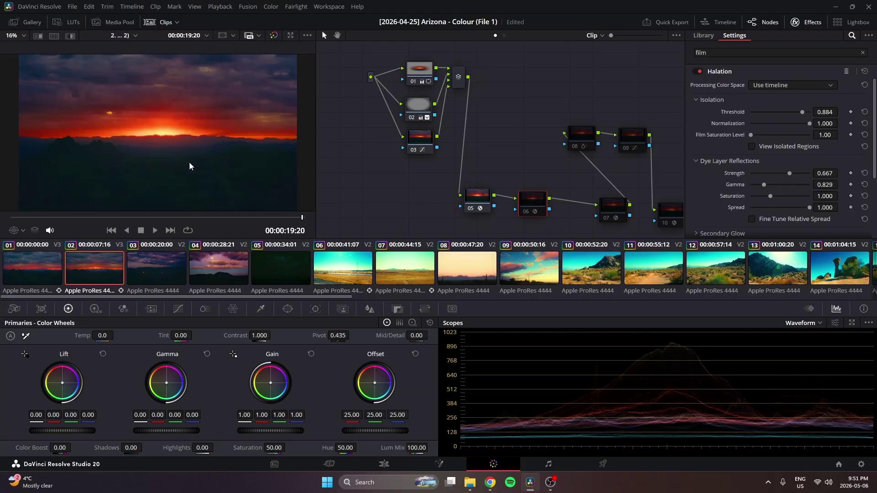
pyautogui.scroll(6, 191, 160)
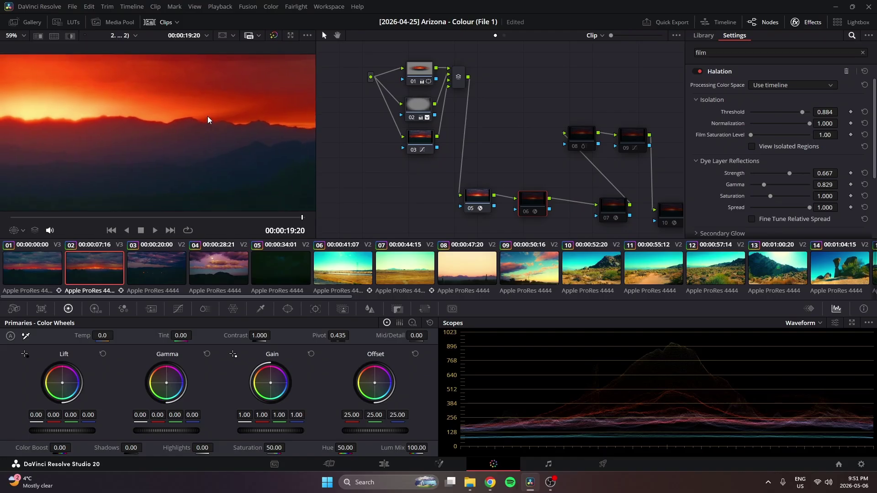
pyautogui.moveTo(207, 117); pyautogui.dragTo(216, 178)
pyautogui.hotkey('ctrl', 'd')
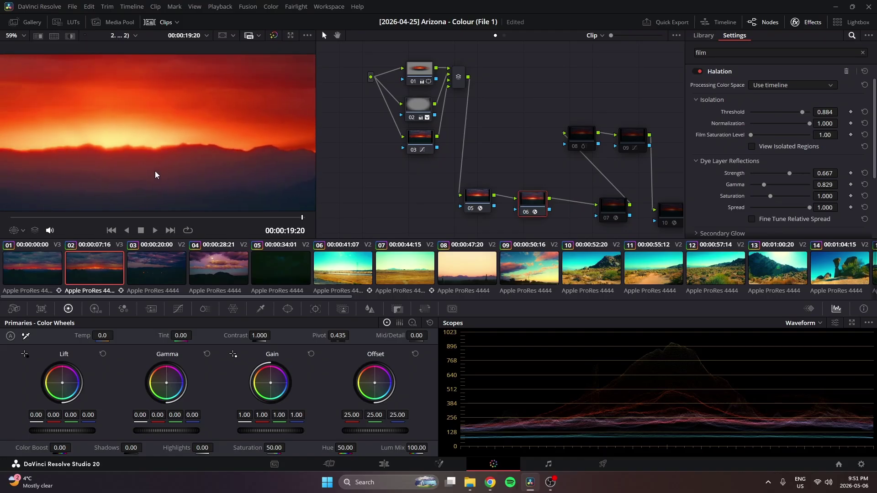
pyautogui.moveTo(157, 176); pyautogui.dragTo(293, 174)
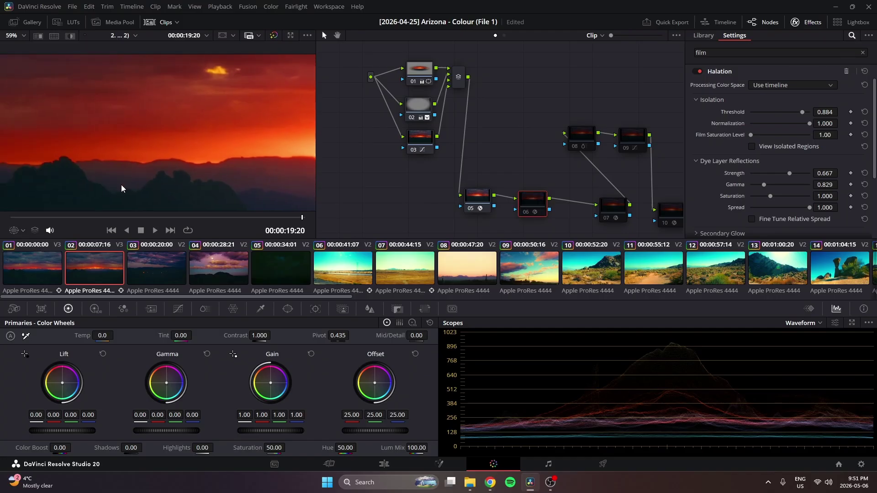
pyautogui.moveTo(131, 166); pyautogui.dragTo(292, 153)
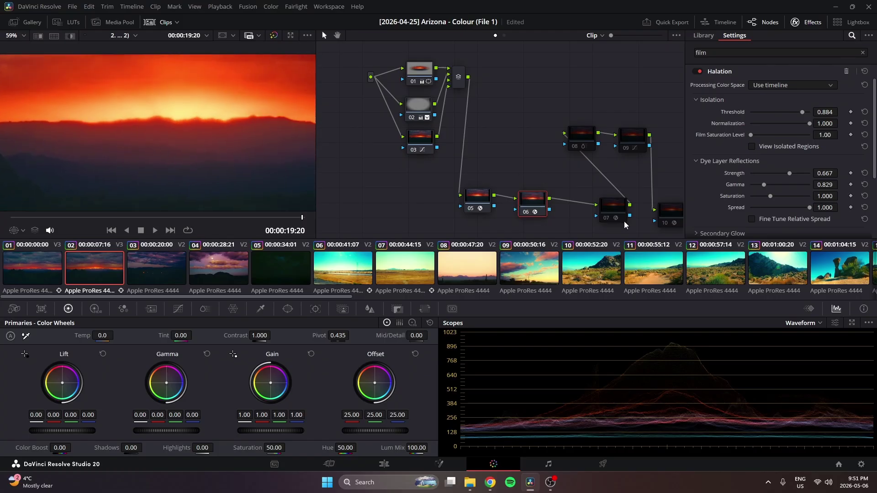
# Step: Place Glow node 07 beside node 06, review its advanced controls and enable it, comparing the image with and without it
pyautogui.moveTo(615, 214); pyautogui.dragTo(608, 212)
pyautogui.scroll(-3, 173, 142)
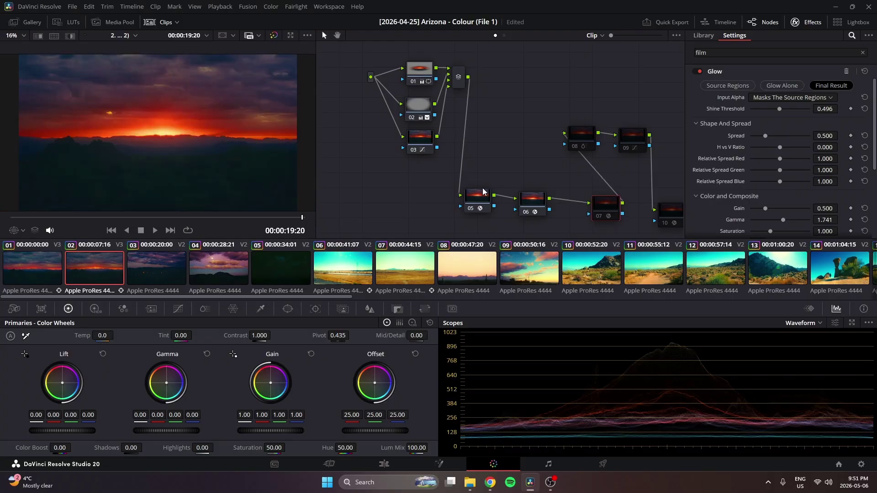
pyautogui.scroll(-6, 736, 197)
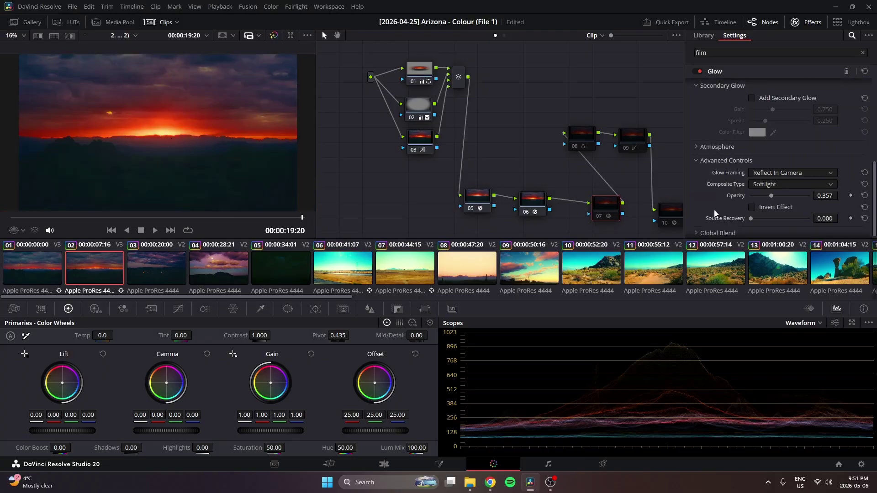
pyautogui.scroll(-1, 179, 127)
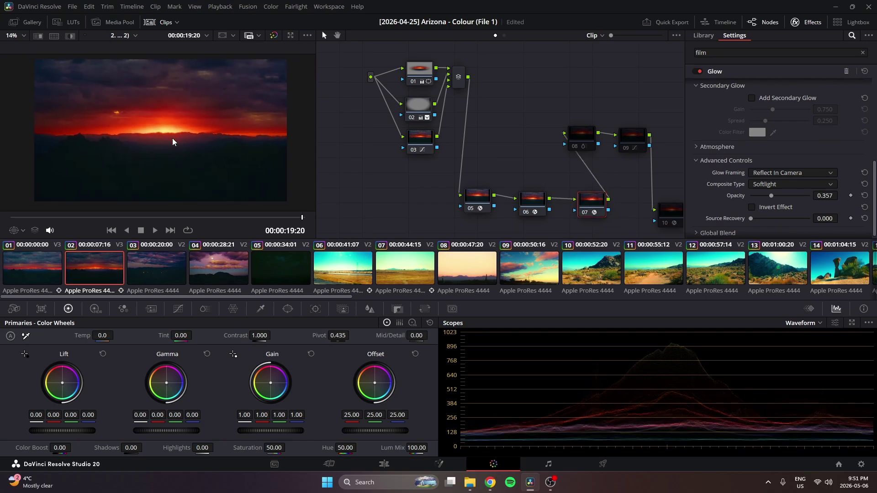
pyautogui.scroll(-1, 172, 138)
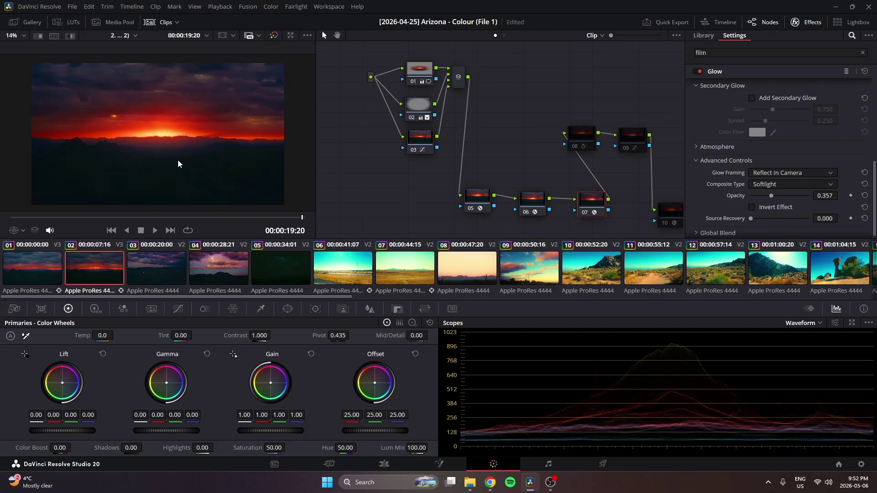
pyautogui.scroll(1, 171, 140)
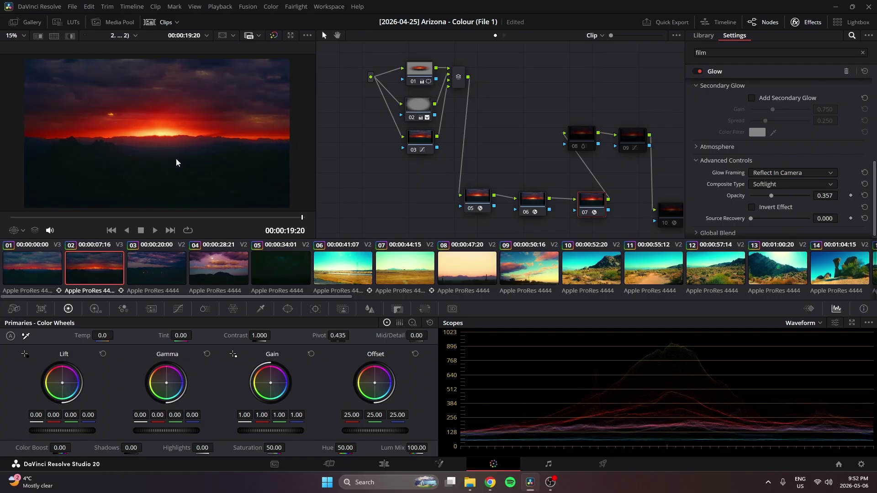
pyautogui.hotkey('ctrl', 'd')
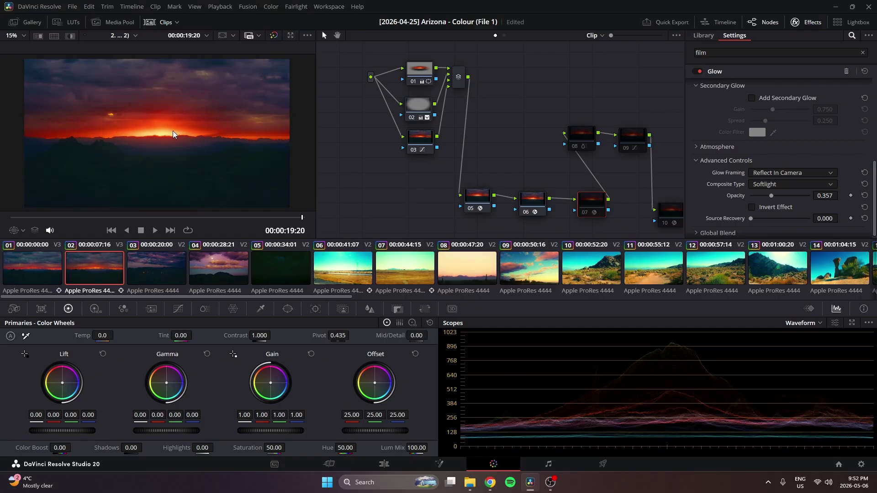
pyautogui.hotkey('ctrl', 'd')
pyautogui.hotkey('ctrl', 'd')
pyautogui.hotkey('ctrl', 'd')
# Step: Show the ColorSlice settings of node 08, space nodes 08 and 09 apart, and enable node 08 while comparing its effect
pyautogui.click(582, 137)
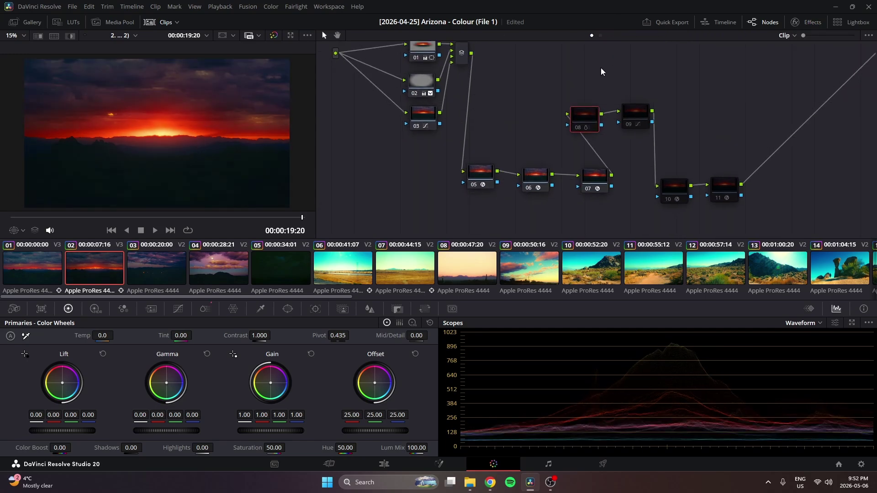
pyautogui.click(204, 309)
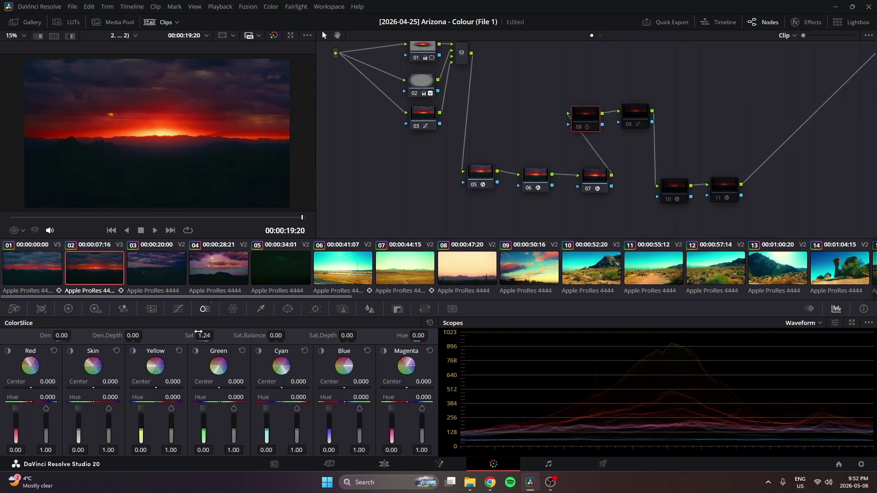
pyautogui.moveTo(624, 122); pyautogui.dragTo(600, 112)
pyautogui.scroll(-3, 579, 268)
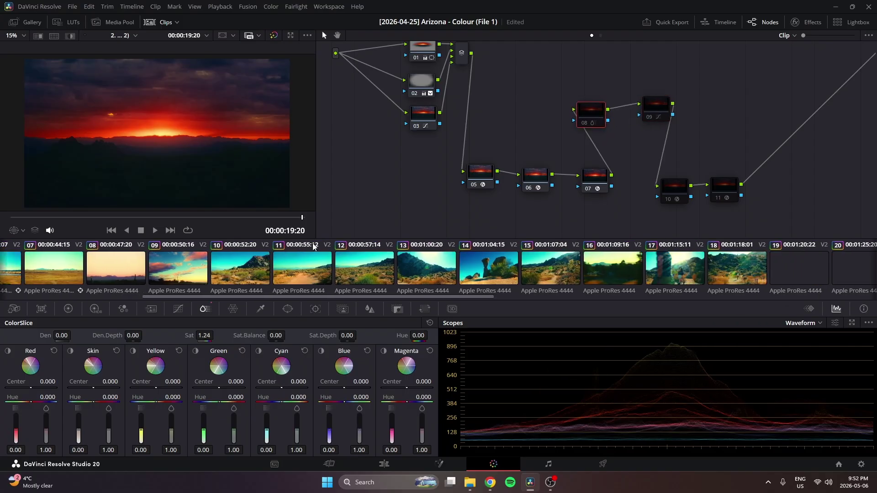
pyautogui.scroll(3, 580, 256)
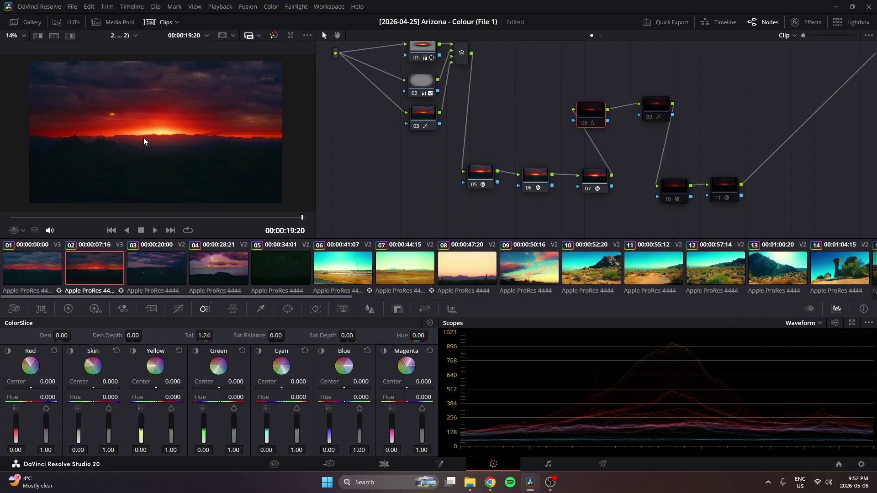
pyautogui.scroll(-1, 156, 141)
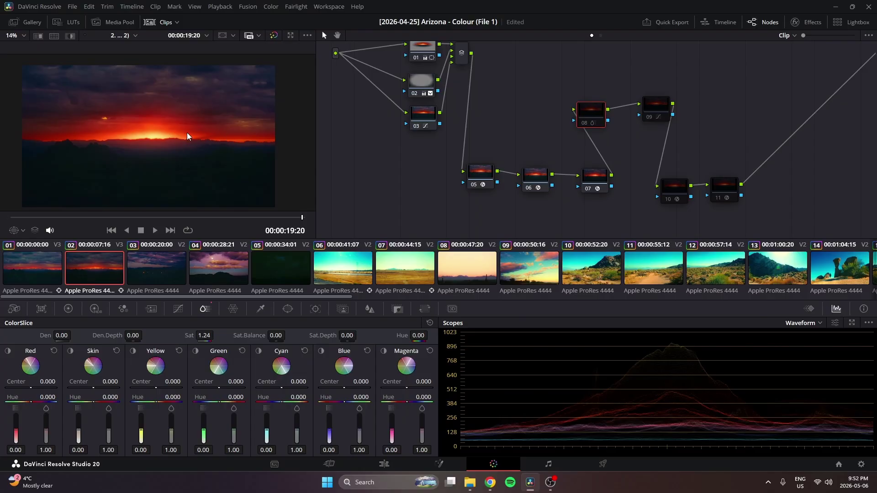
pyautogui.moveTo(599, 111); pyautogui.dragTo(602, 112)
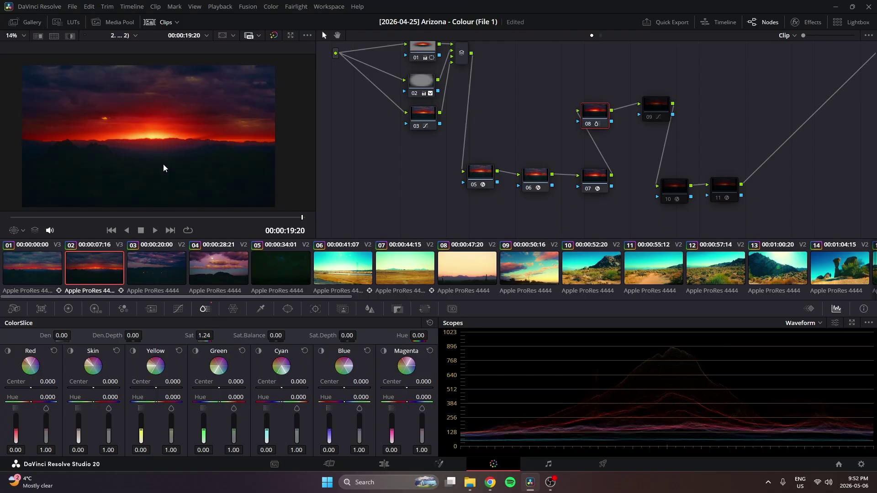
pyautogui.hotkey('ctrl', 'd')
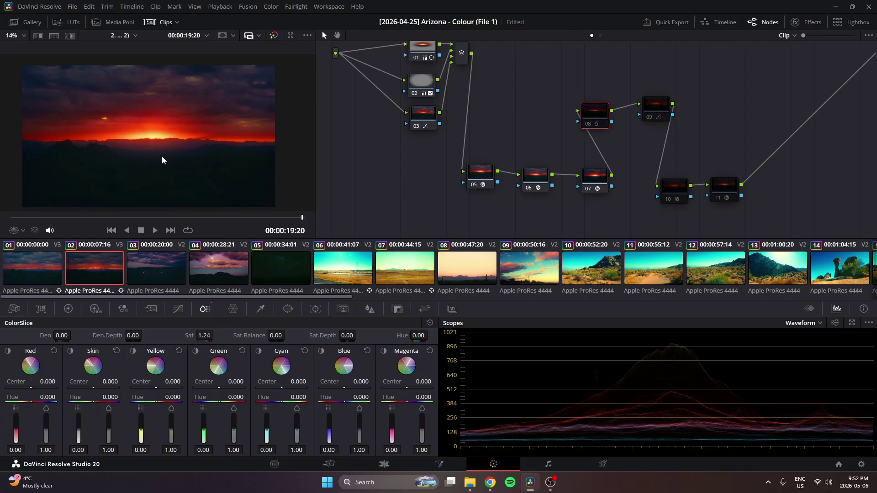
pyautogui.hotkey('ctrl', 'd')
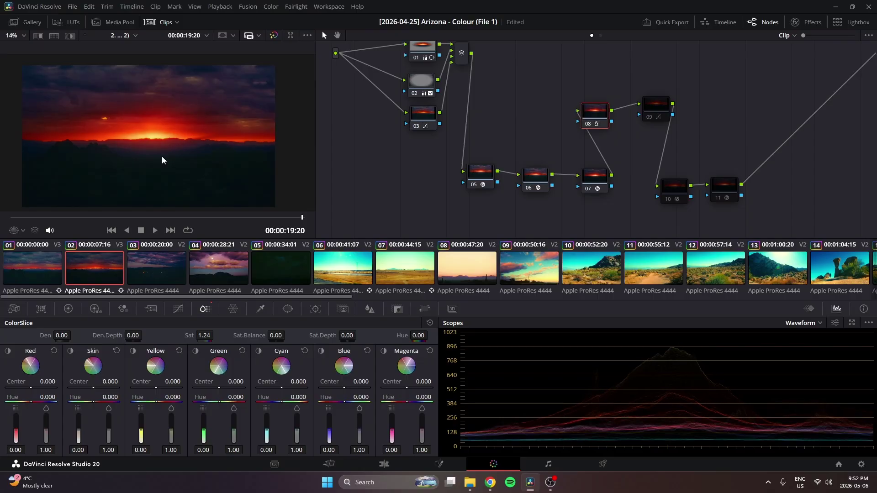
pyautogui.hotkey('ctrl', 'd')
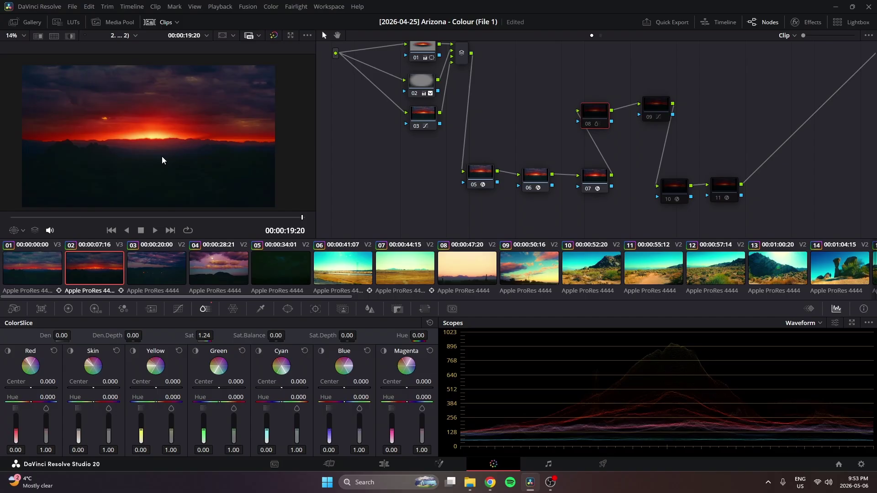
pyautogui.hotkey('ctrl', 'd')
# Step: Go to clip 03 at 00:00:26:12 and compare its image with the MAYBE node on and off
pyautogui.press('Down')
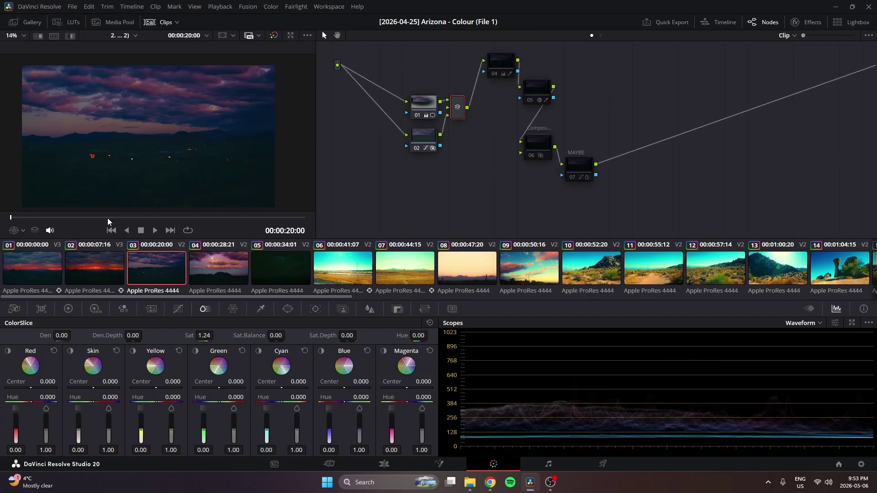
pyautogui.moveTo(107, 218); pyautogui.dragTo(227, 223)
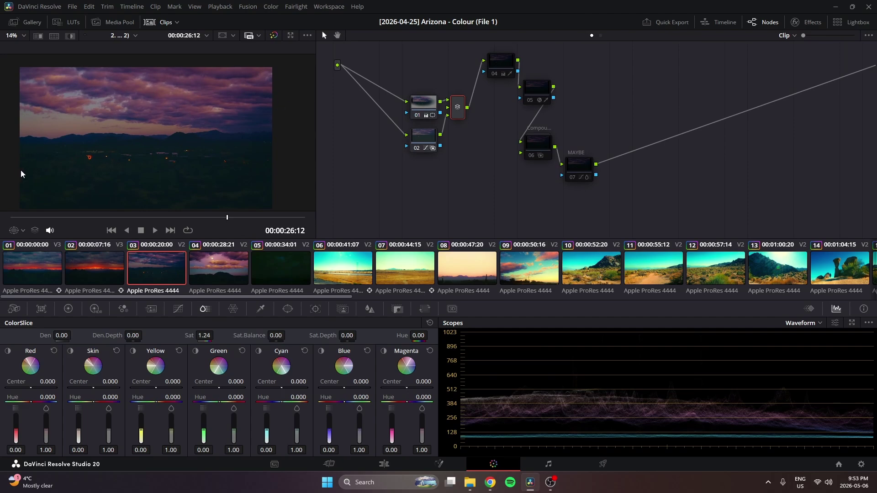
pyautogui.scroll(1, 457, 150)
pyautogui.click(583, 184)
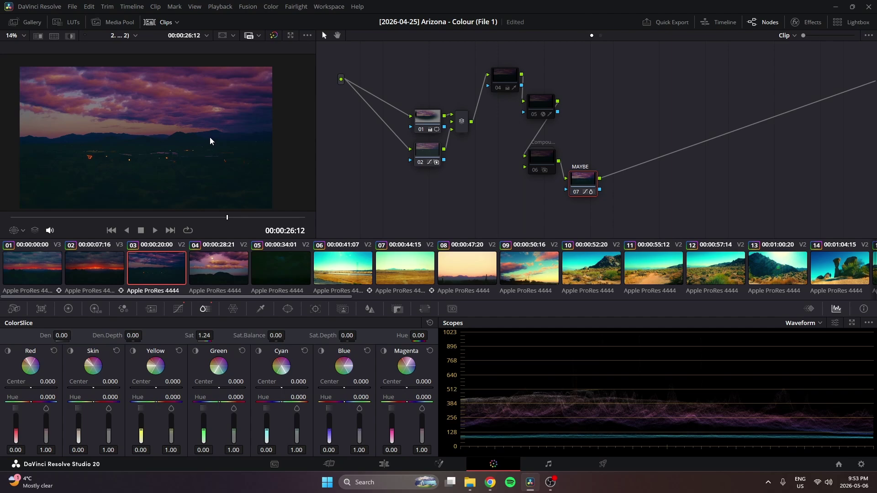
pyautogui.hotkey('ctrl', 'd')
# Step: Return to clip 02 and set the scope display to Vectorscope
pyautogui.press('Up')
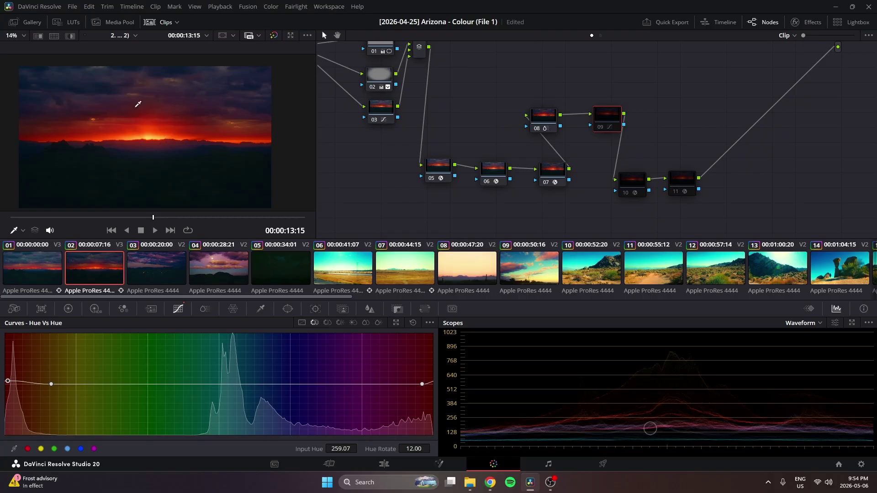
pyautogui.click(810, 324)
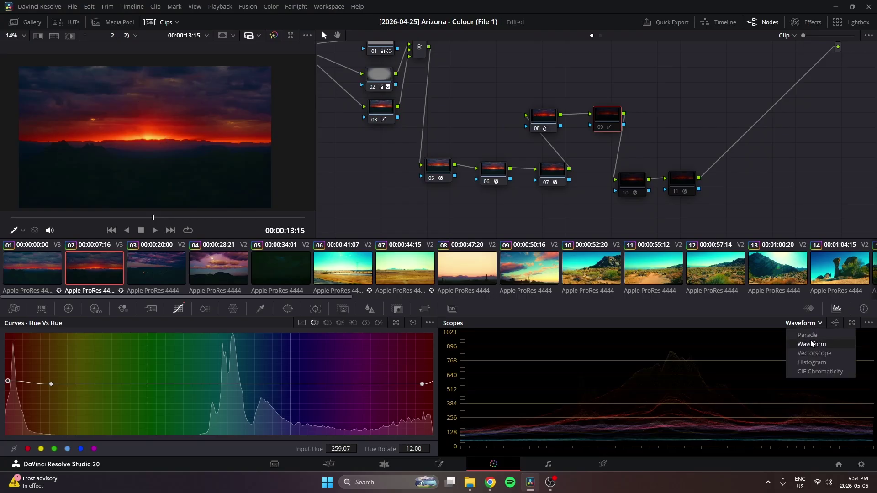
pyautogui.click(806, 343)
pyautogui.click(806, 324)
pyautogui.click(806, 355)
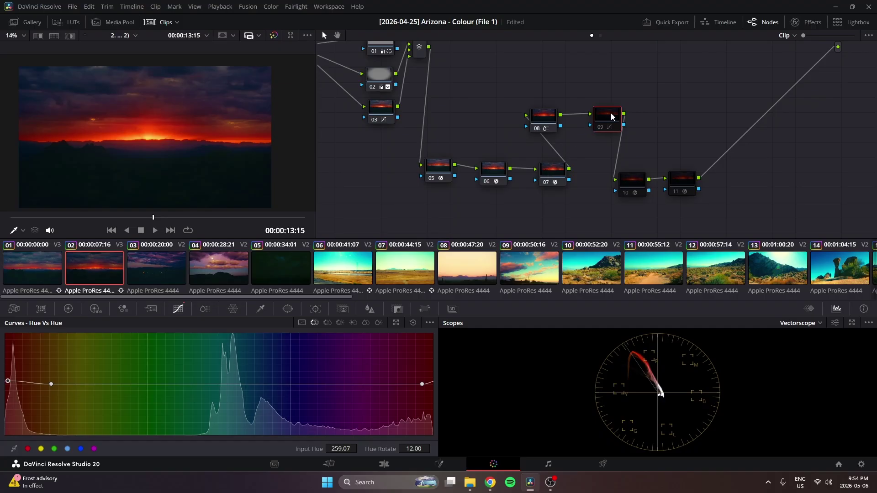
# Step: Enable the Hue Vs Hue node 09 and compare the full grade of clip 02 with the bypassed image
pyautogui.moveTo(612, 117); pyautogui.dragTo(610, 124)
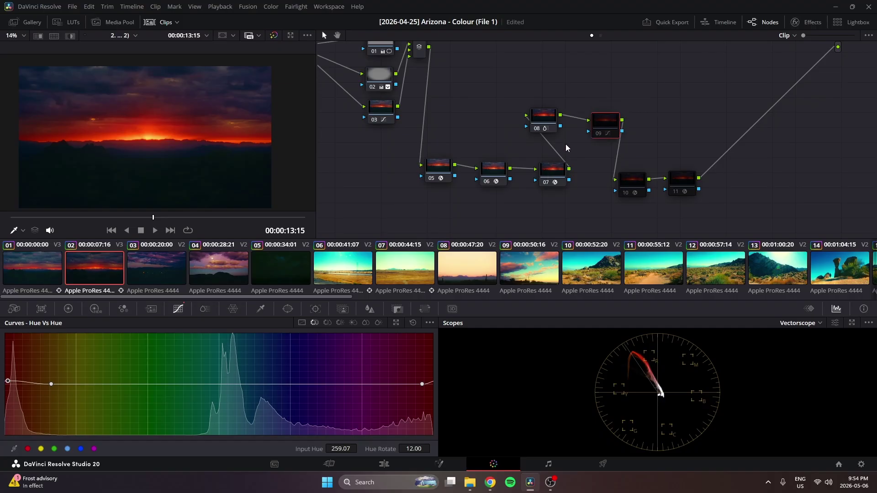
pyautogui.hotkey('ctrl', 'd')
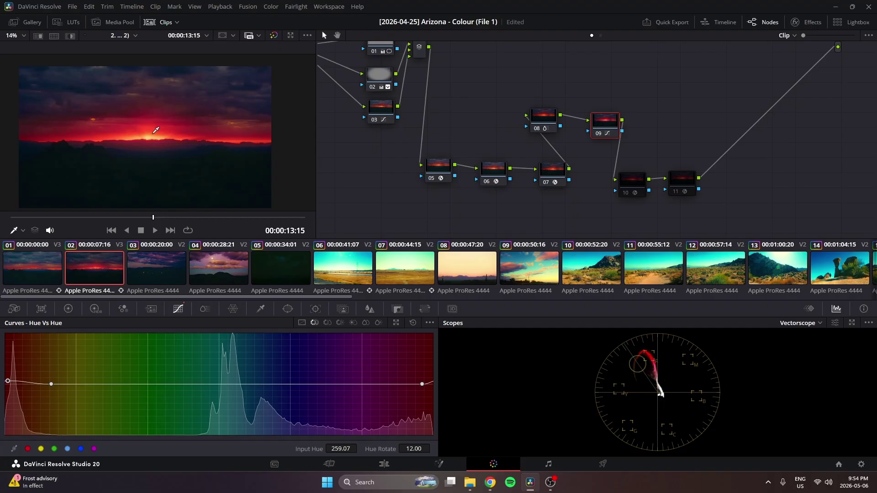
pyautogui.moveTo(133, 125); pyautogui.dragTo(198, 130)
pyautogui.hotkey('shift', 'd')
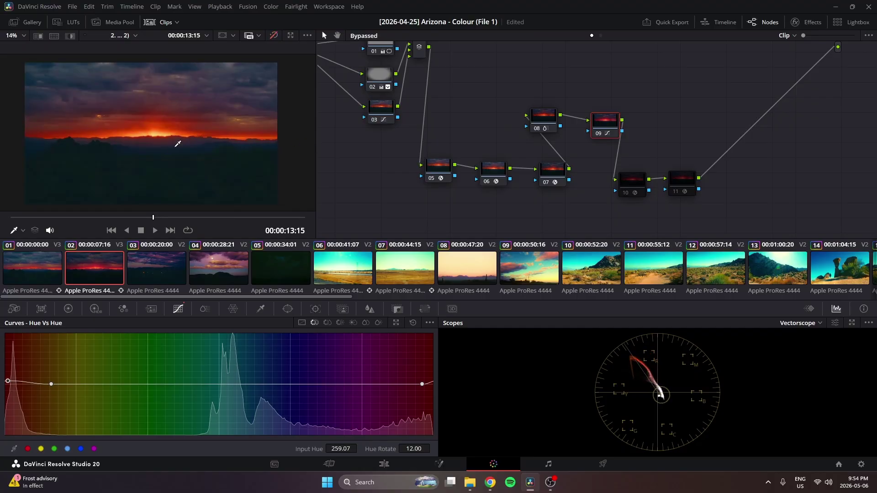
pyautogui.hotkey('shift', 'd')
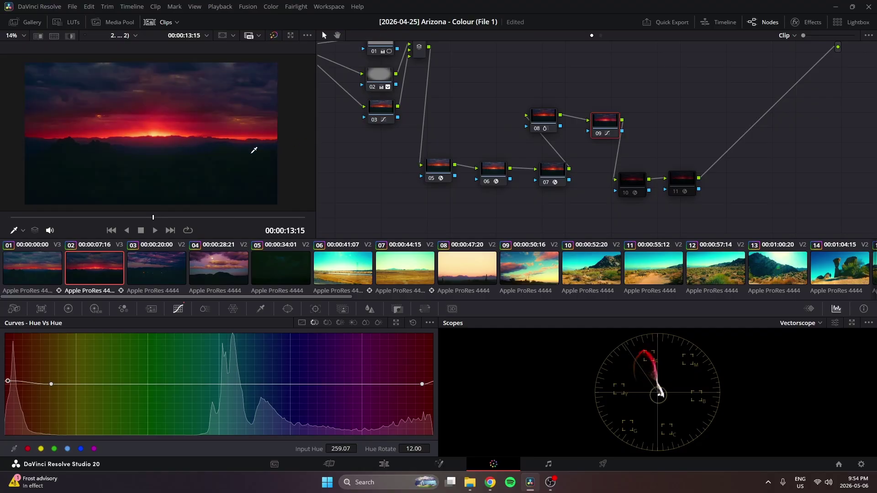
# Step: Show the Lens Flare settings of node 10 and move the playhead to 00:00:19:14 with the viewer enlarged
pyautogui.click(624, 179)
pyautogui.click(797, 22)
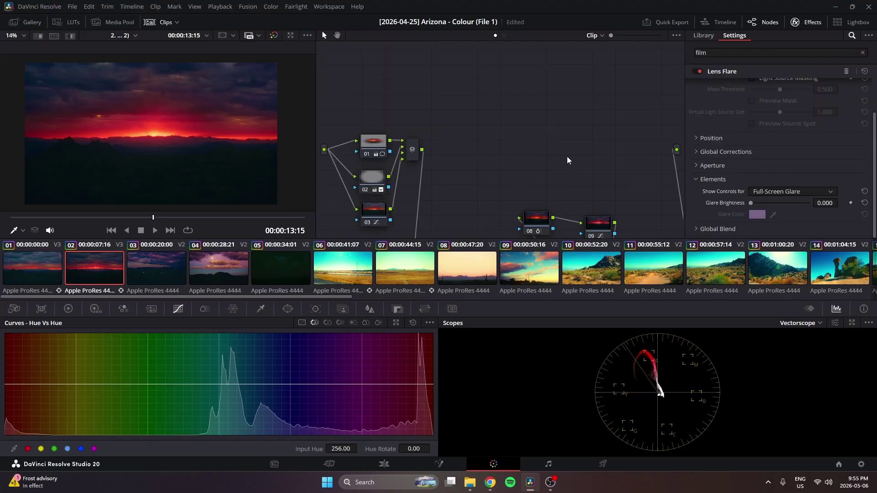
pyautogui.scroll(-5, 568, 160)
pyautogui.hscroll(4, 568, 160)
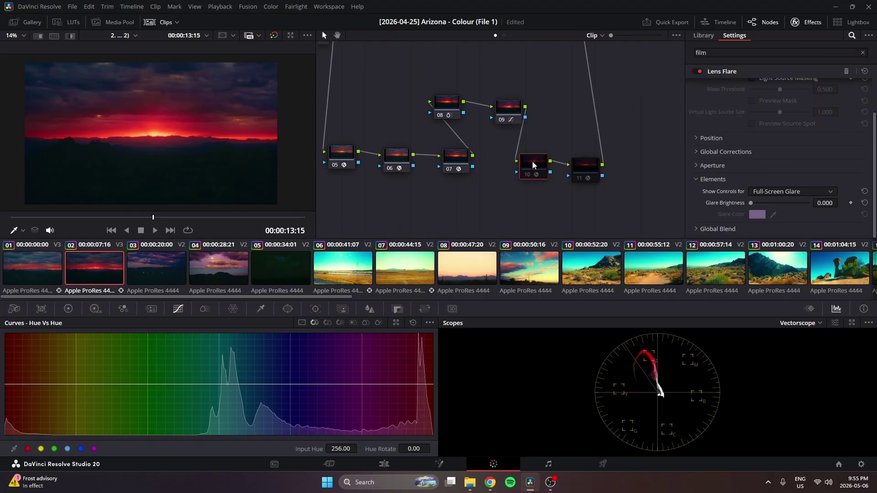
pyautogui.scroll(3, 137, 146)
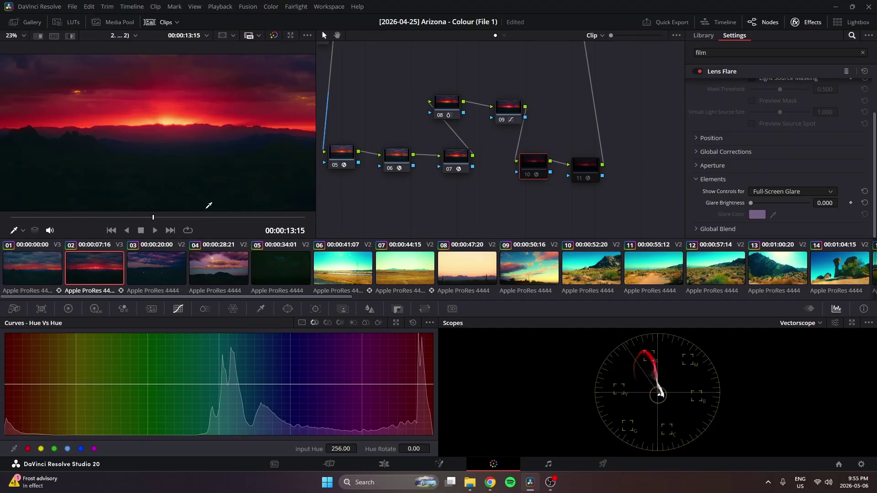
pyautogui.moveTo(269, 218); pyautogui.dragTo(296, 218)
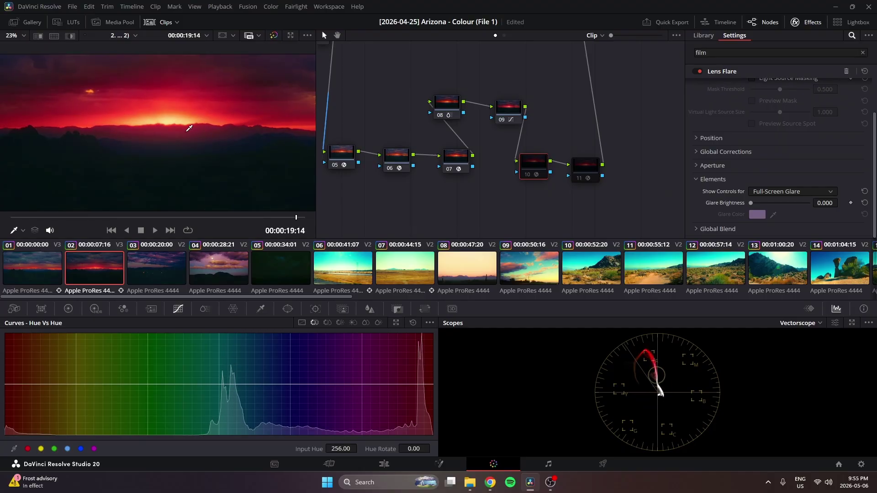
# Step: Enable the Lens Flare node 10 while comparing its effect on the horizon glow
pyautogui.hotkey('ctrl', 'd')
pyautogui.hotkey('ctrl', 'd')
pyautogui.hotkey('ctrl', 'd')
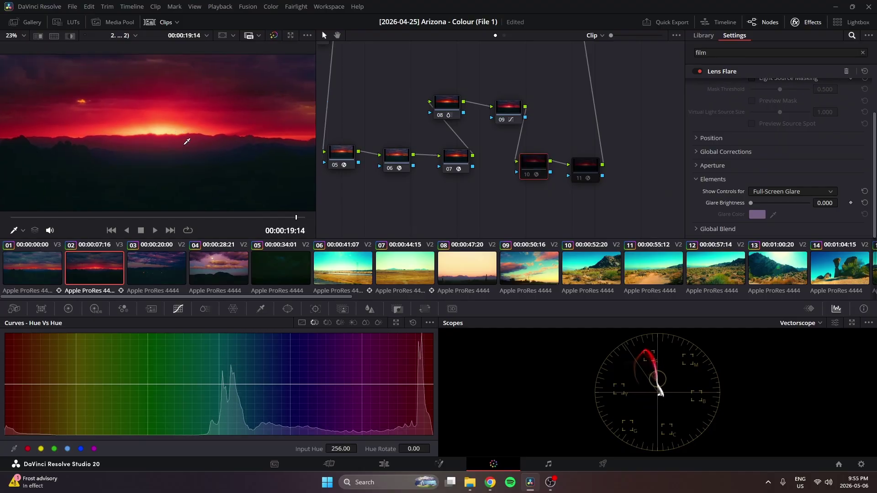
pyautogui.hotkey('ctrl', 'd')
pyautogui.scroll(1, 175, 137)
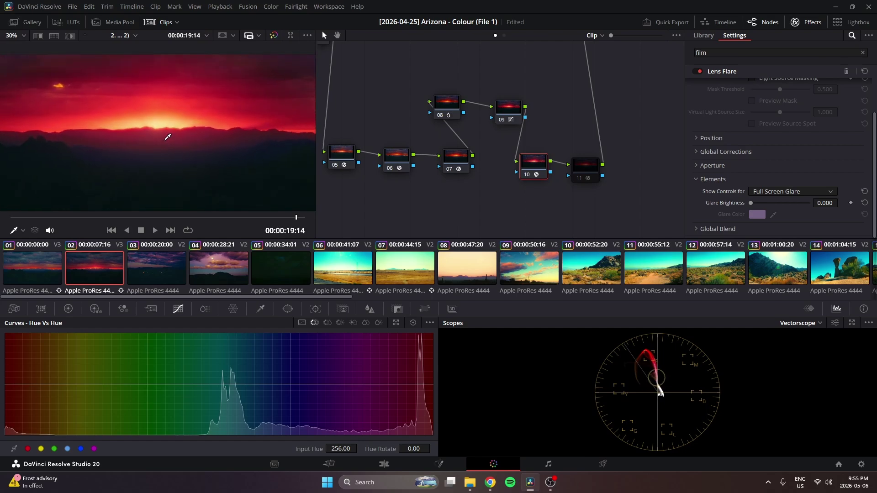
pyautogui.hotkey('ctrl', 'd')
# Step: Enable the Light Rays node 11 and move it farther away from node 10
pyautogui.click(590, 169)
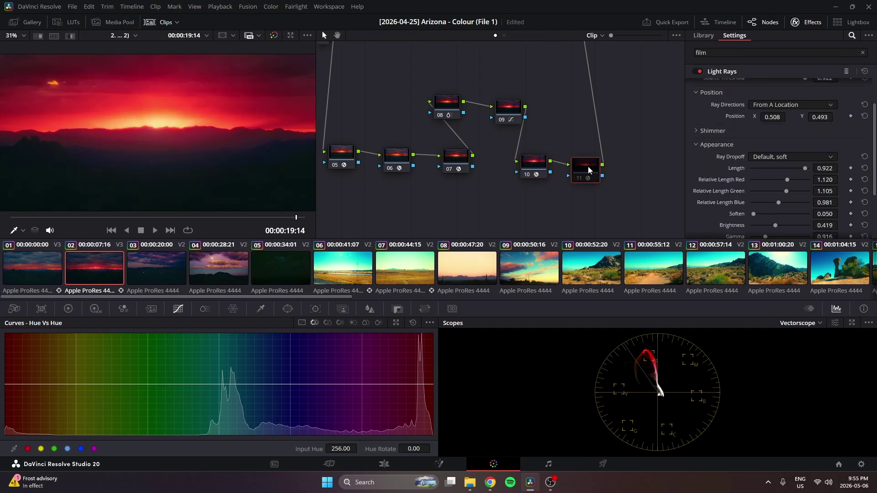
pyautogui.scroll(-2, 193, 143)
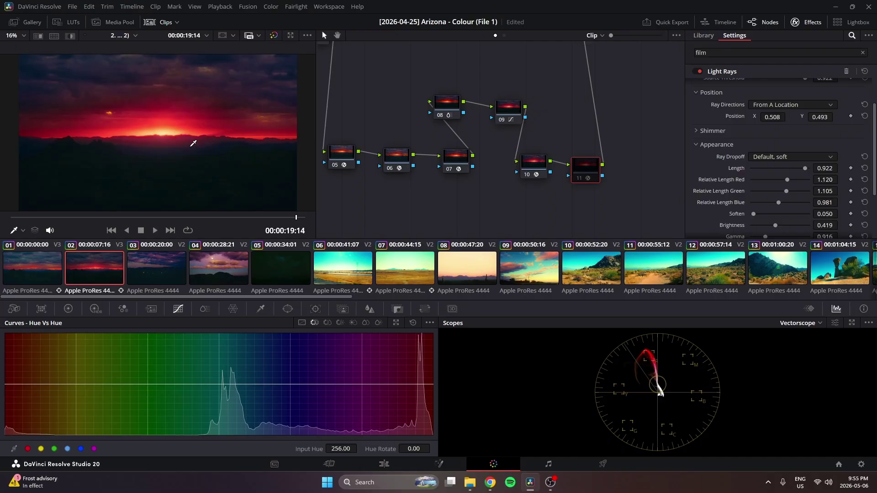
pyautogui.hotkey('ctrl', 'd')
pyautogui.scroll(-1, 224, 132)
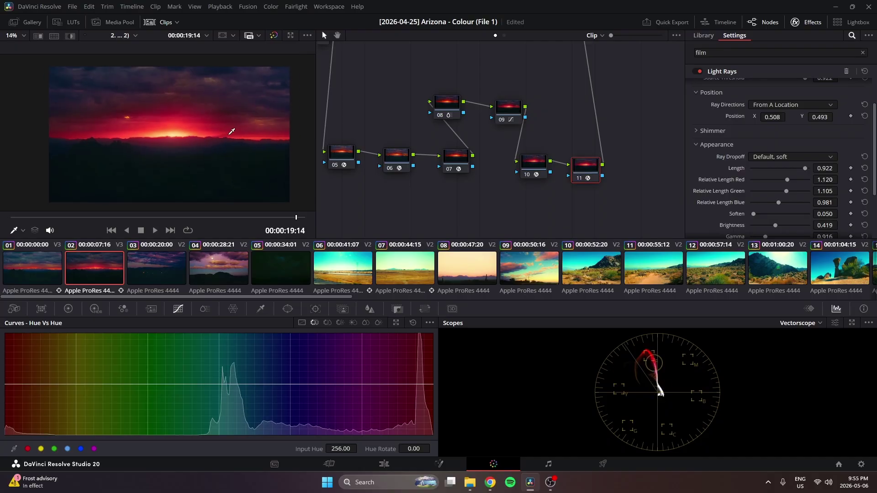
pyautogui.moveTo(586, 168); pyautogui.dragTo(609, 173)
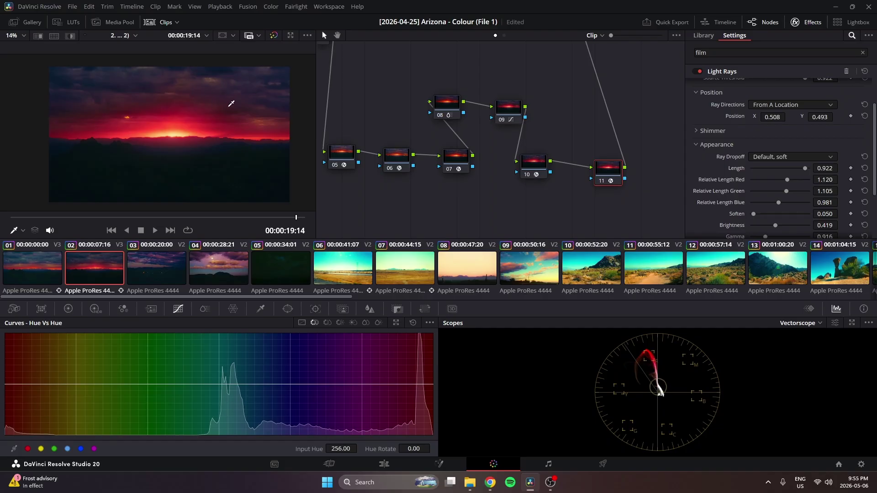
# Step: Save the project and select the layer mixer that combines nodes 01 to 03
pyautogui.hotkey('ctrl', 's')
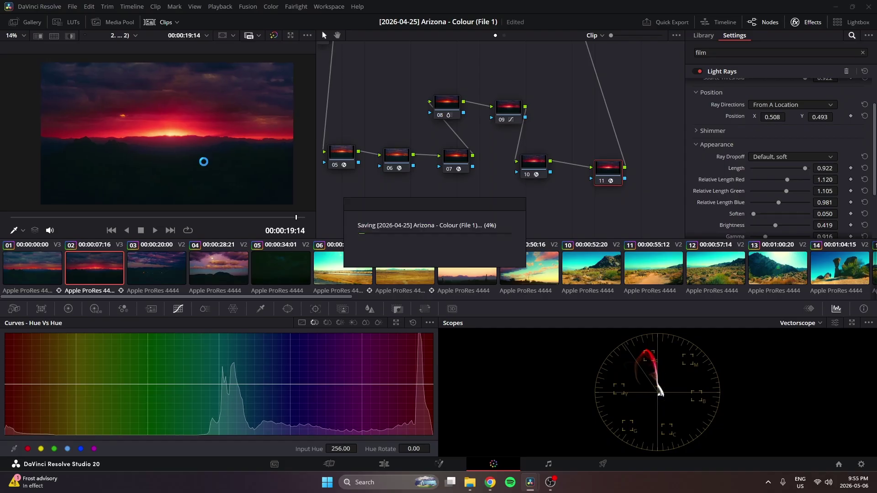
pyautogui.moveTo(463, 149); pyautogui.dragTo(560, 206)
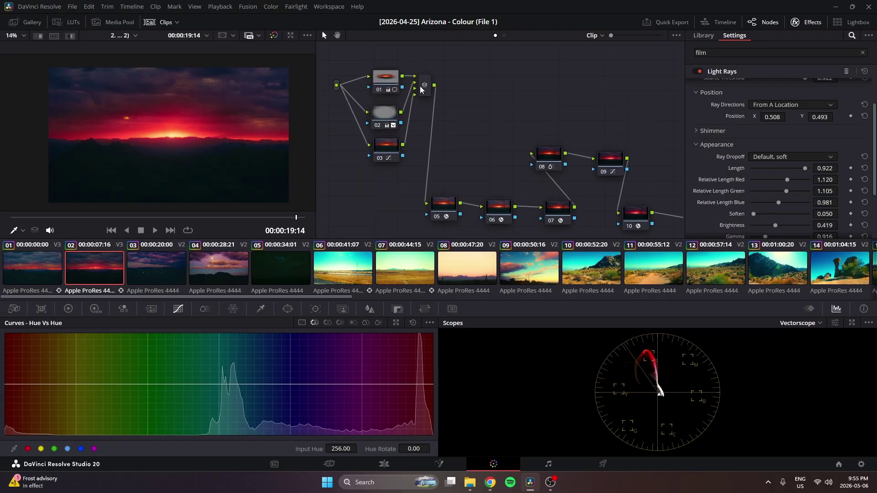
pyautogui.click(421, 86)
# Step: View clip 09 with its grade bypassed, and switch to clip 08 with bypass off to examine its sunset image
pyautogui.hscroll(3, 493, 273)
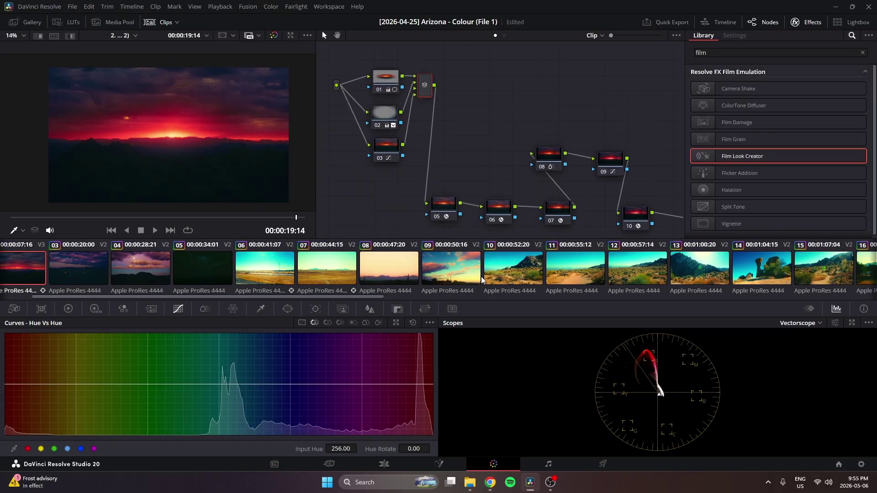
pyautogui.click(423, 274)
pyautogui.hotkey('shift', 'd')
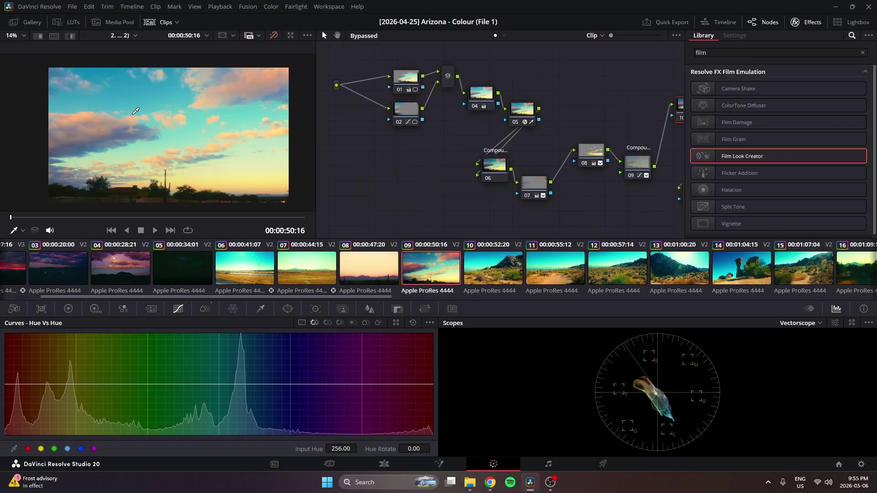
pyautogui.press('Up')
pyautogui.hotkey('shift', 'd')
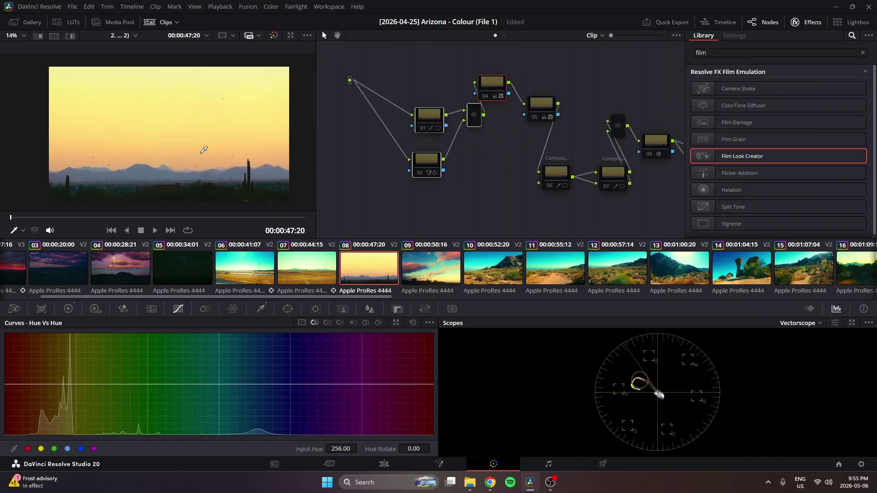
pyautogui.moveTo(235, 166); pyautogui.dragTo(232, 157)
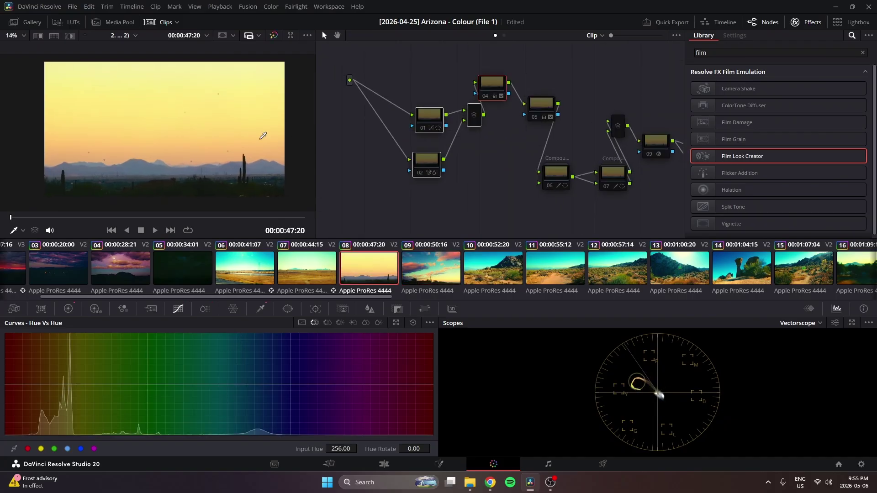
pyautogui.scroll(3, 82, 188)
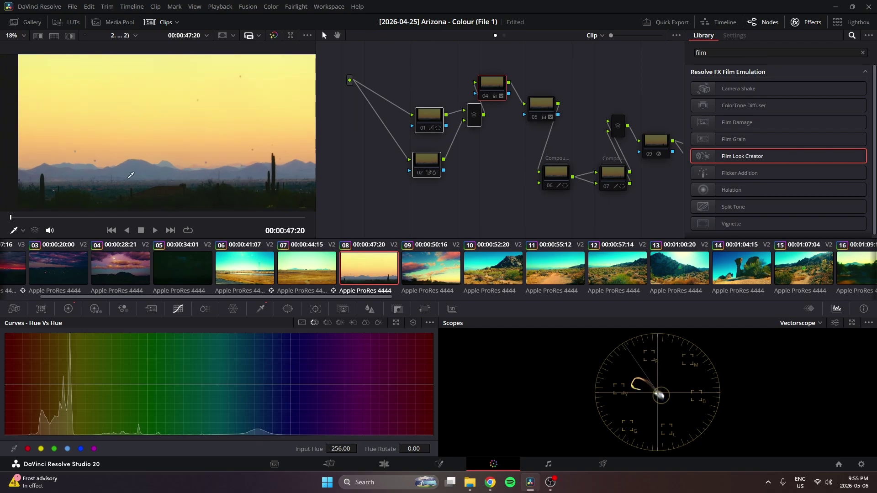
pyautogui.scroll(-2, 201, 137)
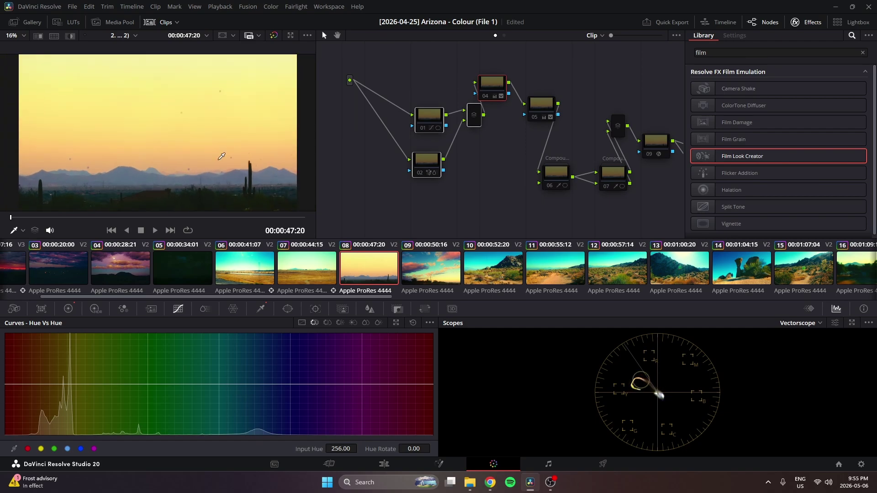
# Step: Enable nodes 01 and 02 with their layer mixer, and move the mixer closer to them
pyautogui.moveTo(455, 134); pyautogui.dragTo(442, 145)
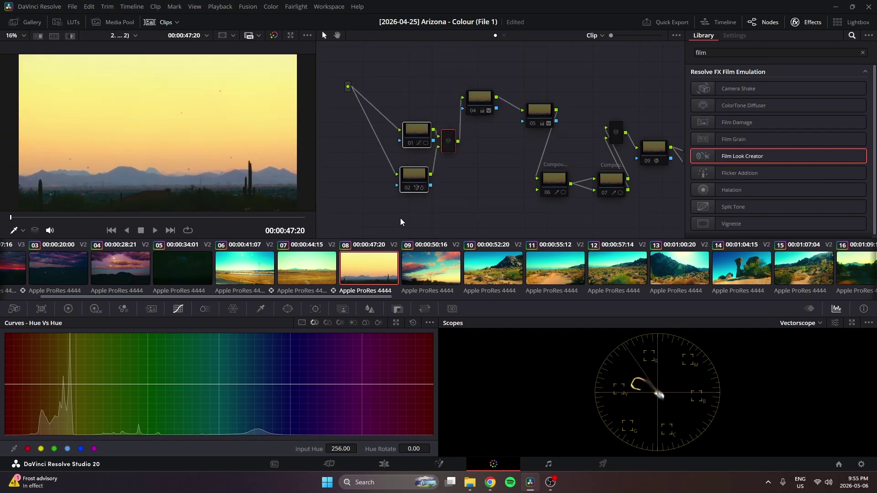
pyautogui.scroll(-2, 205, 154)
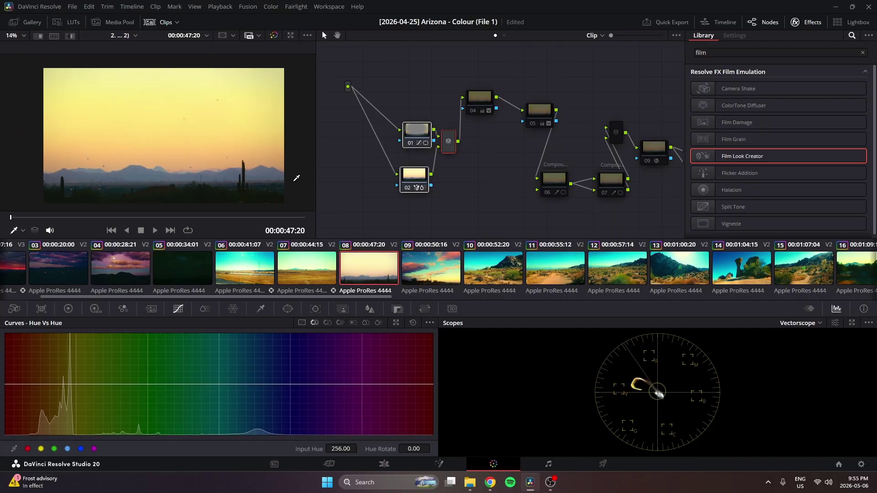
pyautogui.click(448, 166)
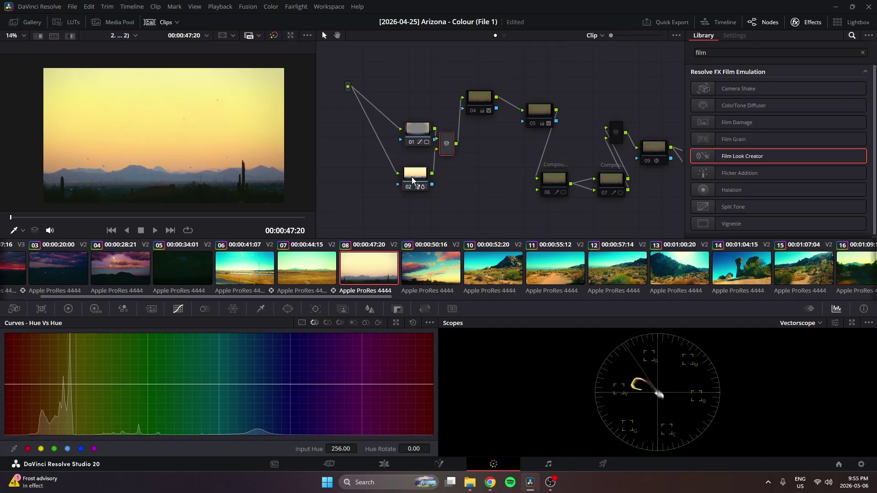
# Step: Nudge node 02 under node 01 and move clip 08's playback position to 00:00:50:03
pyautogui.click(412, 180)
pyautogui.press('space')
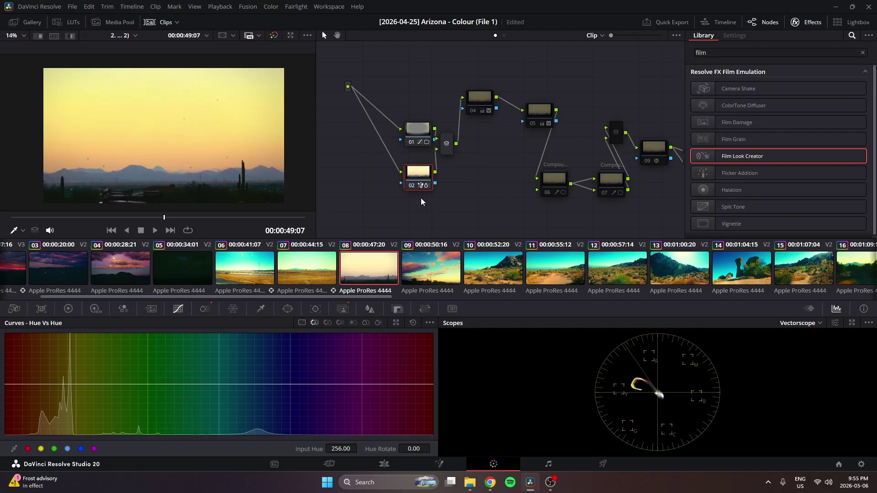
pyautogui.moveTo(406, 177); pyautogui.dragTo(404, 181)
pyautogui.click(249, 217)
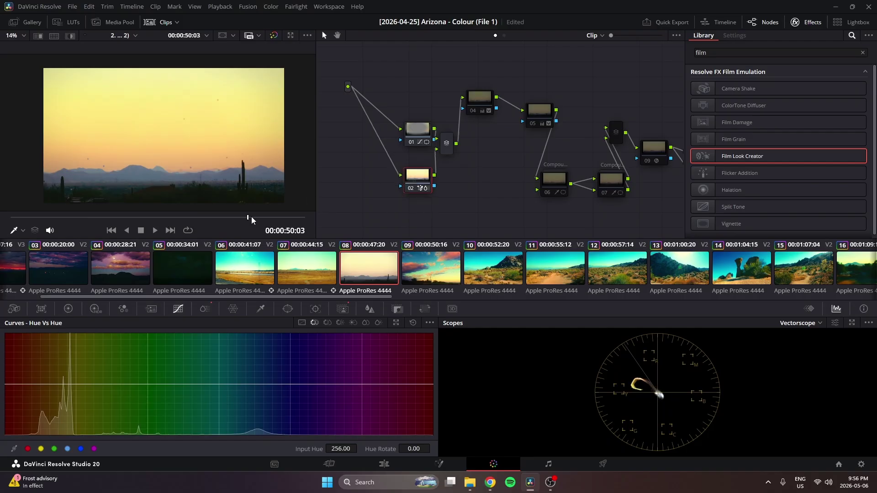
# Step: Enable node 04, lower it in the node graph and show its HSL qualifier settings
pyautogui.moveTo(482, 110); pyautogui.dragTo(480, 130)
pyautogui.click(260, 309)
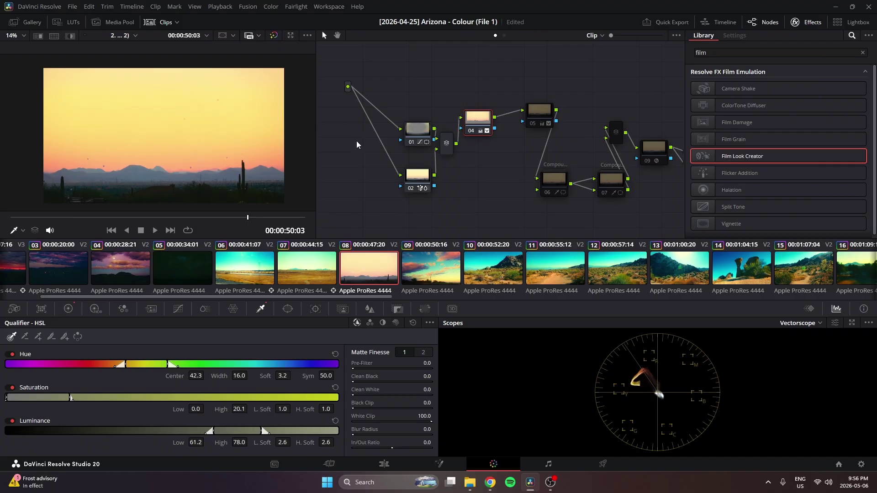
# Step: Move node 05 below node 04 and enable it while examining the mountains and horizon up close
pyautogui.moveTo(482, 120); pyautogui.dragTo(504, 172)
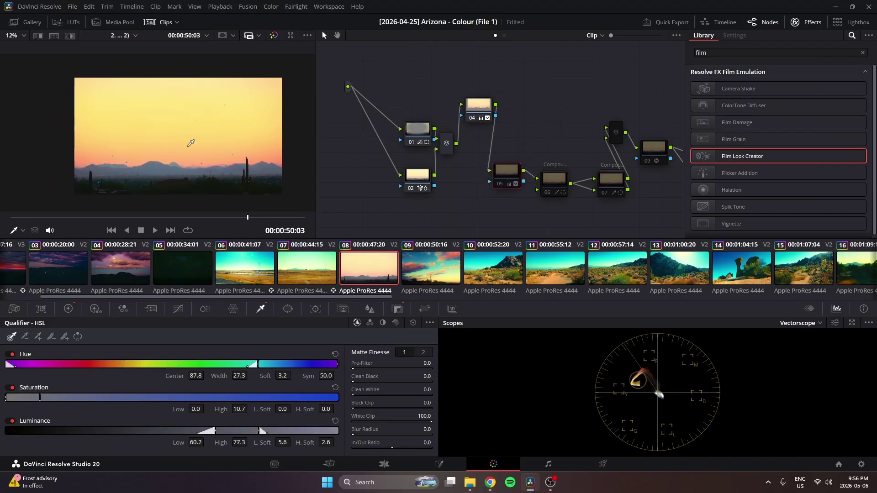
pyautogui.scroll(2, 133, 133)
pyautogui.scroll(4, 133, 133)
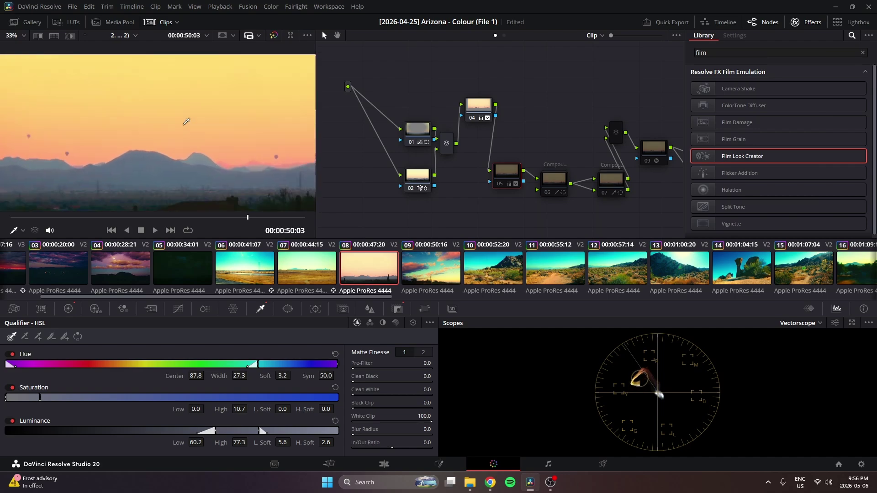
pyautogui.scroll(3, 152, 130)
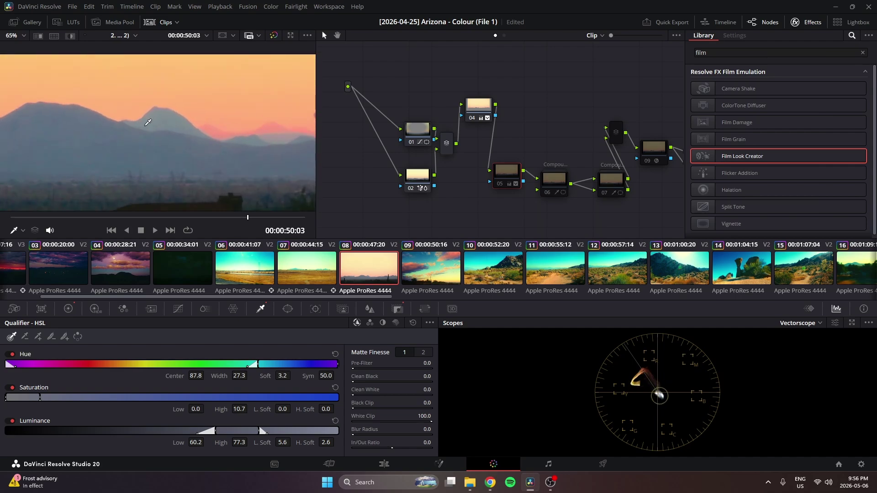
pyautogui.moveTo(157, 130); pyautogui.dragTo(211, 157)
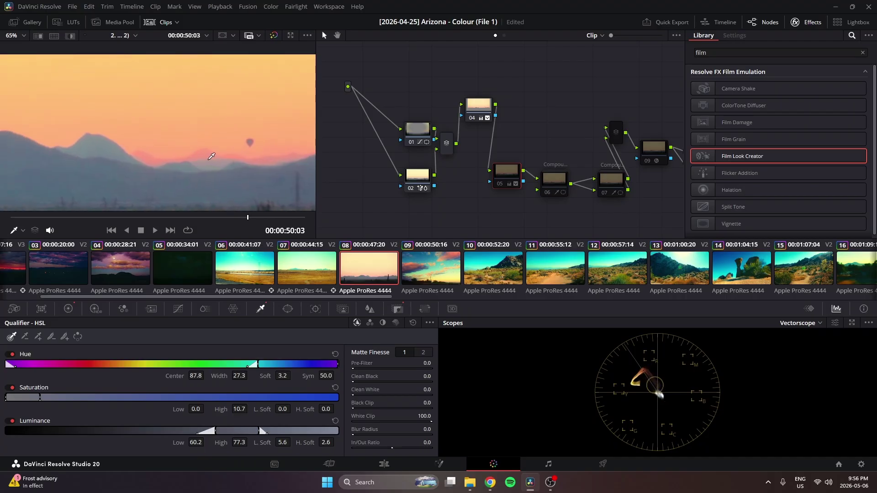
pyautogui.moveTo(133, 164); pyautogui.dragTo(216, 171)
pyautogui.scroll(-4, 216, 172)
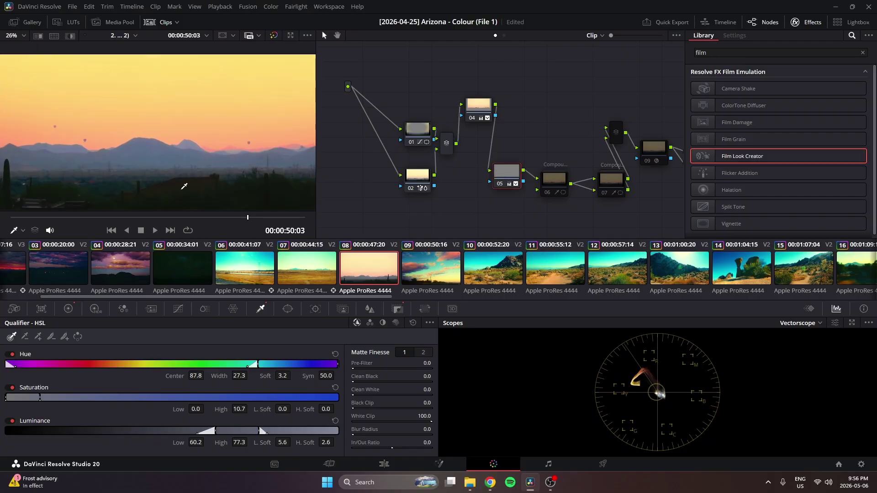
pyautogui.scroll(-2, 185, 187)
pyautogui.scroll(1, 192, 160)
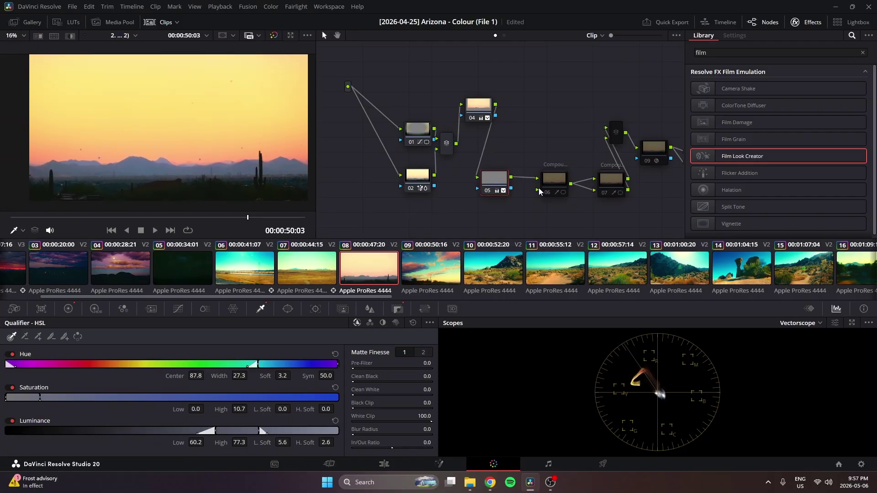
# Step: Enable compound node 06 and reposition it beside node 05 while examining its effect on the full frame
pyautogui.click(542, 188)
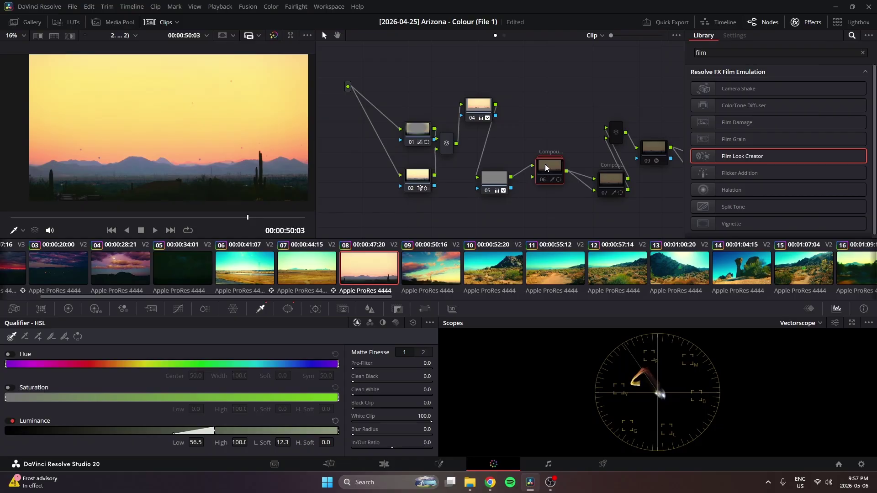
pyautogui.moveTo(545, 163); pyautogui.dragTo(540, 171)
pyautogui.scroll(-1, 187, 128)
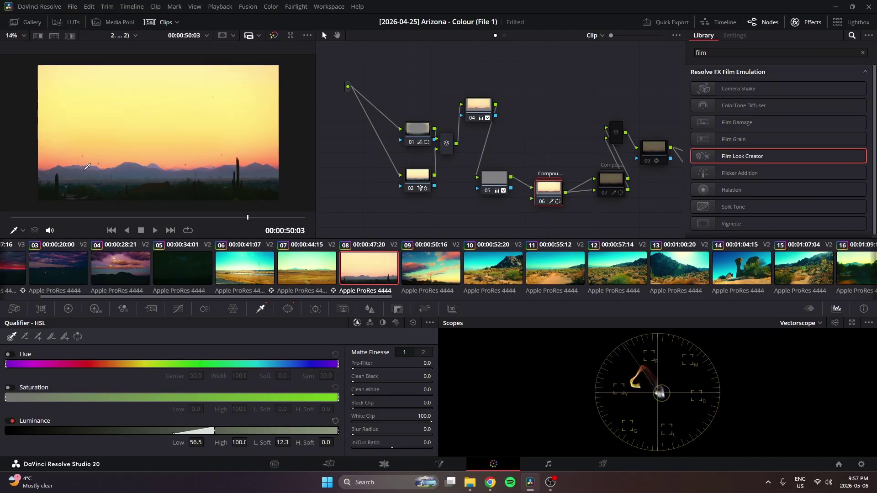
pyautogui.scroll(-1, 111, 166)
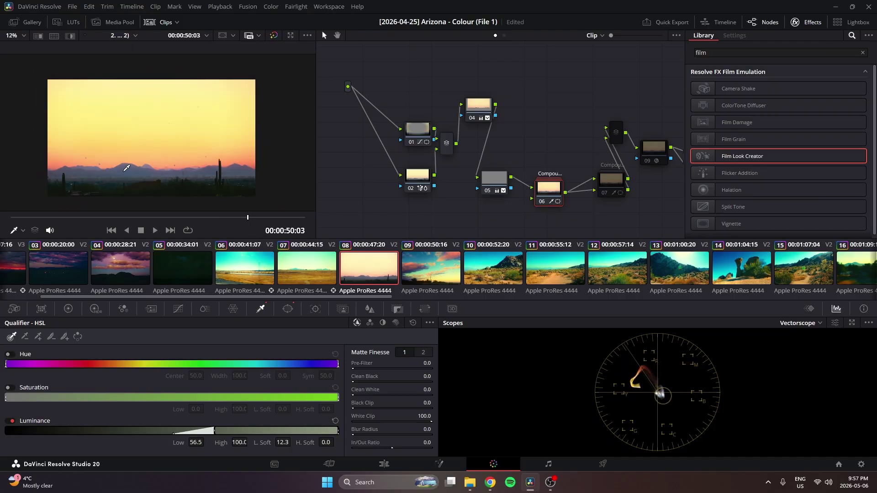
# Step: Enable compound node 07 and arrange it close to node 06 in the node graph
pyautogui.moveTo(548, 190); pyautogui.dragTo(547, 169)
pyautogui.moveTo(609, 187); pyautogui.dragTo(593, 206)
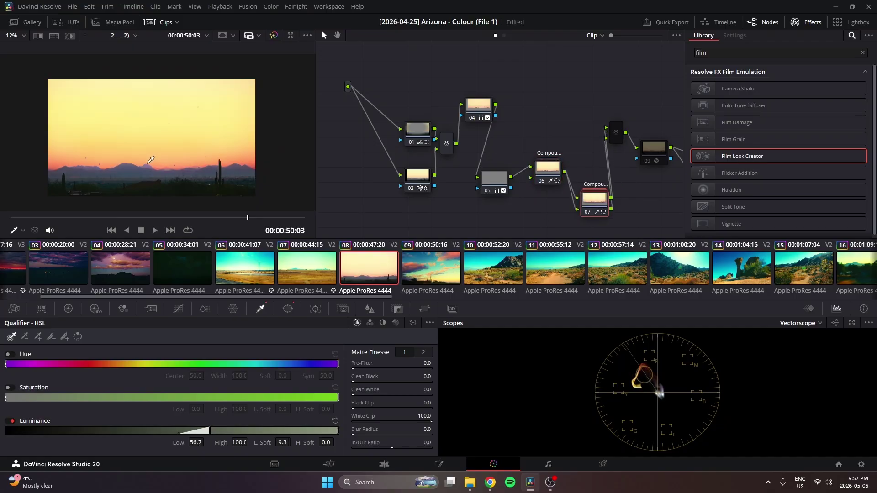
pyautogui.moveTo(606, 205); pyautogui.dragTo(601, 183)
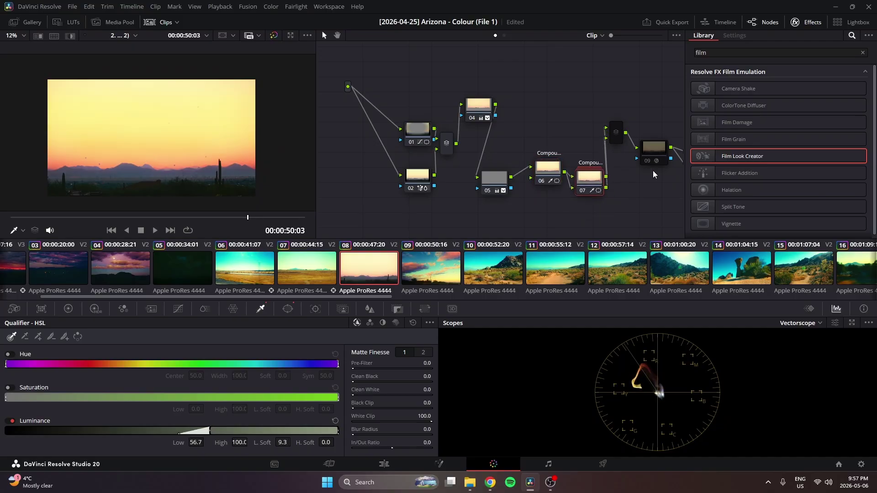
# Step: Lower the layer mixer beside node 07, enable node 09 with its Halation settings showing, and examine its effect on the mountains up close
pyautogui.moveTo(652, 171); pyautogui.dragTo(484, 157)
pyautogui.moveTo(450, 116); pyautogui.dragTo(451, 138)
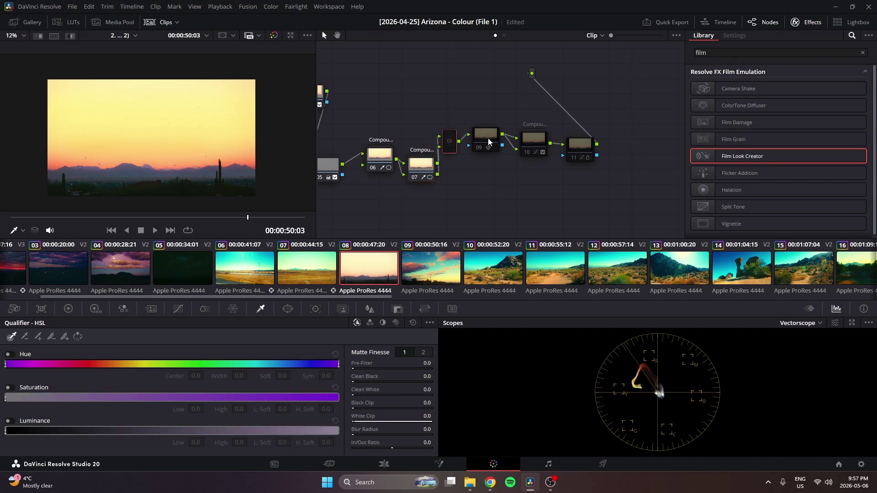
pyautogui.click(488, 138)
pyautogui.scroll(1, 167, 164)
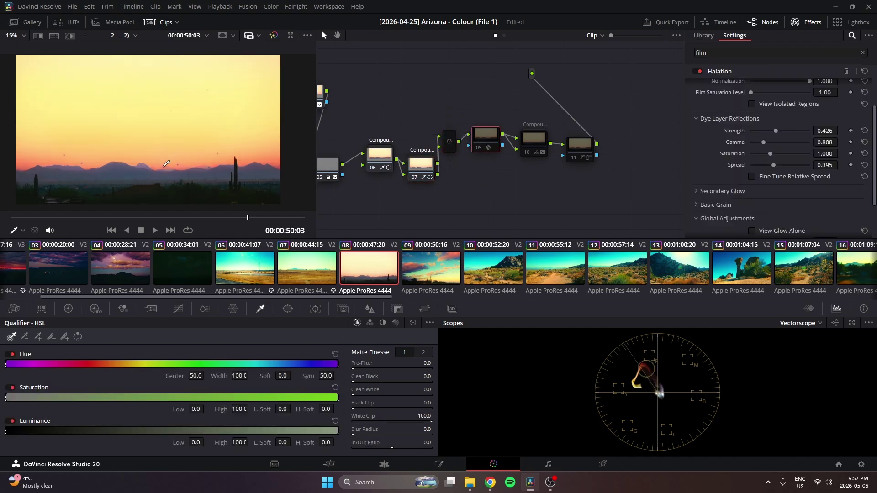
pyautogui.scroll(3, 167, 164)
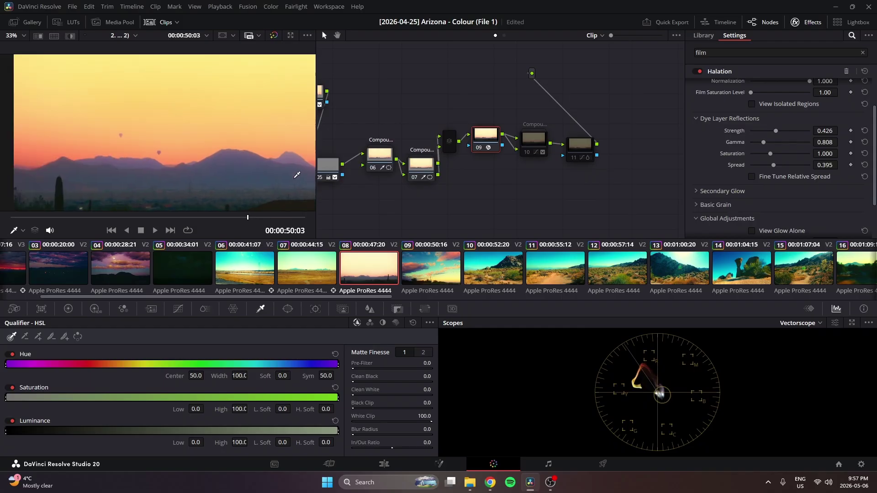
pyautogui.scroll(-3, 241, 177)
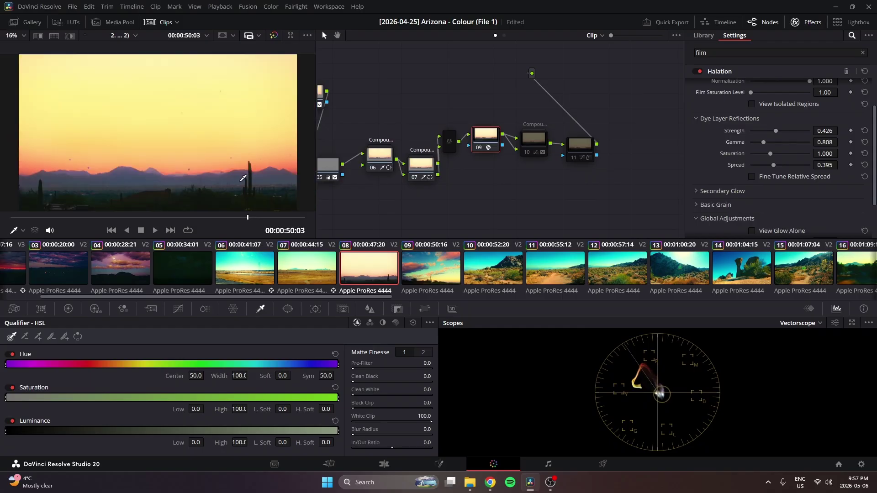
pyautogui.scroll(1, 243, 177)
pyautogui.scroll(-2, 239, 160)
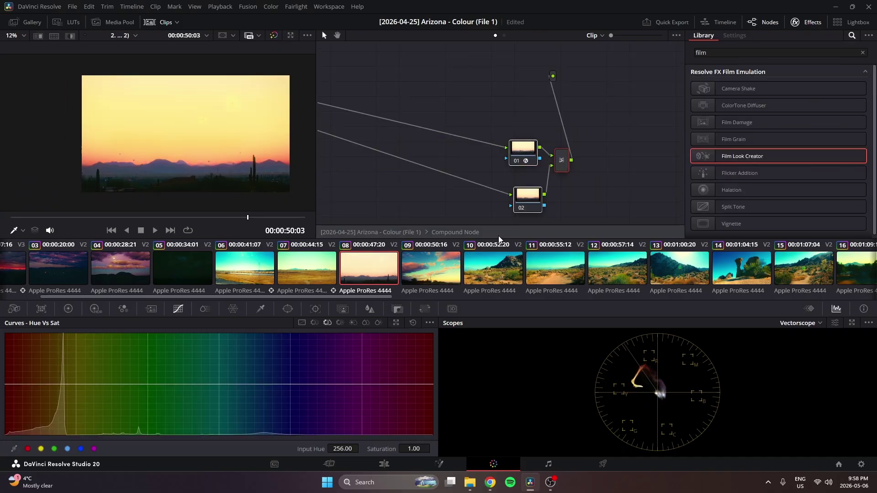
# Step: Return from inside compound node 10 to the main graph, place it enabled below node 09 and examine its effect on the horizon
pyautogui.doubleClick(457, 235)
pyautogui.moveTo(516, 123); pyautogui.dragTo(492, 18)
pyautogui.moveTo(595, 174); pyautogui.dragTo(536, 191)
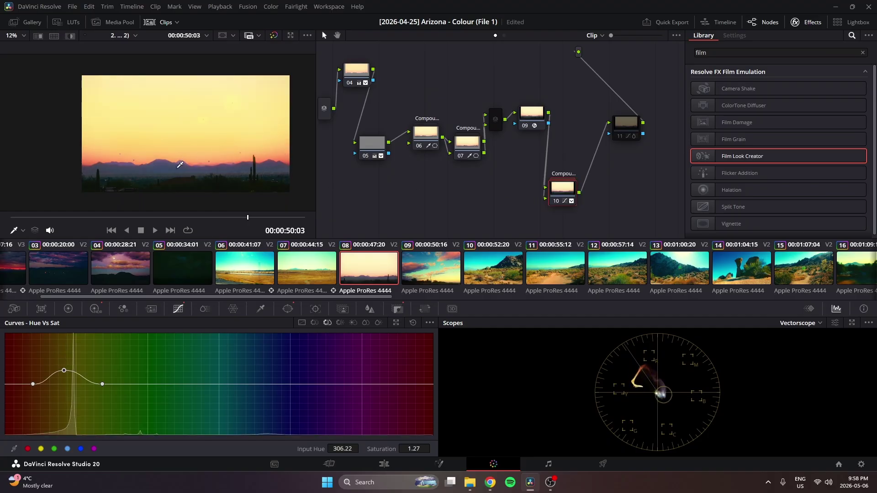
pyautogui.scroll(3, 182, 160)
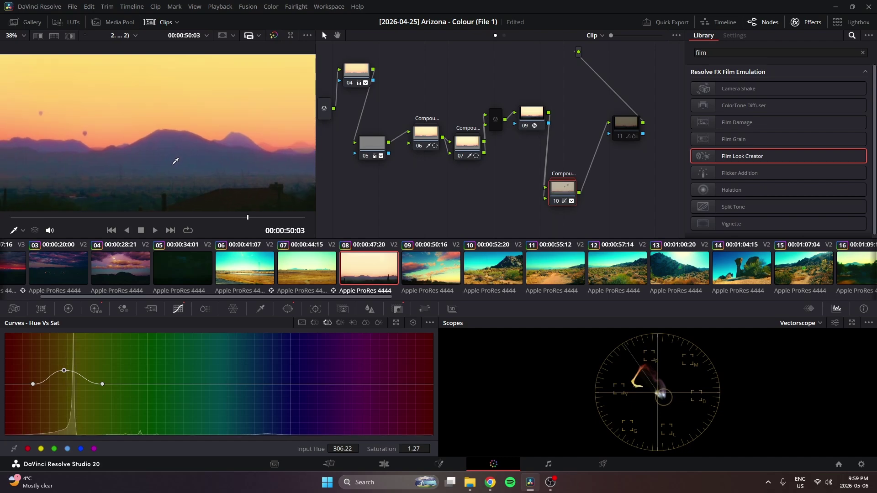
pyautogui.hotkey('shift', 'z')
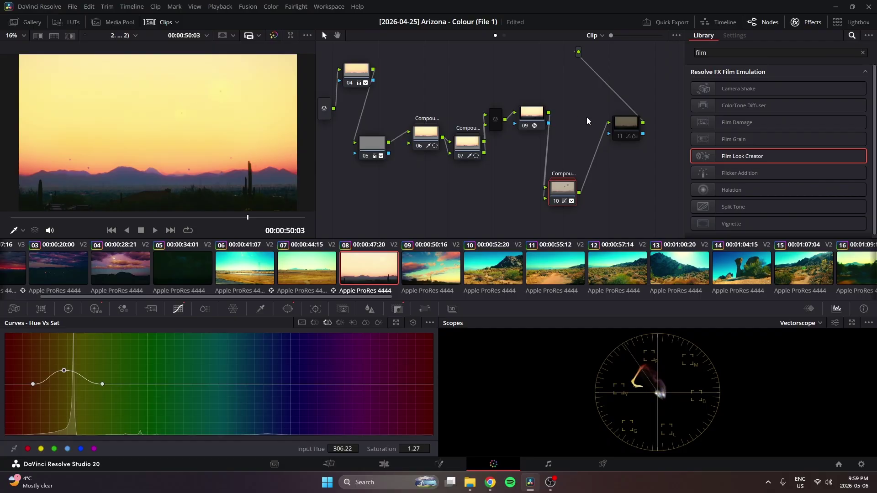
# Step: Enable node 11, lower it slightly in the graph and review its ColorSlice and Hue Vs Sat curve settings
pyautogui.moveTo(626, 123); pyautogui.dragTo(618, 141)
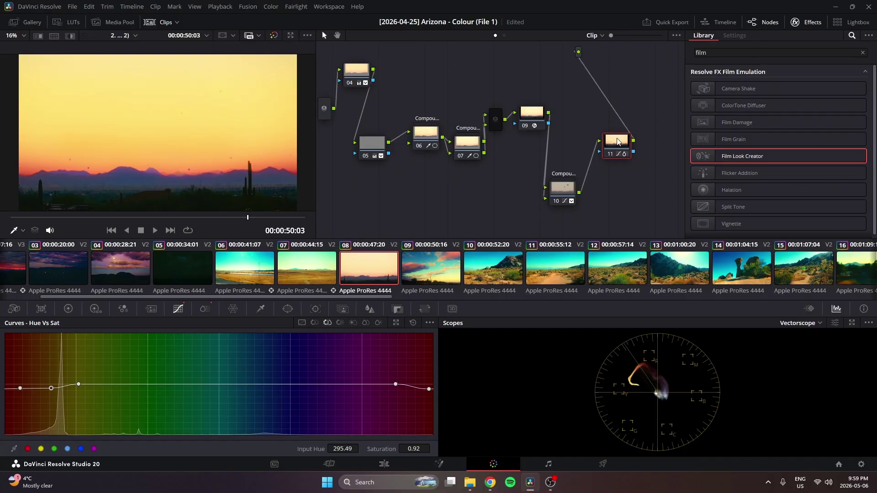
pyautogui.click(205, 311)
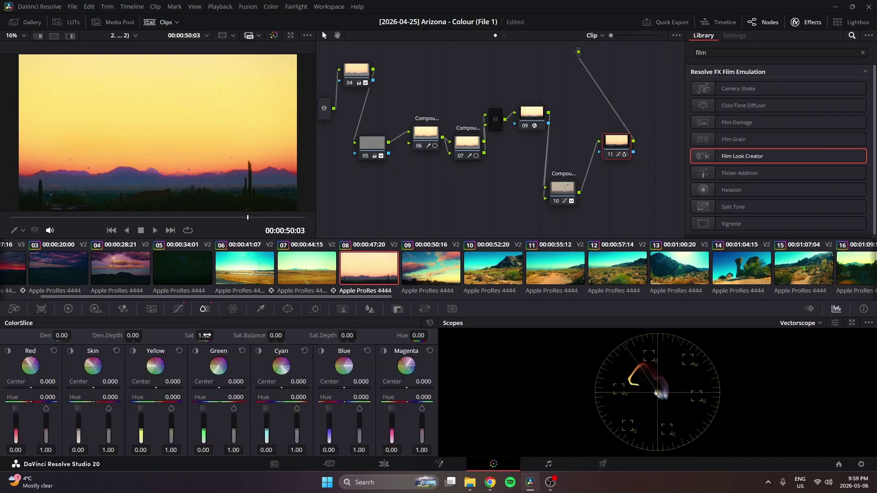
pyautogui.click(179, 310)
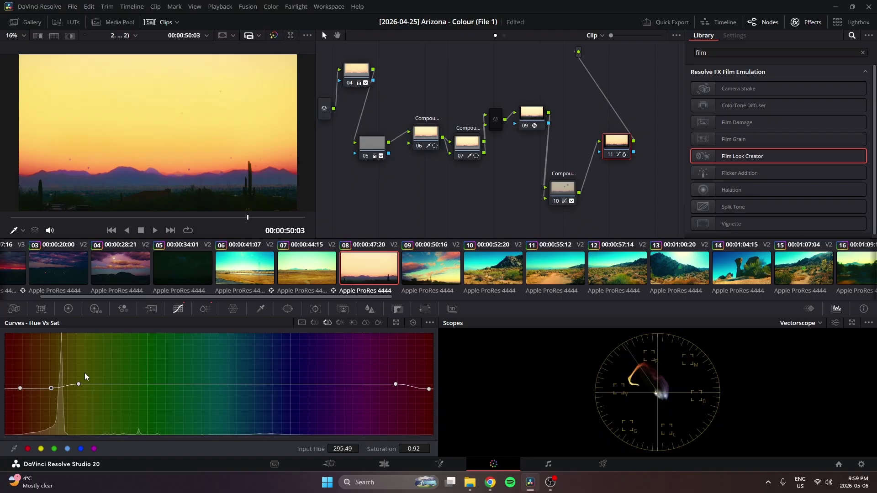
# Step: Bypass all grades on clip 08 to compare the full frame with the original image
pyautogui.scroll(-2, 173, 144)
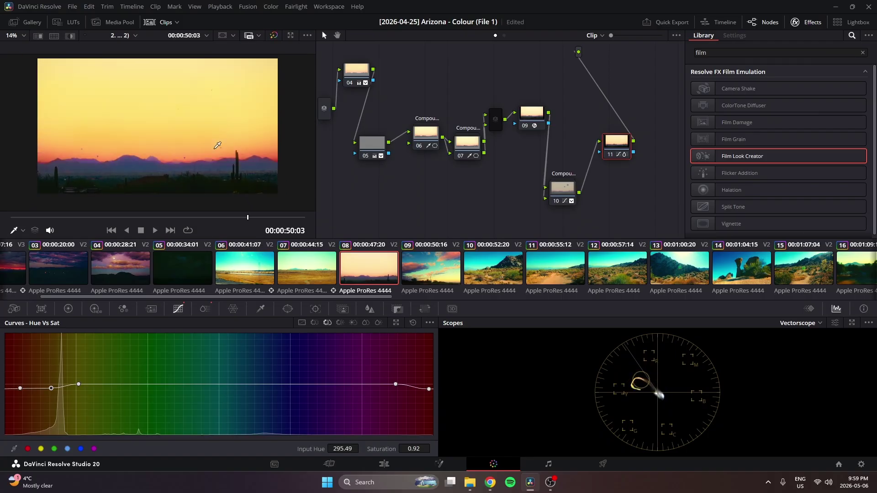
pyautogui.scroll(-2, 218, 145)
pyautogui.scroll(-3, 451, 132)
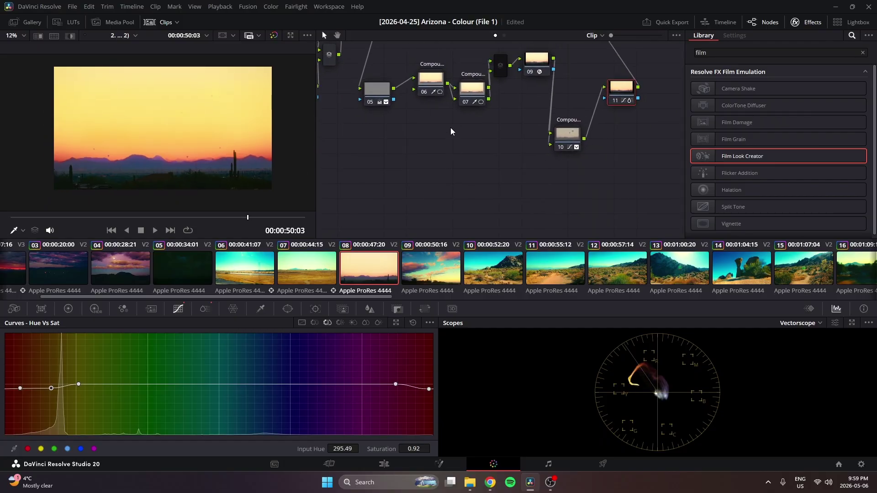
pyautogui.moveTo(451, 131); pyautogui.dragTo(538, 199)
pyautogui.hotkey('shift', 'd')
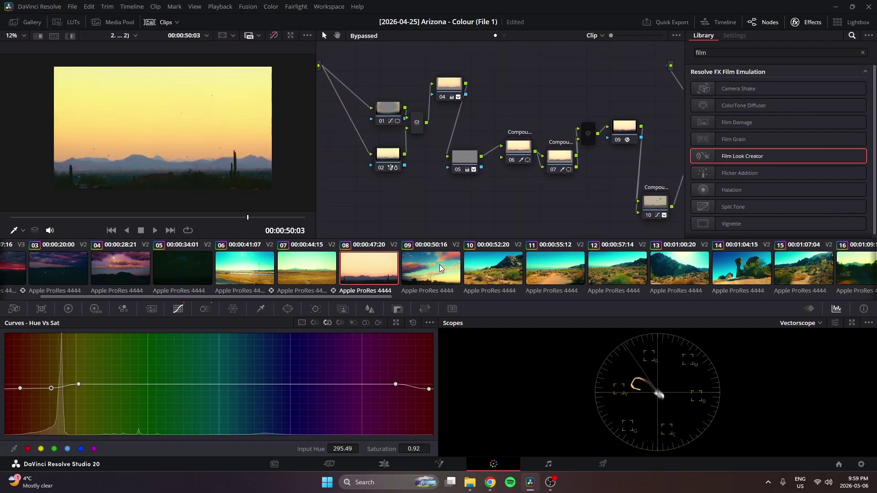
# Step: Switch to clip 09, disable all its nodes, re-enable nodes 01, 02 and 04, and move node 04 below the layer mixer
pyautogui.click(431, 273)
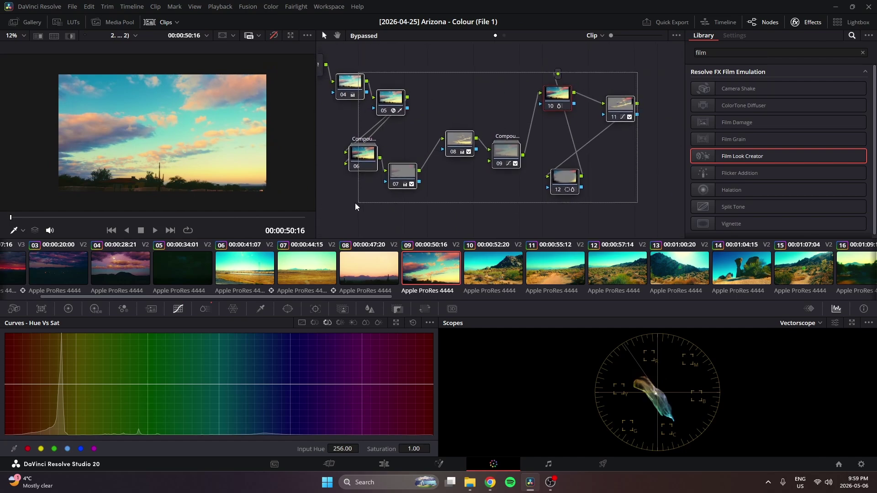
pyautogui.moveTo(355, 190); pyautogui.dragTo(547, 201)
pyautogui.click(480, 95)
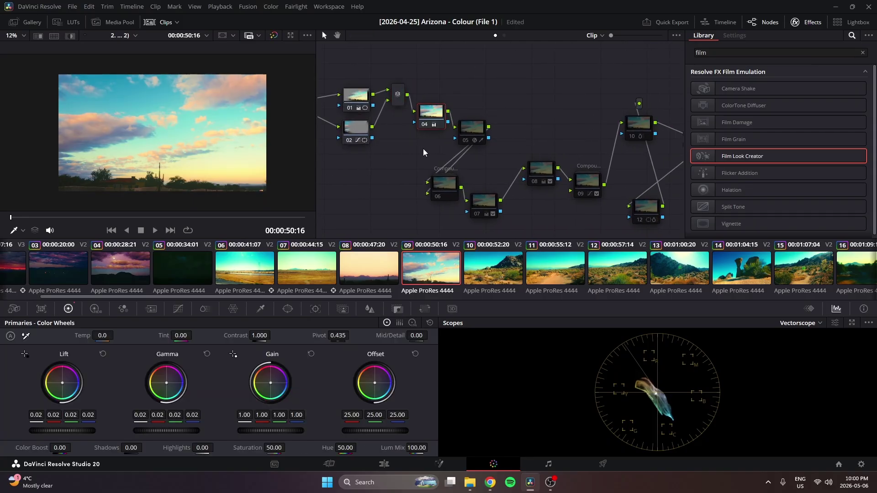
pyautogui.moveTo(442, 113); pyautogui.dragTo(407, 147)
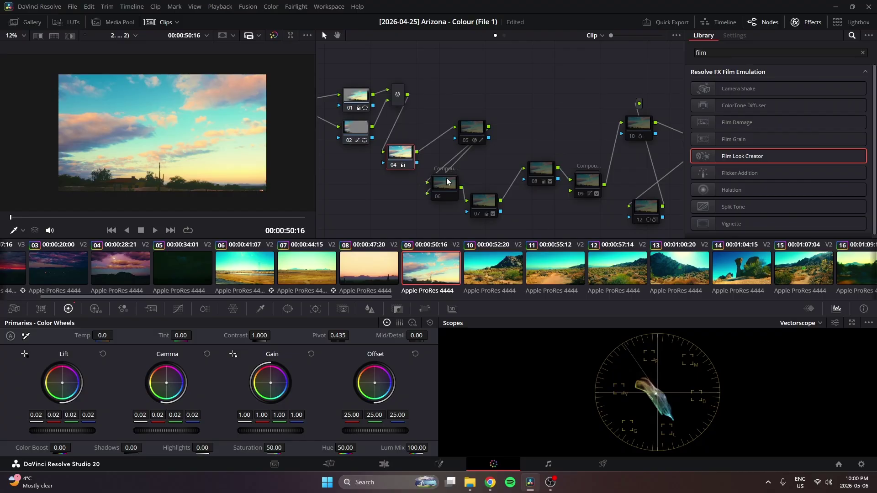
# Step: Arrange compound node 06 beneath node 05, enable node 05 and expand the Atmosphere and Advanced Controls of its Glow effect
pyautogui.moveTo(447, 182); pyautogui.dragTo(472, 123)
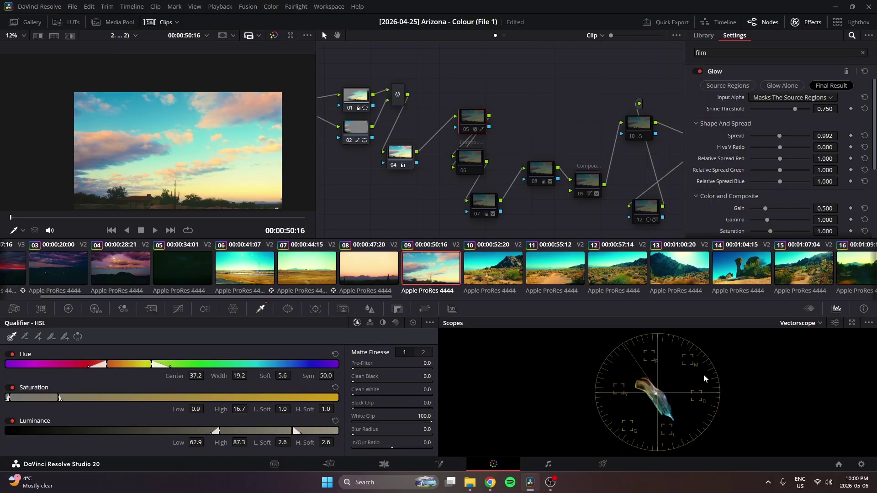
pyautogui.moveTo(473, 118); pyautogui.dragTo(470, 113)
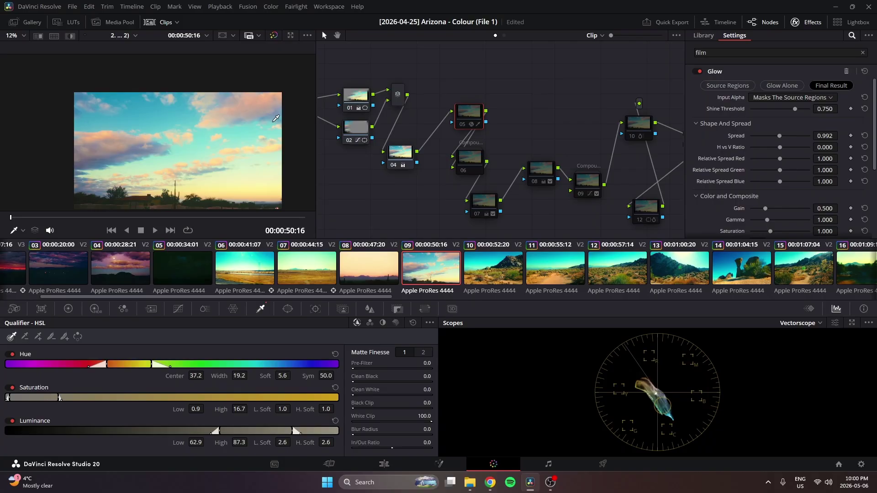
pyautogui.scroll(-8, 727, 193)
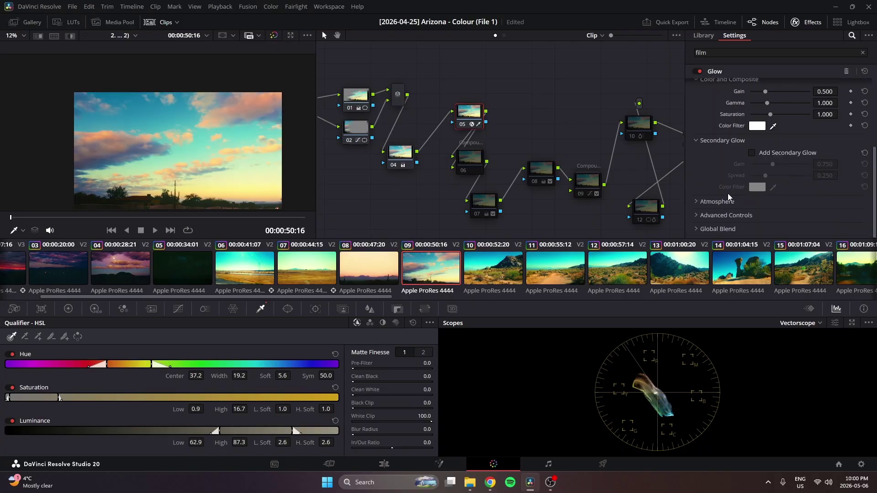
pyautogui.click(725, 216)
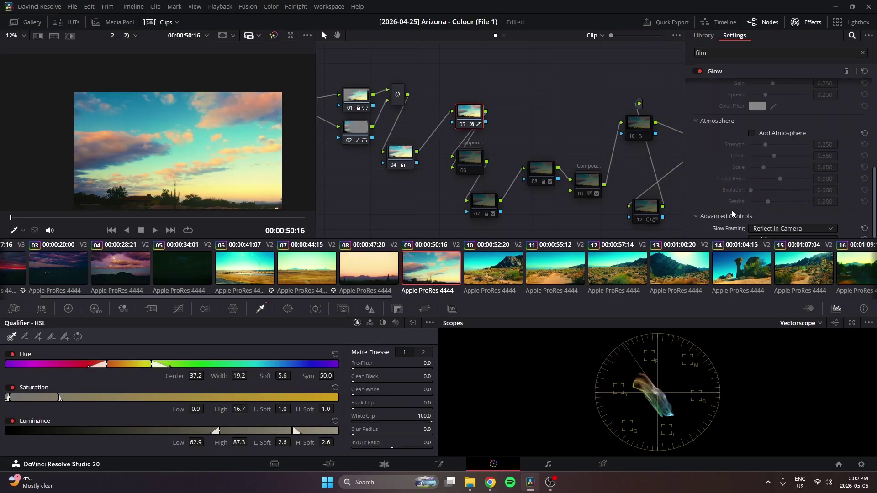
pyautogui.scroll(-2, 732, 210)
# Step: Enable compound node 06, review the Glow settings of node 01 inside it and return to the main node graph
pyautogui.click(498, 184)
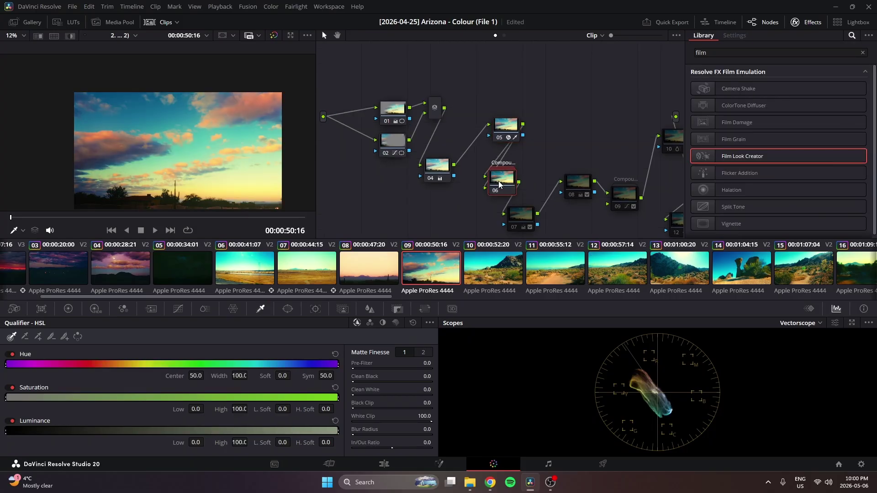
pyautogui.doubleClick(501, 180)
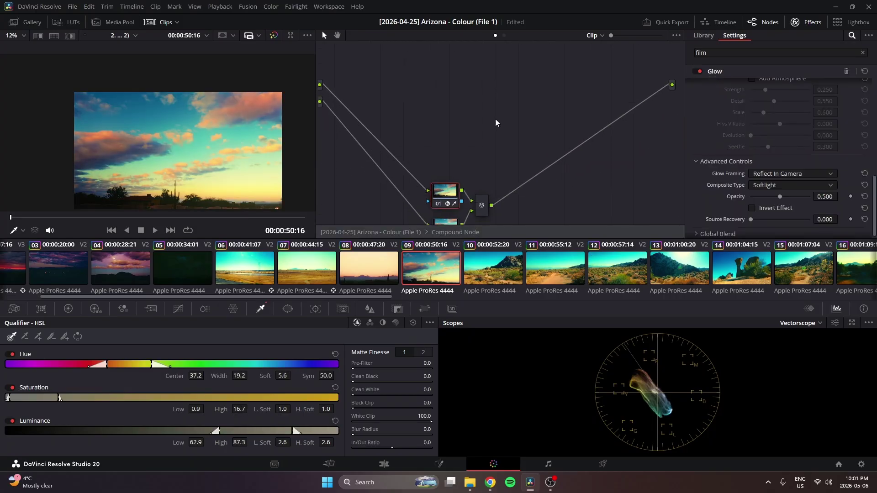
pyautogui.scroll(5, 731, 155)
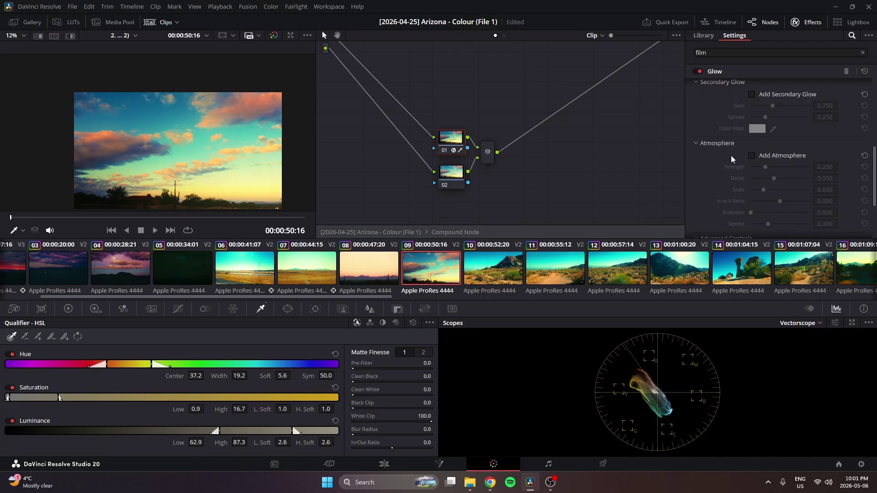
pyautogui.scroll(2, 726, 155)
pyautogui.scroll(-2, 726, 155)
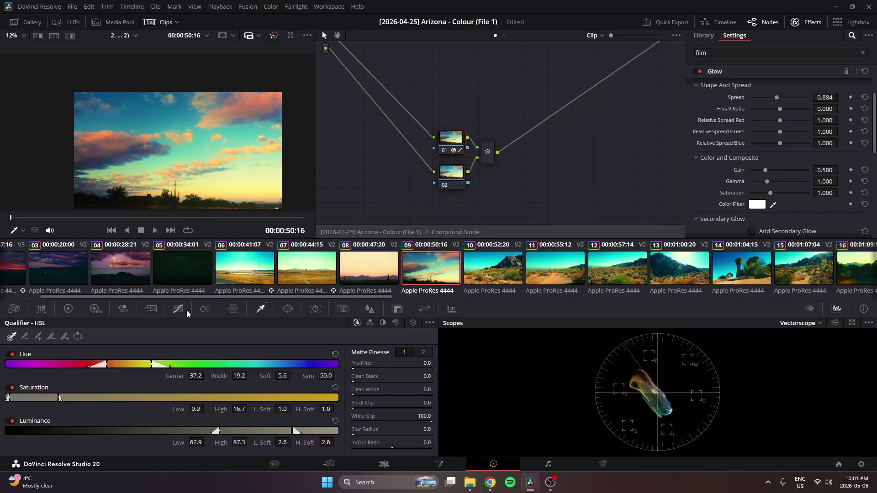
pyautogui.click(375, 232)
# Step: Enable node 07, highlight its qualified cloud selection, and show its primary color wheels while examining the clouds closer
pyautogui.click(480, 171)
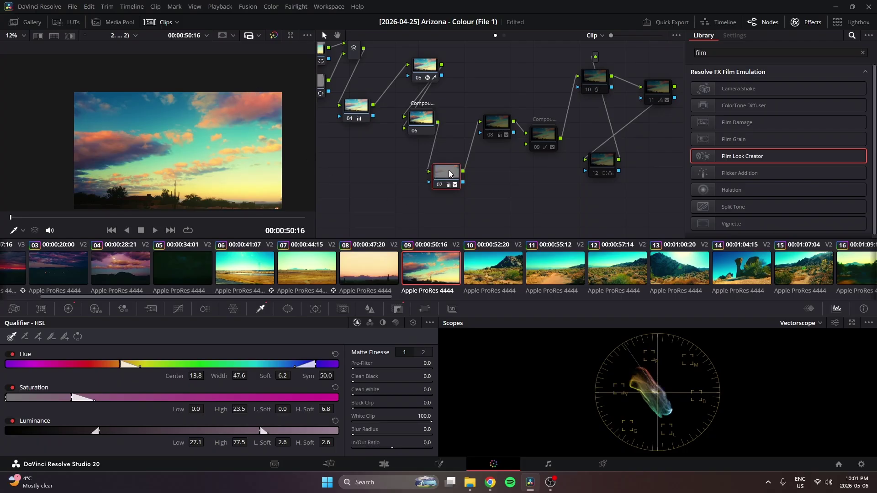
pyautogui.moveTo(450, 173); pyautogui.dragTo(450, 175)
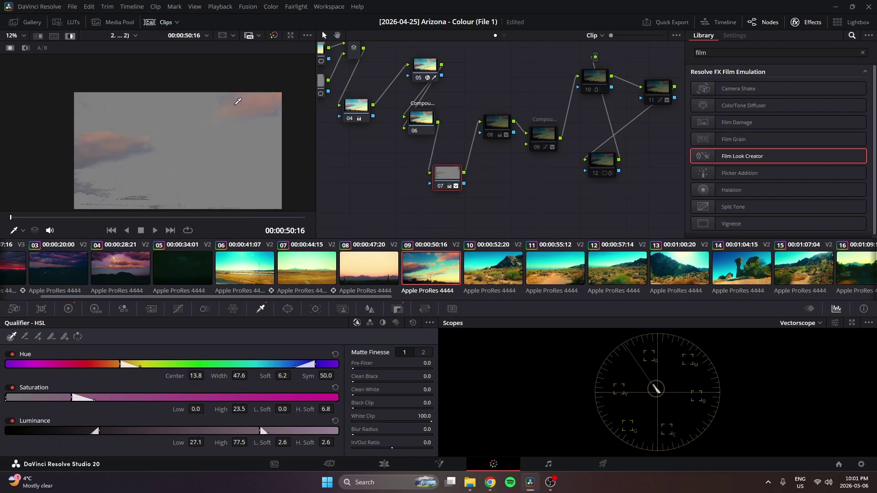
pyautogui.click(69, 310)
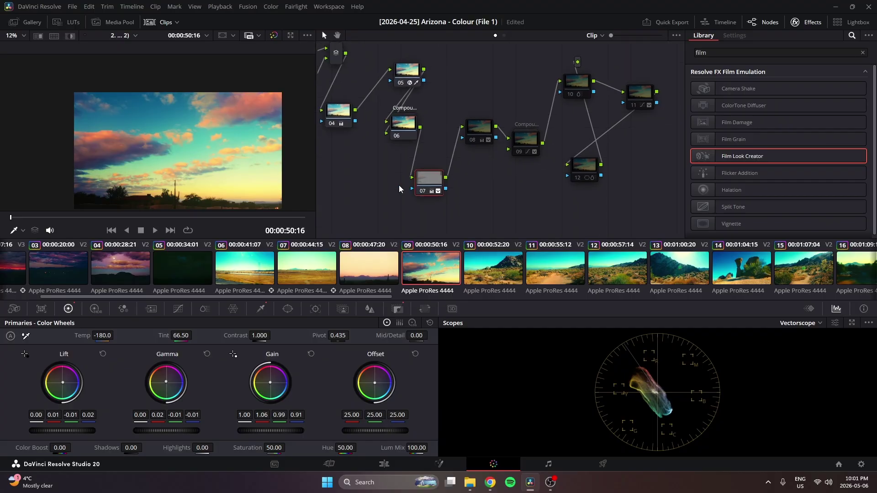
pyautogui.scroll(2, 104, 146)
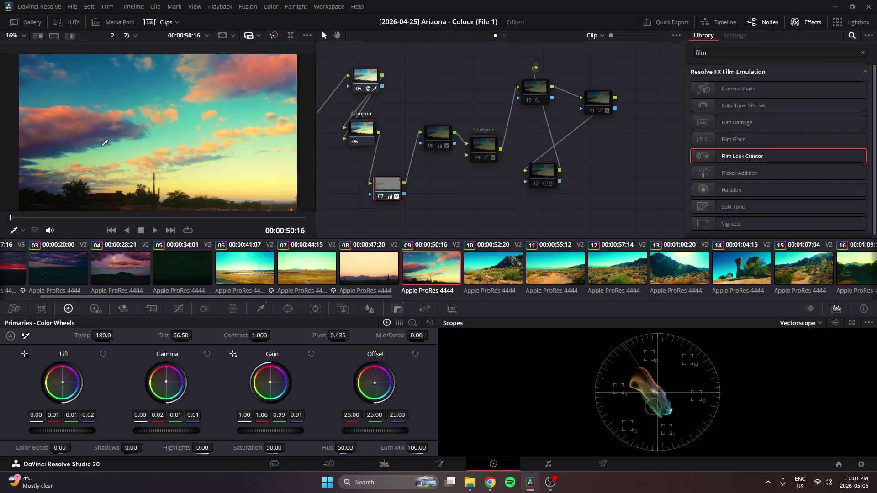
# Step: Enable node 08, review its curves and primary color wheels, and lower it slightly in the node graph
pyautogui.click(426, 155)
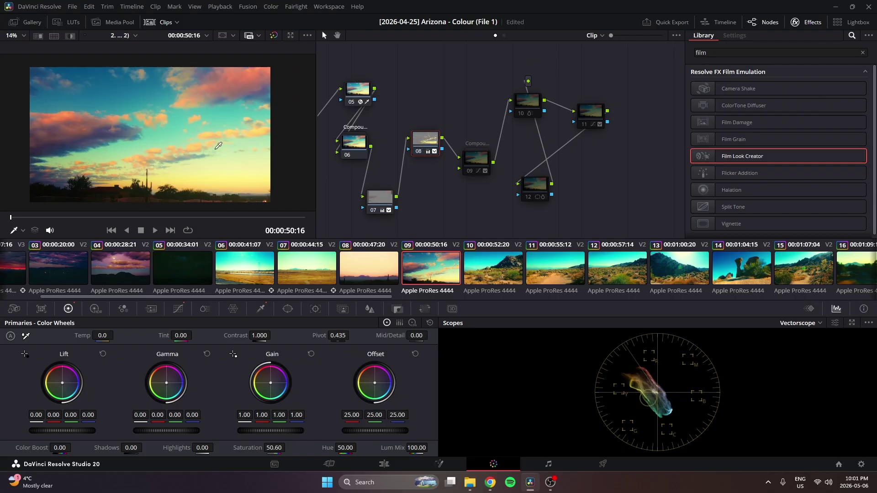
pyautogui.click(178, 309)
pyautogui.click(68, 309)
pyautogui.moveTo(425, 142); pyautogui.dragTo(424, 160)
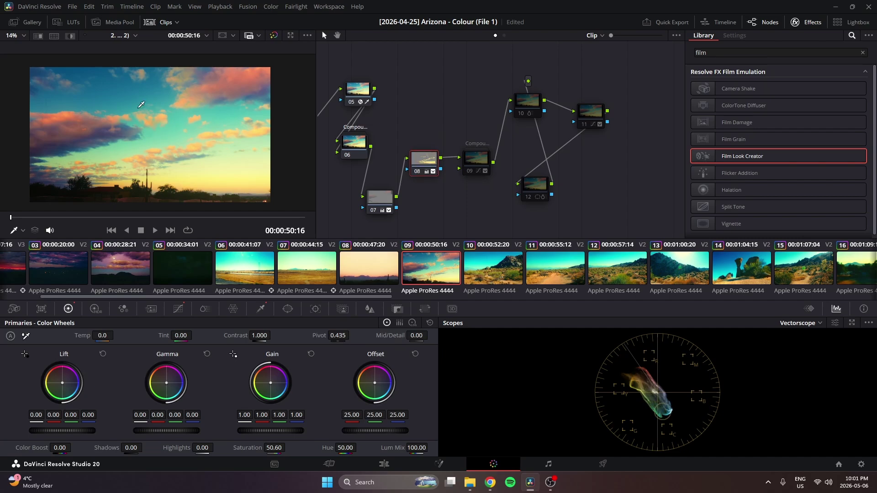
# Step: Lower compound node 09 below and beside node 08, enable it and examine its effect on the sky and horizon
pyautogui.moveTo(476, 161); pyautogui.dragTo(476, 174)
pyautogui.moveTo(320, 170); pyautogui.dragTo(461, 238)
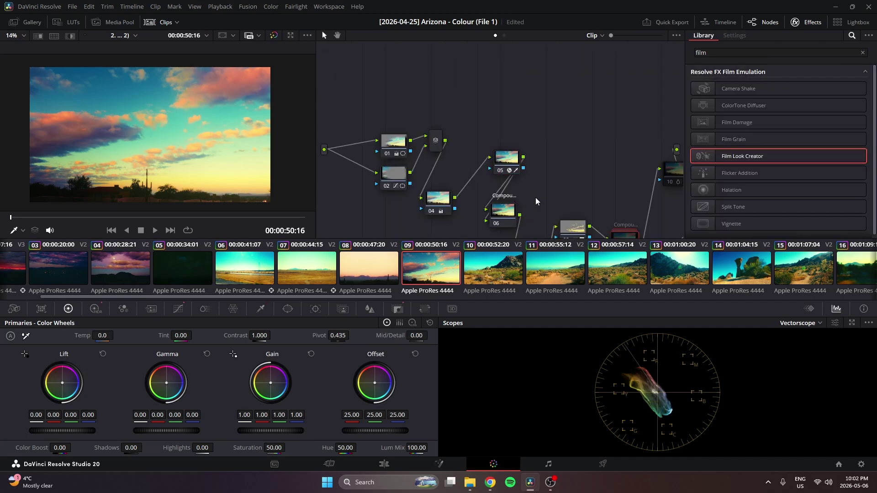
pyautogui.moveTo(536, 202); pyautogui.dragTo(459, 118)
pyautogui.moveTo(547, 153); pyautogui.dragTo(540, 186)
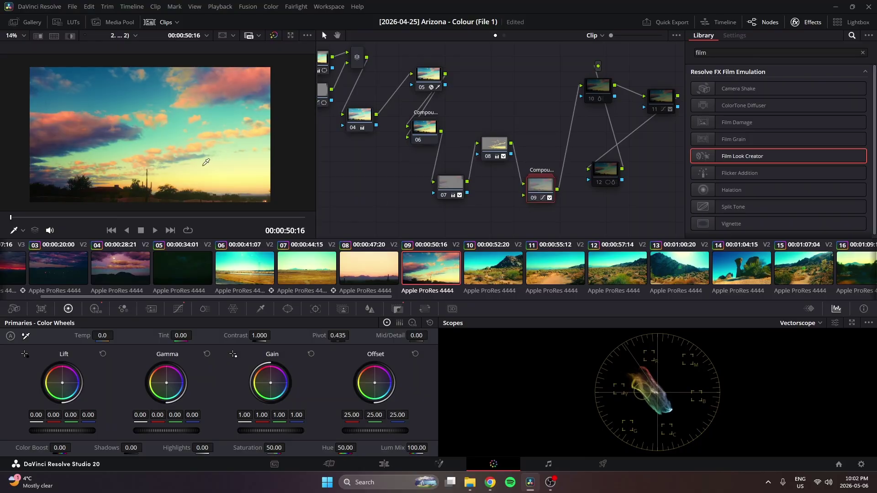
pyautogui.scroll(2, 201, 165)
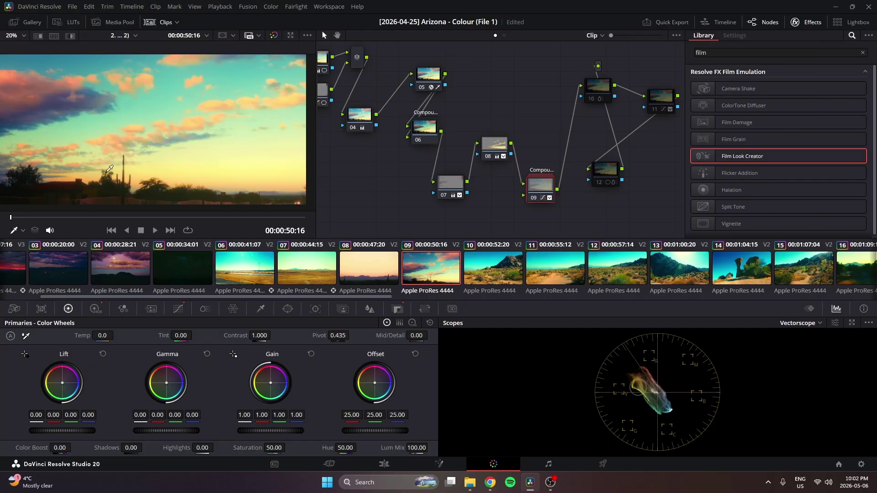
pyautogui.scroll(-1, 109, 169)
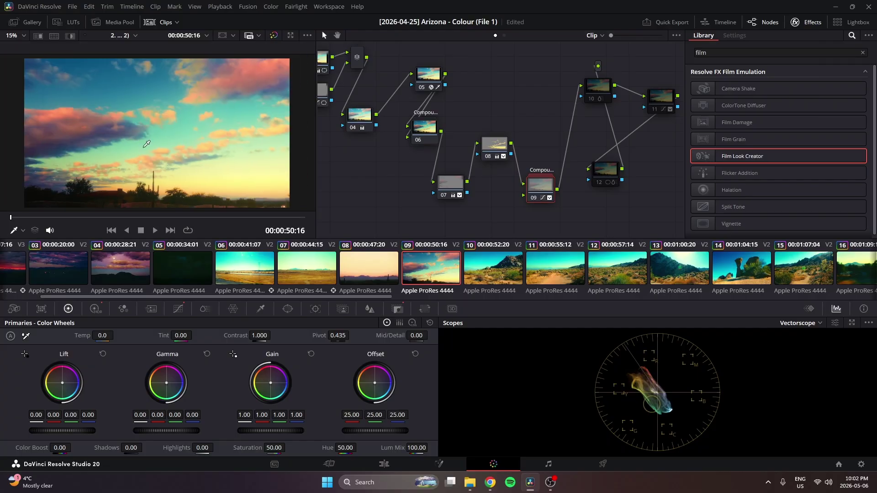
# Step: Move nodes 10 and 12 nearer the preceding nodes and enable them, reviewing node 10's ColorSlice settings and node 12's circular window
pyautogui.moveTo(535, 148); pyautogui.dragTo(454, 165)
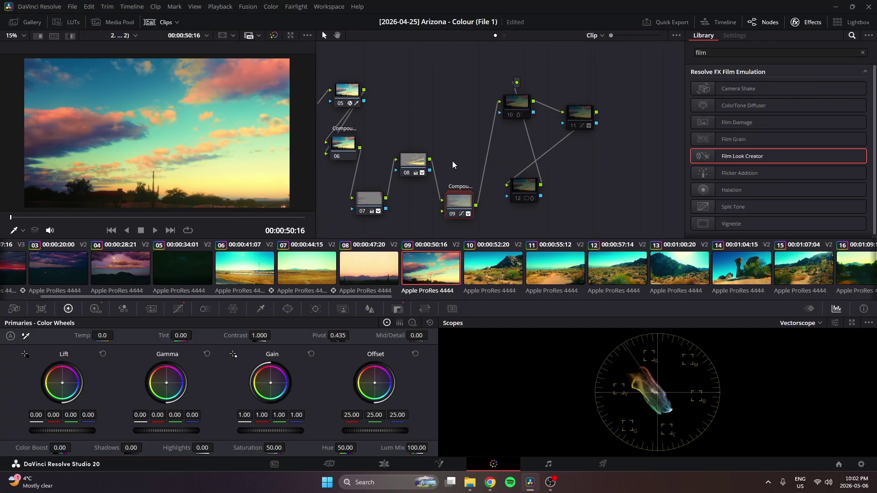
pyautogui.moveTo(516, 111); pyautogui.dragTo(487, 128)
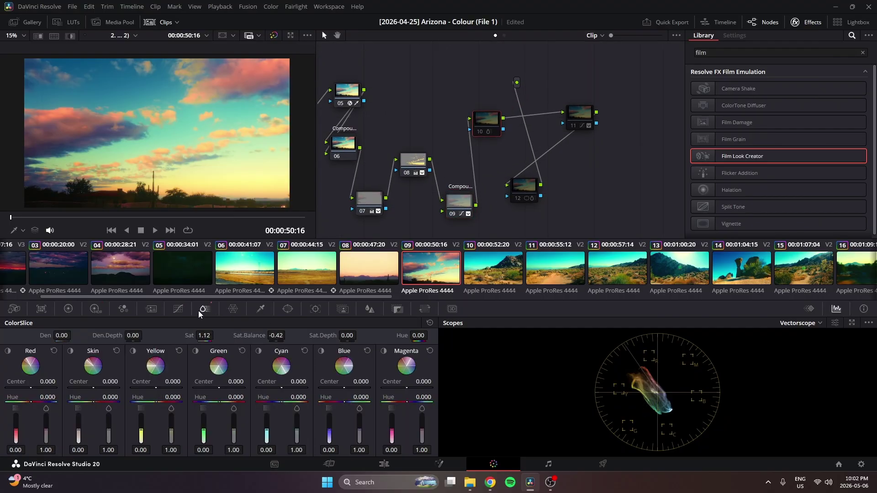
pyautogui.scroll(-1, 180, 143)
pyautogui.moveTo(529, 186); pyautogui.dragTo(524, 173)
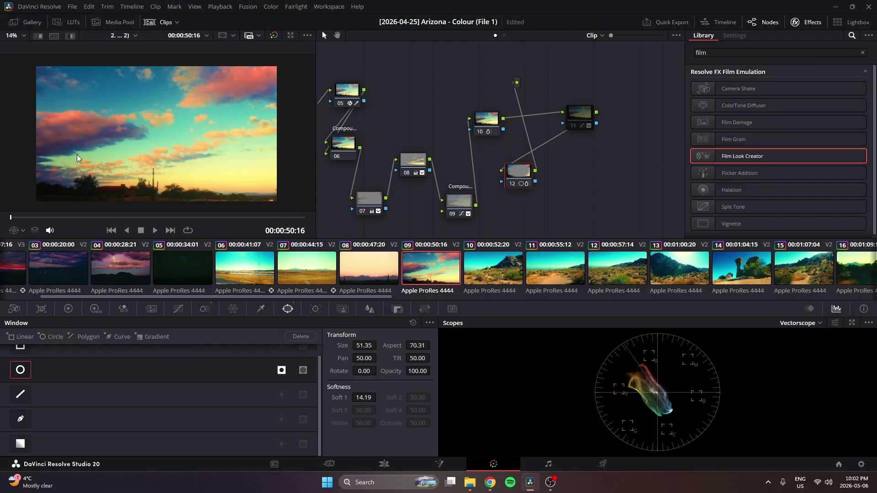
# Step: Move node 11 beside node 10, enable it, inspect its highlighted selection and curve window, and turn the window overlay off
pyautogui.moveTo(578, 121); pyautogui.dragTo(525, 123)
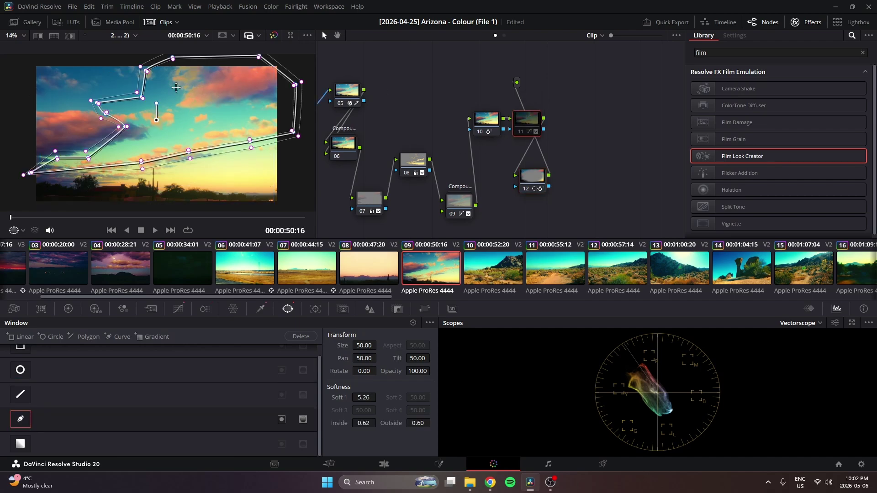
pyautogui.scroll(5, 176, 120)
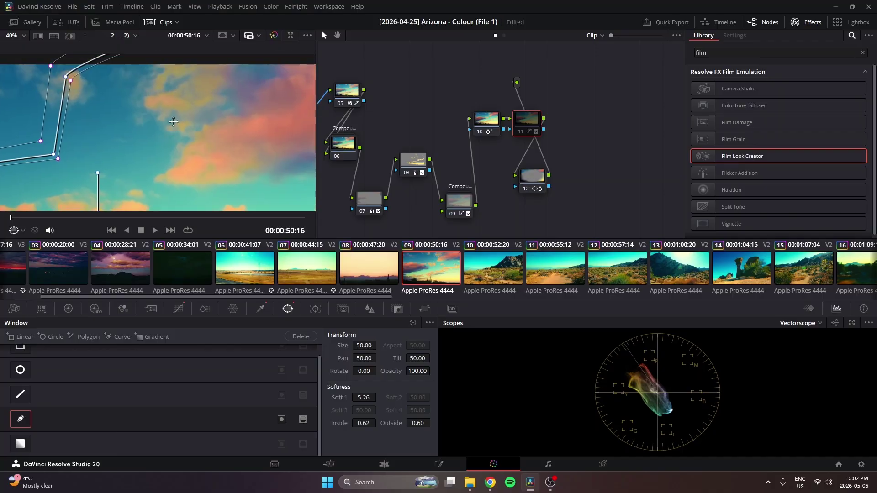
pyautogui.scroll(-5, 173, 121)
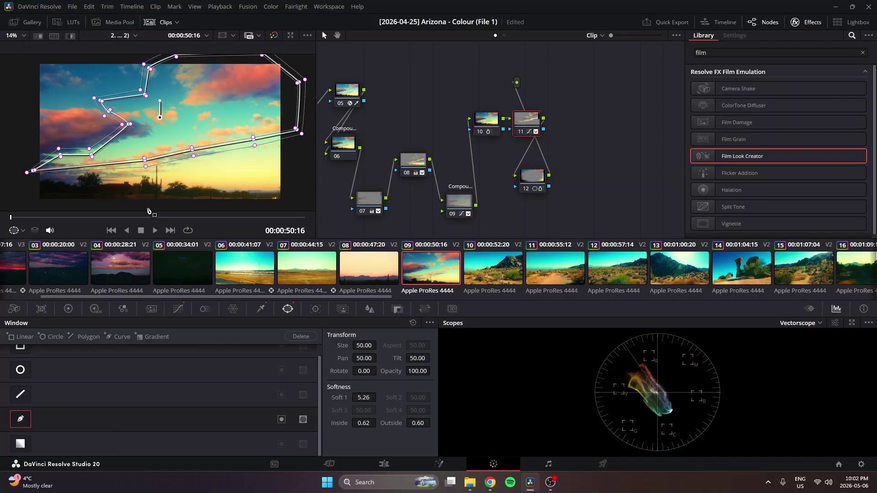
pyautogui.hotkey('shift', 'h')
pyautogui.hotkey('shift', 'h')
pyautogui.click(14, 230)
pyautogui.click(23, 245)
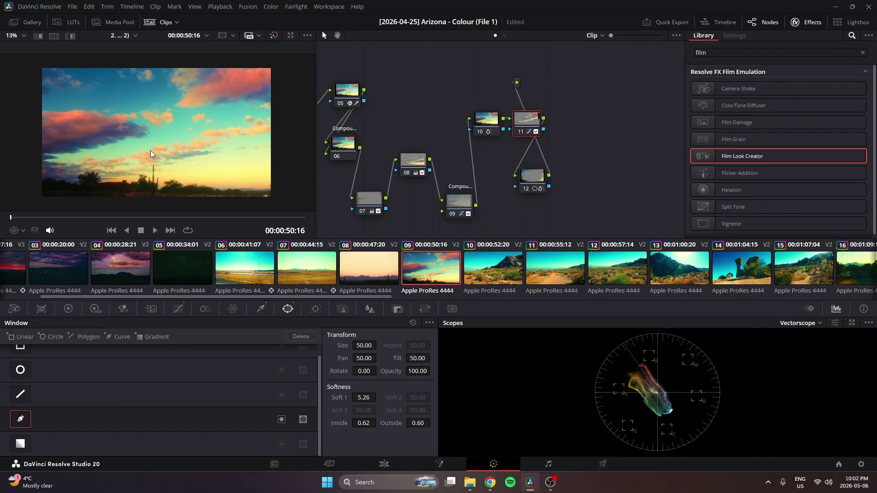
# Step: Review clip 09's finished node graph and browse the timeline's clips to open clip 30, the backlit cactus shot
pyautogui.moveTo(483, 172); pyautogui.dragTo(579, 178)
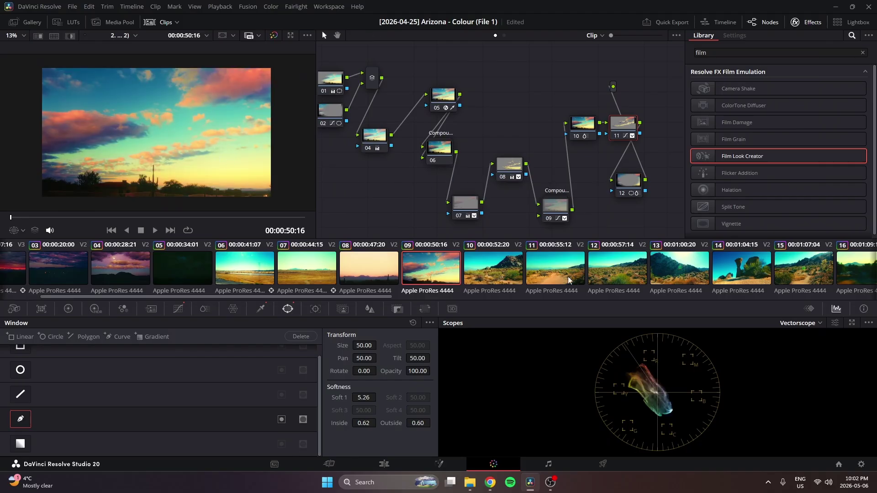
pyautogui.scroll(-5, 668, 279)
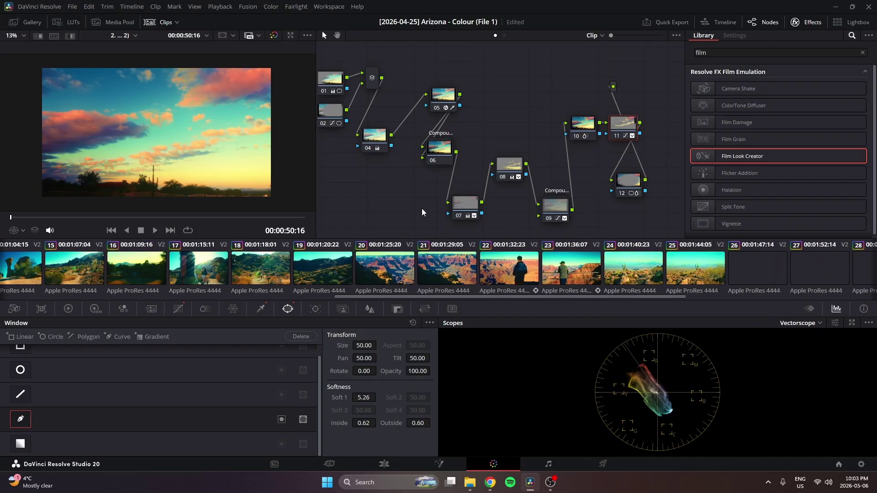
pyautogui.hscroll(-1, 386, 207)
pyautogui.scroll(-1, 208, 173)
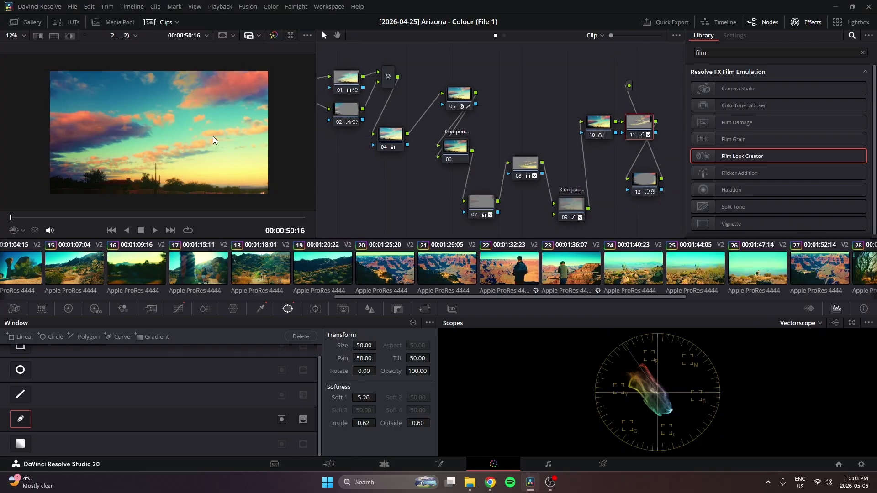
pyautogui.scroll(-4, 302, 265)
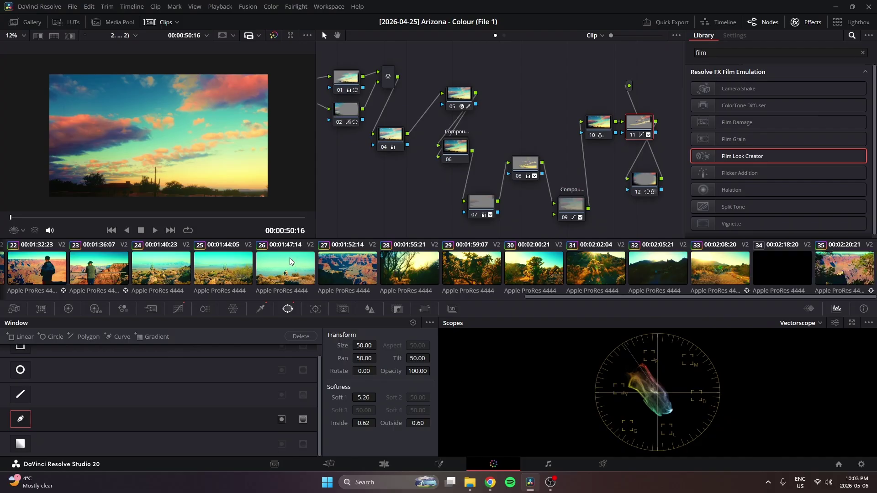
pyautogui.click(547, 279)
pyautogui.scroll(4, 416, 210)
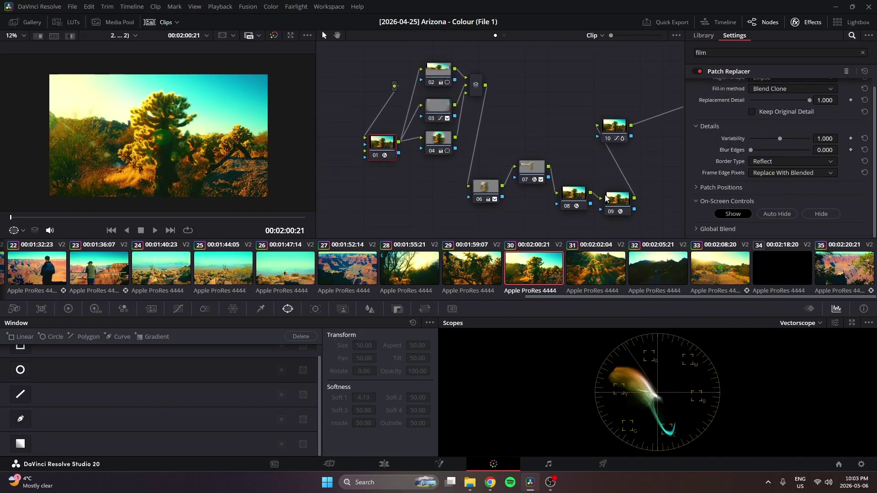
# Step: Compare clip 30 repeatedly with its grade bypassed and enabled
pyautogui.hotkey('shift', 'd')
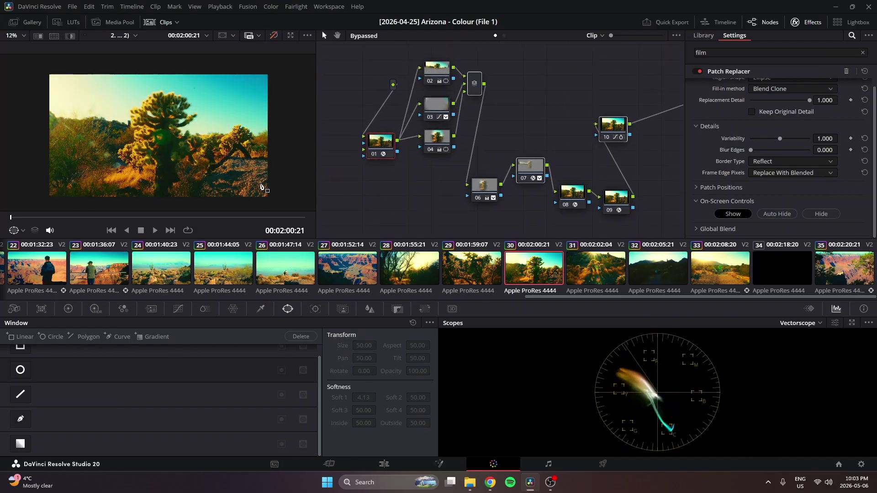
pyautogui.hotkey('shift', 'd')
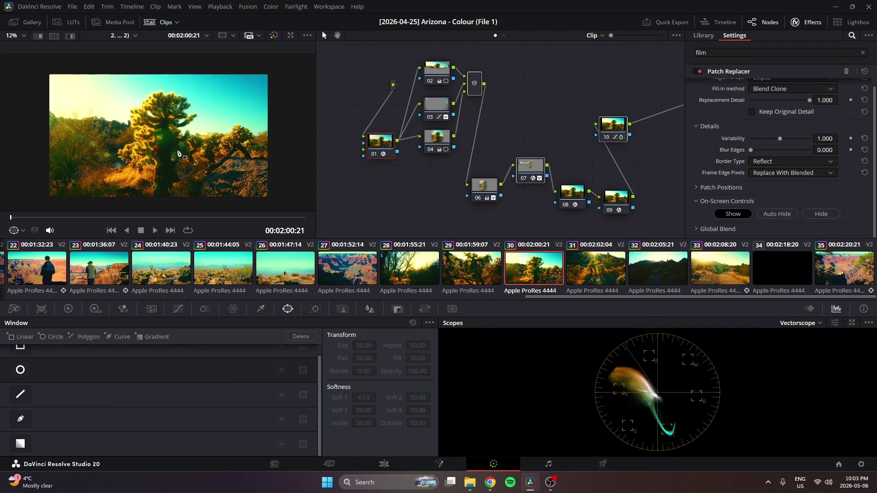
pyautogui.hotkey('shift', 'd')
pyautogui.hotkey('shift', 'd')
pyautogui.hotkey('shift', 'd')
pyautogui.hotkey('shift', 'd')
# Step: View the same cactus shot as clip 31 in the first timeline, and return to clip 30 in the second timeline
pyautogui.click(129, 36)
pyautogui.click(151, 59)
pyautogui.scroll(-2, 101, 260)
pyautogui.scroll(-10, 101, 260)
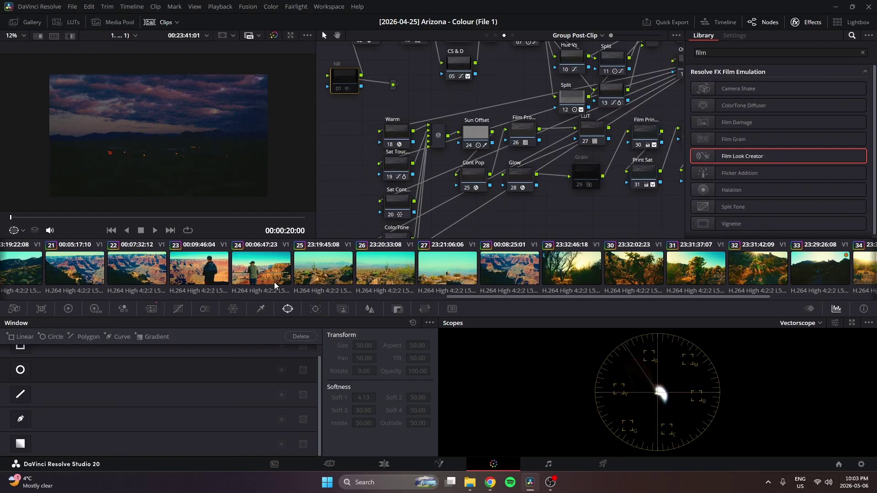
pyautogui.click(508, 271)
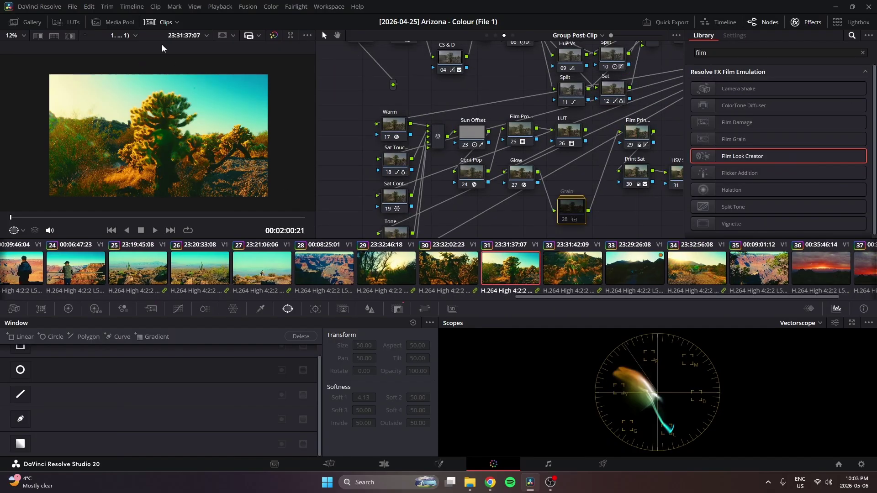
pyautogui.click(131, 35)
pyautogui.click(136, 61)
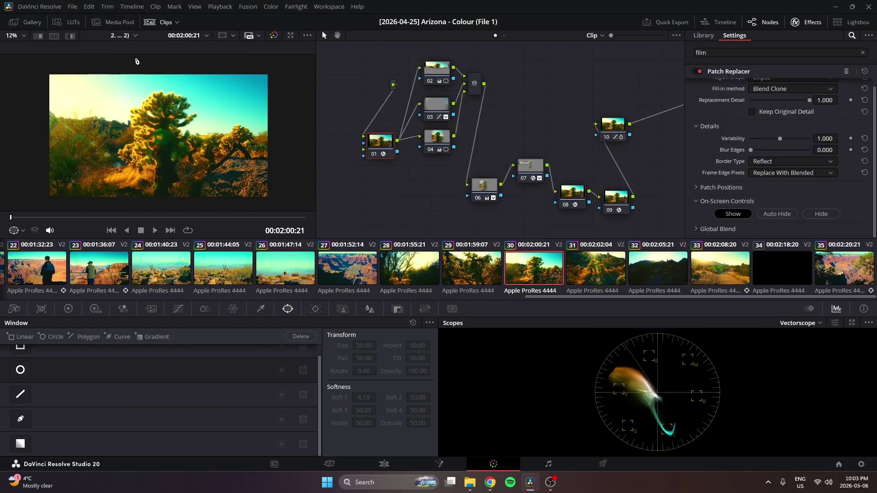
# Step: Select node 01 of clip 30 and show its Patch Replacer settings
pyautogui.hotkey('ctrl', 'z')
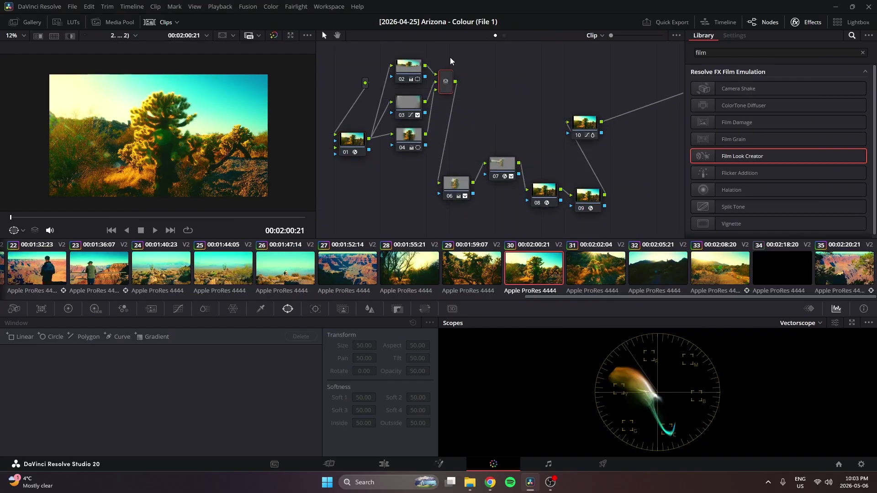
pyautogui.click(352, 155)
pyautogui.hotkey('ctrl', 'z')
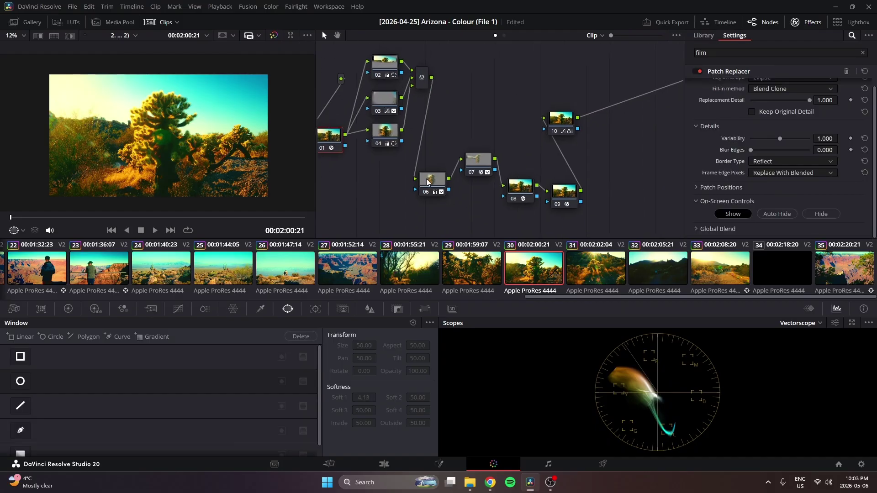
# Step: Rearrange nodes 06, 08, 09 and 10 in clip 30's node graph and show node 10's ColorSlice settings
pyautogui.hotkey('ctrl', 'z')
pyautogui.hotkey('ctrl', 'z')
pyautogui.hotkey('ctrl', 'z')
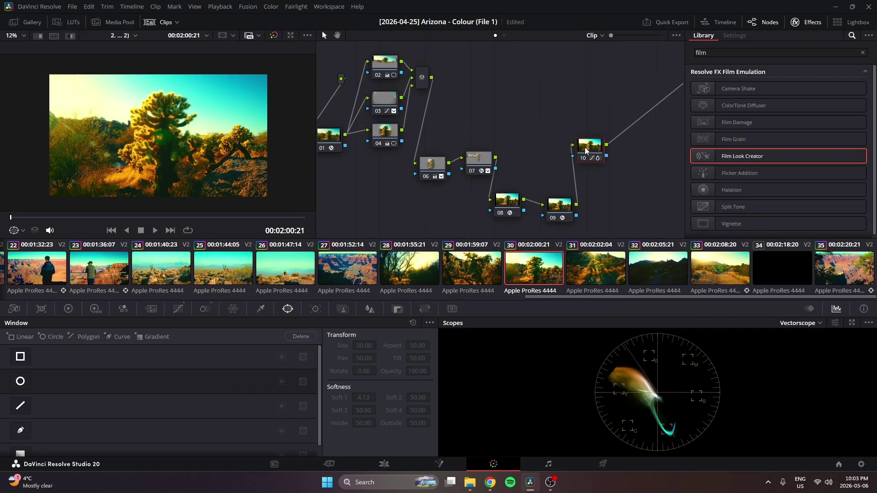
pyautogui.moveTo(586, 151); pyautogui.dragTo(585, 156)
pyautogui.click(205, 309)
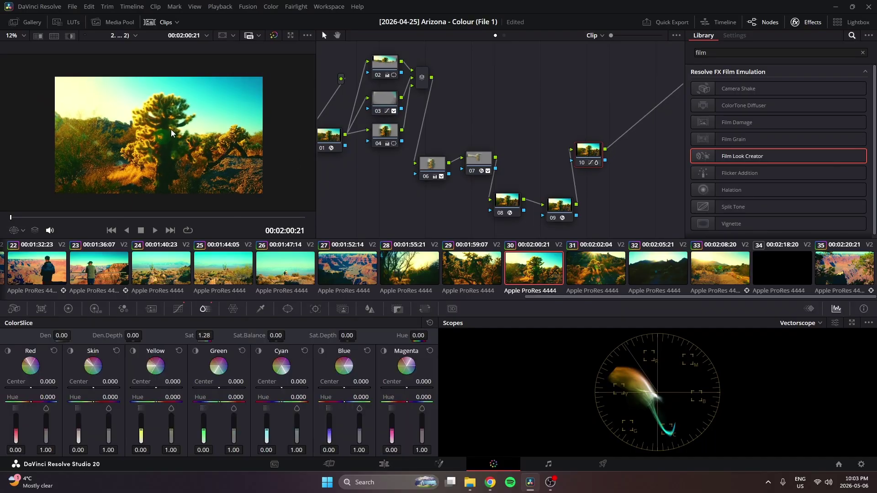
pyautogui.moveTo(188, 157)
pyautogui.mouseDown()
pyautogui.moveTo(169, 161)
pyautogui.moveTo(175, 154)
pyautogui.mouseUp()
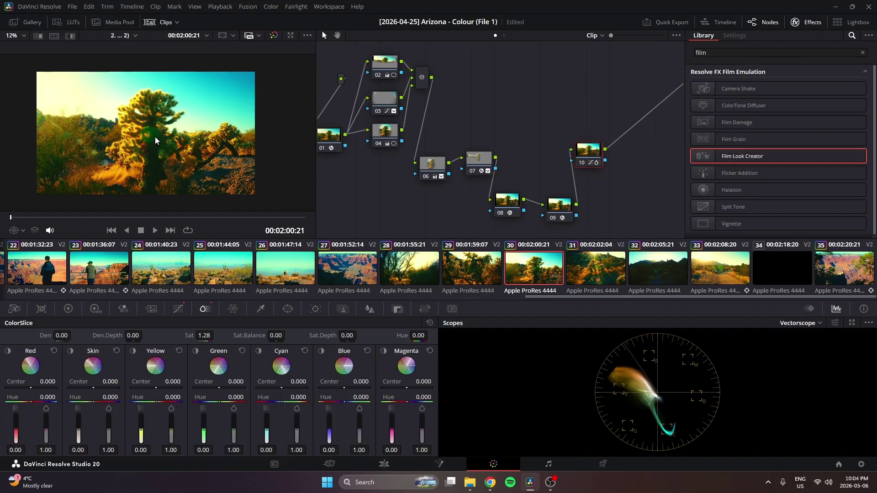
# Step: View clip 31, open clip 25 of the desert plain and compare it with its grade bypassed and enabled
pyautogui.press('Down')
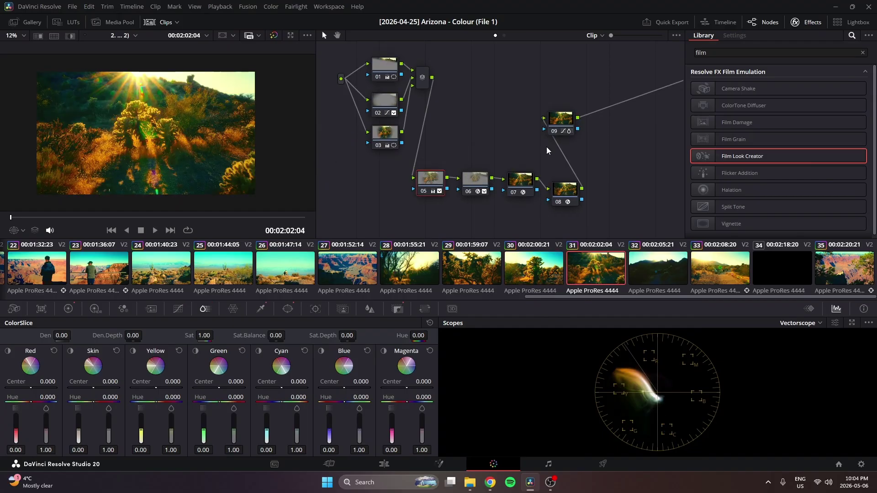
pyautogui.moveTo(585, 72); pyautogui.dragTo(196, 179)
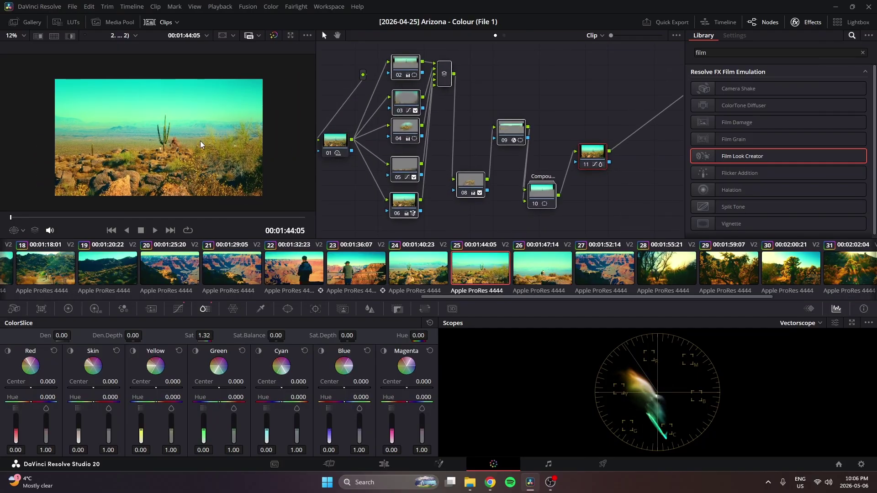
pyautogui.hotkey('shift', 'd')
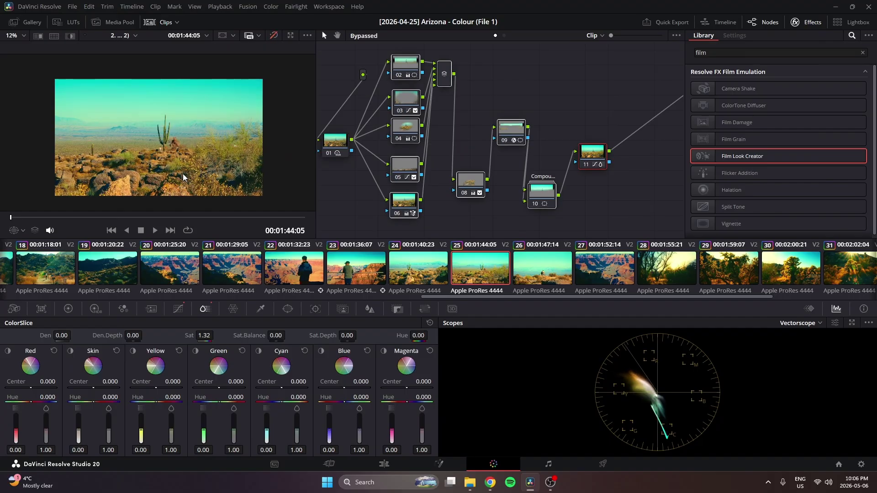
pyautogui.hotkey('shift', 'd')
pyautogui.hotkey('shift', 'd')
pyautogui.hotkey('shift', 'd')
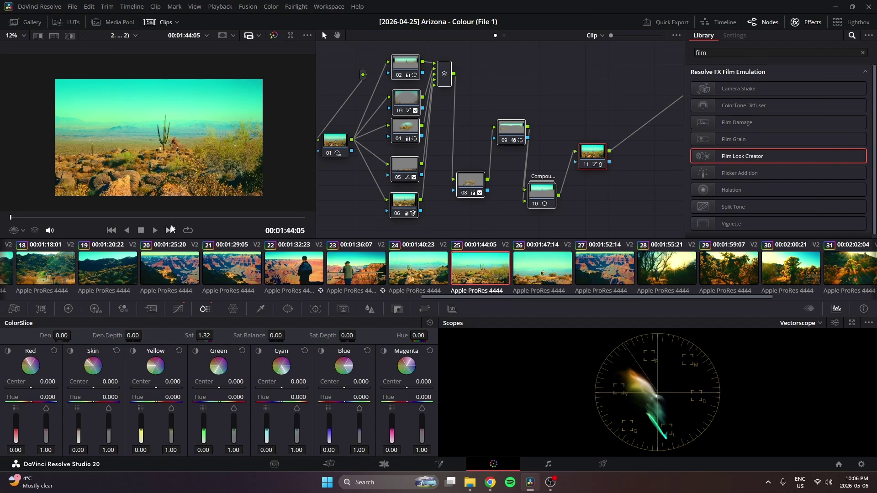
# Step: Open clip 18 of the hillside trail and compare it with its grade bypassed and enabled
pyautogui.scroll(5, 396, 276)
pyautogui.scroll(2, 395, 275)
pyautogui.click(354, 272)
pyautogui.hotkey('shift', 'd')
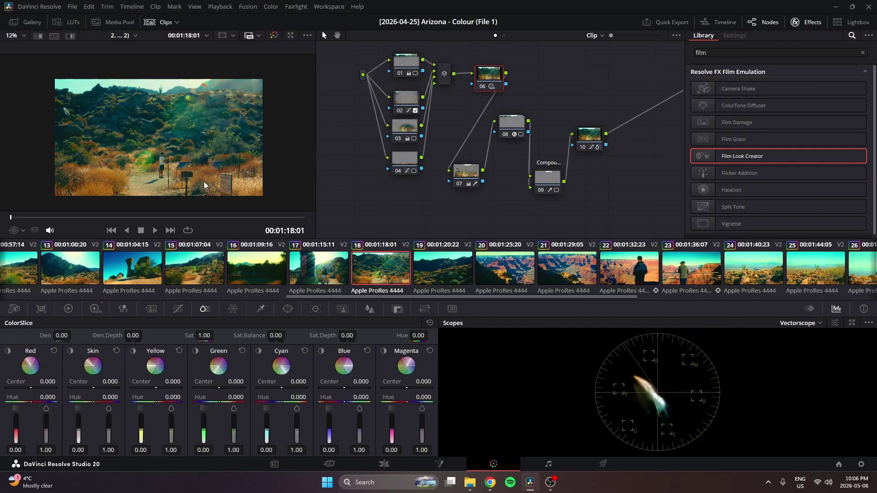
pyautogui.hotkey('shift', 'd')
pyautogui.hotkey('shift', 'd')
pyautogui.hotkey('shift', 'd')
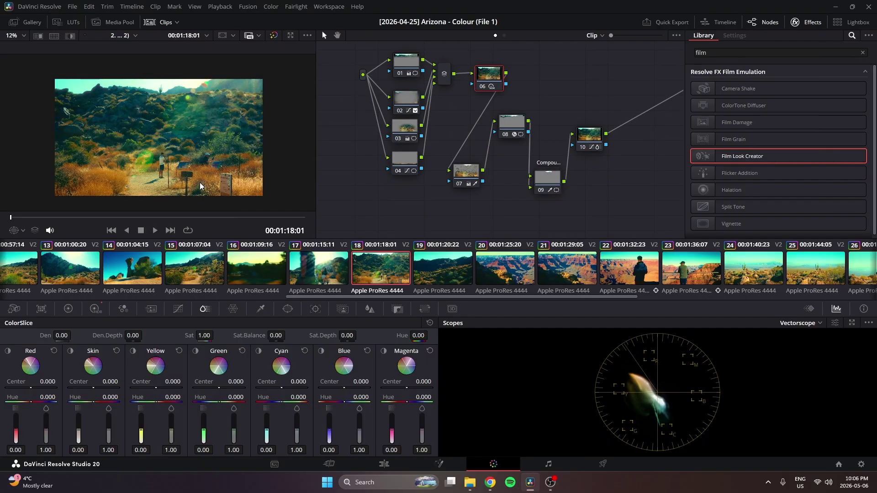
# Step: Open clip 19 and compare it with its grade bypassed and enabled
pyautogui.click(424, 273)
pyautogui.hotkey('shift', 'd')
pyautogui.hotkey('shift', 'd')
pyautogui.hotkey('shift', 'd')
pyautogui.hotkey('shift', 'd')
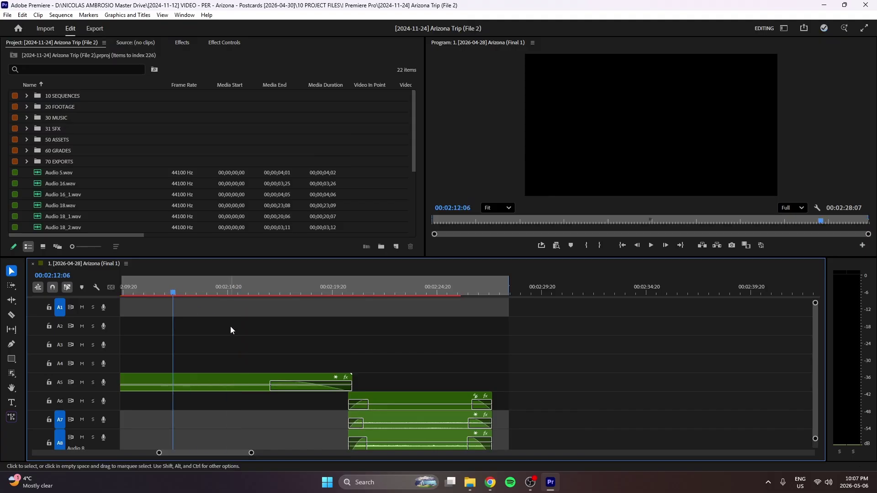
# Step: In Premiere Pro, maximize the Arizona (Final 1) timeline, enlarge its video track area and move the playhead to 00:00:06:16
pyautogui.press('`')
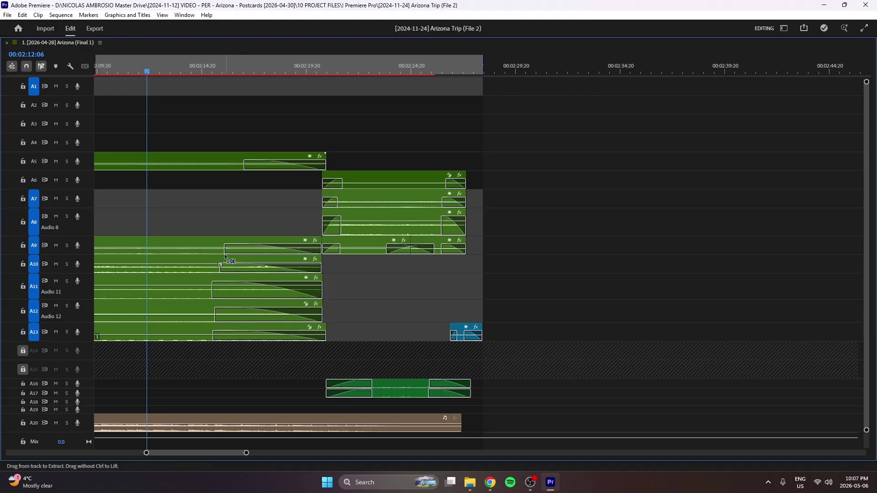
pyautogui.moveTo(80, 76); pyautogui.dragTo(105, 273)
pyautogui.scroll(2, 172, 213)
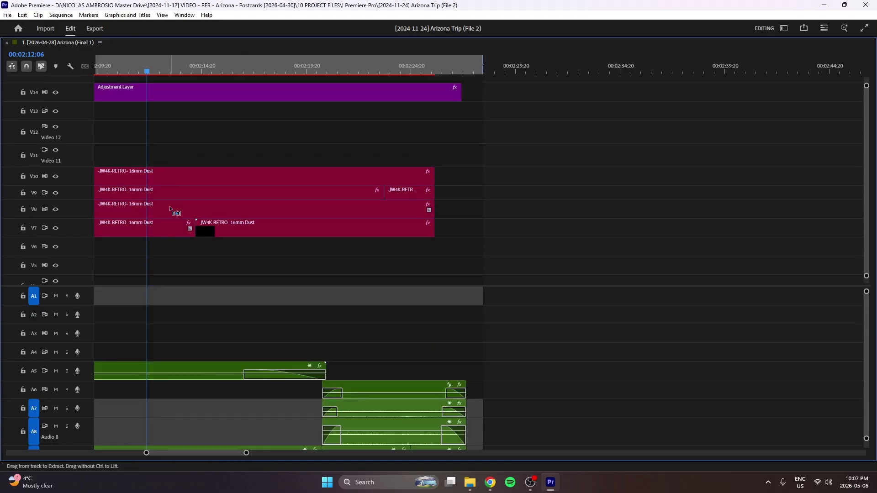
pyautogui.hscroll(-5, 176, 196)
pyautogui.moveTo(127, 69); pyautogui.dragTo(234, 109)
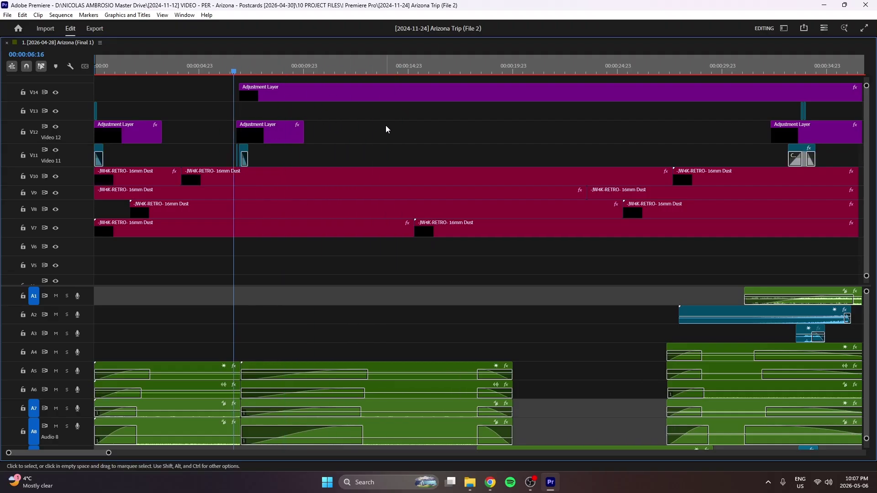
# Step: Move the playhead to 00:00:13:20 and show the Lumetri Color curves of the V14 adjustment layer
pyautogui.click(382, 79)
pyautogui.click(389, 88)
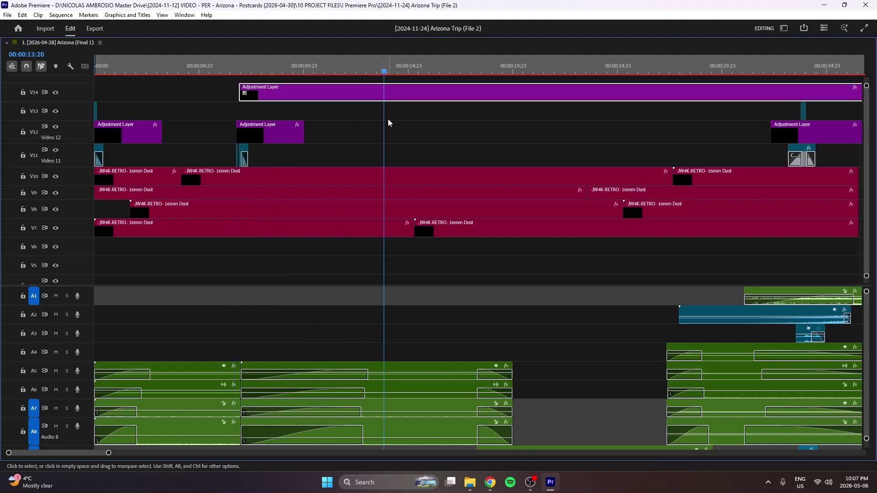
pyautogui.press('`')
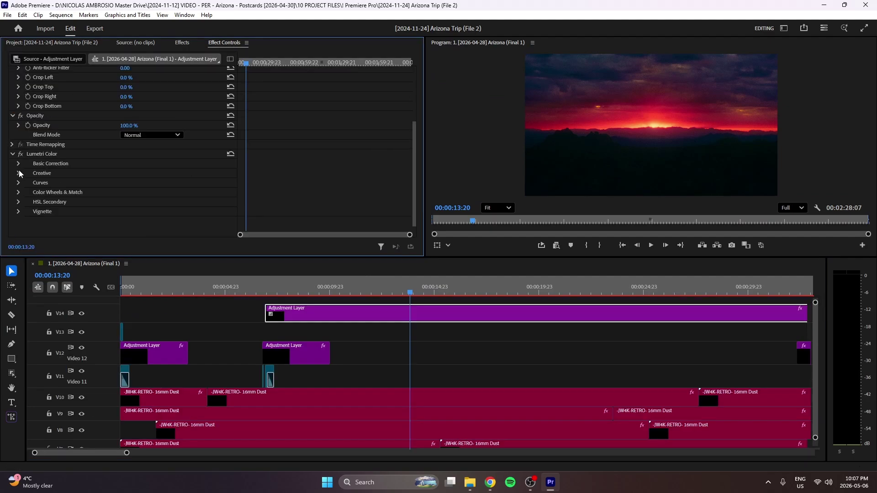
pyautogui.click(18, 182)
pyautogui.scroll(-5, 57, 180)
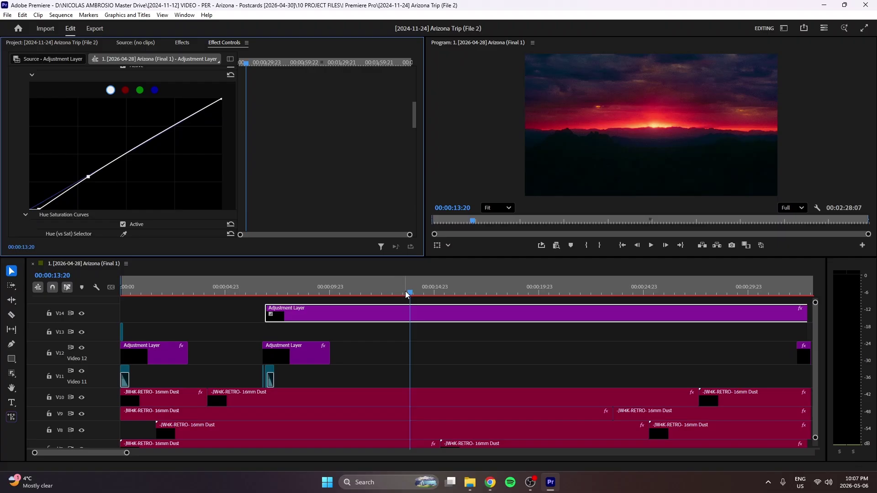
# Step: Turn off the V14 track output and examine the sunset frame and the purple-cloud frame at 00:00:22:07 without the adjustment layer
pyautogui.click(81, 313)
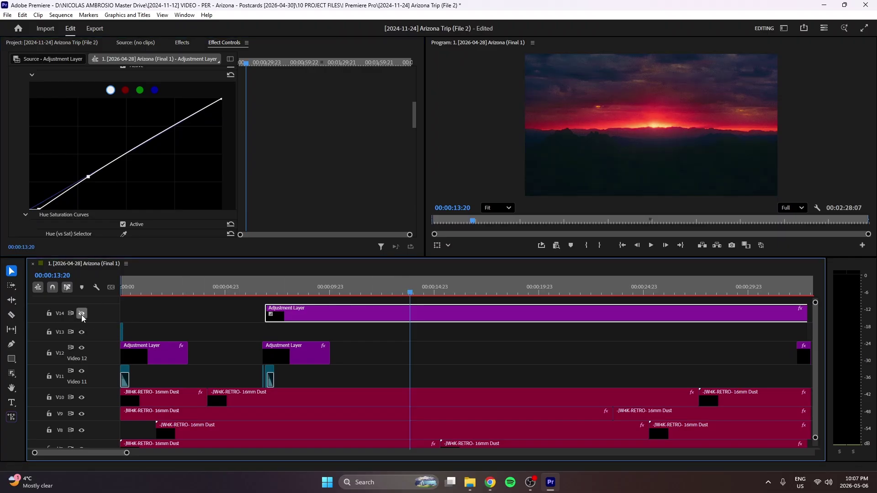
pyautogui.scroll(-1, 638, 147)
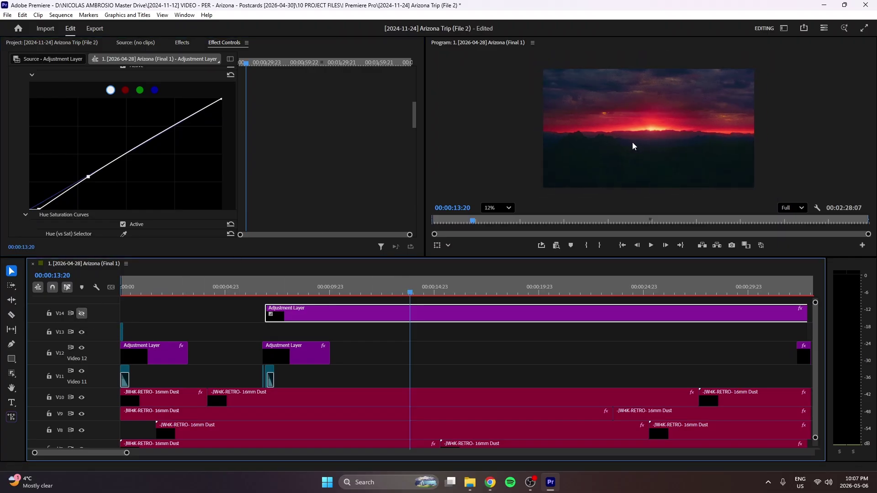
pyautogui.moveTo(633, 144); pyautogui.dragTo(629, 149)
pyautogui.scroll(1, 629, 148)
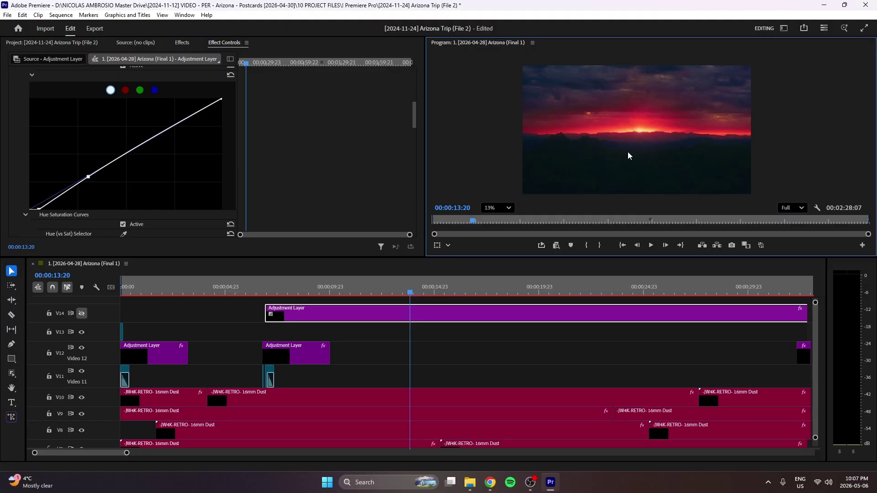
pyautogui.moveTo(628, 152); pyautogui.dragTo(630, 149)
pyautogui.scroll(-1, 639, 145)
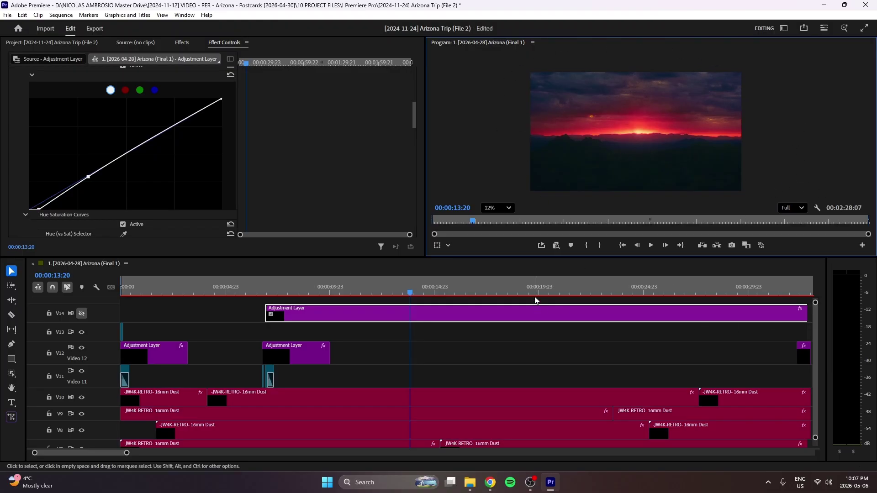
pyautogui.click(587, 293)
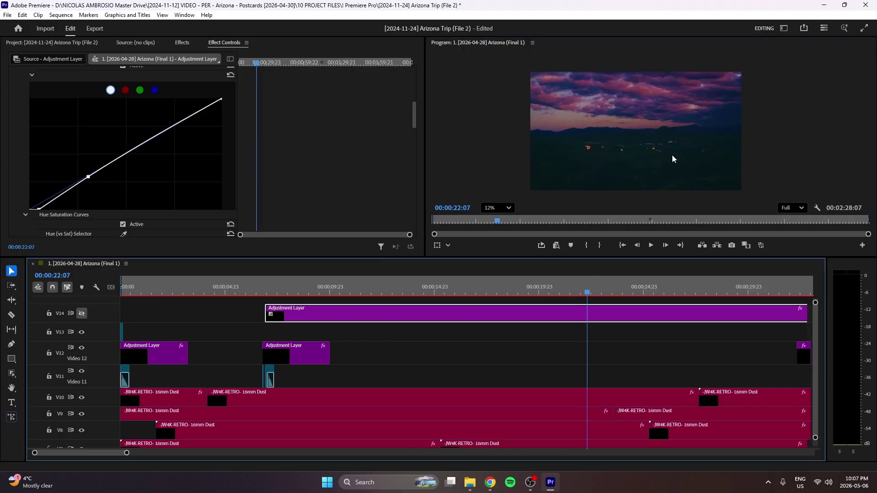
pyautogui.moveTo(672, 154); pyautogui.dragTo(665, 155)
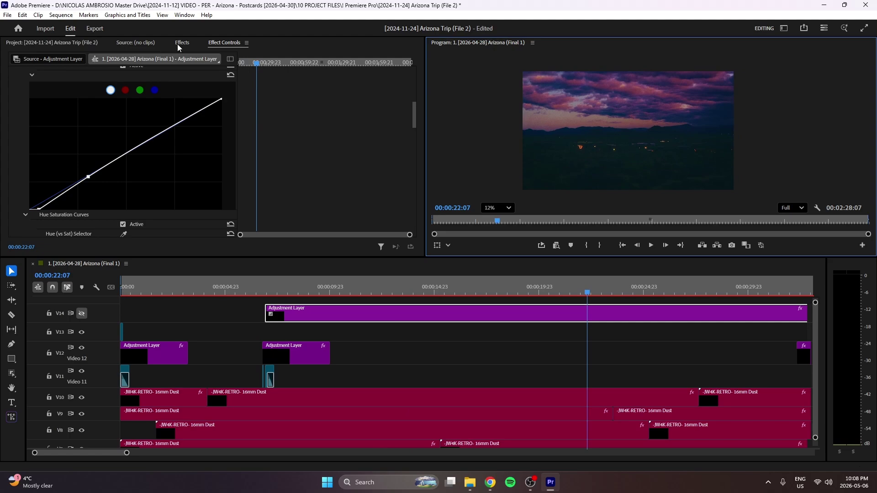
# Step: Switch to the Color workspace, move the playhead to 00:00:11:05 and turn the V14 track output back on
pyautogui.hotkey('alt', 'shift', '3')
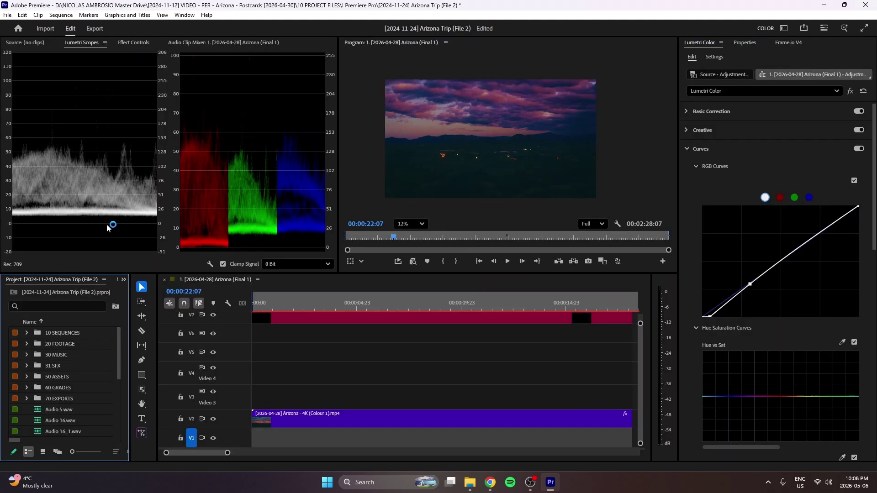
pyautogui.click(487, 309)
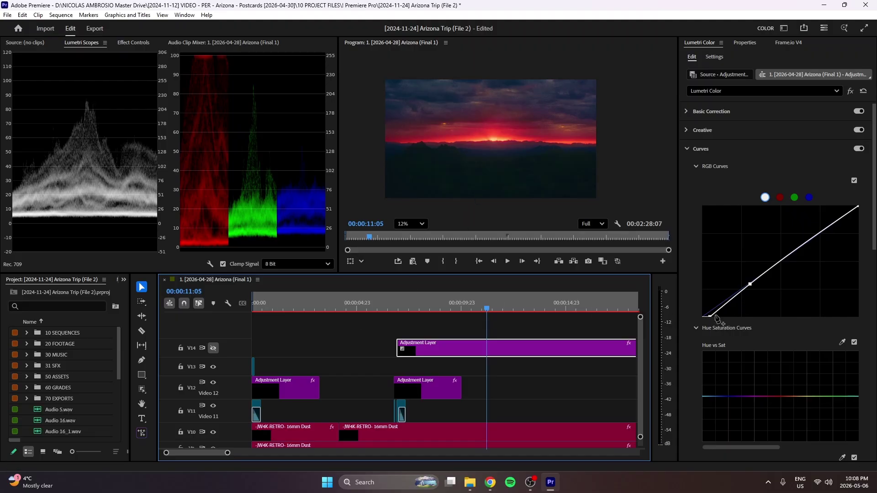
pyautogui.click(215, 350)
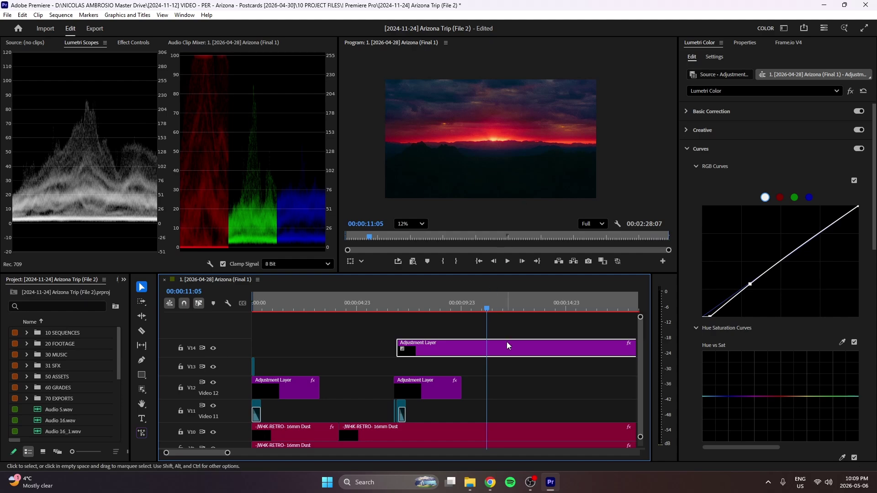
# Step: Move the playhead to 00:00:22:05 and compare the purple-cloud shot and its scopes with V14 off and on
pyautogui.scroll(-5, 506, 342)
pyautogui.click(503, 306)
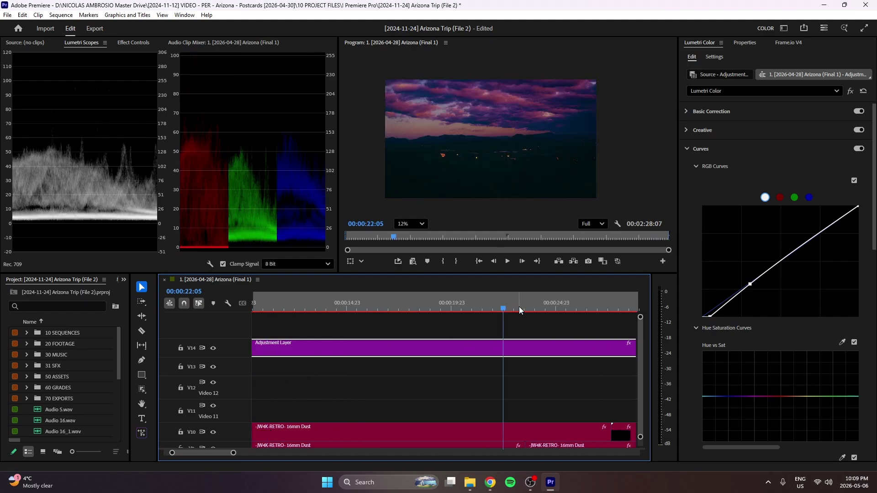
pyautogui.click(215, 349)
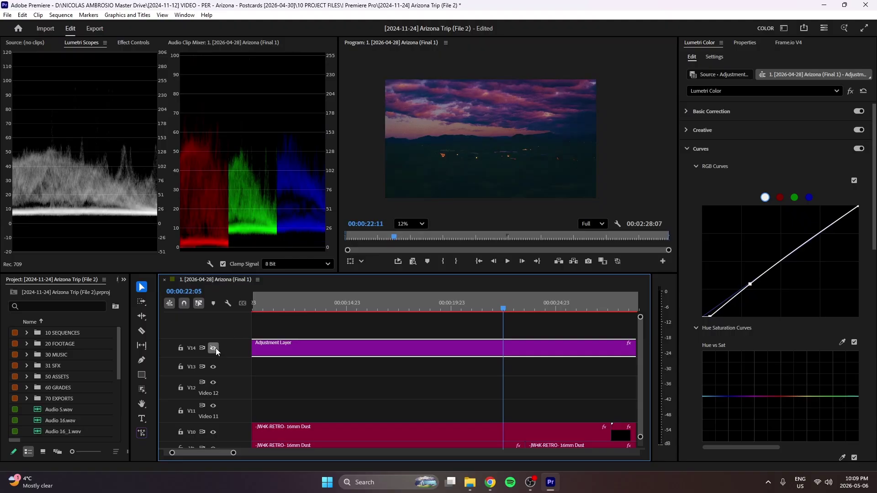
pyautogui.click(214, 349)
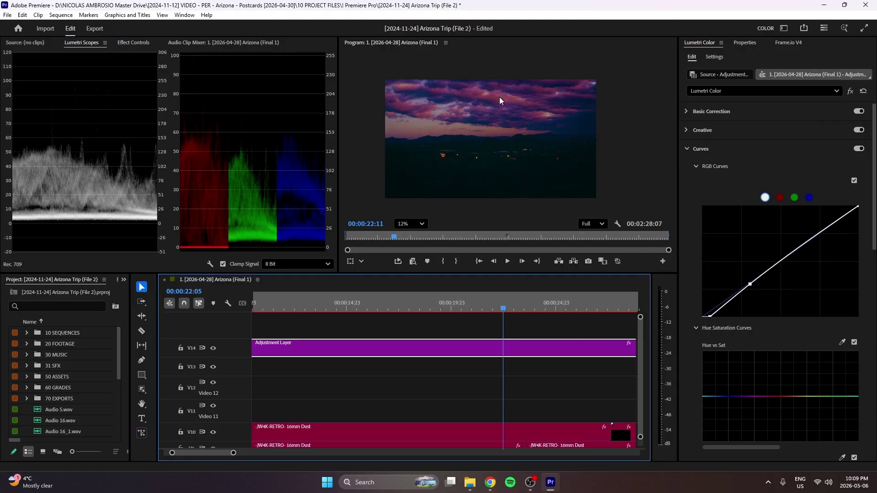
pyautogui.click(213, 349)
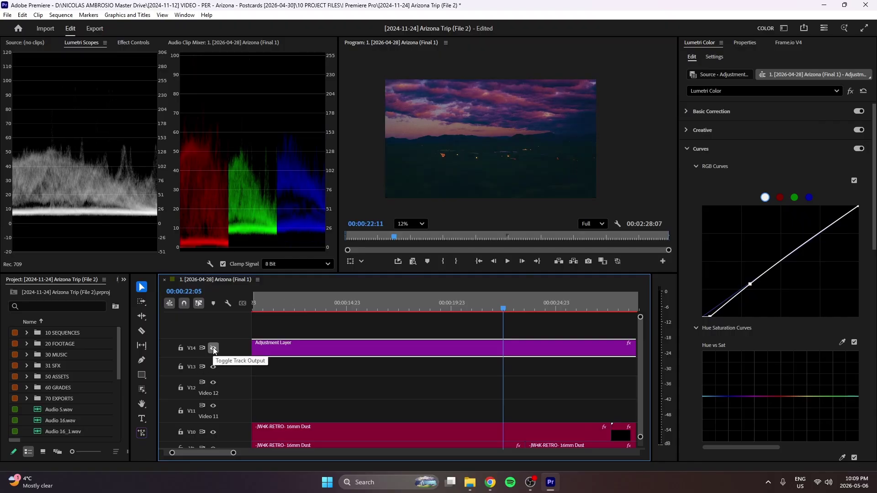
pyautogui.click(213, 349)
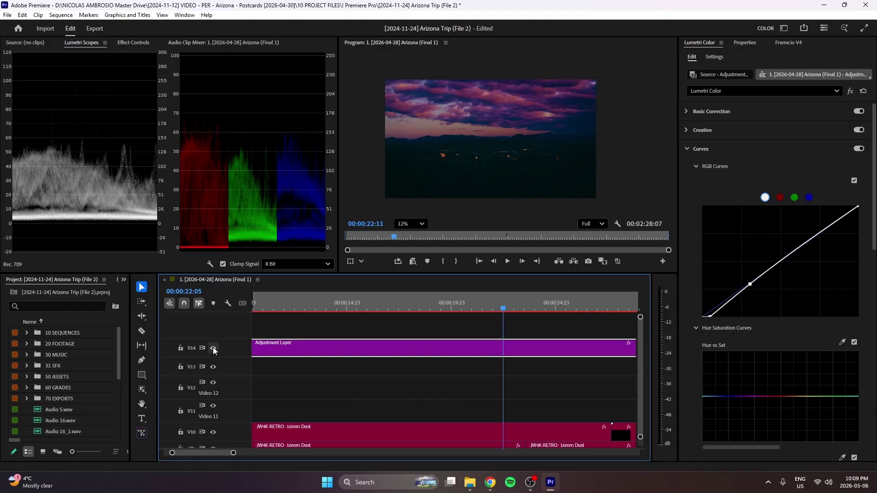
# Step: Compare a close-up of the clouds with the V14 adjustment layer repeatedly switched off and on
pyautogui.scroll(8, 530, 117)
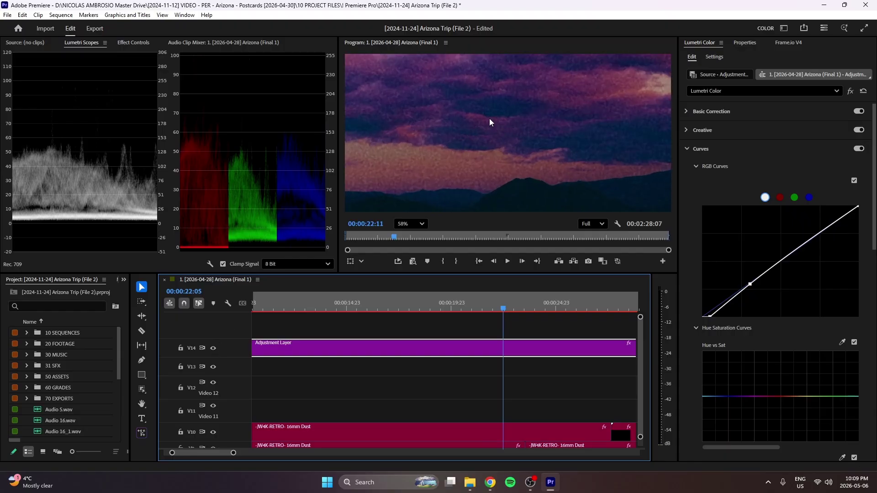
pyautogui.scroll(-2, 516, 156)
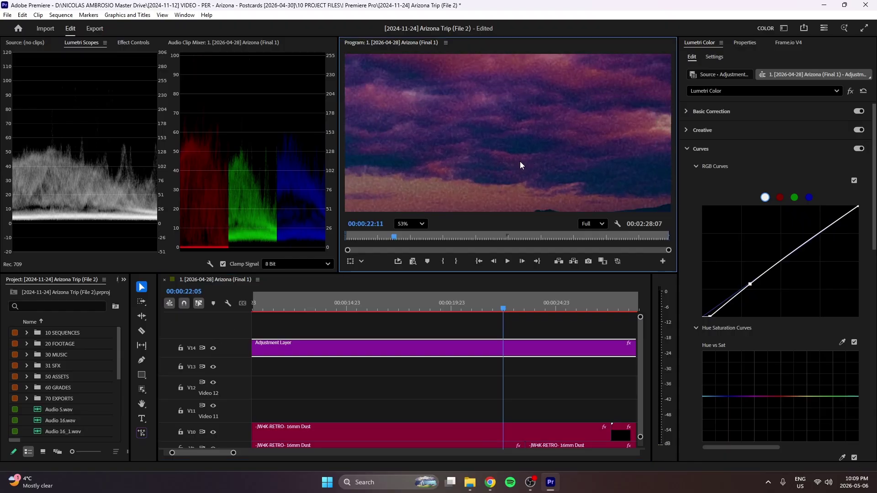
pyautogui.click(213, 349)
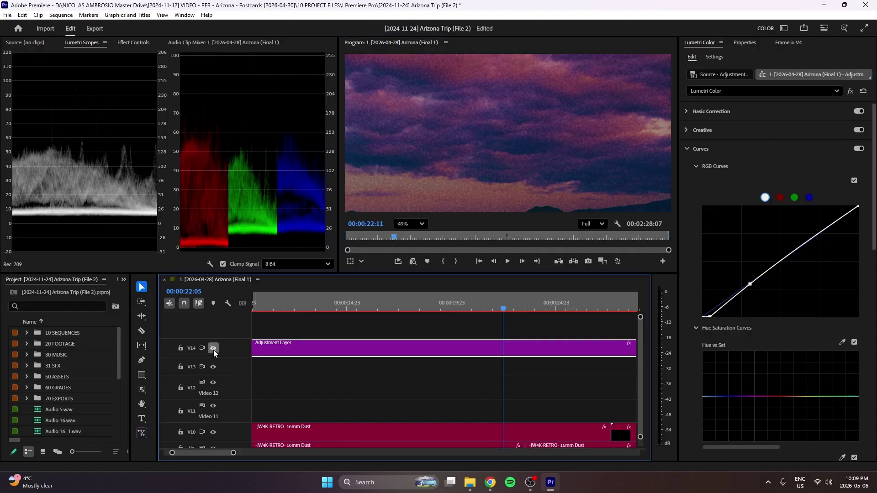
pyautogui.click(213, 349)
pyautogui.click(213, 349)
pyautogui.click(213, 349)
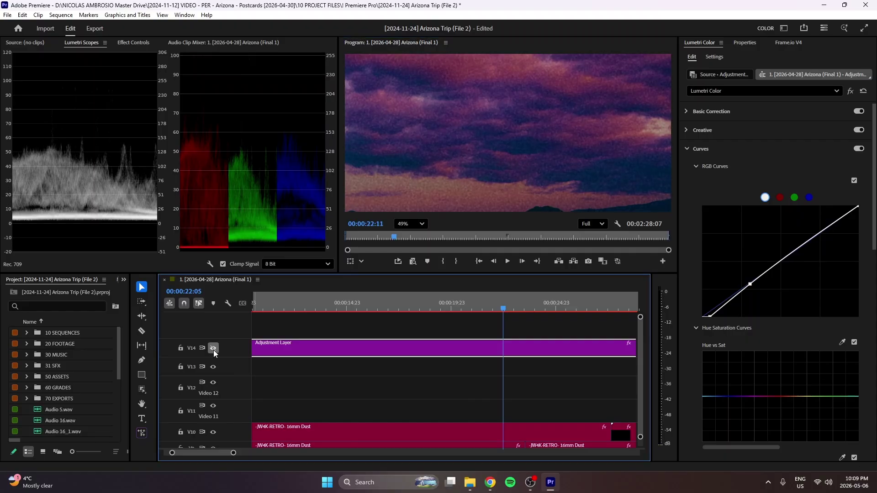
pyautogui.click(213, 349)
pyautogui.click(213, 349)
pyautogui.click(213, 349)
pyautogui.click(213, 349)
pyautogui.click(213, 349)
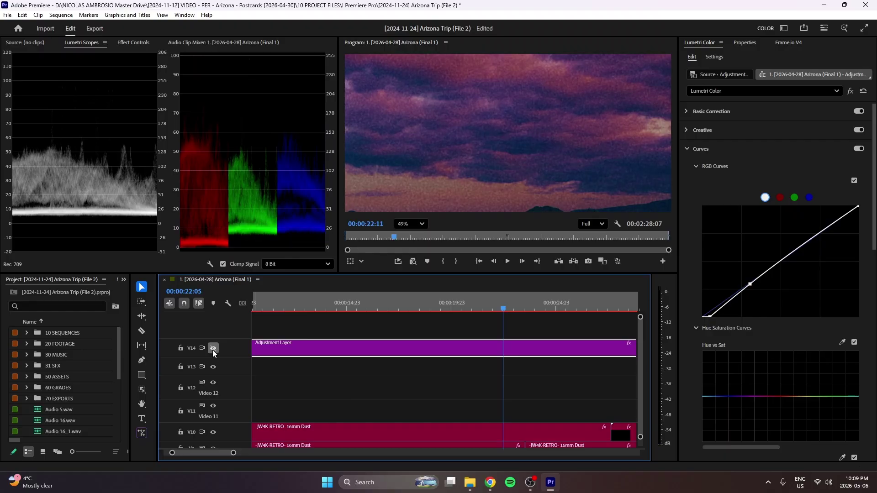
pyautogui.click(213, 349)
pyautogui.click(213, 349)
pyautogui.click(213, 349)
pyautogui.click(213, 349)
pyautogui.click(213, 350)
# Step: Compare the dark valley below the mountains with the V14 adjustment layer off and on
pyautogui.scroll(-3, 500, 153)
pyautogui.scroll(2, 512, 128)
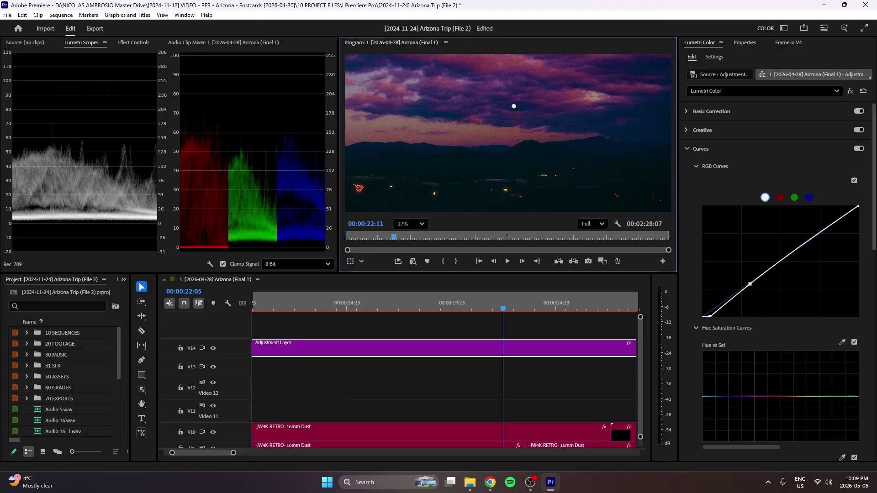
pyautogui.scroll(1, 493, 168)
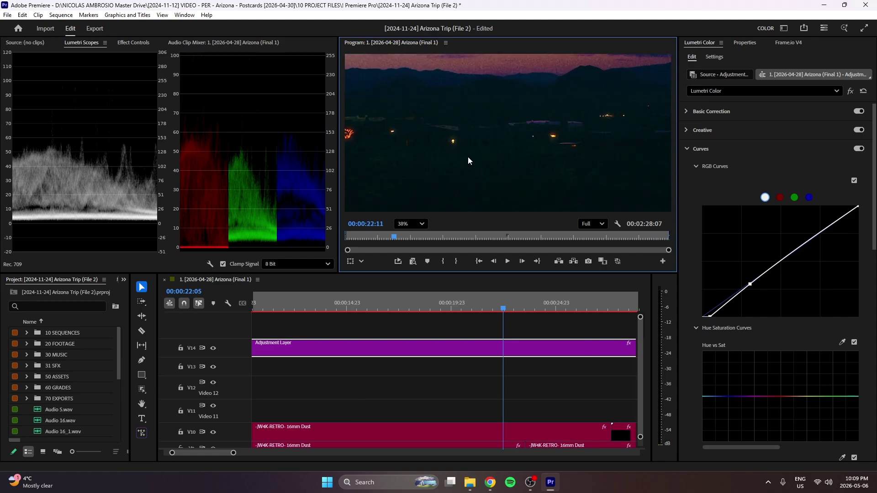
pyautogui.click(214, 349)
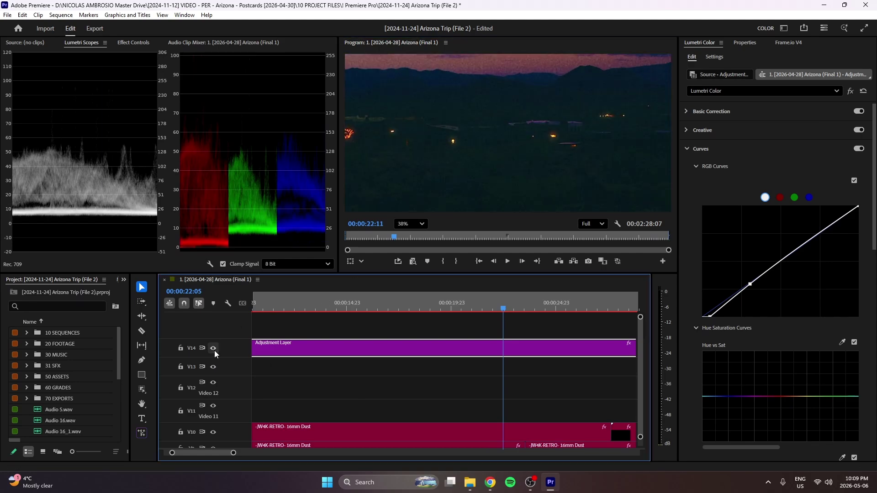
pyautogui.click(213, 349)
pyautogui.click(213, 350)
pyautogui.click(214, 349)
pyautogui.scroll(-5, 498, 114)
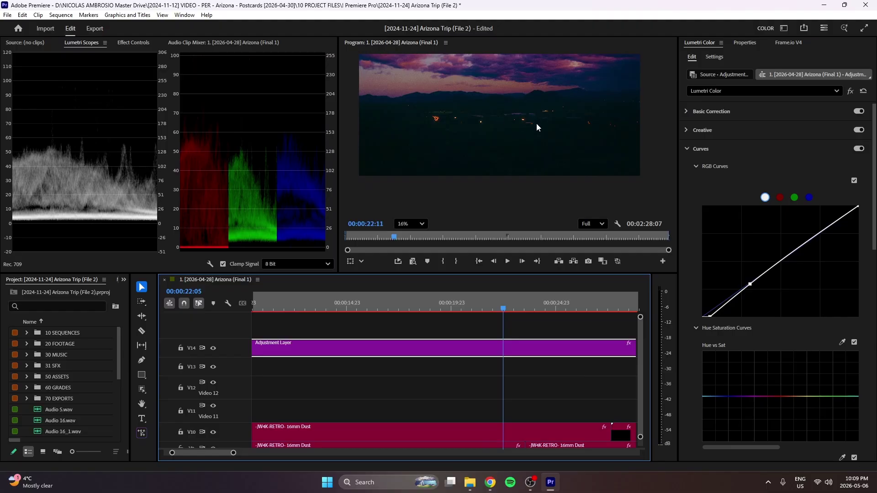
pyautogui.scroll(2, 536, 122)
pyautogui.scroll(-3, 520, 163)
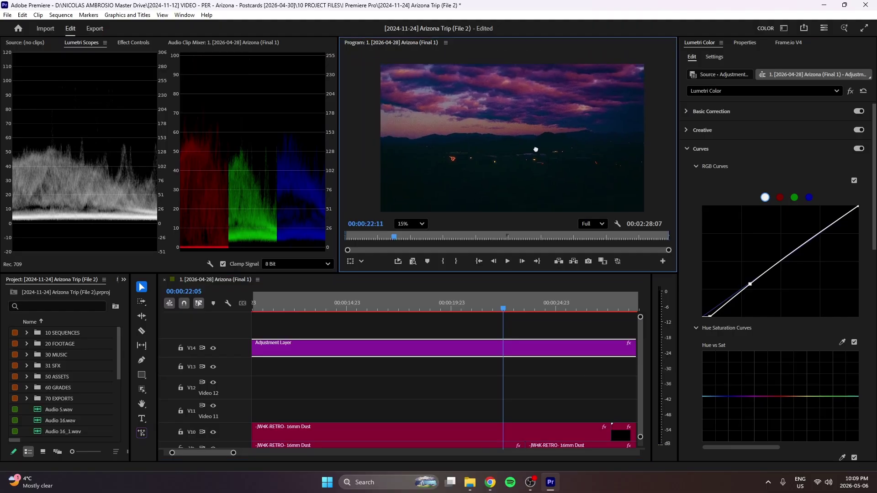
pyautogui.moveTo(544, 153); pyautogui.dragTo(535, 153)
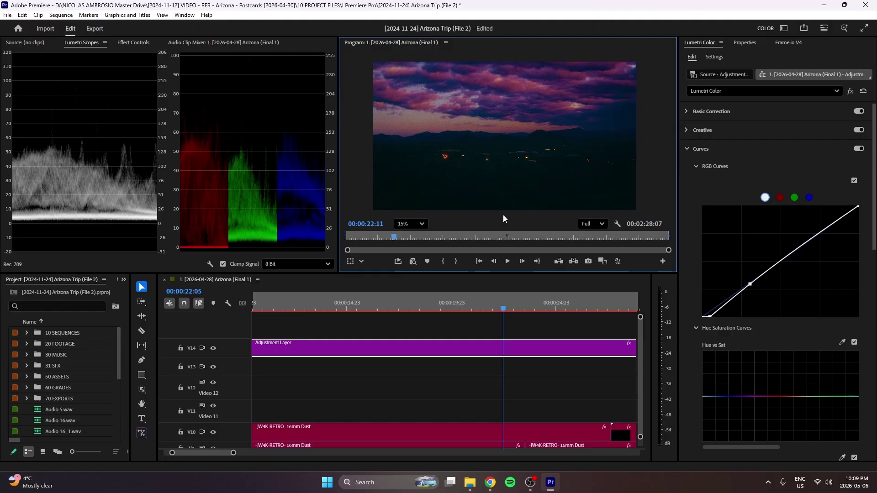
# Step: Compare a close-up of the glowing orange lamp with V14 off and on, and inspect the surrounding valley lights
pyautogui.scroll(10, 505, 183)
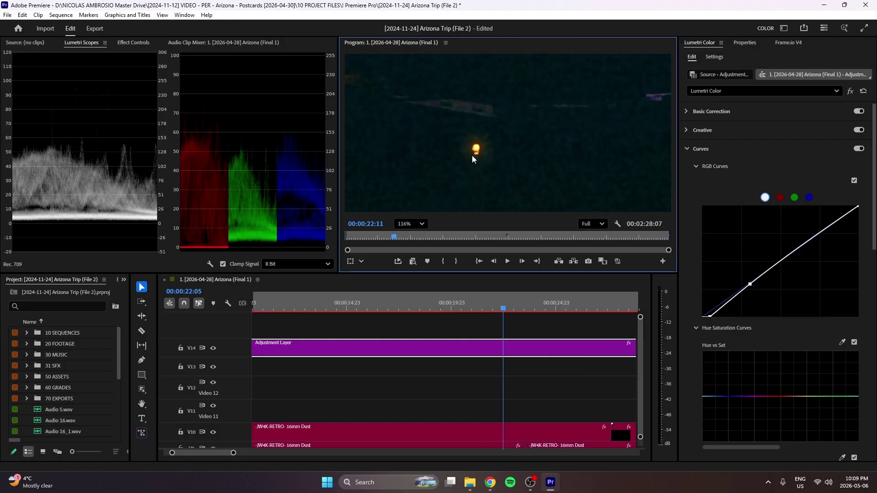
pyautogui.click(217, 346)
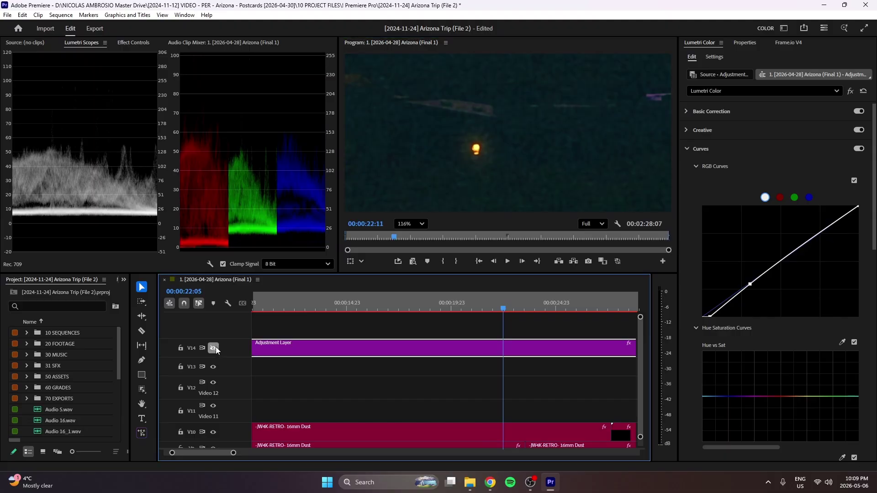
pyautogui.click(213, 349)
pyautogui.scroll(-3, 616, 161)
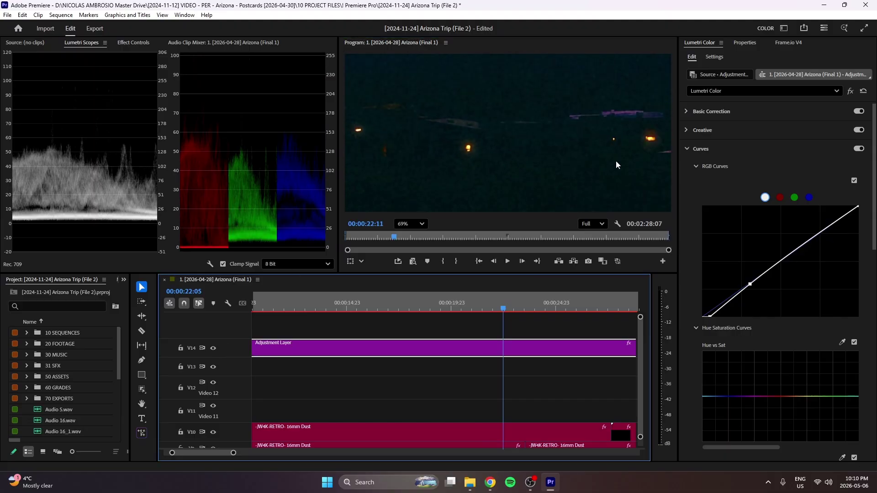
pyautogui.moveTo(616, 164); pyautogui.dragTo(428, 138)
pyautogui.scroll(-3, 521, 148)
pyautogui.scroll(-1, 520, 144)
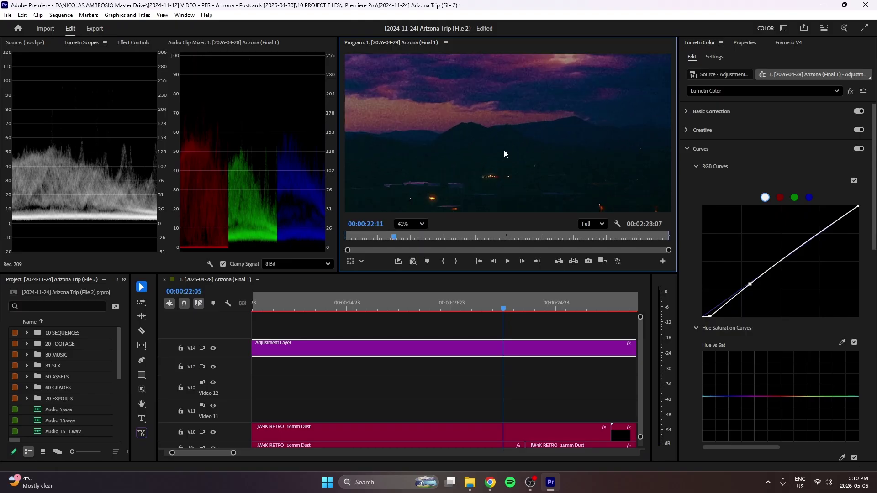
pyautogui.scroll(-3, 503, 138)
# Step: Move the playhead to 00:00:30:17 and compare the moonlit cloud shot with V14 off and on
pyautogui.click(539, 324)
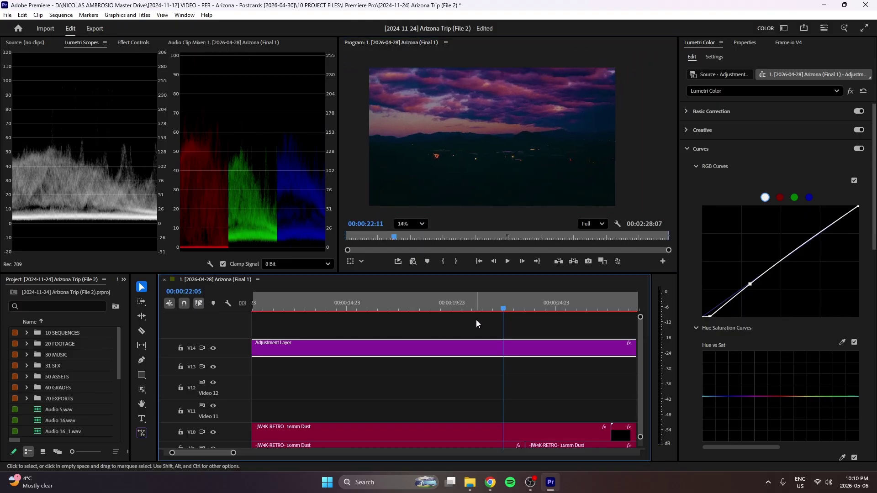
pyautogui.click(613, 309)
pyautogui.moveTo(525, 307); pyautogui.dragTo(553, 302)
pyautogui.click(213, 349)
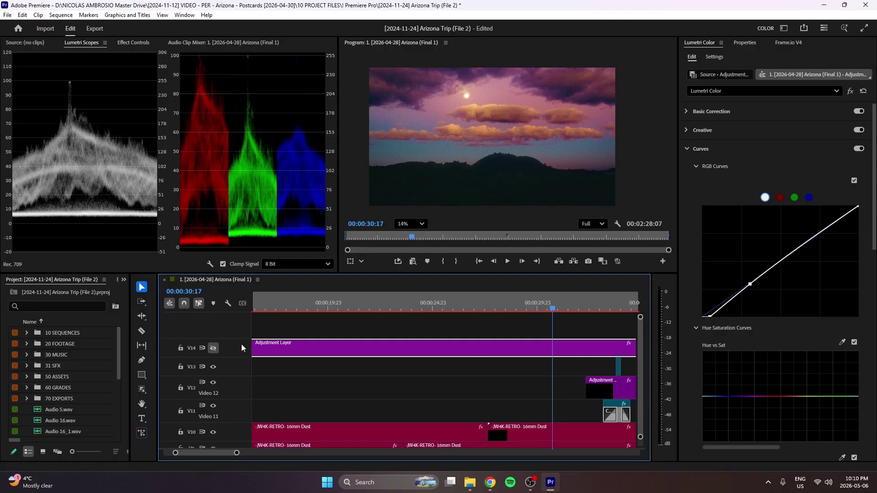
pyautogui.click(214, 348)
# Step: Go to the desert plain shot at 00:00:46:05 and compare its distant details with V14 off and on
pyautogui.scroll(-2, 515, 337)
pyautogui.click(213, 348)
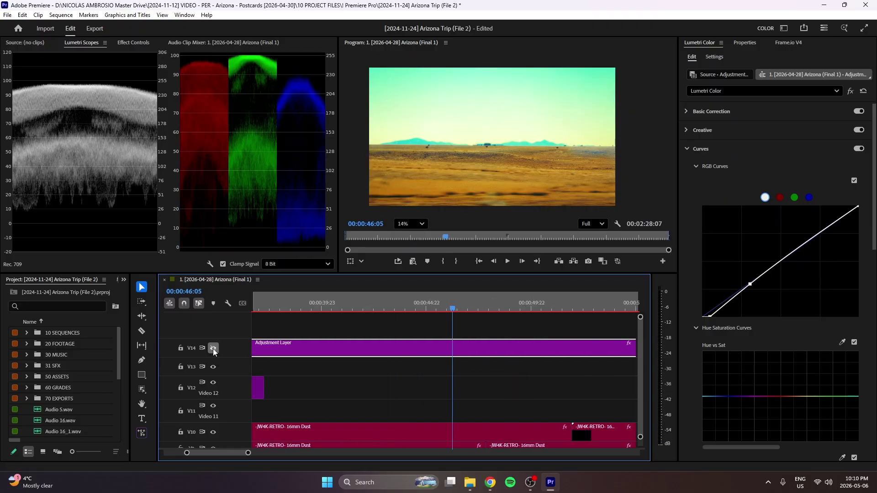
pyautogui.scroll(3, 509, 152)
pyautogui.scroll(2, 471, 167)
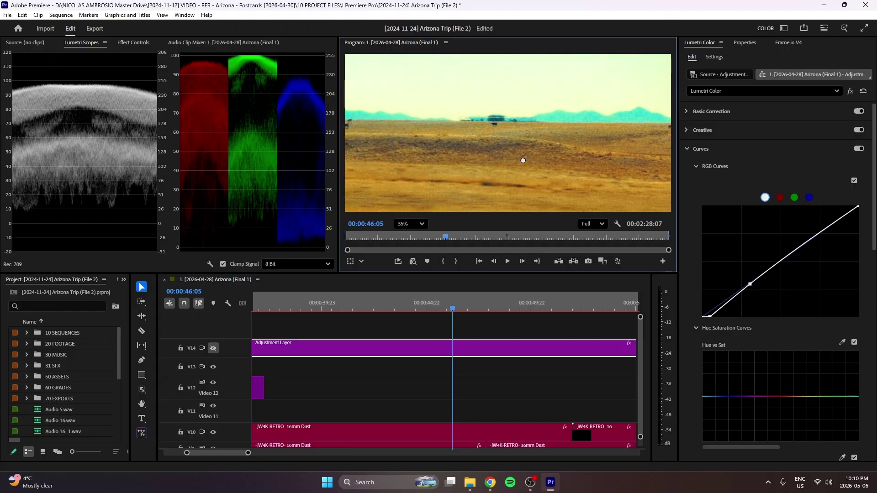
pyautogui.click(213, 348)
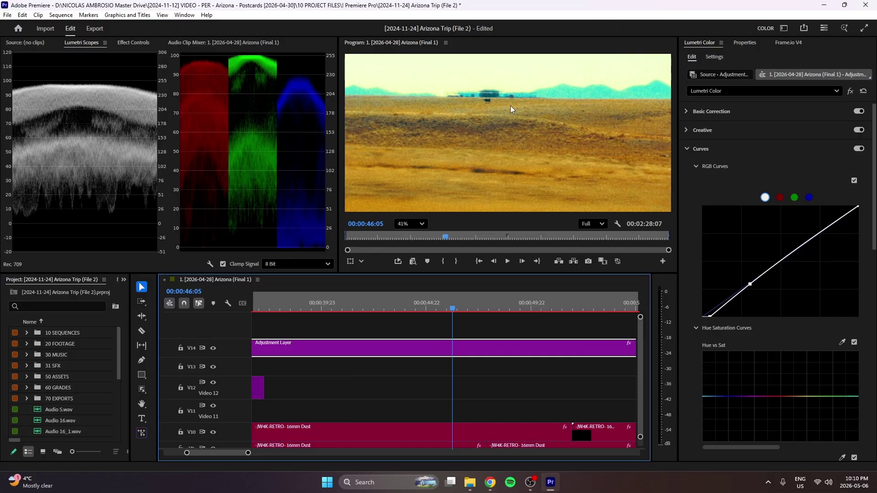
pyautogui.scroll(-3, 516, 139)
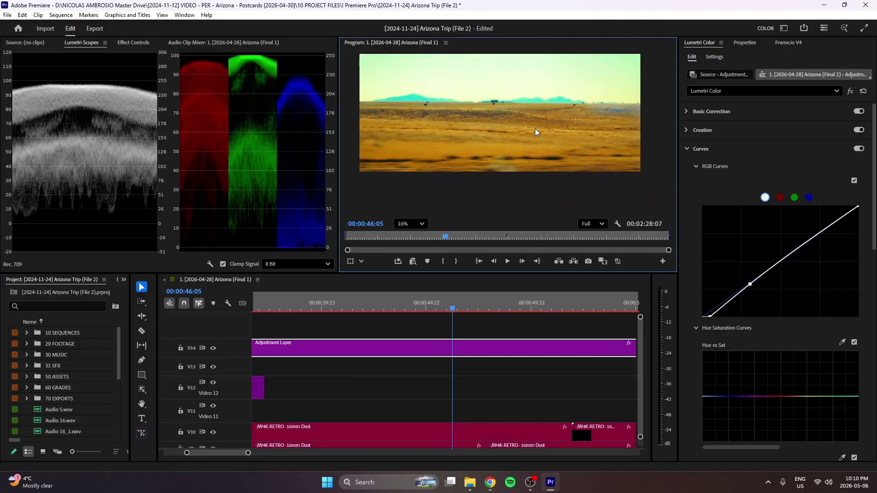
# Step: Go to the desert brush shot at 00:00:58:17, fit the whole frame in view, and turn off V14's output
pyautogui.scroll(-2, 533, 144)
pyautogui.scroll(-3, 527, 330)
pyautogui.click(522, 306)
pyautogui.scroll(-1, 517, 126)
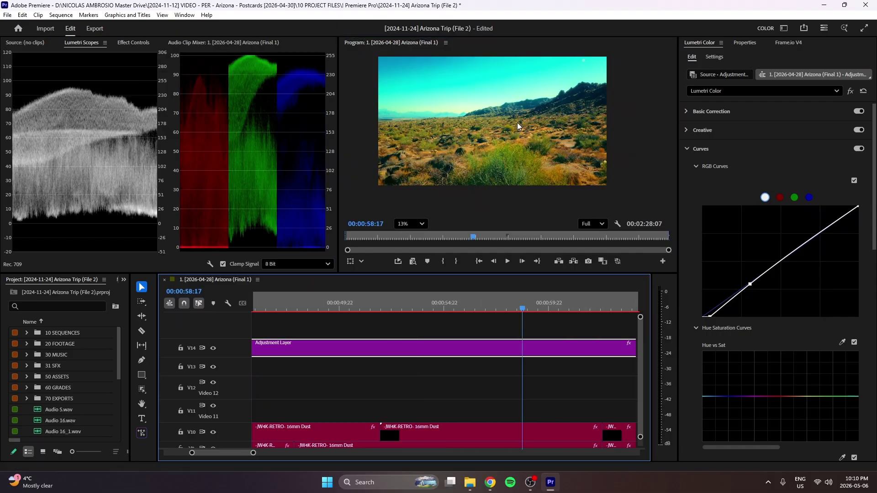
pyautogui.moveTo(515, 126); pyautogui.dragTo(512, 135)
pyautogui.scroll(1, 501, 140)
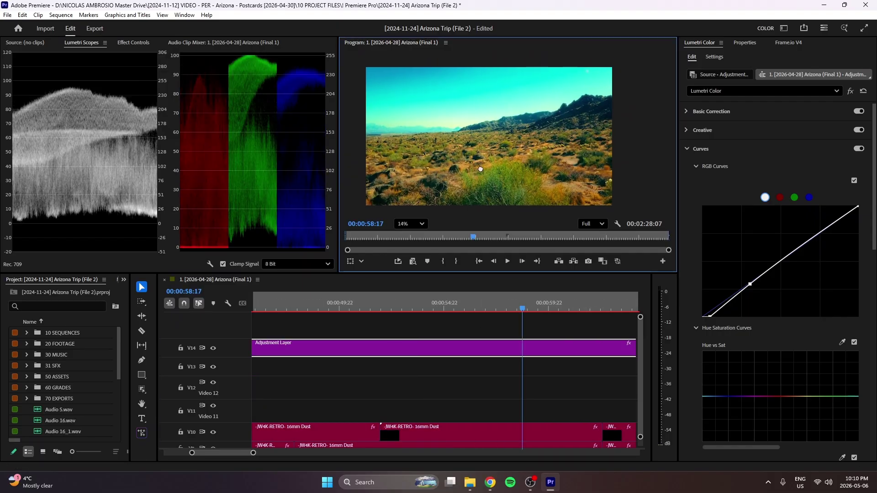
pyautogui.click(216, 349)
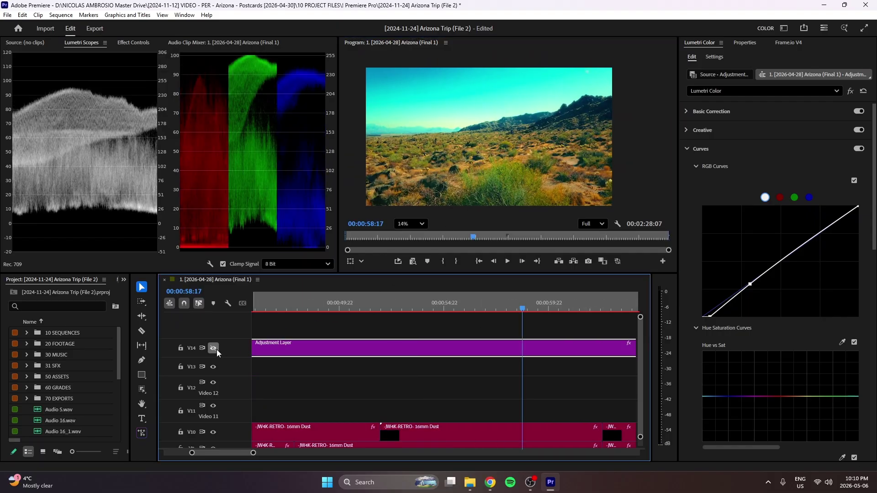
# Step: Inspect the green bush and the surrounding desert scrub up close with V14 off
pyautogui.scroll(5, 508, 183)
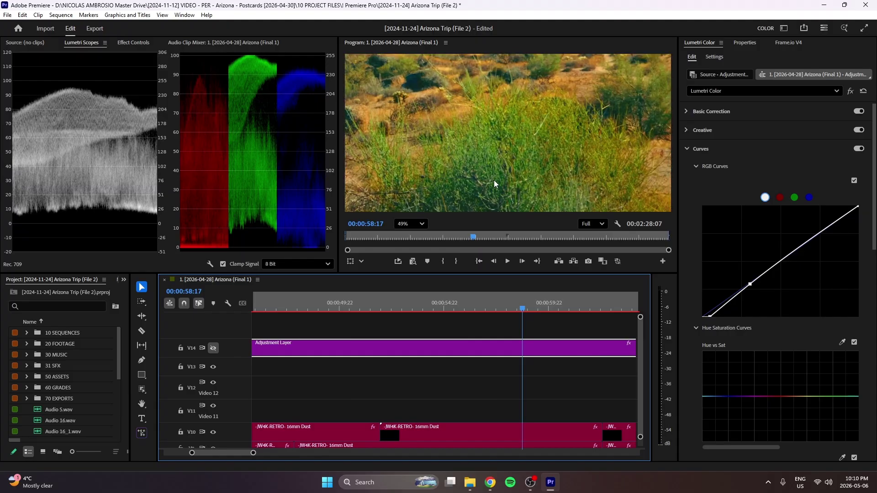
pyautogui.scroll(4, 487, 175)
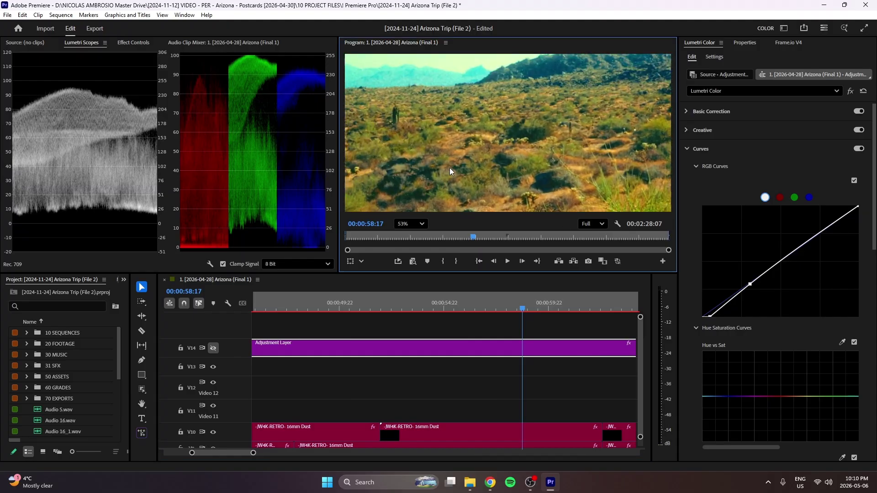
pyautogui.moveTo(426, 170); pyautogui.dragTo(514, 149)
pyautogui.scroll(-2, 514, 149)
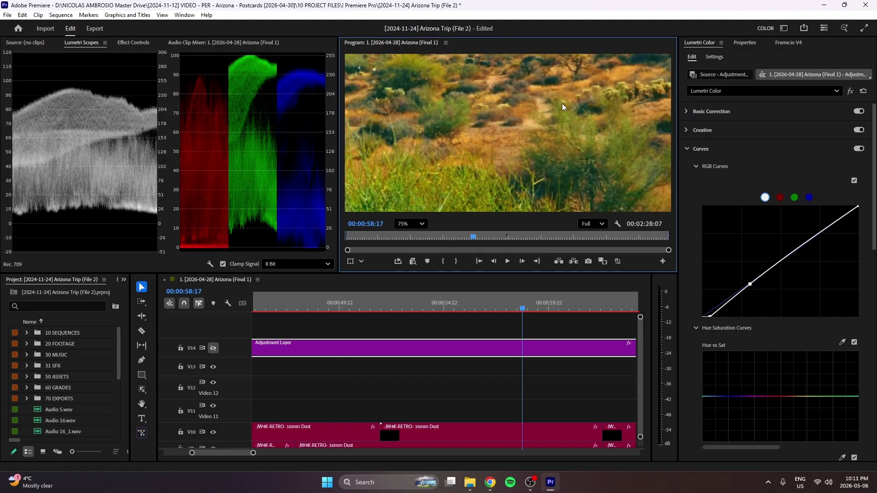
pyautogui.scroll(2, 562, 103)
pyautogui.moveTo(562, 103); pyautogui.dragTo(475, 108)
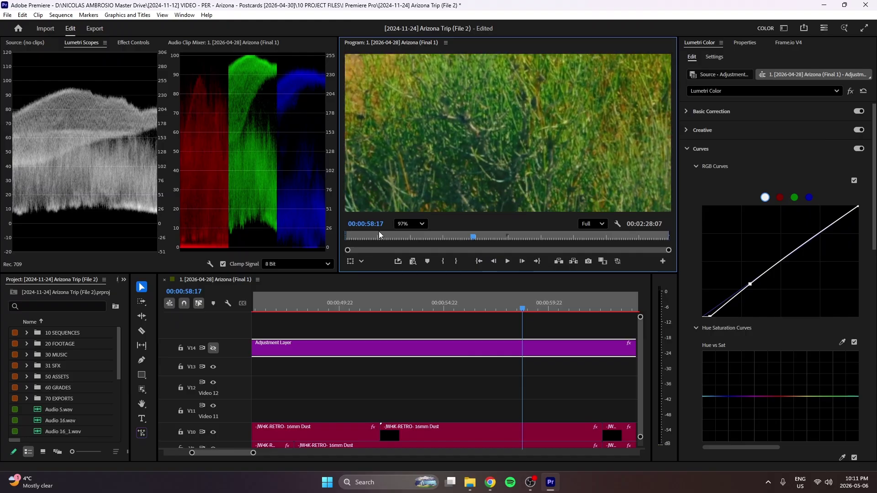
# Step: Compare a close-up of the green bush's branches by repeatedly switching V14's output on and off
pyautogui.click(214, 349)
pyautogui.scroll(-2, 454, 125)
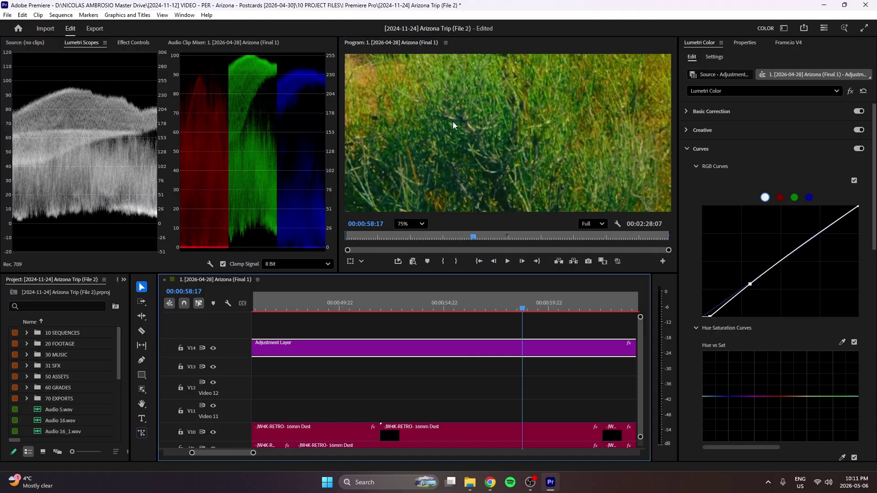
pyautogui.scroll(3, 453, 121)
pyautogui.moveTo(464, 142); pyautogui.dragTo(433, 147)
pyautogui.click(213, 348)
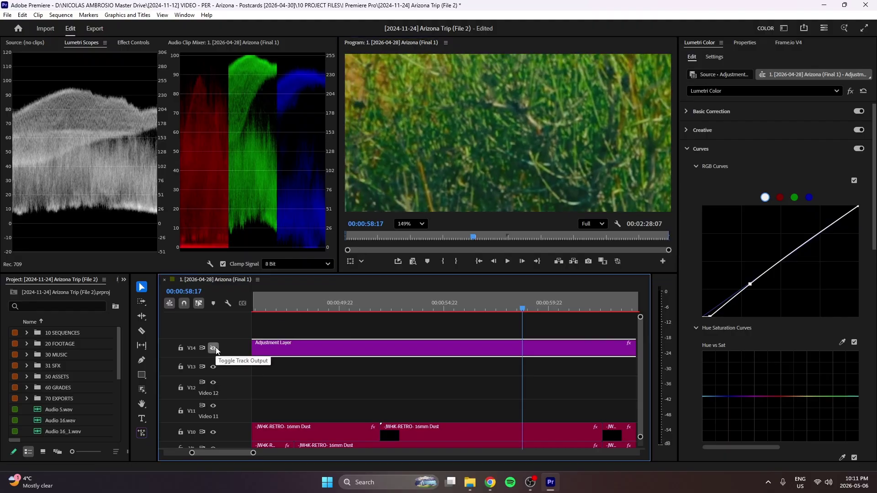
pyautogui.click(215, 348)
pyautogui.click(215, 347)
pyautogui.click(213, 347)
pyautogui.click(213, 348)
pyautogui.click(213, 348)
# Step: Compare the full desert brush frame with V14 on and off
pyautogui.scroll(-4, 477, 138)
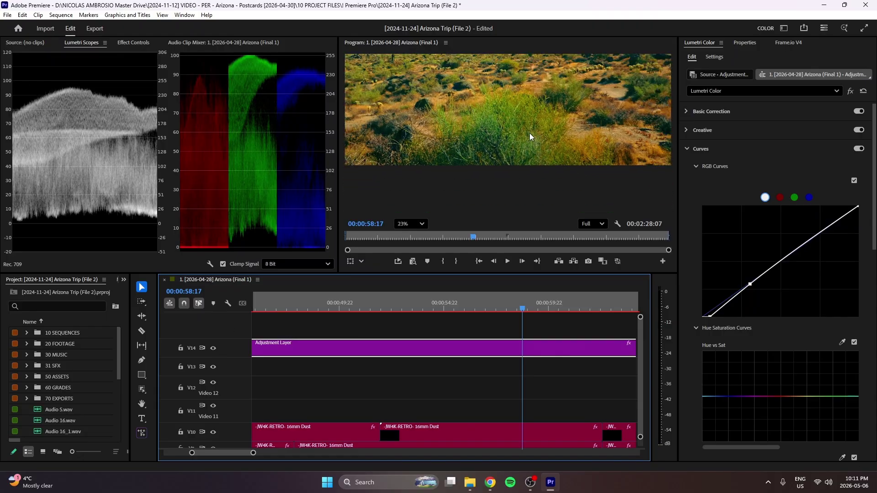
pyautogui.scroll(-2, 530, 137)
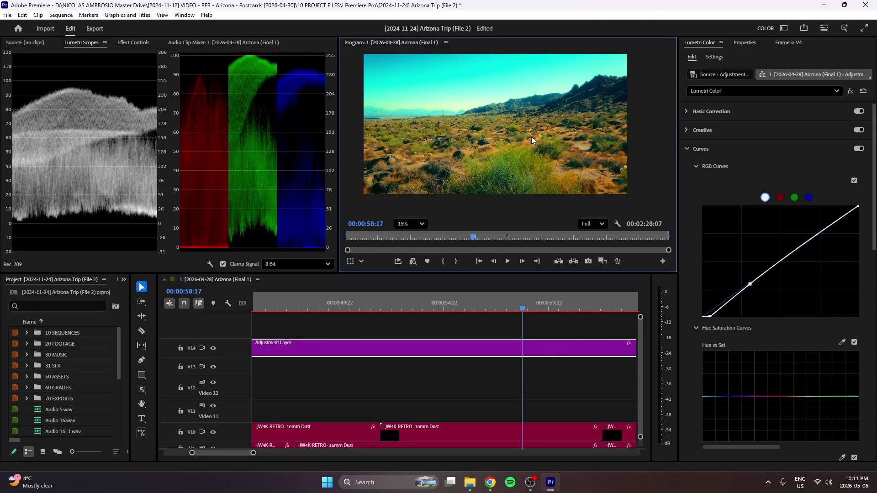
pyautogui.click(213, 348)
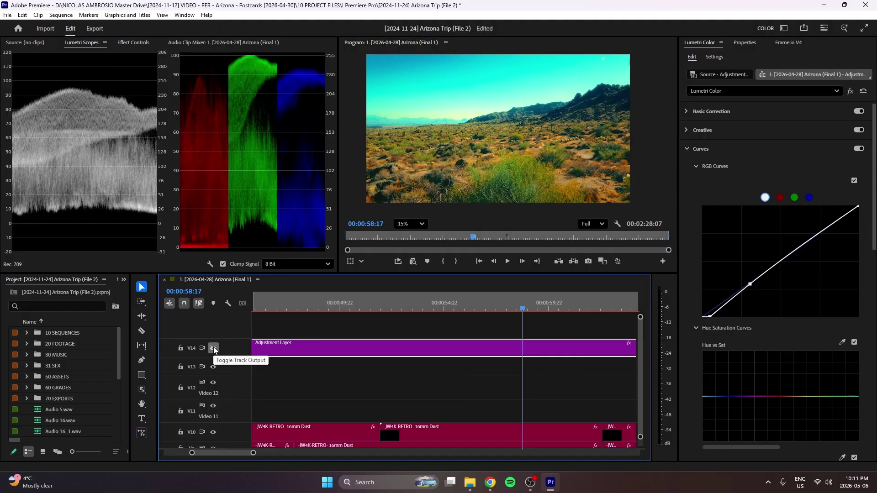
# Step: Move the playhead to 00:00:06:10 and play the red sunset shot across the start of the V14 adjustment layer
pyautogui.click(359, 236)
pyautogui.scroll(-1, 416, 243)
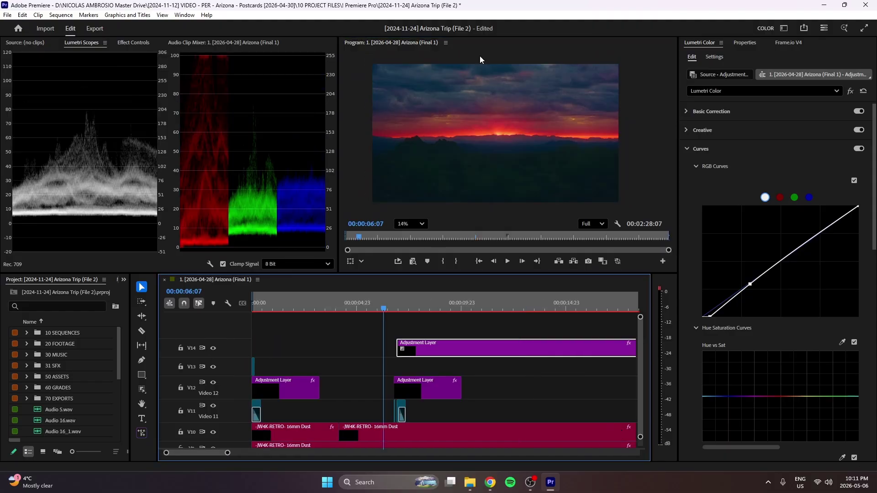
pyautogui.click(387, 307)
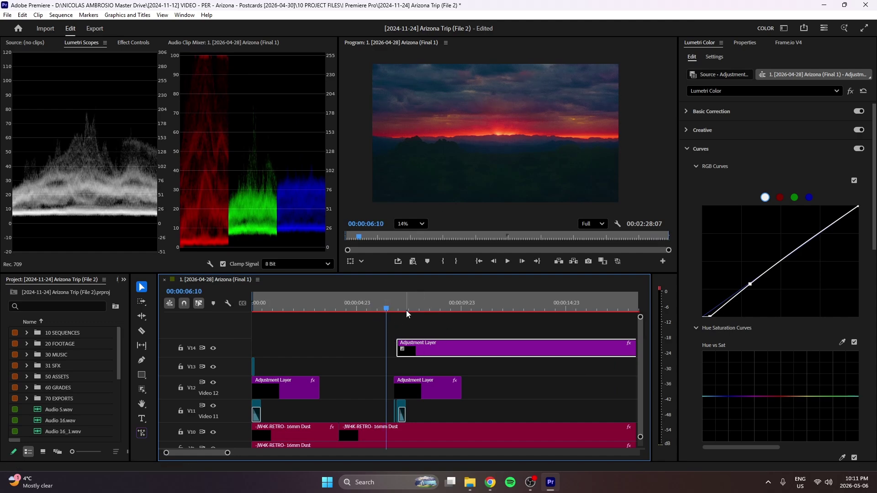
pyautogui.scroll(-1, 494, 122)
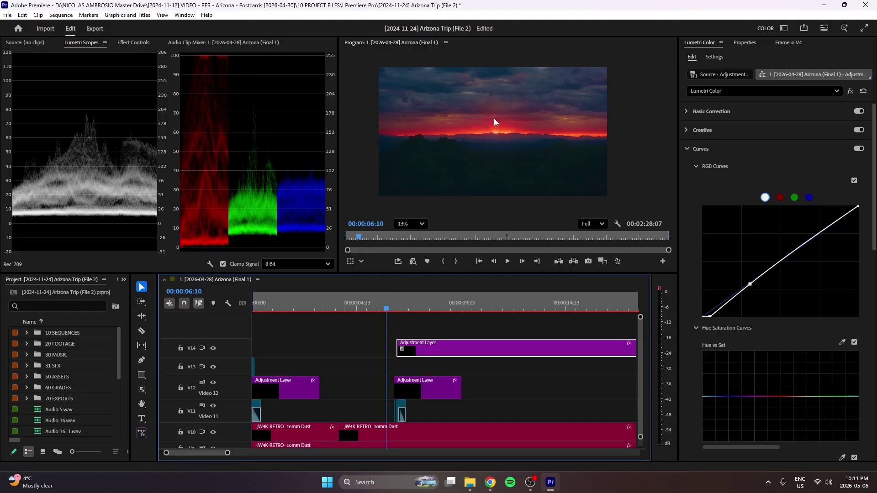
pyautogui.scroll(1, 507, 137)
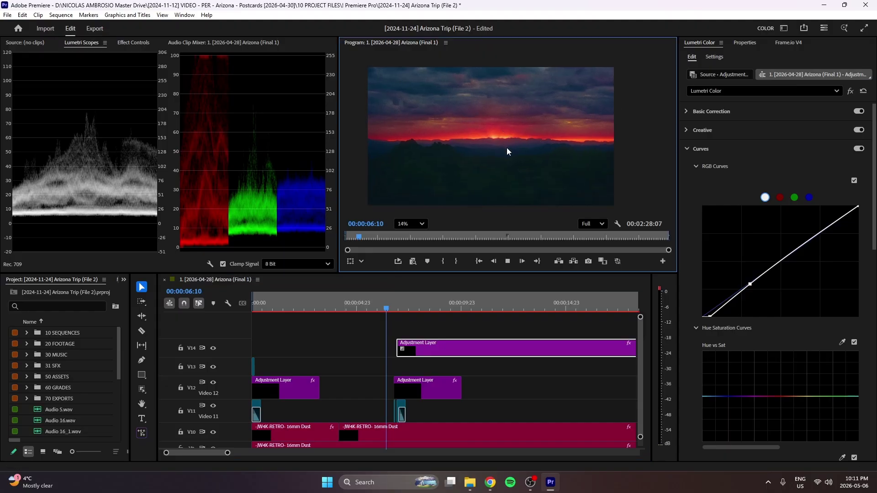
pyautogui.press('space')
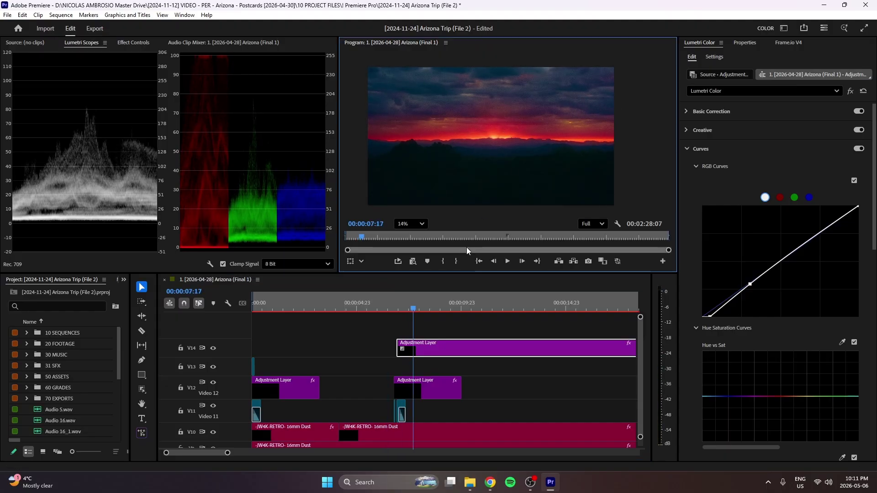
# Step: Replay the red sunset shot twice from just before the V14 adjustment layer begins, stopping shortly after its start
pyautogui.click(391, 299)
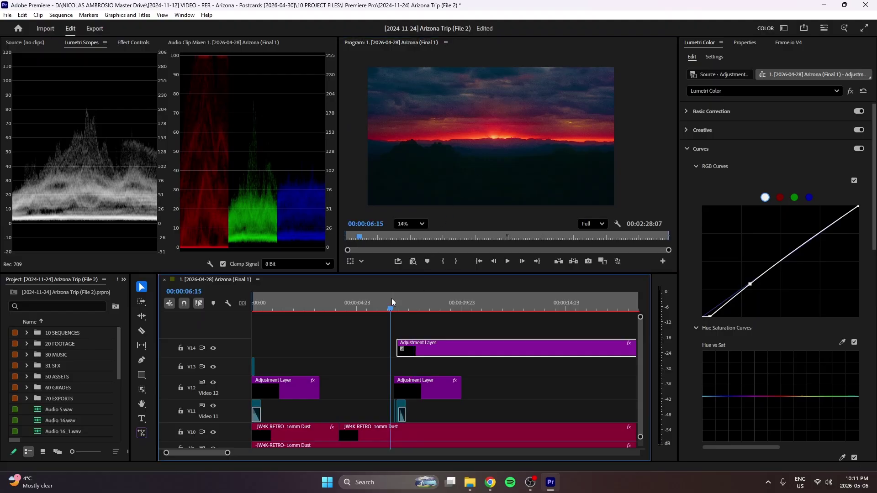
pyautogui.press('space')
pyautogui.press('space')
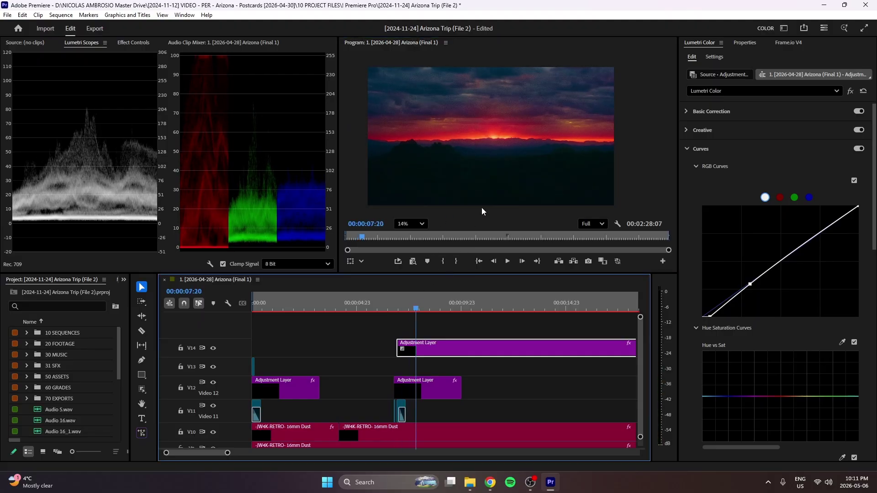
pyautogui.click(379, 309)
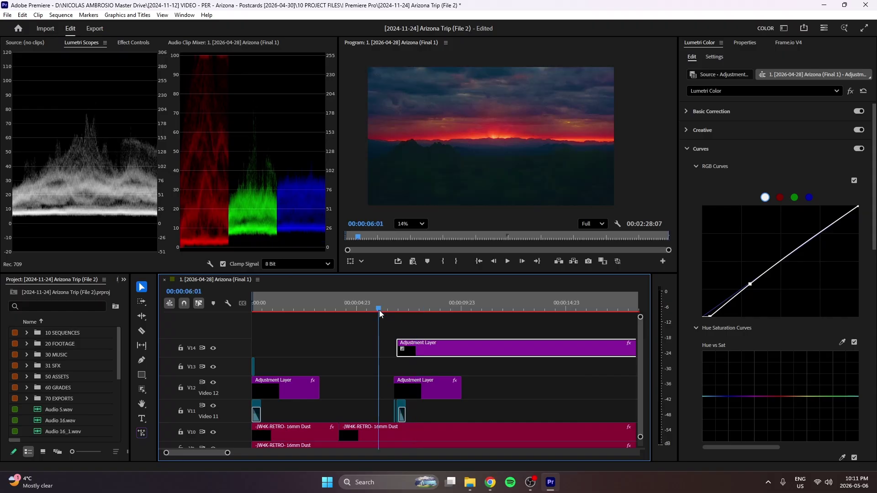
pyautogui.press('space')
pyautogui.press('space')
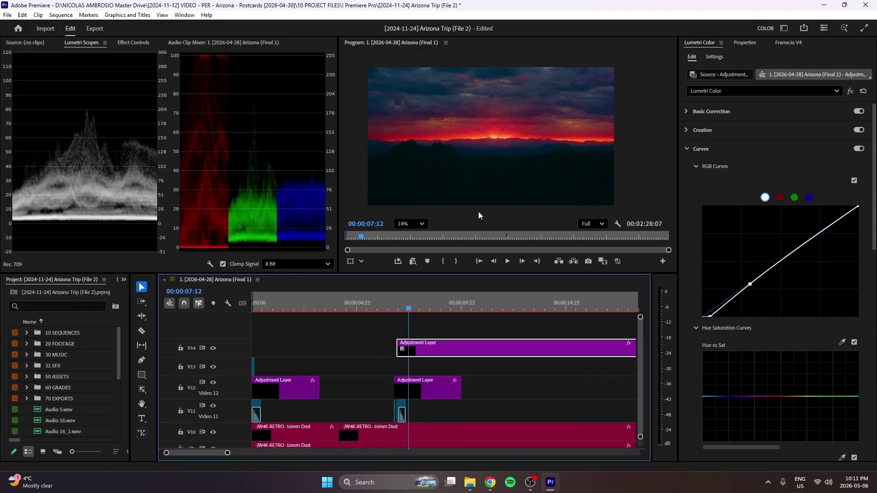
# Step: Compare the sunset at 00:00:06:05, before the V14 adjustment layer, with the same shot at 00:00:12:14
pyautogui.click(382, 305)
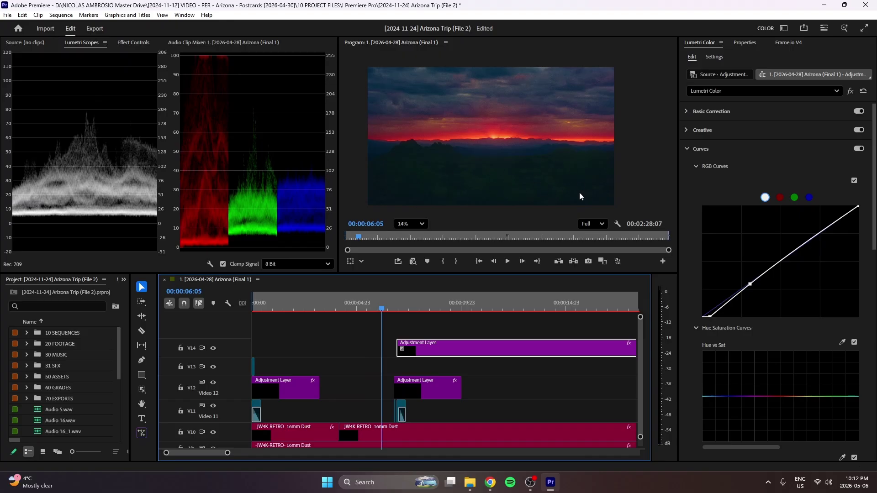
pyautogui.click(516, 304)
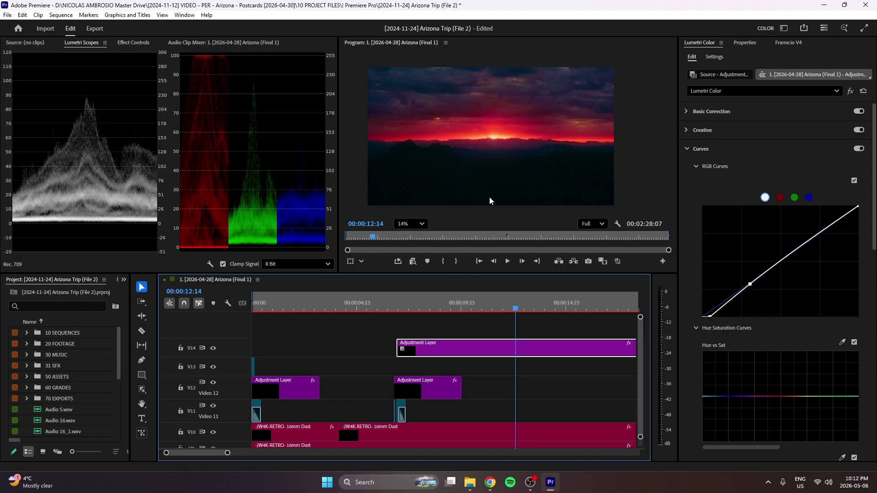
pyautogui.click(528, 142)
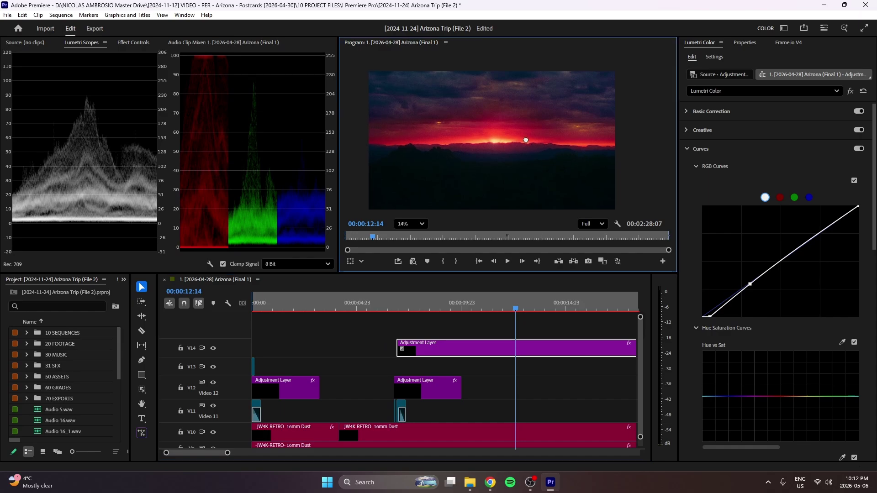
# Step: Launch DaVinci Resolve from the desktop, switch back to Premiere Pro, and inspect the glow on the sunset horizon
pyautogui.click(822, 6)
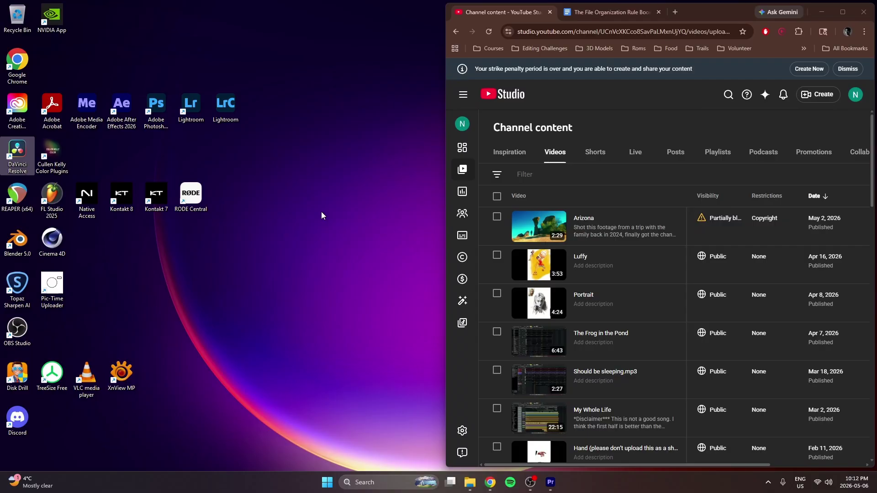
pyautogui.click(543, 486)
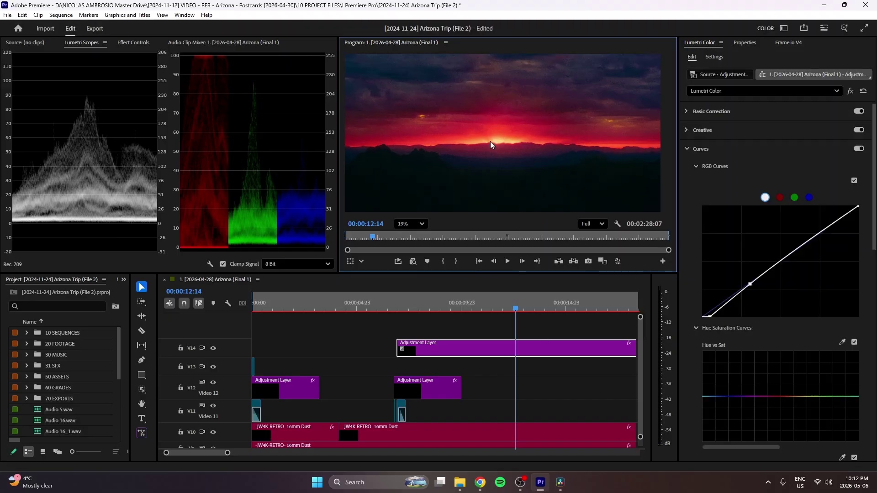
pyautogui.scroll(1, 487, 106)
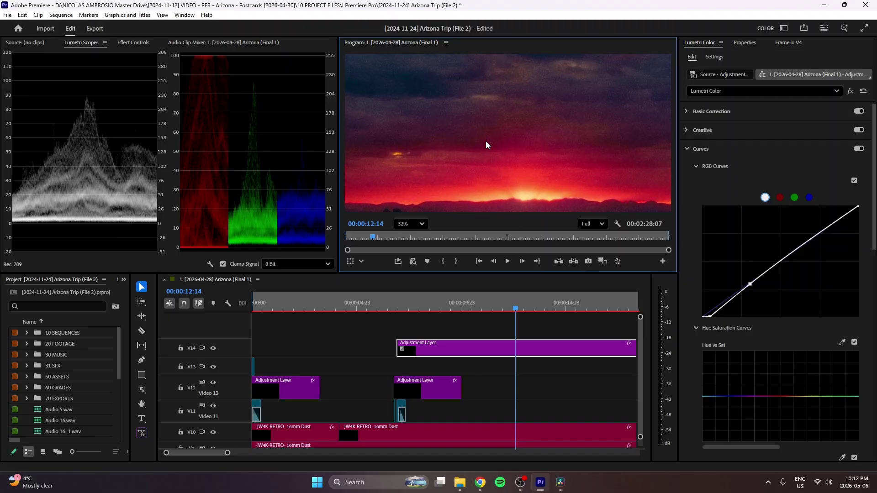
pyautogui.scroll(-3, 489, 145)
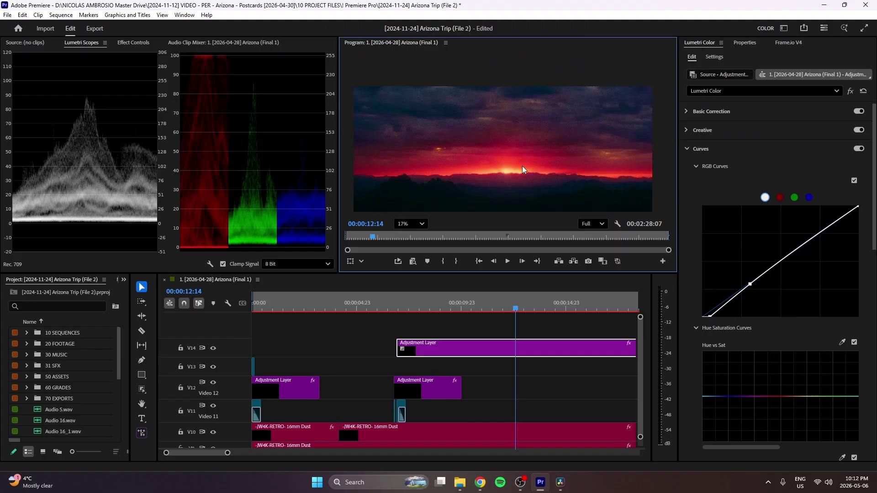
# Step: Move the playhead to the canyon overlook shot at 00:01:37:14
pyautogui.hscroll(4, 531, 321)
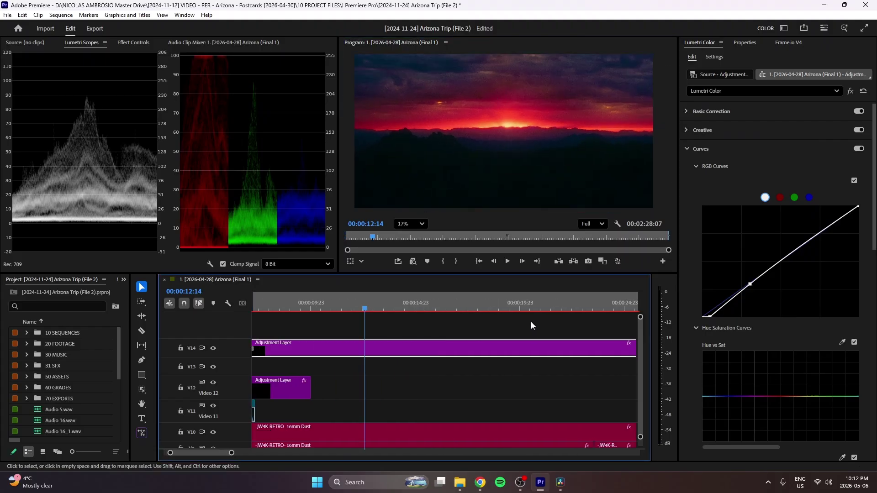
pyautogui.hscroll(8, 505, 330)
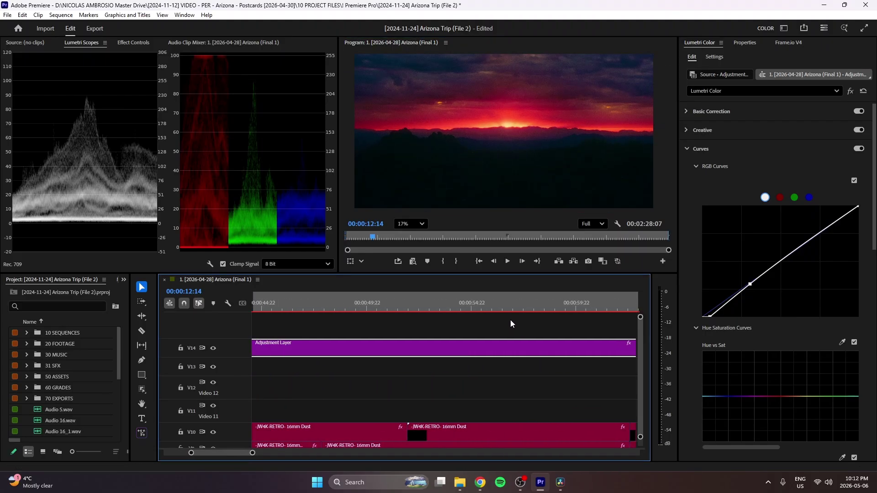
pyautogui.hscroll(4, 512, 329)
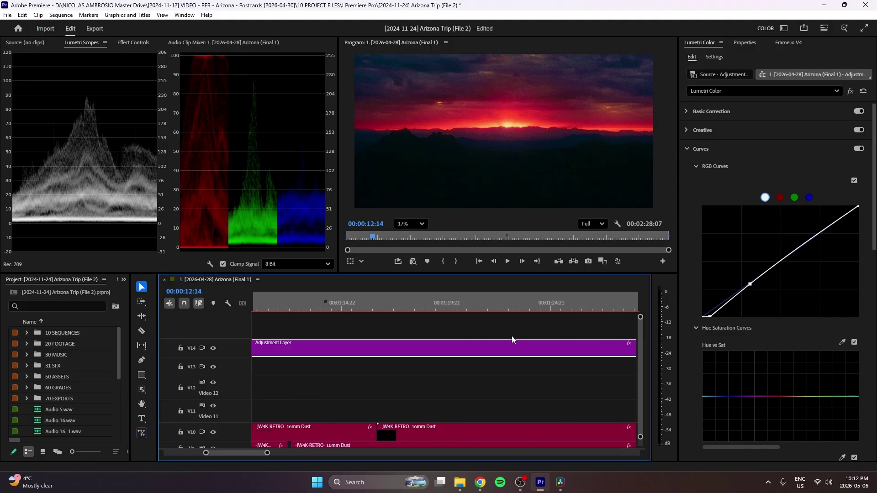
pyautogui.scroll(-1, 511, 87)
pyautogui.moveTo(511, 87); pyautogui.dragTo(515, 127)
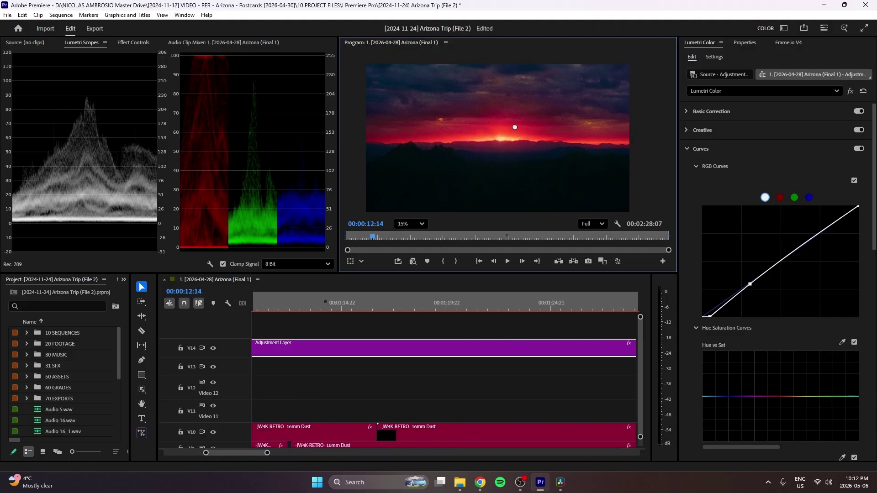
pyautogui.hscroll(3, 499, 341)
pyautogui.click(536, 306)
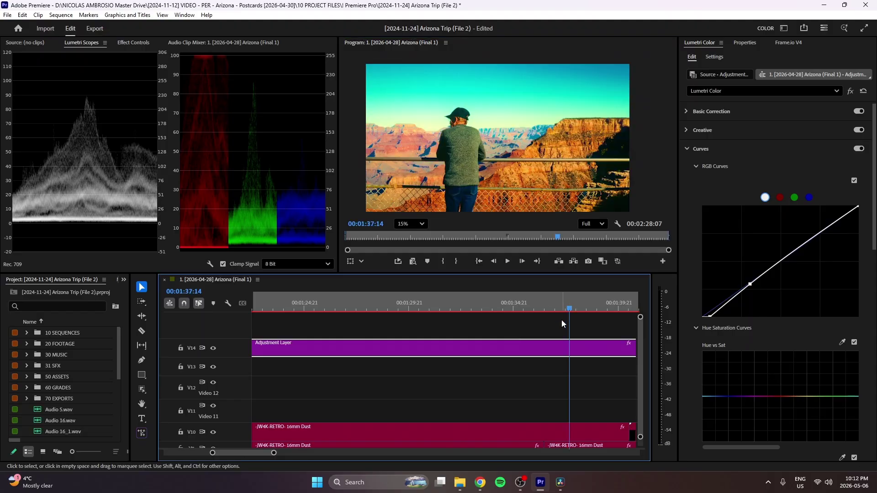
# Step: Move the playhead to the saguaro cactus shot at 00:01:45:04
pyautogui.hscroll(2, 541, 338)
pyautogui.click(562, 307)
pyautogui.hscroll(2, 555, 333)
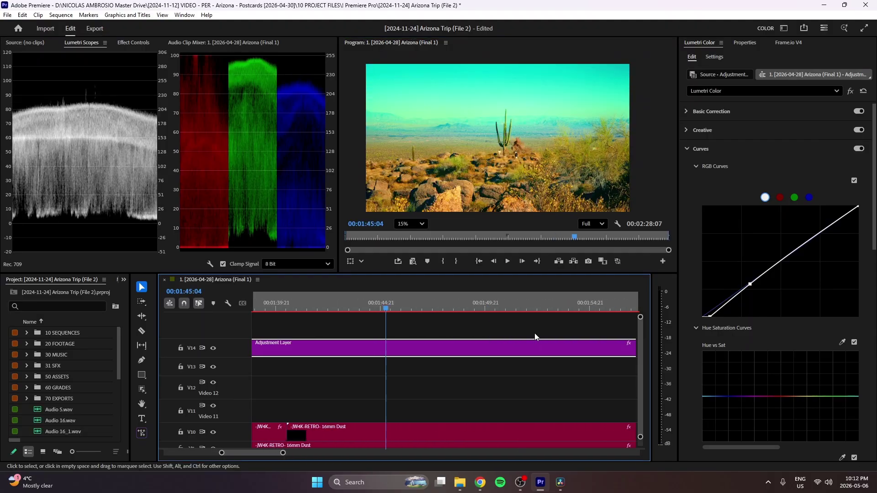
# Step: Examine the cactus shot's texture up close across the hikers, the sky and the foreground rocks
pyautogui.scroll(5, 516, 147)
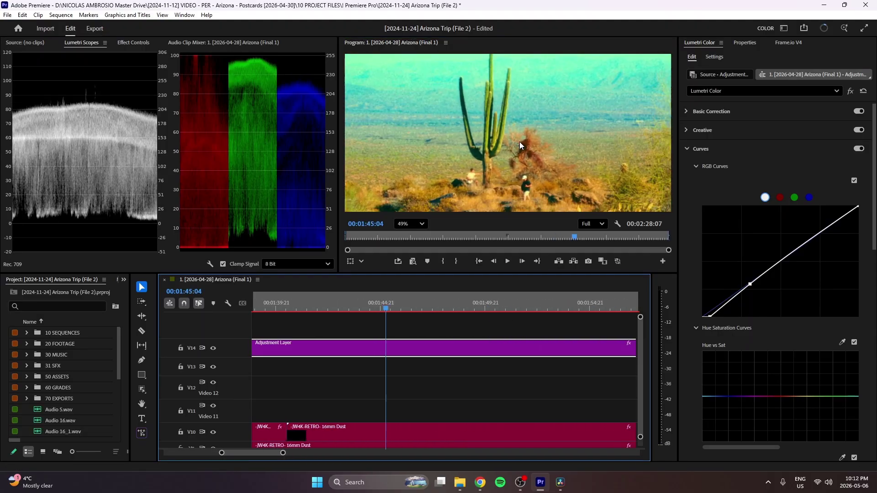
pyautogui.scroll(-1, 511, 171)
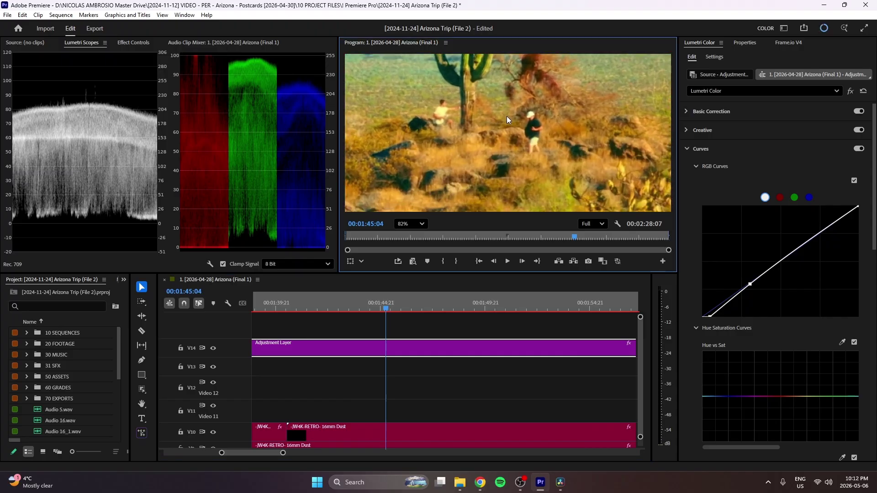
pyautogui.scroll(1, 459, 144)
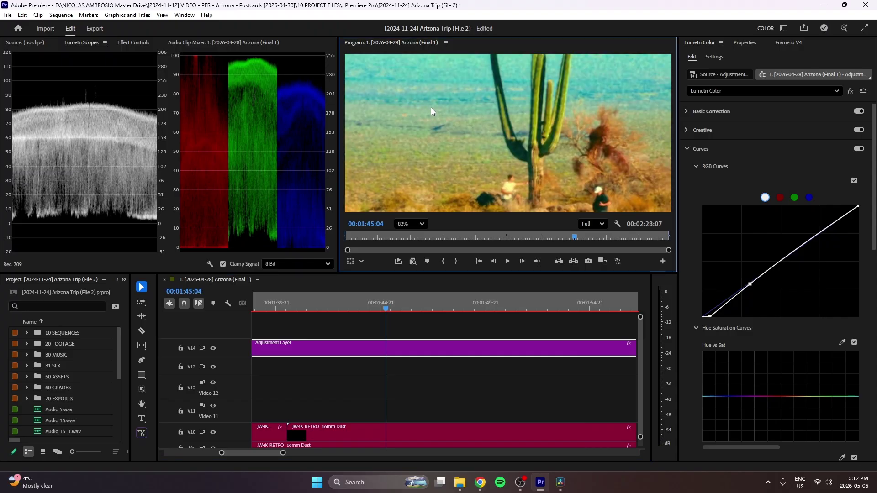
pyautogui.moveTo(433, 80); pyautogui.dragTo(454, 138)
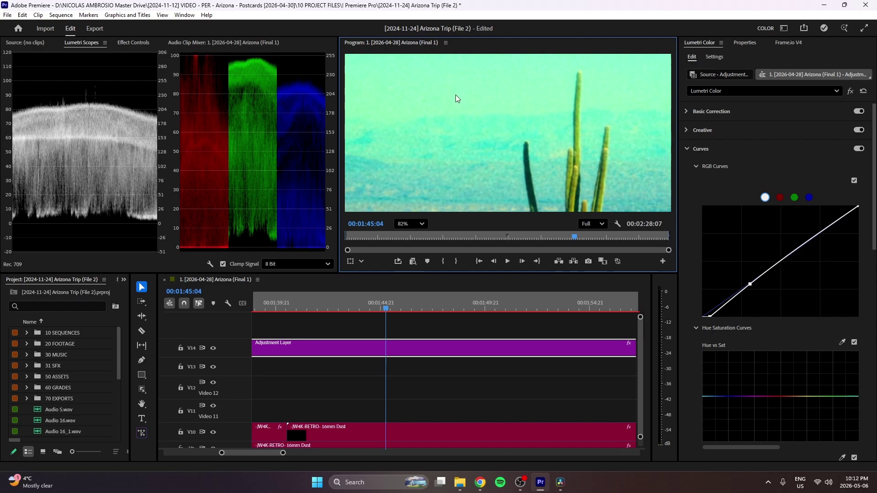
pyautogui.scroll(-3, 455, 98)
pyautogui.moveTo(499, 111); pyautogui.dragTo(465, 38)
pyautogui.scroll(-6, 457, 184)
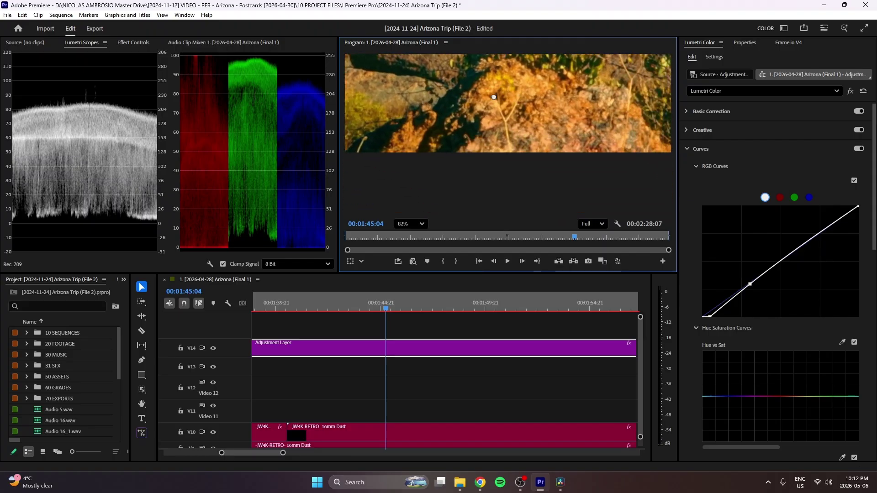
pyautogui.scroll(5, 514, 173)
pyautogui.scroll(-3, 517, 132)
pyautogui.scroll(-3, 512, 135)
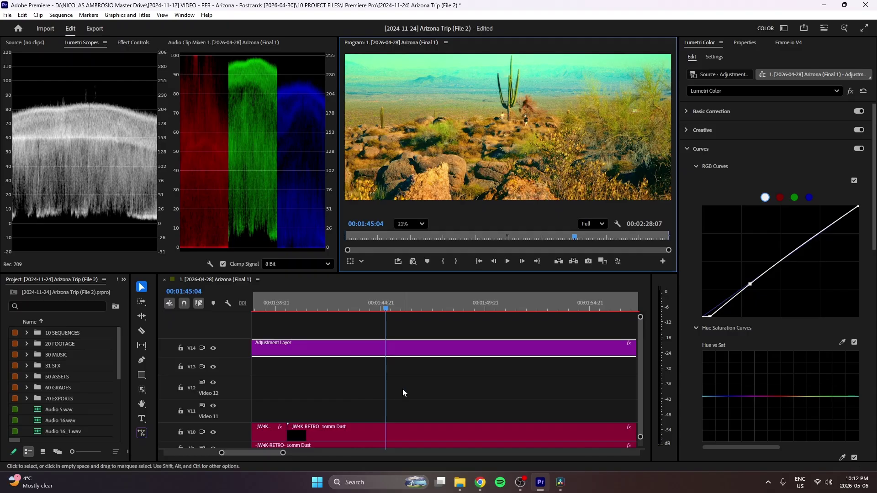
# Step: Switch to DaVinci Resolve and open the project [2026-04-25] Arizona - Colour (File 1)
pyautogui.click(560, 482)
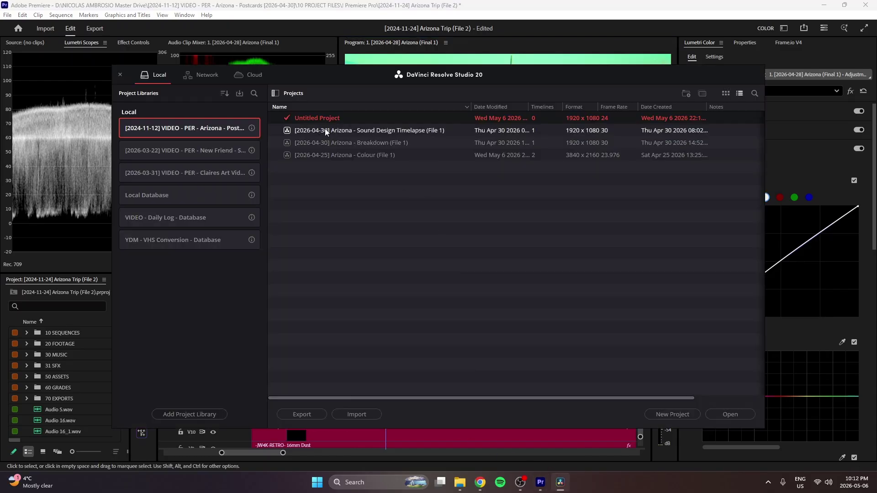
pyautogui.doubleClick(294, 155)
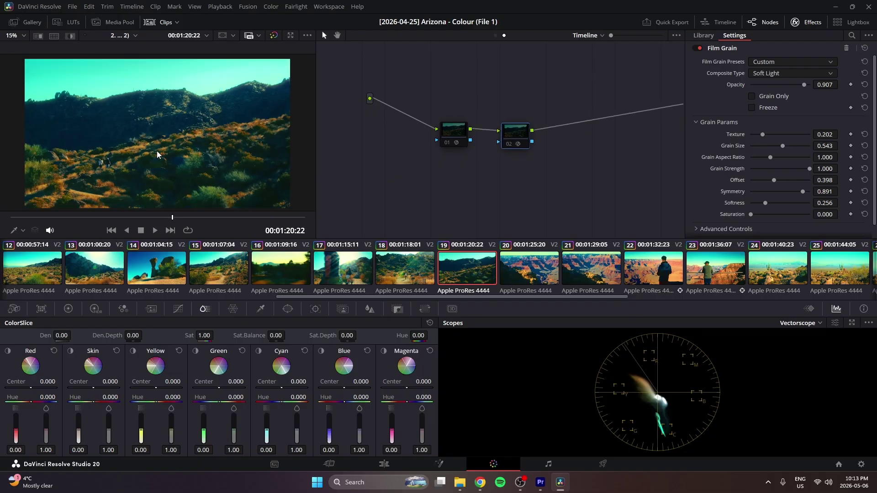
# Step: Enable node 01 on clip 19 and inspect its Film Grain over the hillside bushes
pyautogui.moveTo(500, 135); pyautogui.dragTo(455, 137)
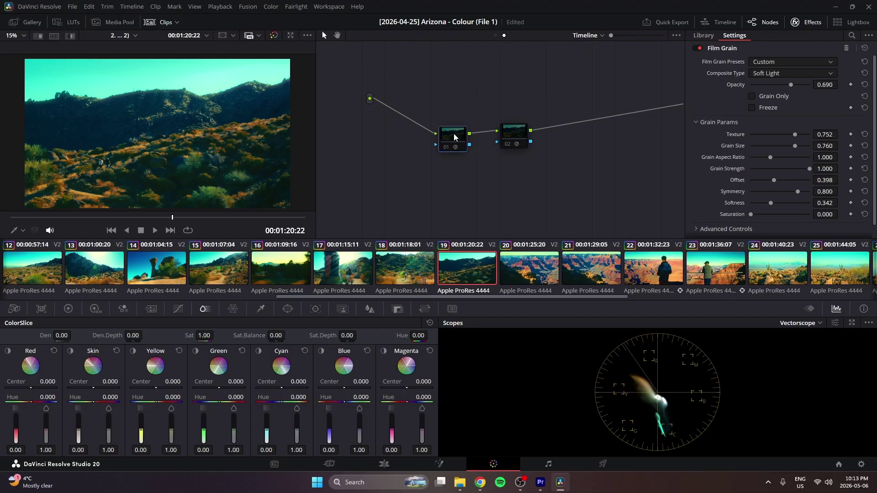
pyautogui.scroll(5, 177, 153)
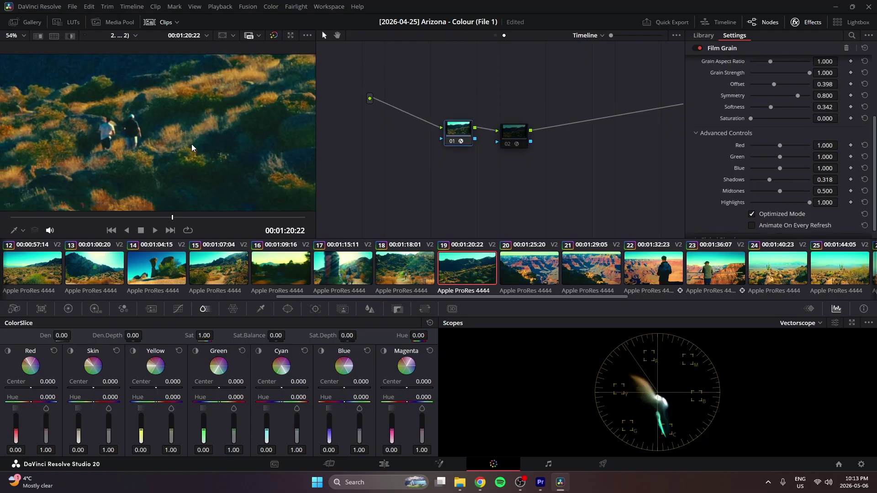
pyautogui.scroll(-5, 192, 148)
pyautogui.scroll(2, 208, 152)
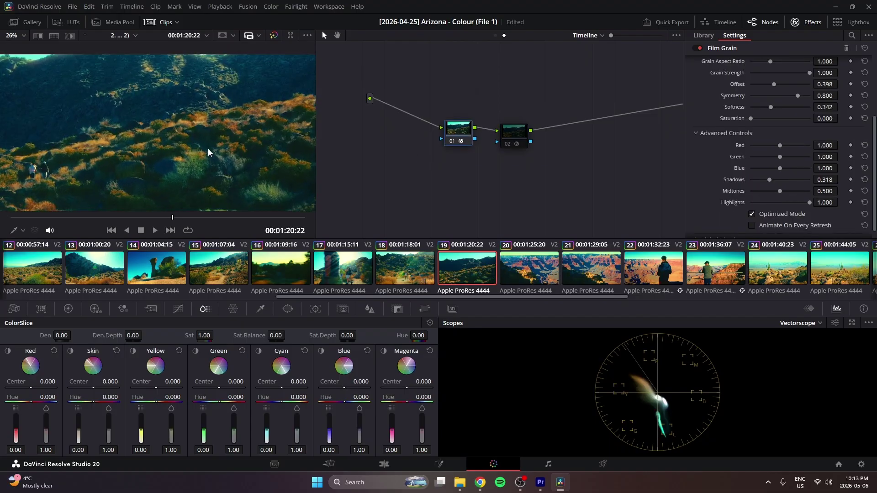
pyautogui.scroll(4, 208, 152)
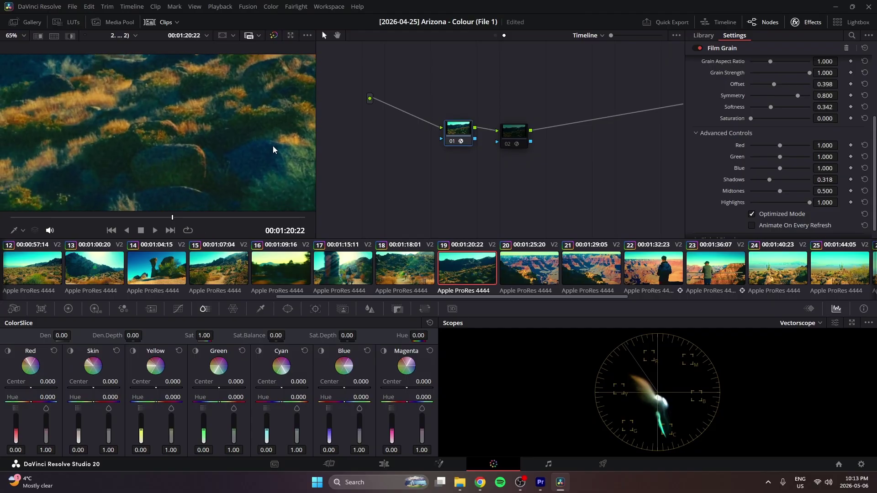
pyautogui.moveTo(273, 147); pyautogui.dragTo(276, 144)
pyautogui.moveTo(181, 159); pyautogui.dragTo(247, 141)
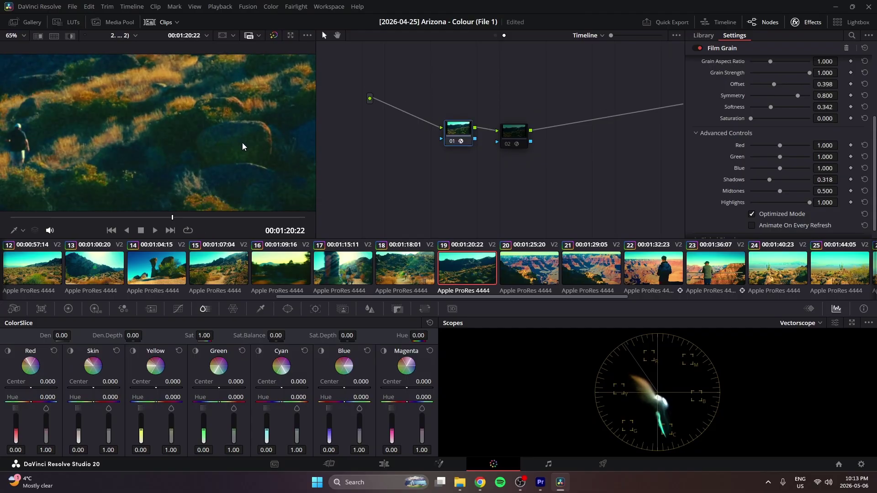
# Step: Select node 02 with the sky above the hills in view, and switch the scope to Waveform
pyautogui.click(518, 139)
pyautogui.moveTo(224, 97); pyautogui.dragTo(159, 217)
pyautogui.moveTo(223, 114); pyautogui.dragTo(196, 154)
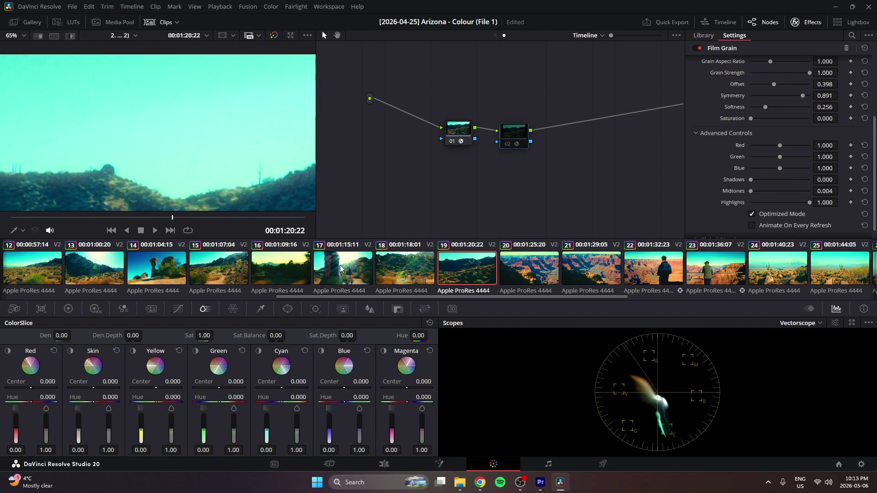
pyautogui.click(818, 323)
pyautogui.click(811, 347)
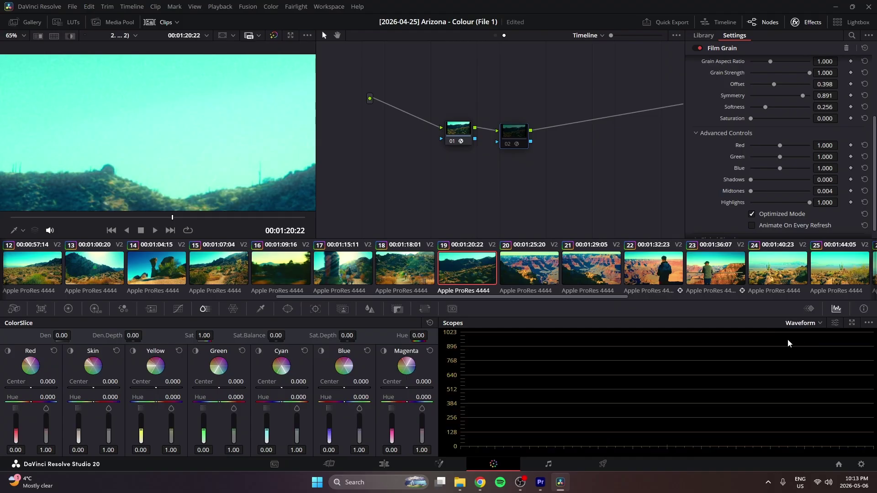
# Step: Go to clip 24, the cactus shot, and enable node 02 to inspect its Film Grain
pyautogui.scroll(-5, 502, 274)
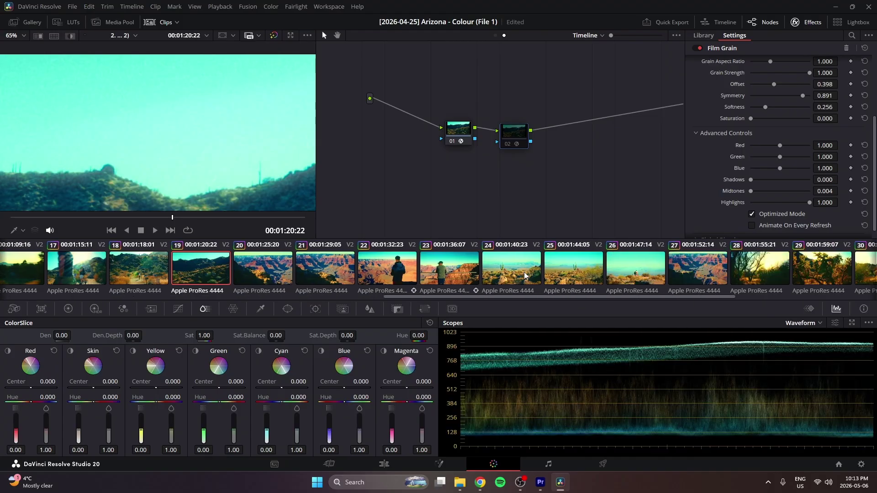
pyautogui.click(526, 273)
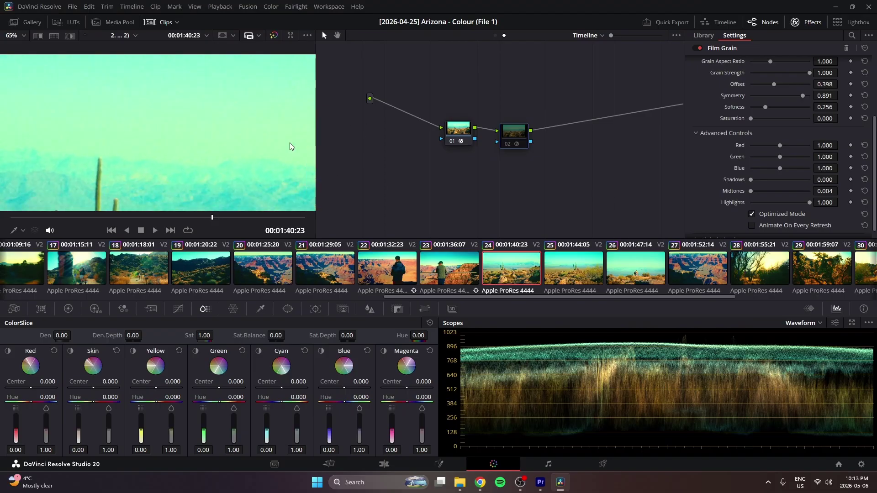
pyautogui.moveTo(516, 135); pyautogui.dragTo(526, 134)
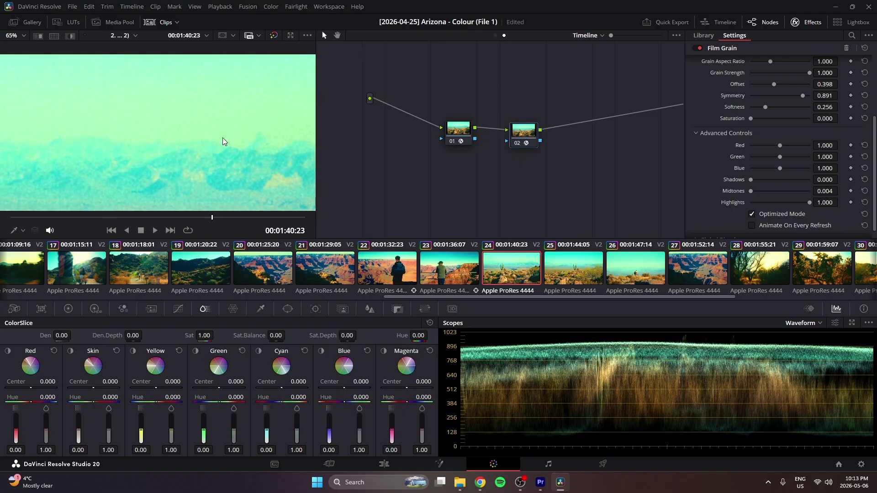
pyautogui.scroll(-1, 188, 114)
pyautogui.scroll(-2, 188, 149)
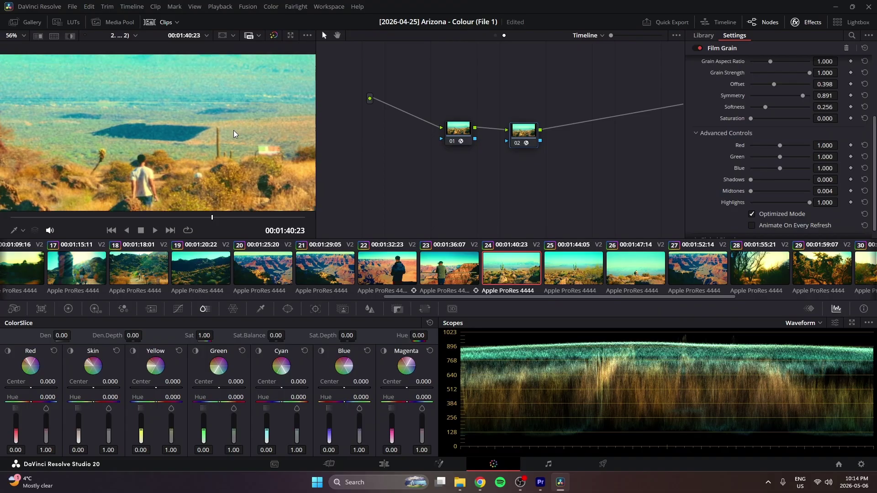
pyautogui.scroll(-4, 233, 137)
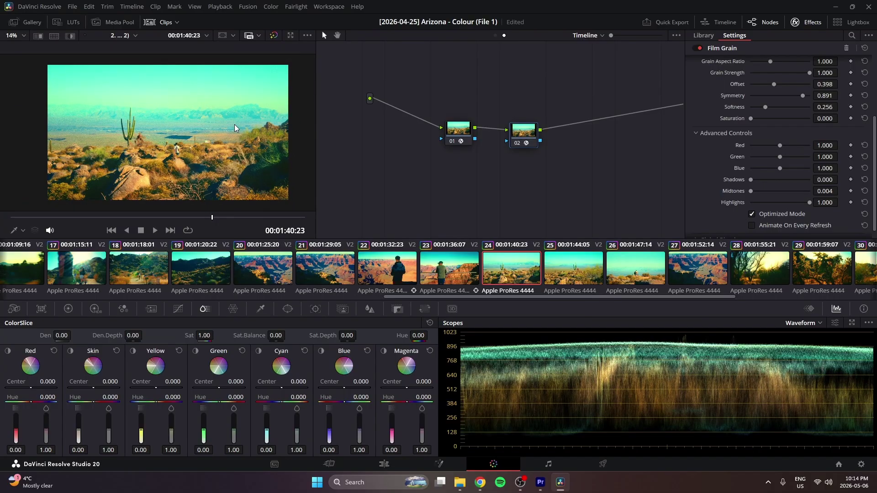
# Step: Compare the cactus shot with and without node 02's Film Grain, focusing on the distant mountains
pyautogui.scroll(3, 714, 176)
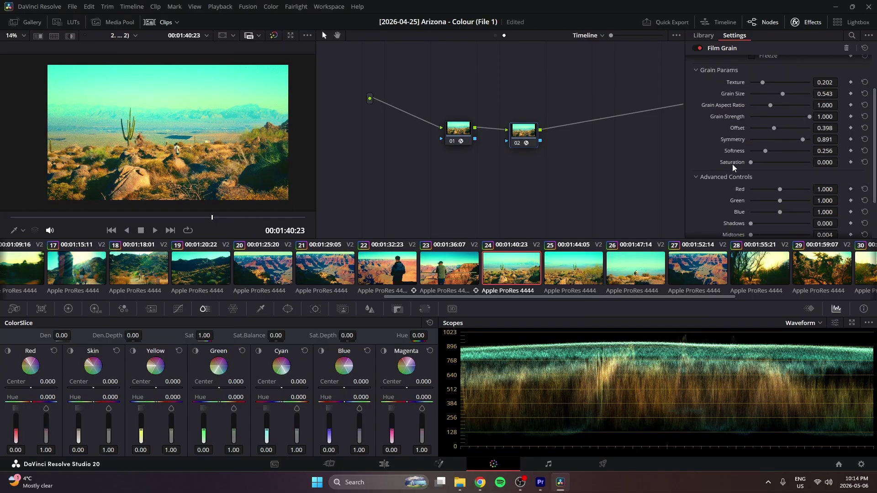
pyautogui.moveTo(533, 141); pyautogui.dragTo(535, 146)
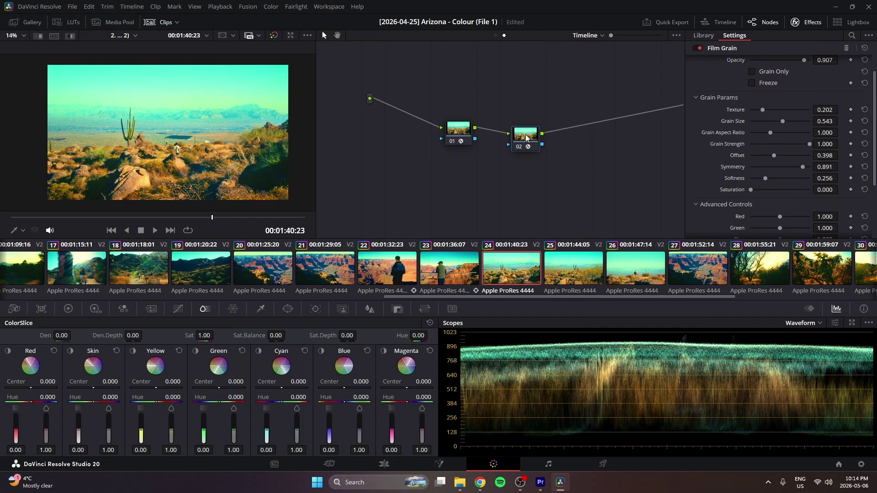
pyautogui.scroll(3, 159, 140)
pyautogui.scroll(1, 160, 139)
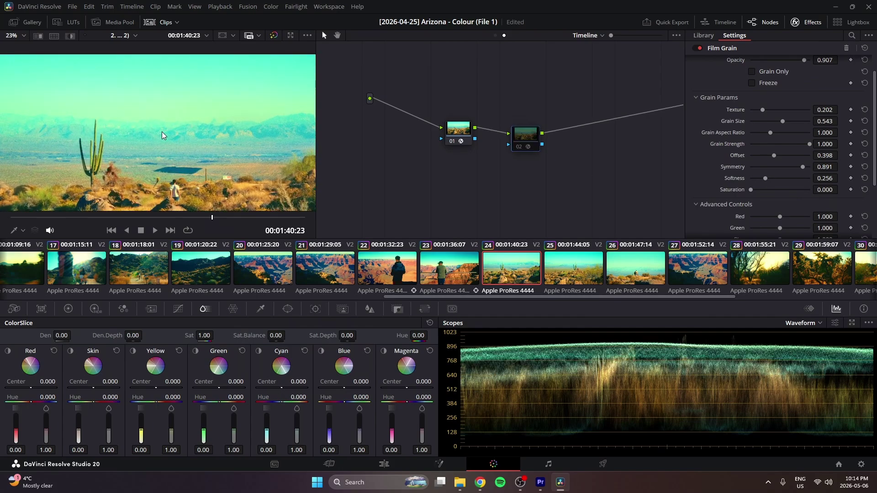
pyautogui.scroll(5, 220, 139)
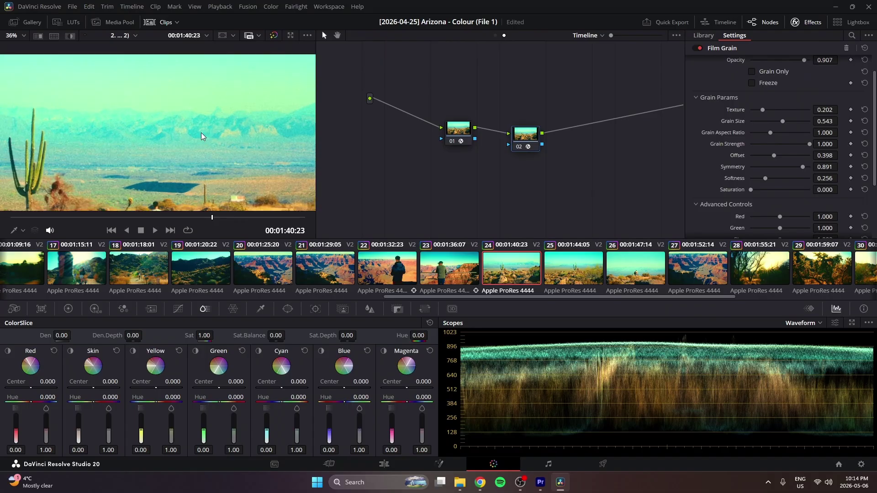
pyautogui.scroll(3, 209, 155)
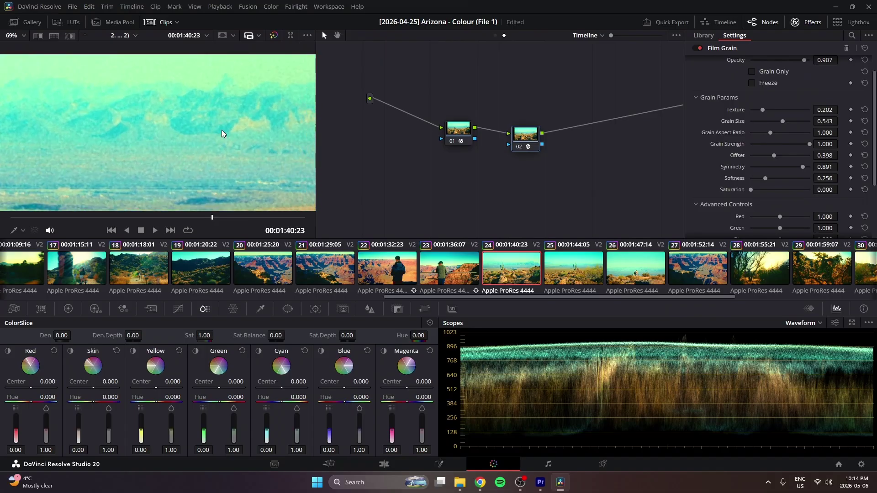
pyautogui.scroll(-1, 197, 171)
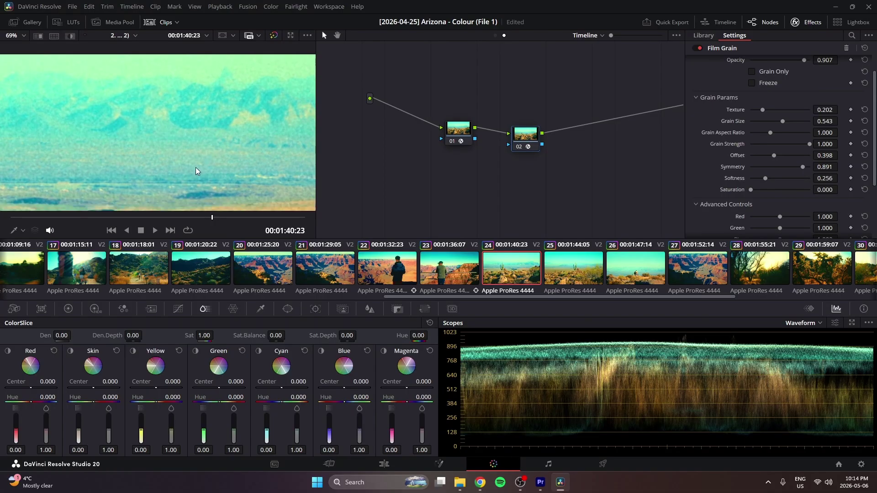
pyautogui.scroll(-1, 197, 171)
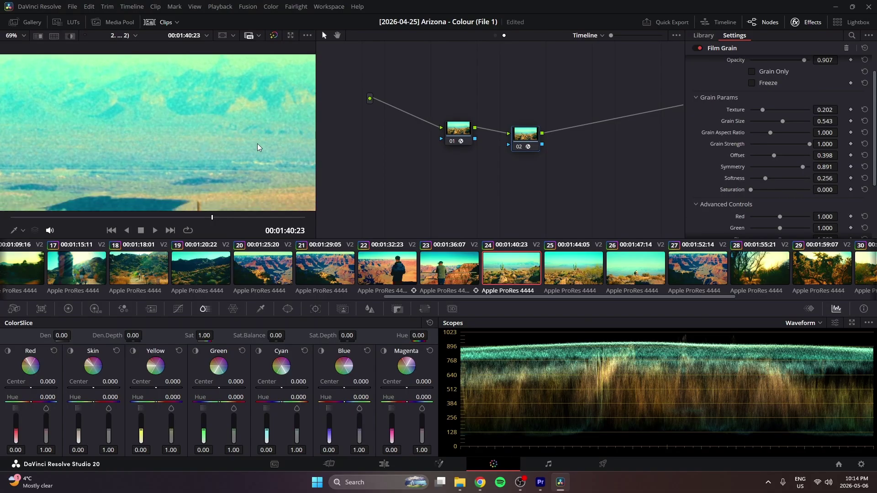
# Step: Review the Film Grain settings of node 01 and node 02
pyautogui.scroll(-3, 259, 147)
pyautogui.moveTo(469, 126); pyautogui.dragTo(463, 130)
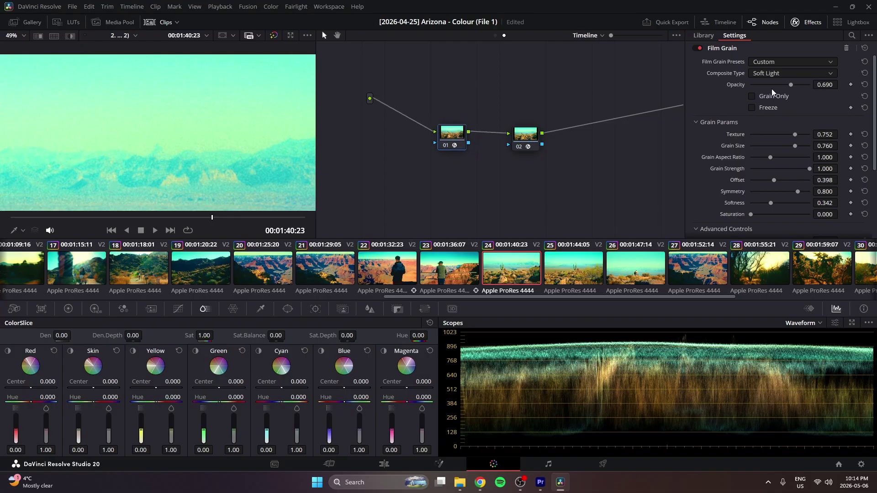
pyautogui.click(525, 133)
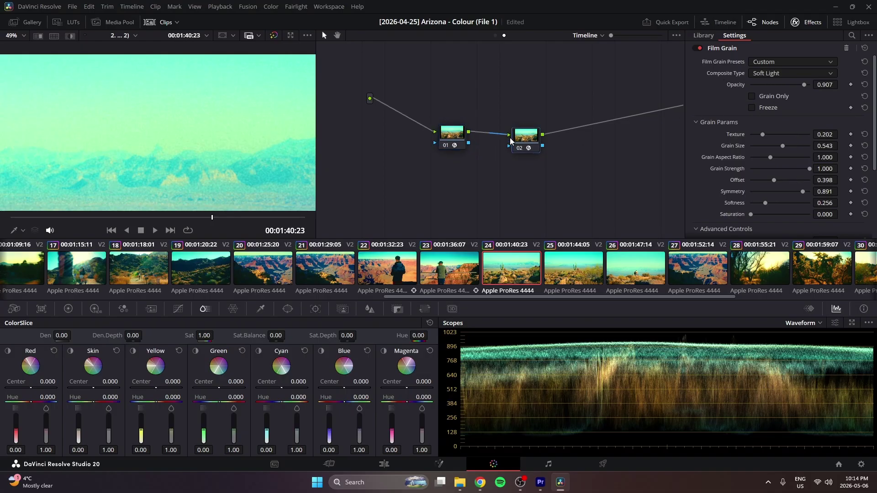
# Step: Try a third serial node with 16mm Film Grain after node 02 and delete it
pyautogui.hotkey('alt', 's')
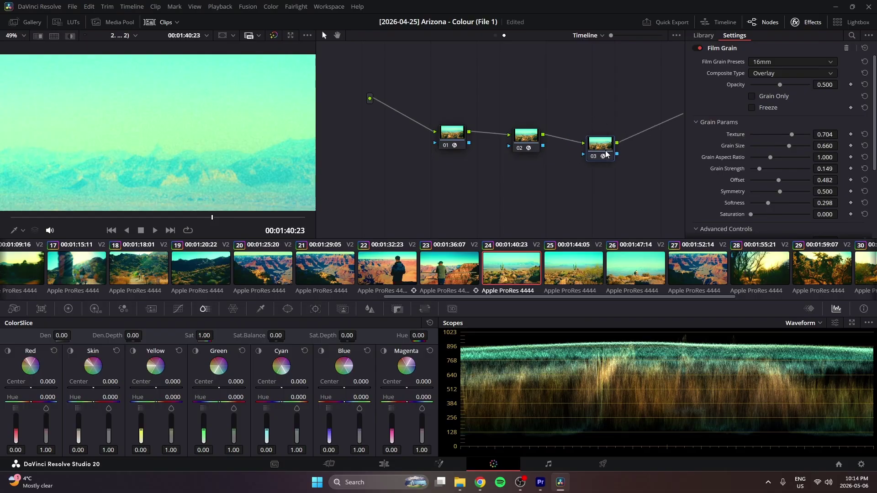
pyautogui.scroll(-2, 207, 182)
pyautogui.scroll(3, 207, 181)
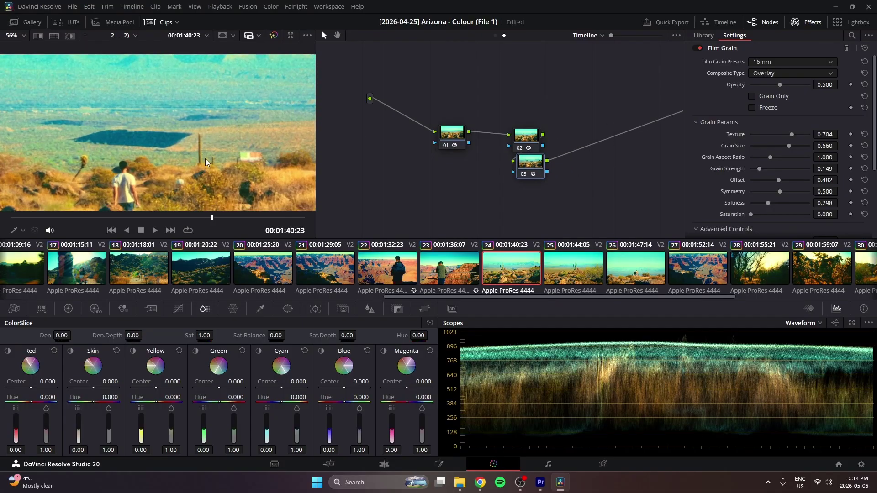
pyautogui.scroll(1, 238, 112)
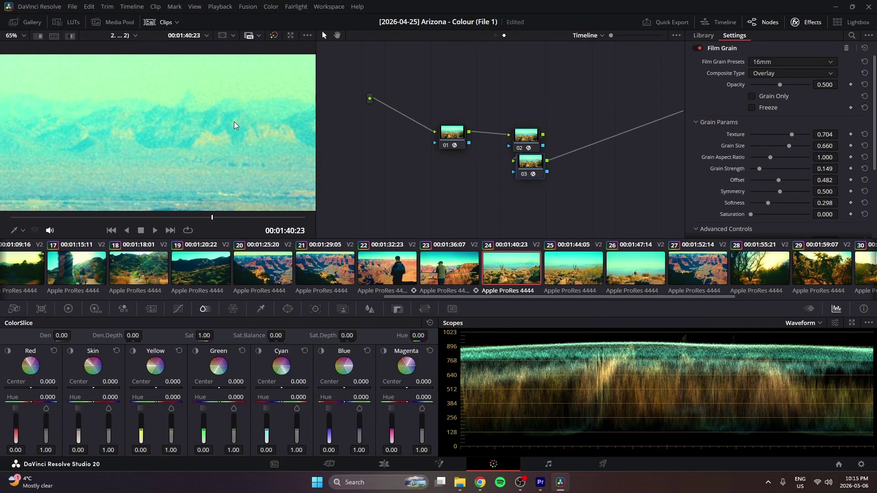
pyautogui.moveTo(542, 177); pyautogui.dragTo(533, 179)
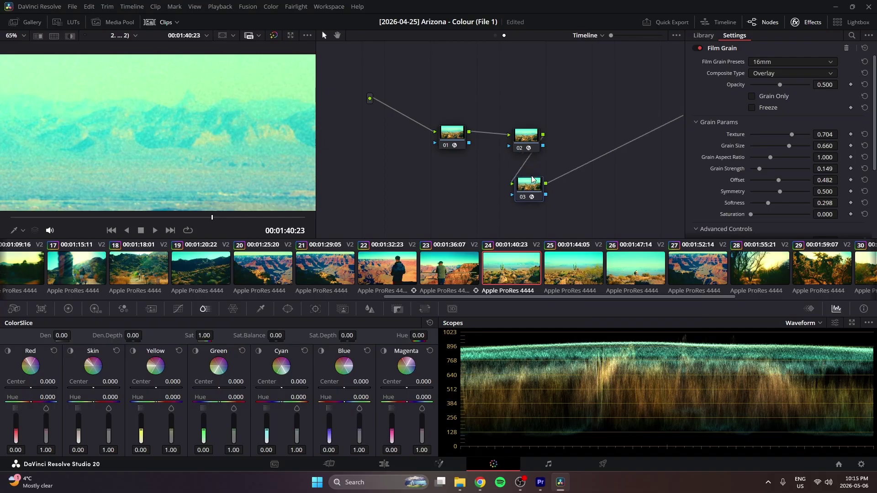
pyautogui.press('Delete')
# Step: Add a third serial node with Film Grain after node 02, with nodes 01 and 02 disabled
pyautogui.hotkey('alt', 's')
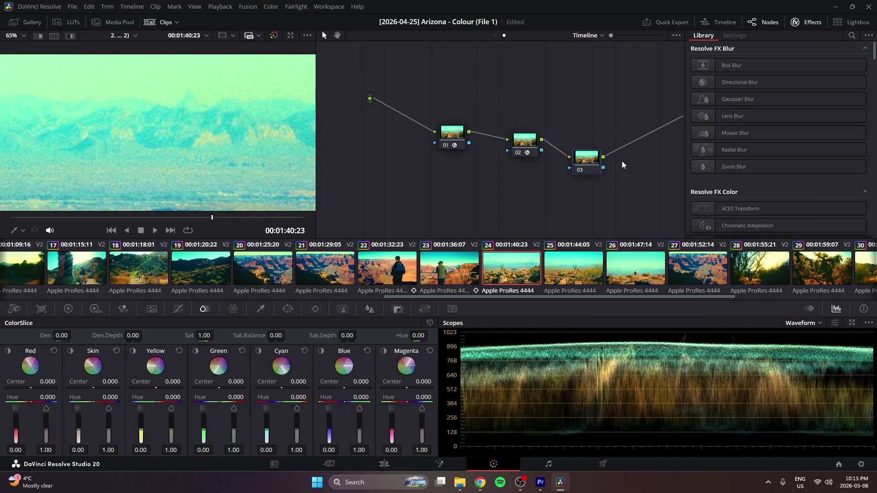
pyautogui.click(852, 35)
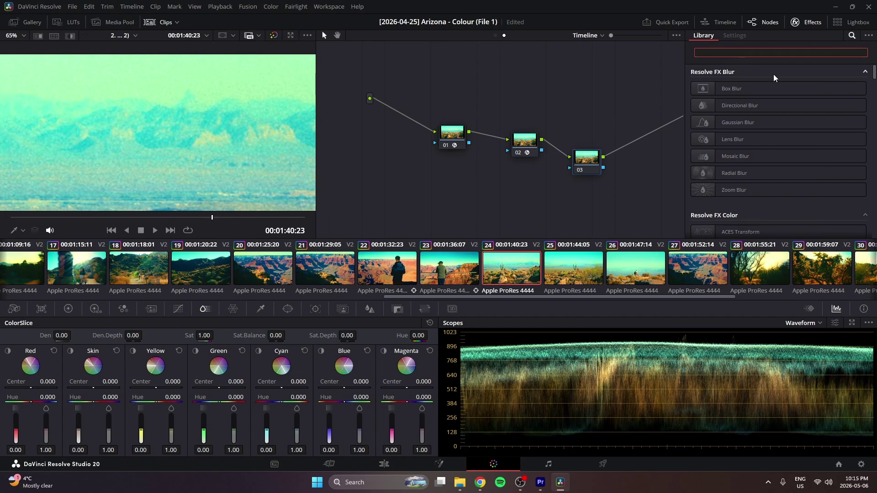
pyautogui.write('Film')
pyautogui.moveTo(731, 88); pyautogui.dragTo(594, 158)
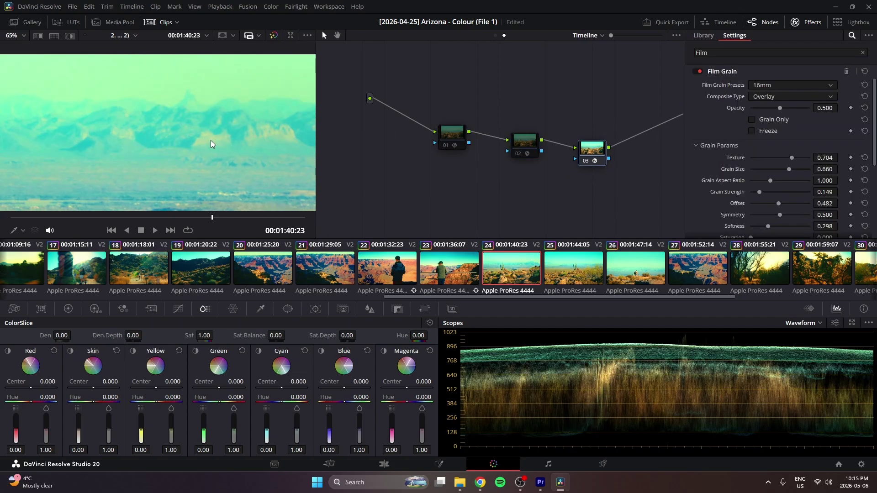
# Step: Try the 35mm and 8mm Film Grain presets on node 03, then choose 8mm 250D
pyautogui.click(760, 86)
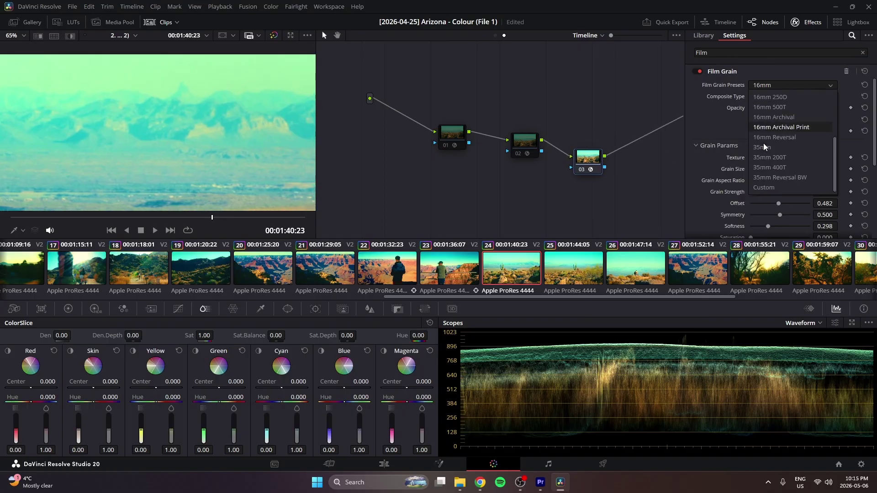
pyautogui.click(764, 148)
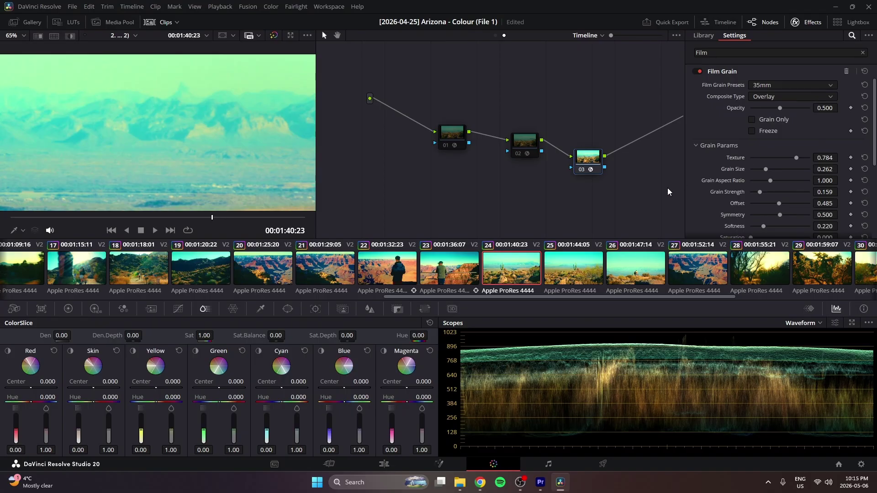
pyautogui.click(768, 86)
pyautogui.scroll(3, 772, 151)
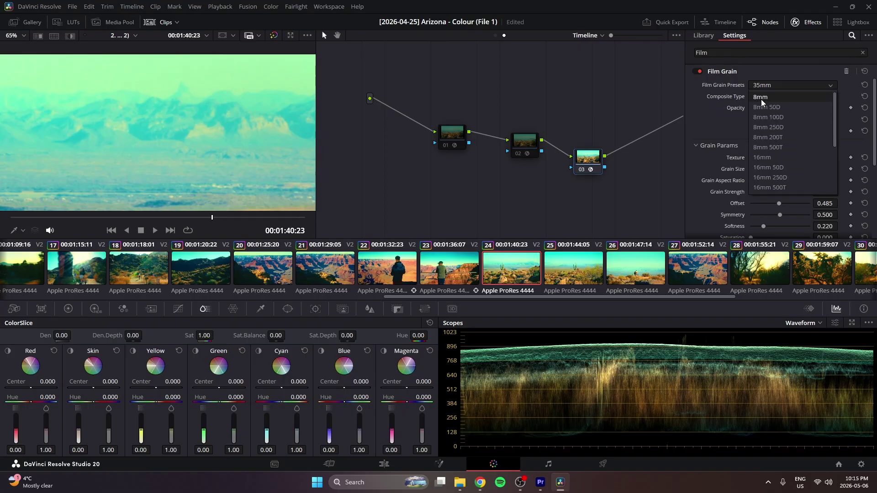
pyautogui.click(762, 98)
pyautogui.click(767, 88)
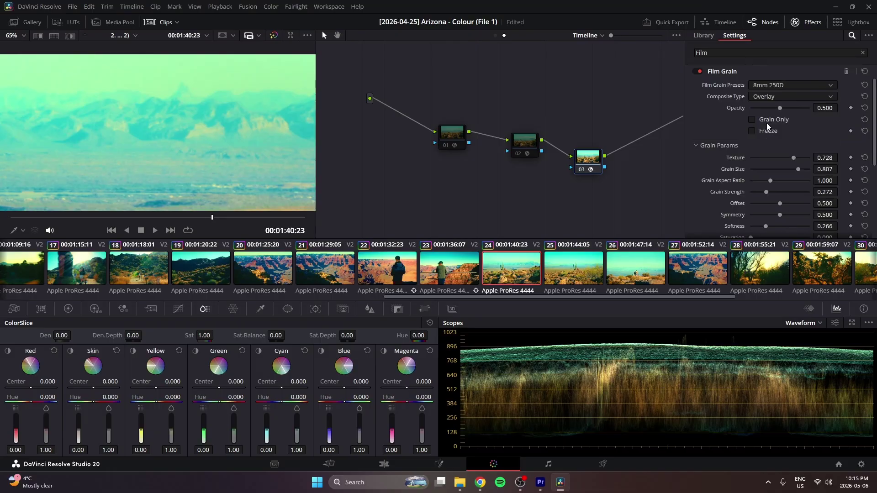
pyautogui.click(765, 132)
# Step: Raise node 03's grain opacity to about 0.884 and set its composite type to Hard Light
pyautogui.scroll(-2, 210, 147)
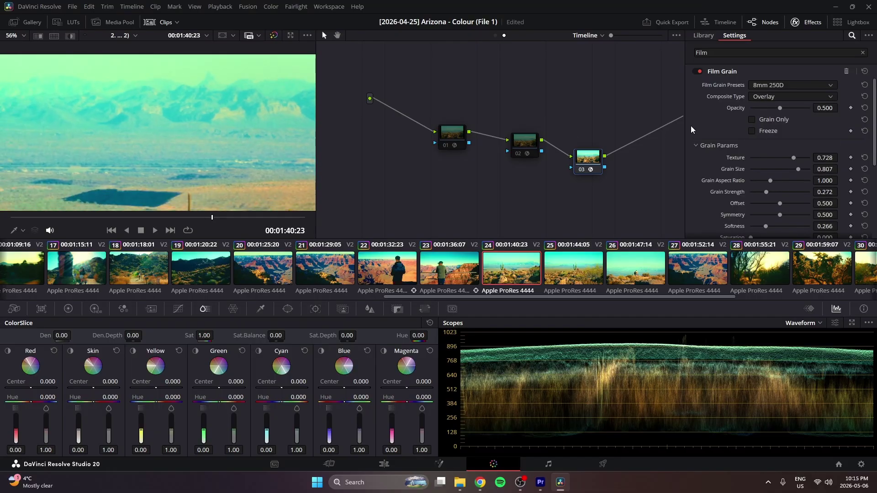
pyautogui.moveTo(785, 111); pyautogui.dragTo(803, 109)
pyautogui.scroll(-1, 233, 83)
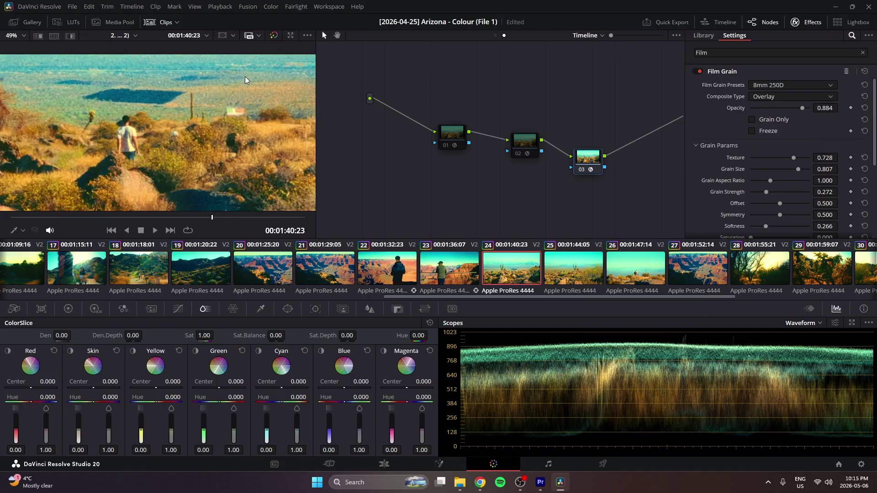
pyautogui.scroll(-1, 263, 90)
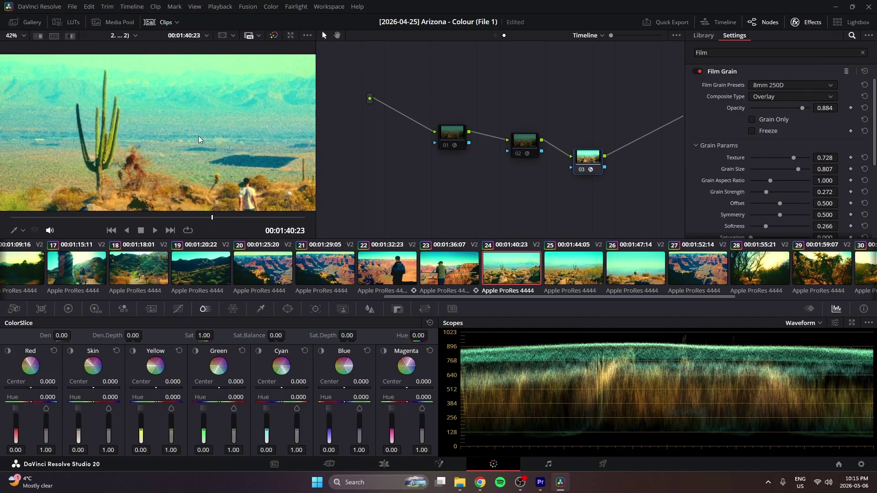
pyautogui.scroll(3, 292, 92)
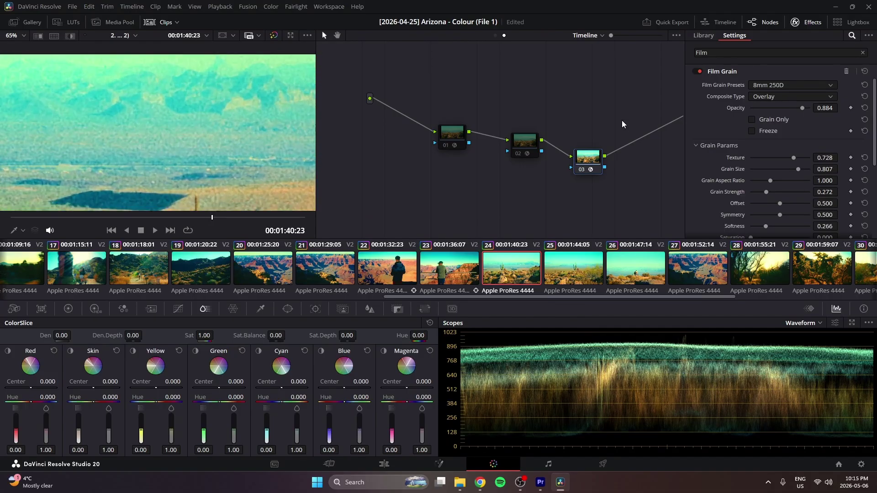
pyautogui.click(752, 96)
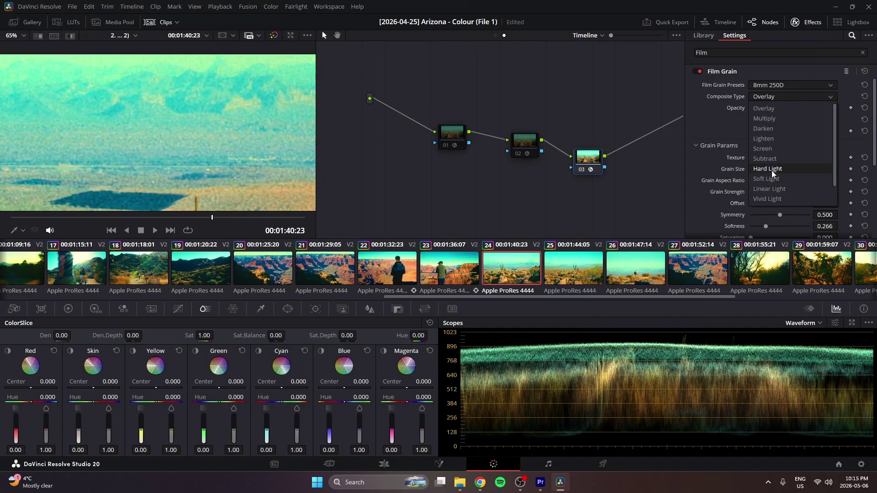
pyautogui.click(774, 171)
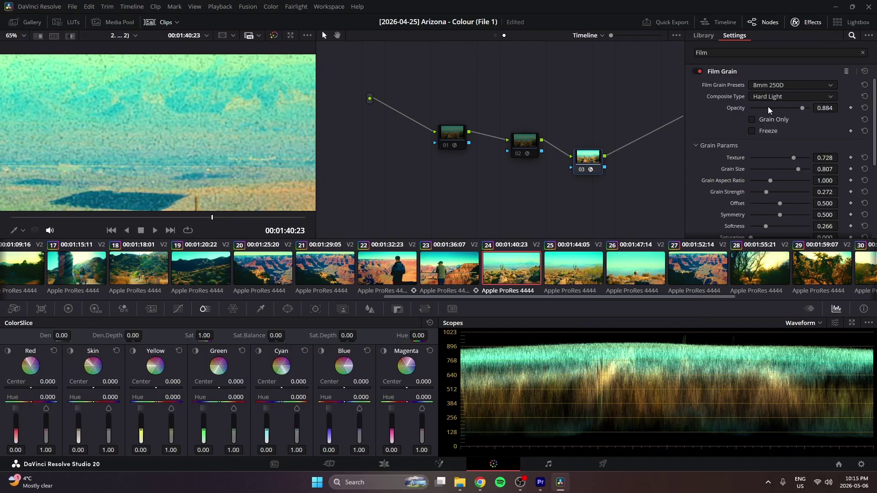
# Step: Set node 03's grain symmetry to about 0.705, grain size 0.620, grain strength 0.512 and softness 0.287
pyautogui.scroll(-3, 774, 144)
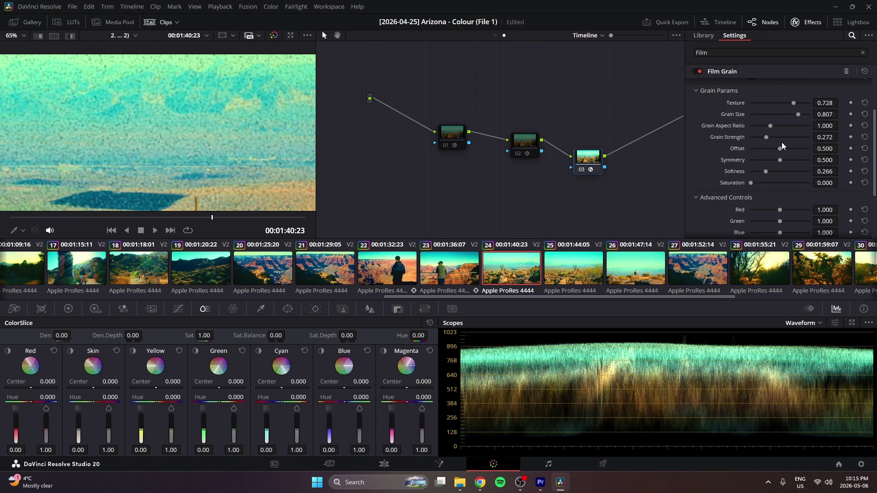
pyautogui.moveTo(786, 163); pyautogui.dragTo(784, 164)
pyautogui.scroll(-2, 185, 159)
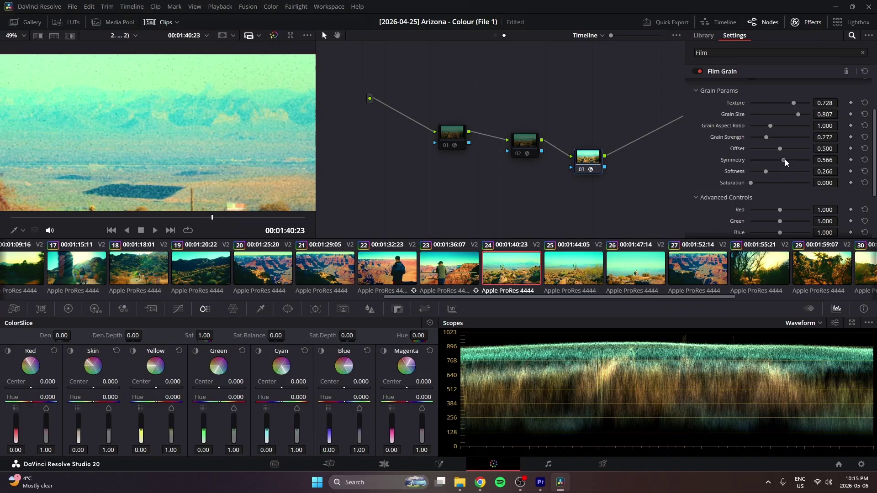
pyautogui.moveTo(786, 162); pyautogui.dragTo(792, 162)
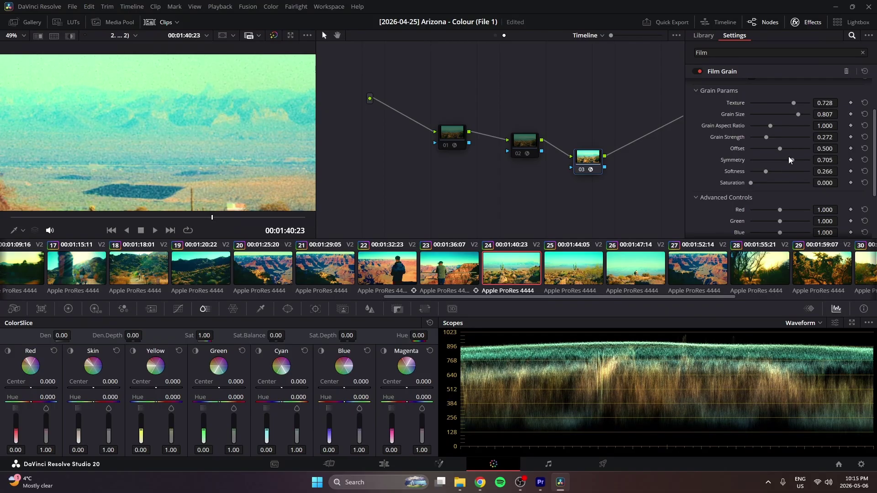
pyautogui.moveTo(799, 115); pyautogui.dragTo(787, 116)
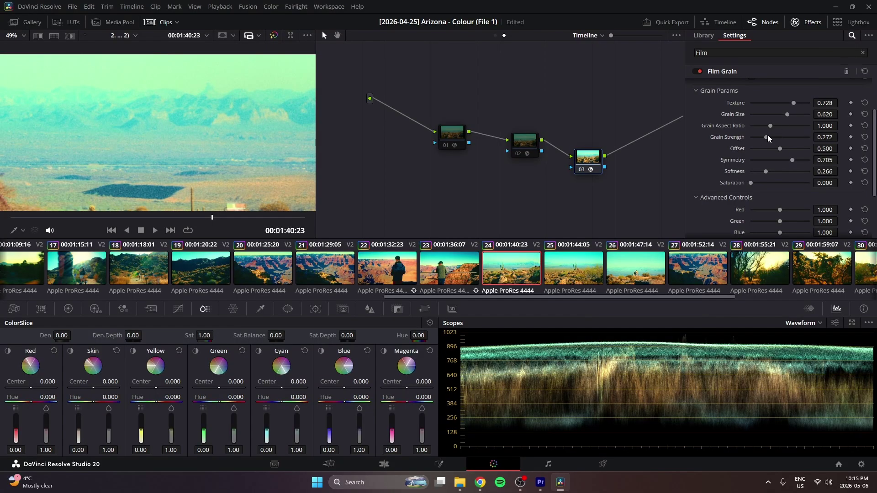
pyautogui.moveTo(769, 139); pyautogui.dragTo(784, 140)
pyautogui.moveTo(783, 137); pyautogui.dragTo(781, 137)
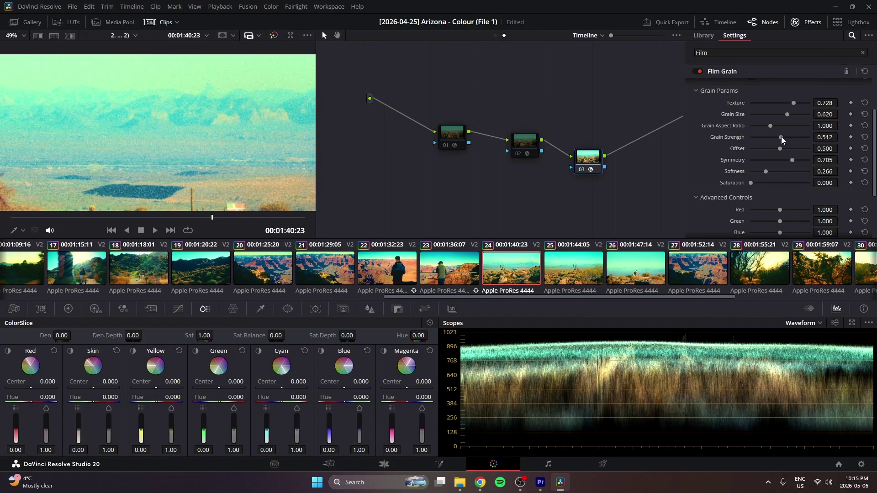
pyautogui.moveTo(766, 171); pyautogui.dragTo(768, 173)
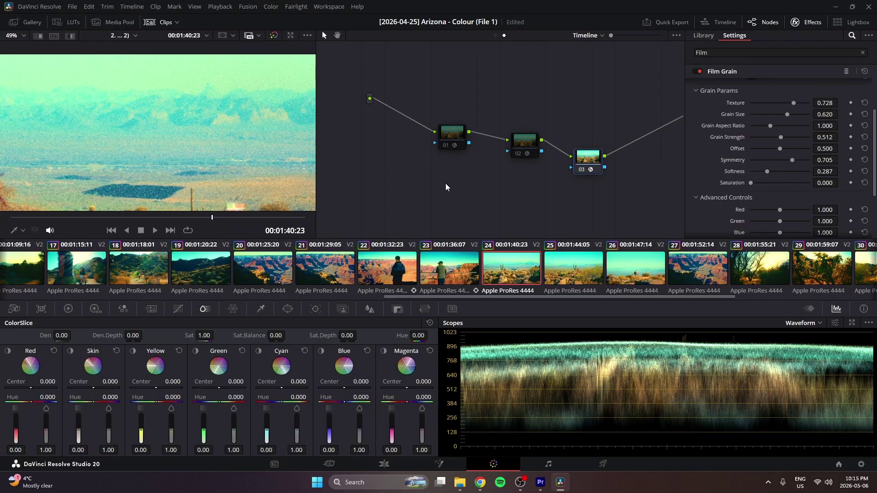
# Step: Set node 03's grain shadows to about 0.062, midtones to 0.473 and highlights to 0.791, checking the dark rocks
pyautogui.scroll(-3, 179, 165)
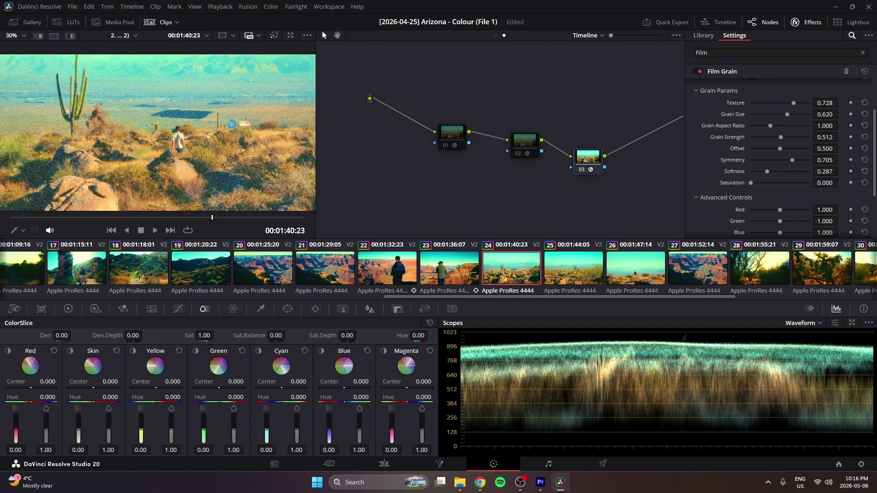
pyautogui.scroll(-1, 232, 125)
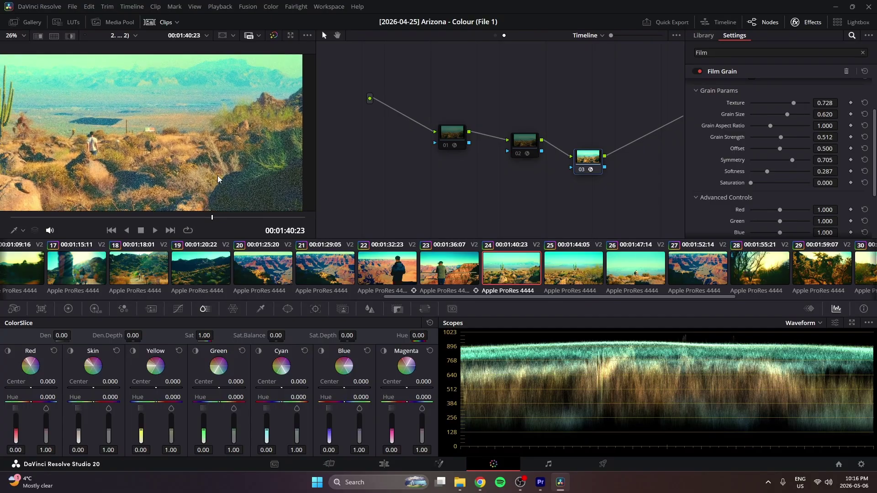
pyautogui.scroll(-3, 775, 174)
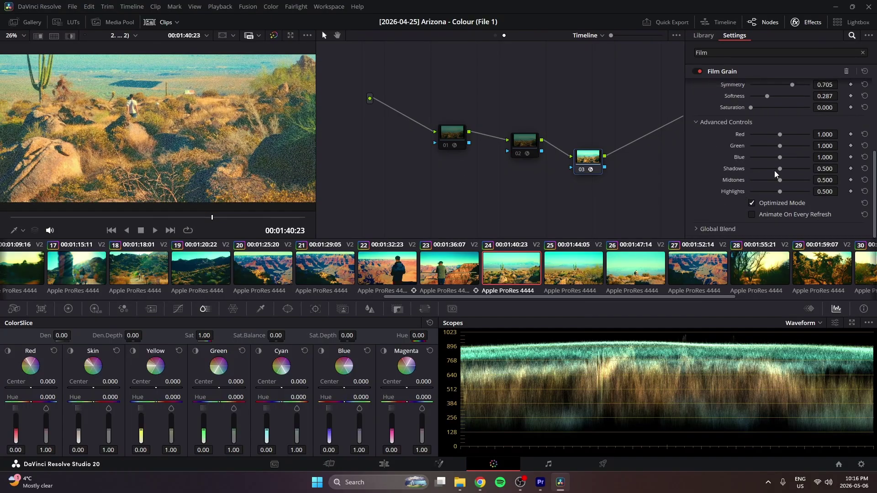
pyautogui.moveTo(775, 174); pyautogui.dragTo(716, 172)
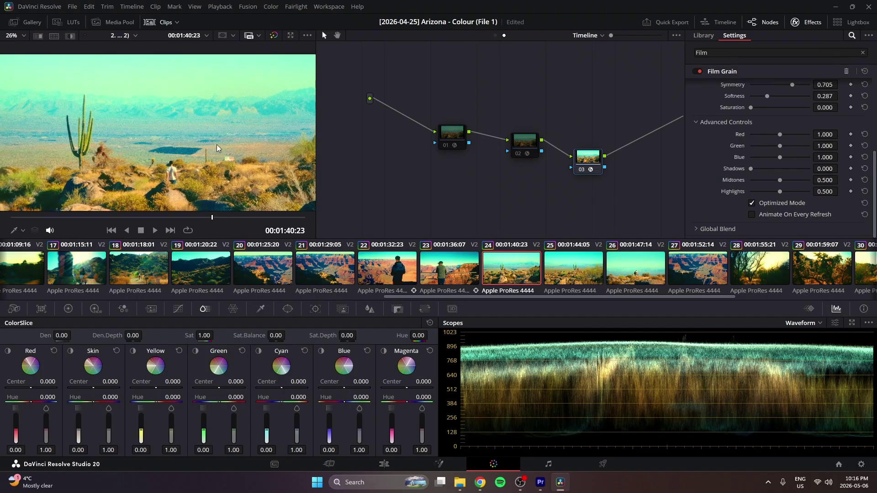
pyautogui.moveTo(751, 169); pyautogui.dragTo(755, 169)
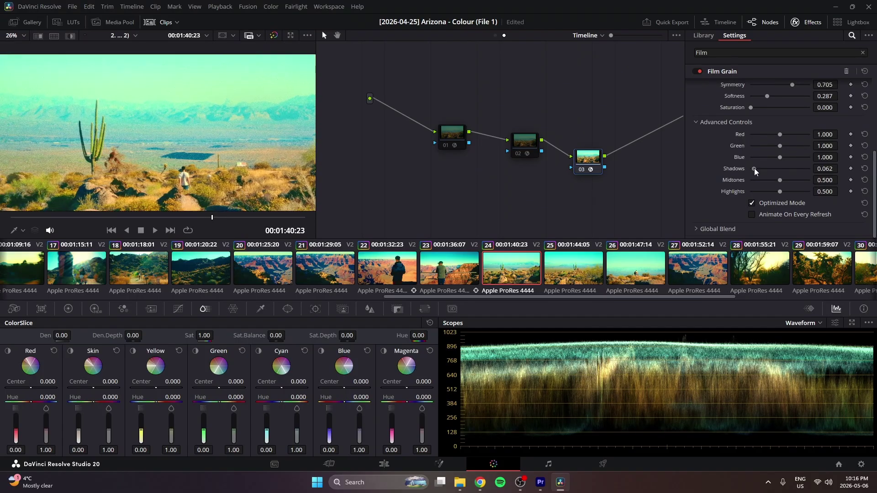
pyautogui.scroll(2, 182, 112)
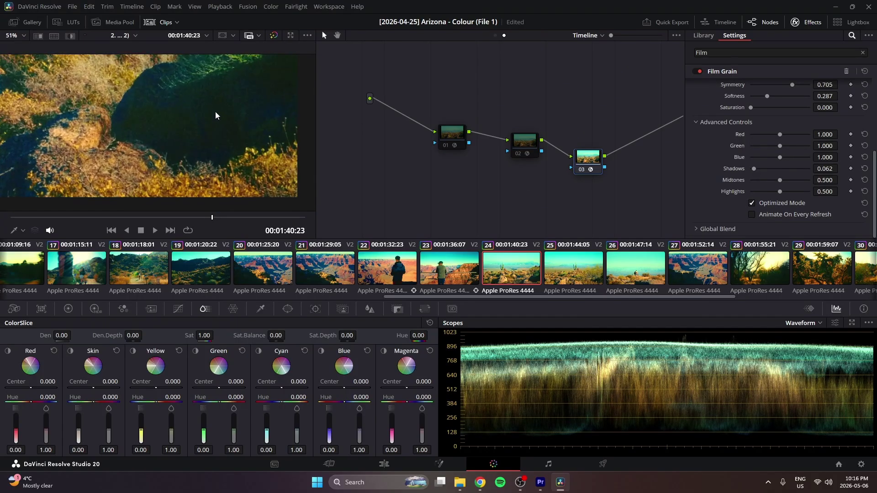
pyautogui.moveTo(783, 180)
pyautogui.mouseDown()
pyautogui.moveTo(800, 191)
pyautogui.moveTo(778, 181)
pyautogui.mouseUp()
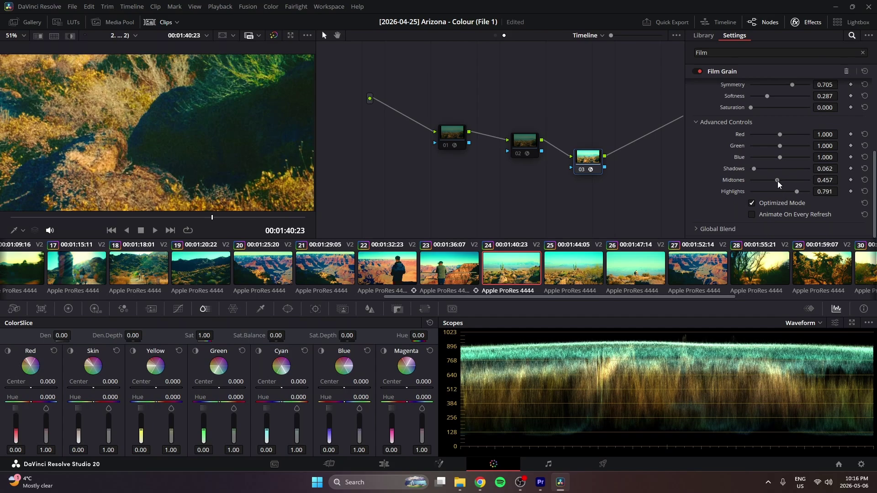
# Step: Check the trial grain on the cactus shot and delete node 03
pyautogui.scroll(-5, 197, 155)
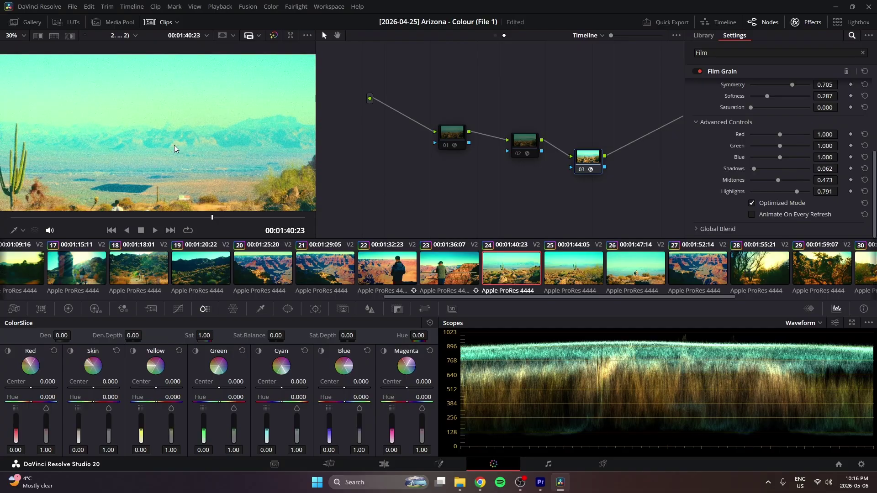
pyautogui.scroll(4, 197, 137)
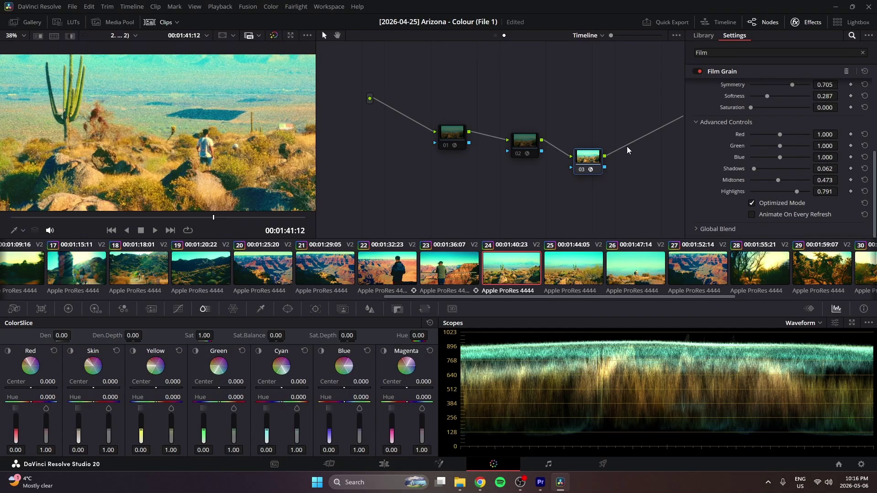
pyautogui.moveTo(590, 158); pyautogui.dragTo(590, 131)
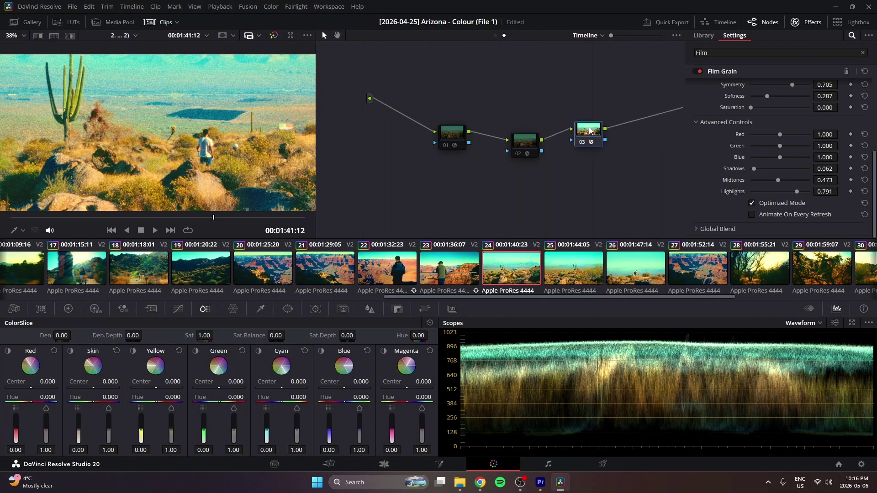
pyautogui.press('Delete')
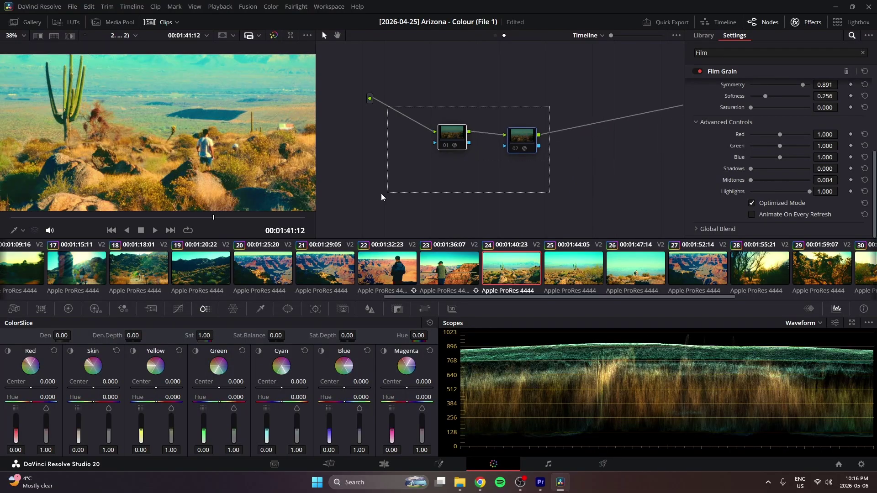
# Step: Re-enable nodes 01 and 02, line them up in the node graph and review the cactus shot's grain
pyautogui.scroll(-5, 174, 165)
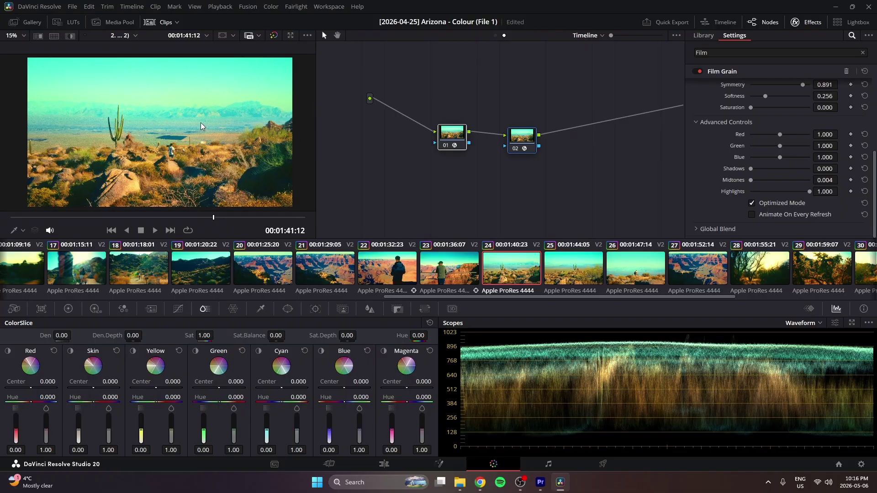
pyautogui.scroll(2, 210, 133)
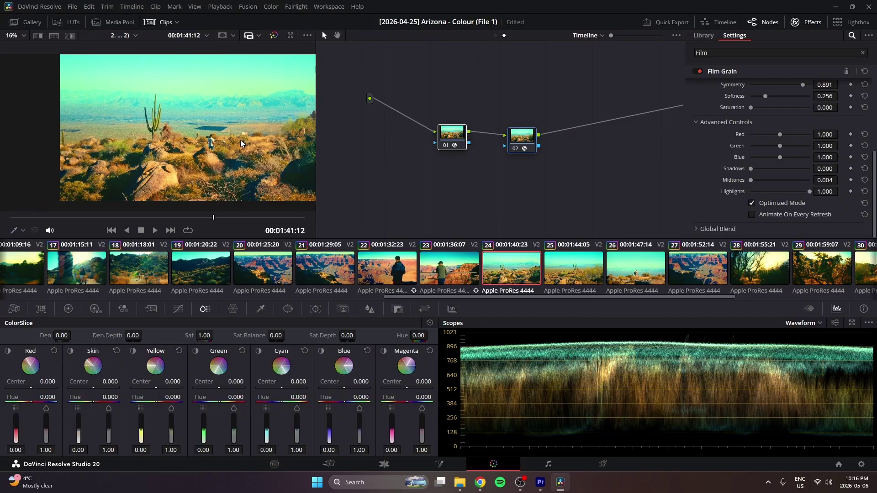
pyautogui.scroll(-2, 200, 146)
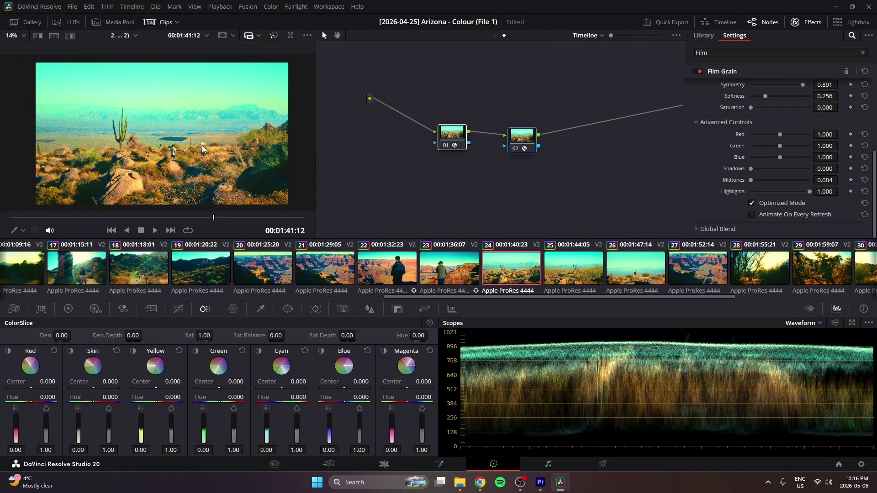
pyautogui.scroll(-1, 549, 103)
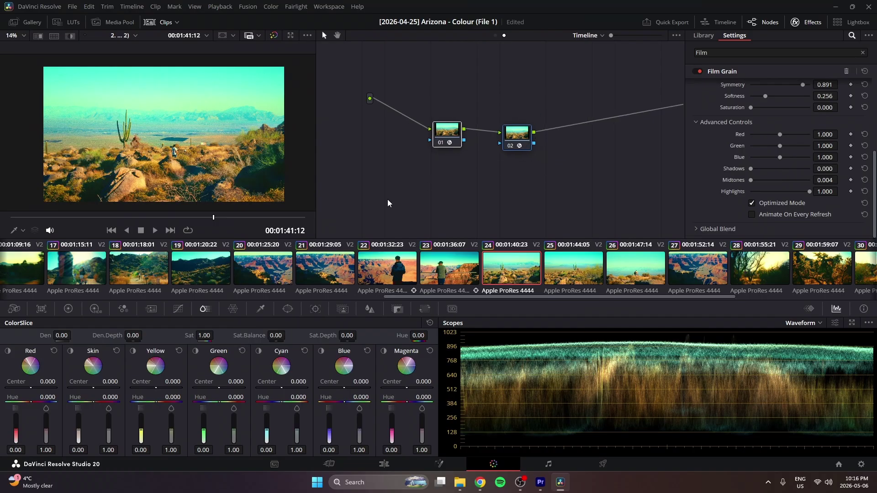
pyautogui.moveTo(526, 147); pyautogui.dragTo(511, 144)
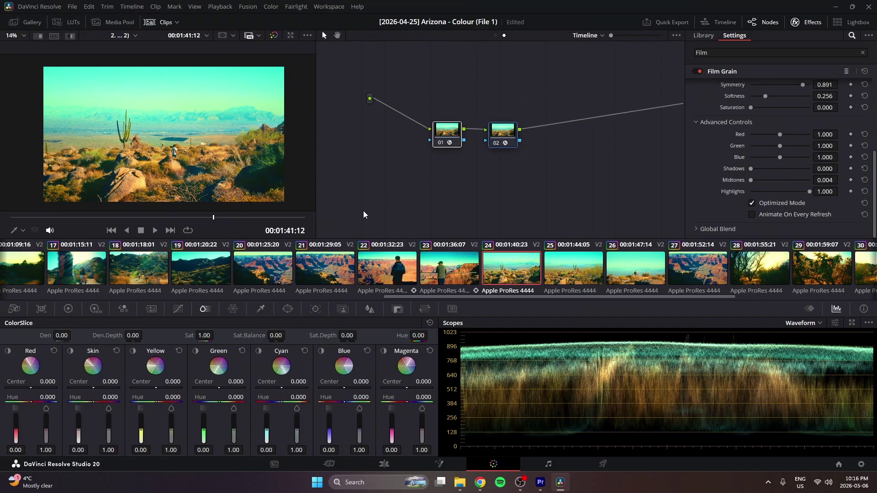
pyautogui.scroll(2, 229, 146)
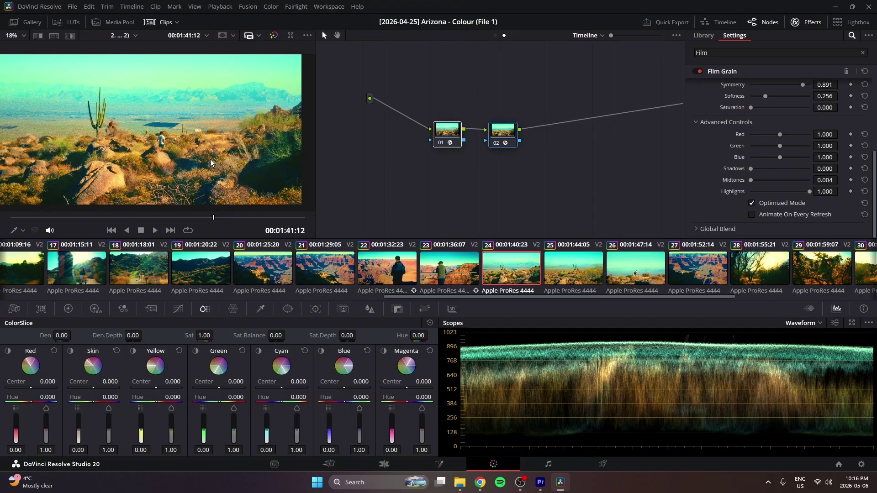
pyautogui.scroll(-2, 169, 122)
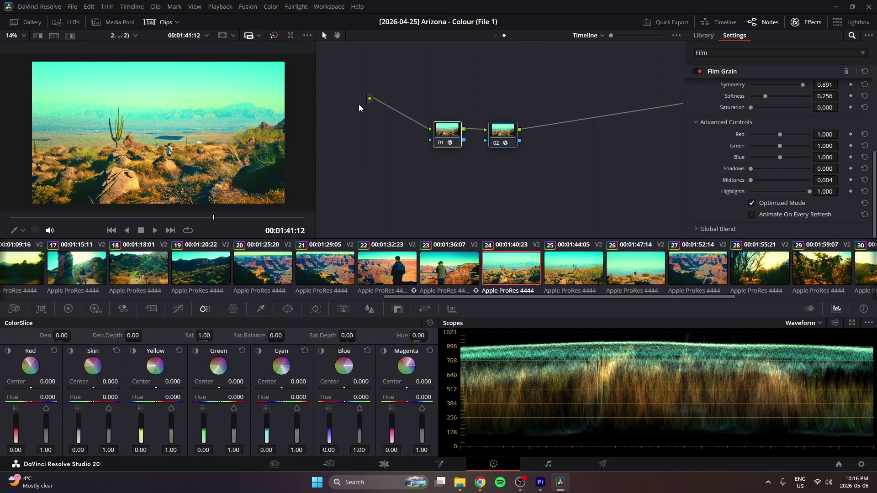
# Step: Go to clip 23, the man at the canyon railing, and switch the node graph from Timeline to Clip
pyautogui.click(423, 274)
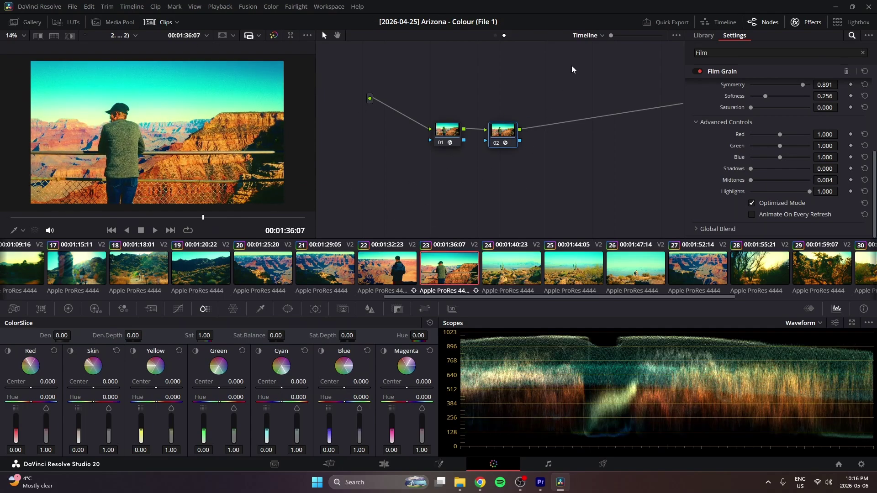
pyautogui.click(591, 40)
pyautogui.click(588, 48)
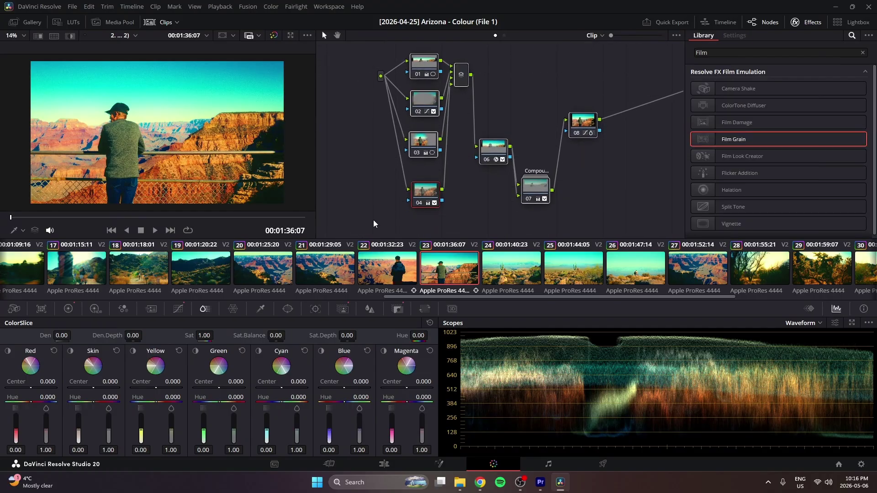